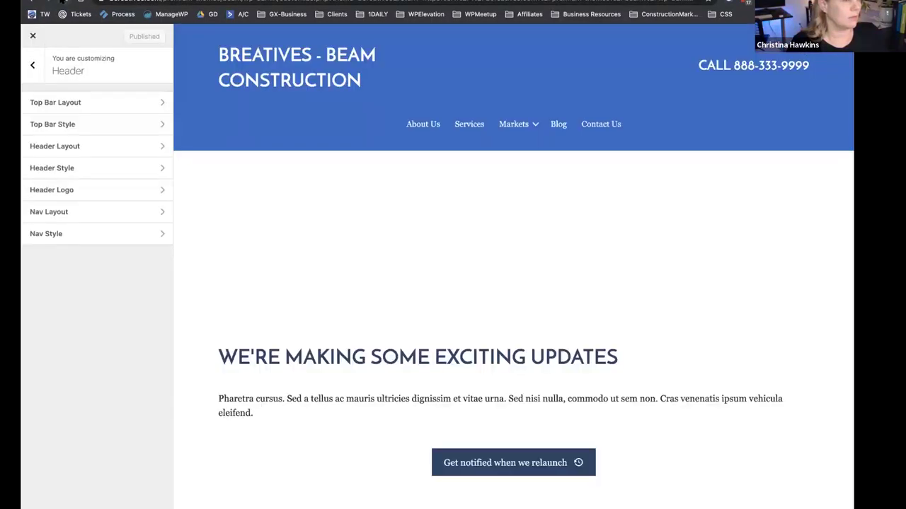
Launch the Customizer for the Bcreatives theme from Appearance > Themes.
click(62, 1)
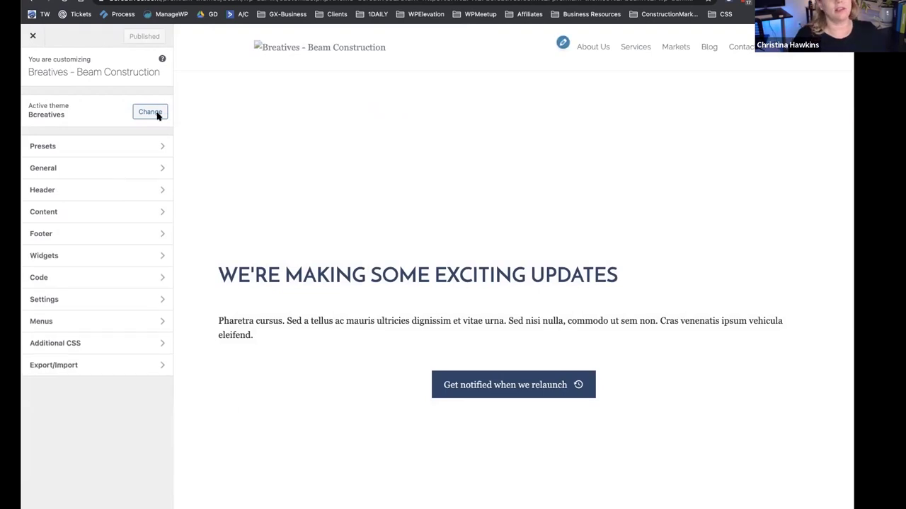
Give the header top bar a 1 Column layout whose text reads 'Call' plus a sample phone number.
click(75, 191)
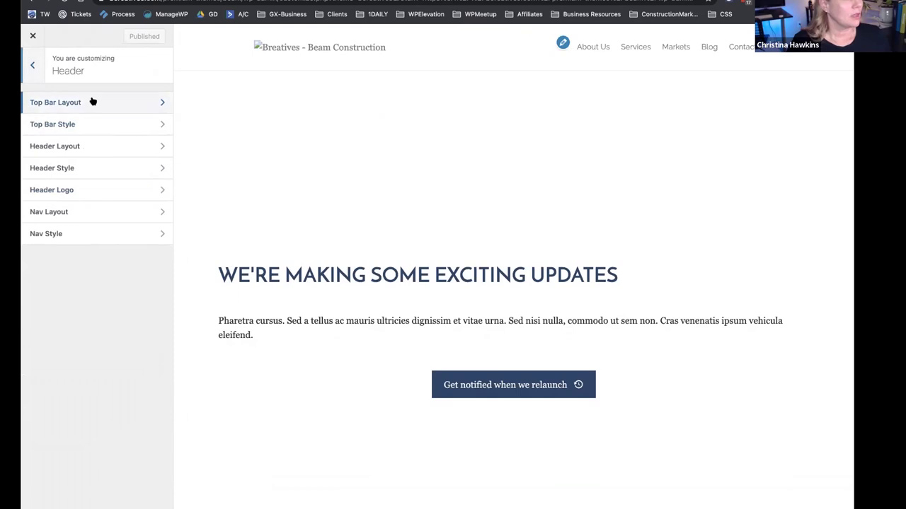
click(89, 103)
click(83, 116)
click(82, 126)
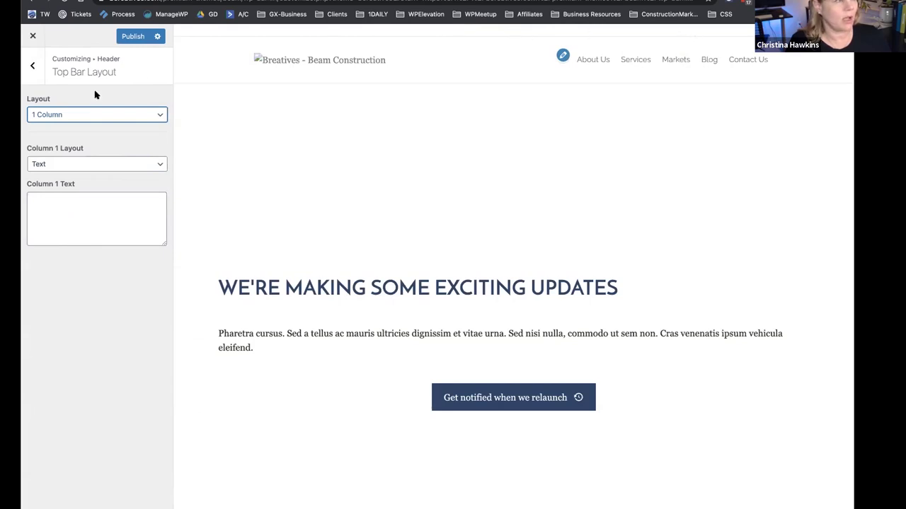
click(33, 66)
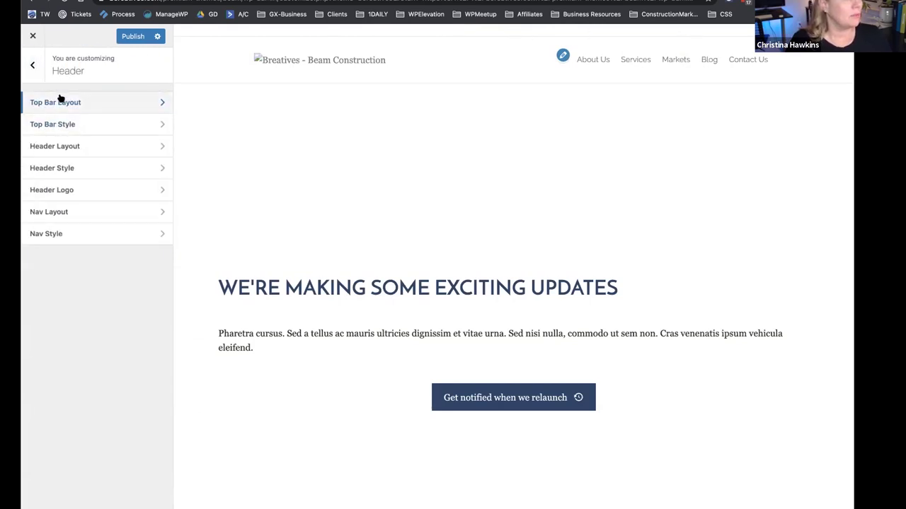
click(69, 102)
click(76, 205)
text(Call 555-123-1234)
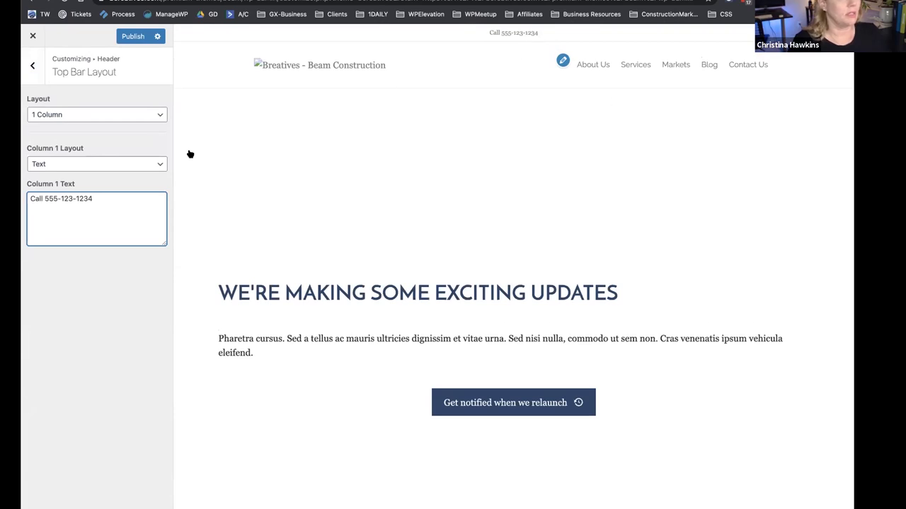
click(33, 66)
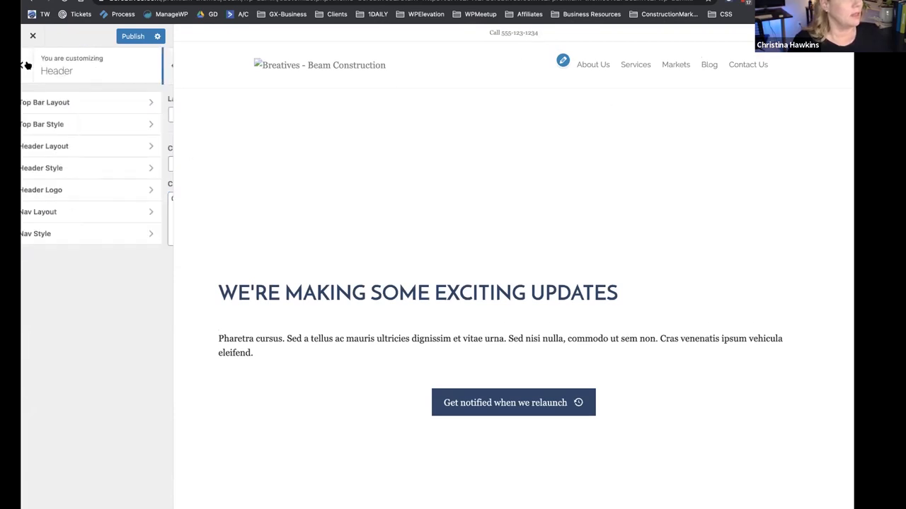
Switch the header layout to Nav Centered so the site name sits above the navigation.
click(88, 148)
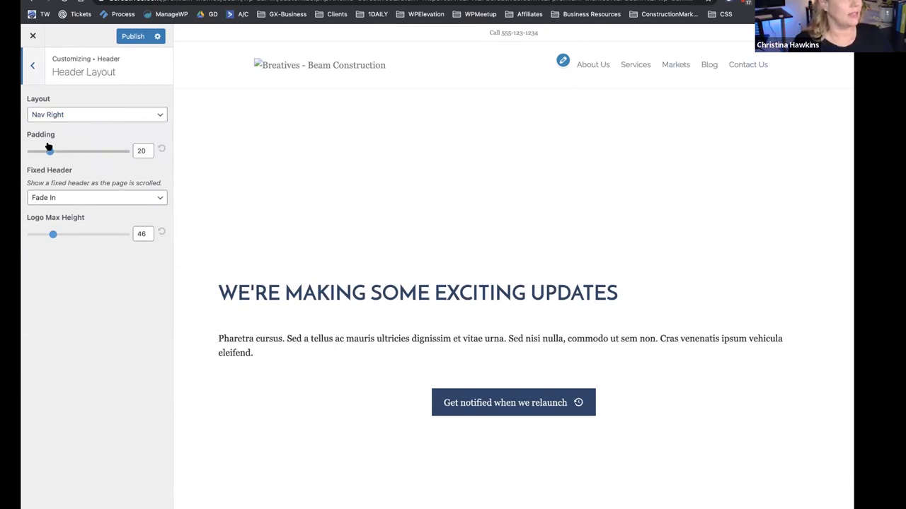
click(72, 115)
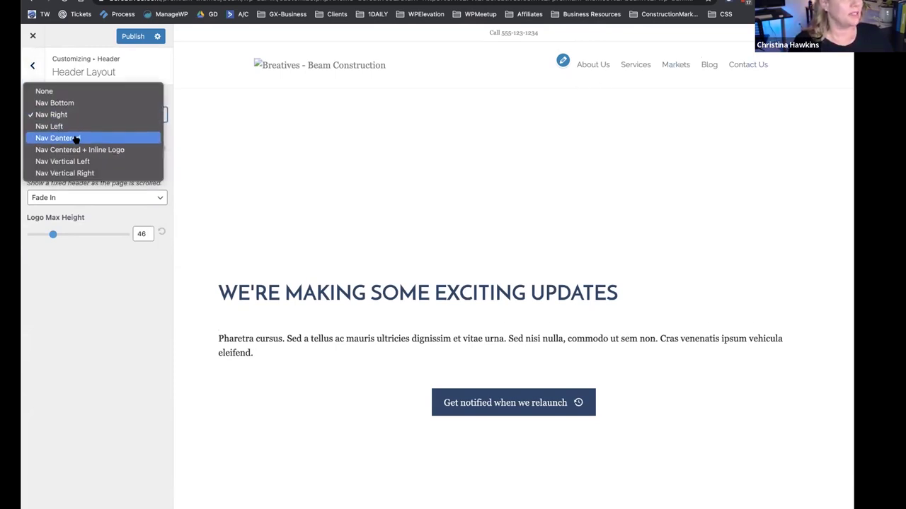
click(76, 139)
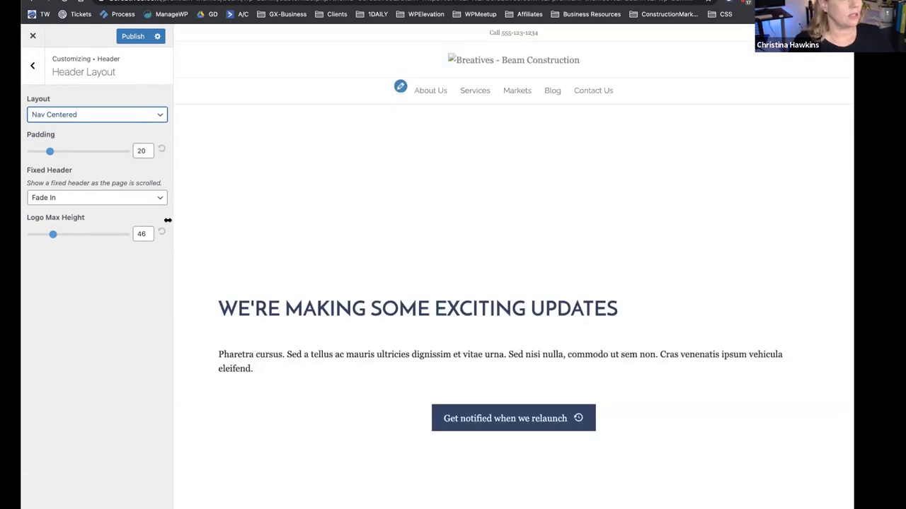
click(33, 65)
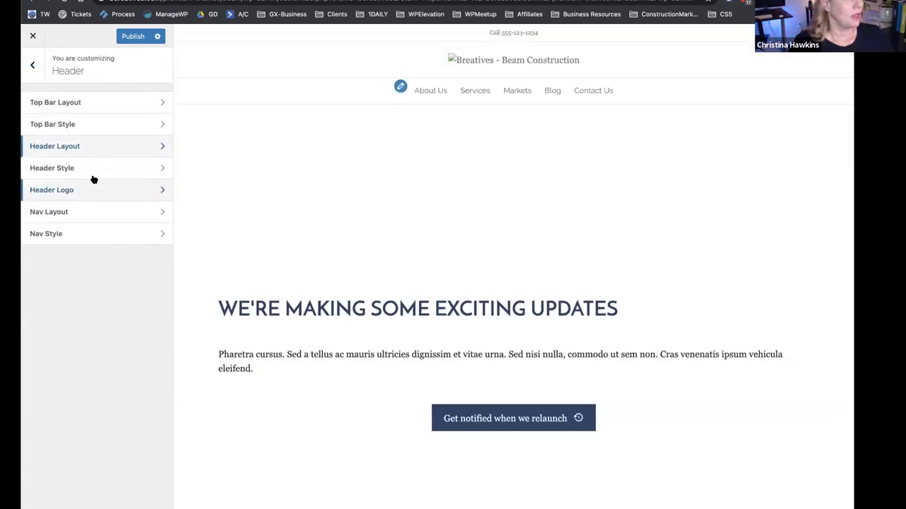
click(82, 196)
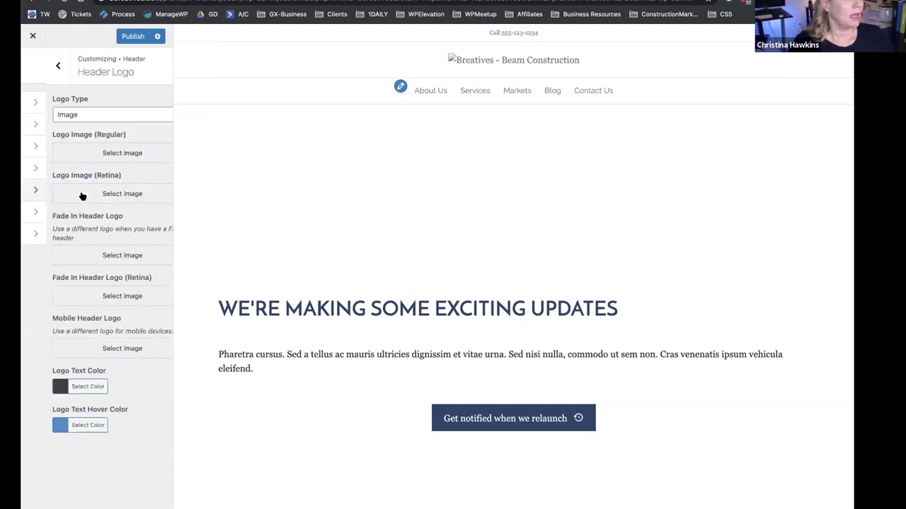
Set beam-logo-new from the Media Library as the regular header logo image.
click(92, 153)
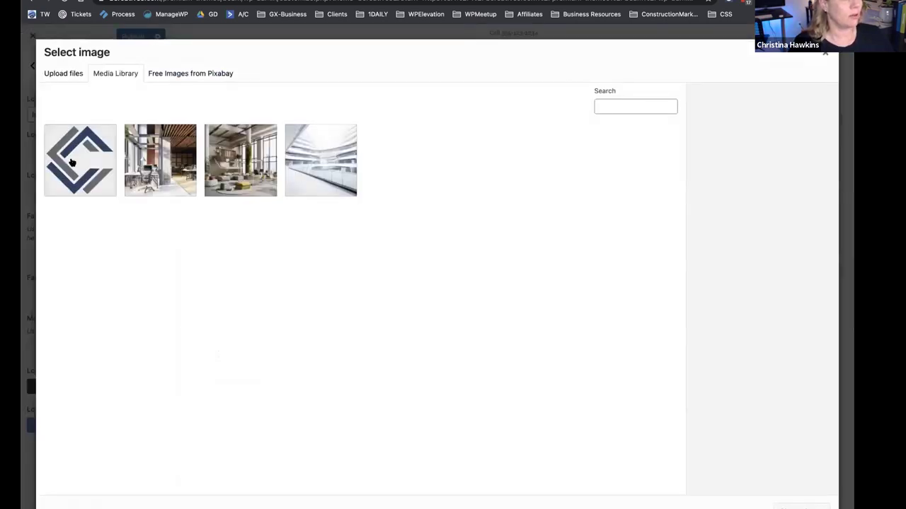
click(75, 161)
click(767, 198)
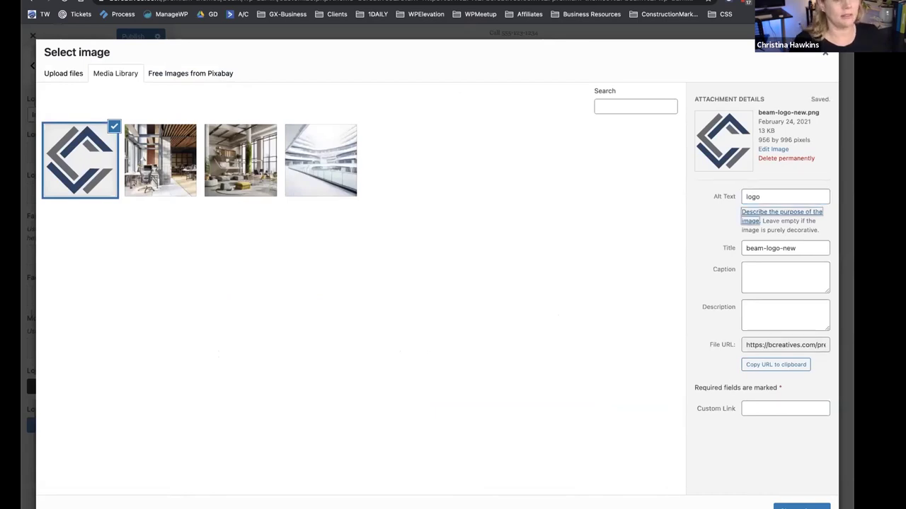
click(801, 506)
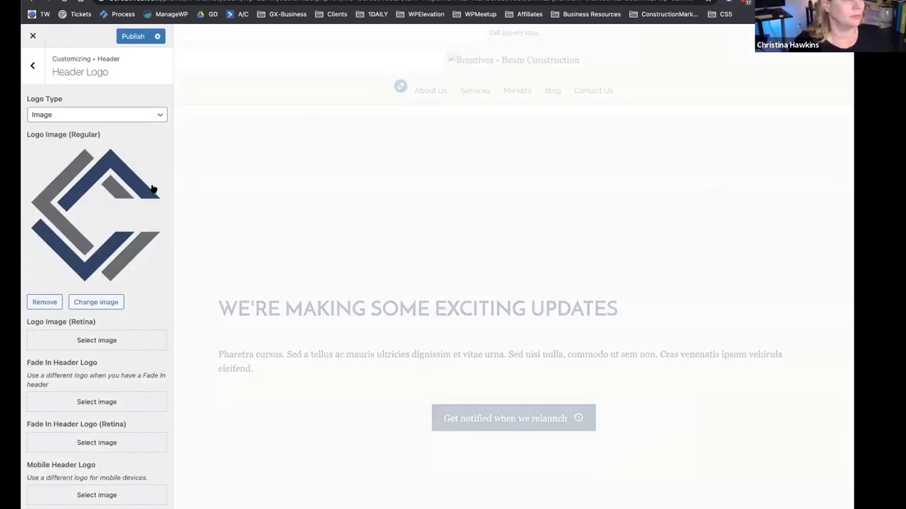
Keep the logo type as Image and return to the Header settings list.
scroll(120, 248, down, 1)
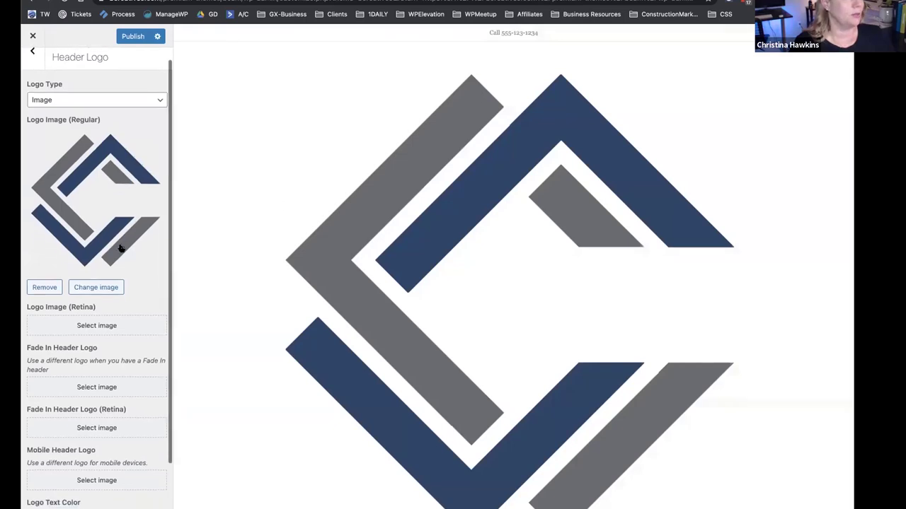
scroll(97, 211, up, 1)
scroll(90, 252, down, 2)
scroll(90, 253, down, 1)
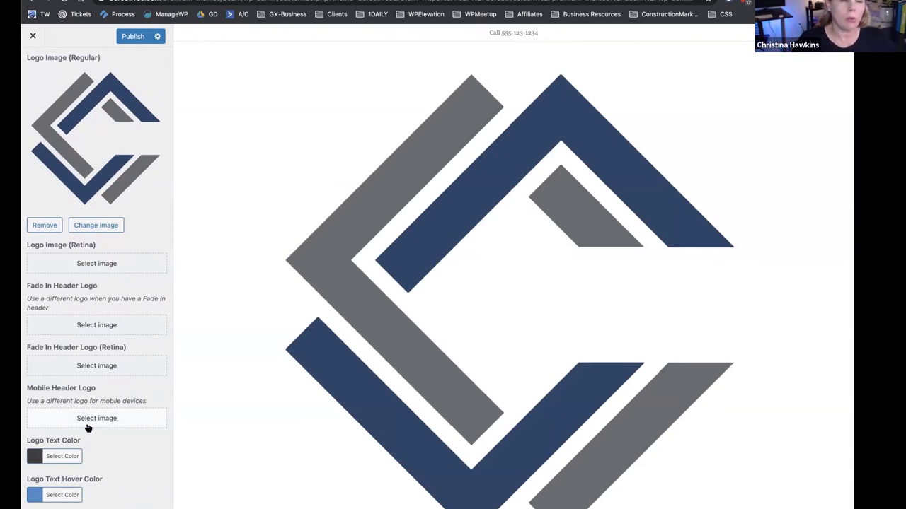
scroll(113, 212, up, 3)
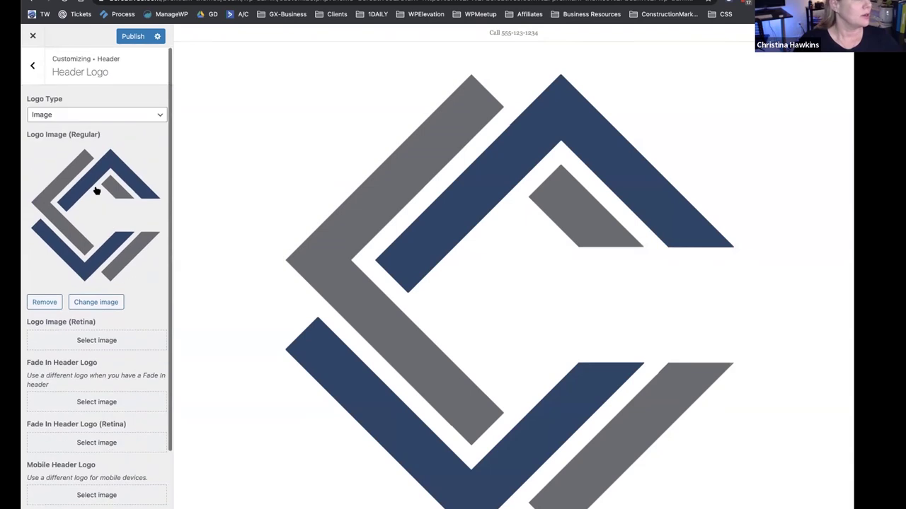
click(86, 115)
click(86, 115)
scroll(71, 318, down, 3)
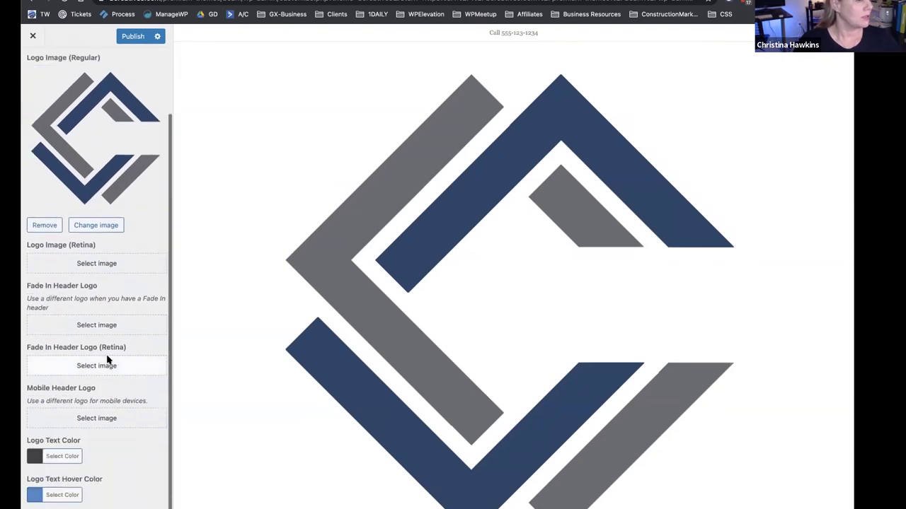
scroll(61, 113, up, 2)
scroll(61, 131, up, 1)
click(32, 66)
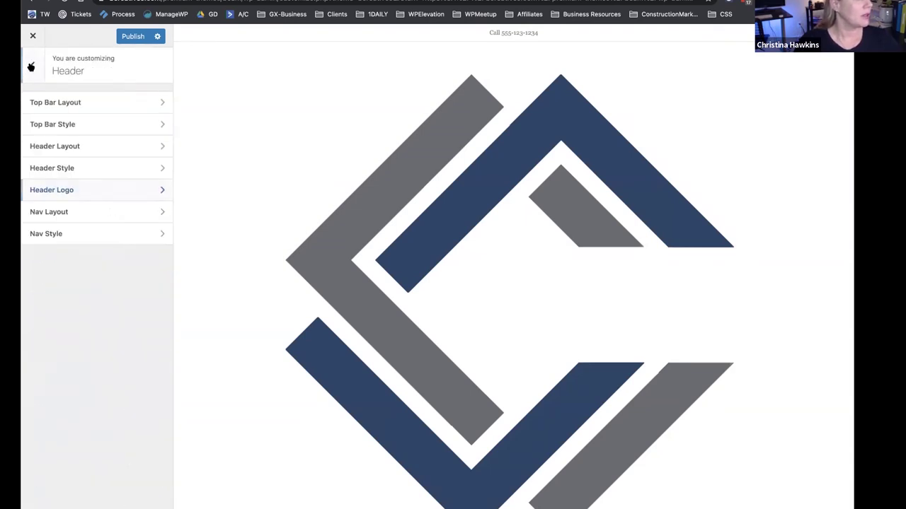
Look through the Header Style, Header Layout and Header Logo settings.
click(87, 166)
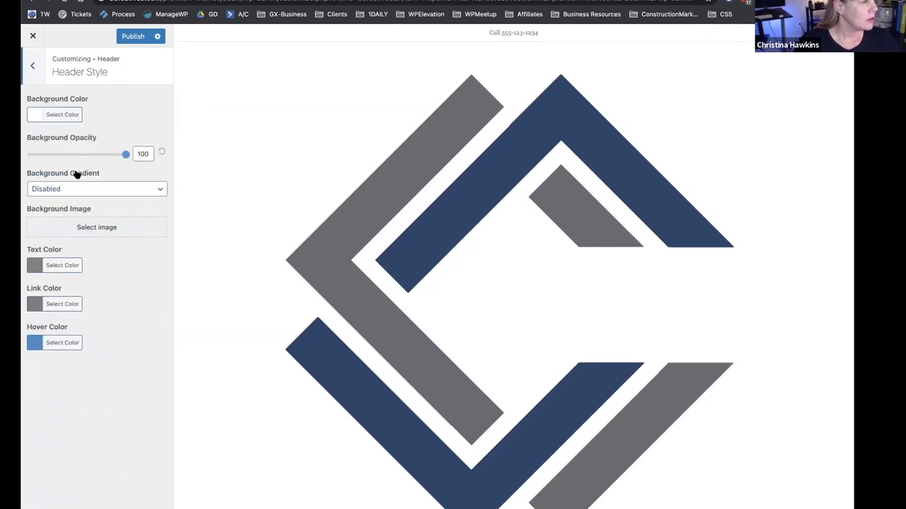
click(32, 65)
click(83, 187)
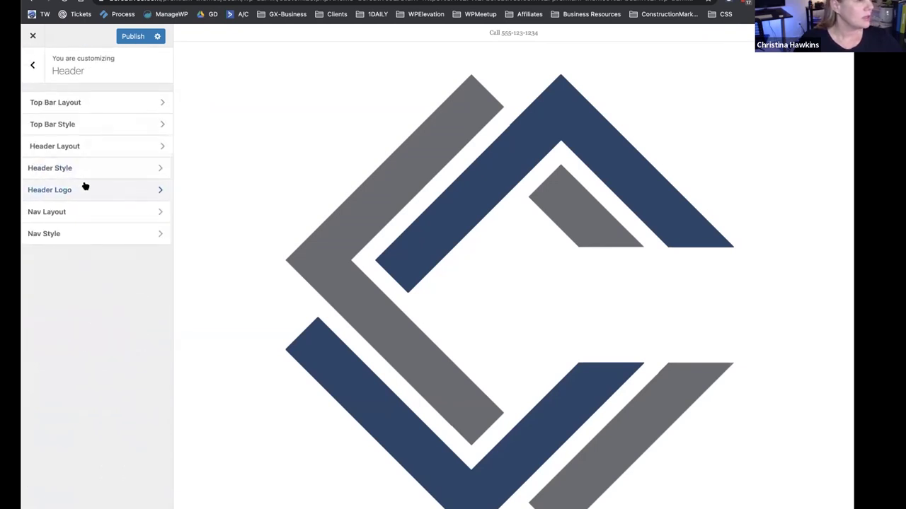
click(39, 76)
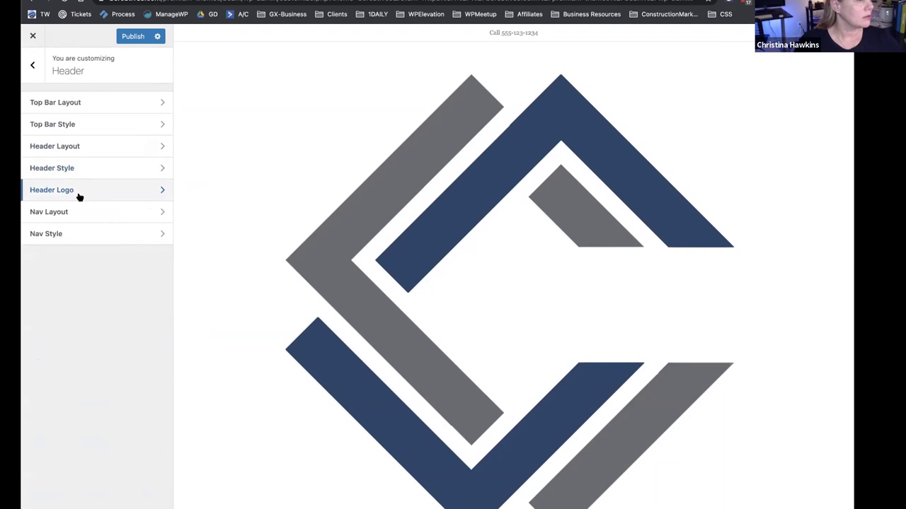
click(74, 147)
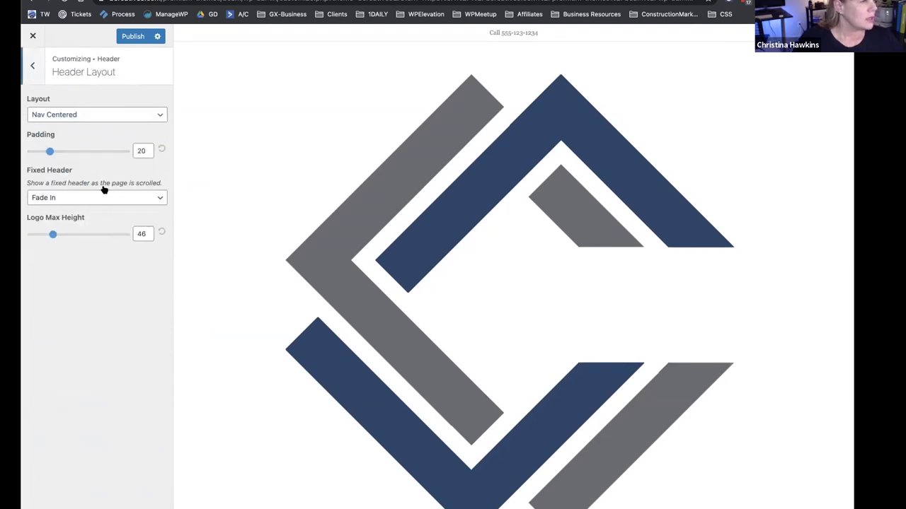
scroll(382, 259, down, 10)
scroll(380, 263, up, 10)
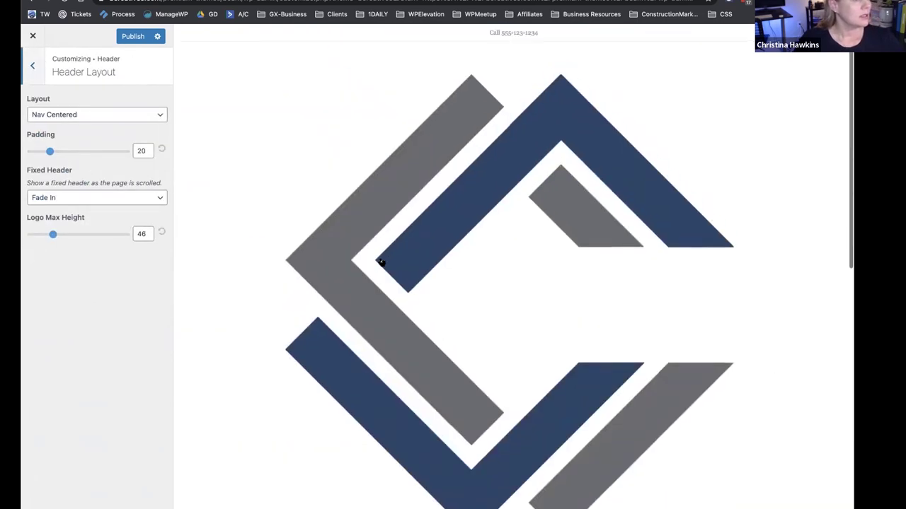
click(33, 66)
click(75, 173)
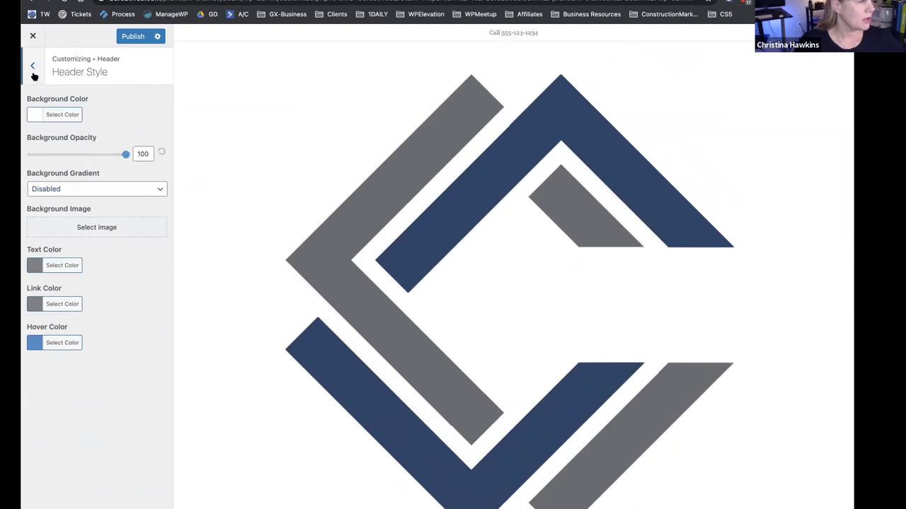
click(33, 69)
click(81, 190)
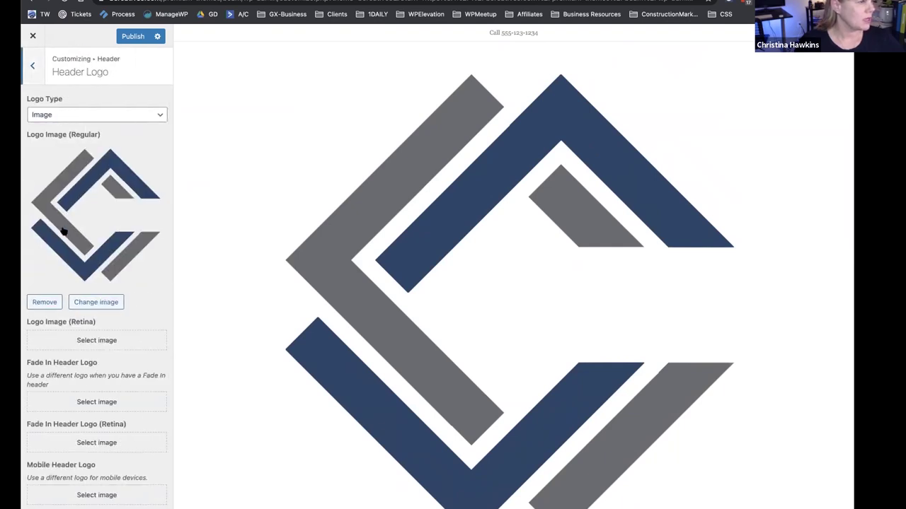
scroll(64, 237, down, 2)
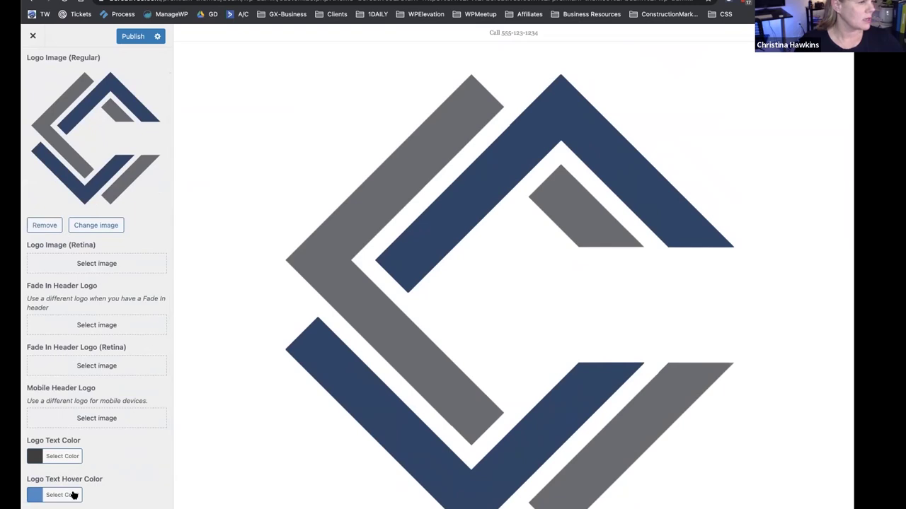
scroll(85, 430, up, 3)
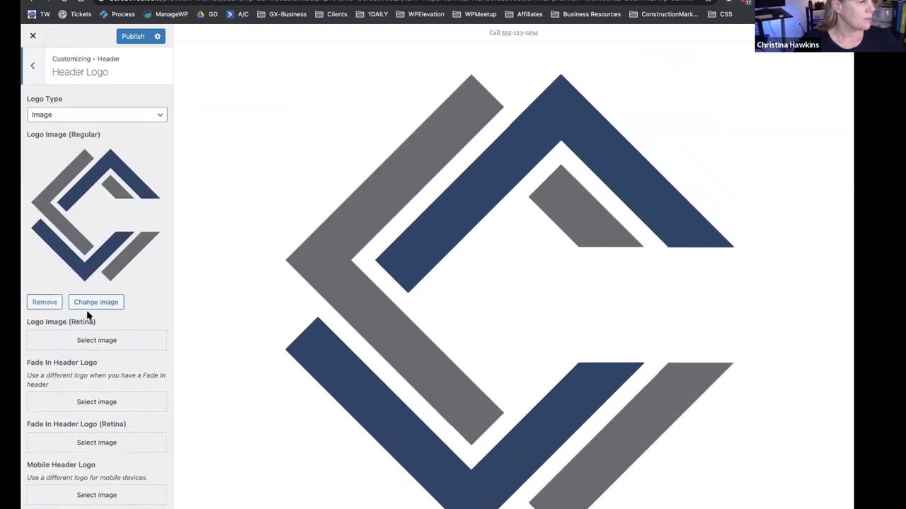
Reselect beam-logo-new.png from the Media Library as the regular header logo.
click(90, 305)
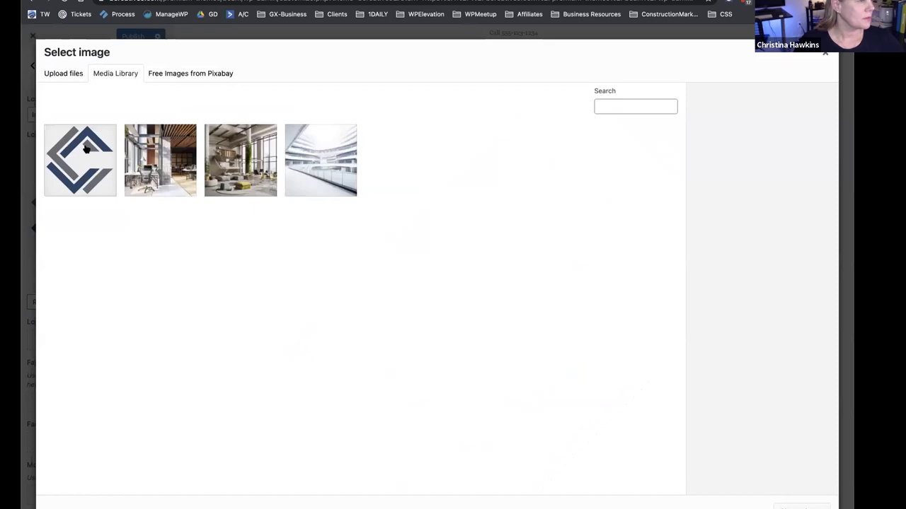
click(825, 53)
click(88, 303)
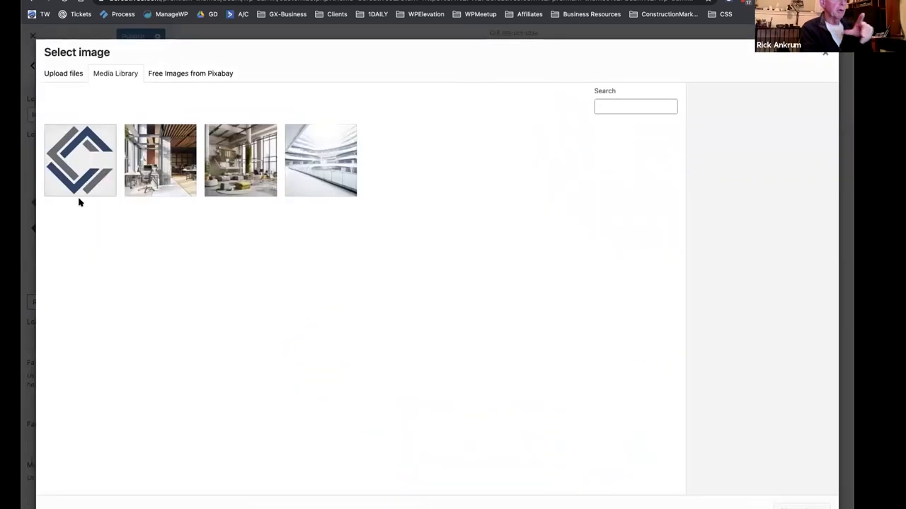
click(78, 188)
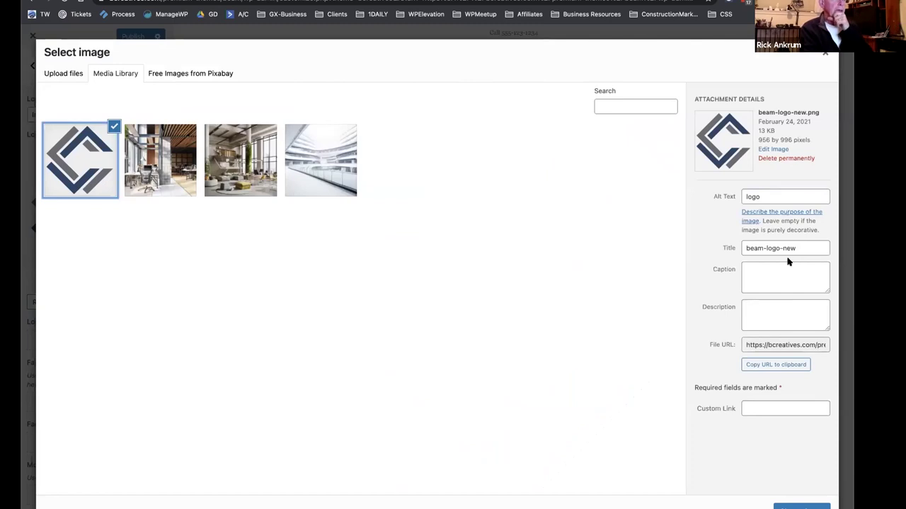
click(801, 507)
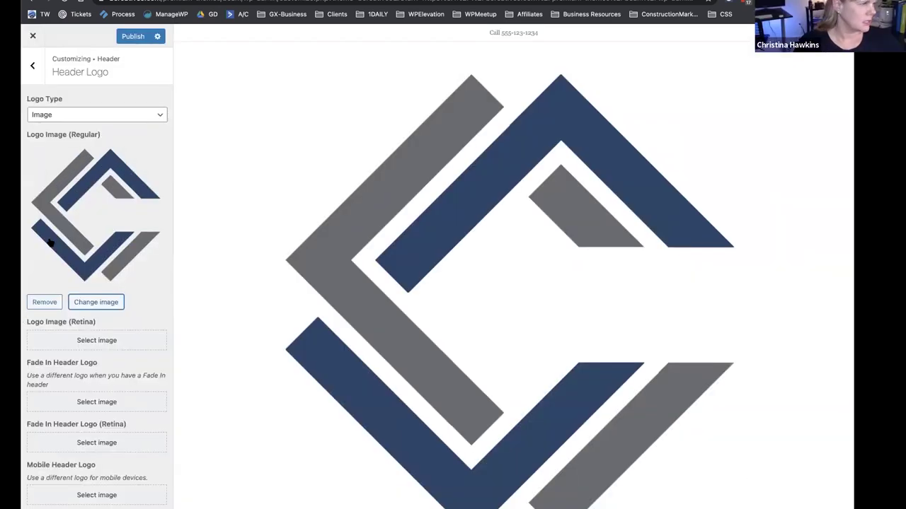
scroll(80, 302, down, 2)
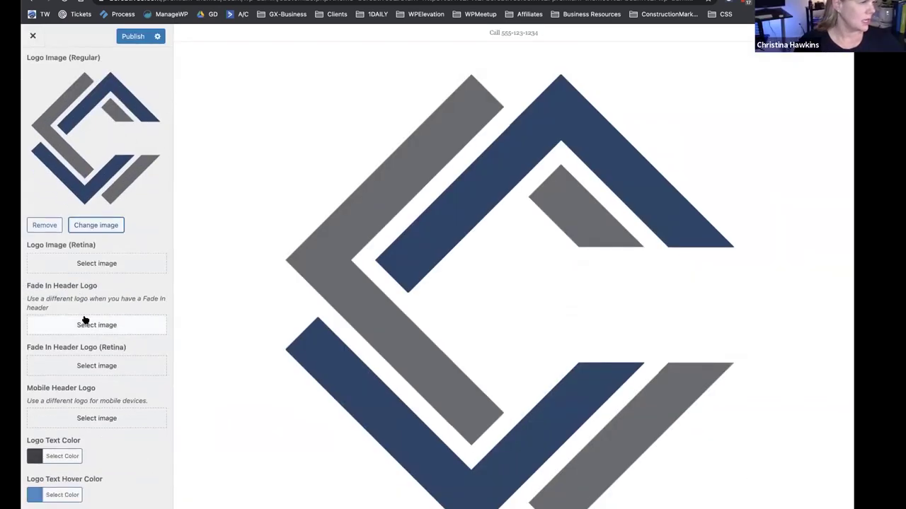
scroll(85, 317, up, 2)
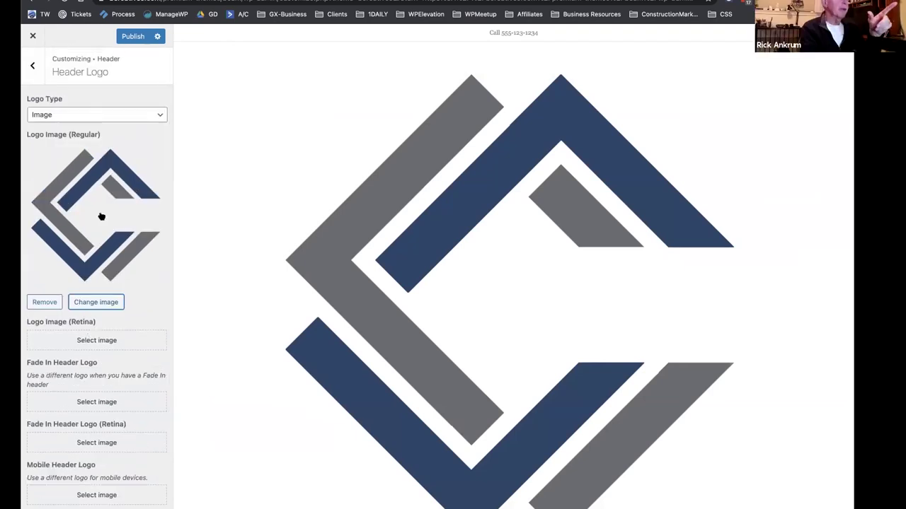
Change the logo type to Text and trim the logo text to 'Beam Construction'.
click(75, 114)
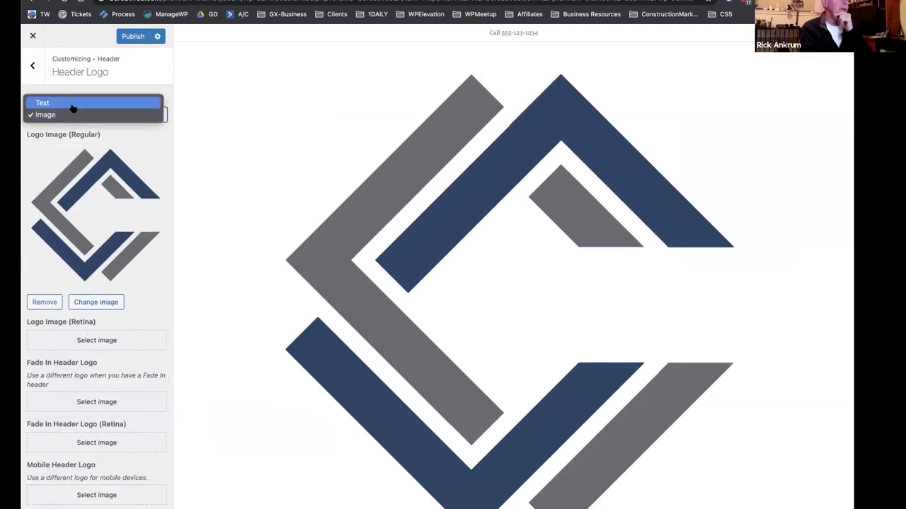
key(Escape)
key(Up)
click(67, 149)
drag(71, 149, 31, 150)
key(BackSpace)
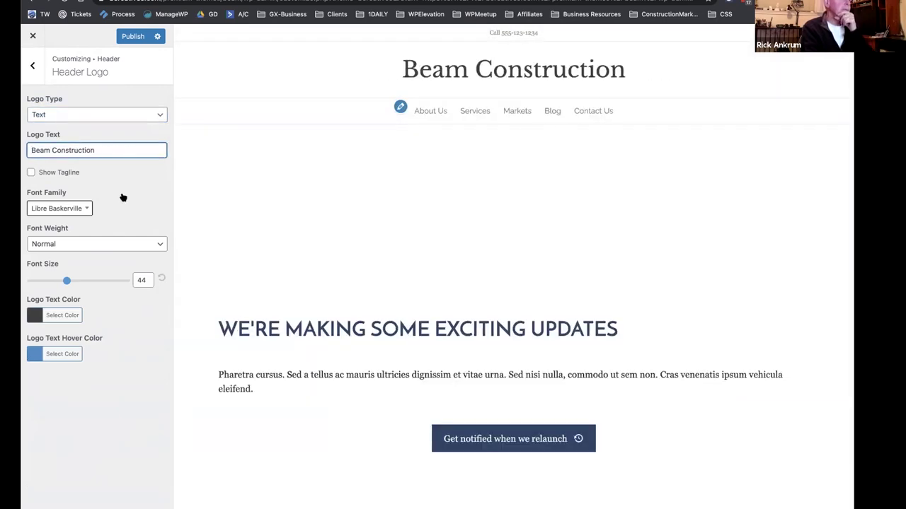
click(121, 433)
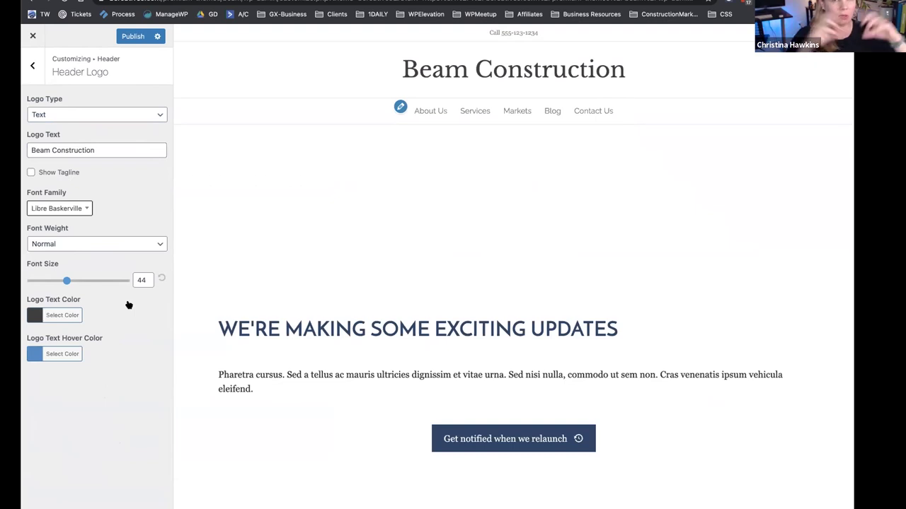
click(37, 65)
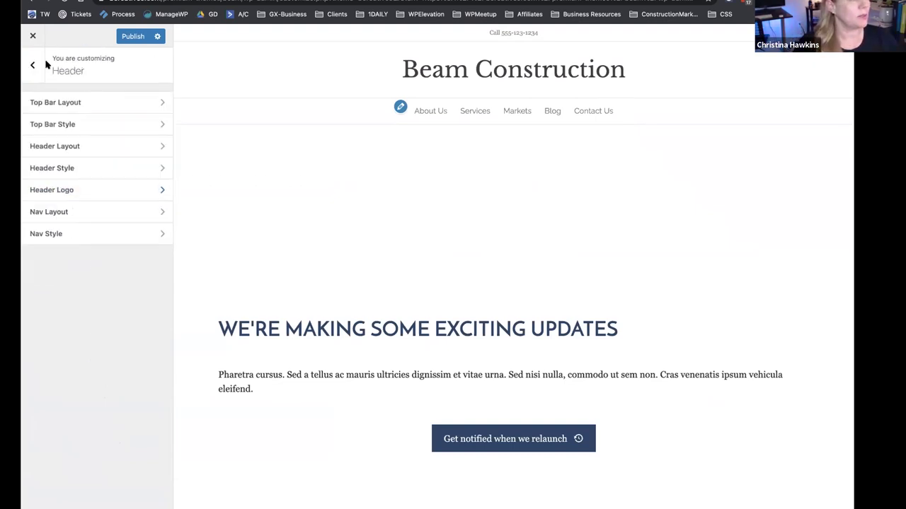
Enable the nav search icon and use a Hamburger Icon toggle on Medium & Small Devices Only.
click(80, 213)
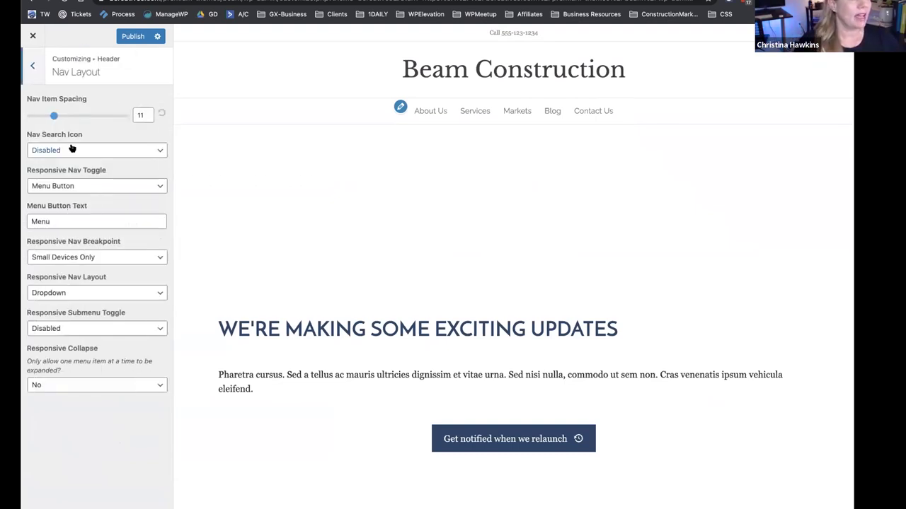
click(101, 146)
click(99, 136)
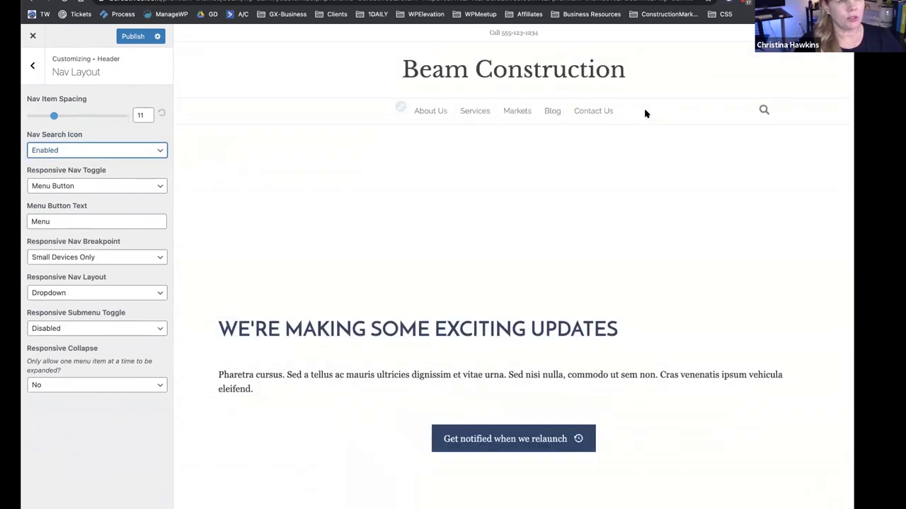
click(94, 187)
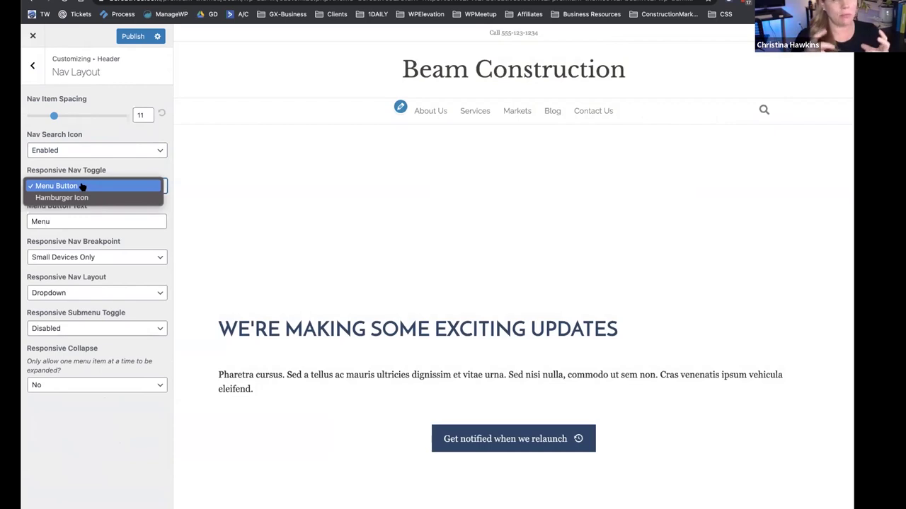
click(82, 198)
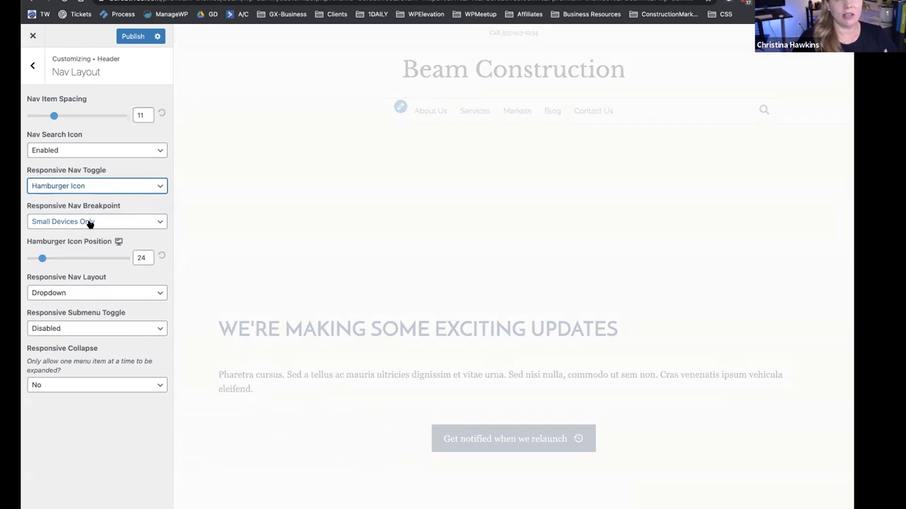
click(90, 224)
click(92, 214)
click(92, 214)
click(97, 207)
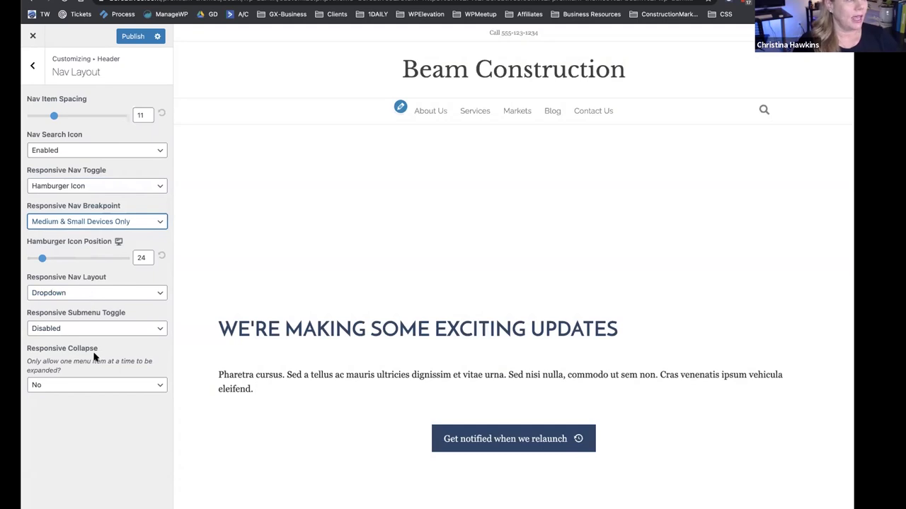
Go back to the Header list and look over the Nav Style settings.
click(32, 66)
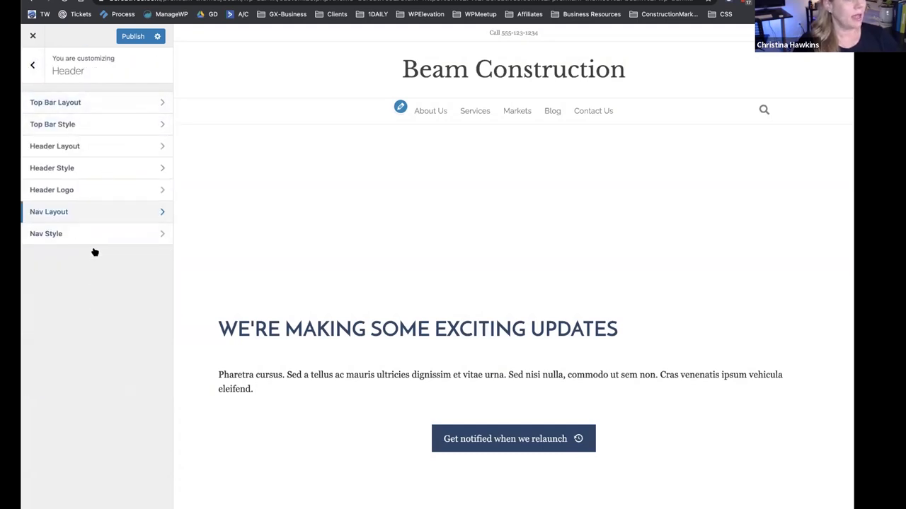
click(94, 235)
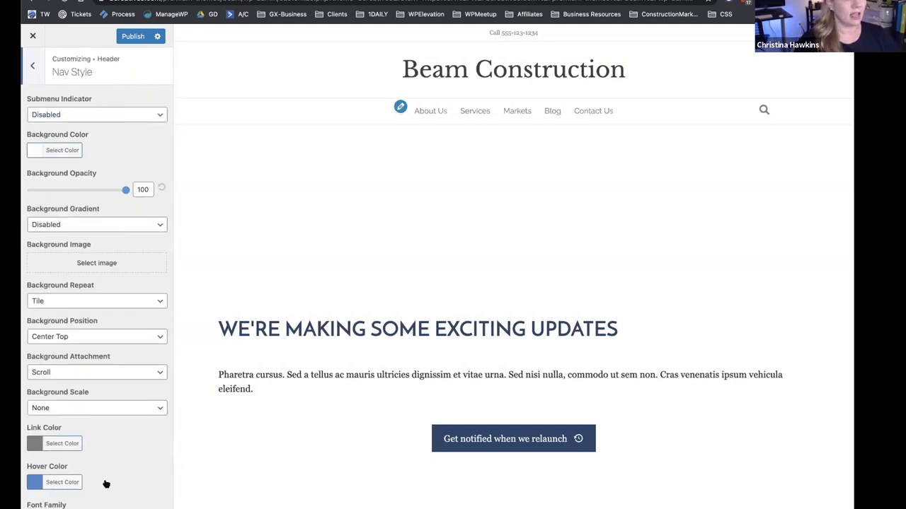
scroll(96, 372, down, 3)
scroll(96, 372, up, 3)
Leave the Header settings and open the Footer section from the main Customizer list.
click(31, 65)
mouse_move(520, 110)
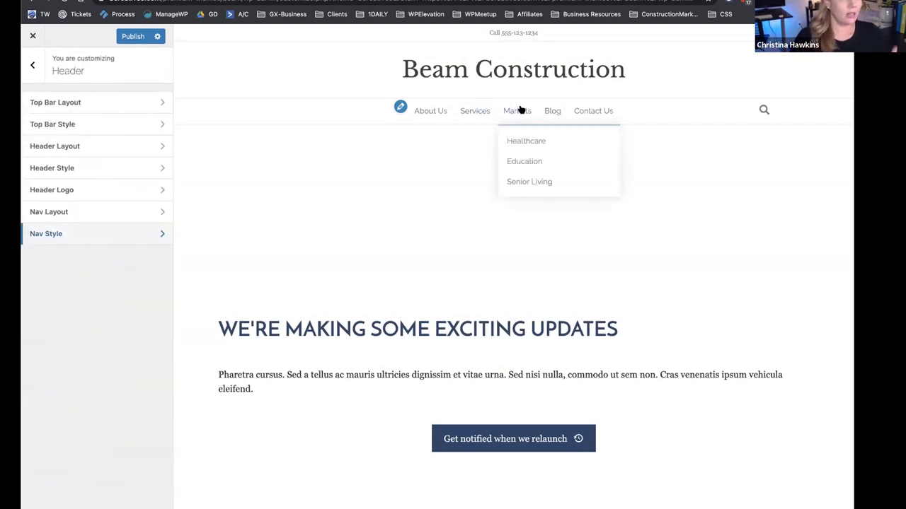
click(31, 65)
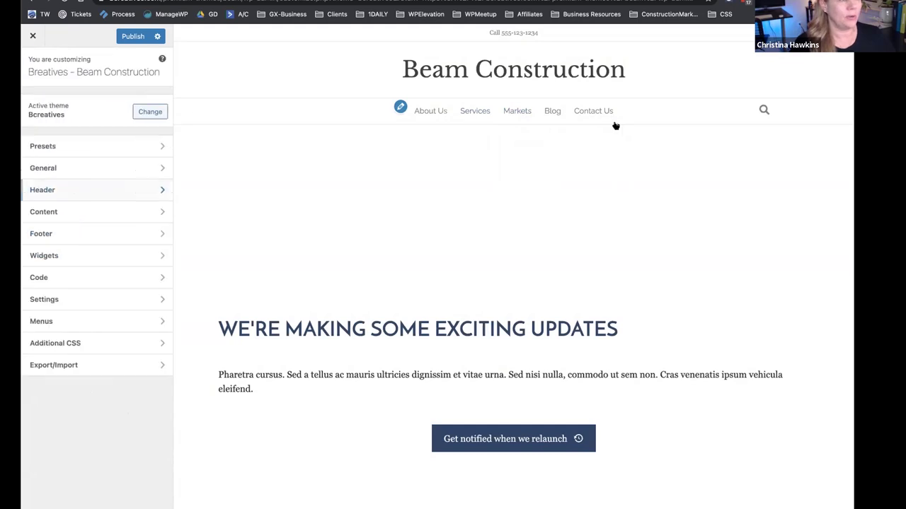
click(40, 212)
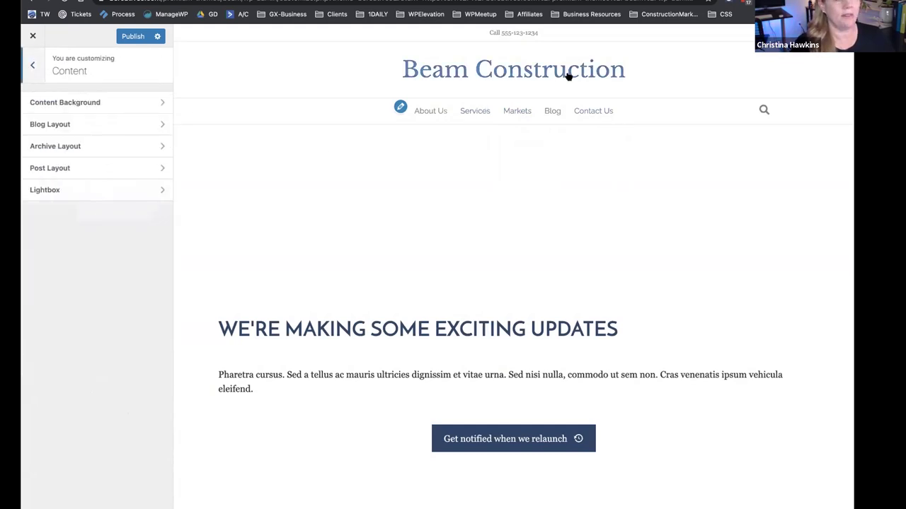
click(36, 81)
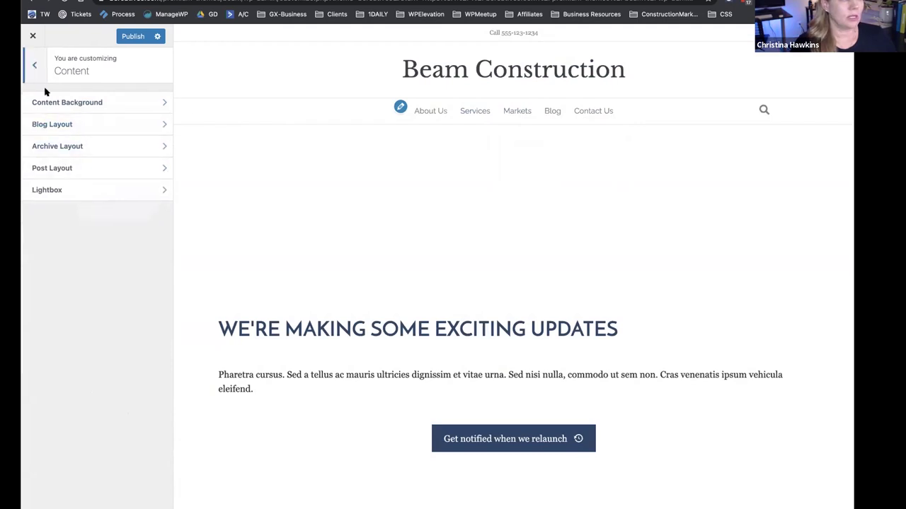
click(79, 231)
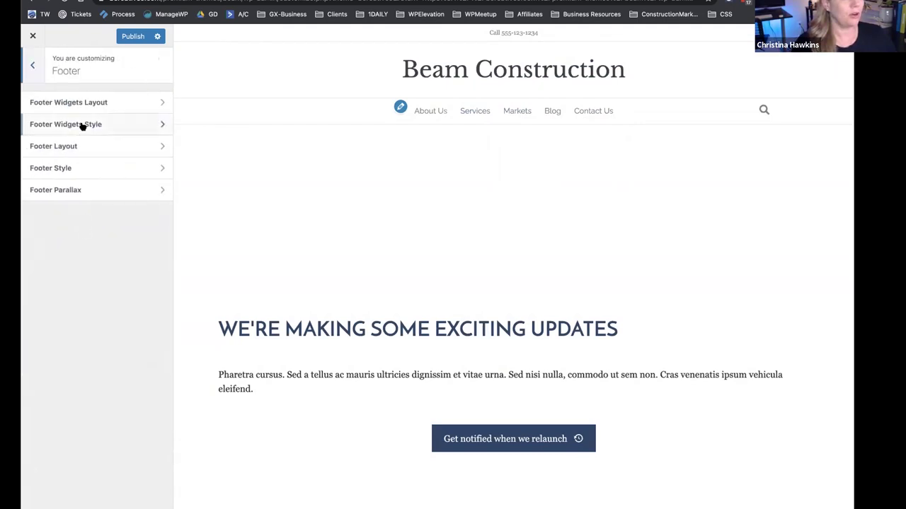
scroll(524, 496, down, 1)
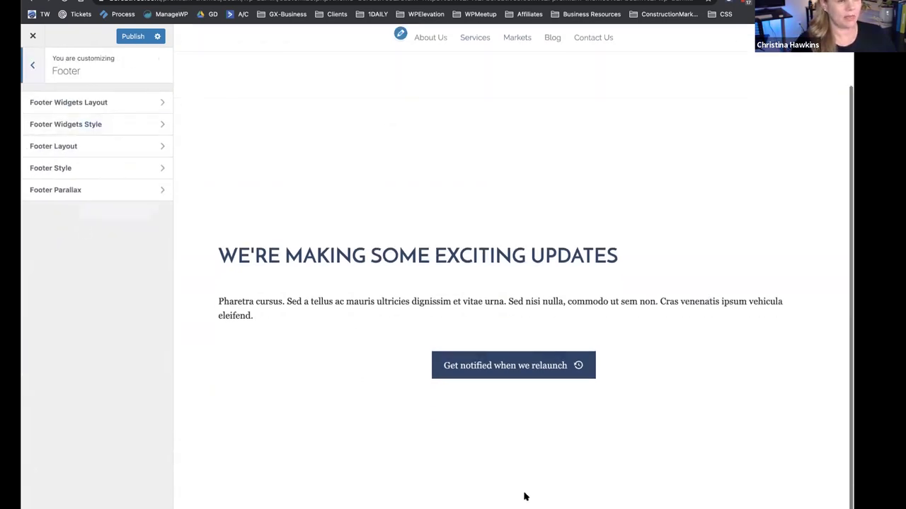
Set the Footer Layout to 1 Column.
click(89, 147)
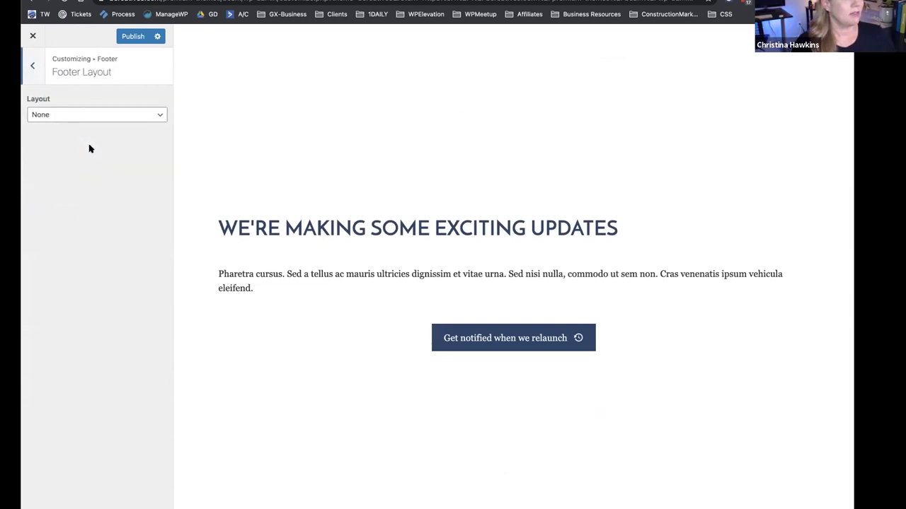
click(86, 117)
click(87, 127)
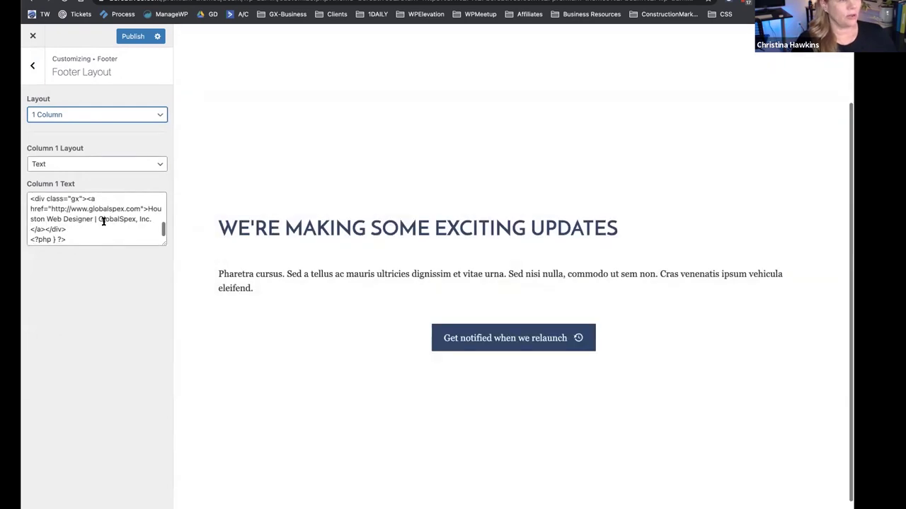
click(32, 65)
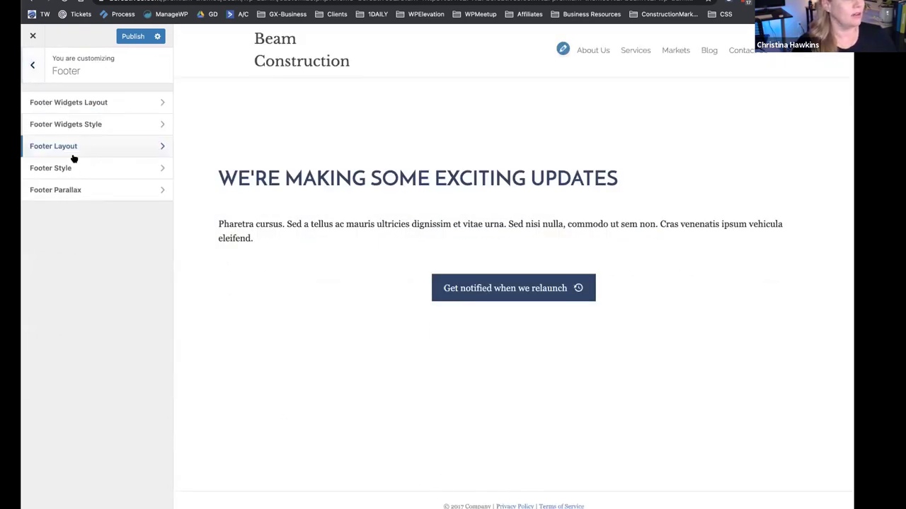
click(70, 169)
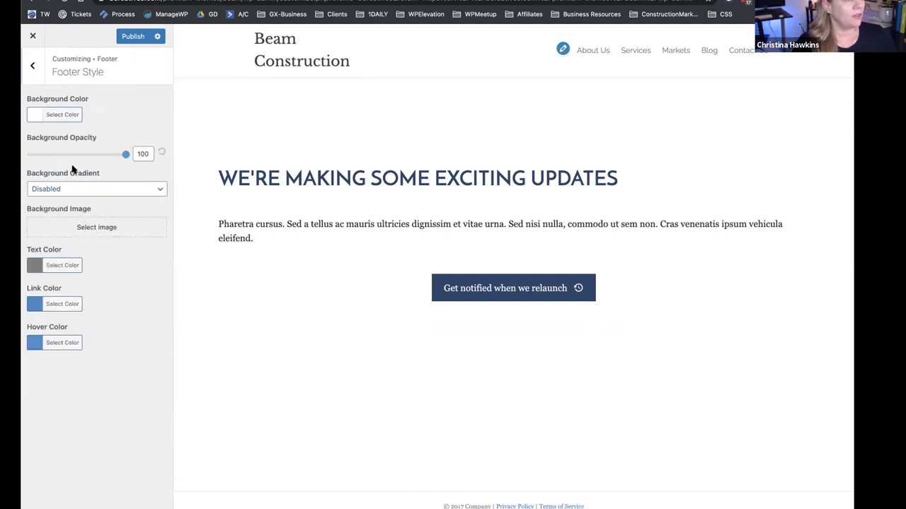
Paste a dark blue hex value as the footer background colour.
click(35, 117)
click(97, 115)
text(#2a466a)
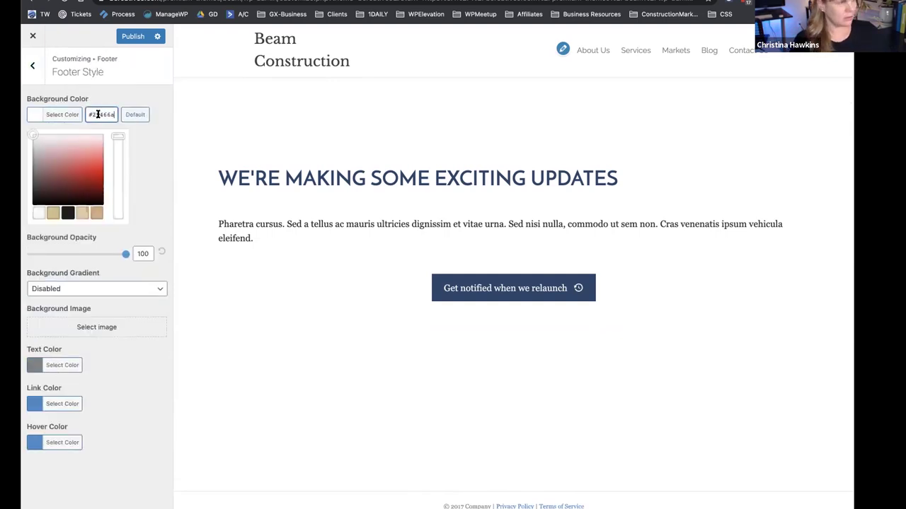
click(139, 94)
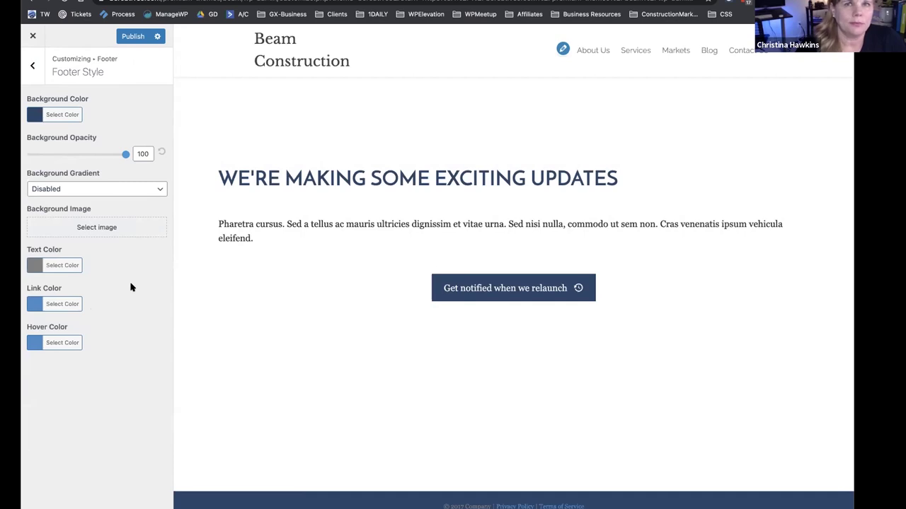
click(32, 65)
Switch the Footer Layout to 2 Columns and select the Column 2 text.
click(67, 149)
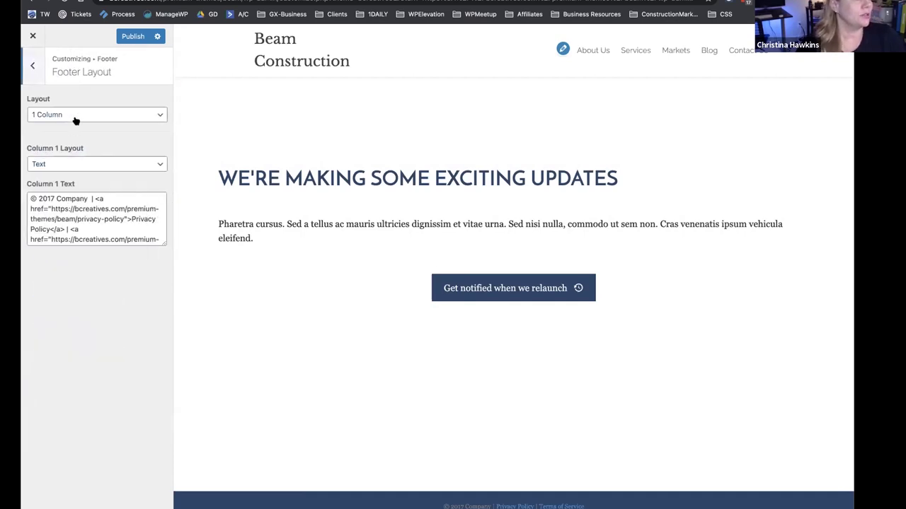
click(75, 117)
click(77, 126)
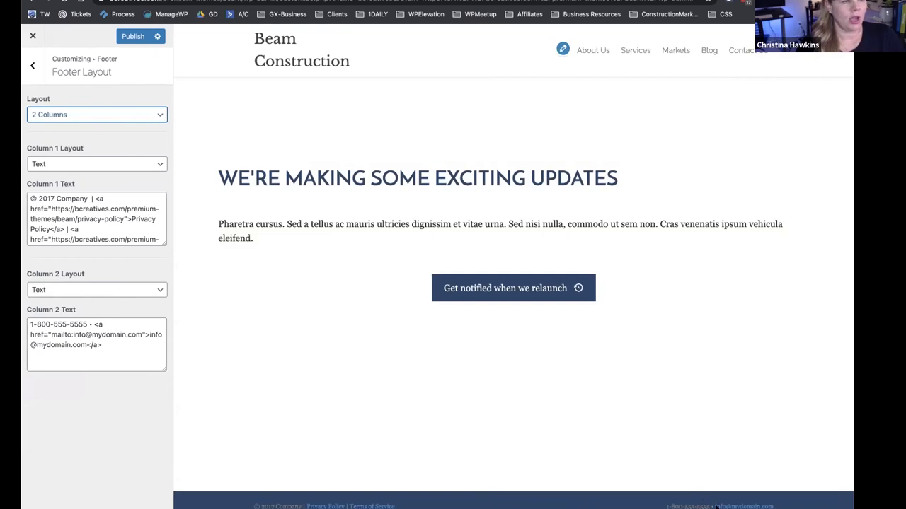
click(74, 334)
triple_click(82, 357)
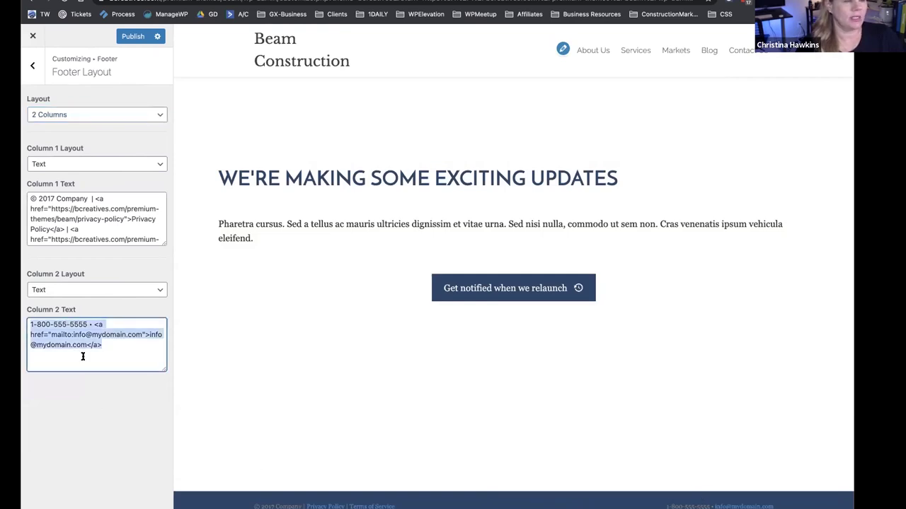
click(32, 66)
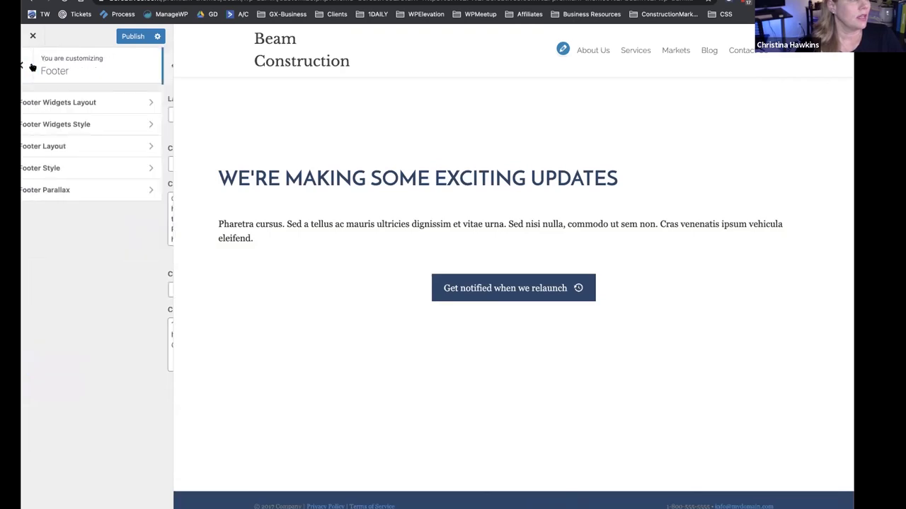
Make the footer text colour white, leaving Footer Parallax Disabled.
click(64, 168)
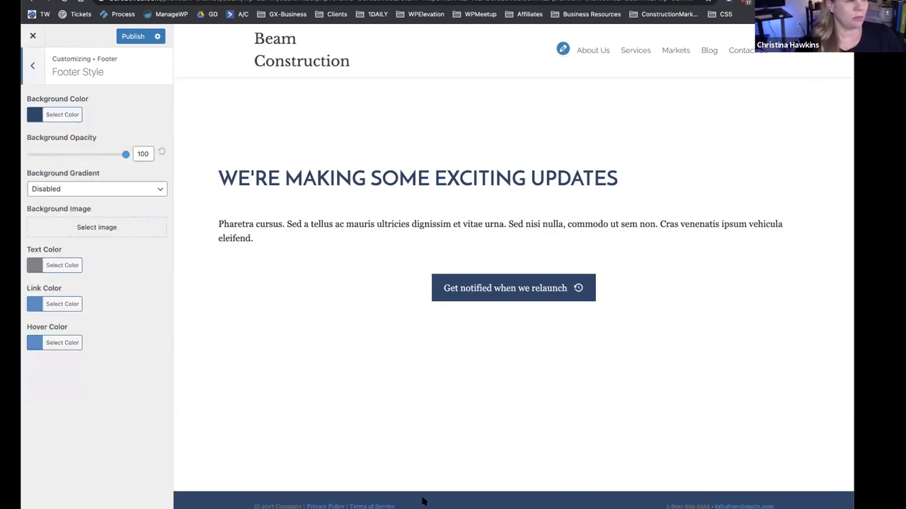
click(33, 268)
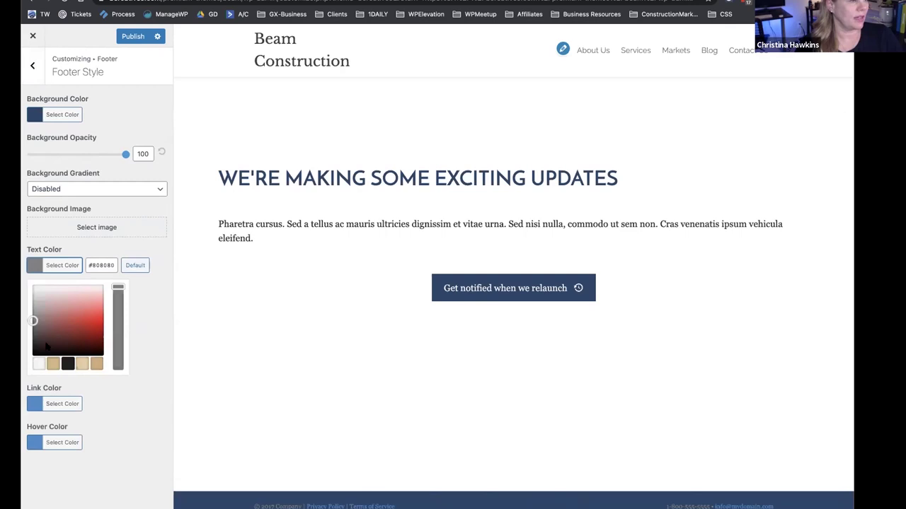
click(38, 364)
click(100, 477)
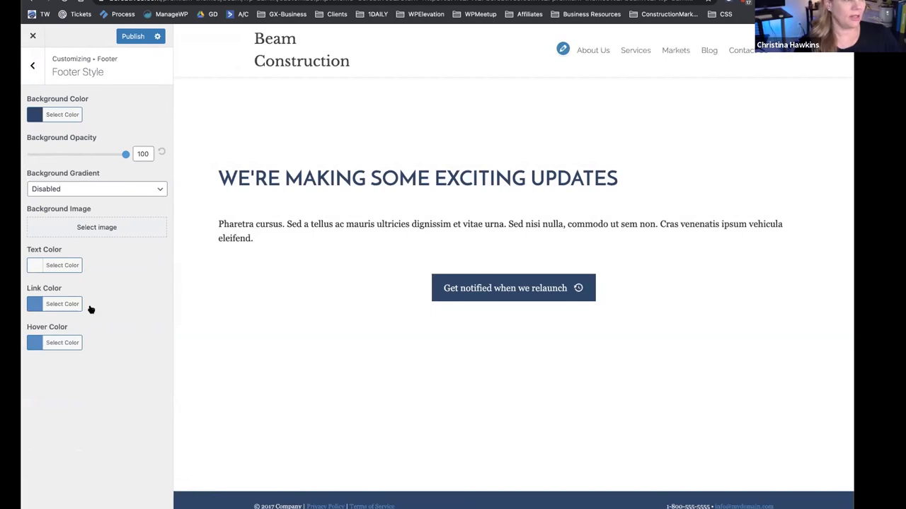
click(33, 68)
click(38, 194)
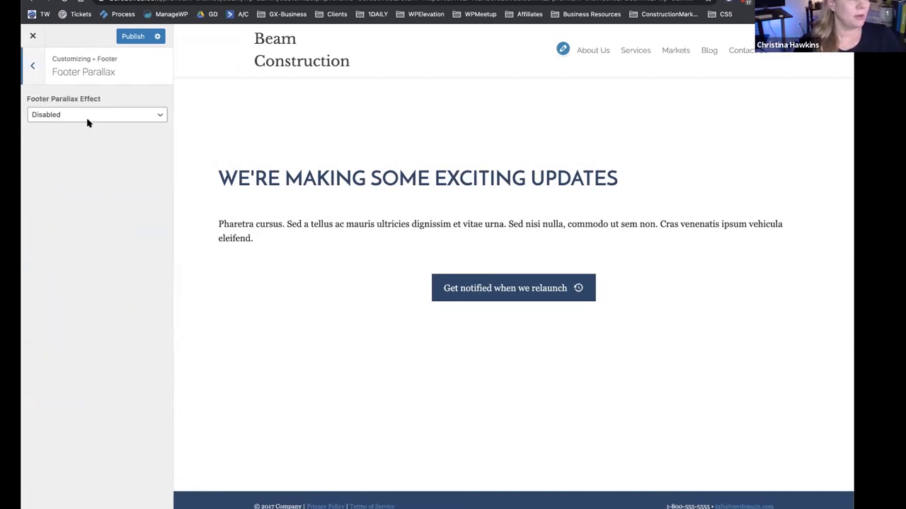
click(34, 68)
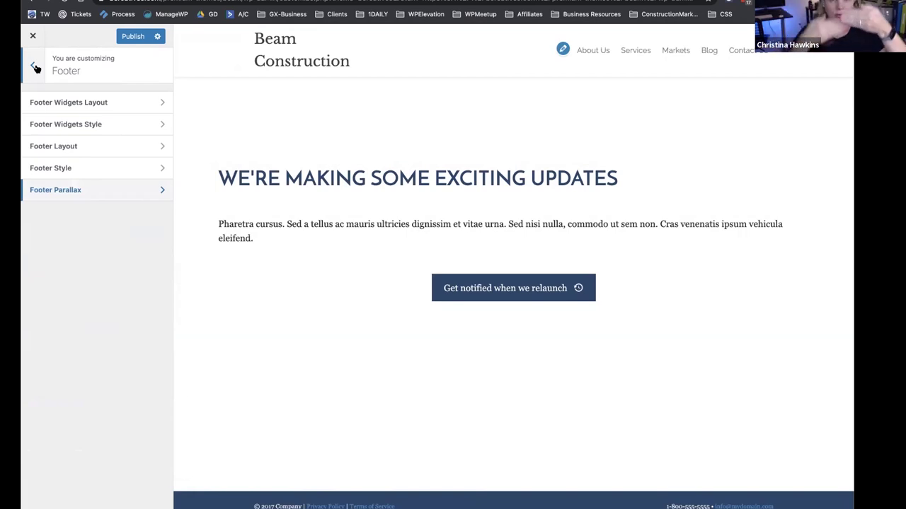
click(34, 67)
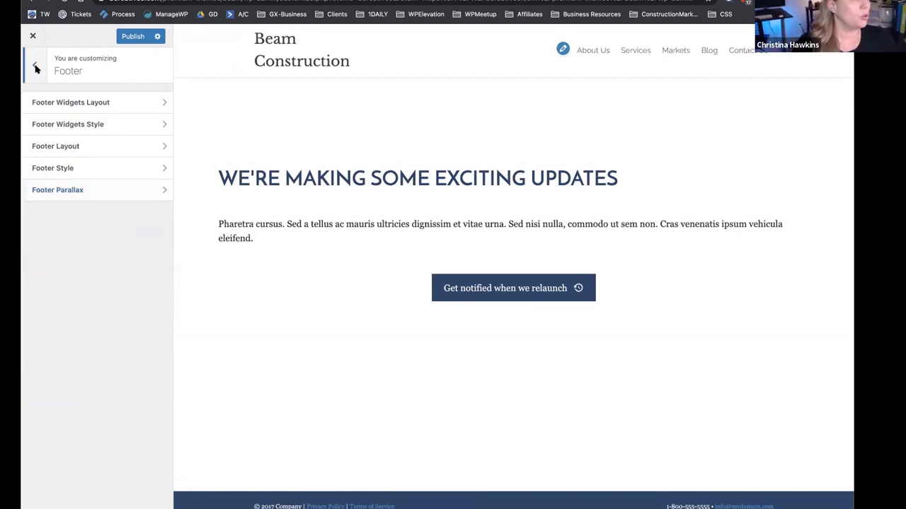
Publish the Customizer changes and view the live Beam Construction homepage.
click(131, 37)
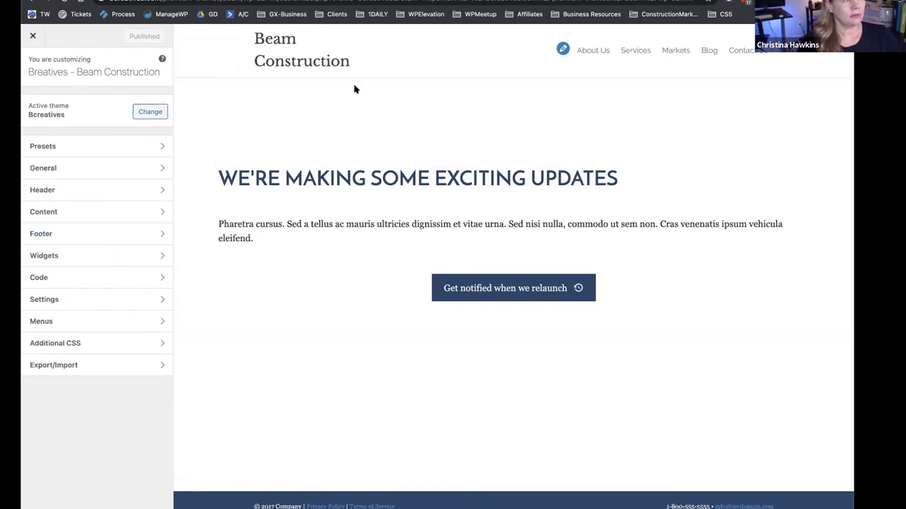
click(33, 39)
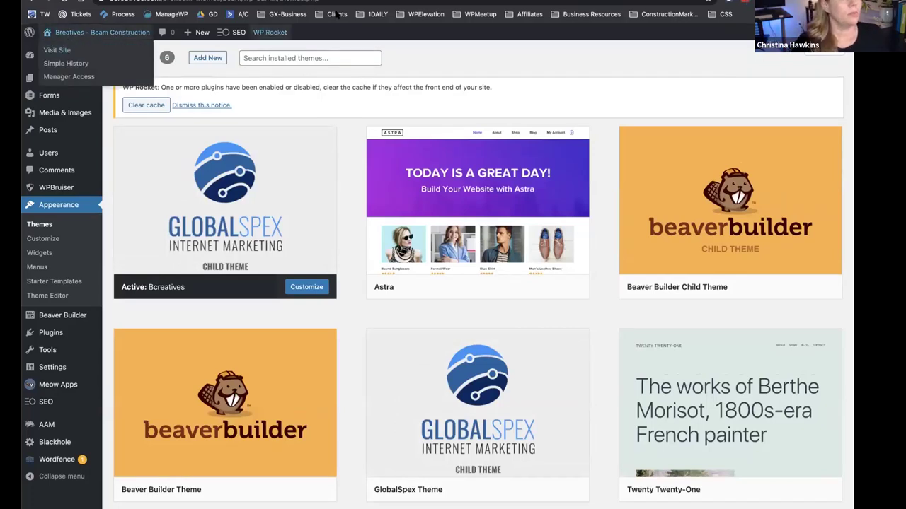
click(102, 32)
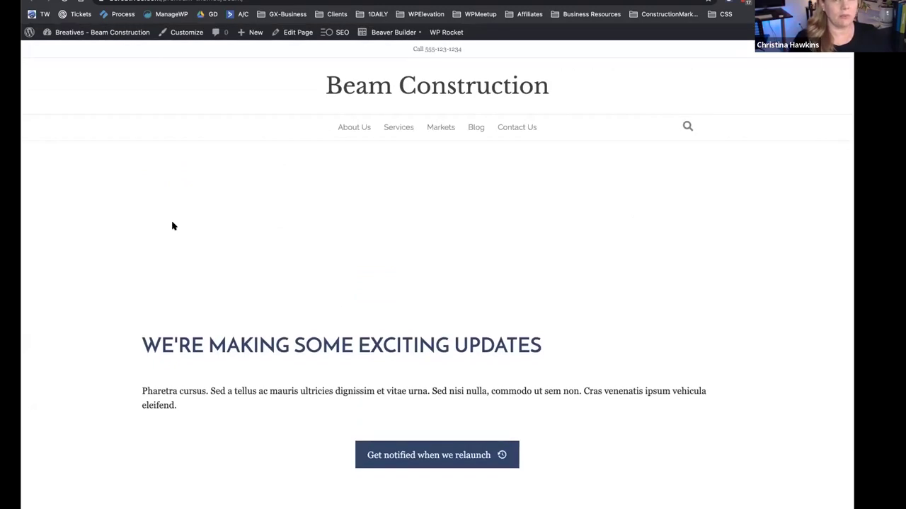
scroll(172, 226, down, 3)
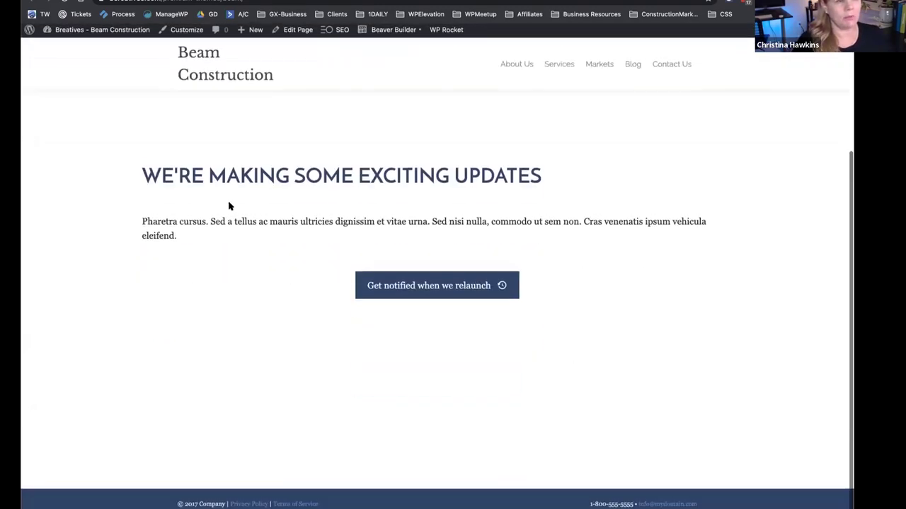
scroll(263, 215, up, 3)
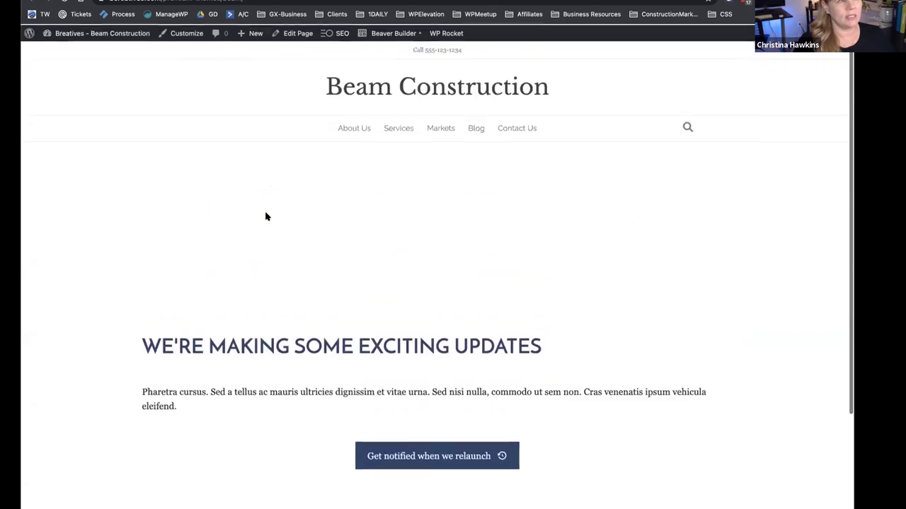
scroll(264, 140, down, 3)
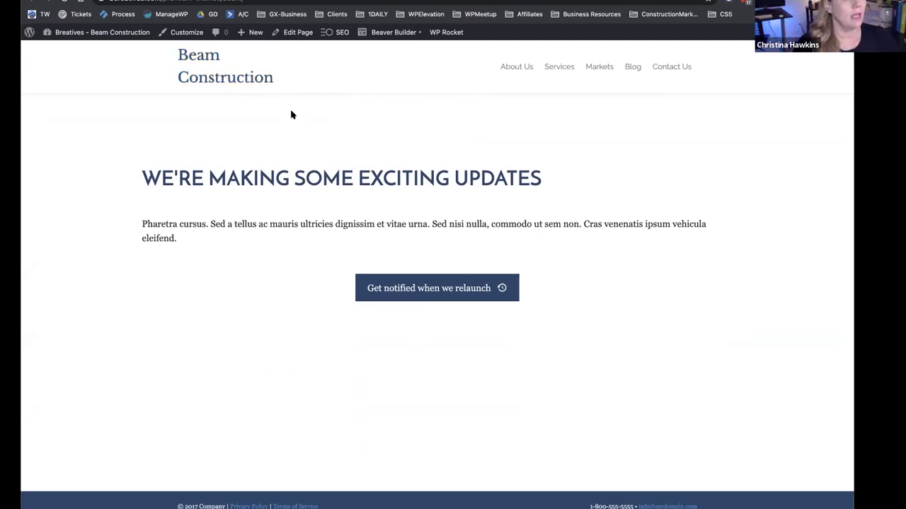
click(388, 33)
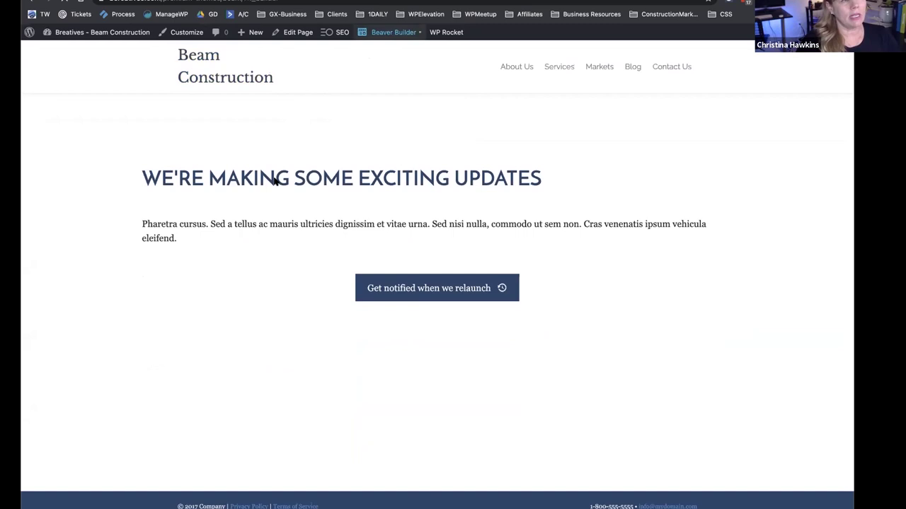
Delete the dark sparks hero row from the Home page.
scroll(232, 239, down, 1)
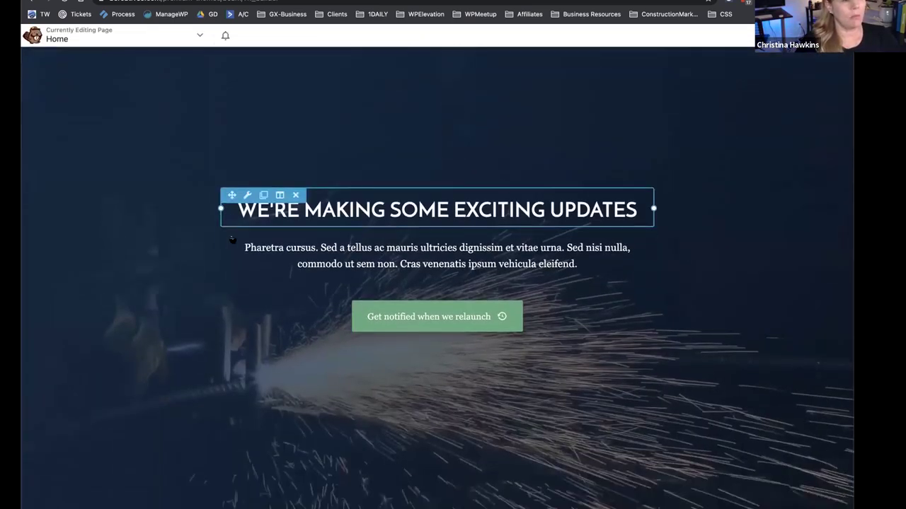
scroll(234, 239, up, 3)
click(97, 139)
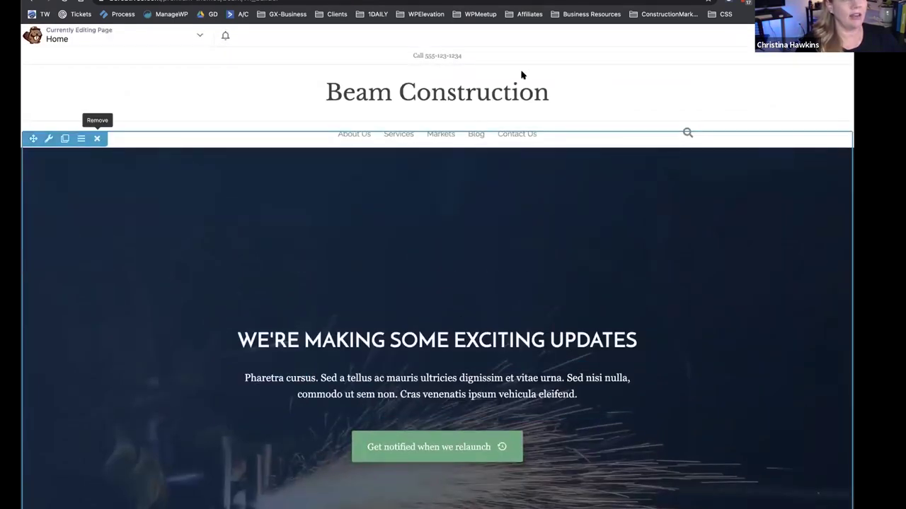
click(525, 57)
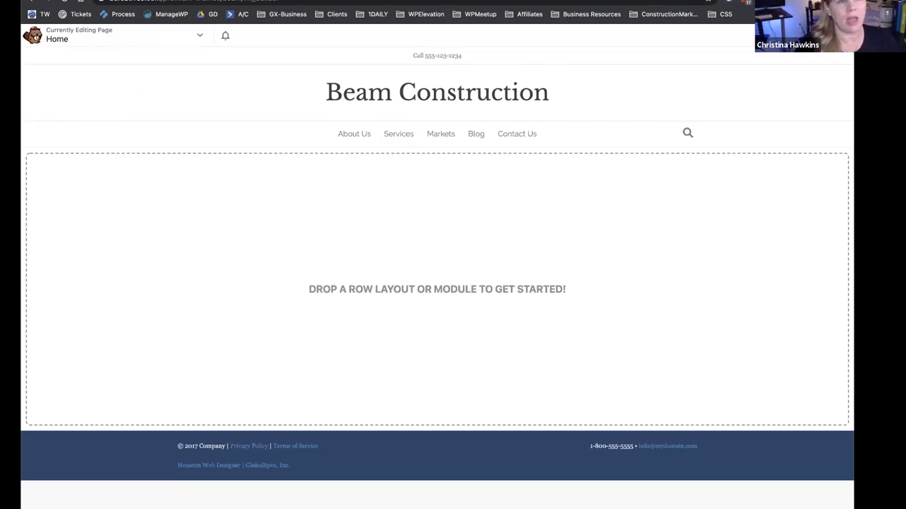
Add a three-column row below the menu and open its row settings.
key(j)
click(726, 65)
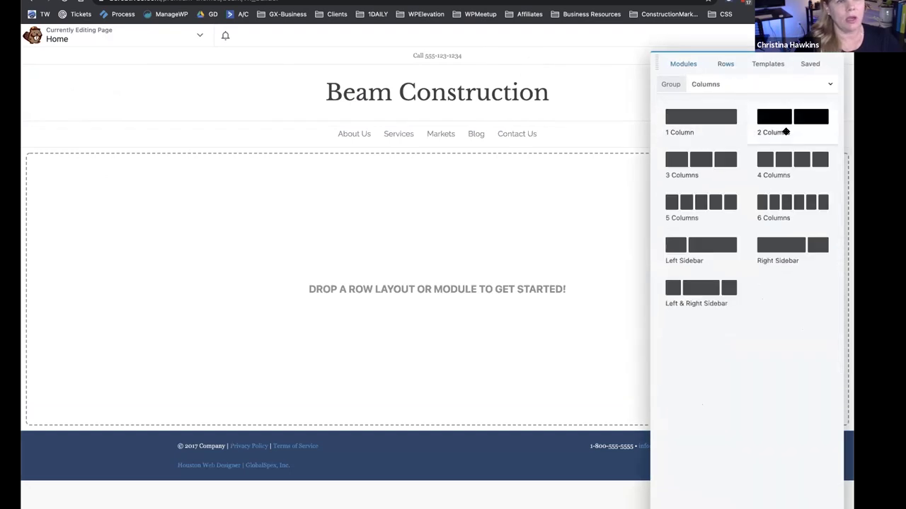
drag(701, 159, 606, 188)
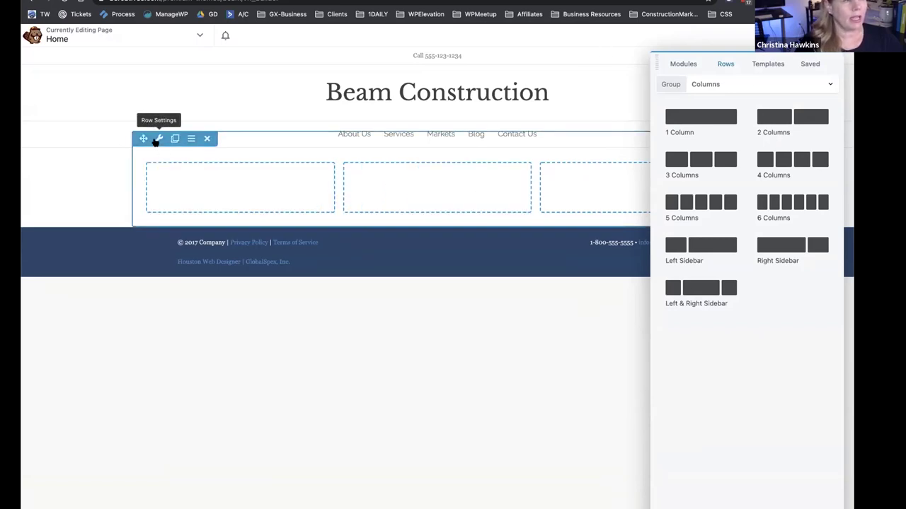
click(157, 139)
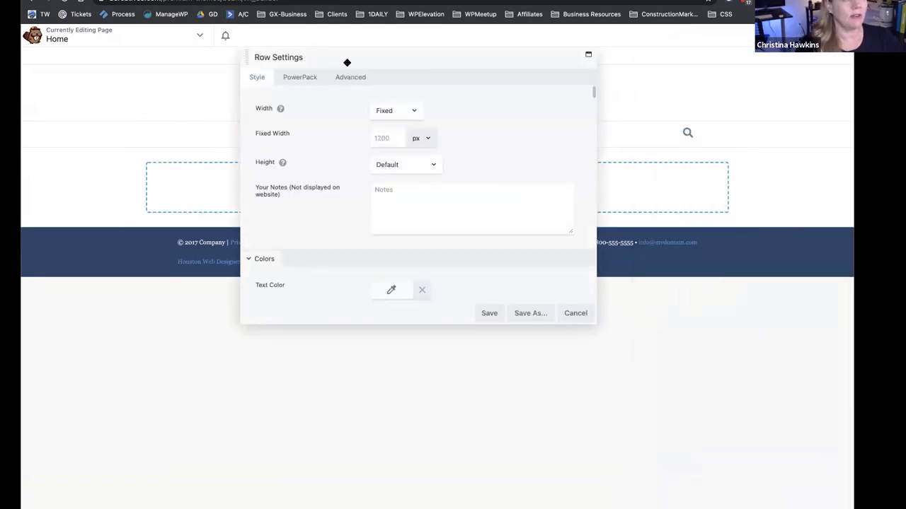
Make the row full width while keeping its content width fixed.
click(407, 108)
click(407, 122)
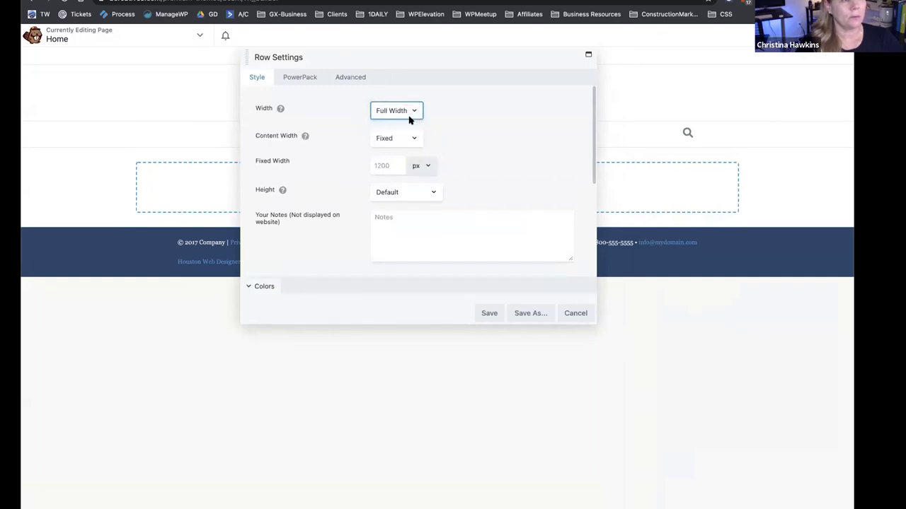
click(385, 138)
click(392, 150)
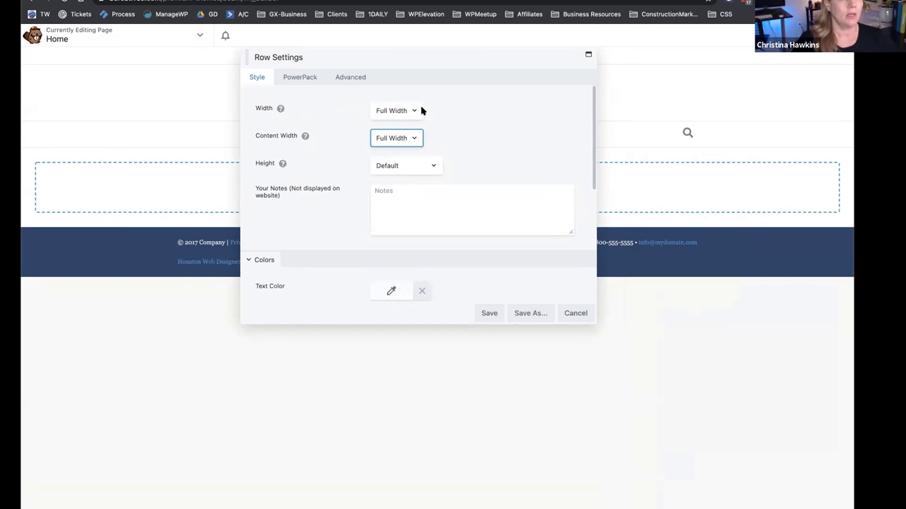
drag(451, 57, 495, 267)
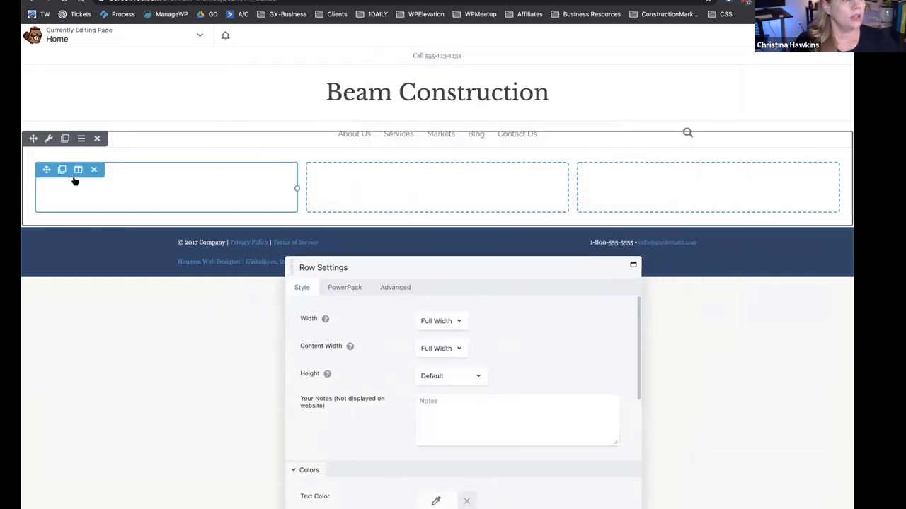
click(447, 351)
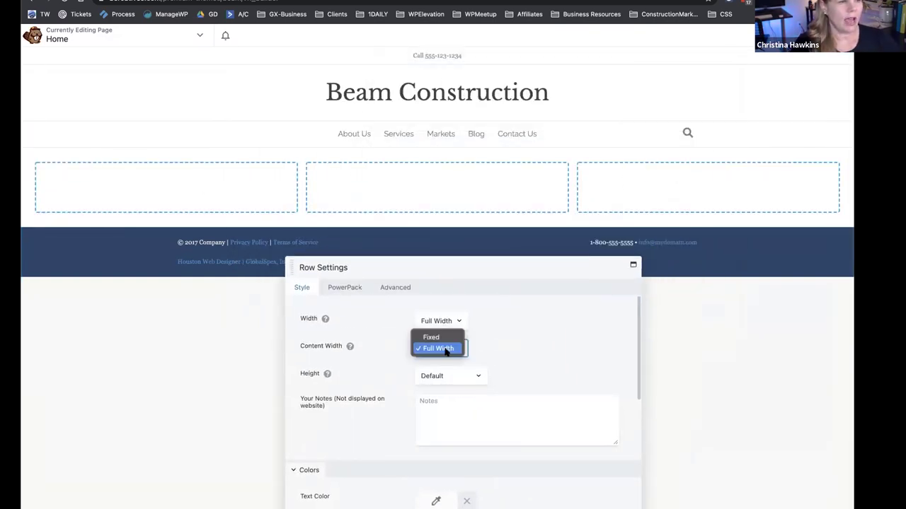
click(433, 338)
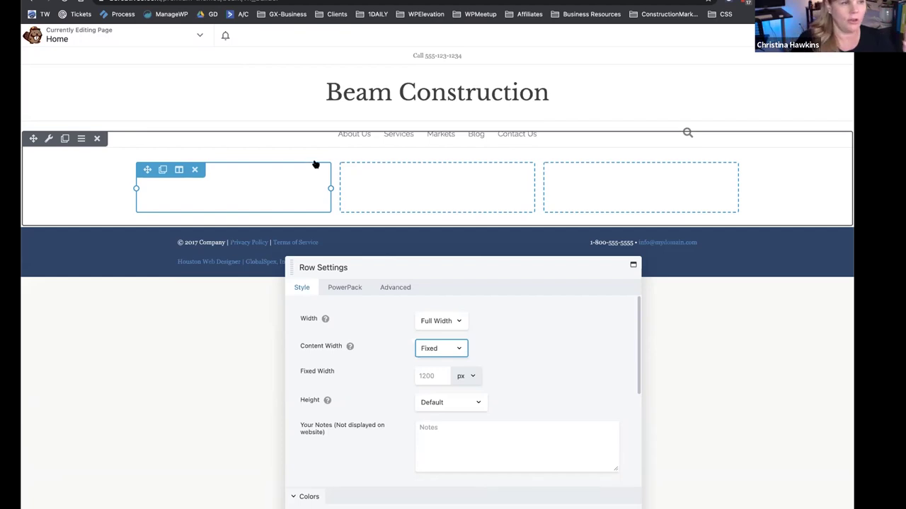
click(431, 352)
click(417, 360)
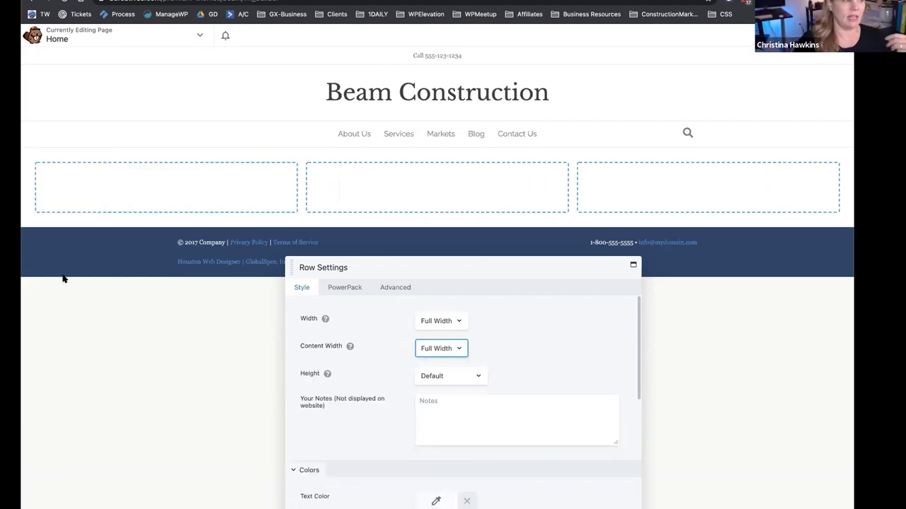
click(467, 274)
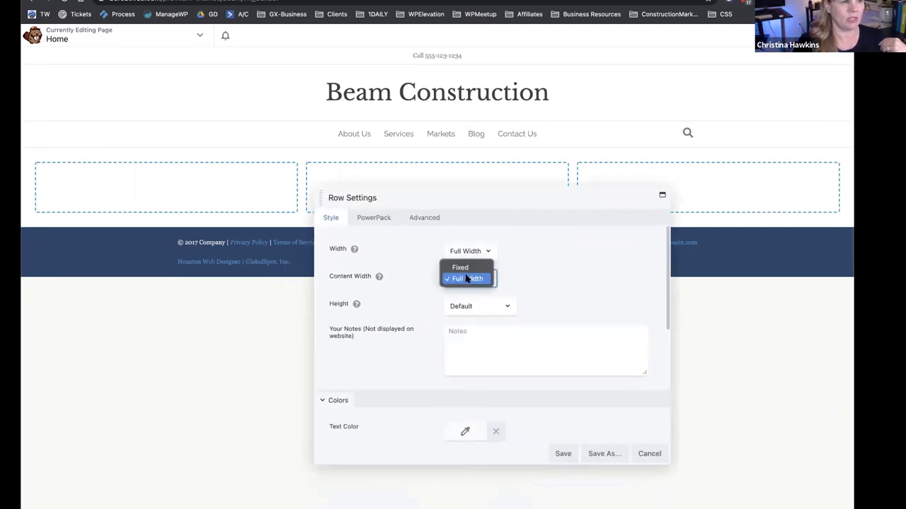
click(467, 267)
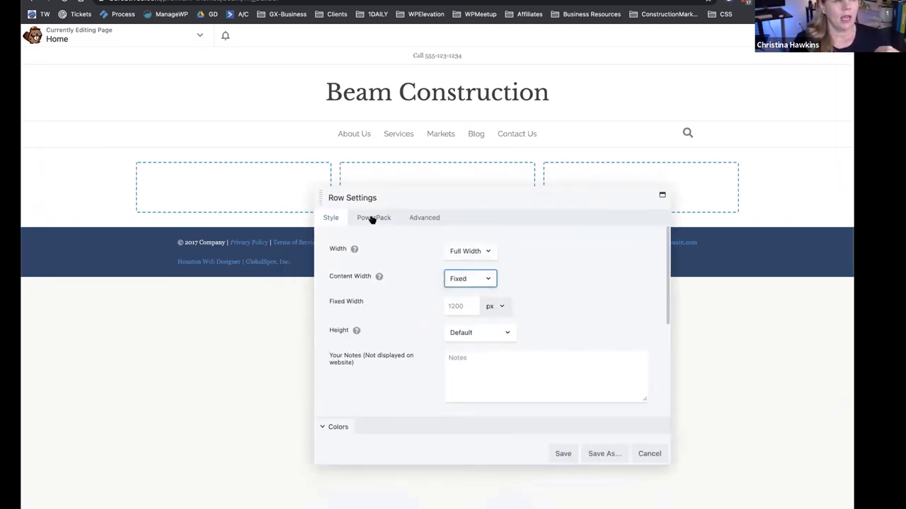
Set the row's linked padding to 0 on every side and save the row settings.
click(420, 220)
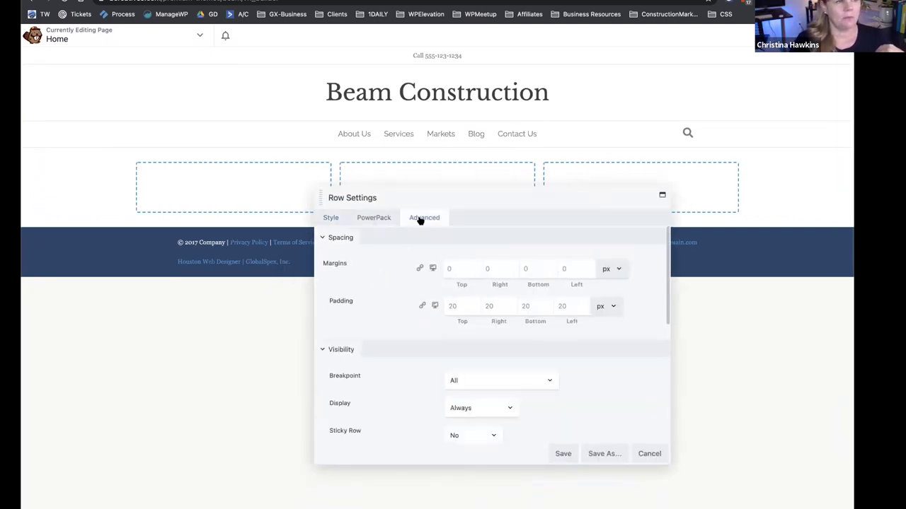
click(457, 305)
text(0)
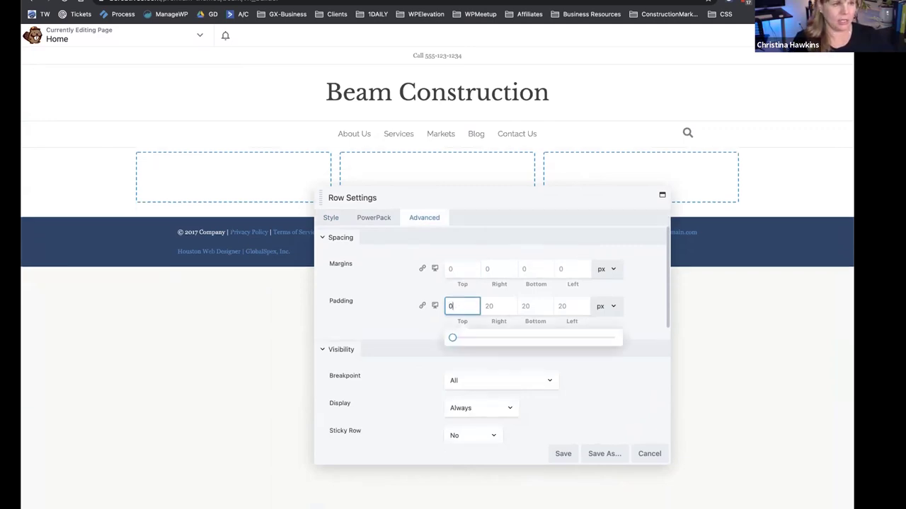
click(421, 306)
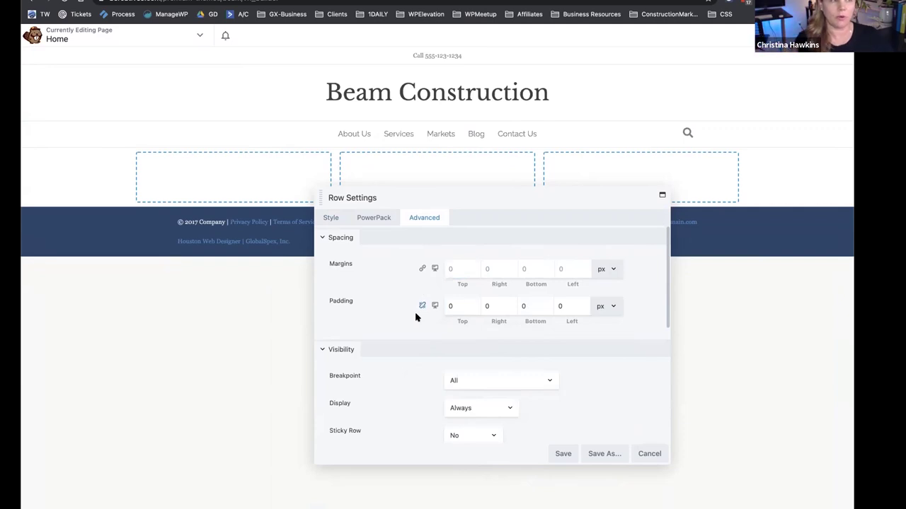
drag(481, 194, 445, 251)
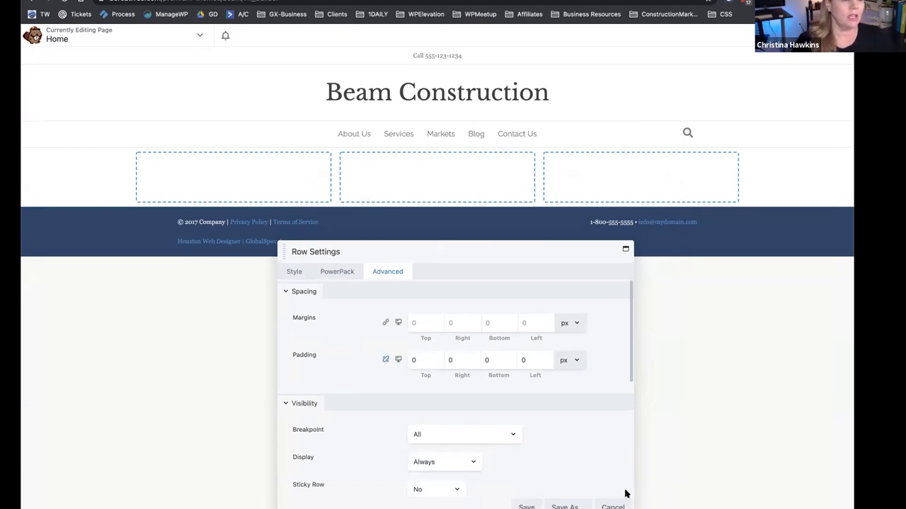
click(525, 505)
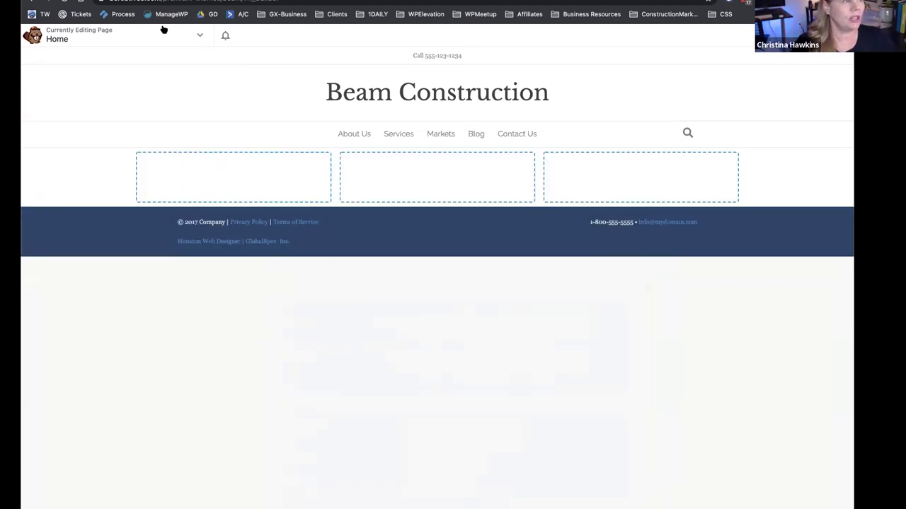
Open Global Settings and set the default row padding to 0.
click(167, 33)
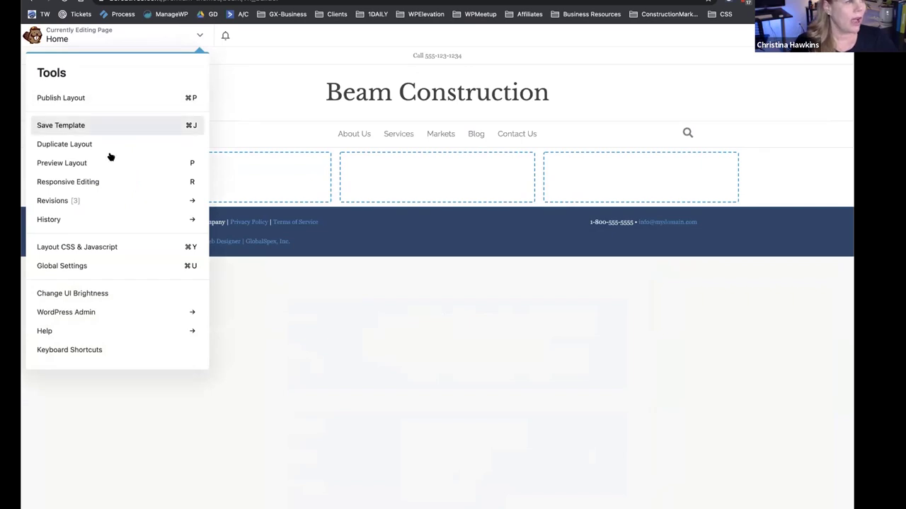
click(82, 265)
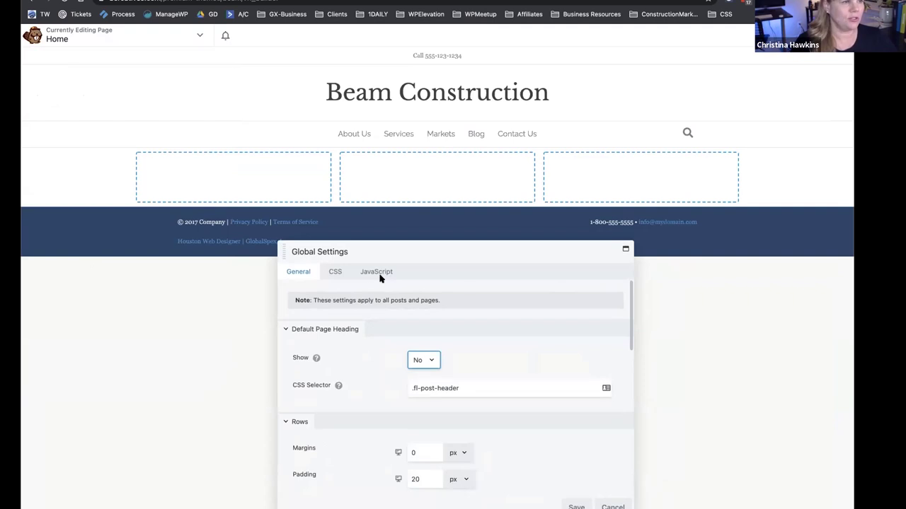
scroll(375, 343, down, 3)
double_click(420, 320)
text(0)
click(519, 316)
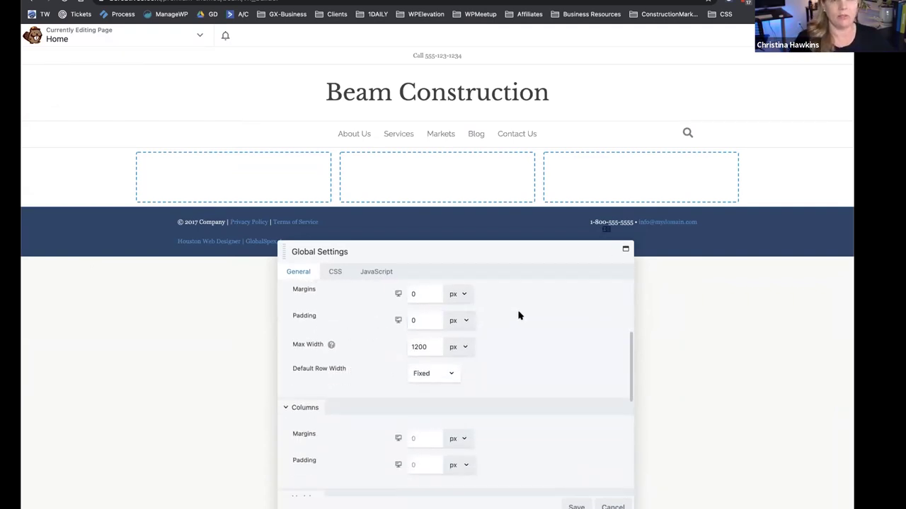
Change the row max width to 2100 px.
click(437, 345)
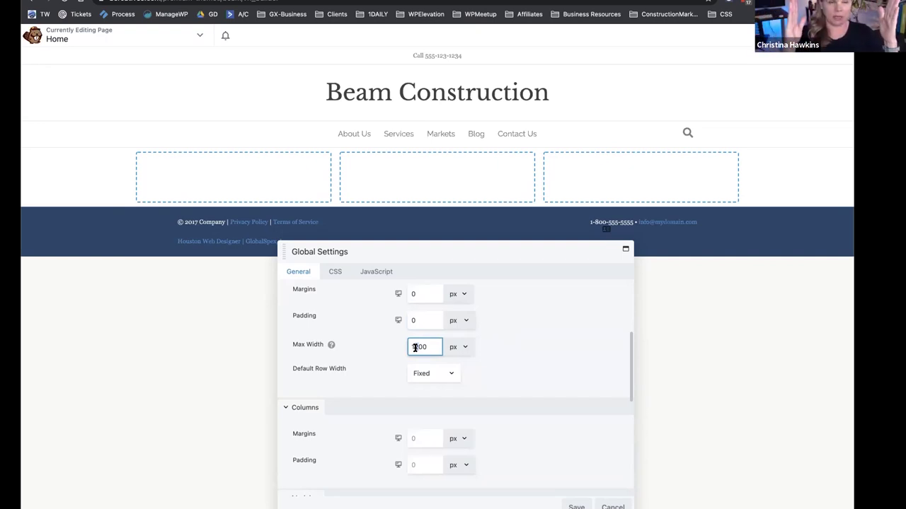
key(BackSpace)
key(BackSpace)
text(21)
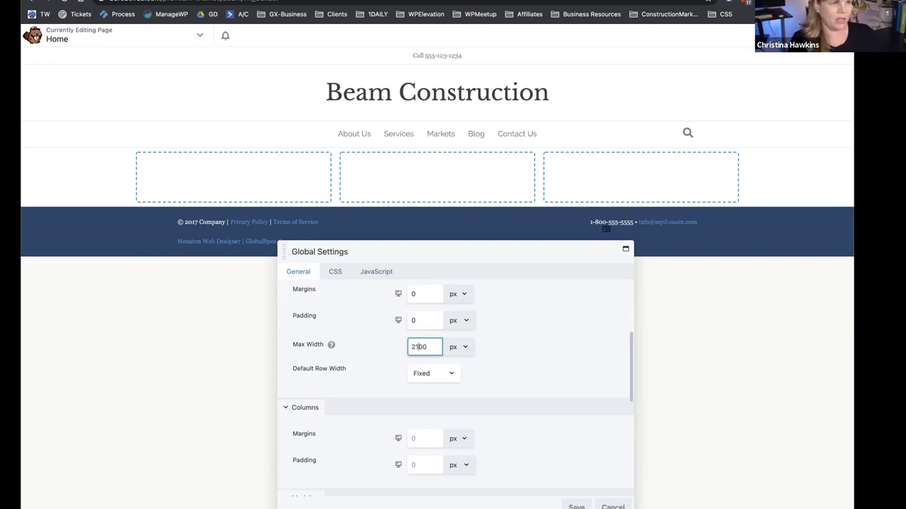
click(535, 373)
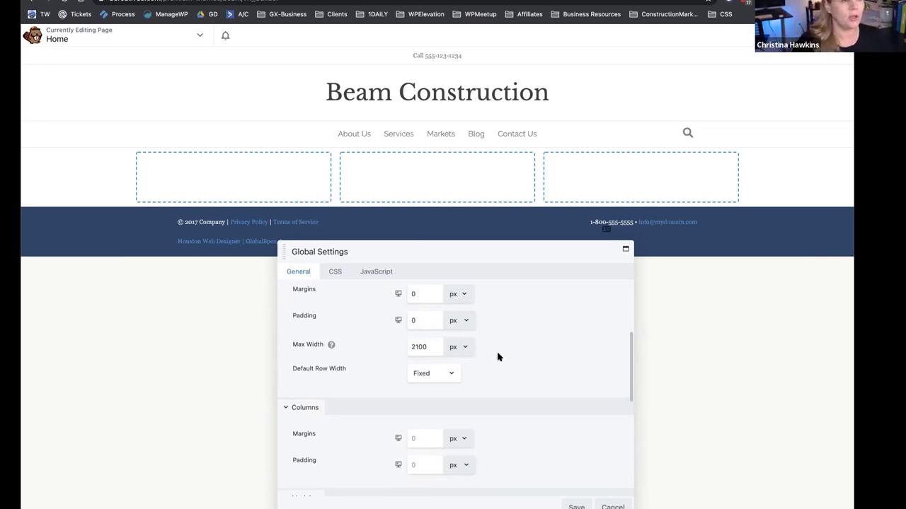
Keep the column margins in pixels and select the module margins value for replacement.
scroll(521, 358, down, 2)
click(422, 376)
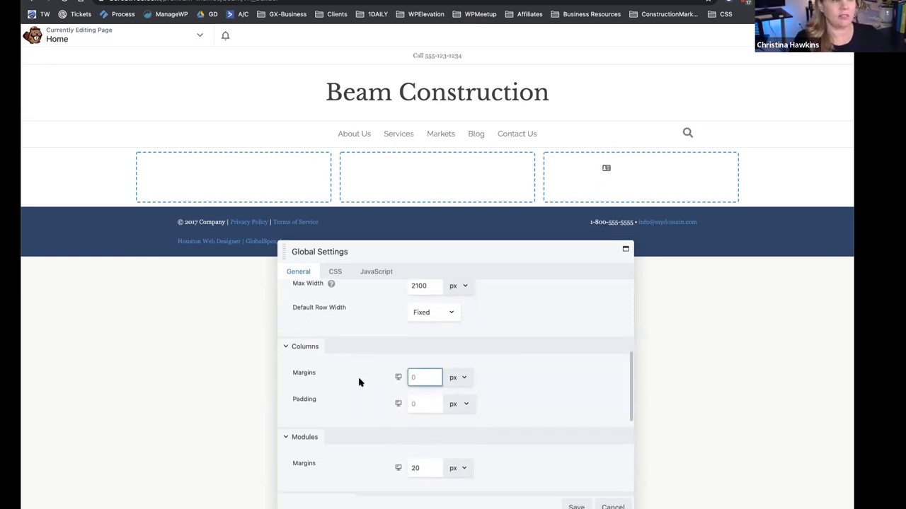
click(430, 404)
click(464, 379)
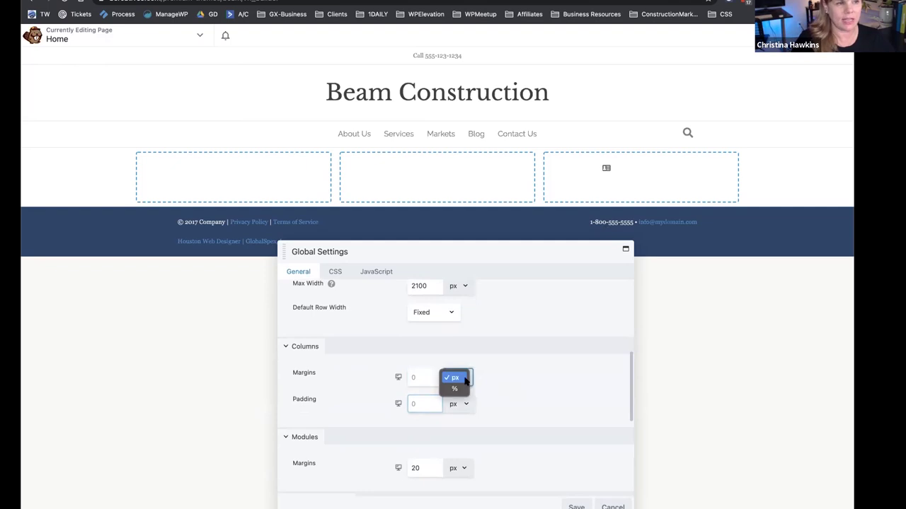
click(504, 390)
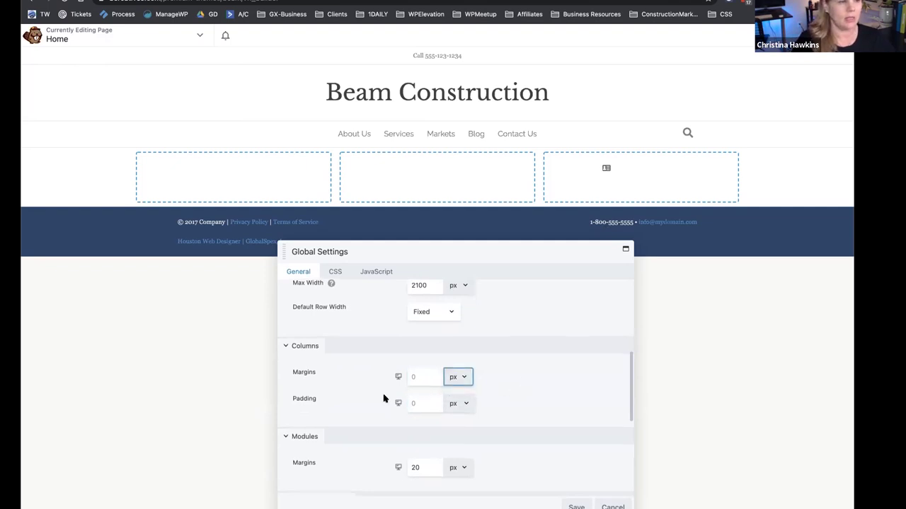
scroll(384, 399, down, 3)
double_click(407, 371)
Set module margins to 0 and review the medium and small device breakpoint values.
text(0)
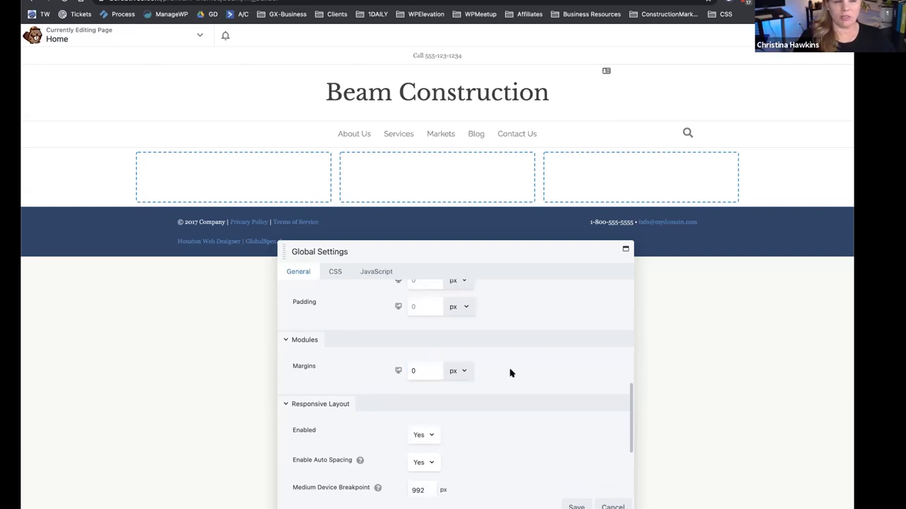
scroll(510, 373, down, 5)
mouse_move(304, 338)
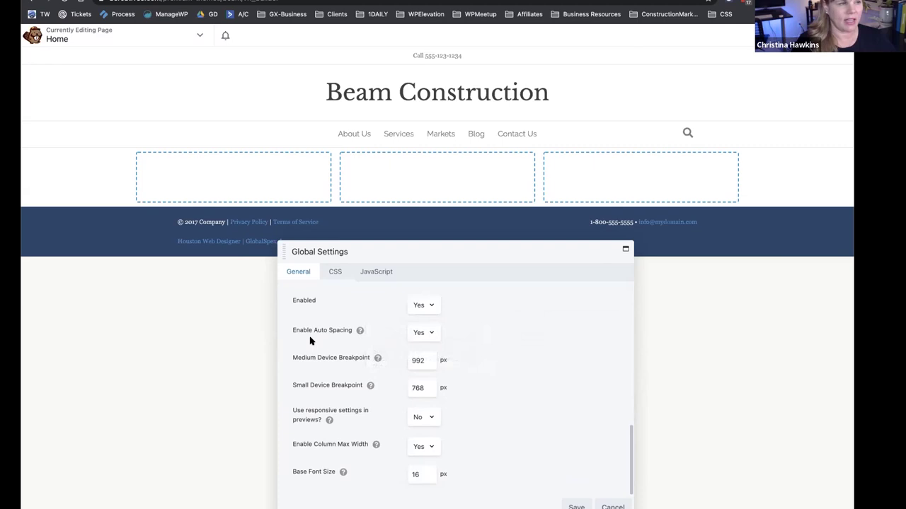
drag(426, 359, 397, 363)
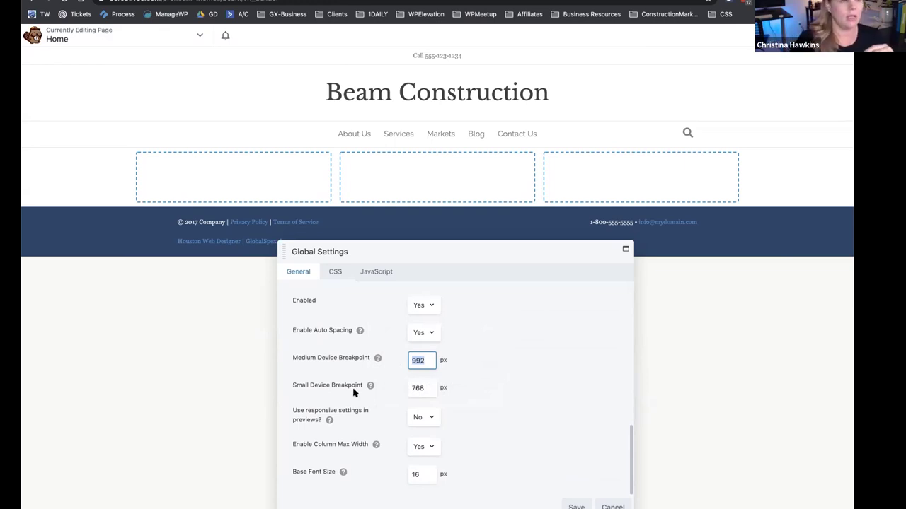
click(428, 390)
click(426, 360)
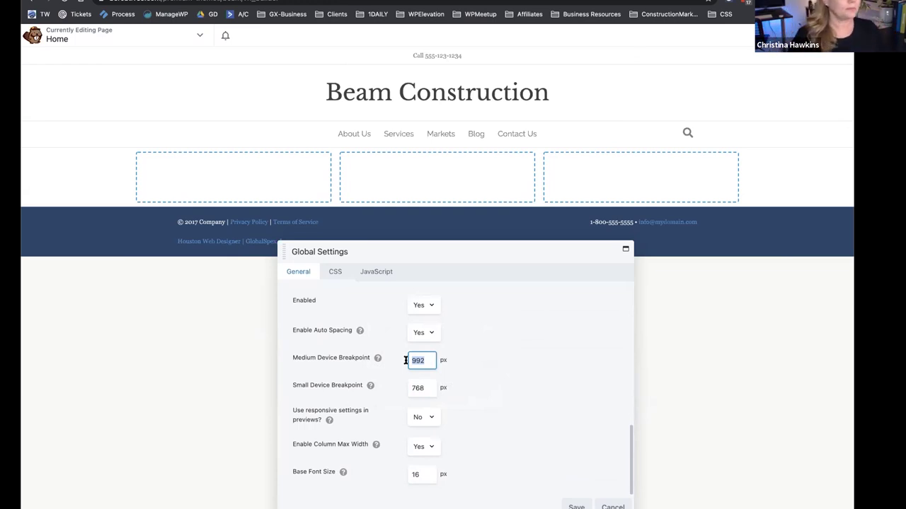
Turn on 'Use responsive settings in previews' and save the global settings.
scroll(389, 418, down, 1)
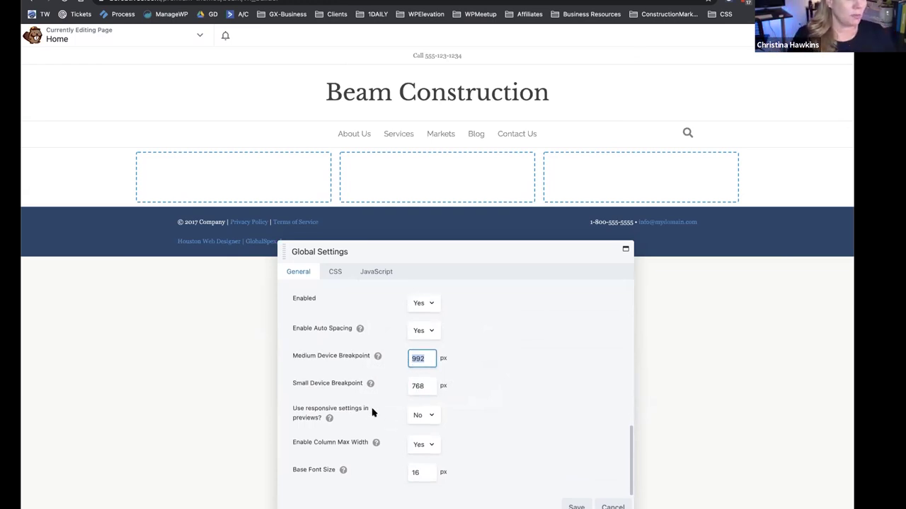
click(421, 416)
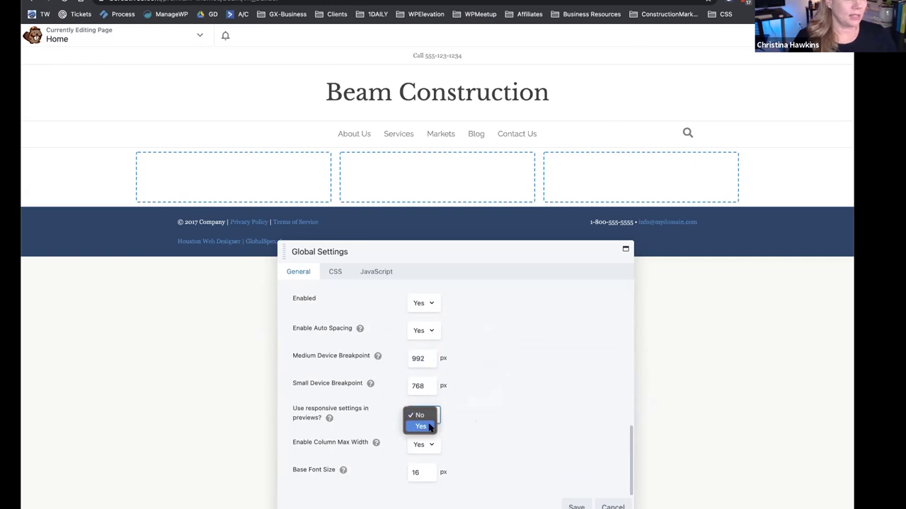
click(428, 426)
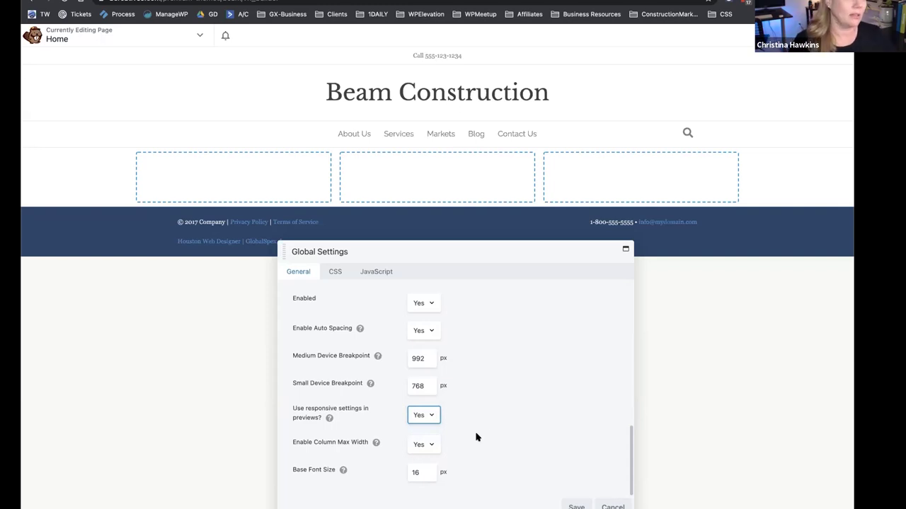
click(573, 507)
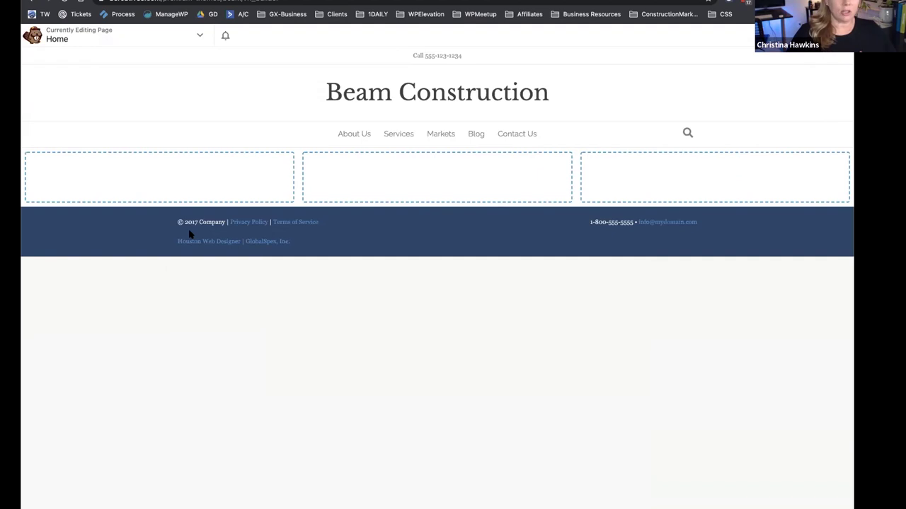
Reopen the three-column row's settings, leaving its content width fixed.
mouse_move(71, 148)
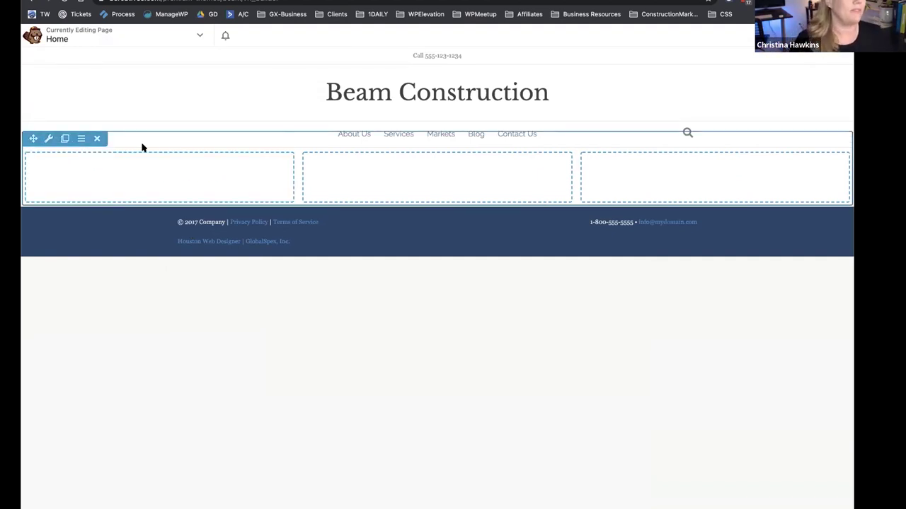
click(48, 138)
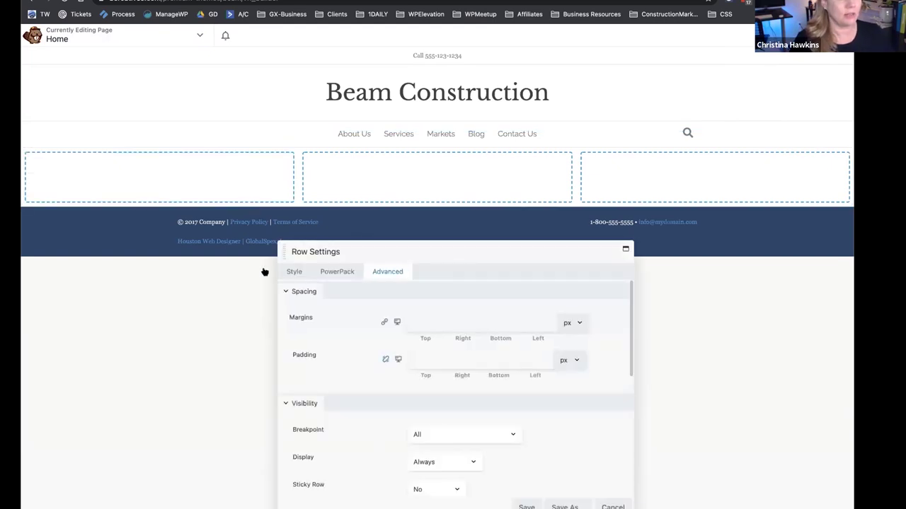
click(293, 271)
click(447, 339)
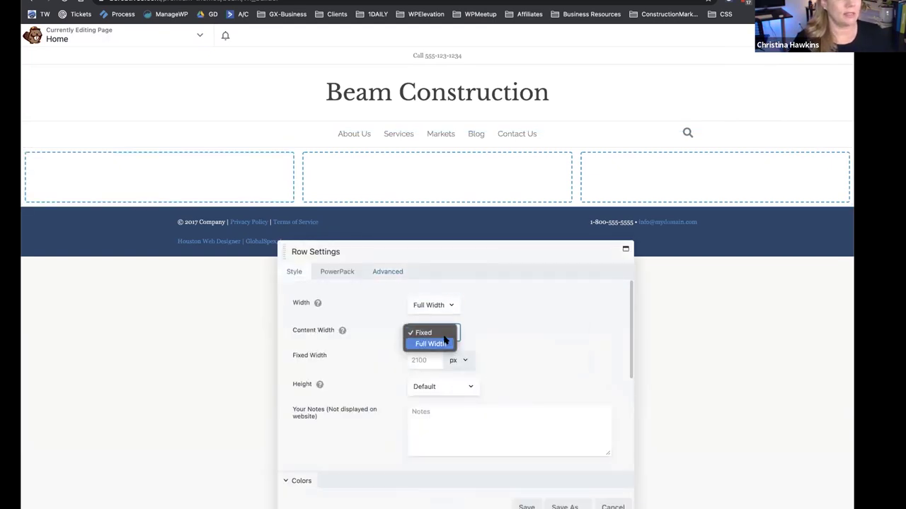
click(425, 332)
click(435, 360)
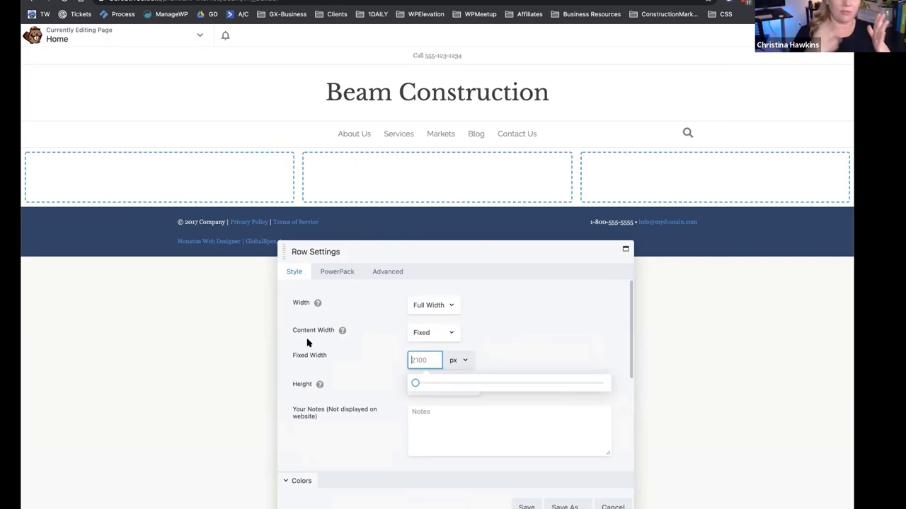
click(530, 344)
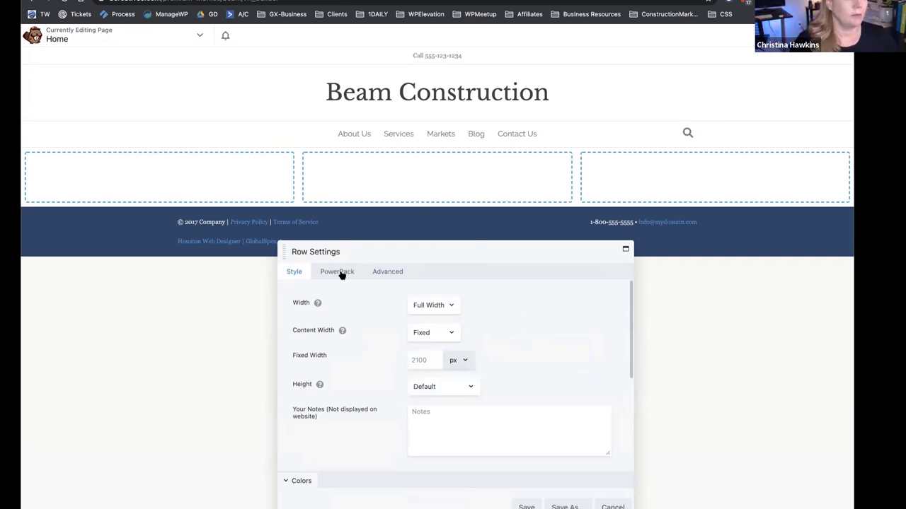
Under Advanced visibility, set the row's Display option to Never.
click(387, 271)
scroll(364, 352, down, 5)
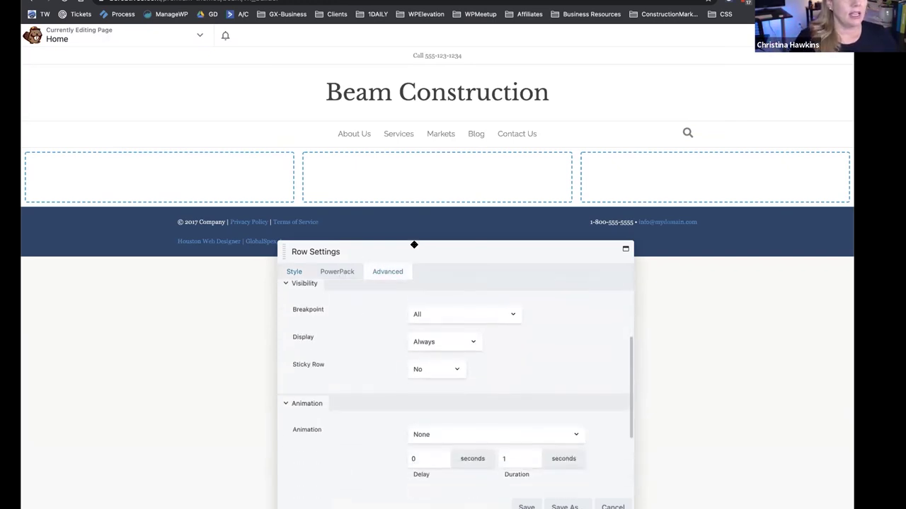
drag(414, 244, 438, 199)
scroll(380, 289, up, 2)
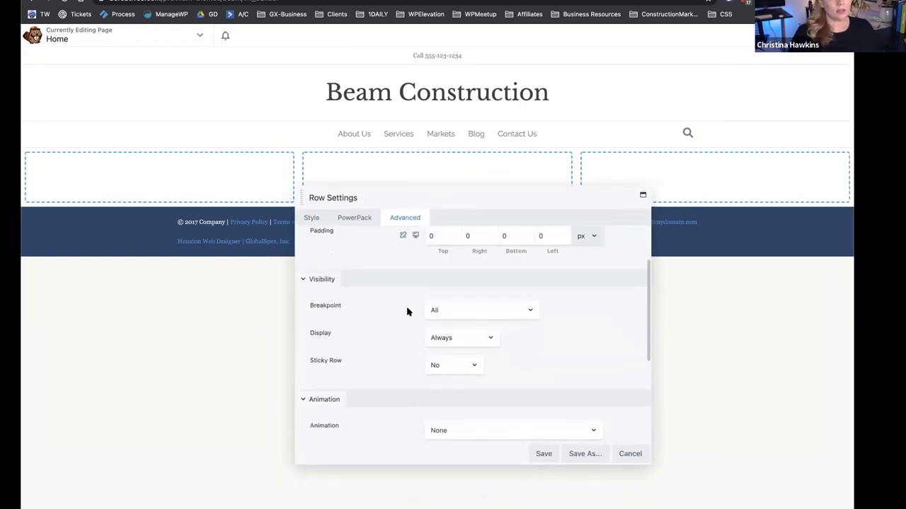
mouse_move(105, 152)
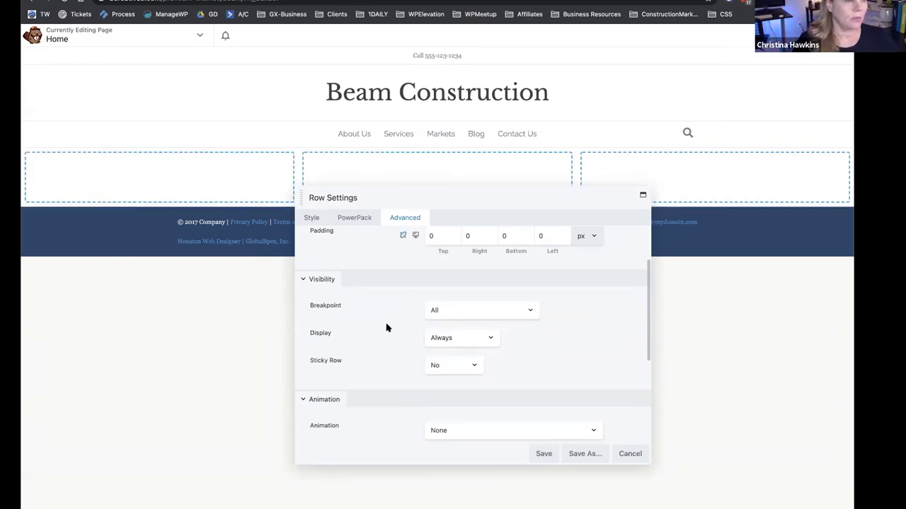
click(467, 339)
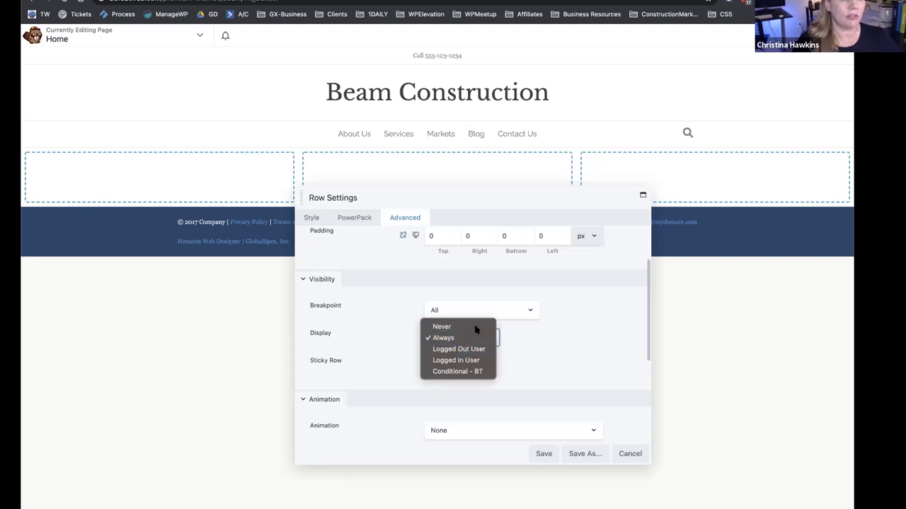
click(475, 328)
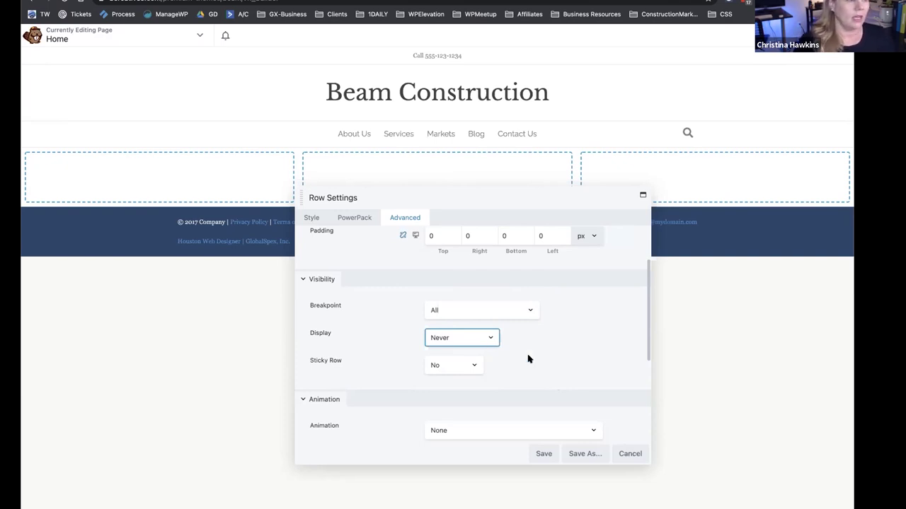
Give the row a Fade In entrance animation, then bring up the visibility breakpoint choices.
scroll(530, 360, down, 3)
click(456, 330)
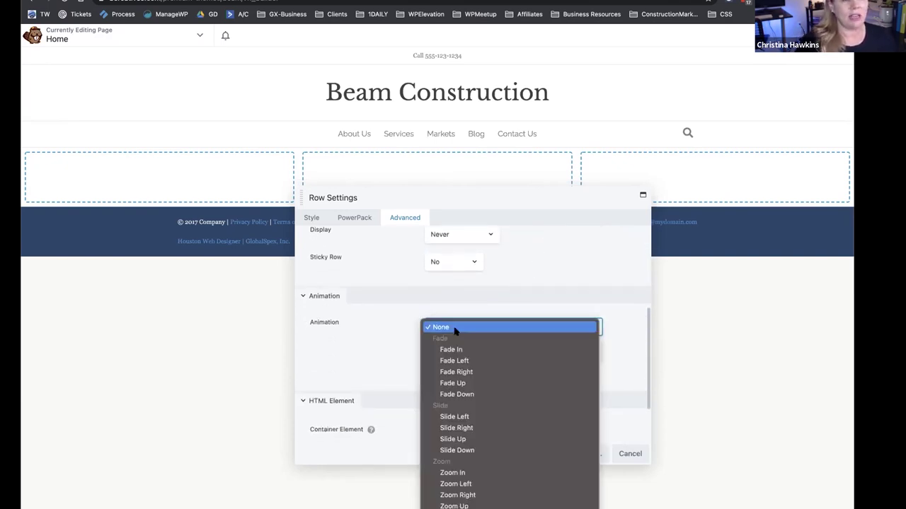
click(465, 350)
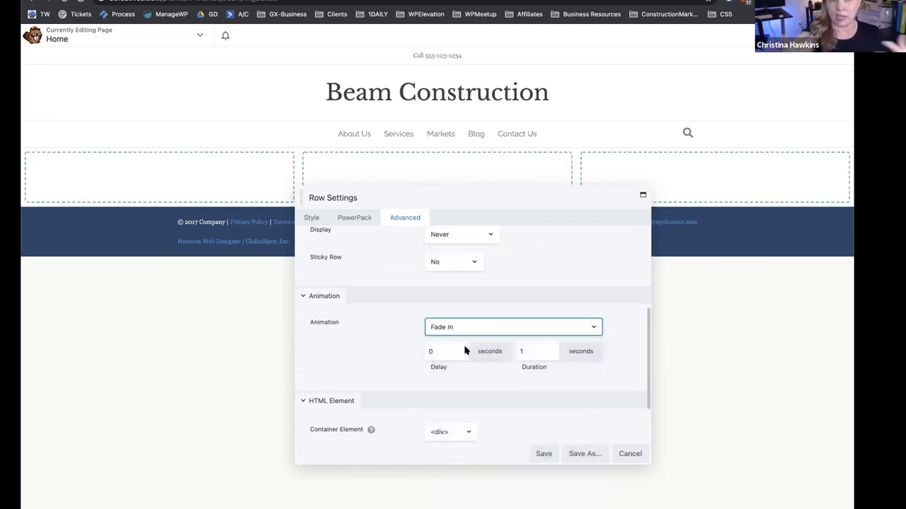
click(467, 331)
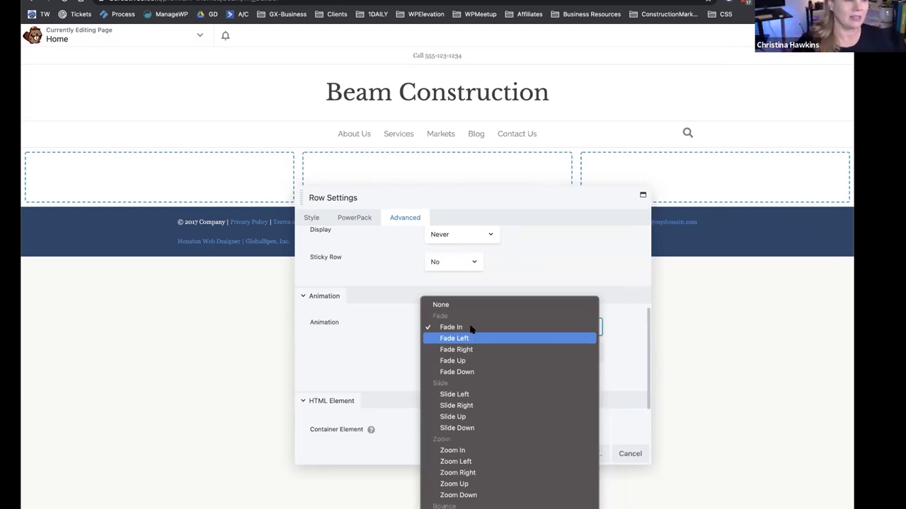
click(370, 324)
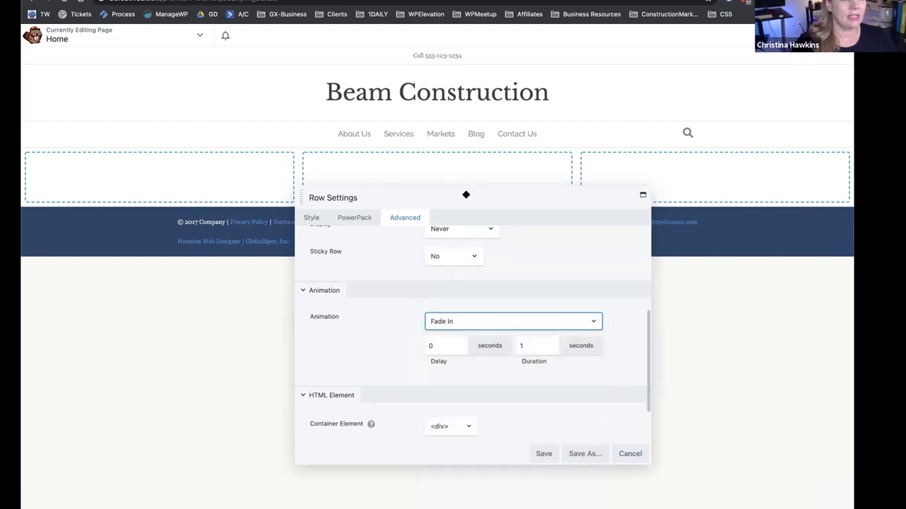
drag(465, 197, 463, 176)
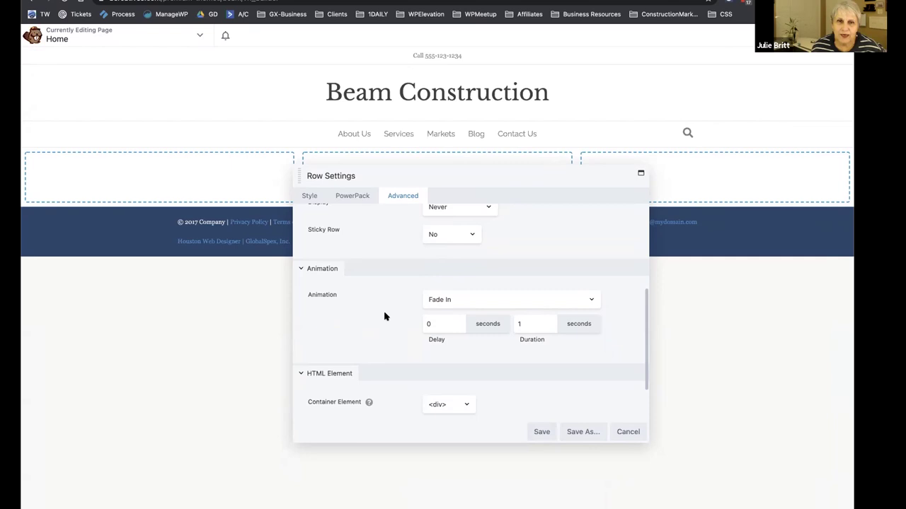
scroll(384, 316, up, 4)
click(469, 288)
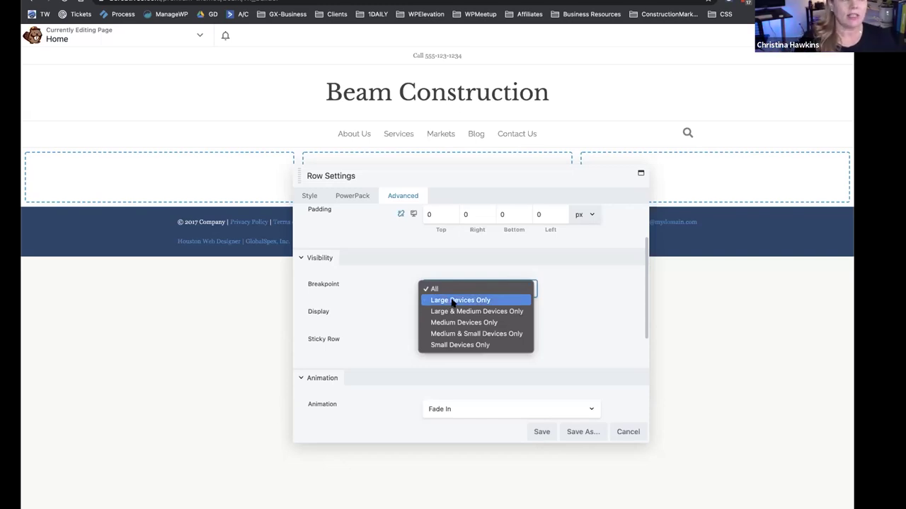
Restrict the row's visibility breakpoint to Large Devices Only.
click(453, 300)
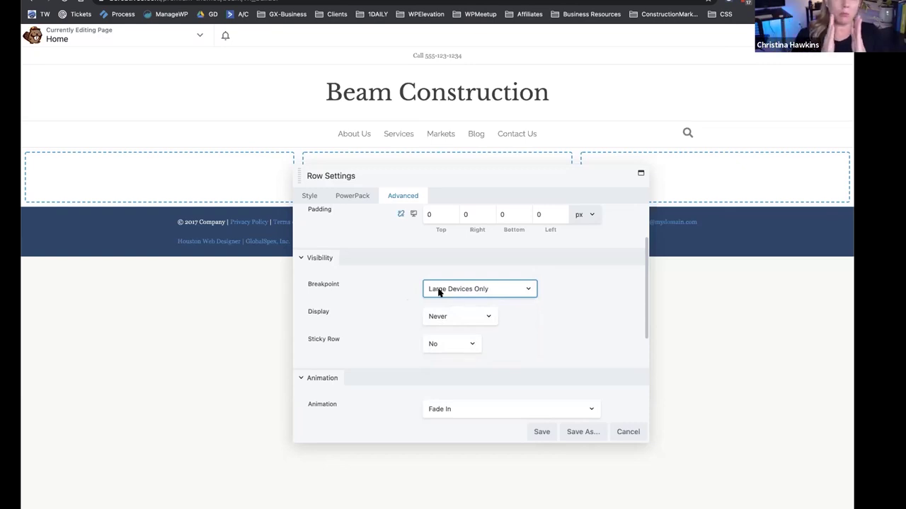
click(438, 292)
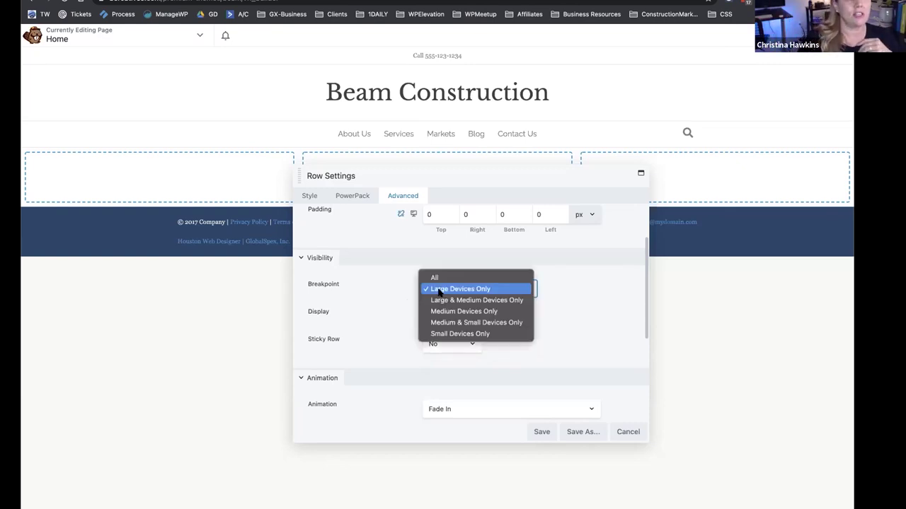
click(396, 299)
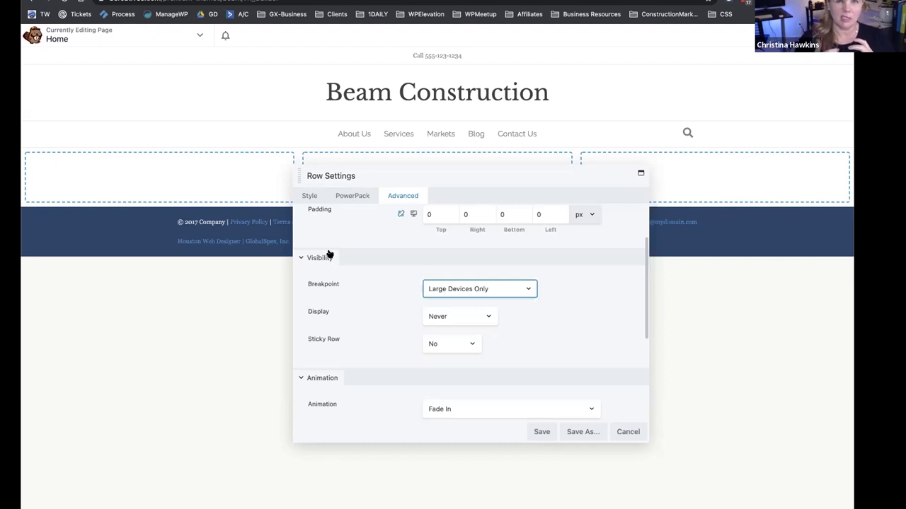
click(351, 274)
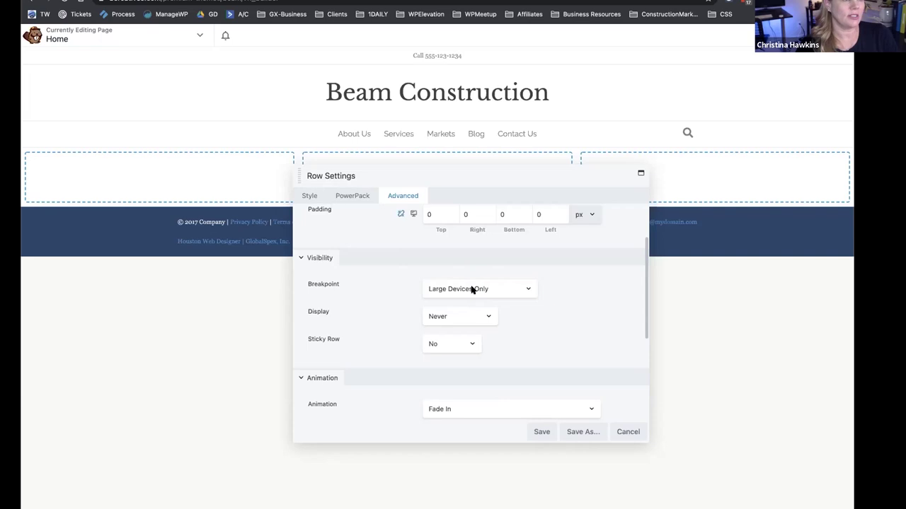
On the Style tab, give the row a solid colour background.
click(311, 198)
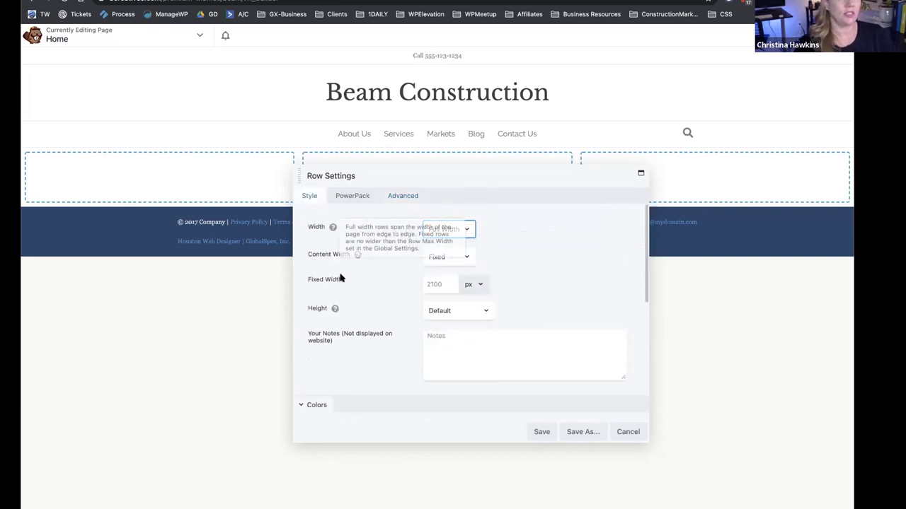
scroll(340, 278, down, 3)
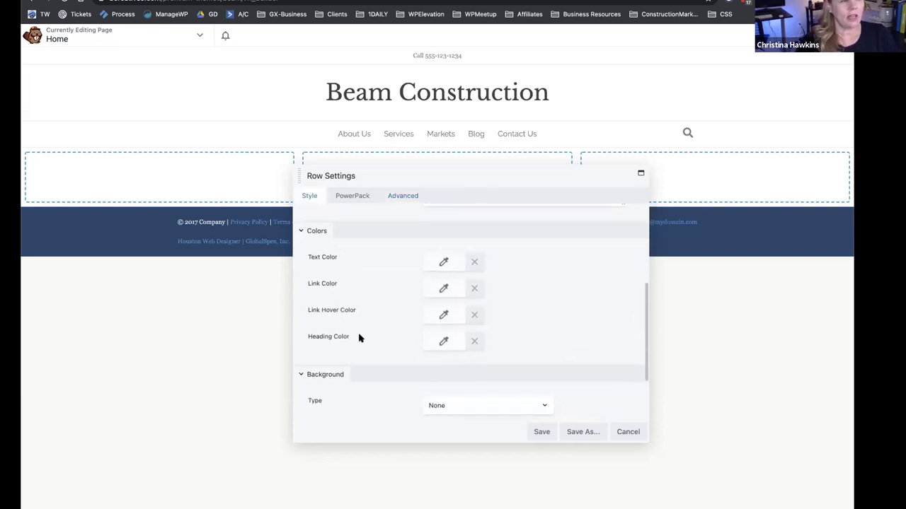
scroll(358, 340, down, 1)
click(457, 350)
click(460, 360)
scroll(375, 339, down, 2)
click(442, 319)
Delete the #d6b981 colour preset and save white #ffffff as a new preset.
click(492, 475)
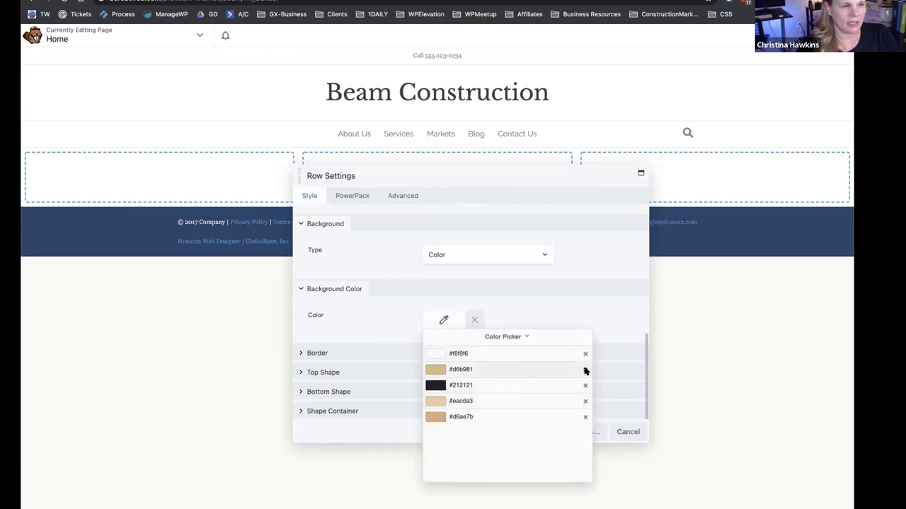
click(585, 371)
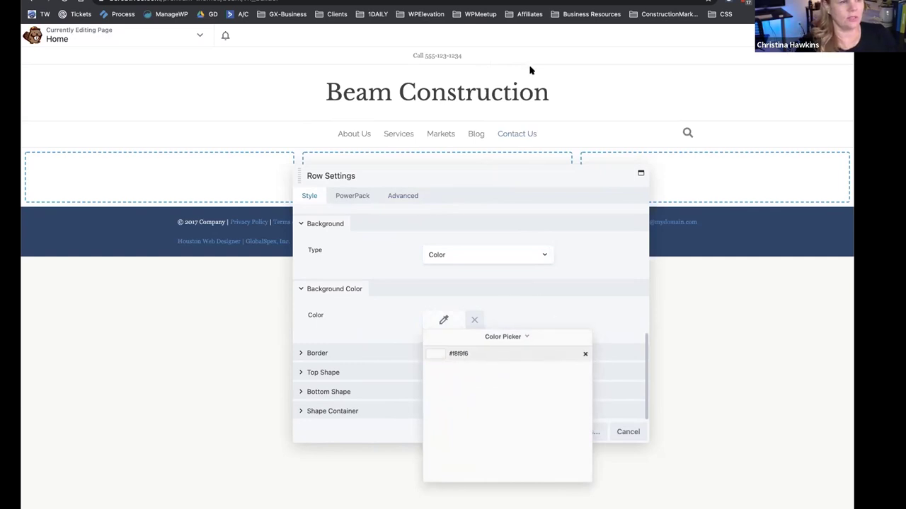
click(493, 337)
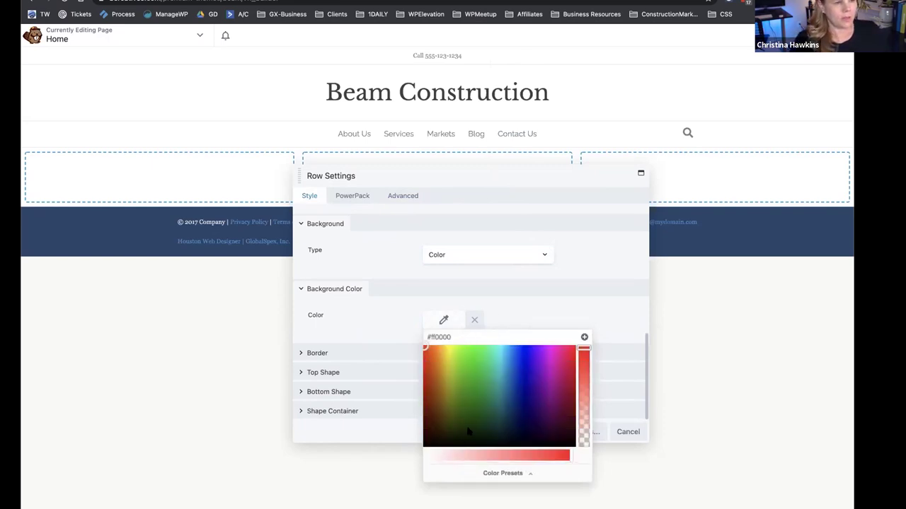
drag(446, 457, 427, 457)
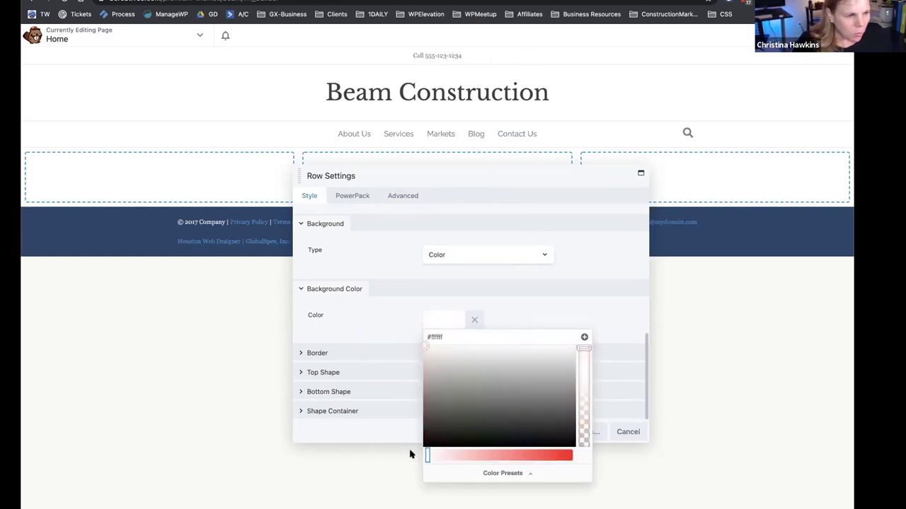
click(584, 337)
click(502, 473)
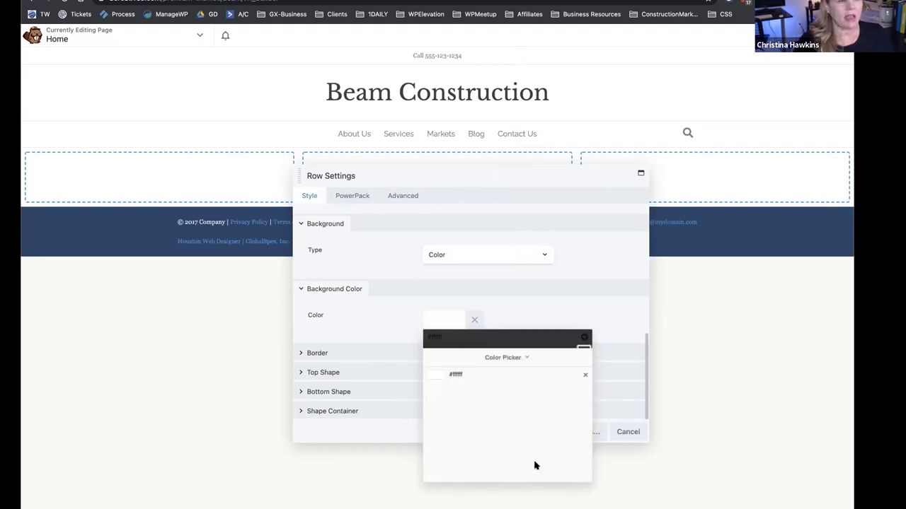
click(457, 354)
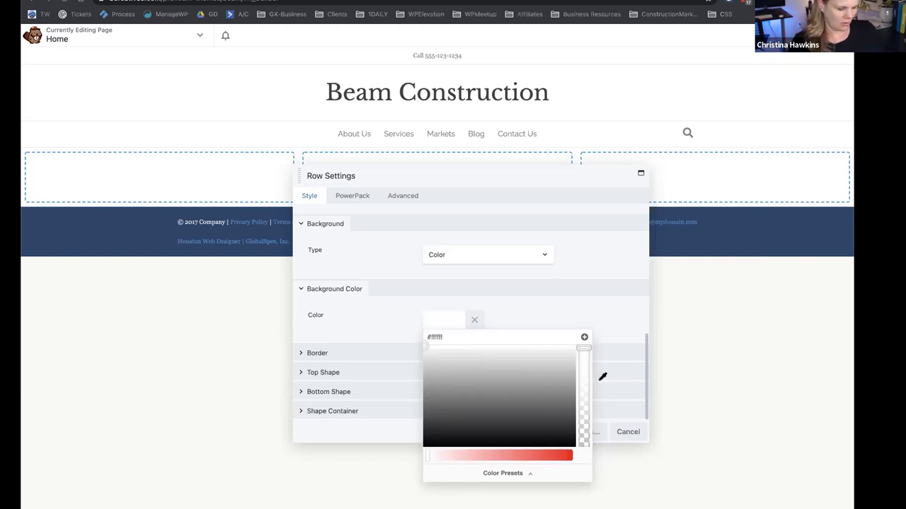
Paste dark blue #25466a as a saved preset, then brighten the background to #0066a5.
text(#25466a)
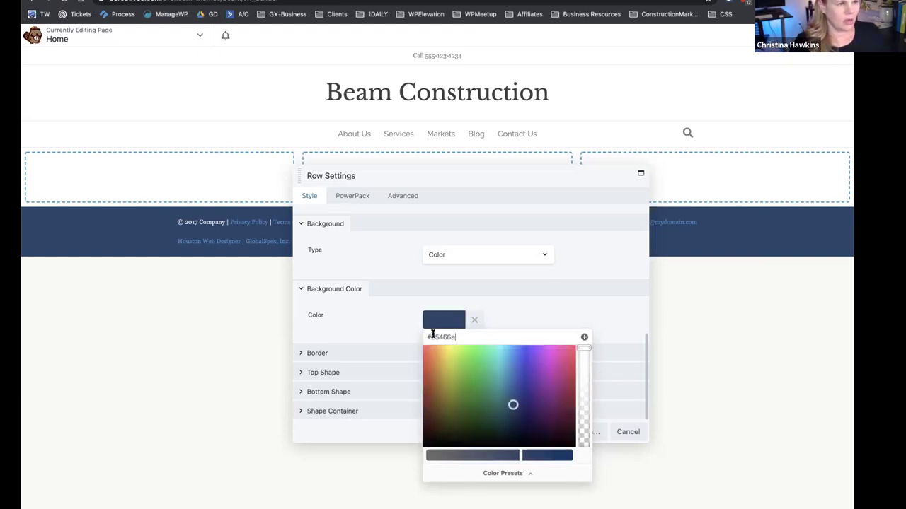
click(585, 338)
click(499, 473)
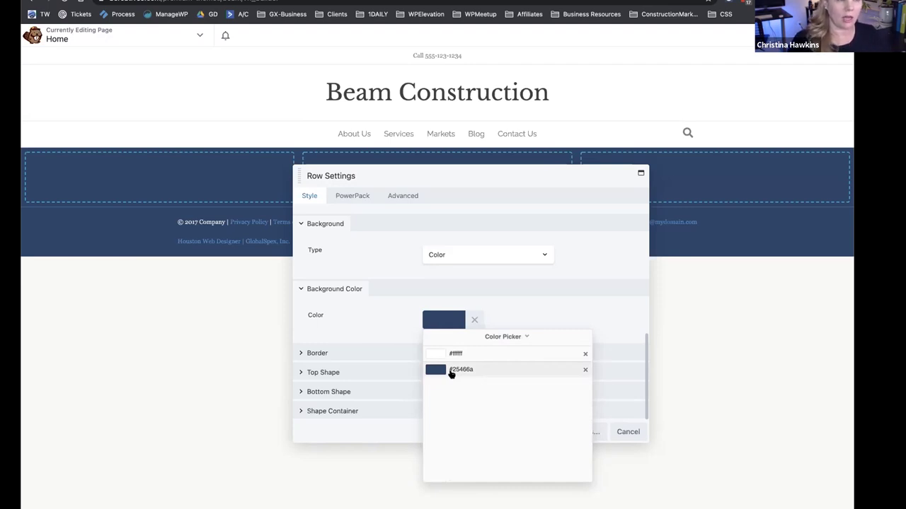
click(494, 336)
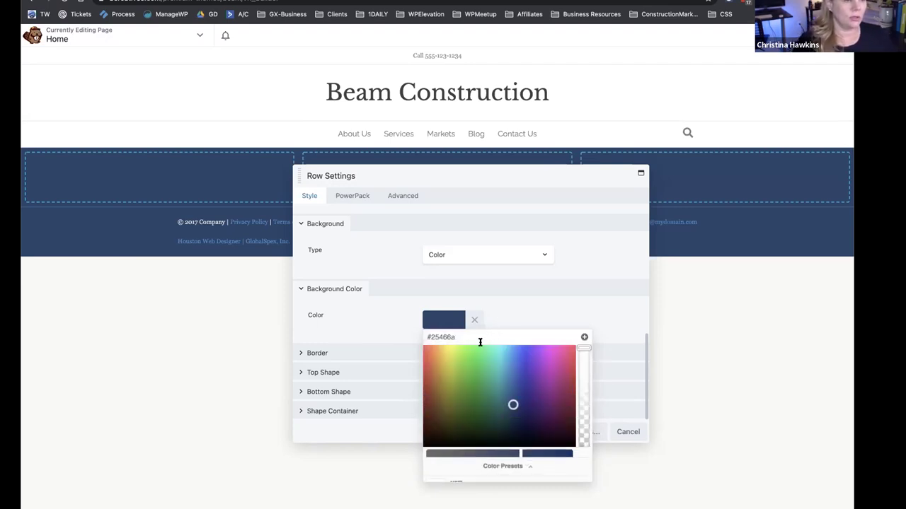
mouse_move(513, 405)
mouse_down()
mouse_move(505, 389)
mouse_move(497, 401)
mouse_move(509, 418)
mouse_move(510, 397)
mouse_up()
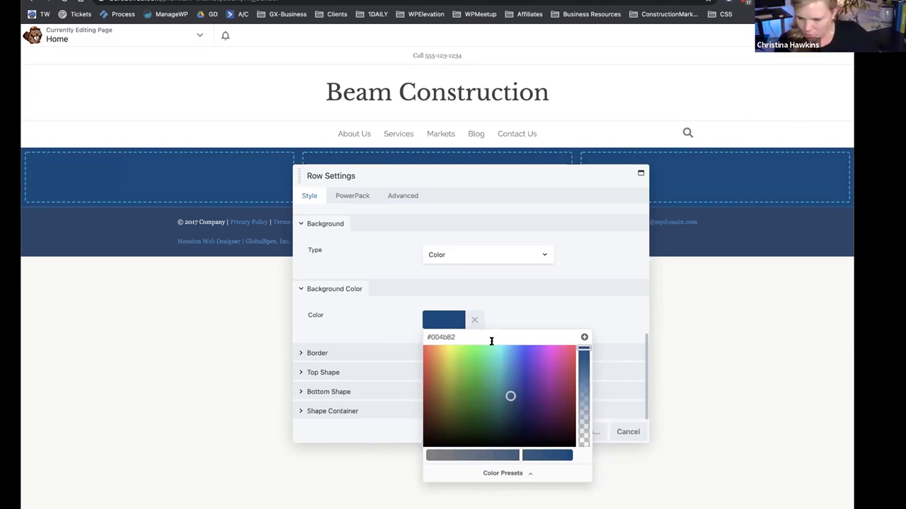
drag(509, 395, 509, 380)
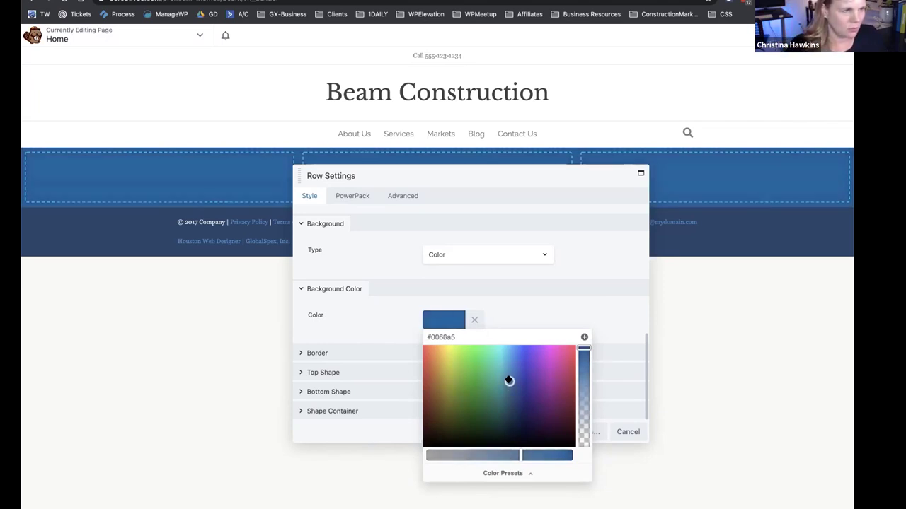
Save #0066a5 as a colour preset and reposition the row settings panel.
click(516, 308)
click(457, 320)
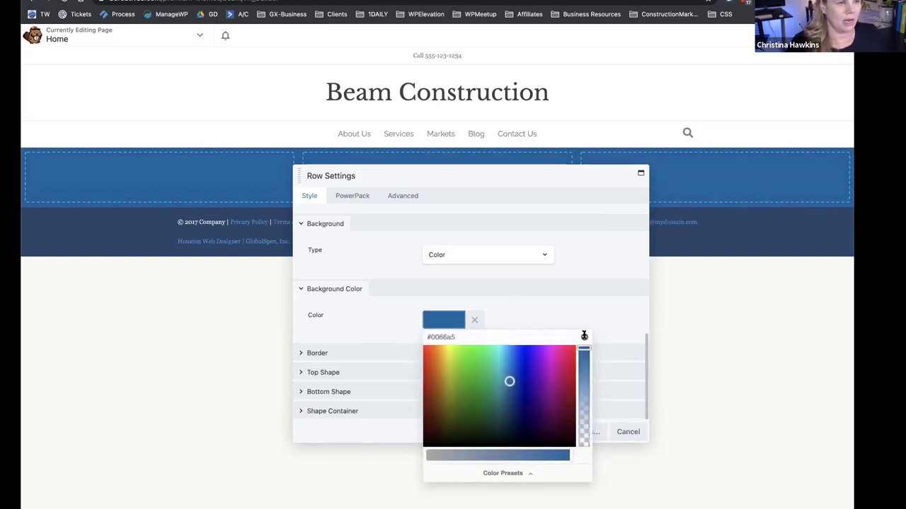
click(584, 337)
click(512, 473)
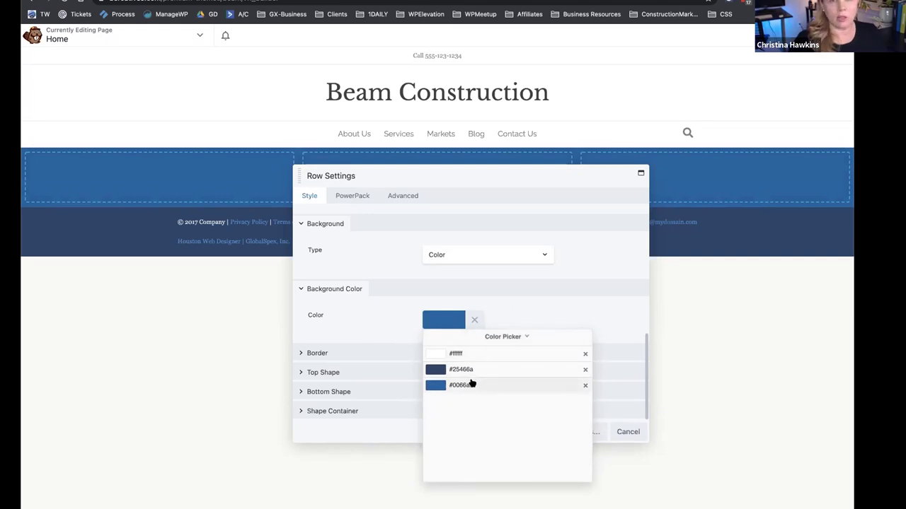
click(496, 296)
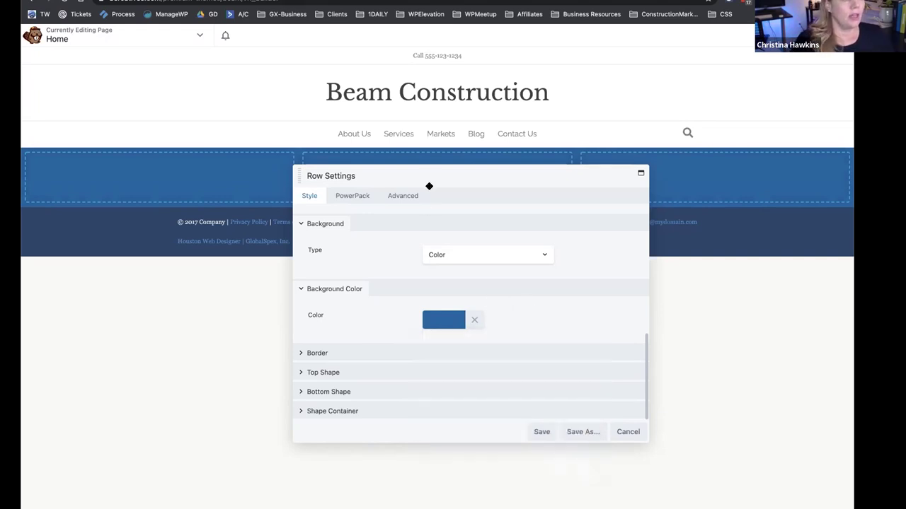
drag(428, 186, 426, 302)
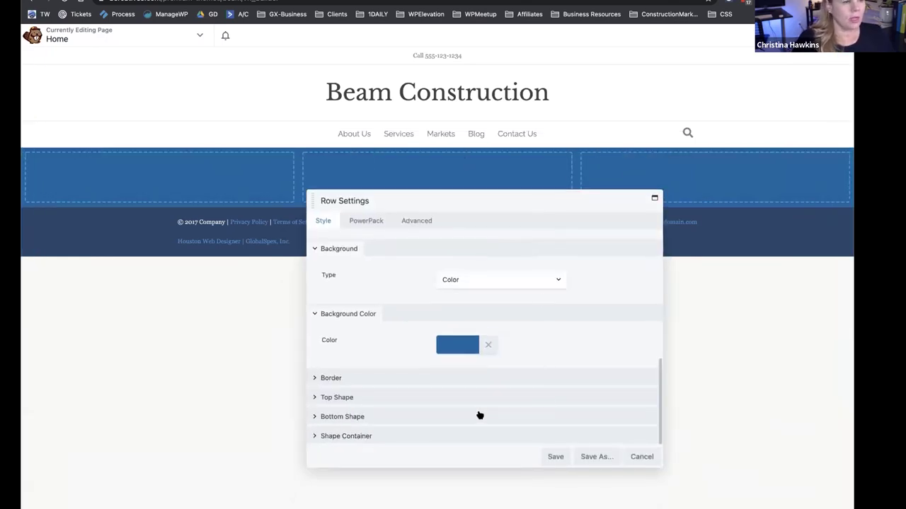
scroll(365, 332, up, 1)
click(448, 335)
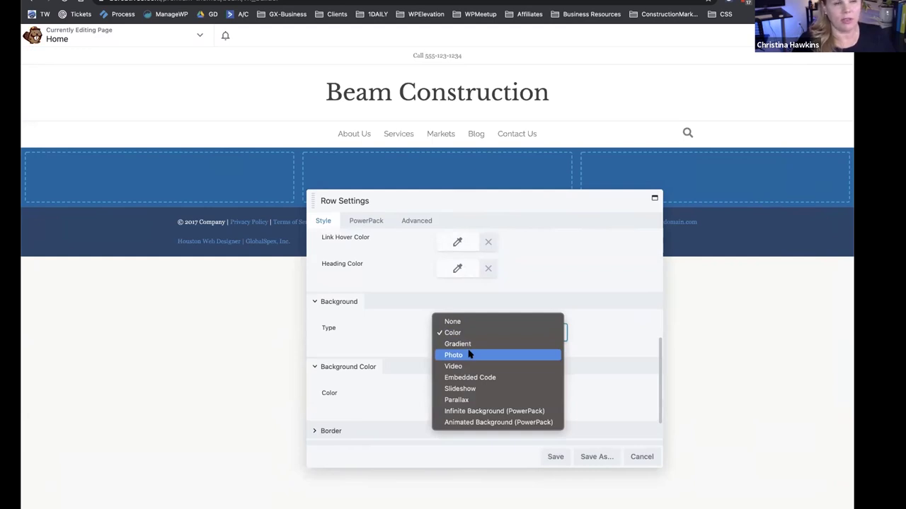
Switch the row background to the conference-space-construction.jpg photo from the Media Library.
click(470, 355)
scroll(425, 329, down, 2)
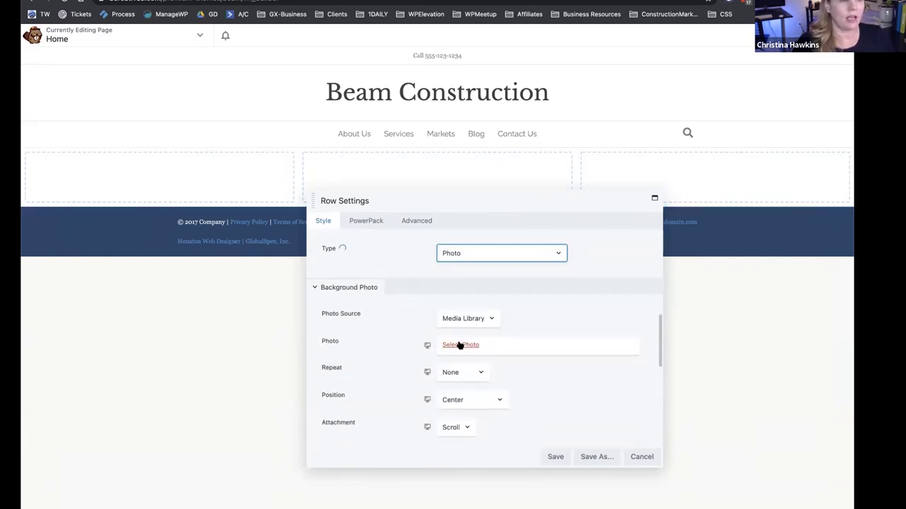
click(460, 346)
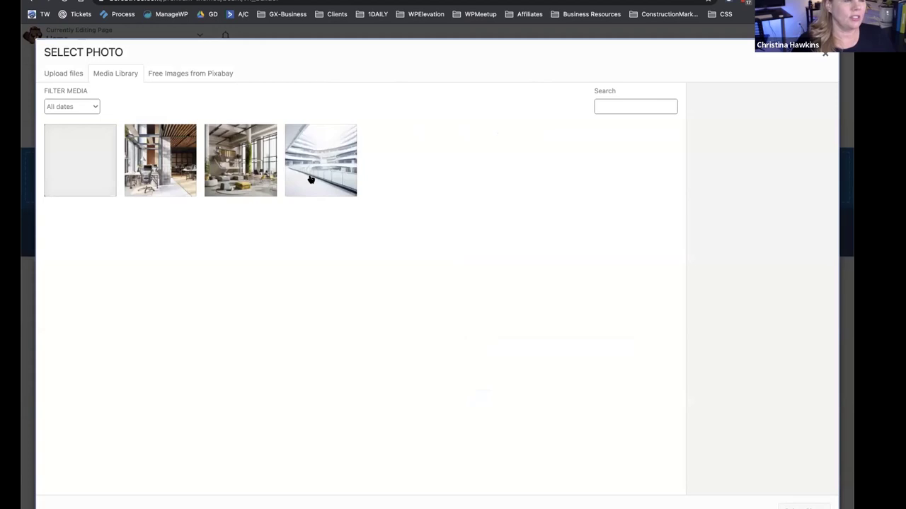
click(310, 179)
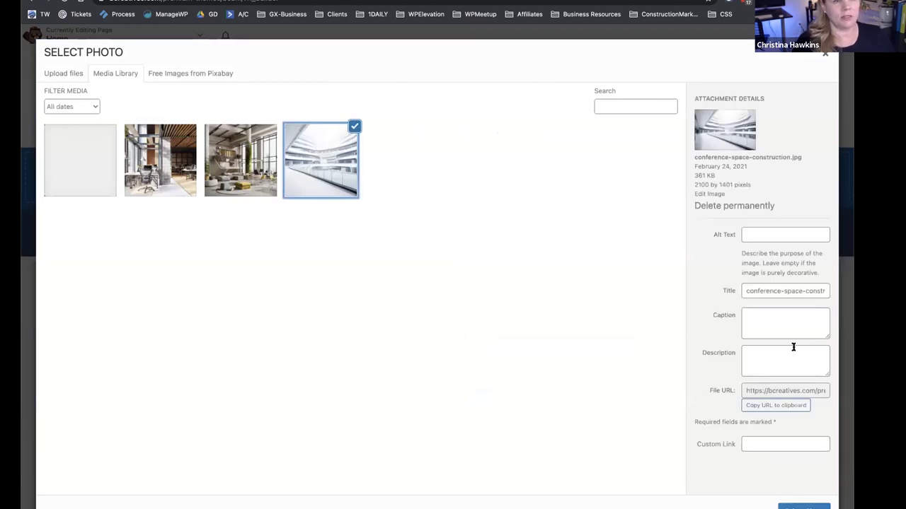
click(803, 504)
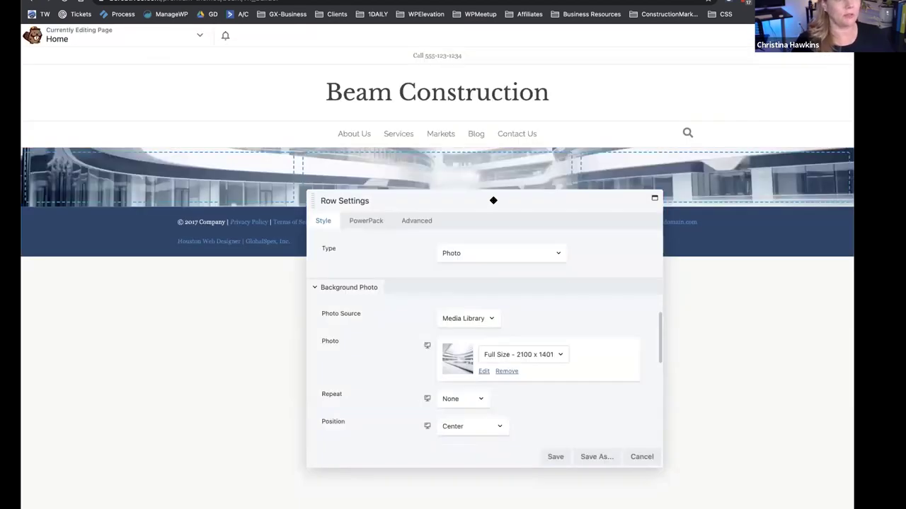
drag(493, 200, 465, 248)
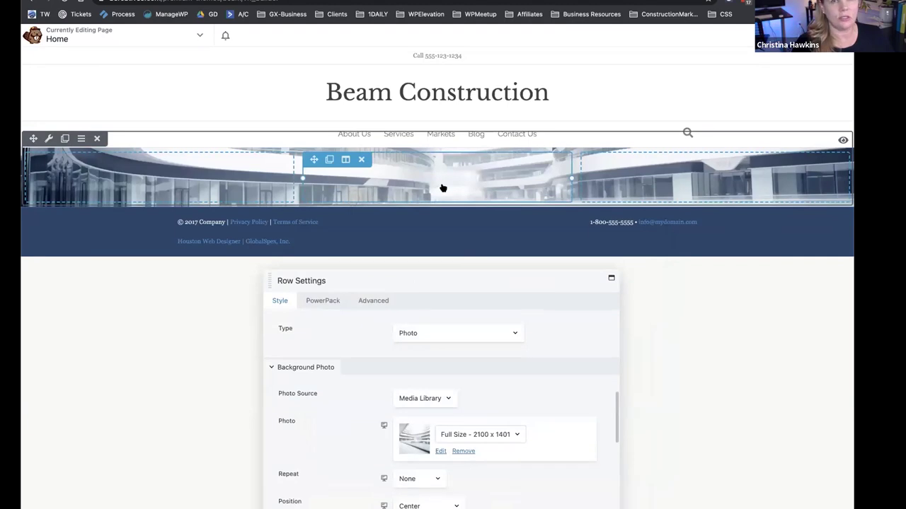
scroll(527, 259, up, 3)
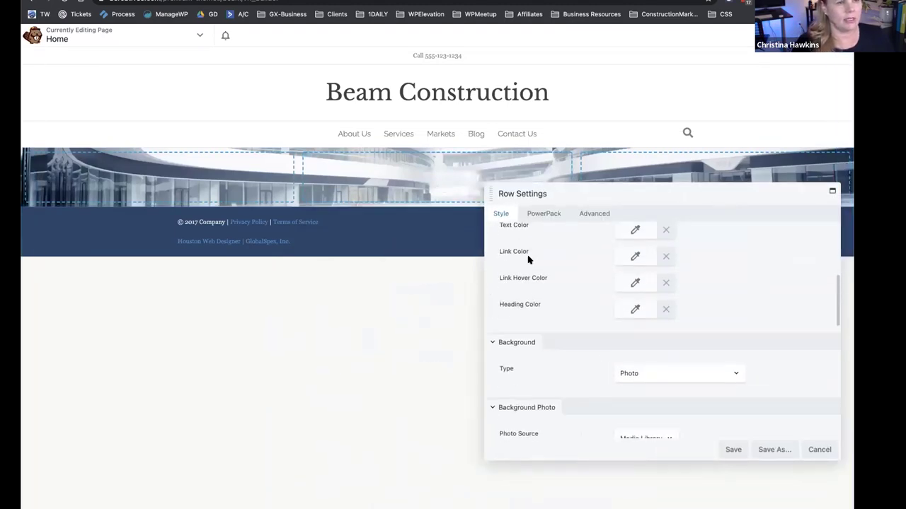
Give the row a minimum height of 400 px.
scroll(530, 259, up, 5)
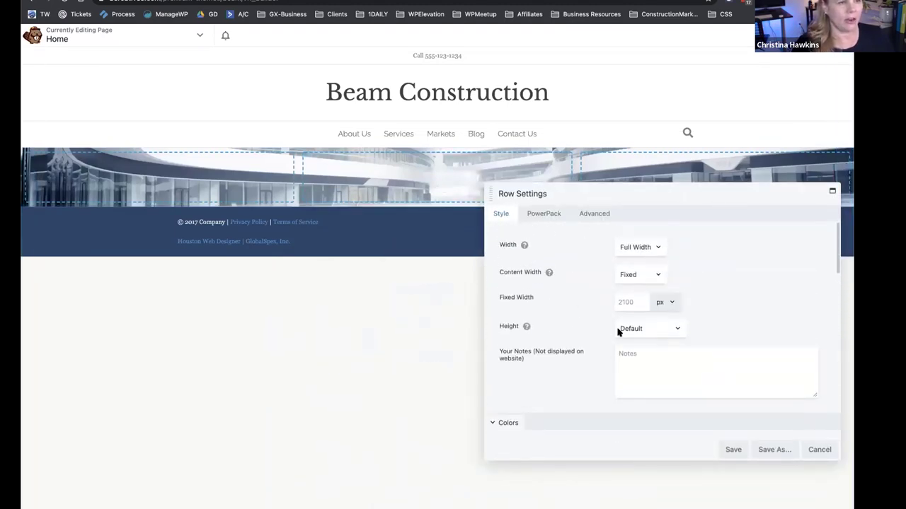
click(621, 329)
click(628, 351)
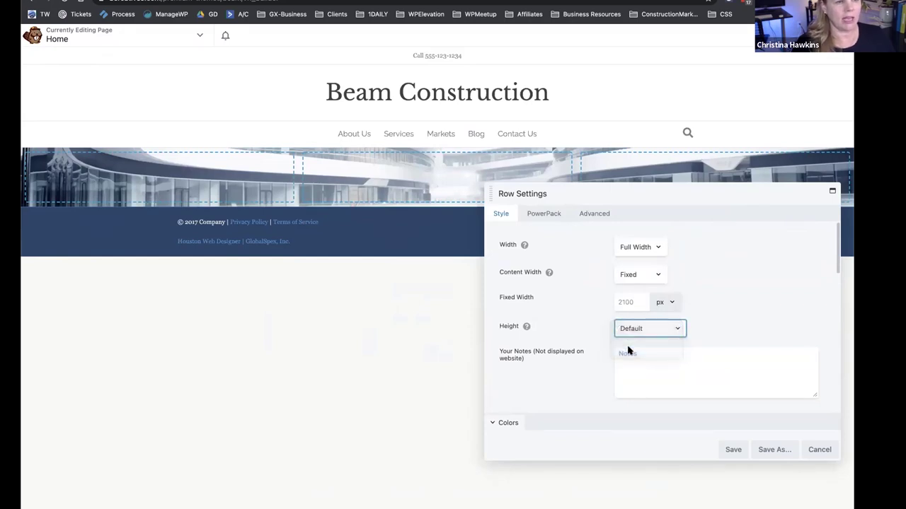
click(623, 354)
text(400)
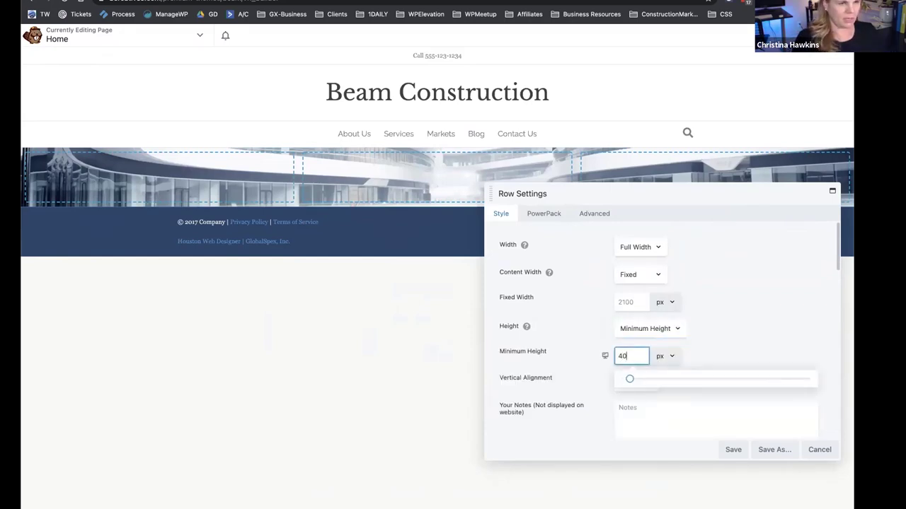
drag(642, 192, 645, 190)
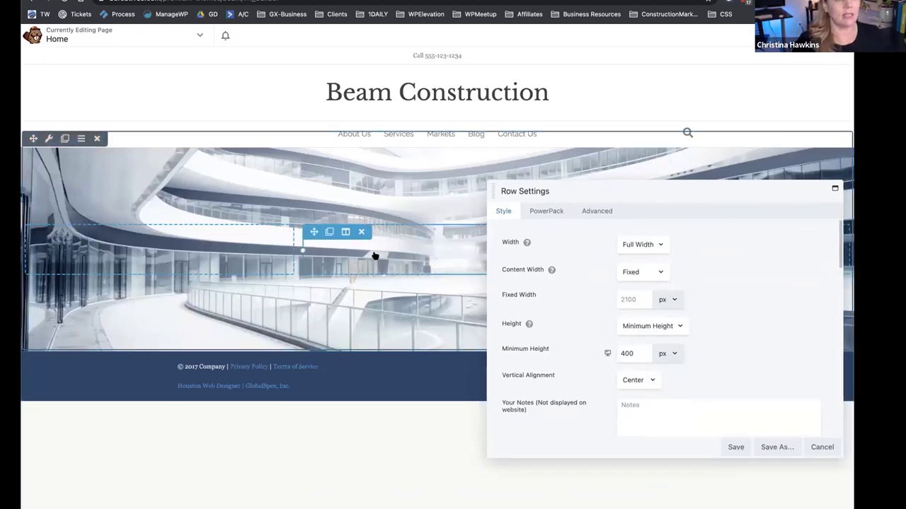
Set the background photo attachment to Fixed.
scroll(560, 333, down, 10)
scroll(560, 342, down, 4)
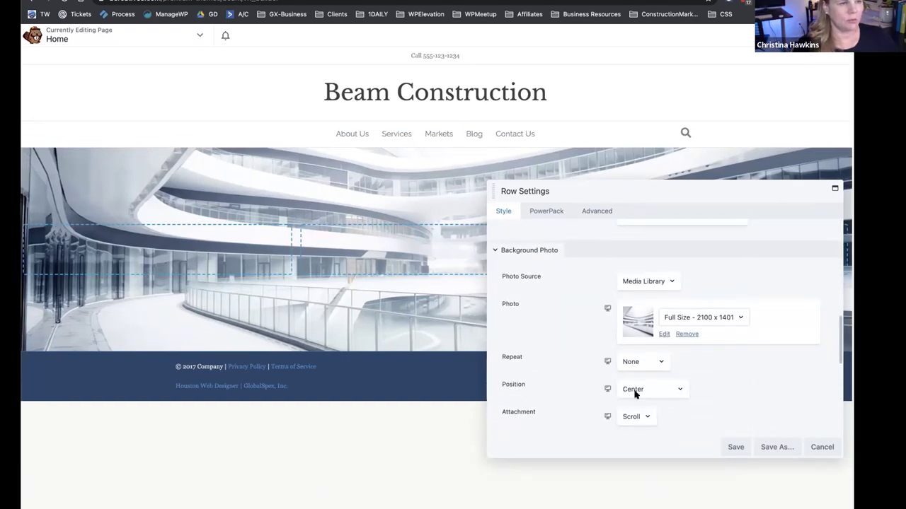
click(635, 418)
click(633, 428)
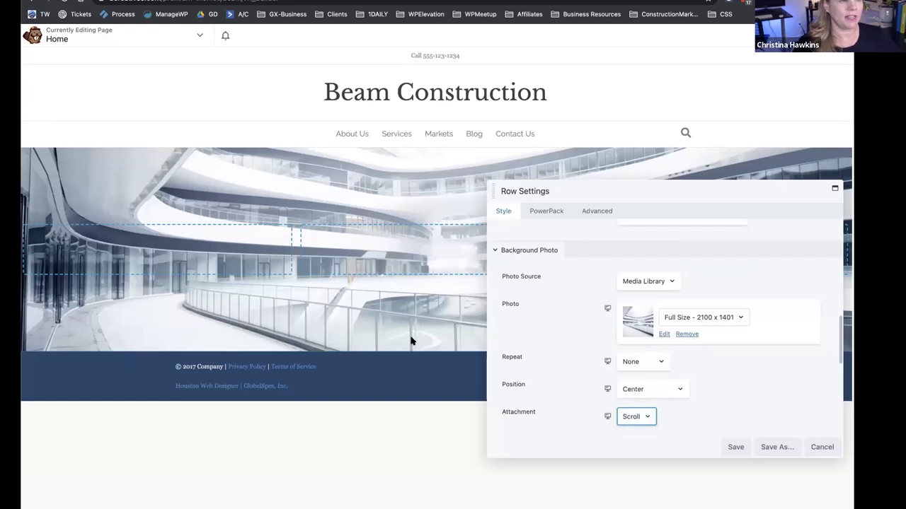
drag(538, 188, 414, 205)
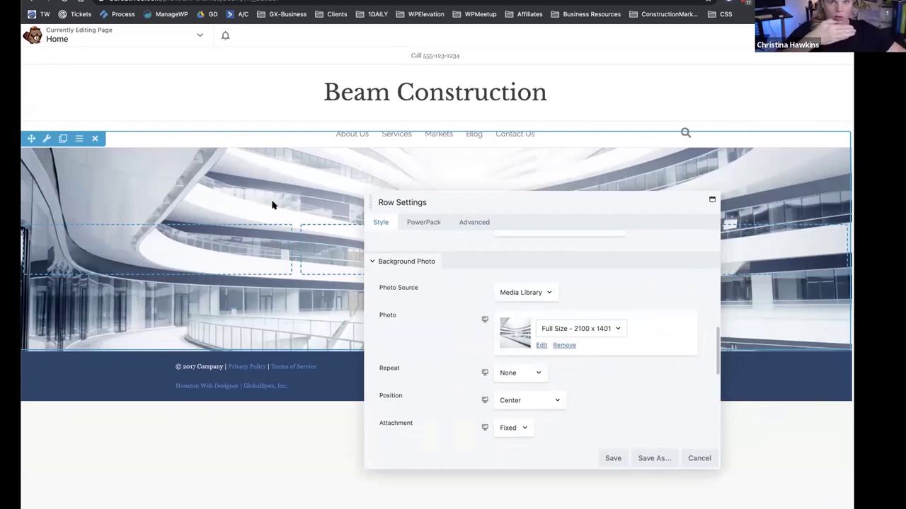
Review the photo hero row's Style and Advanced options, then save the Row Settings.
scroll(456, 300, up, 1)
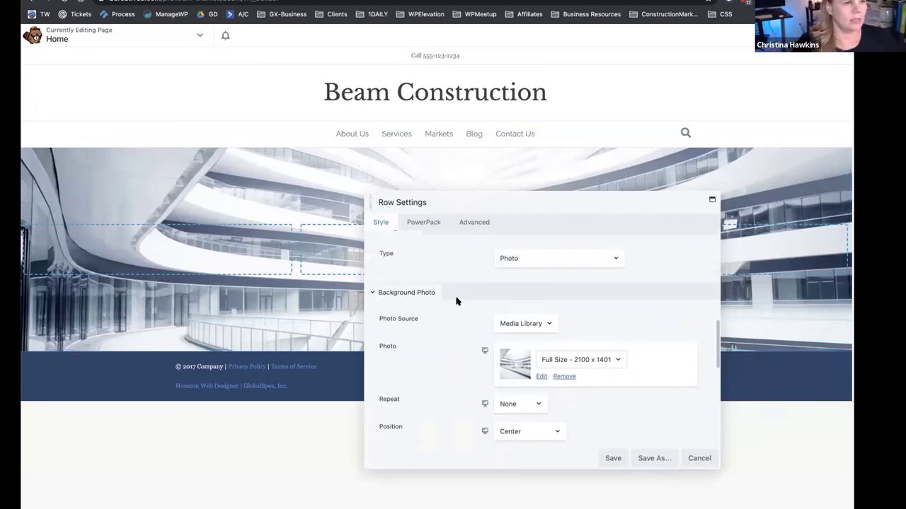
scroll(457, 300, down, 4)
scroll(456, 300, down, 4)
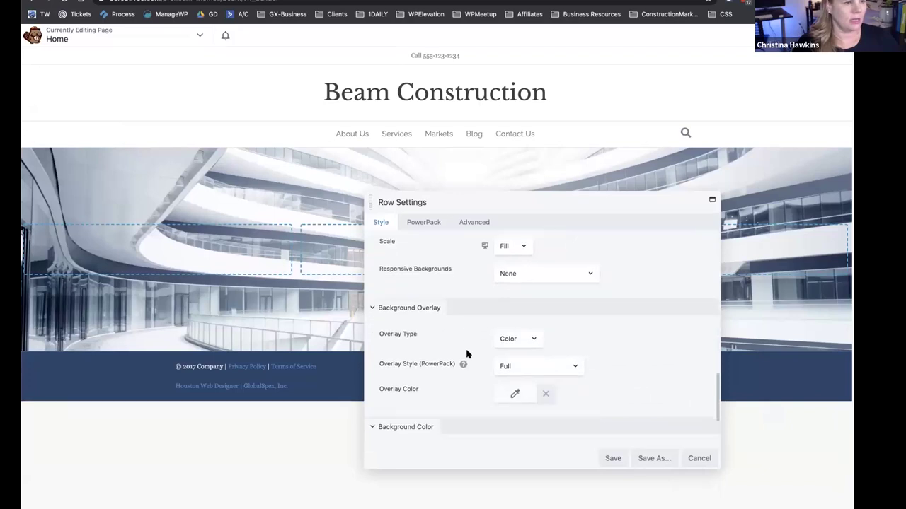
click(474, 223)
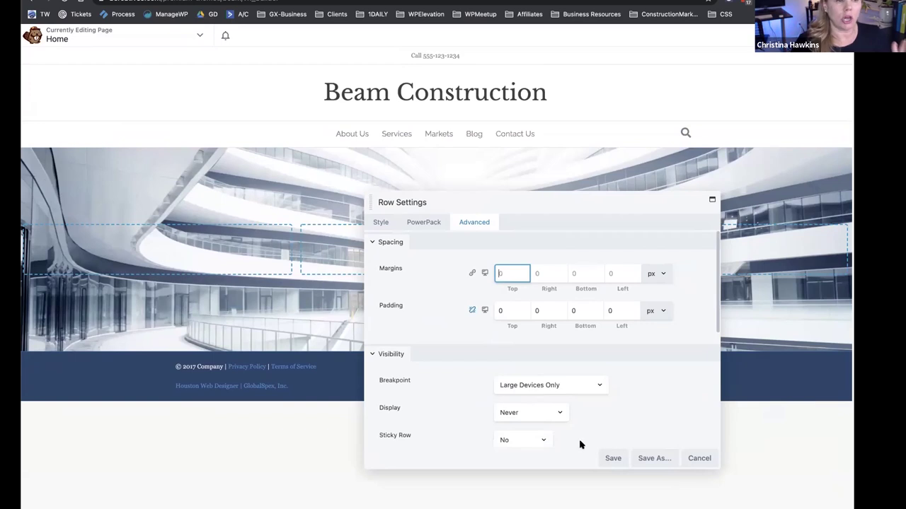
click(612, 459)
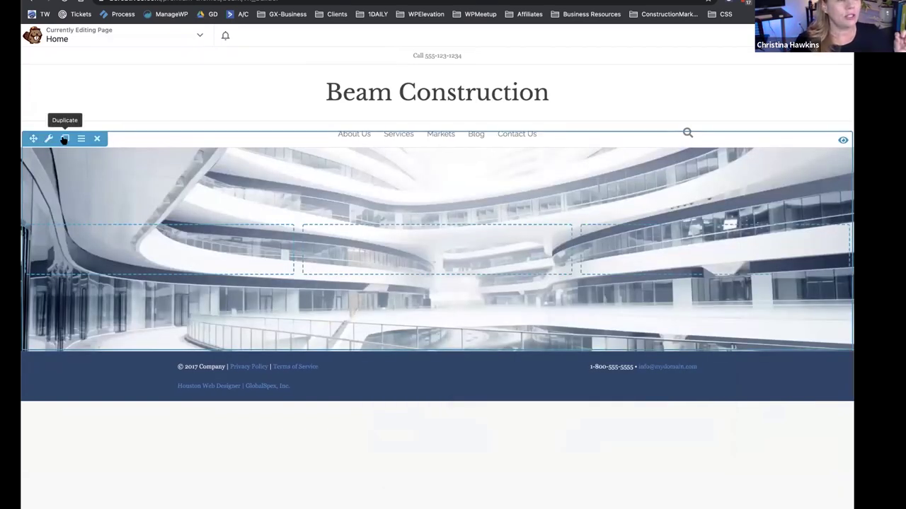
Duplicate the photo hero row and change the copy's background type to a colour.
click(63, 139)
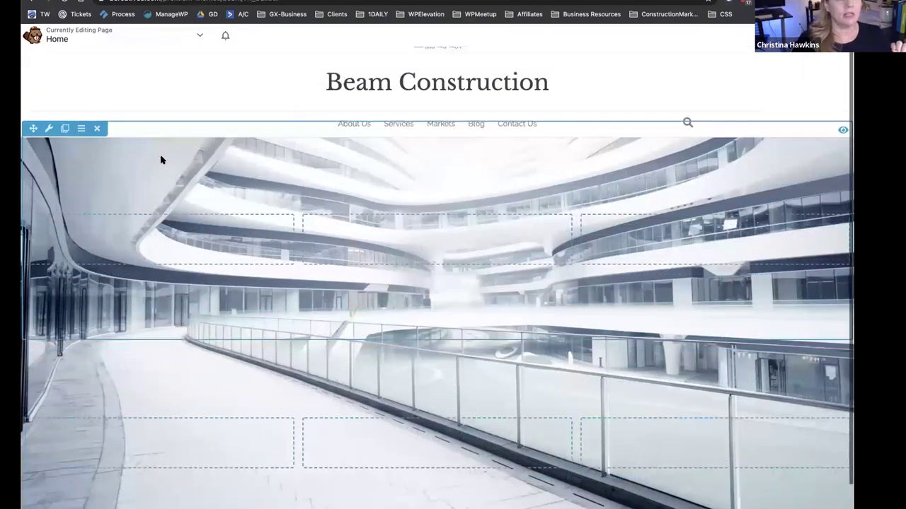
scroll(161, 160, down, 2)
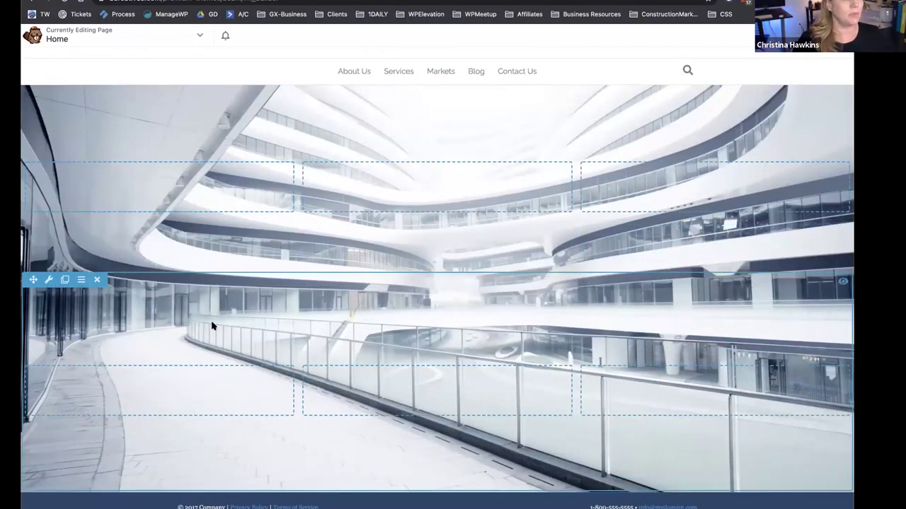
click(49, 280)
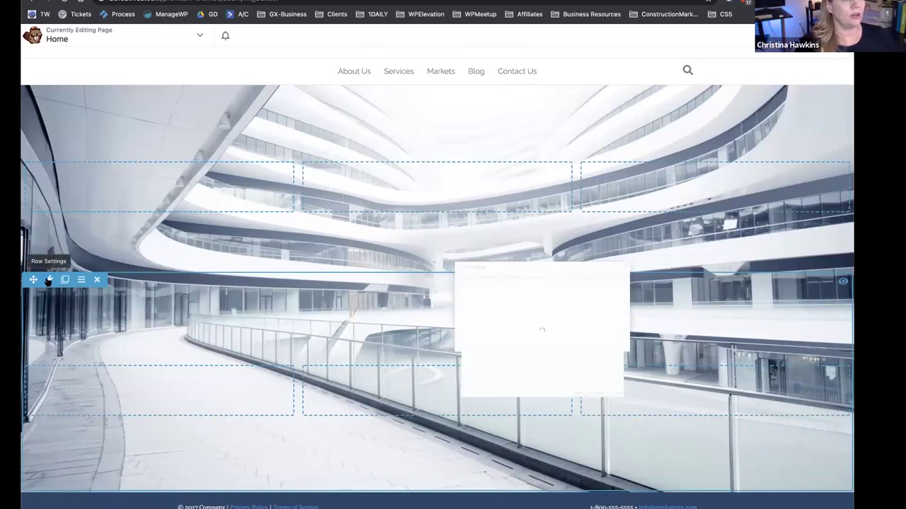
click(381, 222)
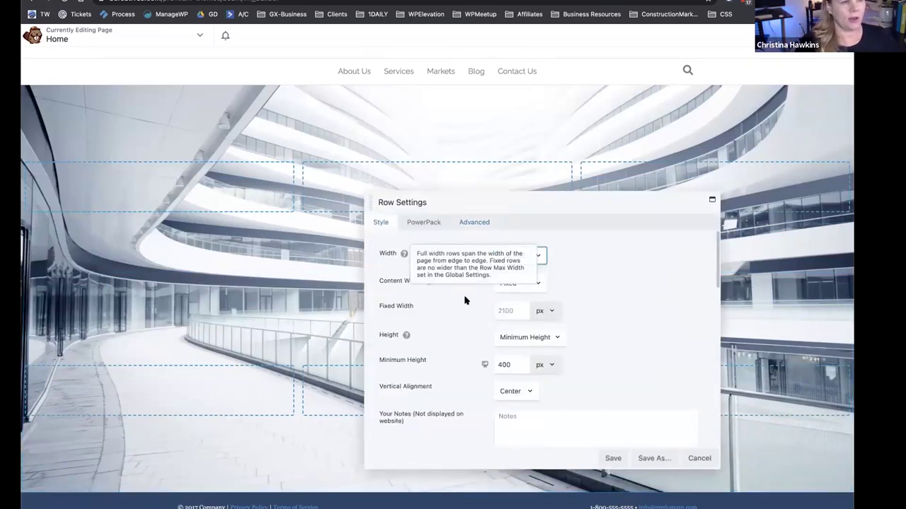
scroll(491, 333, down, 5)
scroll(491, 336, down, 4)
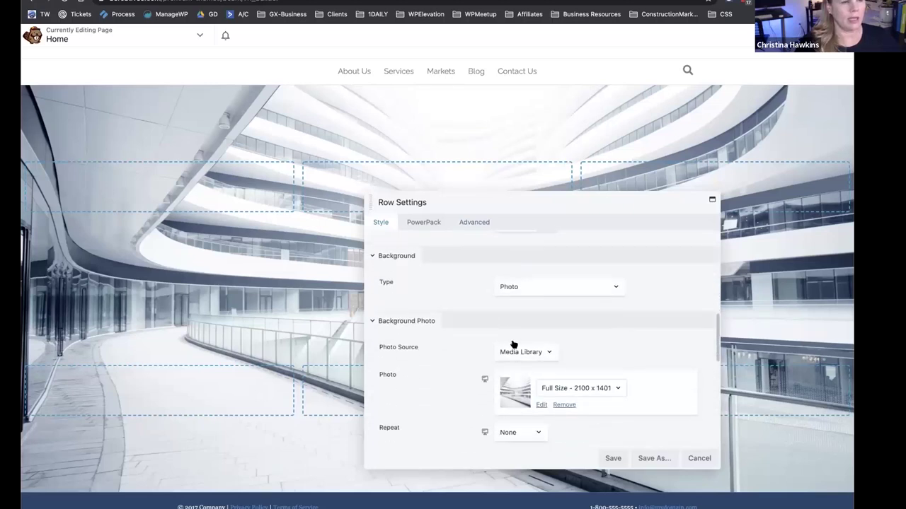
click(527, 290)
click(522, 264)
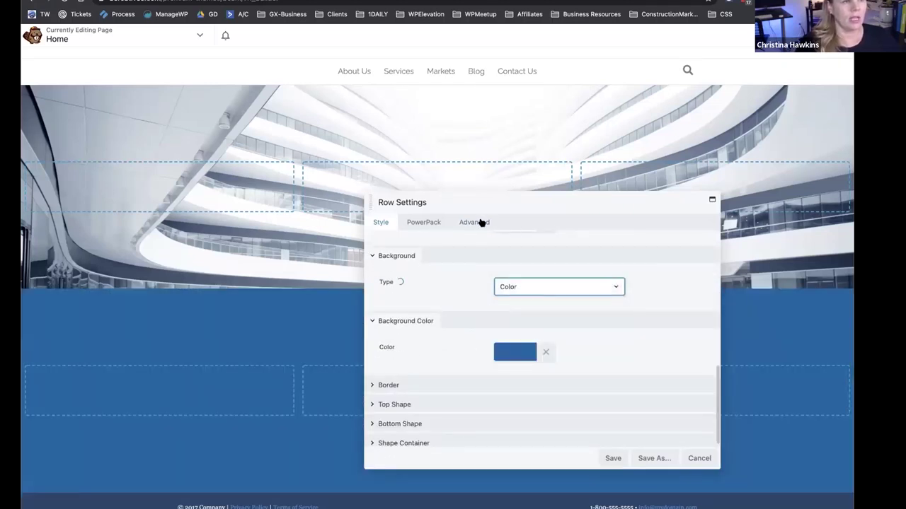
Show the duplicated row only on medium and small devices and save its settings.
click(475, 223)
click(523, 272)
click(527, 388)
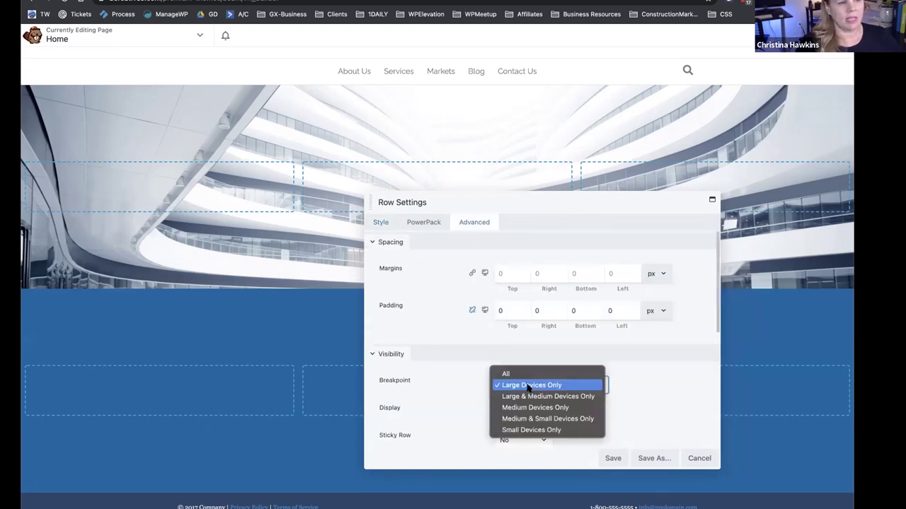
key(Return)
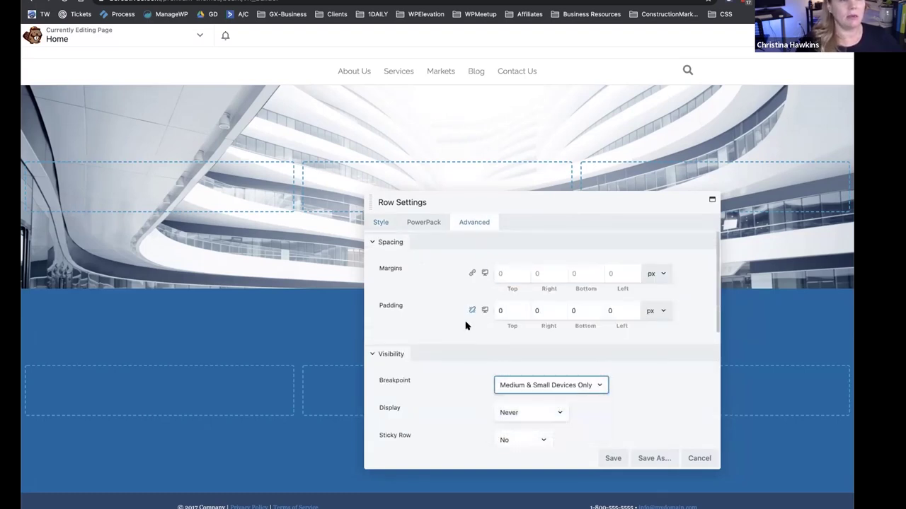
click(610, 456)
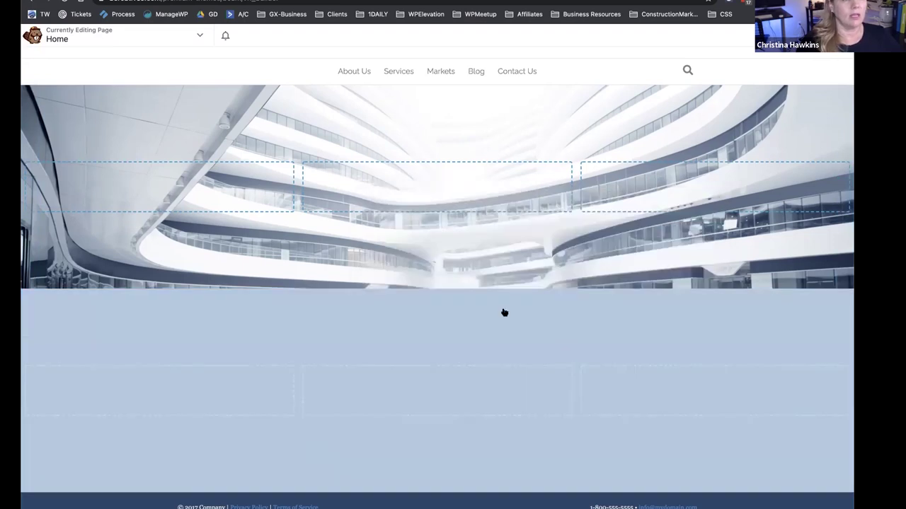
Publish the layout, reopen Beaver Builder on the Home page, and open the top row's settings.
click(824, 35)
click(687, 35)
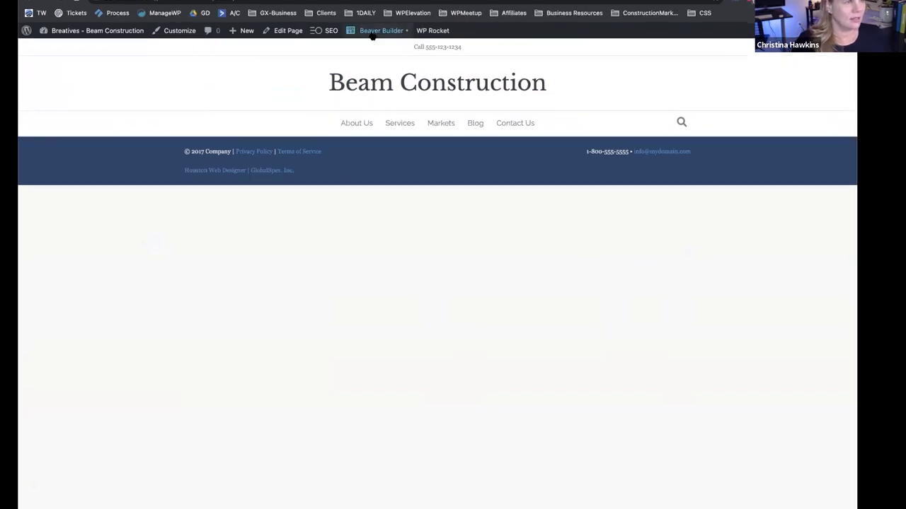
click(371, 33)
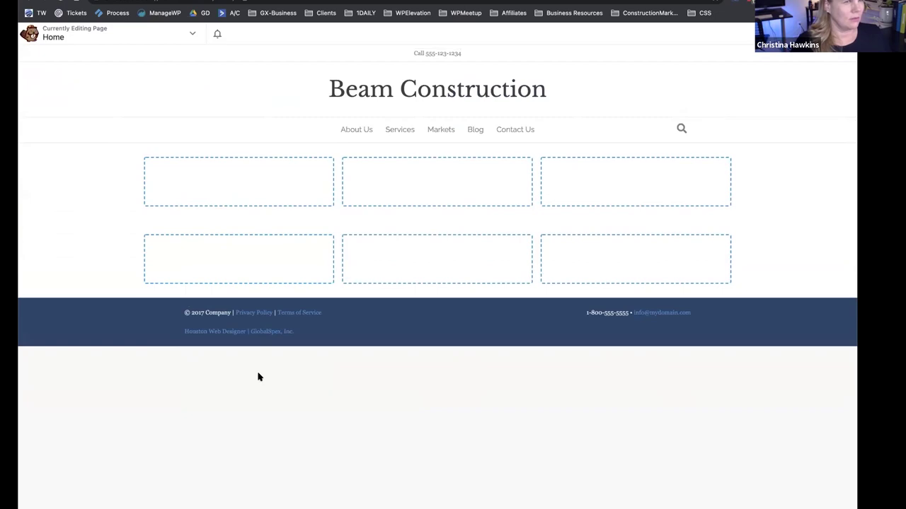
click(45, 134)
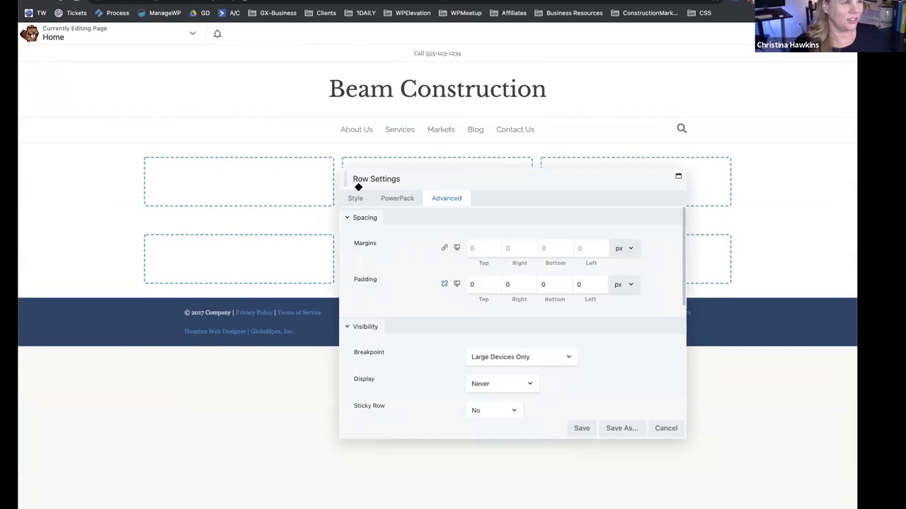
Scroll through the top row's Style background photo options.
click(357, 197)
scroll(425, 276, down, 8)
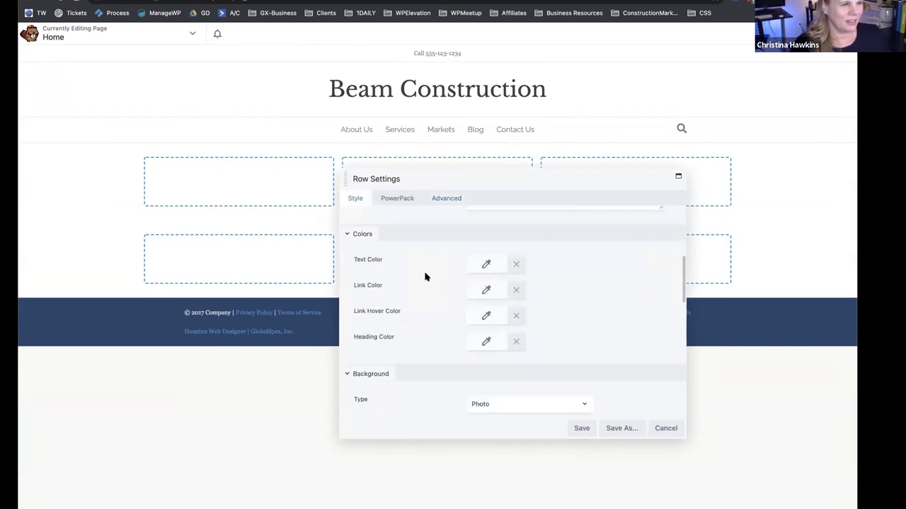
scroll(496, 318, down, 3)
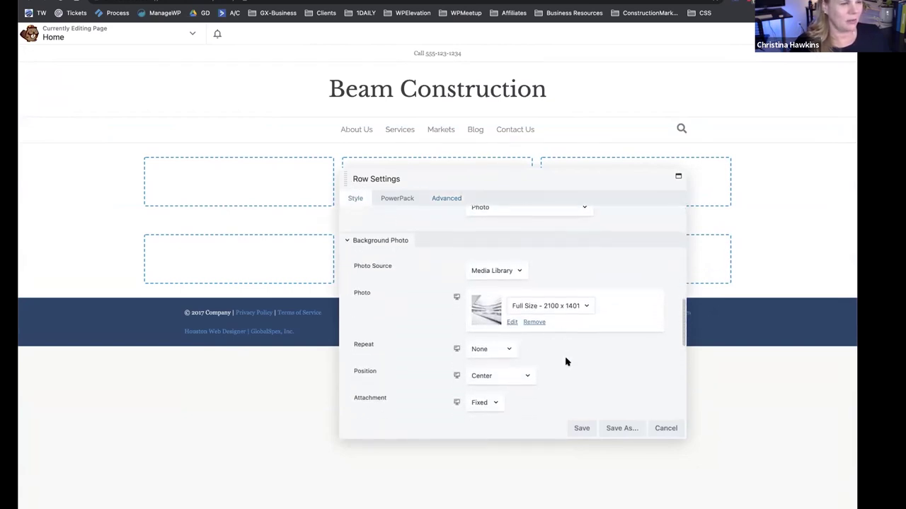
scroll(563, 368, down, 3)
scroll(558, 380, down, 1)
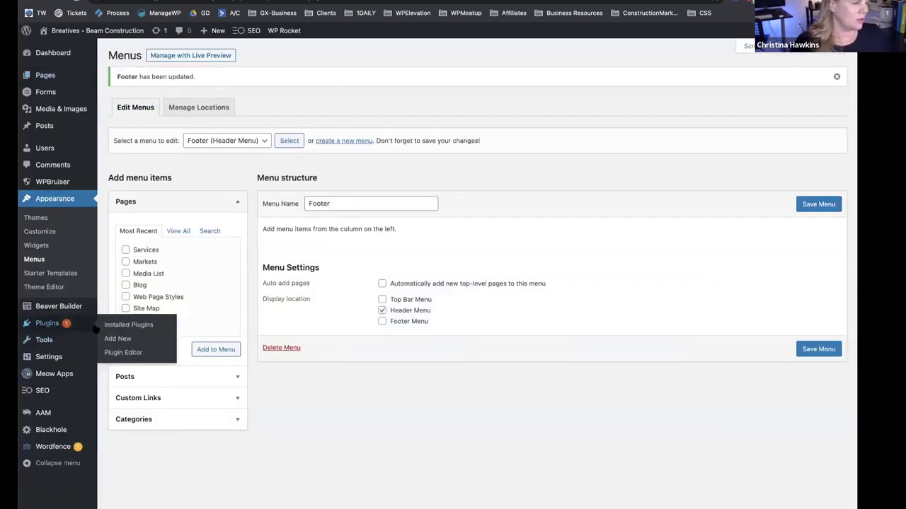
Go to Installed Plugins and scroll down to the WP Rocket entry.
click(95, 329)
scroll(234, 370, down, 10)
scroll(235, 370, down, 5)
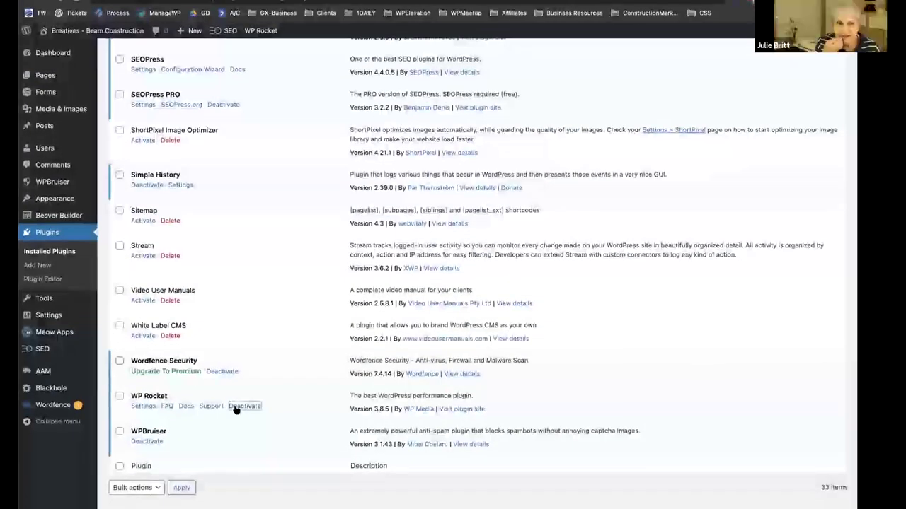
Deactivate WP Rocket as a temporary deactivation, skipping the feedback.
click(241, 407)
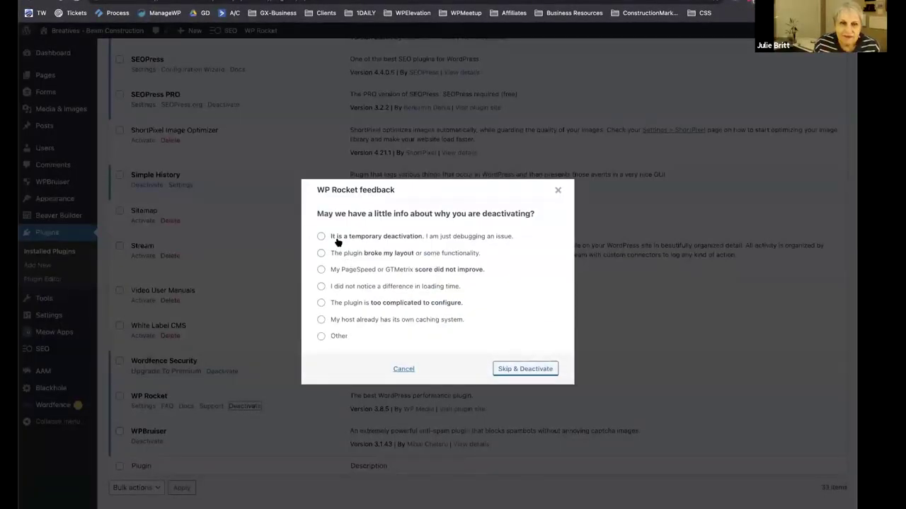
click(345, 238)
click(519, 371)
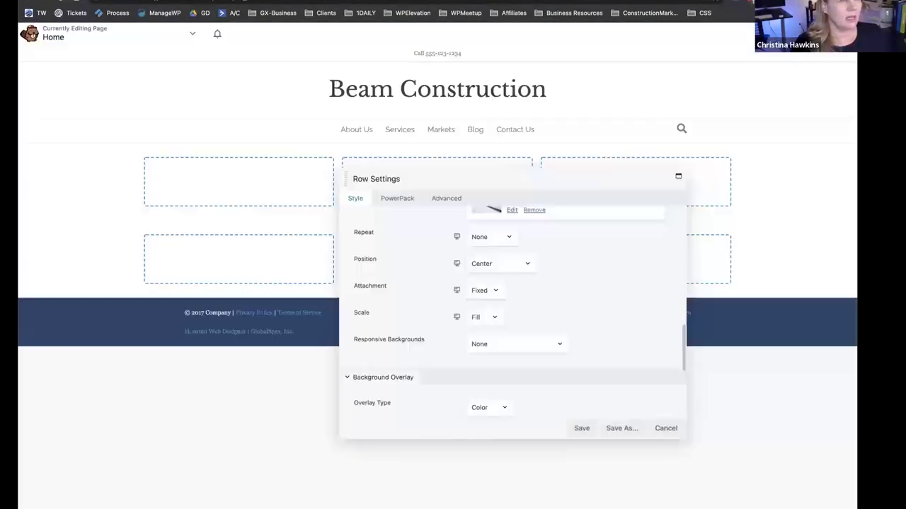
Clear the top row's background colour, save the row, and publish the page.
mouse_move(239, 162)
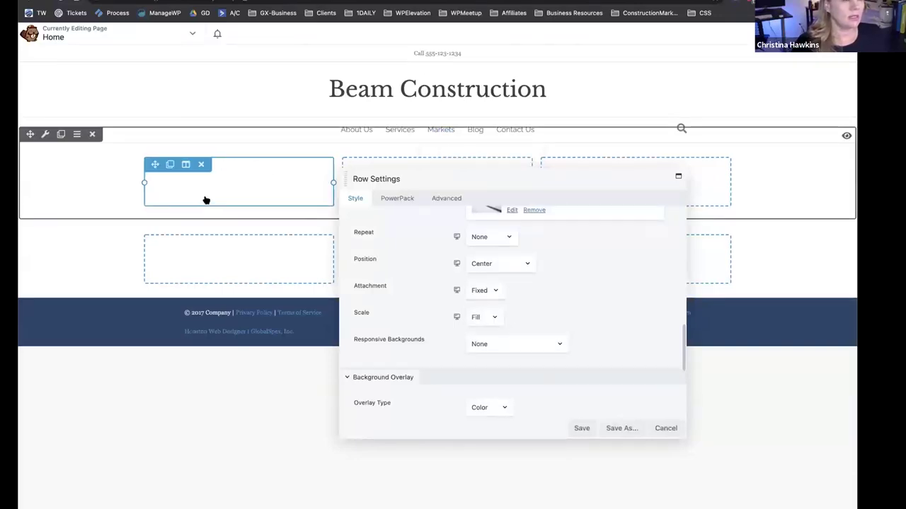
scroll(532, 303, up, 2)
scroll(421, 292, down, 10)
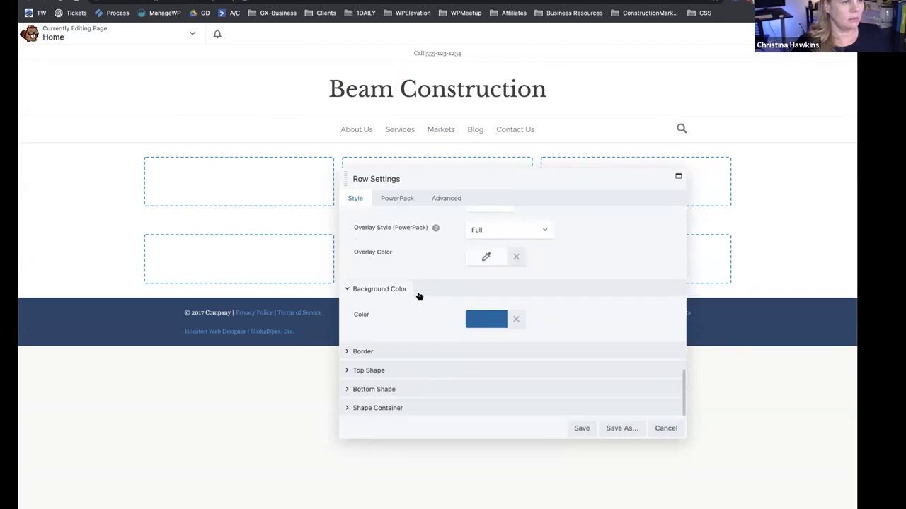
scroll(488, 326, up, 1)
click(512, 336)
scroll(429, 295, up, 4)
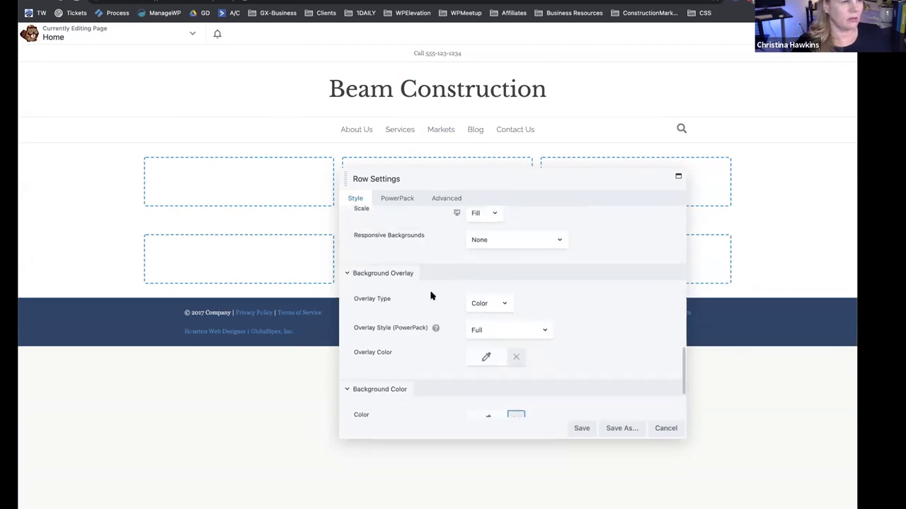
click(451, 200)
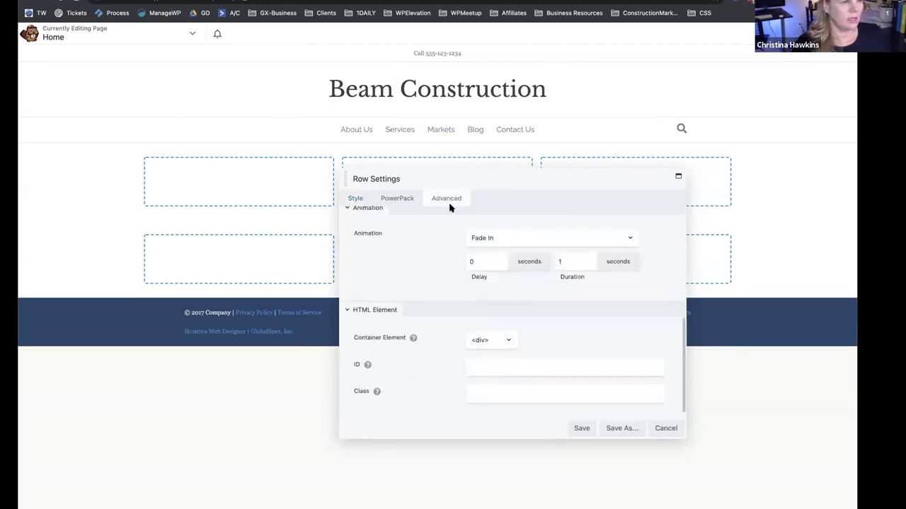
click(358, 199)
click(581, 428)
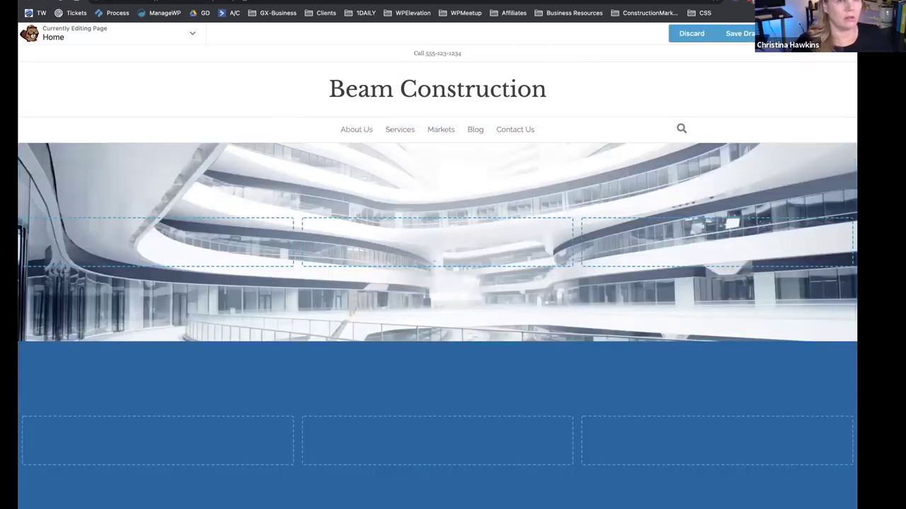
click(779, 33)
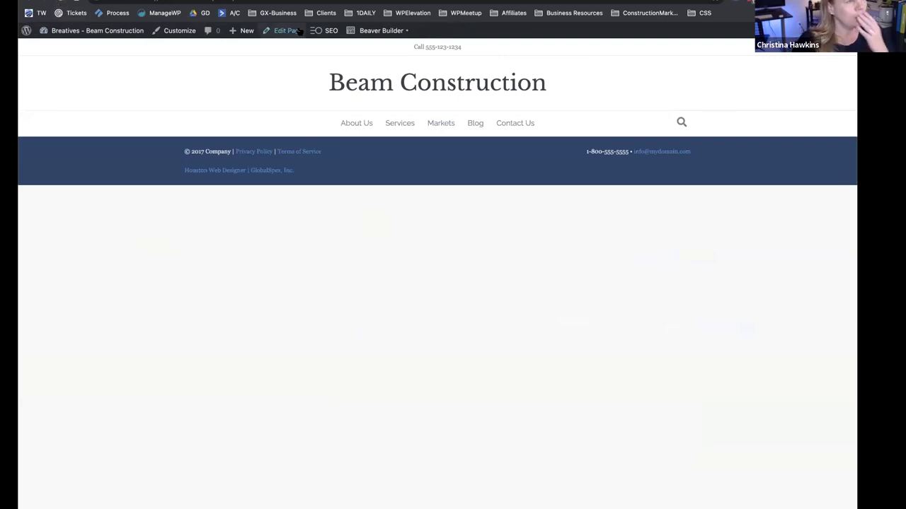
Reopen the builder and set the top row's visibility breakpoint to All.
click(361, 32)
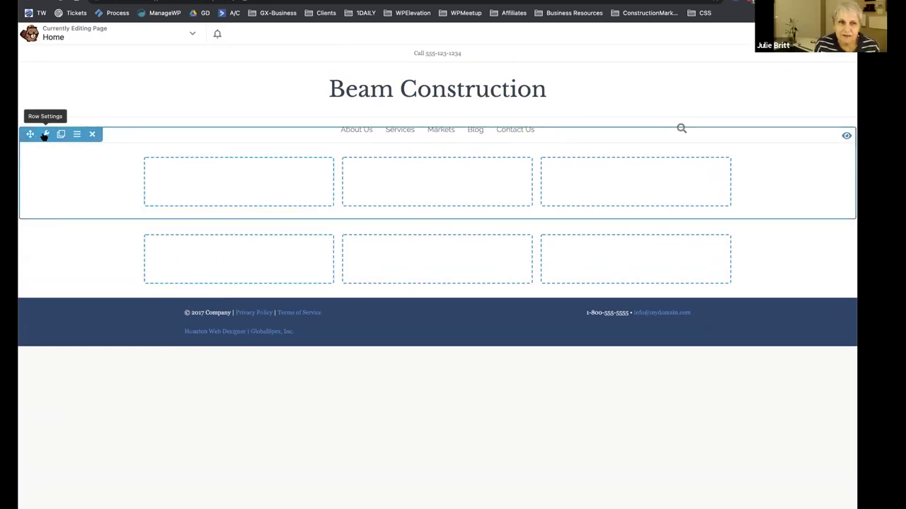
click(41, 137)
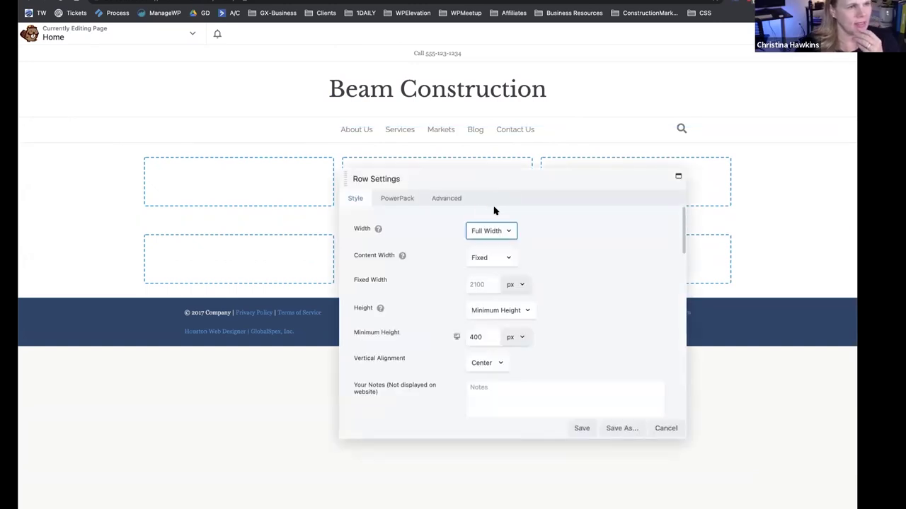
click(443, 198)
scroll(501, 326, down, 1)
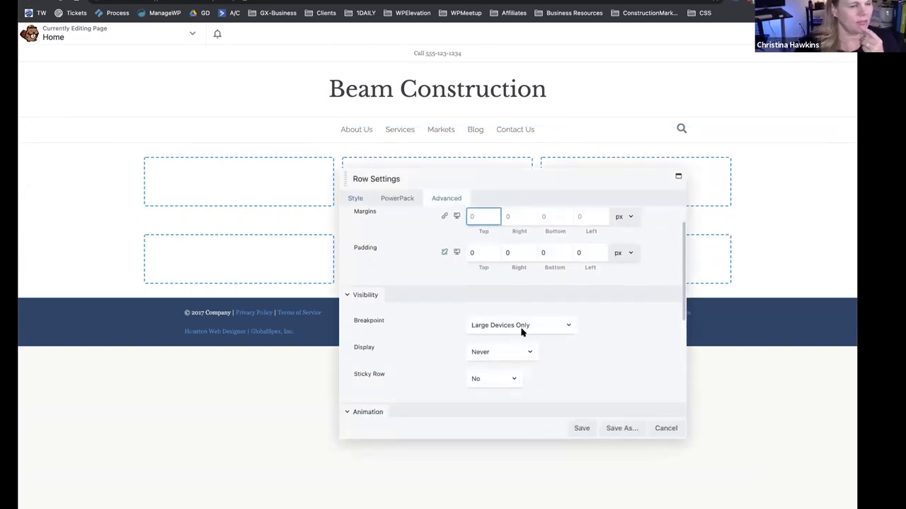
click(522, 326)
click(619, 326)
click(549, 325)
key(Up)
key(Return)
Set the hero row to display Always on Large Devices Only and save.
scroll(584, 353, down, 3)
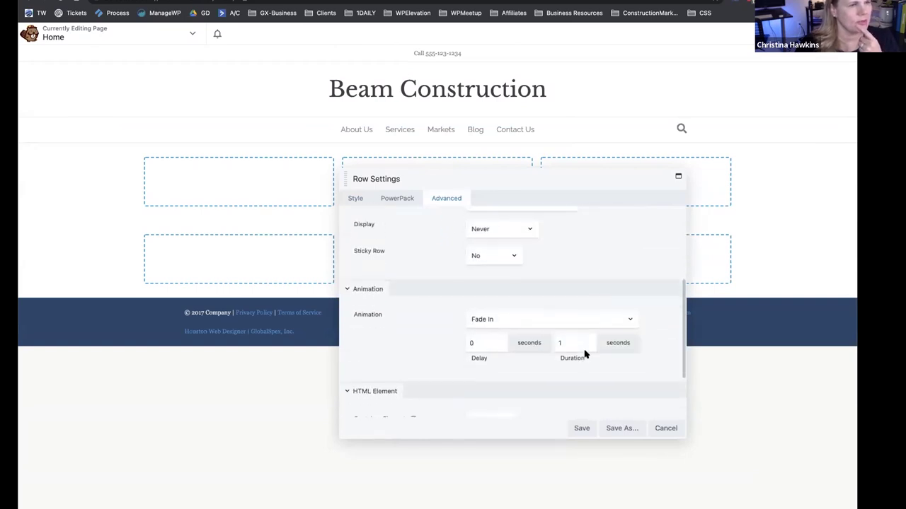
scroll(505, 293, up, 1)
click(499, 286)
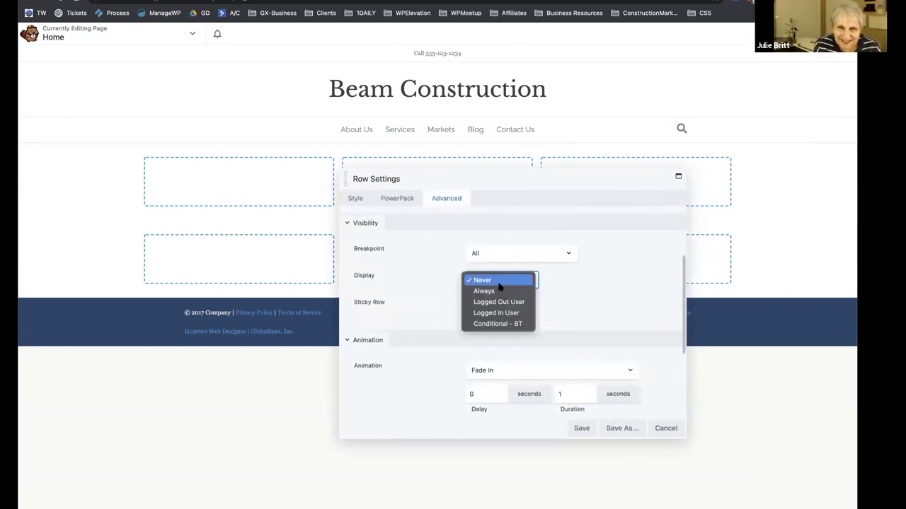
click(510, 291)
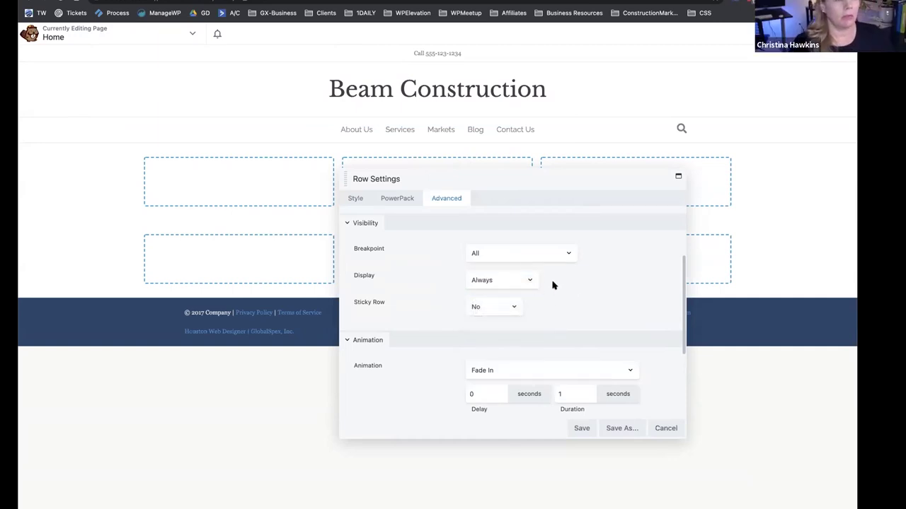
click(523, 256)
click(521, 263)
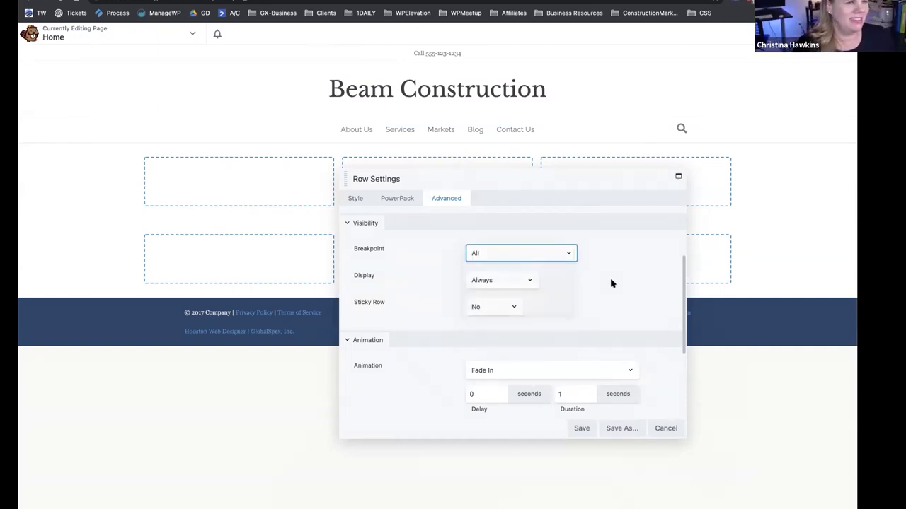
click(582, 428)
scroll(64, 297, down, 1)
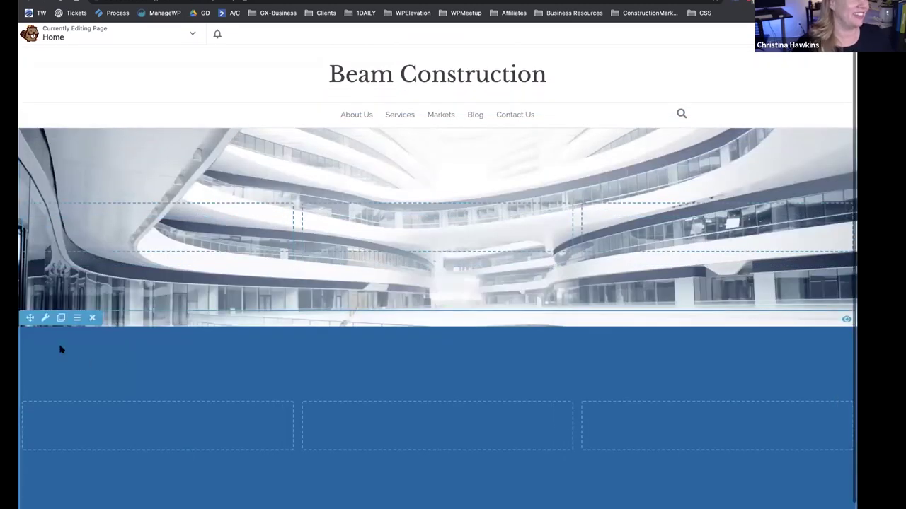
Set the blue row's Display to Always and save its settings.
click(46, 319)
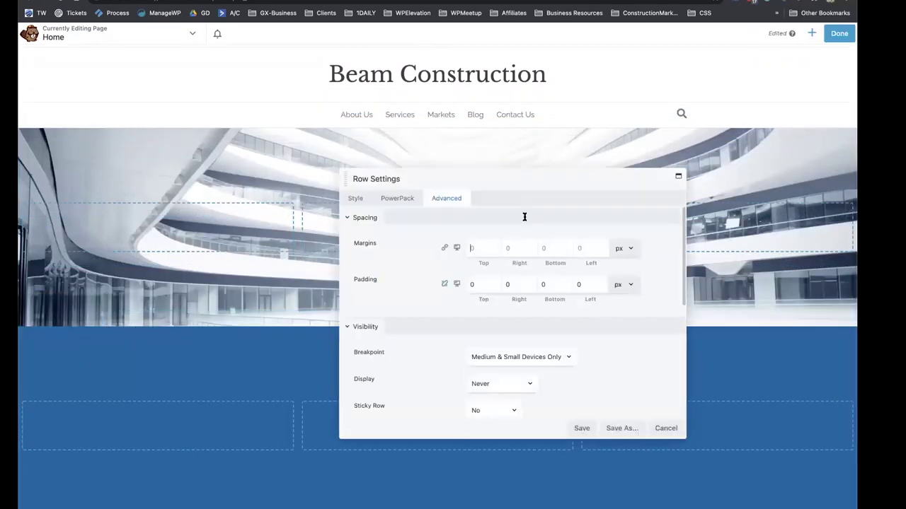
scroll(531, 326, down, 3)
click(509, 323)
click(509, 331)
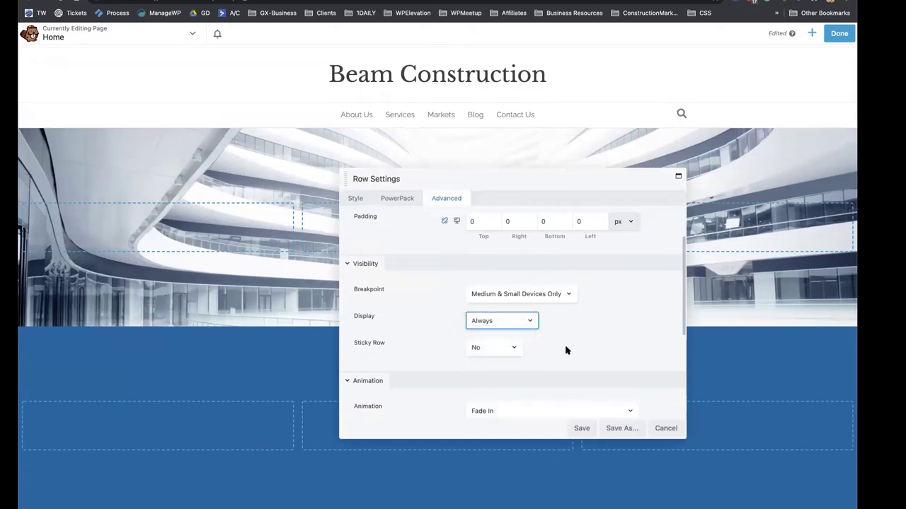
click(582, 429)
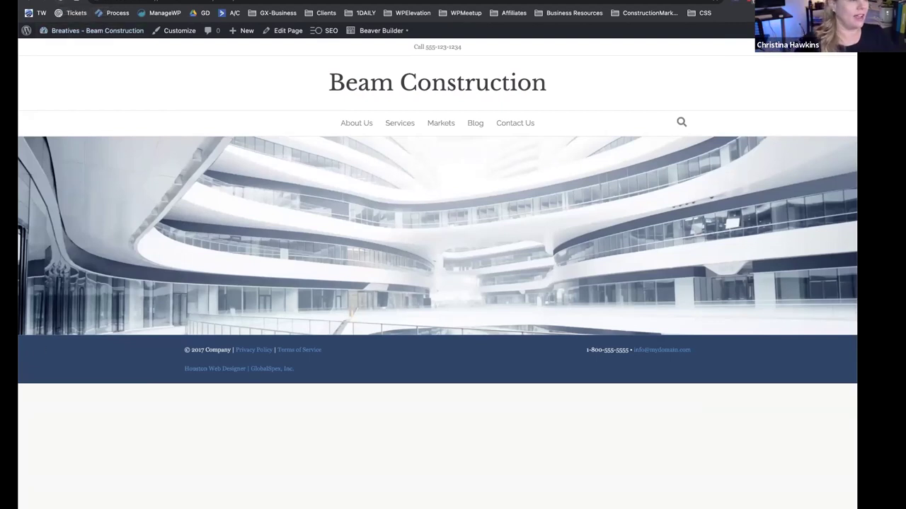
Narrow then widen the browser to preview mobile and desktop layouts, then reopen Beaver Builder.
drag(18, 429, 231, 430)
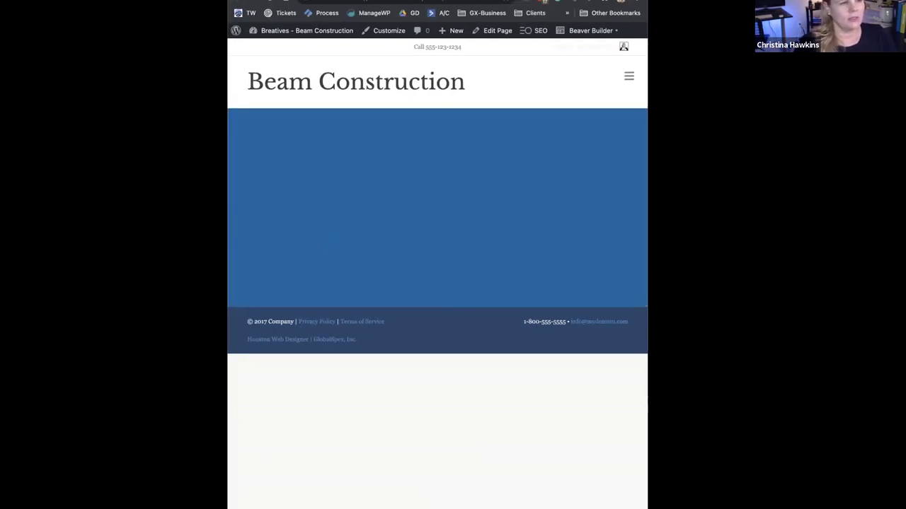
drag(227, 430, 60, 430)
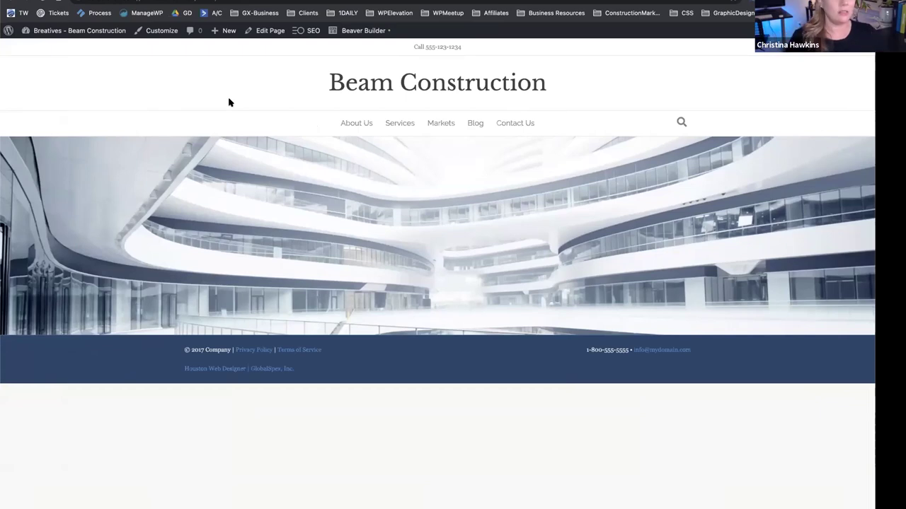
click(345, 31)
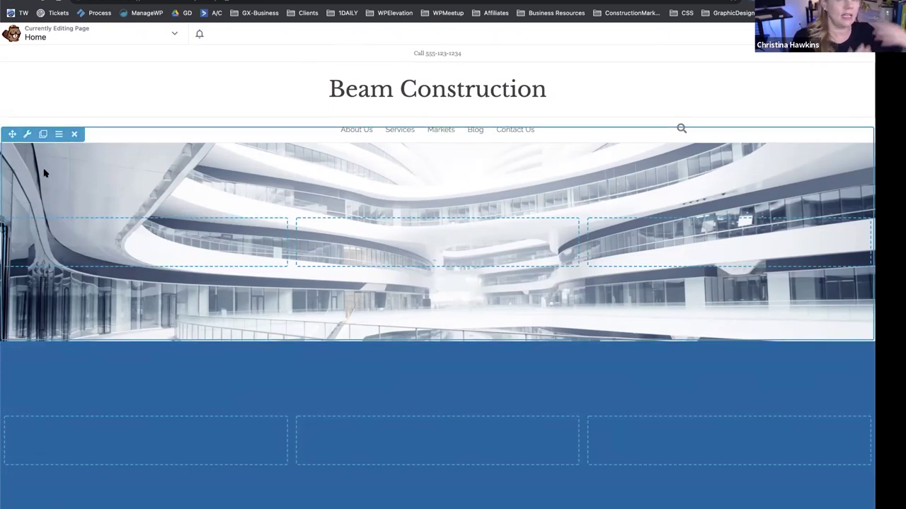
Save the photo row via Save As with Global set to Yes, named 'about us - contact'.
click(24, 135)
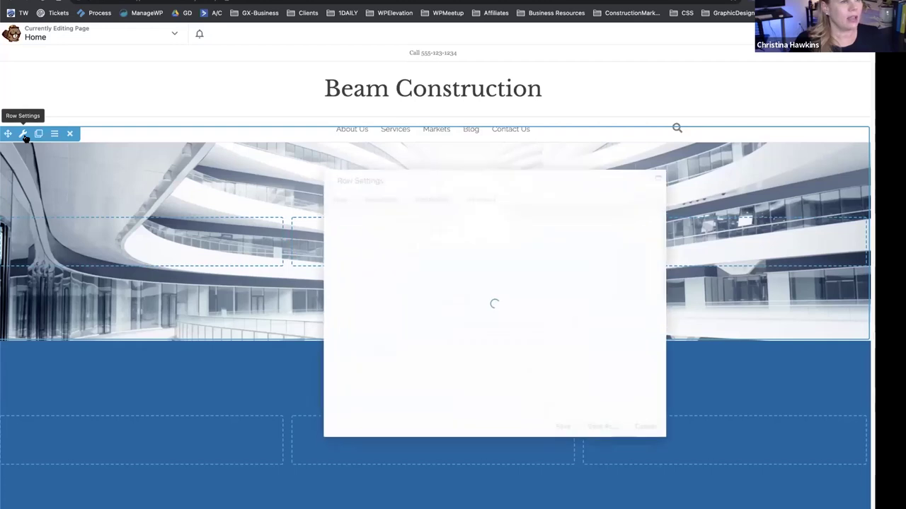
click(598, 429)
click(462, 246)
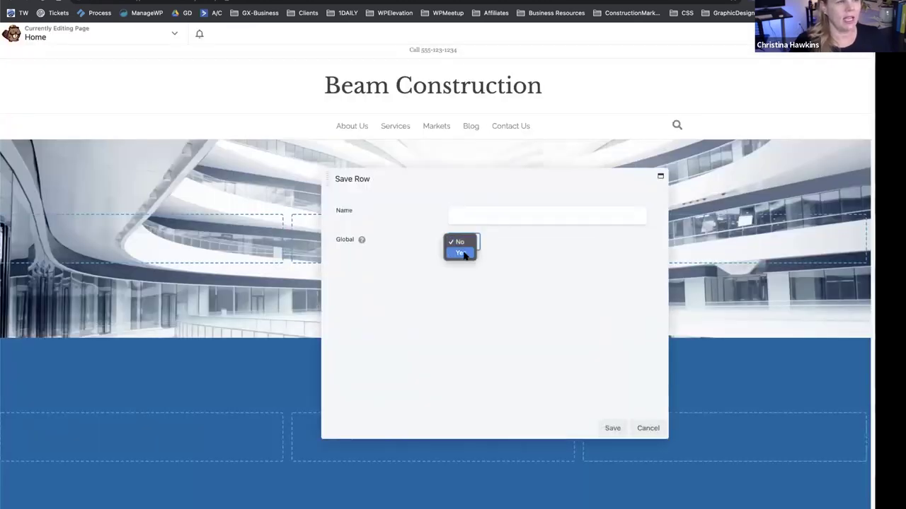
click(463, 255)
click(481, 217)
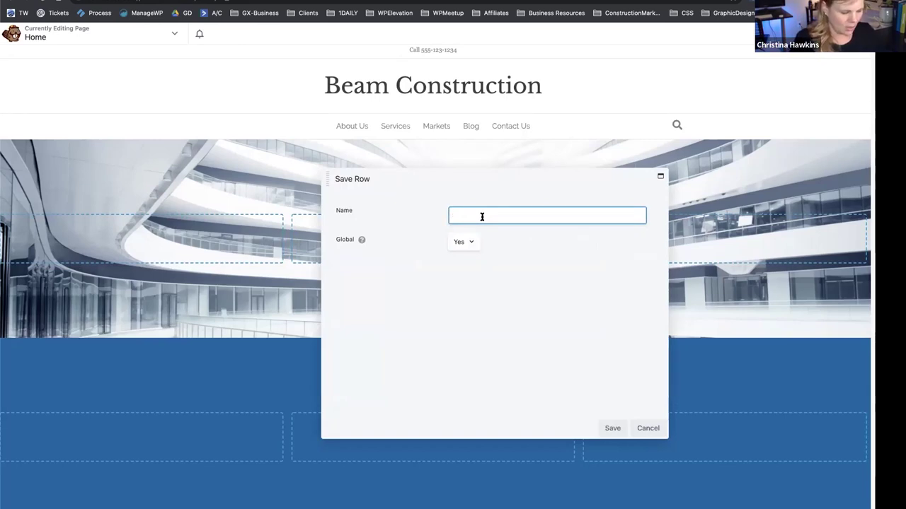
text(about us - contact)
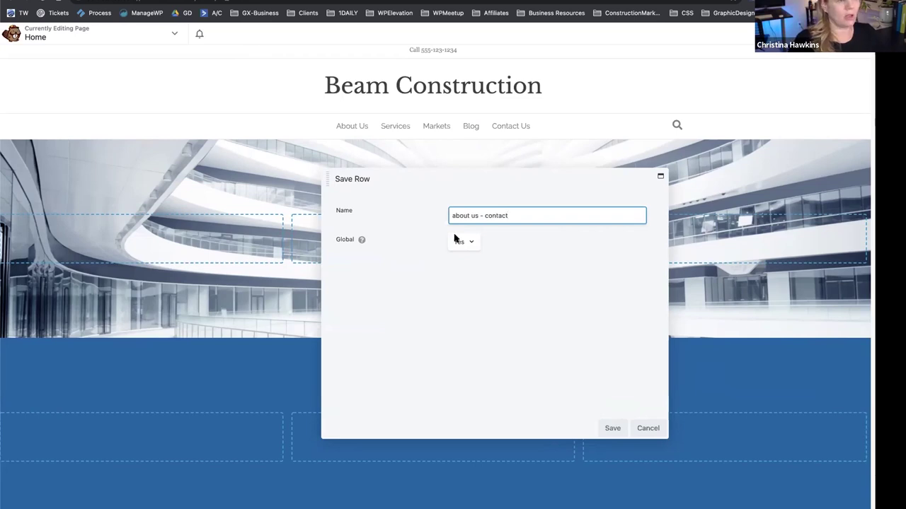
click(605, 428)
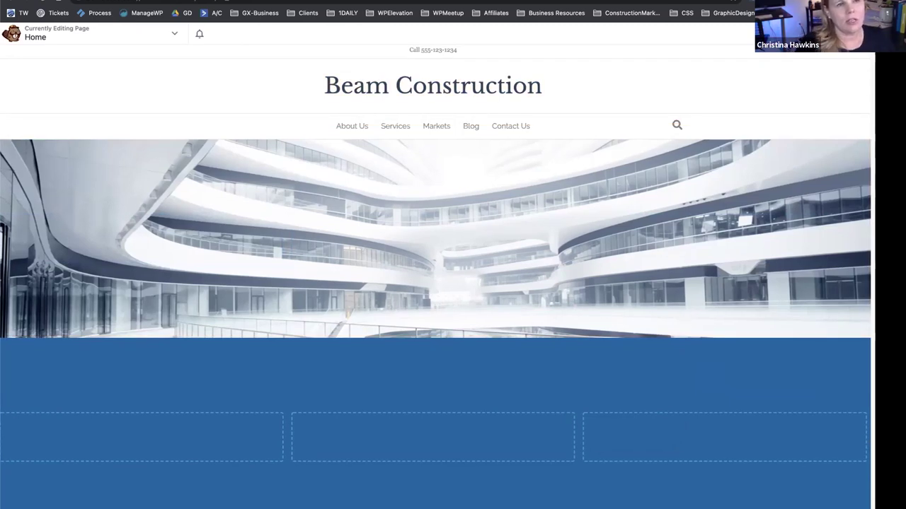
Drag the saved 'about us - contact' row from the Saved panel onto the page.
click(833, 62)
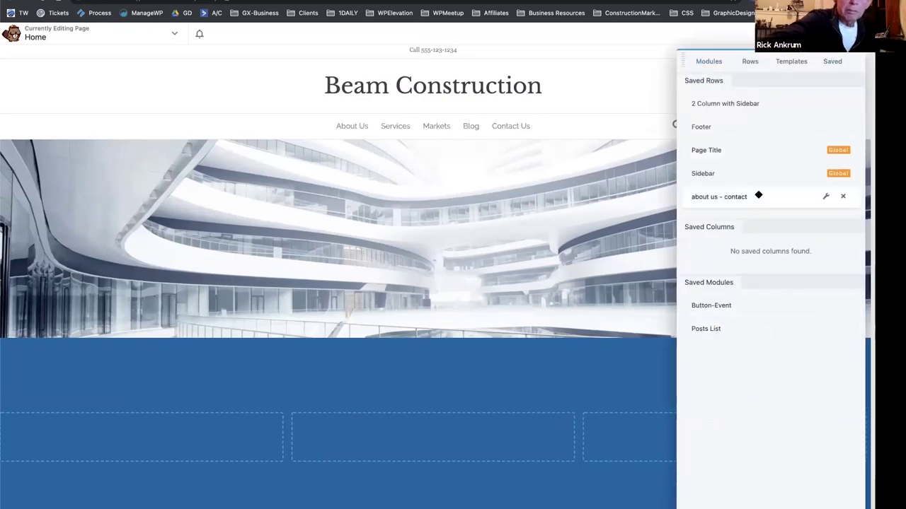
drag(759, 196, 620, 136)
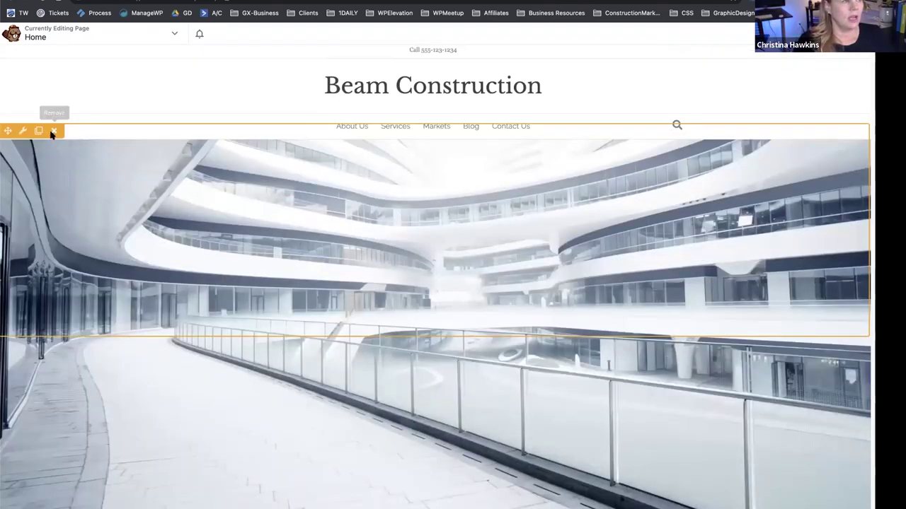
scroll(232, 219, down, 1)
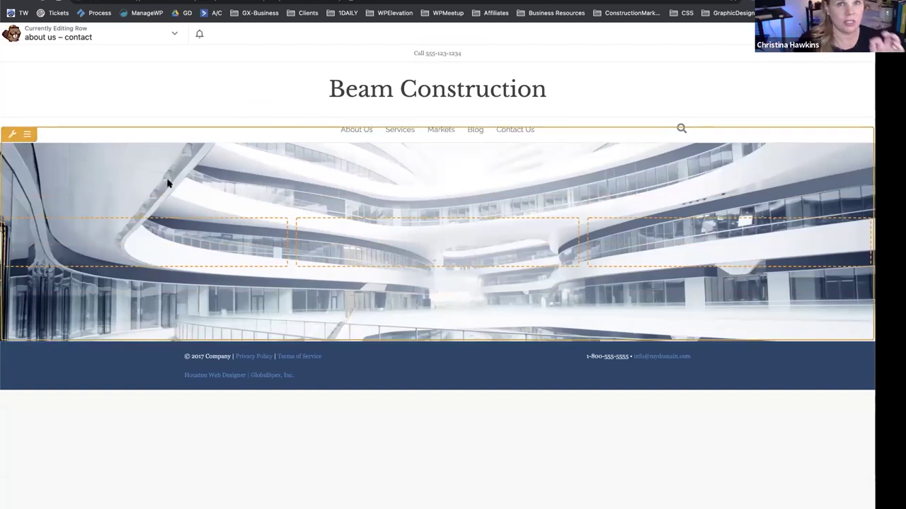
Replace the global row's background photo with the office interior image from the Media Library and save.
click(11, 134)
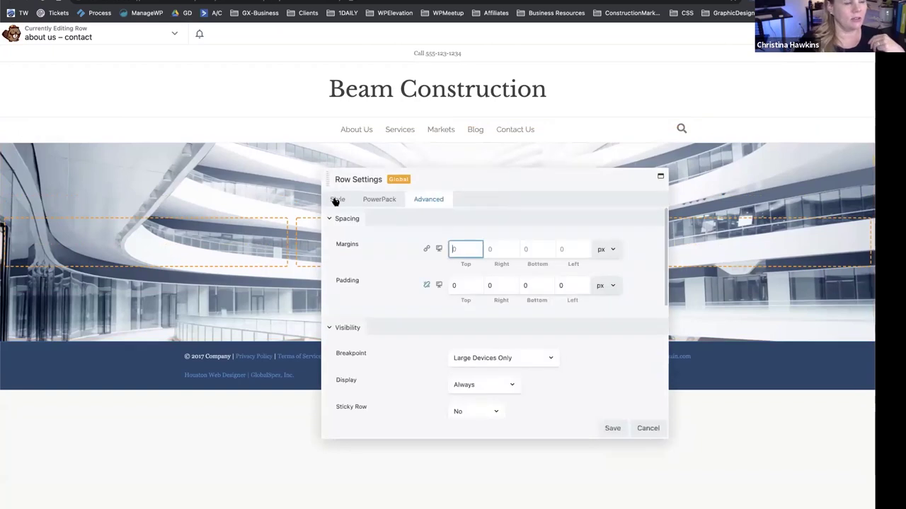
click(337, 199)
scroll(437, 270, down, 5)
scroll(437, 270, down, 5)
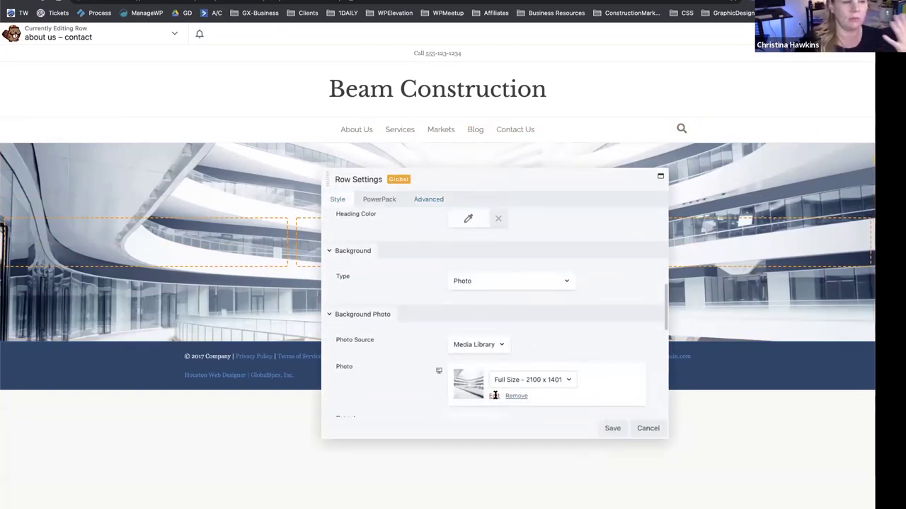
click(495, 397)
click(212, 159)
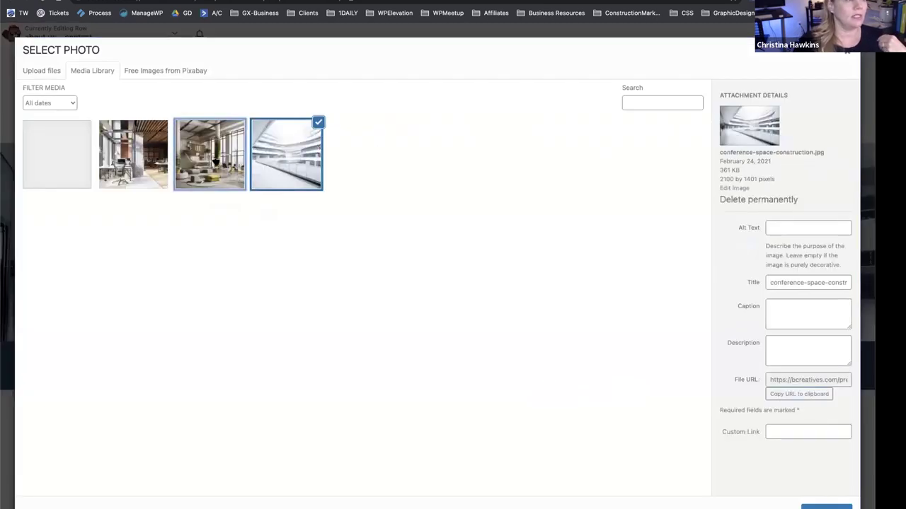
click(821, 506)
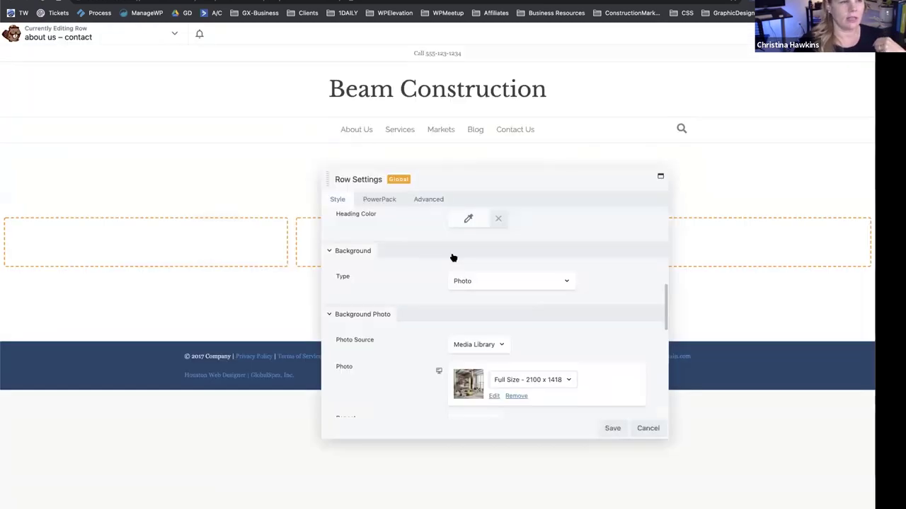
click(612, 427)
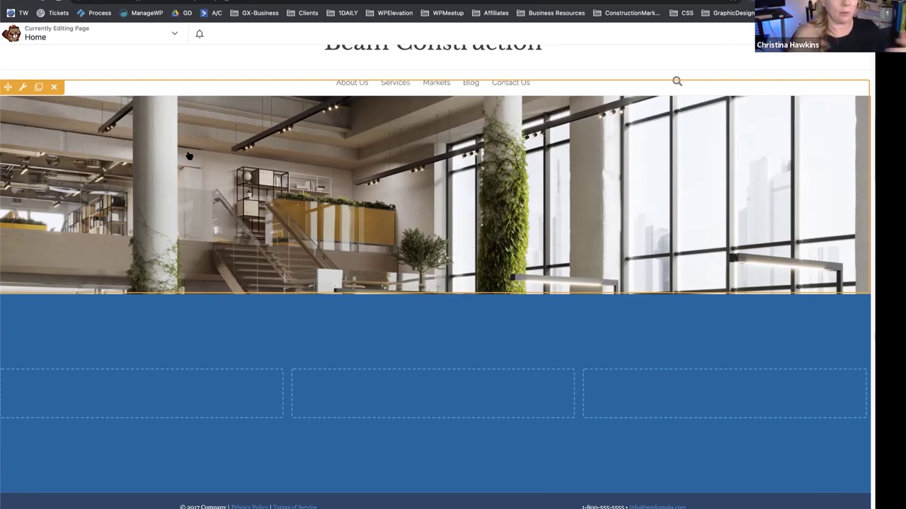
click(39, 86)
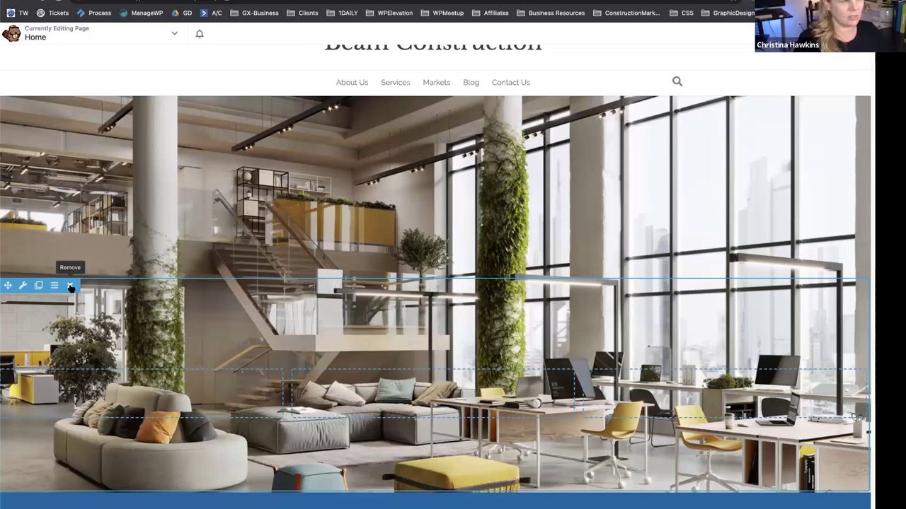
click(70, 286)
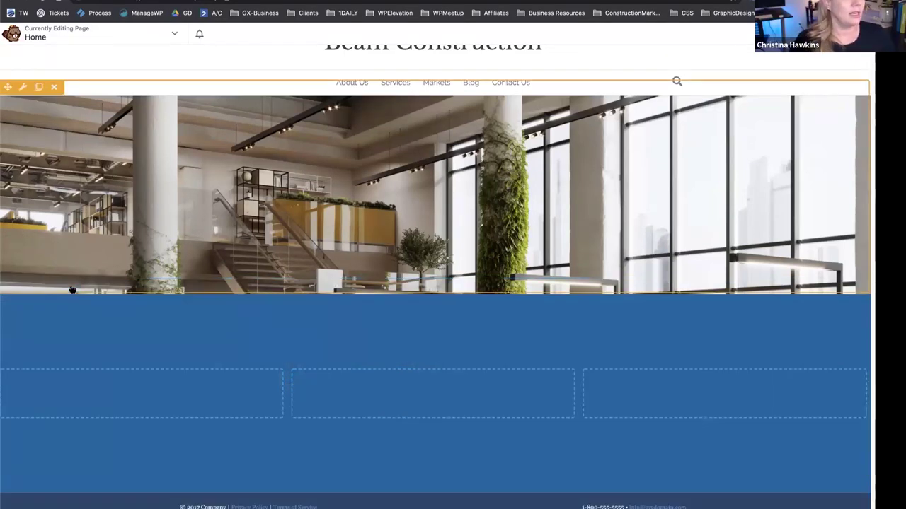
scroll(314, 182, up, 1)
scroll(314, 182, down, 1)
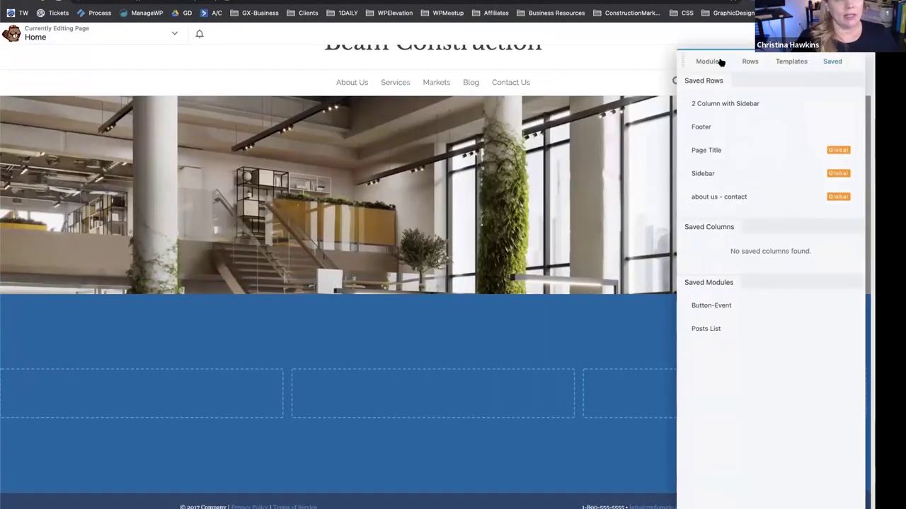
Add a Heading module to the blue row with the text 'About Us'.
click(709, 62)
drag(800, 145, 443, 391)
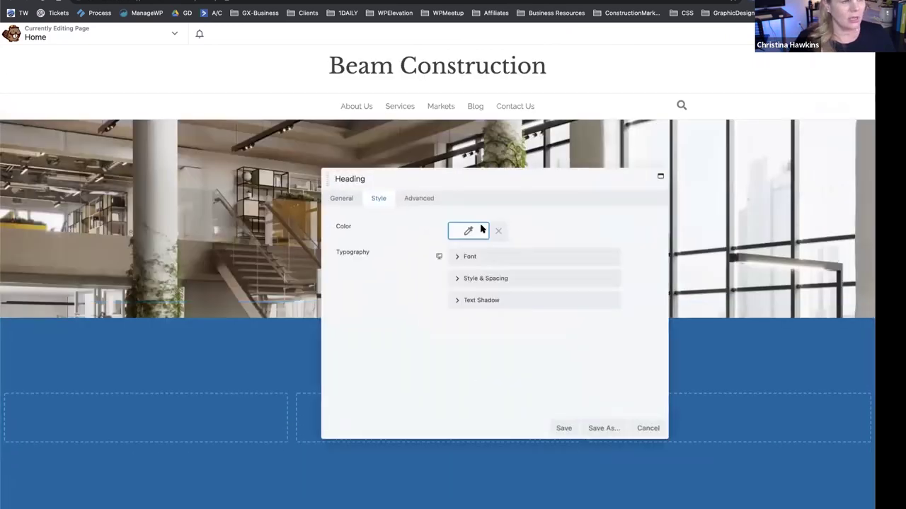
click(340, 200)
text(About Us)
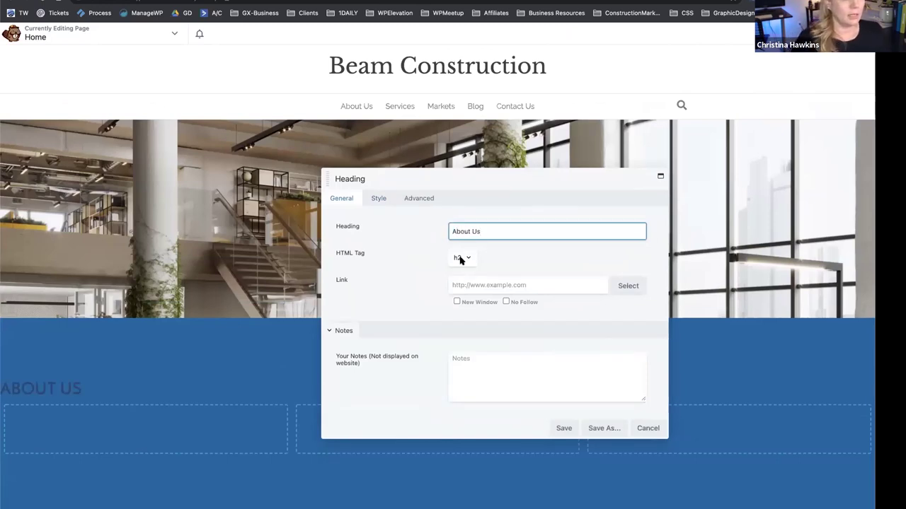
Centre-align the heading's font and save the heading.
click(377, 198)
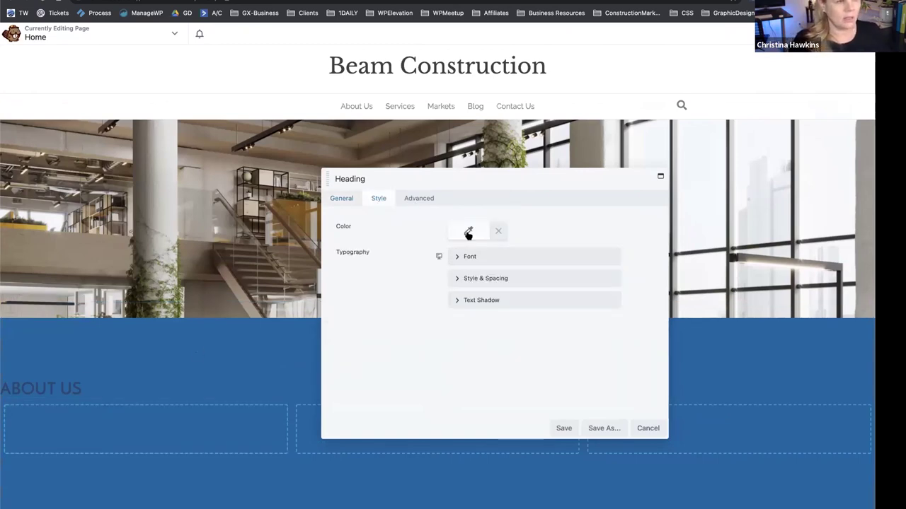
click(457, 256)
click(591, 323)
drag(533, 182, 653, 77)
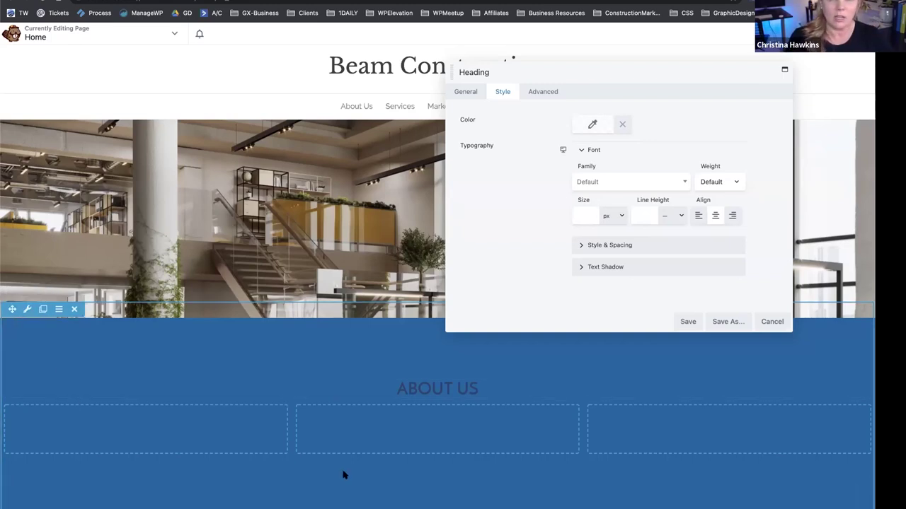
click(686, 322)
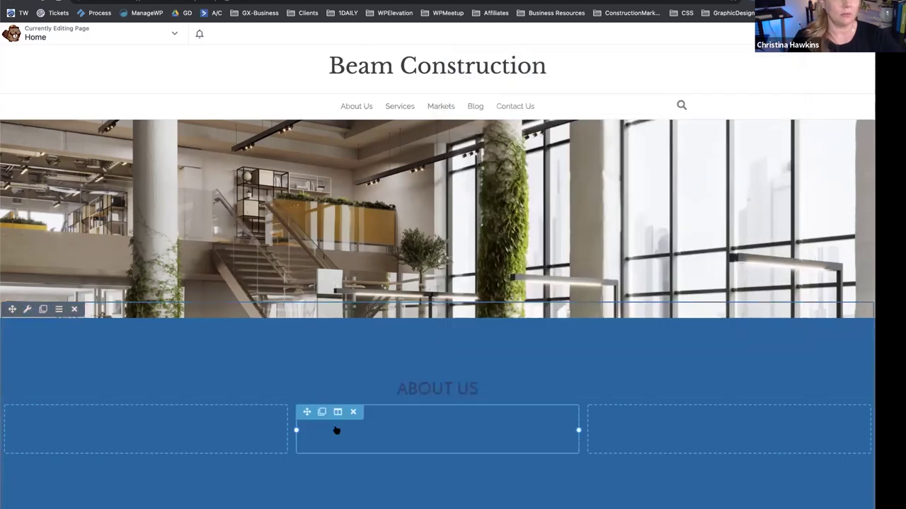
Set the blue row's text colour to the white #ffffff preset and save the row settings.
click(27, 310)
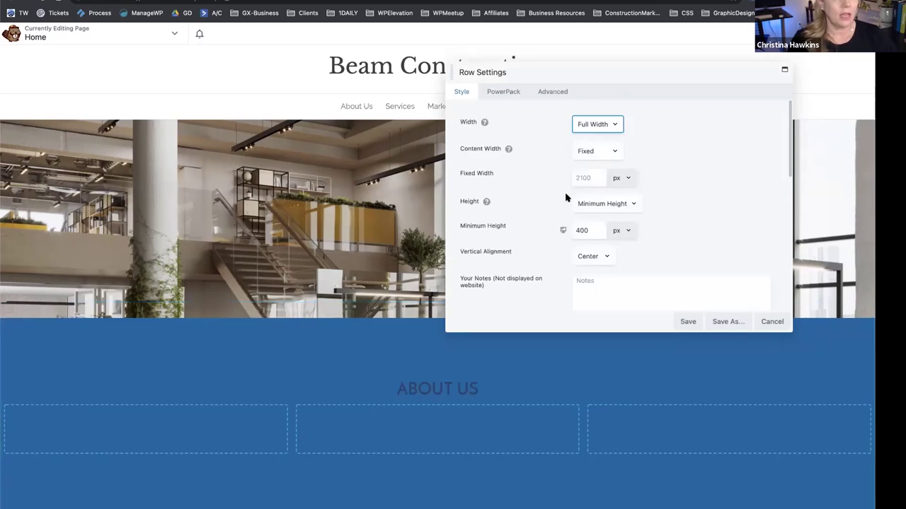
scroll(566, 198, down, 2)
scroll(566, 198, down, 3)
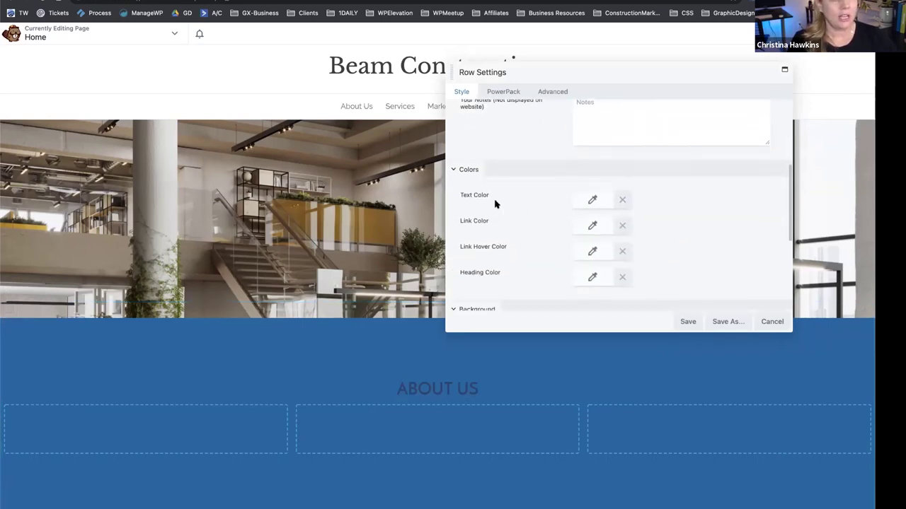
click(592, 200)
click(633, 349)
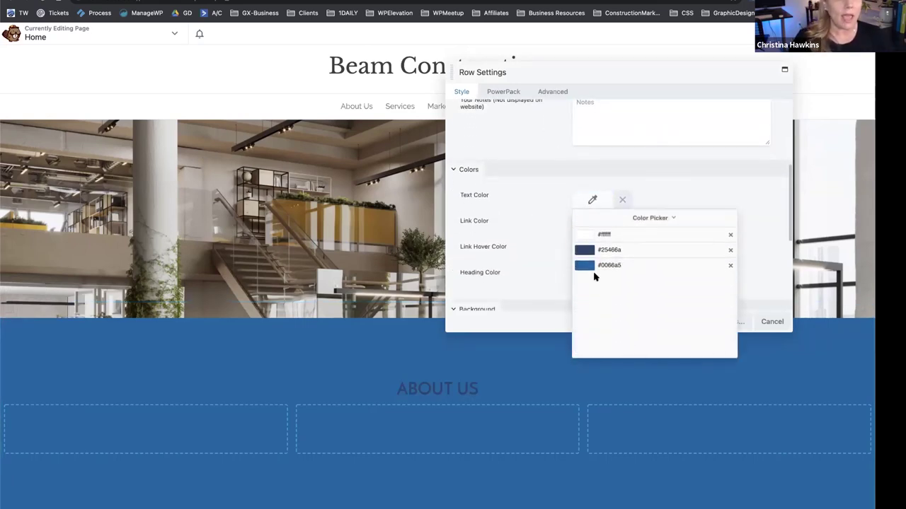
click(582, 236)
click(665, 186)
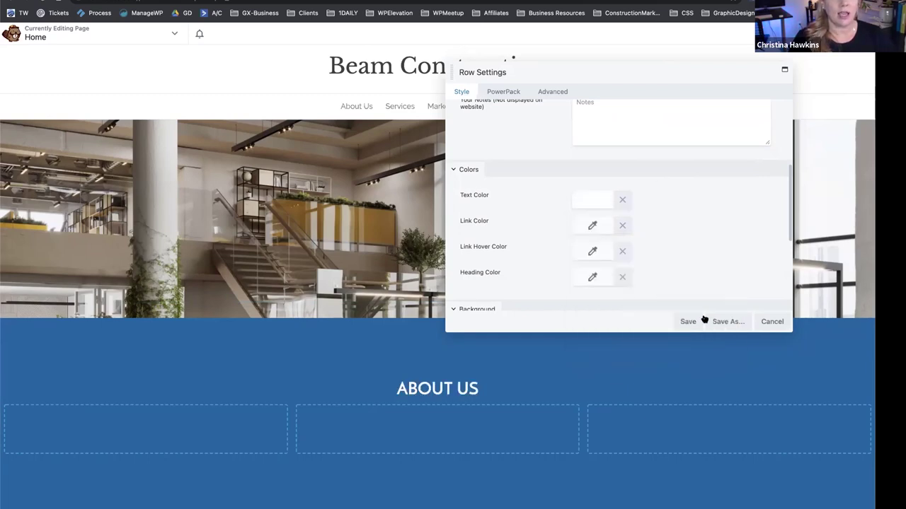
click(688, 322)
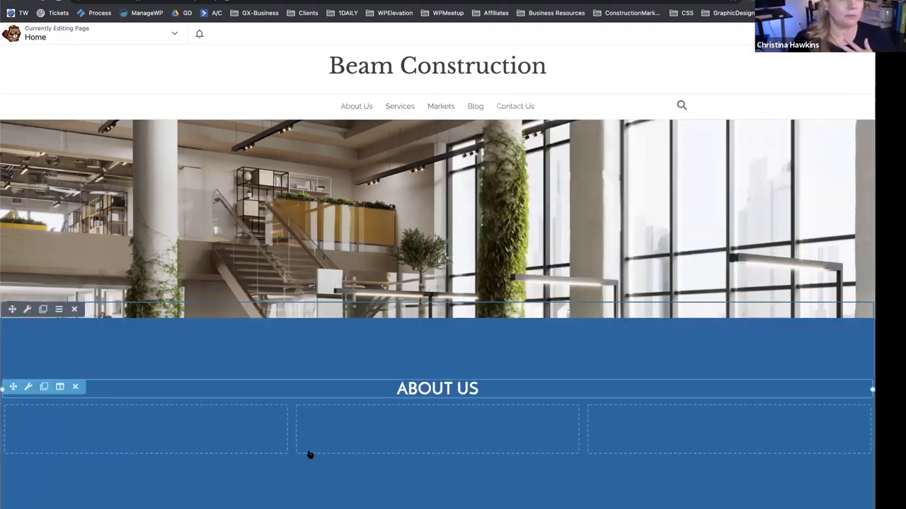
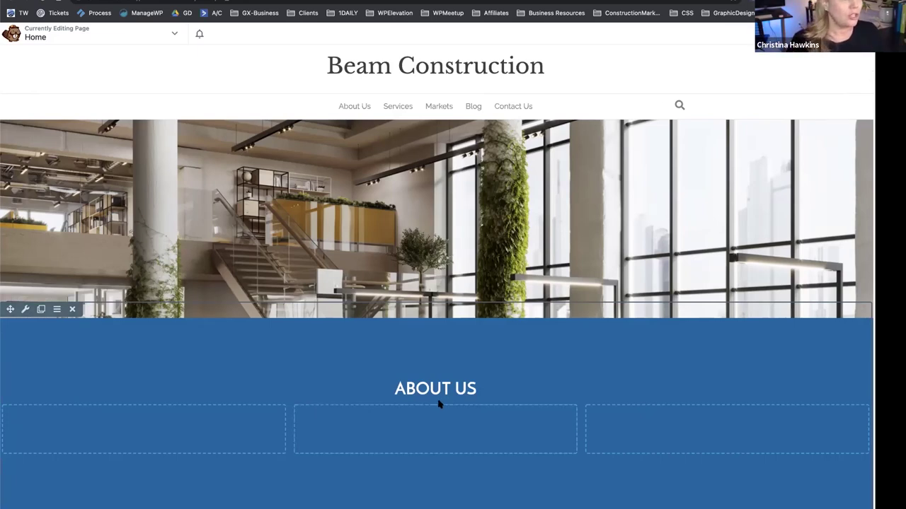
Check the hero row settings, then drop a Video module into the About Us right column.
click(25, 310)
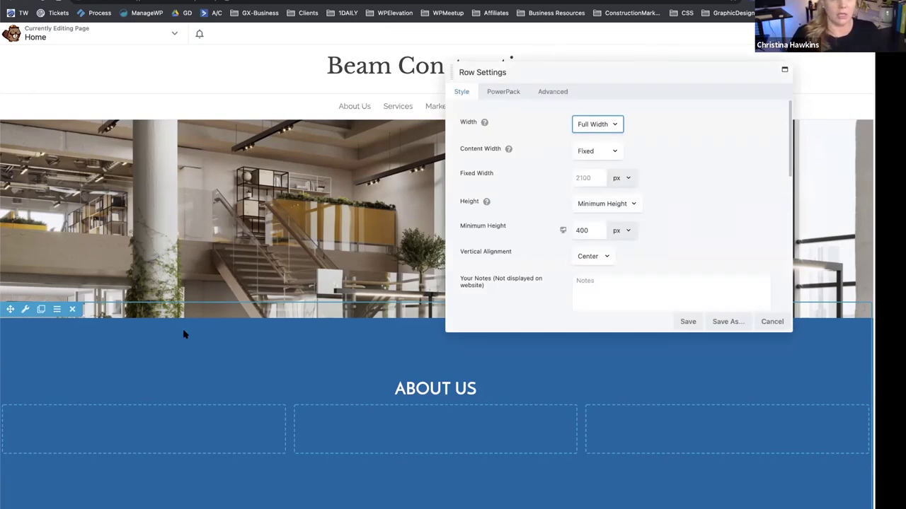
click(773, 321)
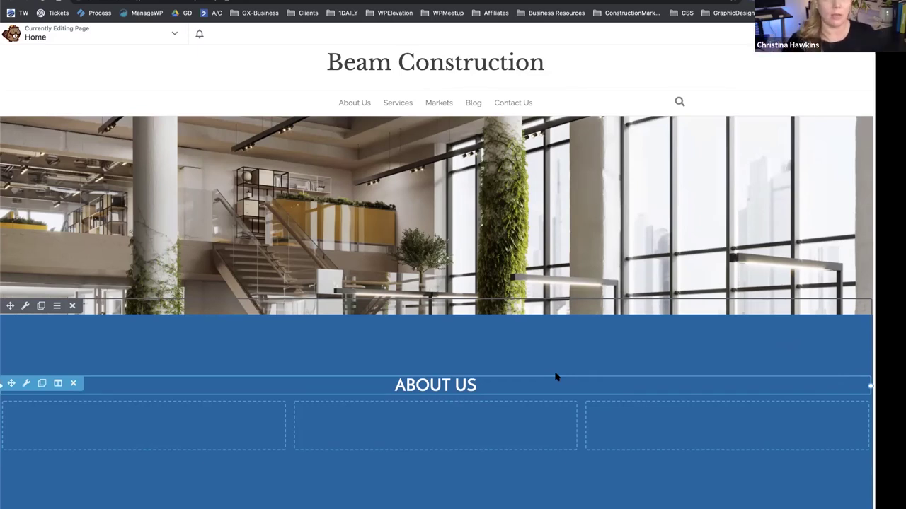
scroll(556, 377, down, 1)
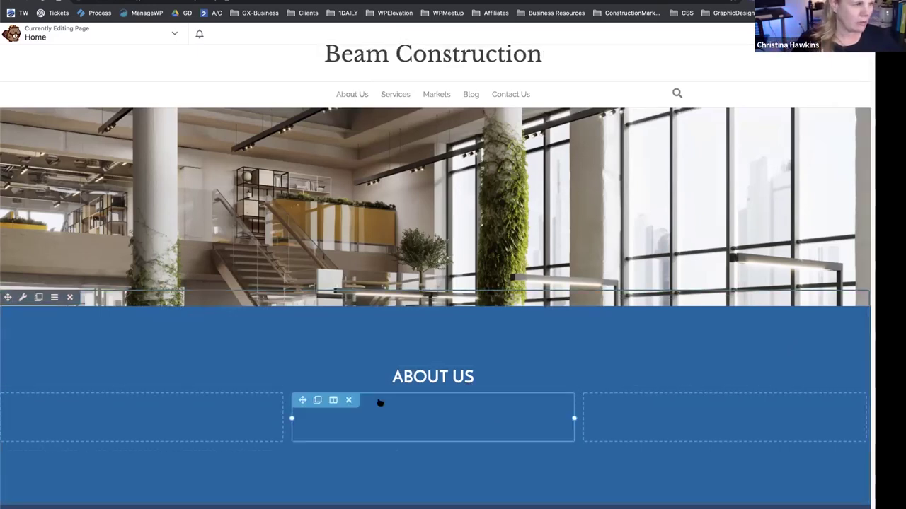
key(j)
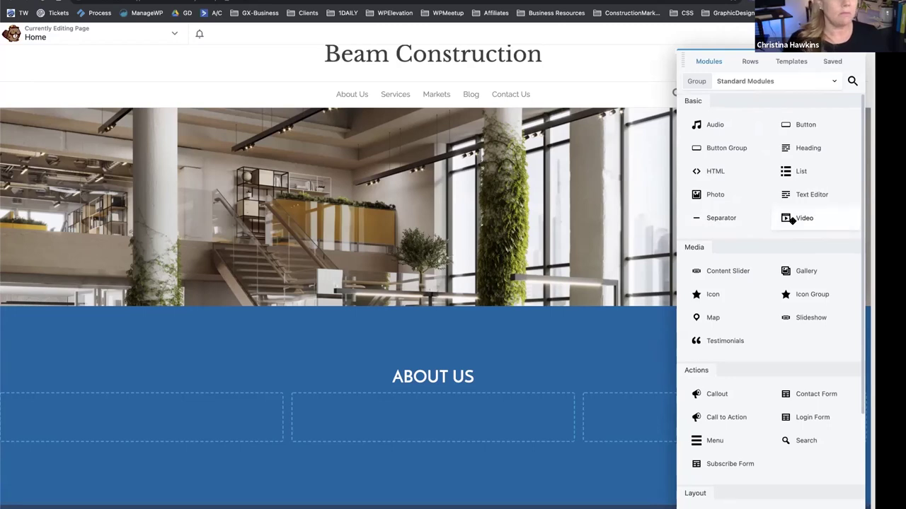
drag(796, 219, 679, 457)
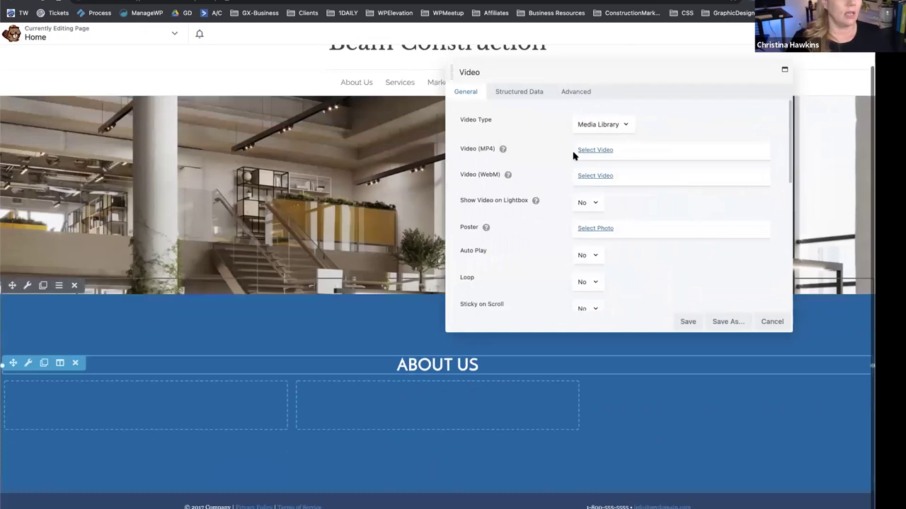
Set the Video module's type to Embed and go to YouTube for the embed code.
click(610, 125)
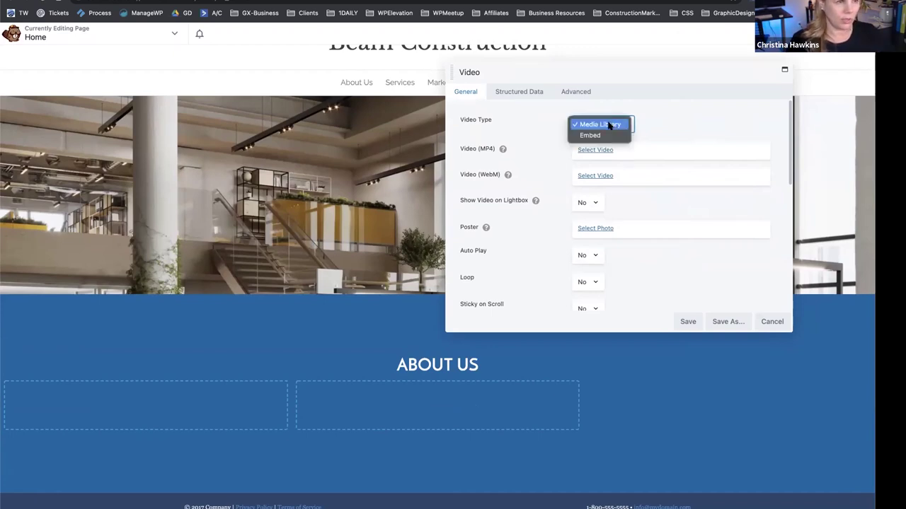
click(607, 135)
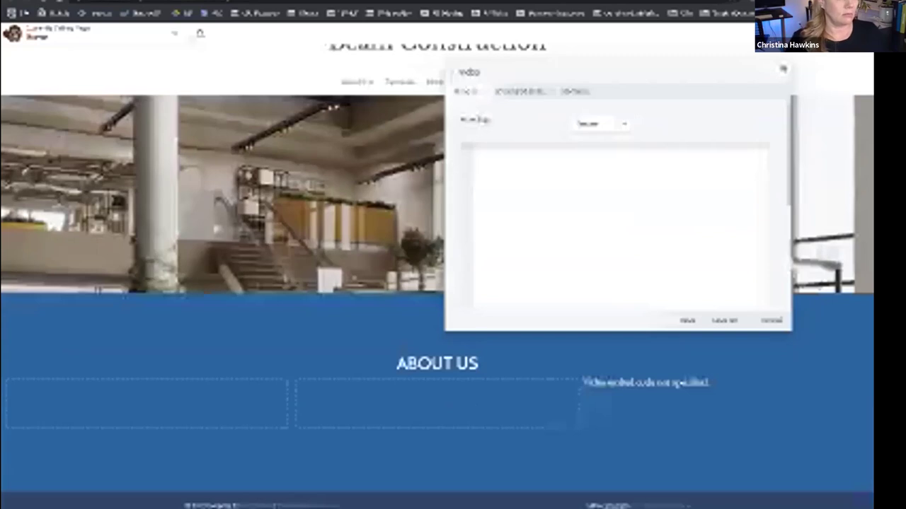
click(698, 214)
key(ctrl+Tab)
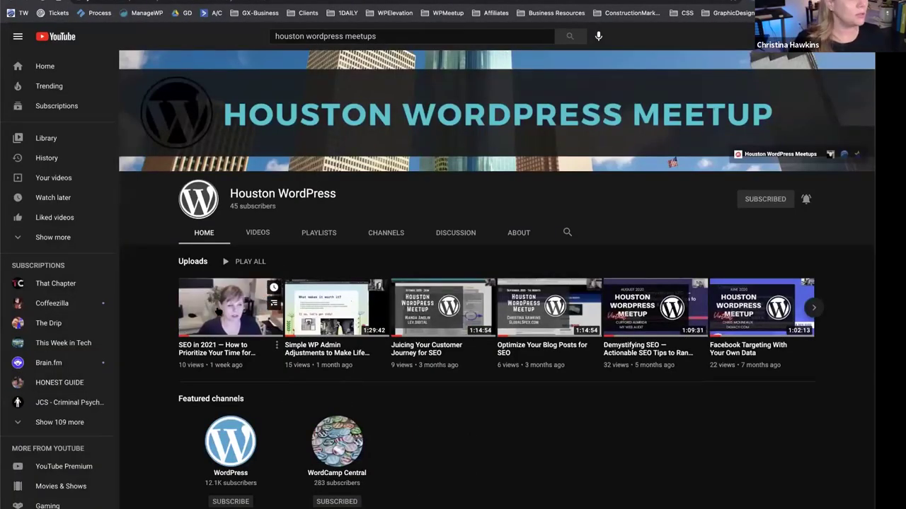
Copy the iframe embed code of the 'Simple WP Admin Adjustments to Make Life Easier' video.
click(315, 325)
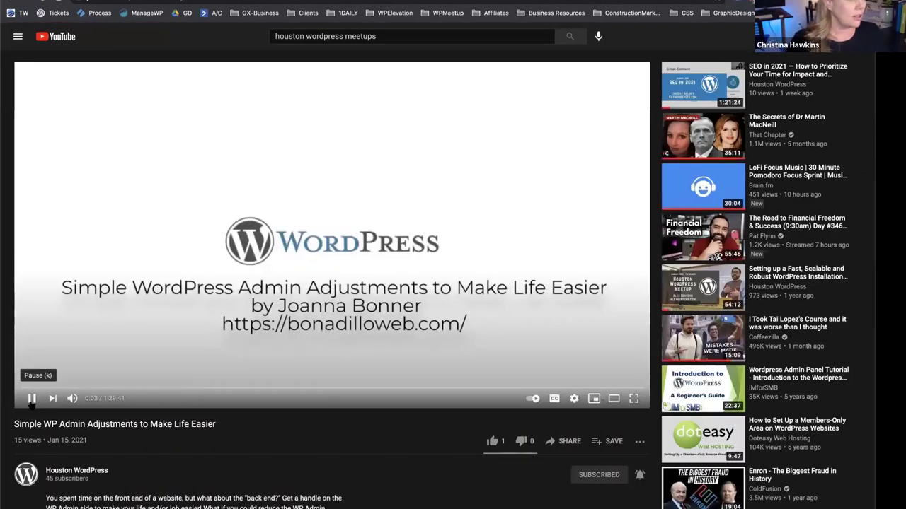
click(32, 398)
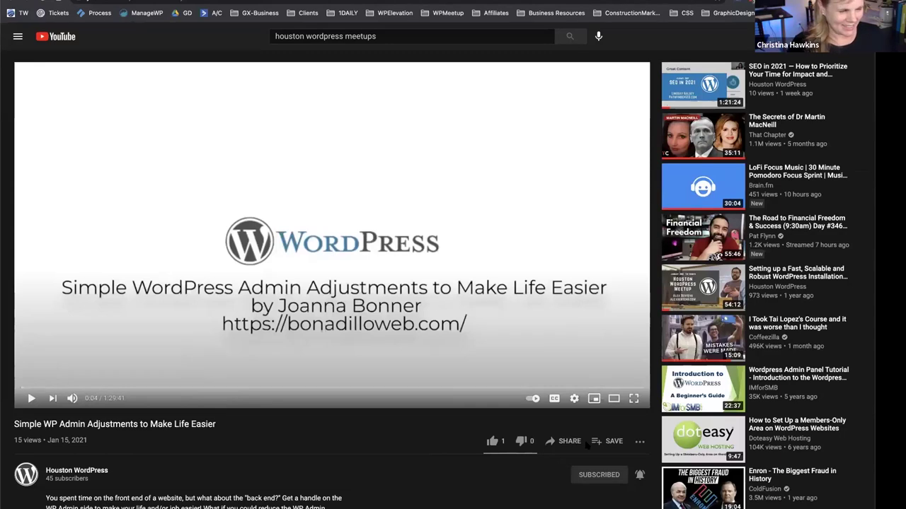
click(563, 442)
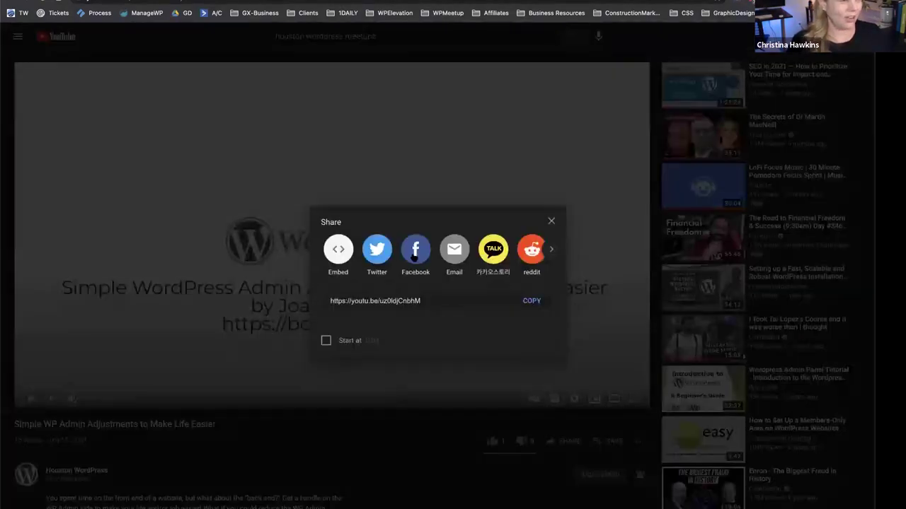
click(337, 253)
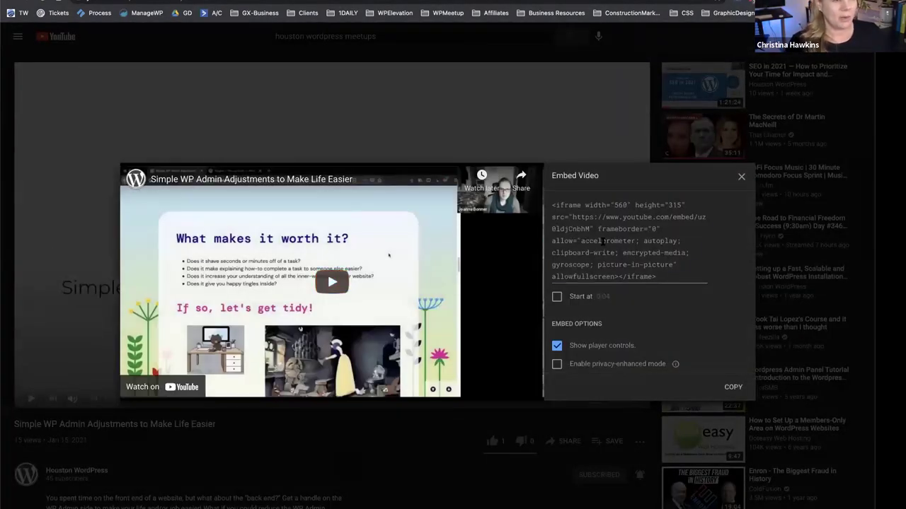
click(611, 245)
key(ctrl+c)
scroll(602, 352, down, 2)
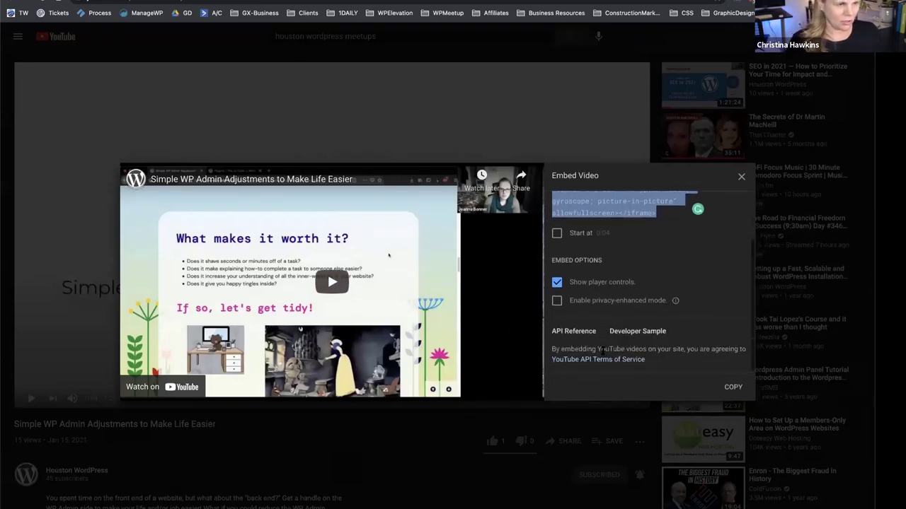
scroll(596, 316, up, 1)
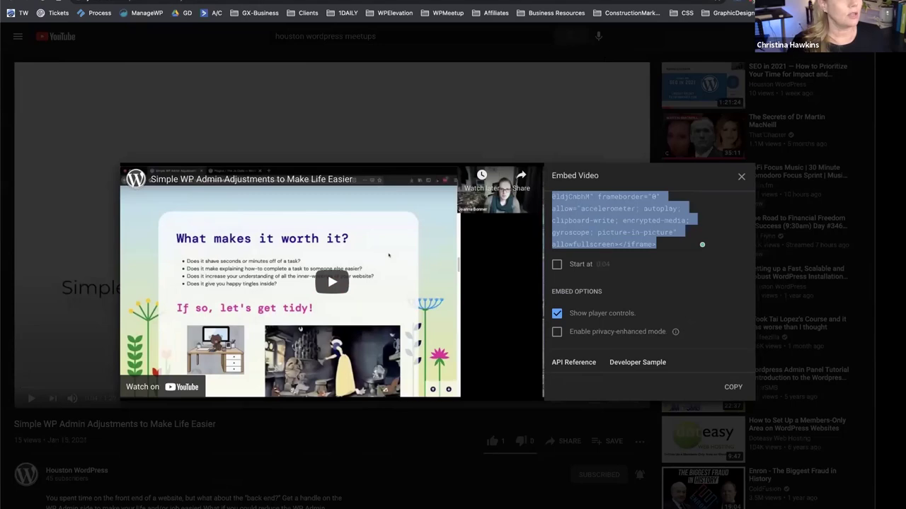
key(ctrl+Tab)
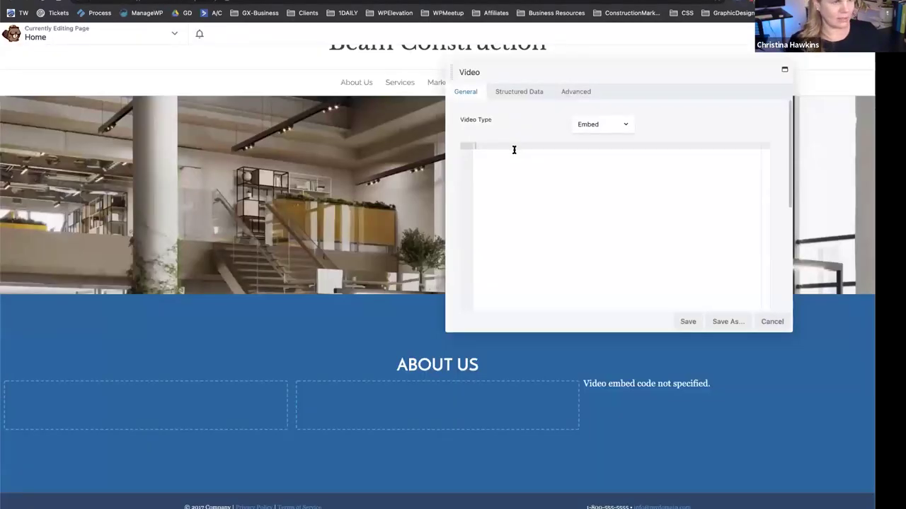
Paste the embed code and save, dismissing the 403 and Wordfence block errors on each attempt.
key(ctrl+v)
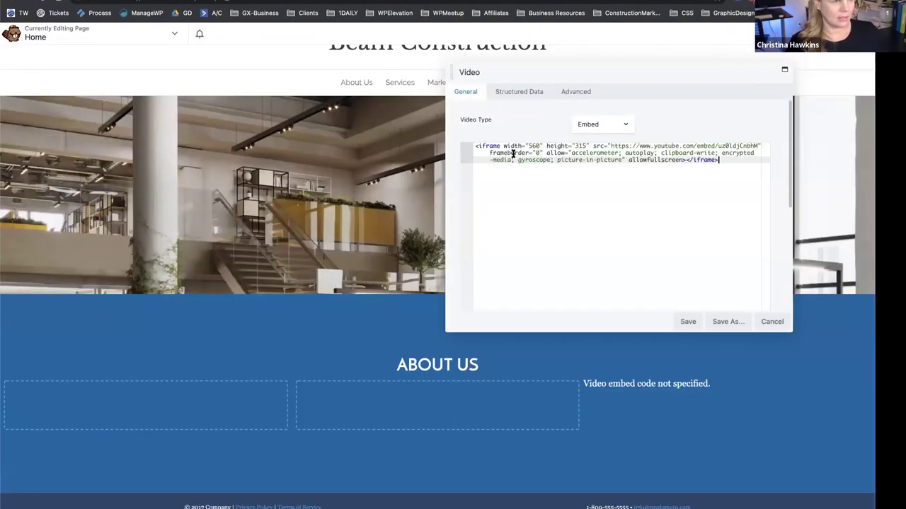
click(686, 321)
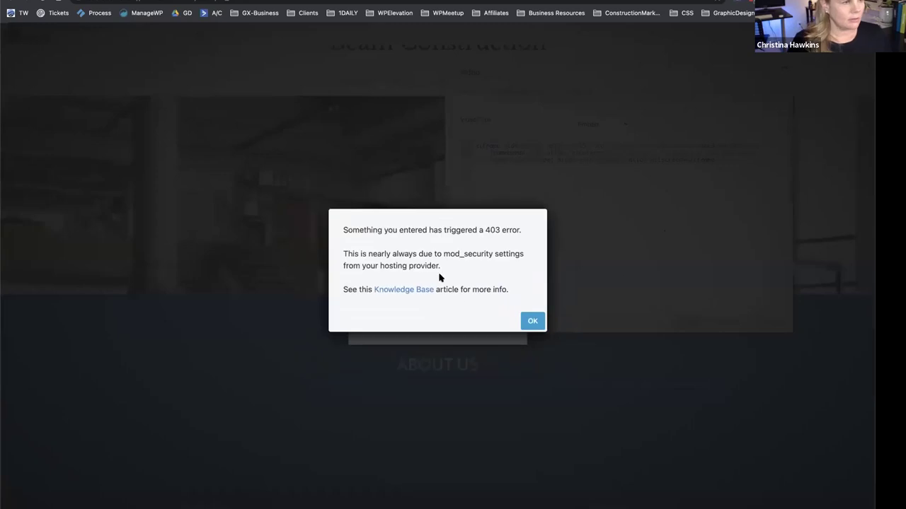
click(530, 321)
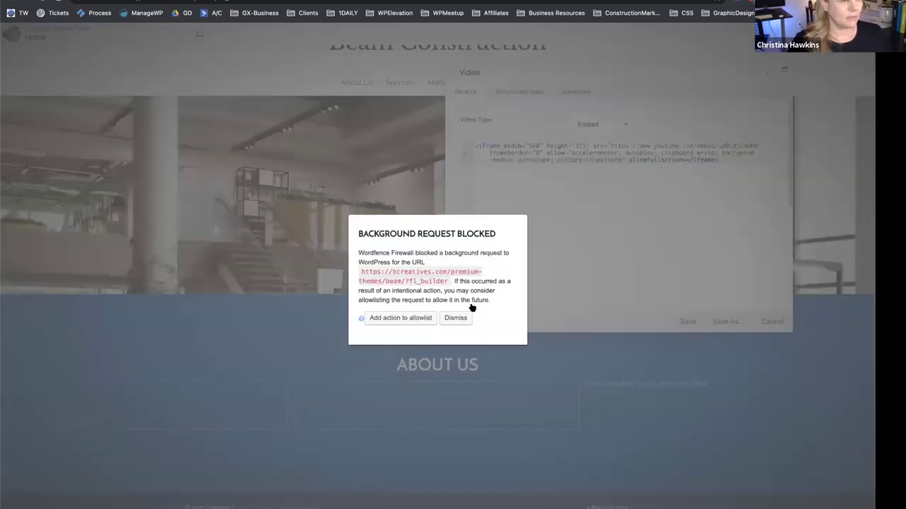
click(699, 305)
click(686, 322)
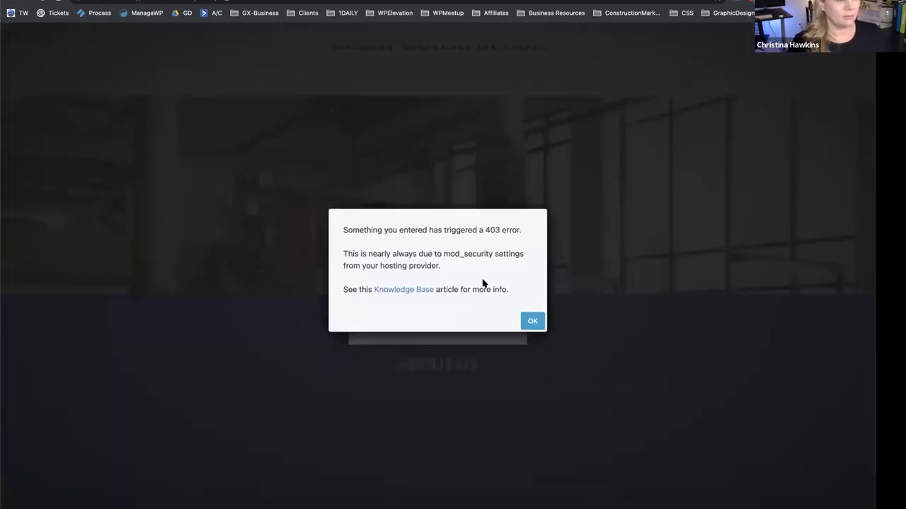
click(532, 322)
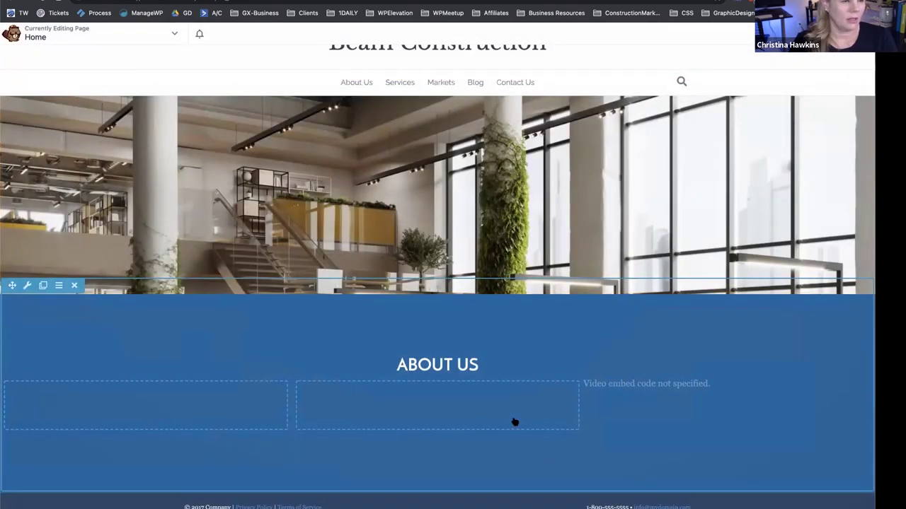
Open and close the middle column's settings without changing anything.
click(514, 422)
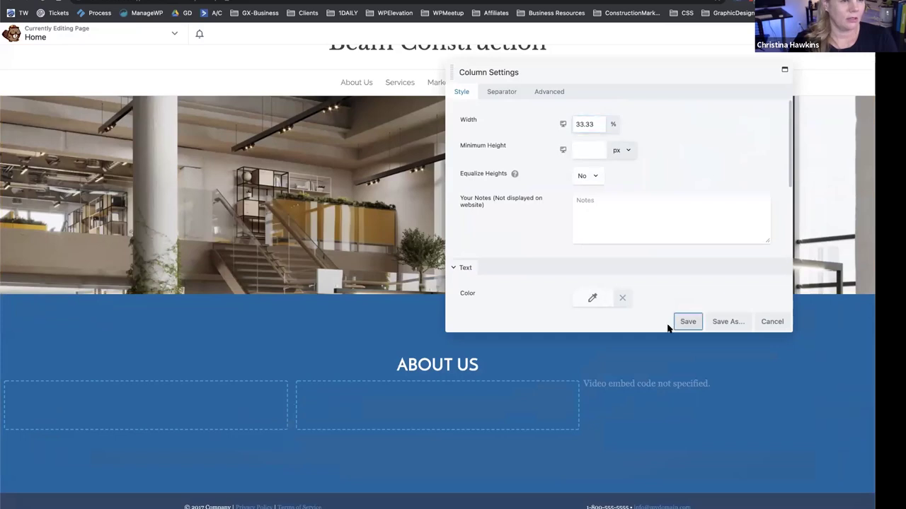
click(681, 322)
click(508, 399)
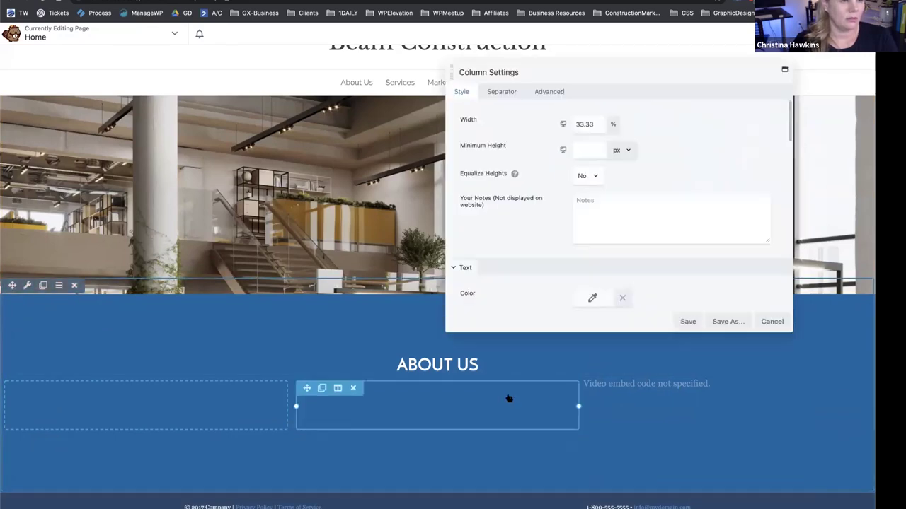
click(769, 322)
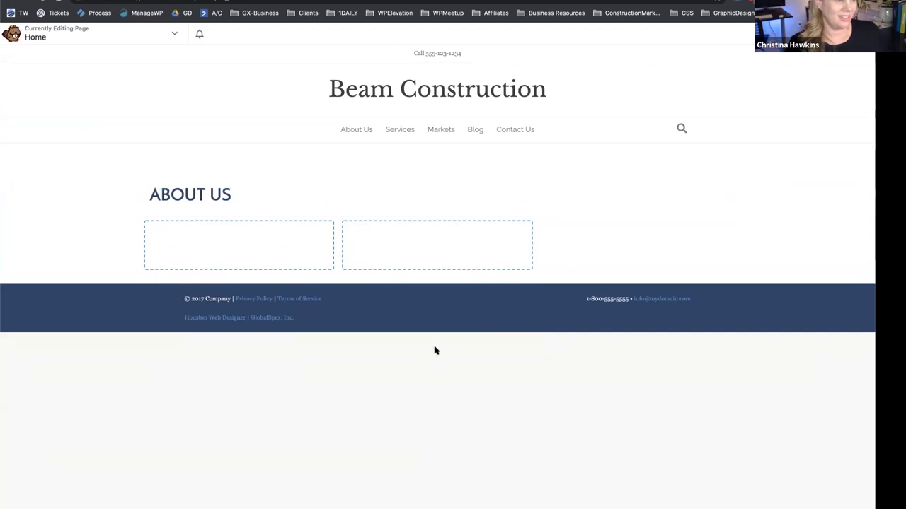
Set the Video module to Embed again, paste the iframe code, clear the 403/Wordfence alerts, save.
click(655, 224)
click(602, 125)
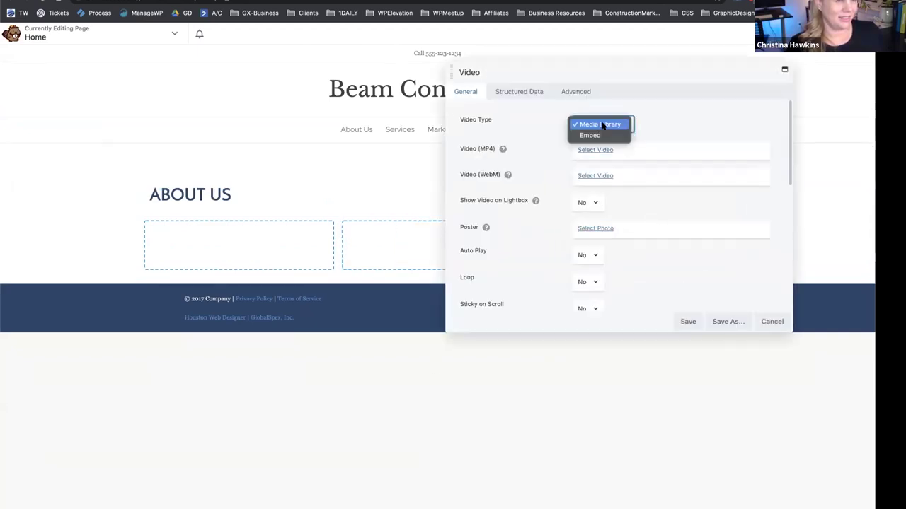
click(592, 135)
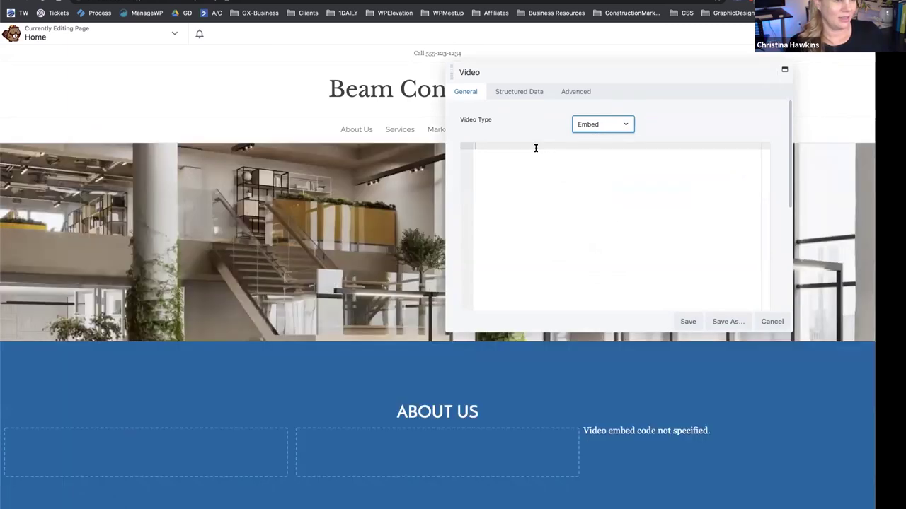
click(536, 148)
key(ctrl+v)
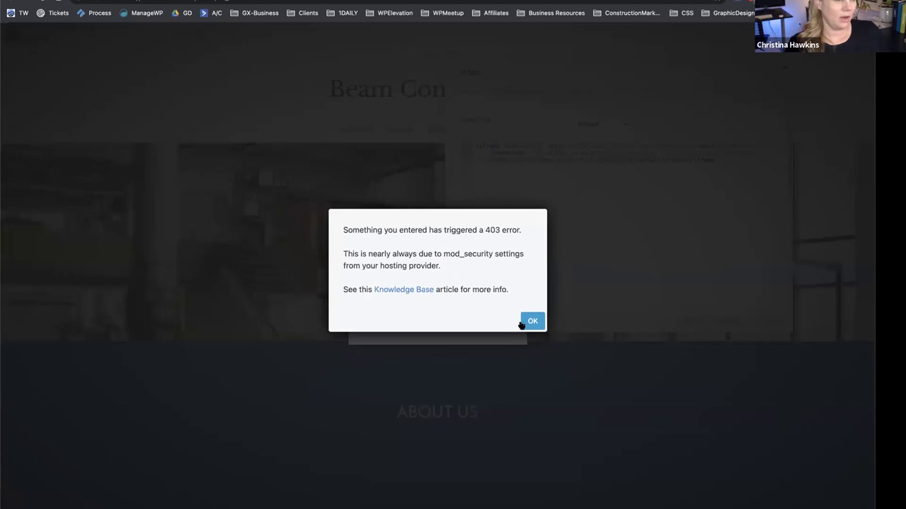
click(528, 326)
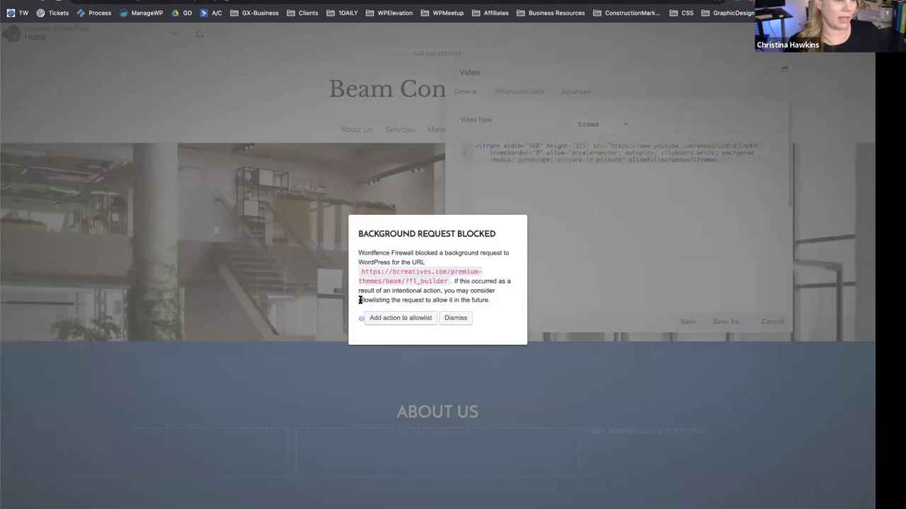
click(456, 317)
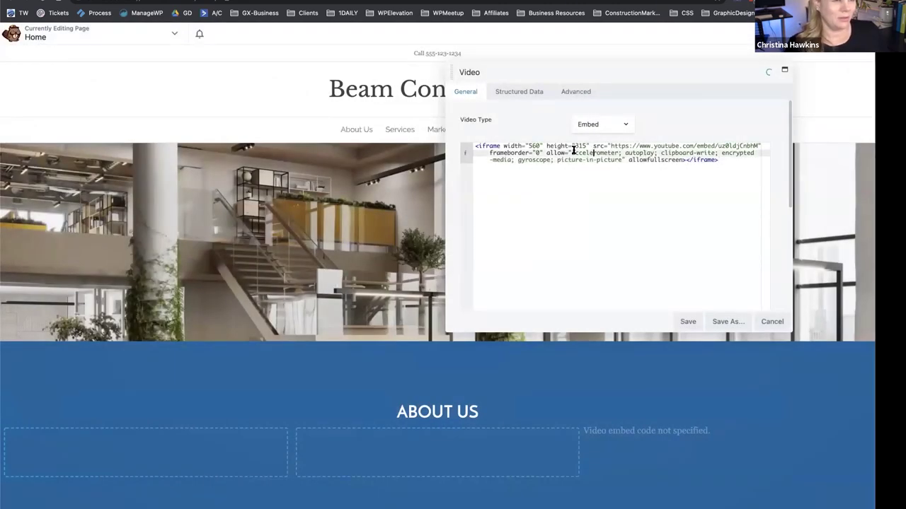
click(688, 319)
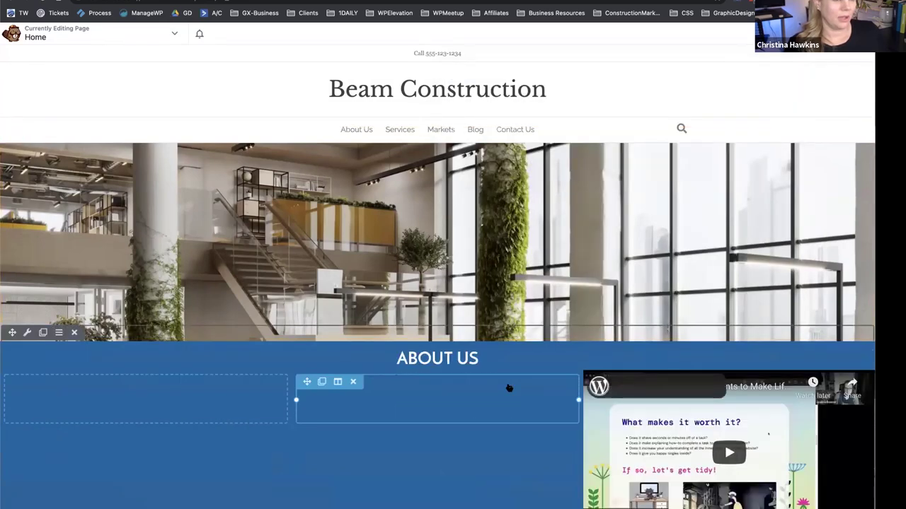
Delete the empty middle column from the About Us row.
scroll(509, 388, down, 1)
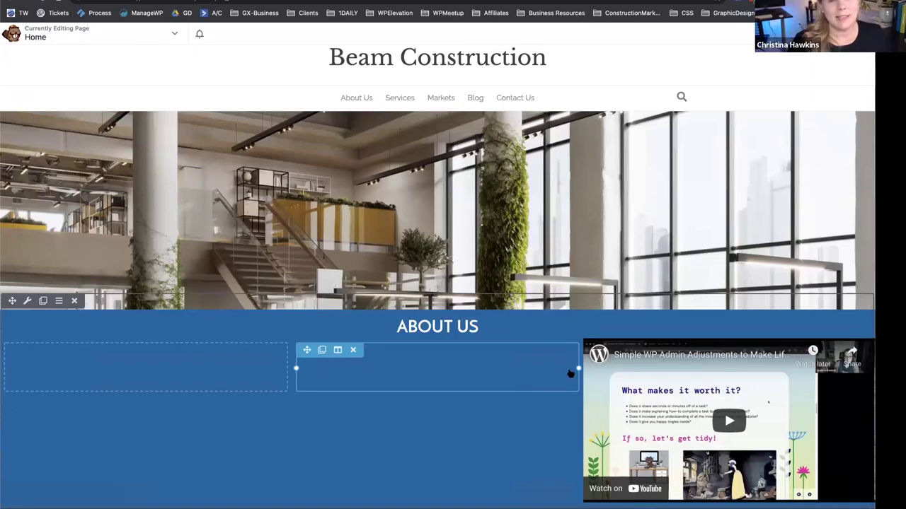
scroll(441, 386, down, 1)
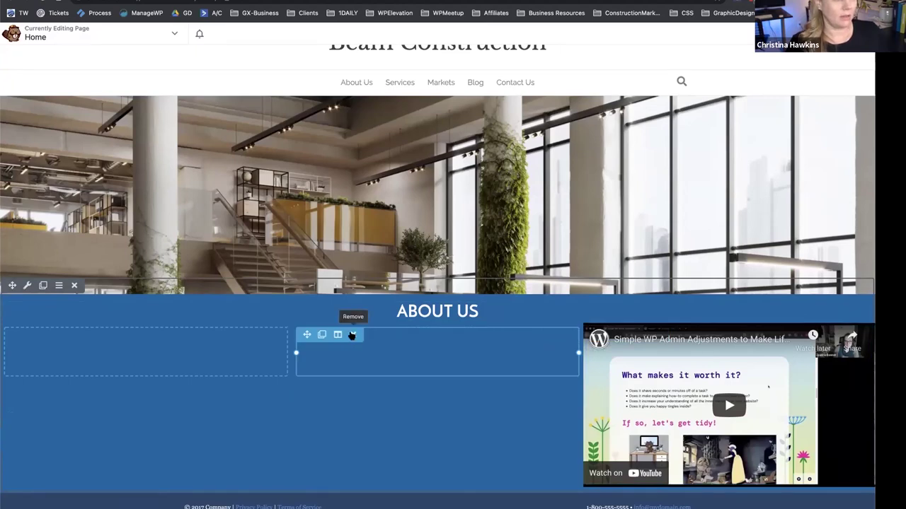
click(353, 334)
scroll(394, 343, down, 3)
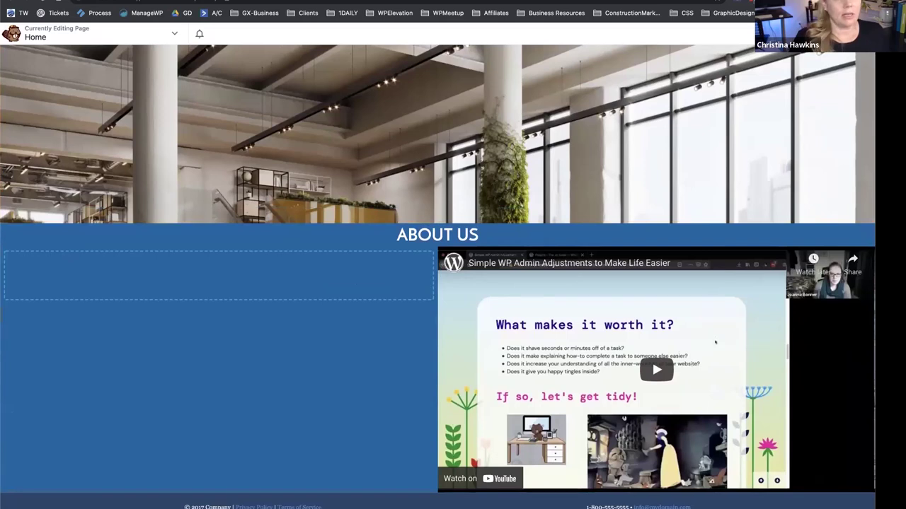
Add a Text module to the left column holding the pasted 'For nearly a century…' paragraph.
click(878, 33)
drag(763, 194, 307, 360)
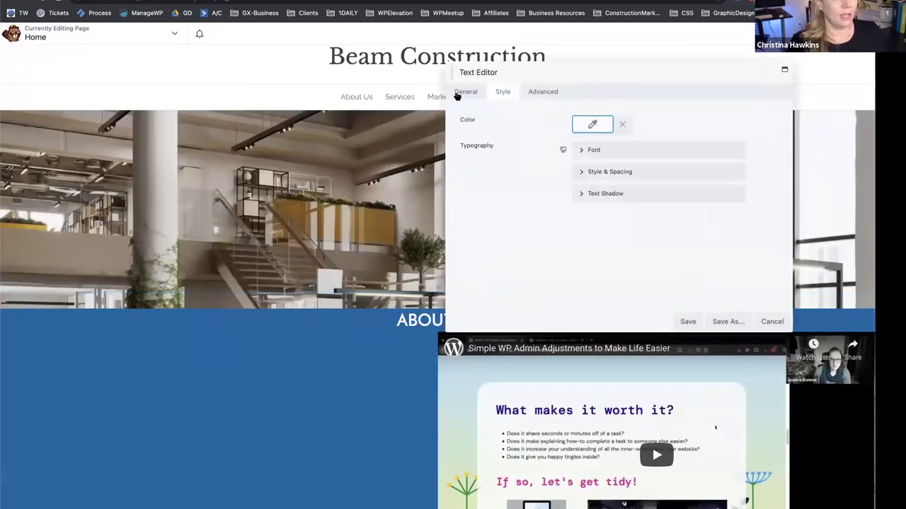
click(457, 96)
click(387, 263)
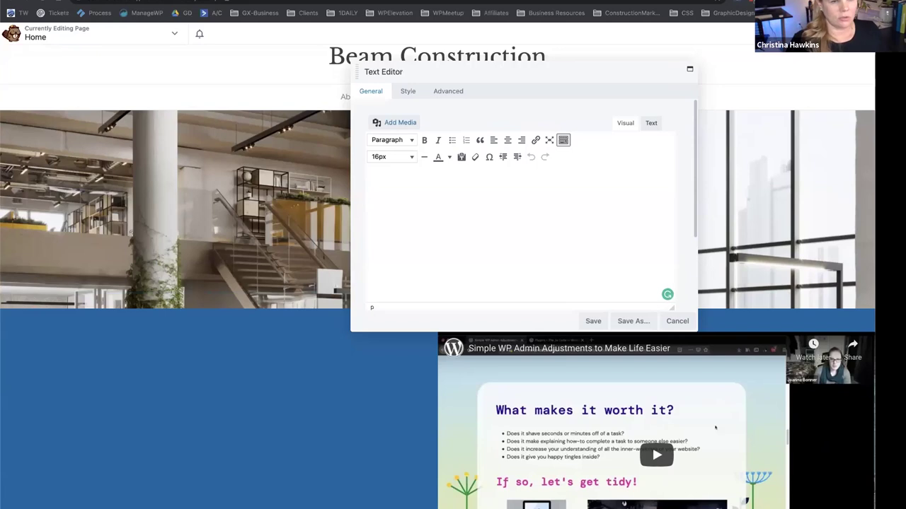
text(For nearly a century The Albert M. Higley Co. has looked beyond the bricks and mortar of our projects, to better understand the needs, goals, and visions of our clients. We understand that the buildings we build are not an end unto themselves, but rather just a part of helping you better achieve your mission. From advanced hospitals to state-of-the-art learning environments, we are your dedicated construction partner, committed not just to helping you to build your project, but helping you reach your goals.)
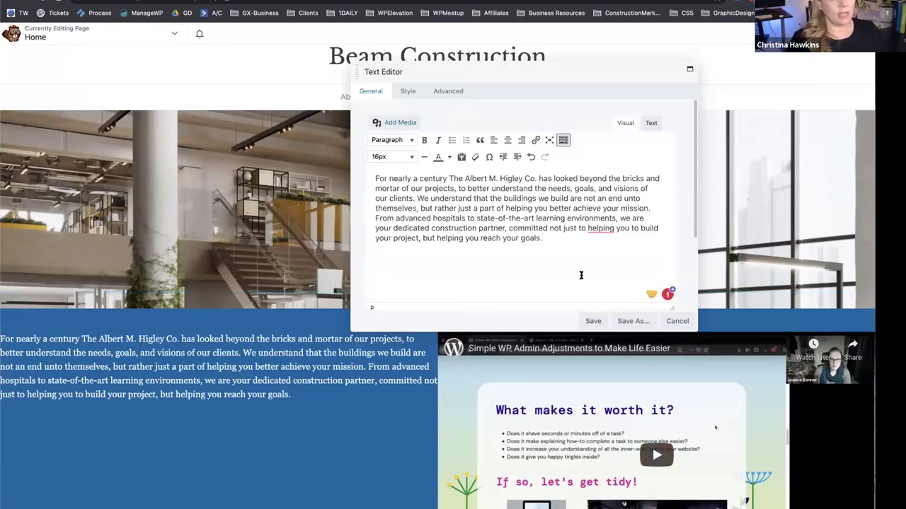
click(593, 321)
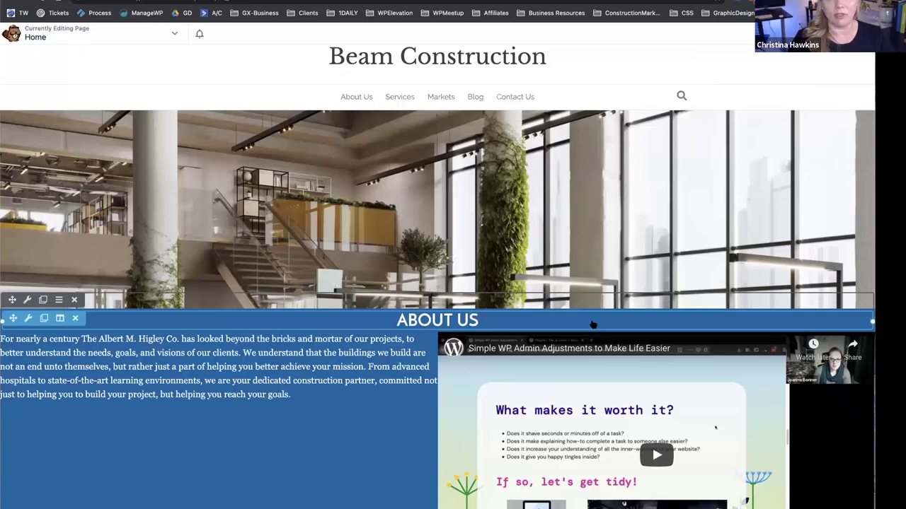
Set the About Us row's padding to 30 px on all sides.
scroll(475, 342, down, 3)
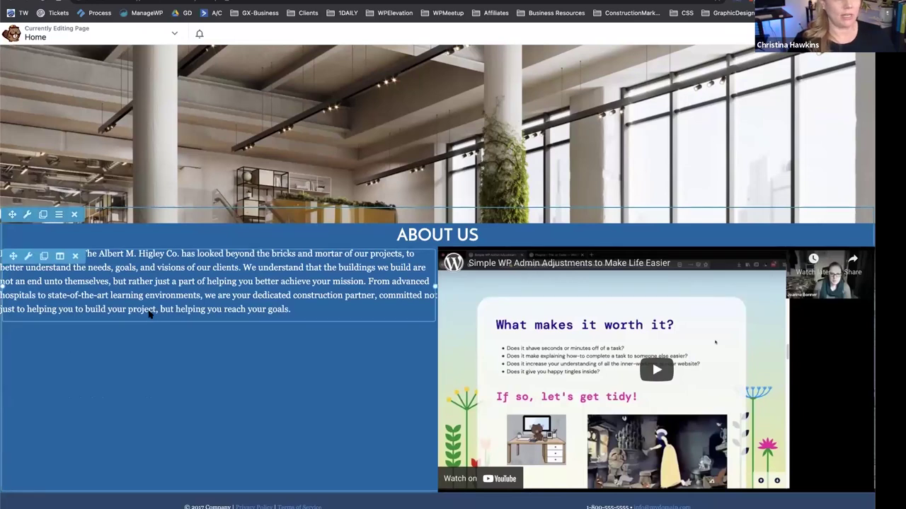
click(27, 215)
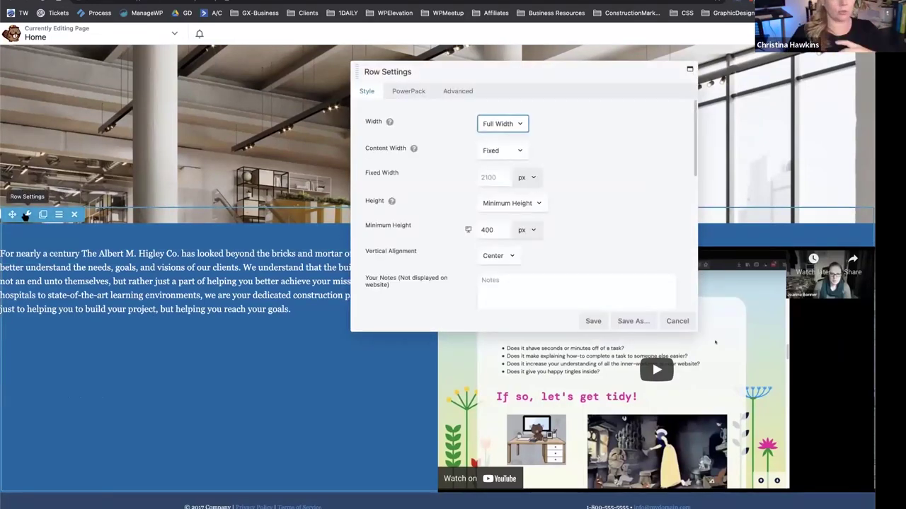
click(457, 91)
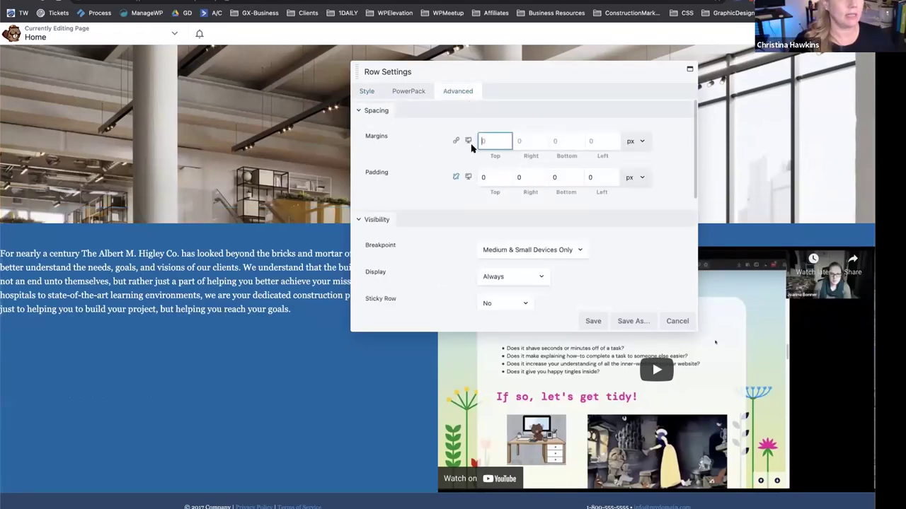
click(486, 182)
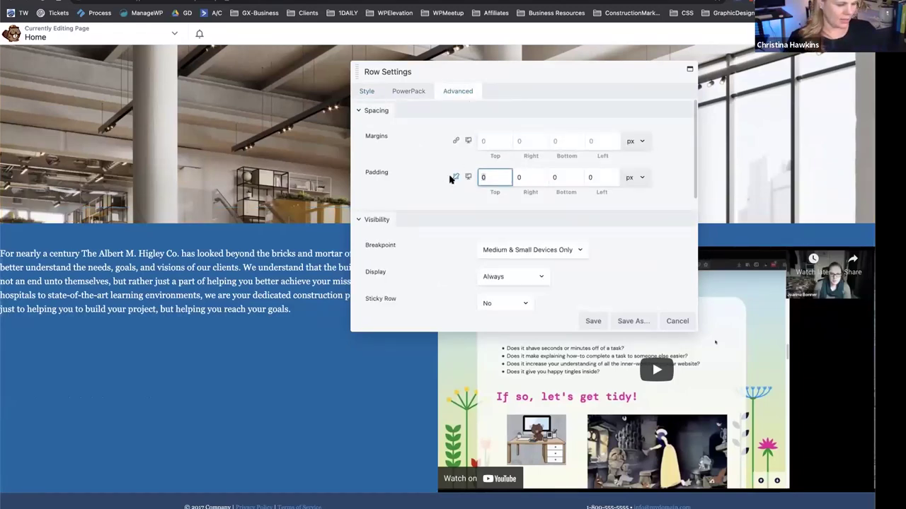
text(30)
click(456, 177)
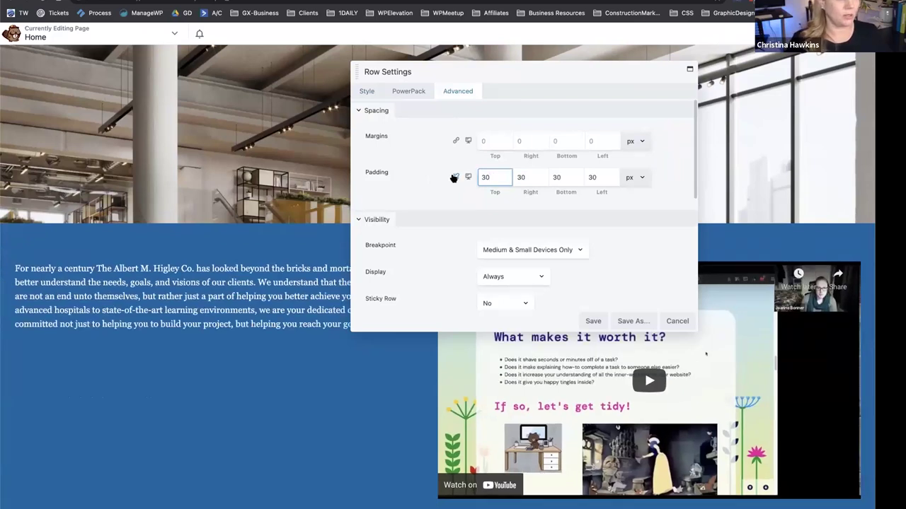
drag(504, 72, 291, 177)
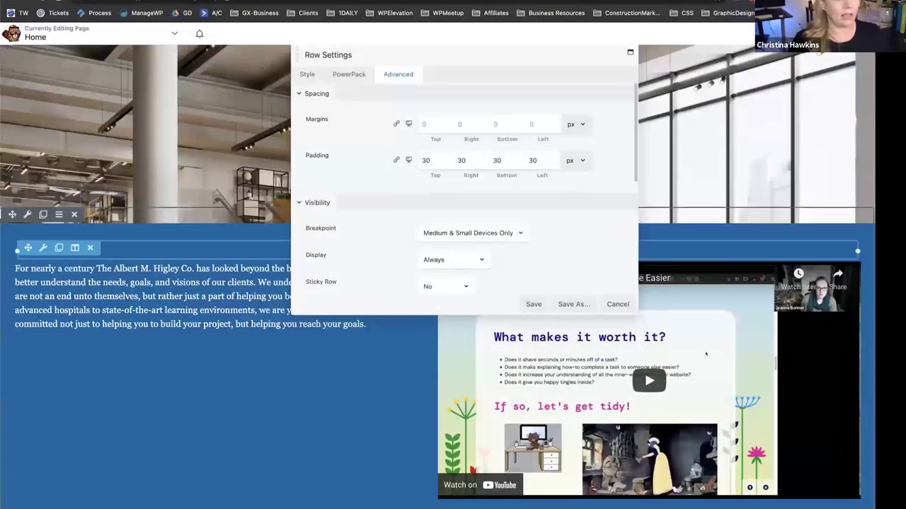
Change the row padding to 90 px on all four sides and save.
click(424, 160)
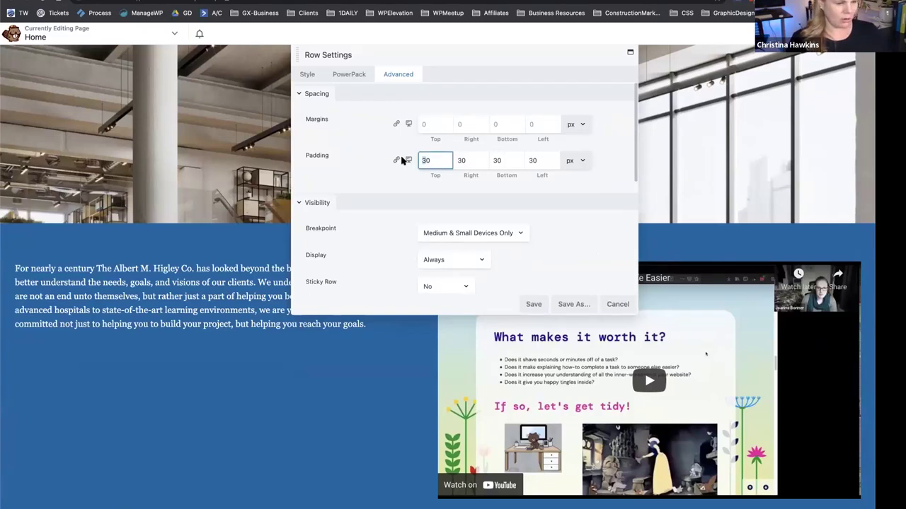
key(BackSpace)
text(9)
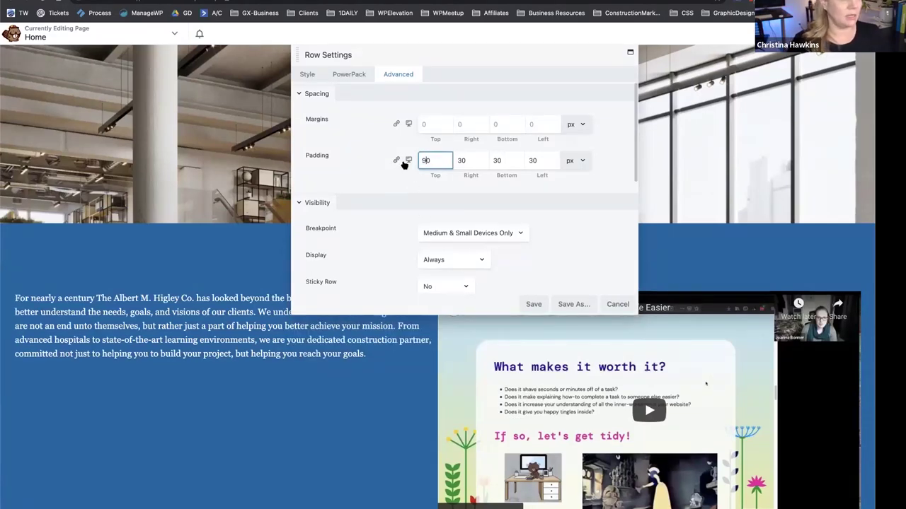
click(395, 162)
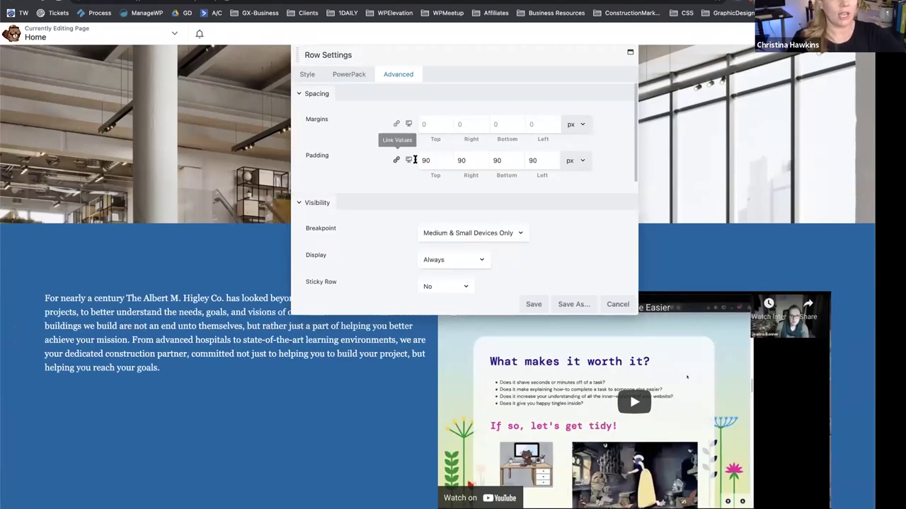
click(454, 161)
key(Delete)
text(6)
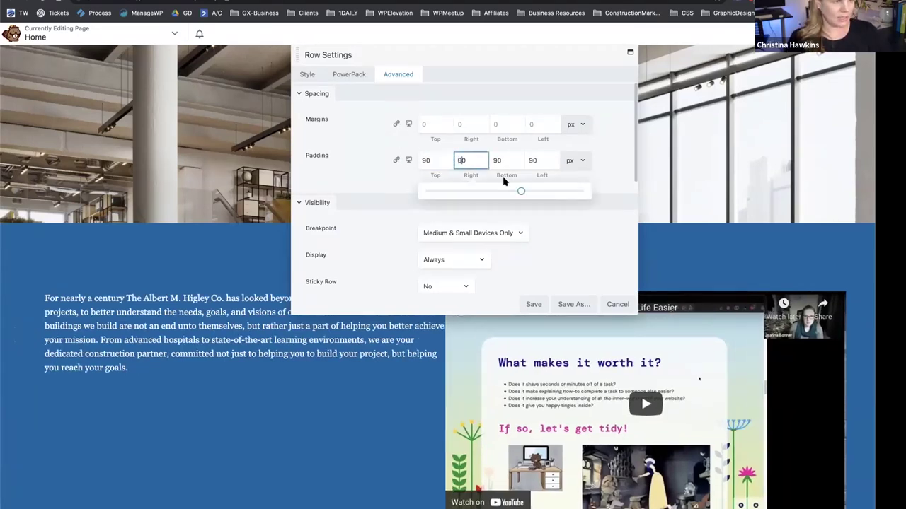
click(496, 160)
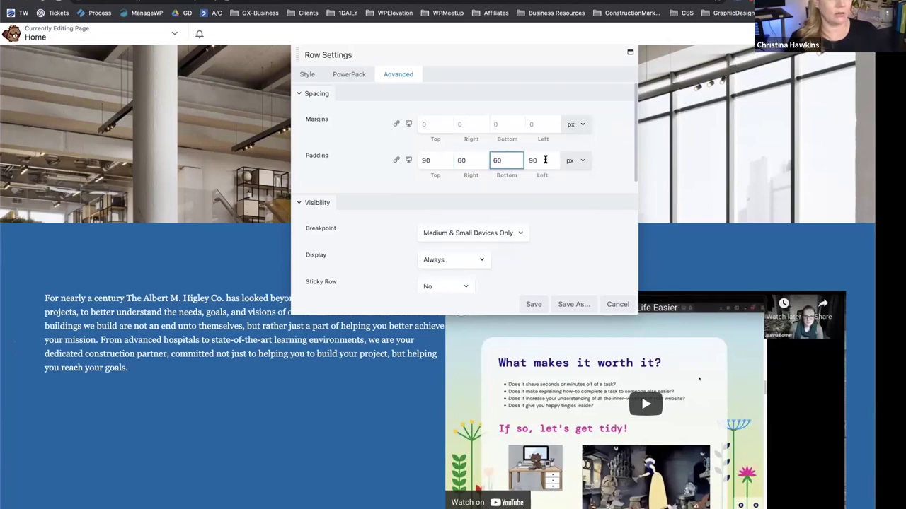
click(397, 161)
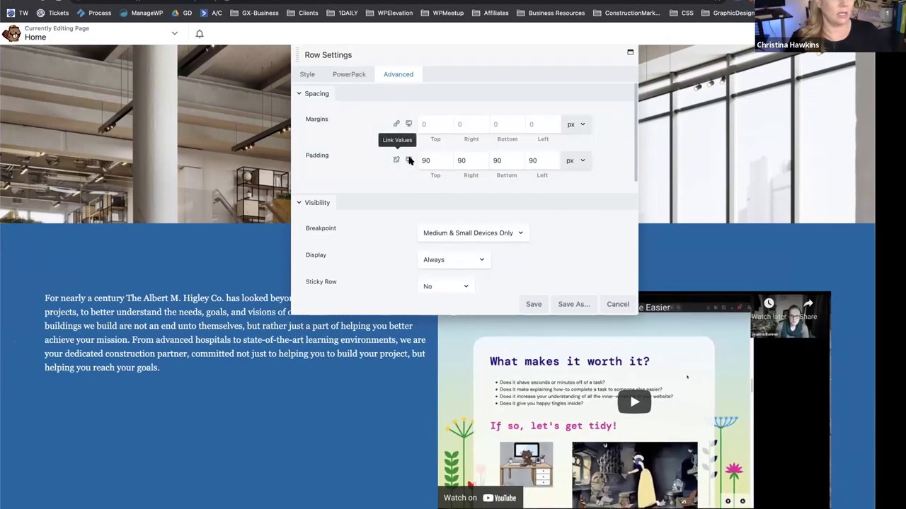
scroll(440, 247, down, 4)
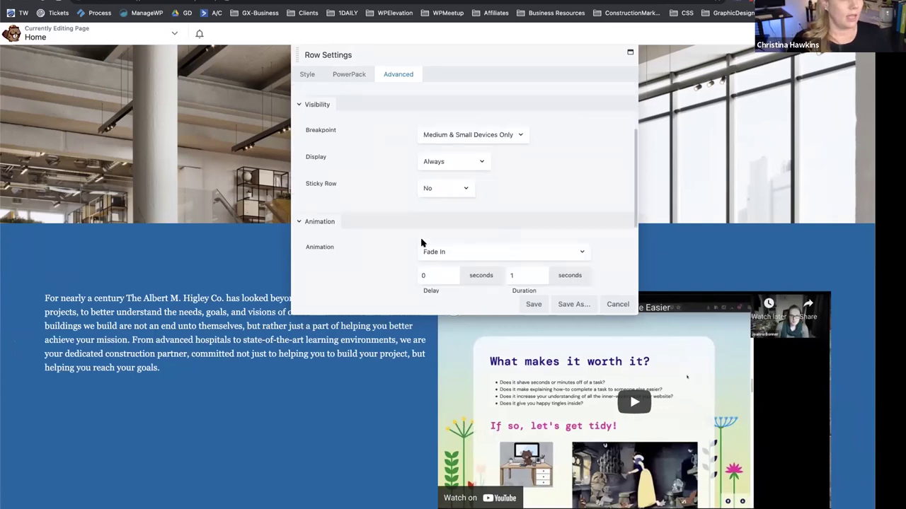
click(532, 305)
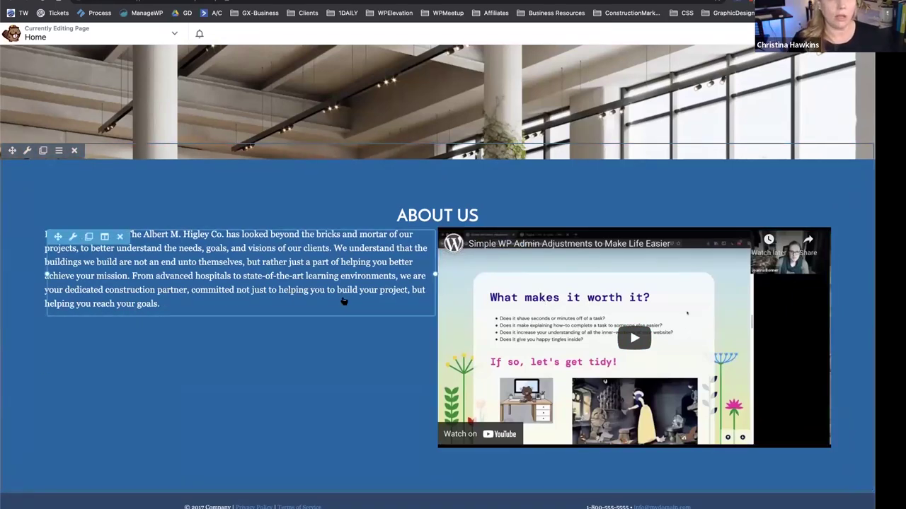
Enter 80 as the About Us text column's right padding.
click(105, 238)
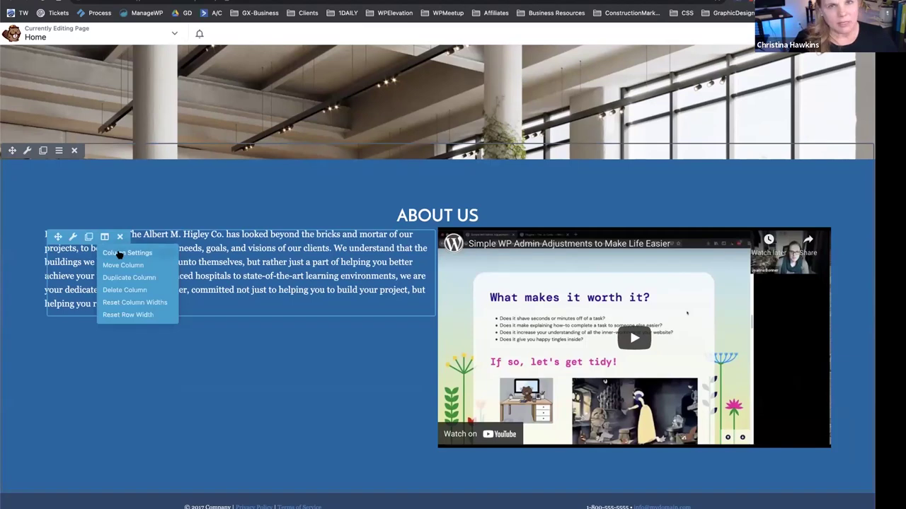
click(122, 255)
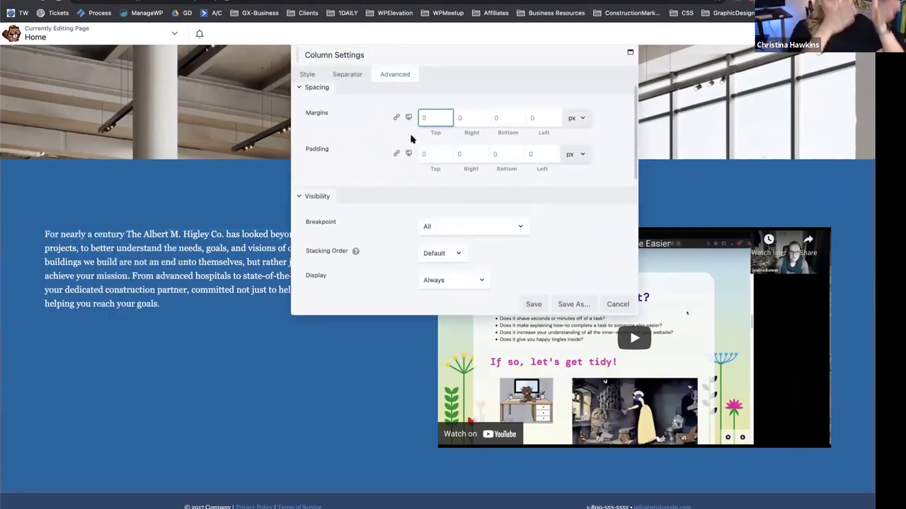
click(460, 152)
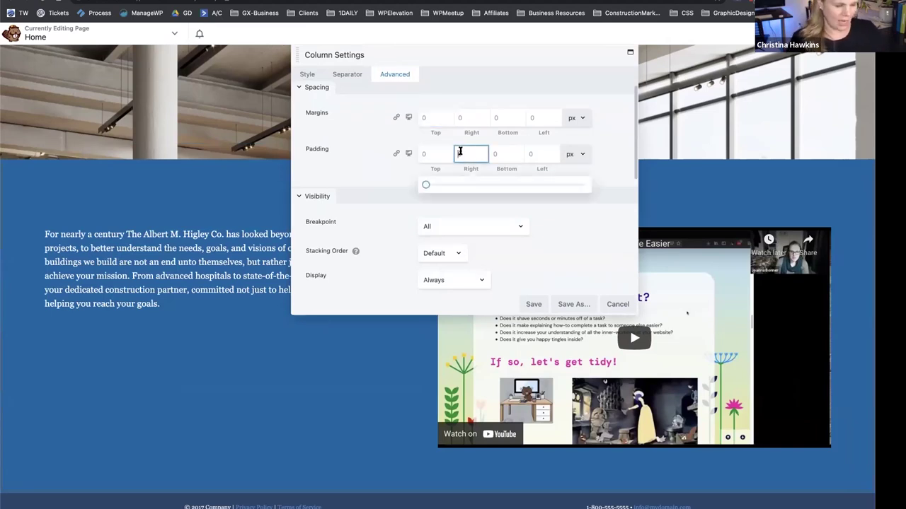
text(80)
drag(468, 58, 474, 302)
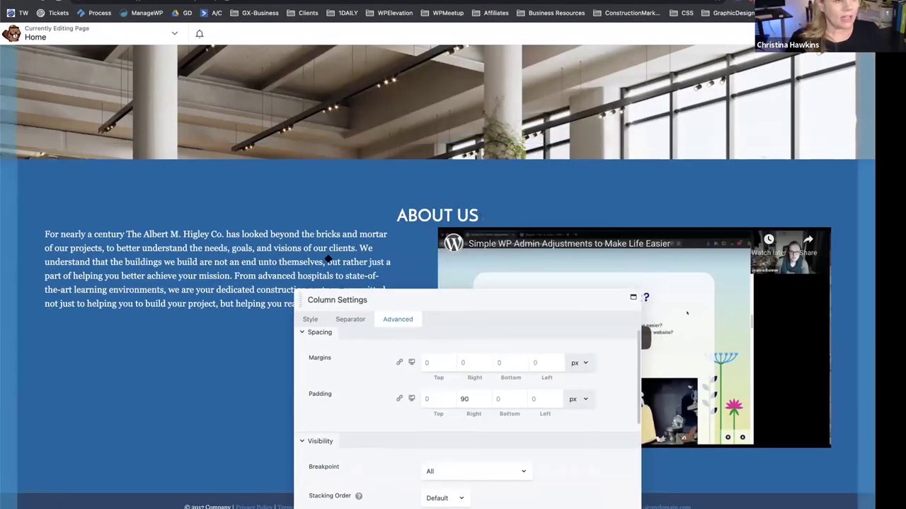
drag(487, 299, 251, 228)
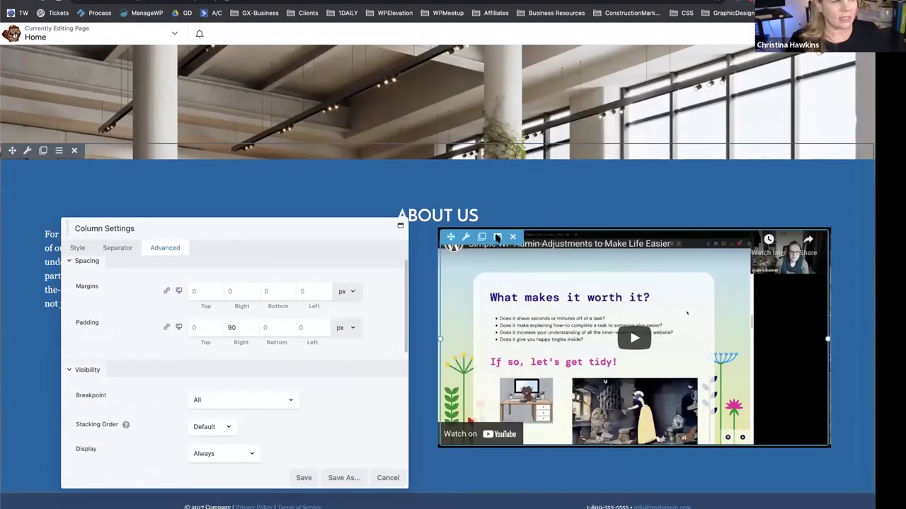
Give the video column 90 px left, right and top padding.
click(498, 238)
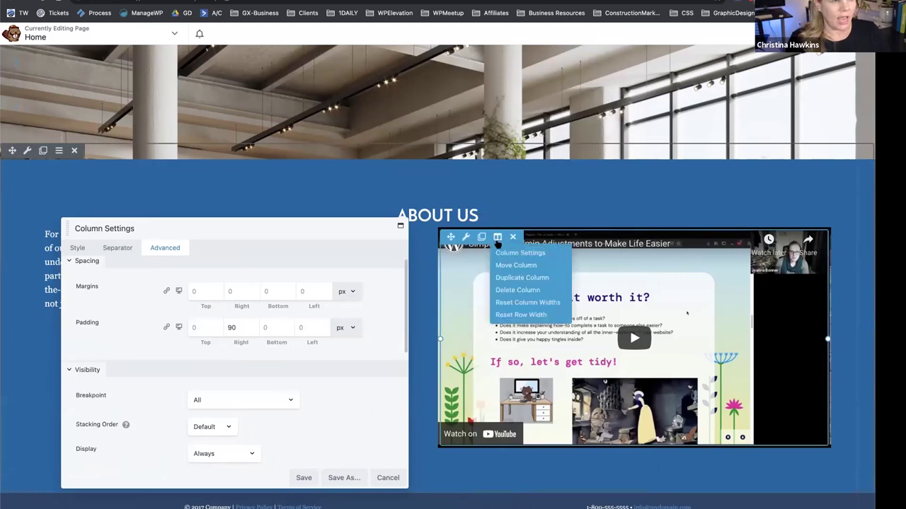
click(511, 253)
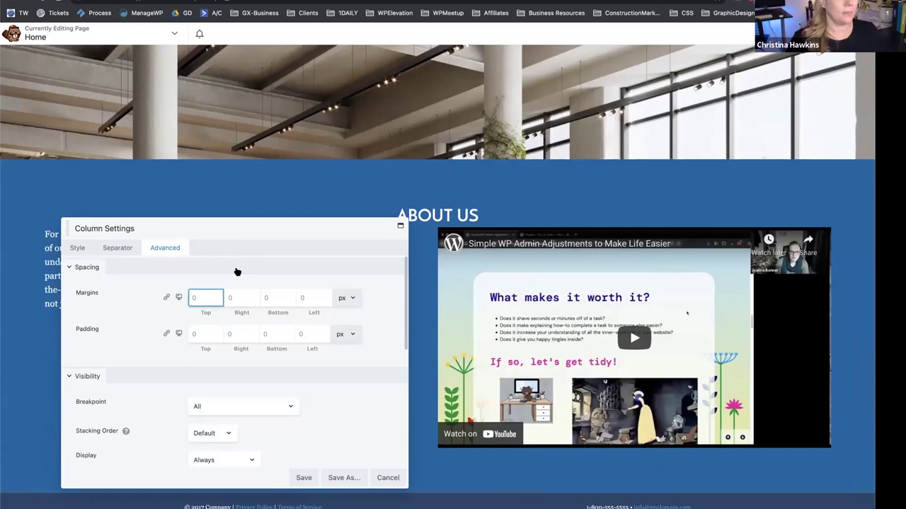
click(303, 336)
text(90)
click(232, 337)
text(90)
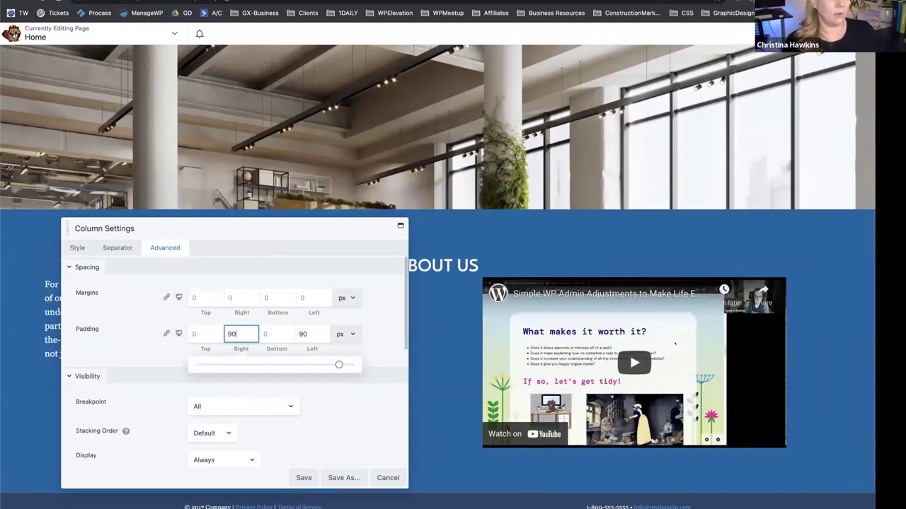
drag(329, 239, 346, 115)
click(211, 213)
text(90)
drag(293, 112, 521, 131)
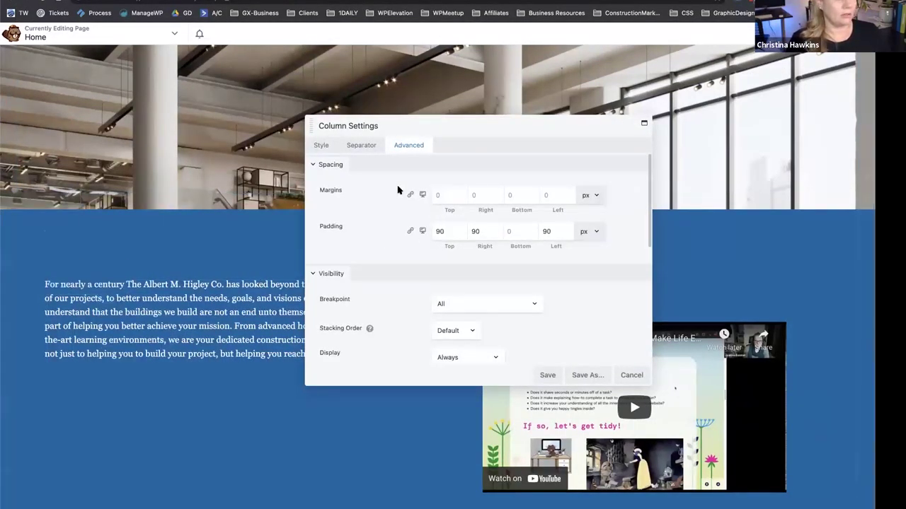
Set the text column's top padding to 60 and save.
click(106, 301)
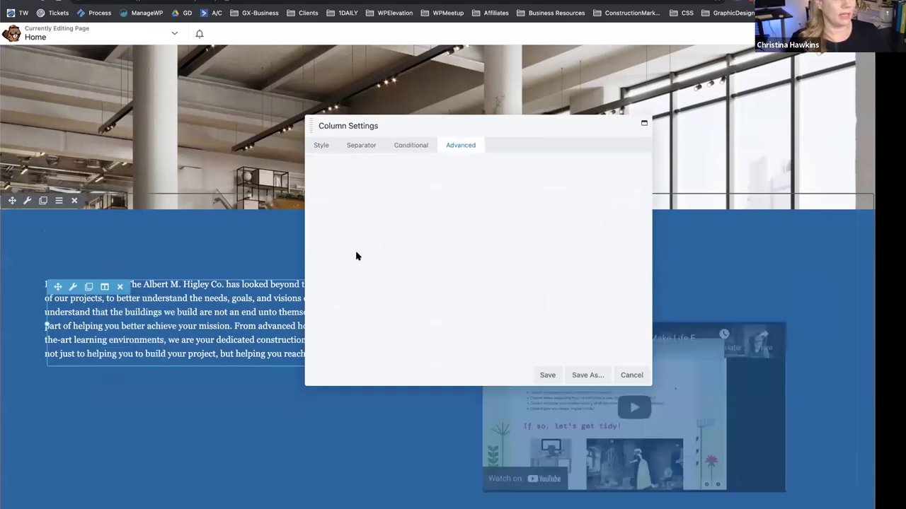
click(413, 231)
text(60)
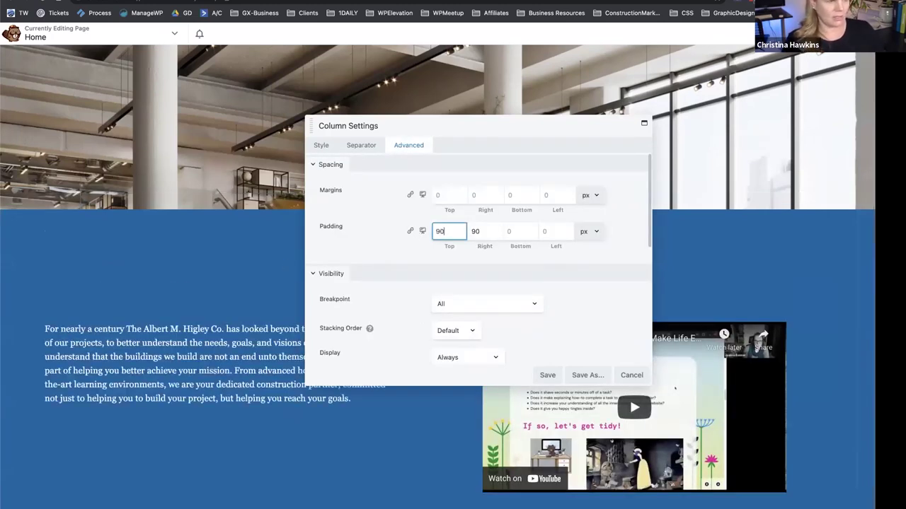
click(546, 375)
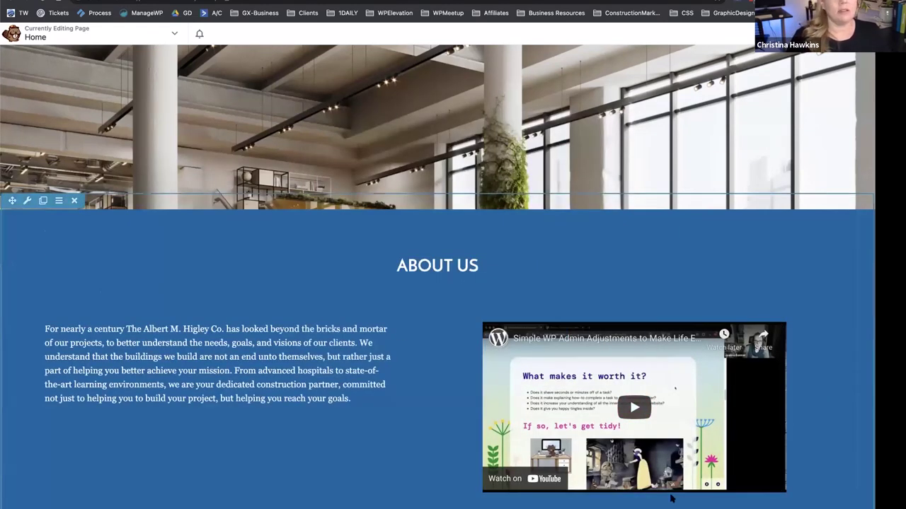
Swap the modules so the video sits in the left column and the text in the right.
scroll(460, 403, down, 1)
scroll(460, 403, down, 2)
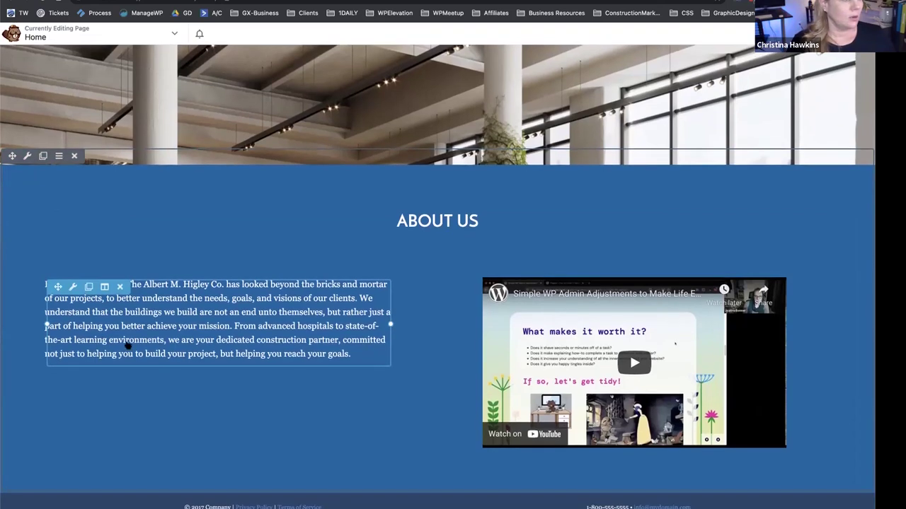
drag(202, 295, 193, 298)
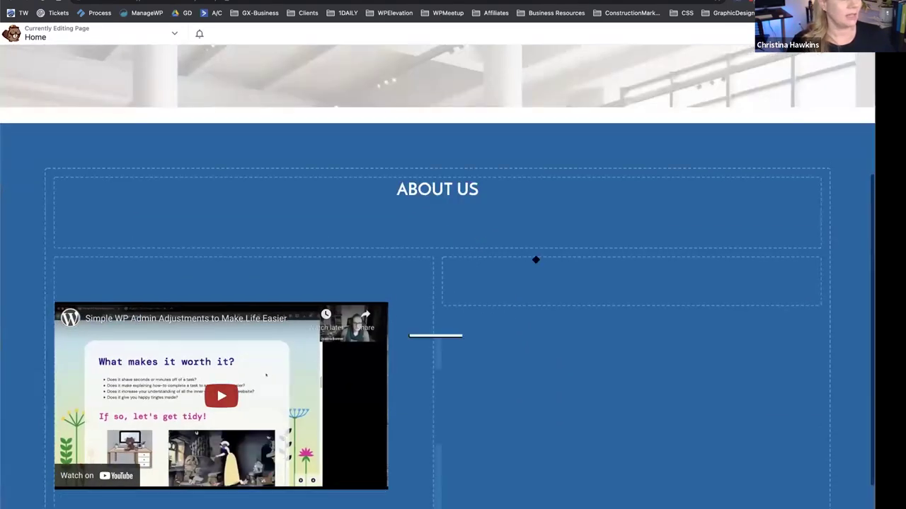
drag(535, 259, 546, 269)
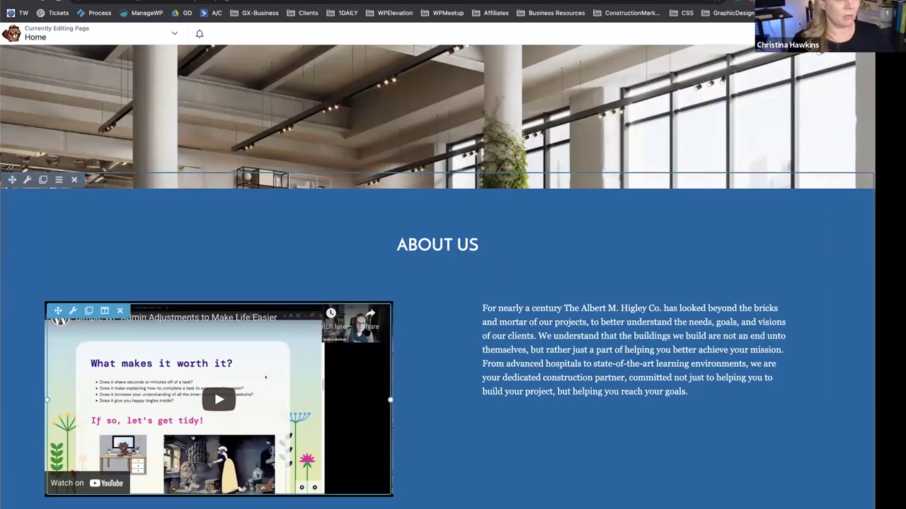
Set the video column's padding to 0 right and 90 left, then save.
click(107, 326)
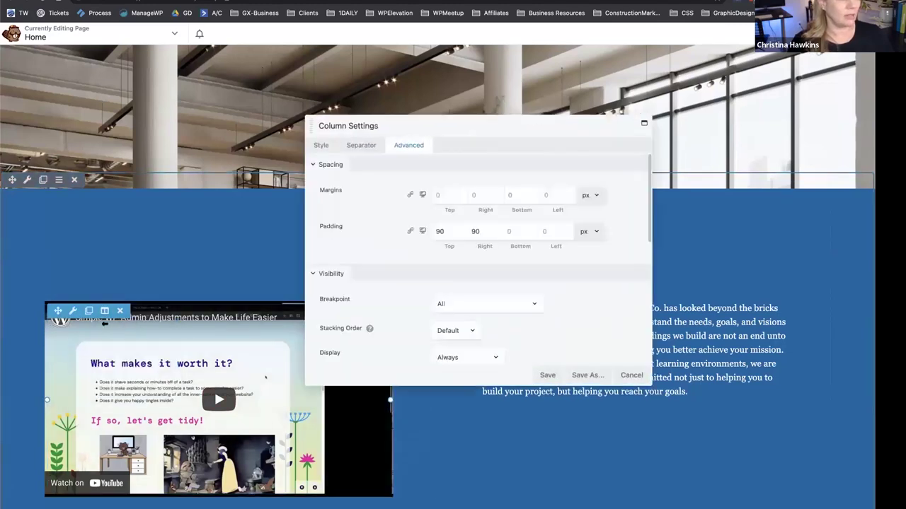
double_click(473, 233)
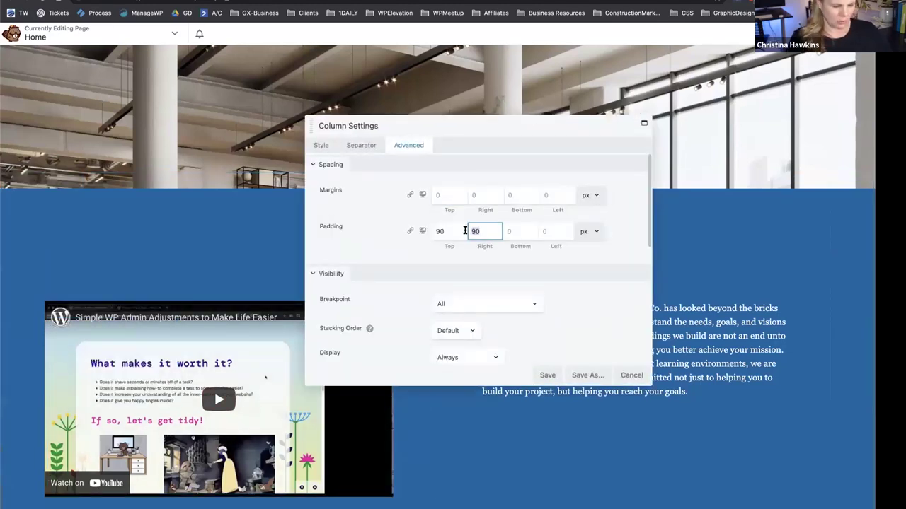
text(0)
click(537, 231)
text(90)
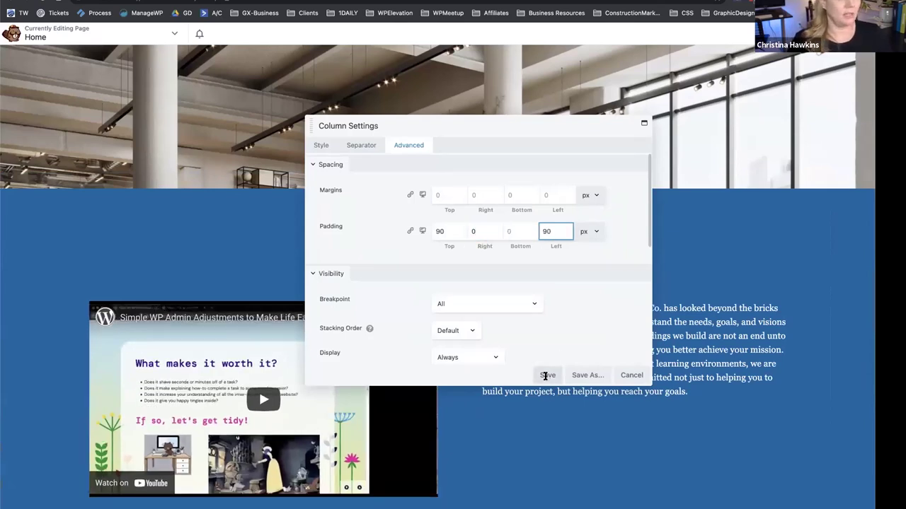
click(546, 375)
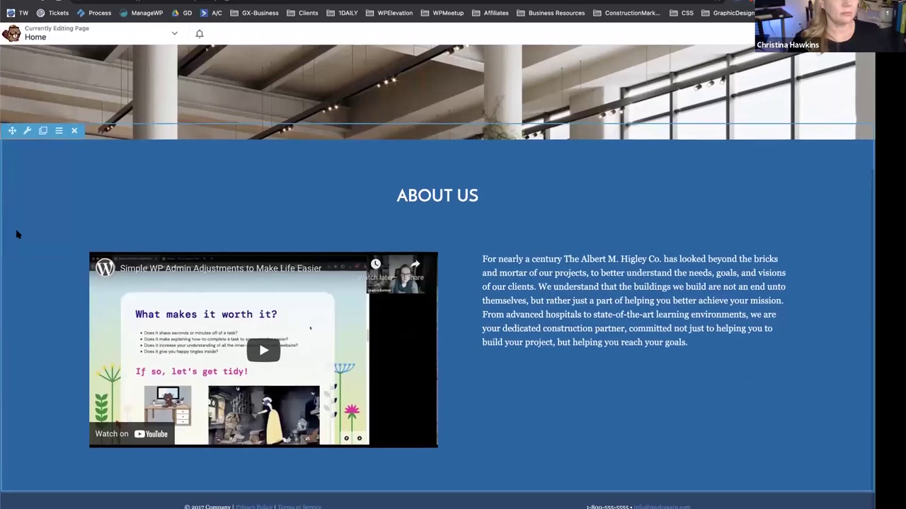
Add a 'Subtitle' line styled as Heading 3 above the About Us paragraph and save.
click(486, 297)
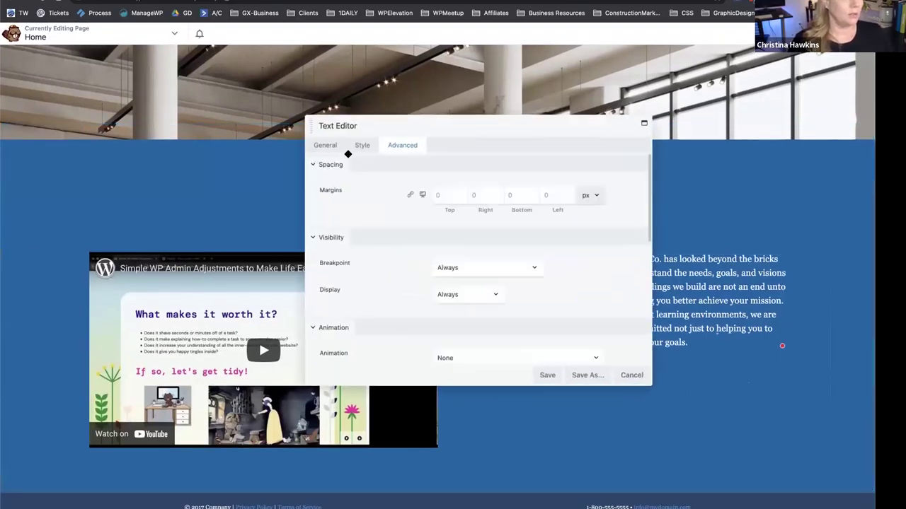
click(326, 146)
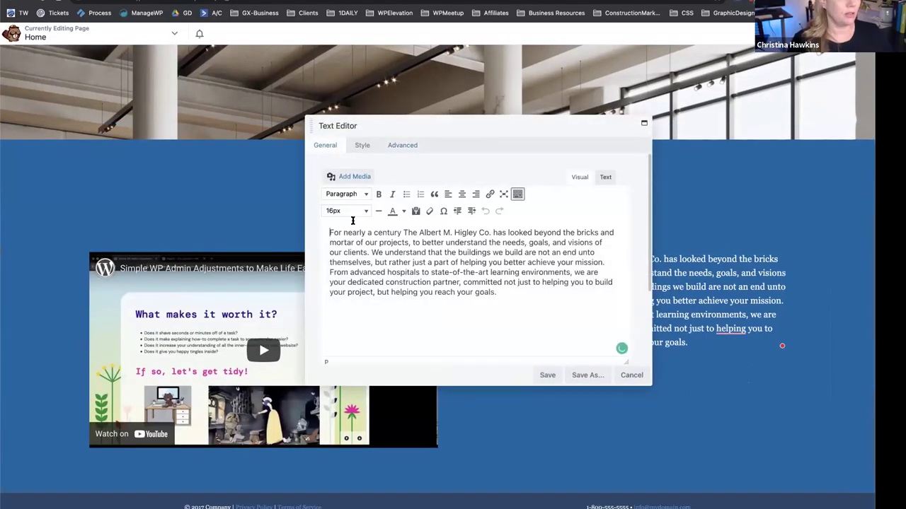
text(Subtitle)
key(Return)
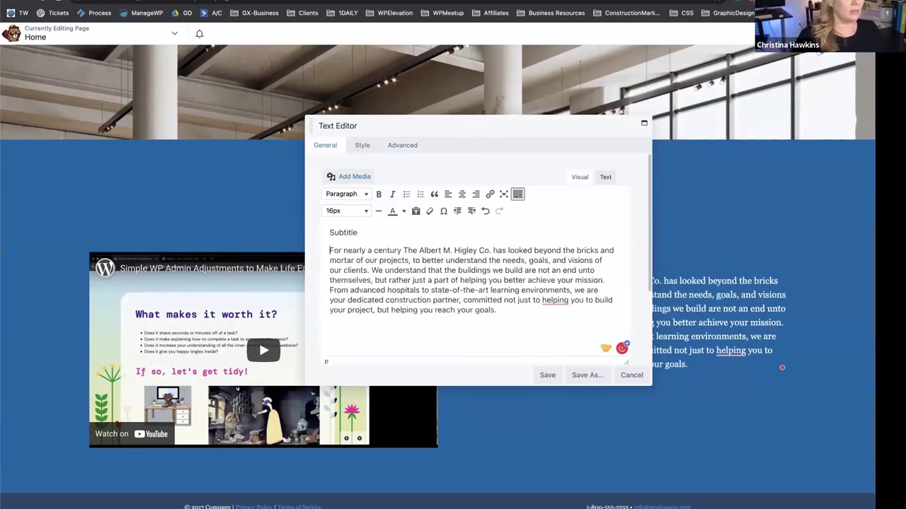
click(348, 193)
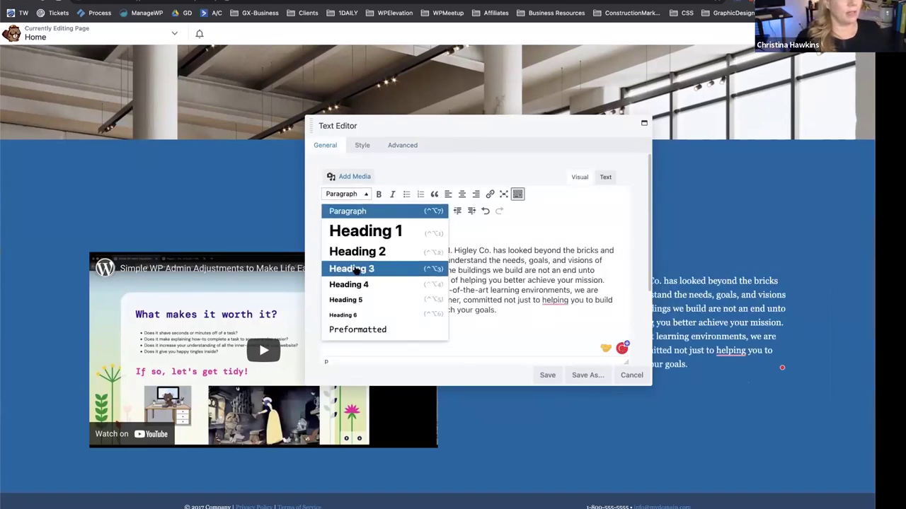
click(356, 266)
click(548, 375)
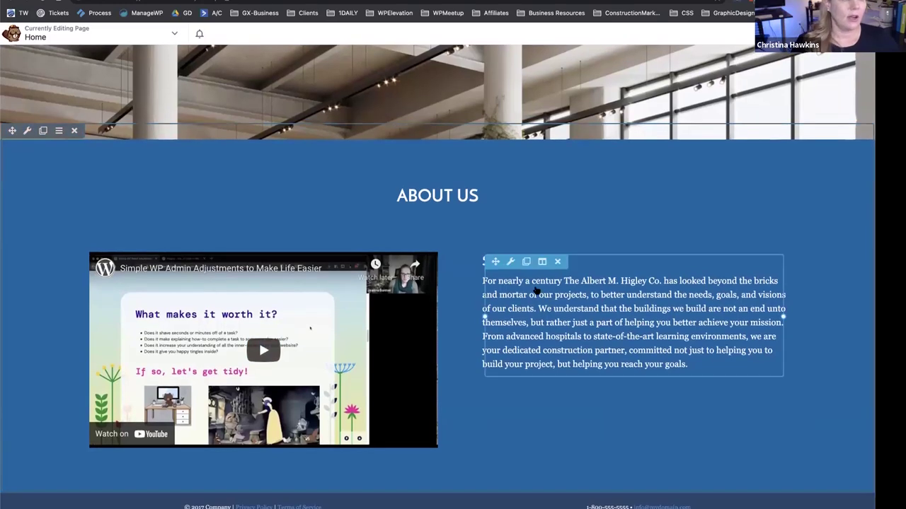
Set the About Us text column's background type to a solid Color.
click(546, 276)
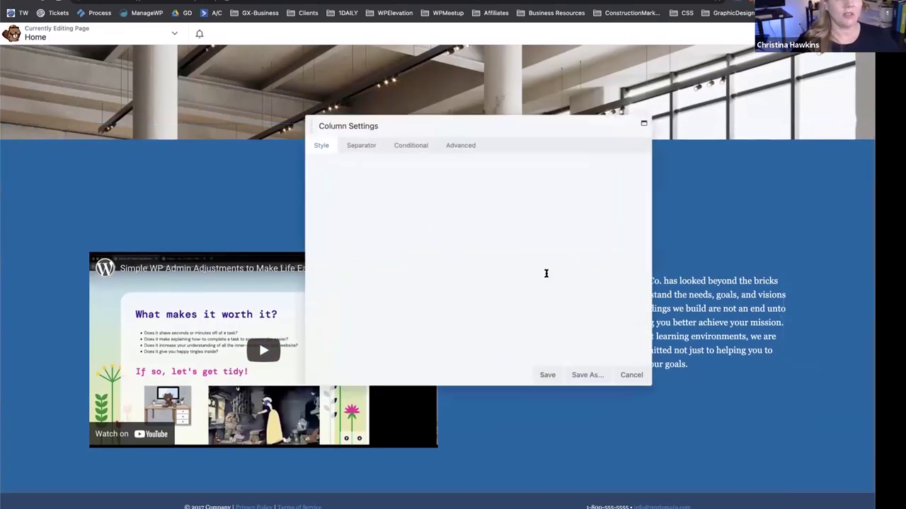
drag(452, 118, 266, 108)
scroll(192, 312, down, 1)
scroll(192, 312, down, 3)
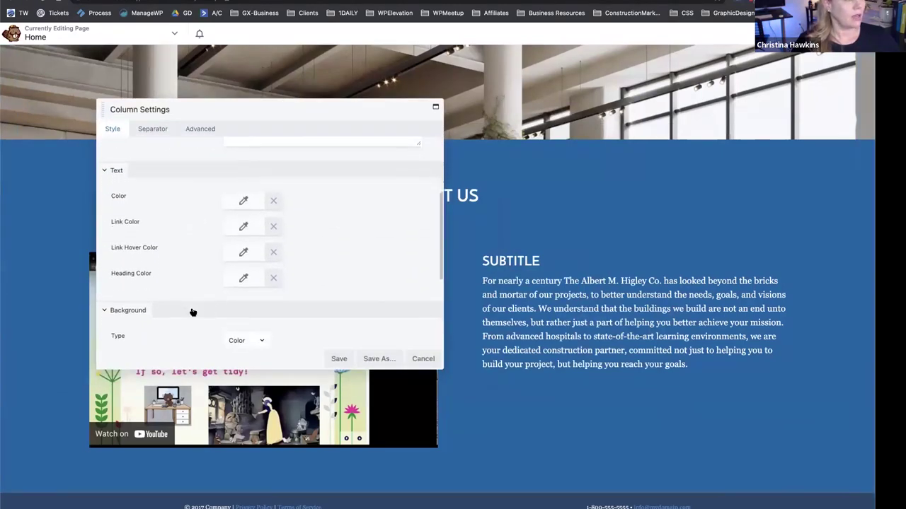
scroll(239, 293, down, 1)
click(244, 232)
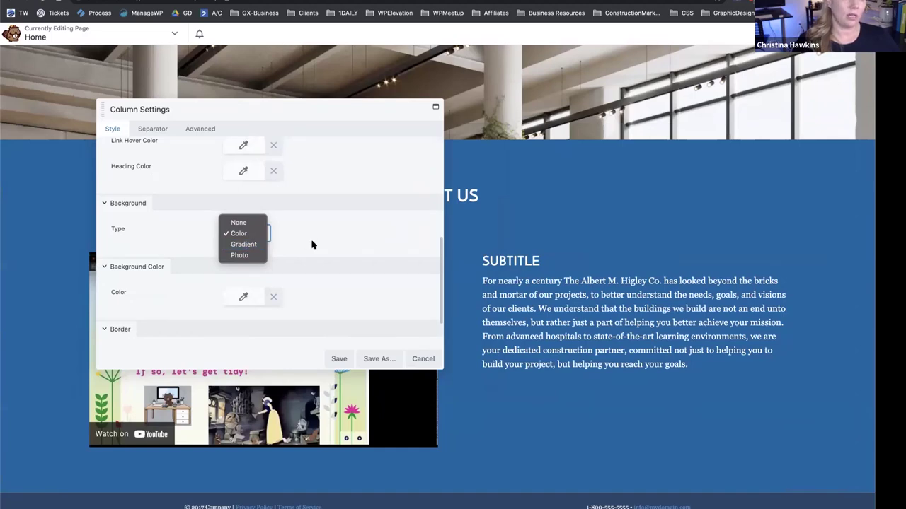
click(269, 259)
Apply the navy #25466a colour preset as the column background and save.
click(242, 298)
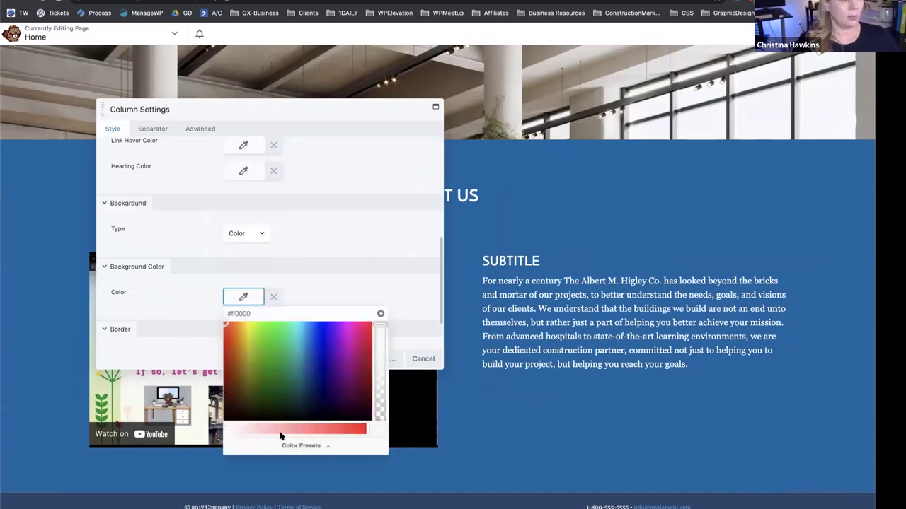
click(286, 448)
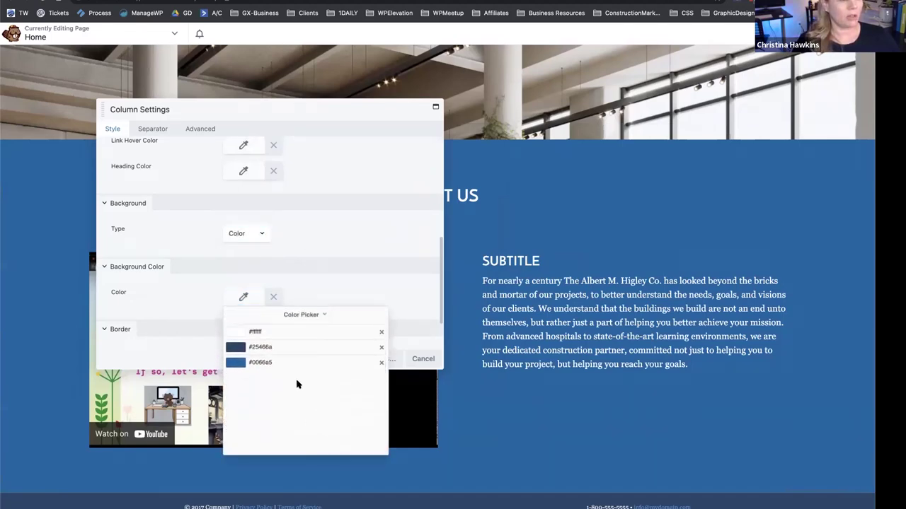
click(235, 362)
click(293, 446)
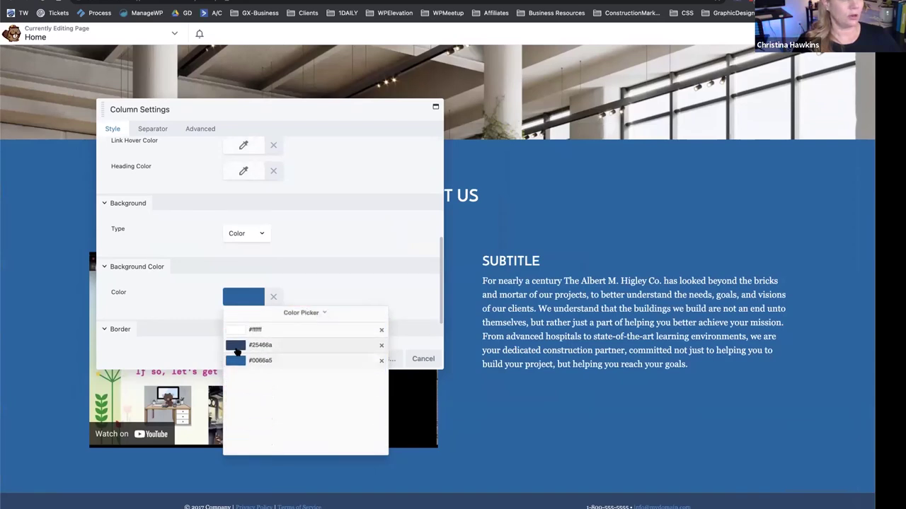
click(236, 351)
click(311, 297)
click(339, 358)
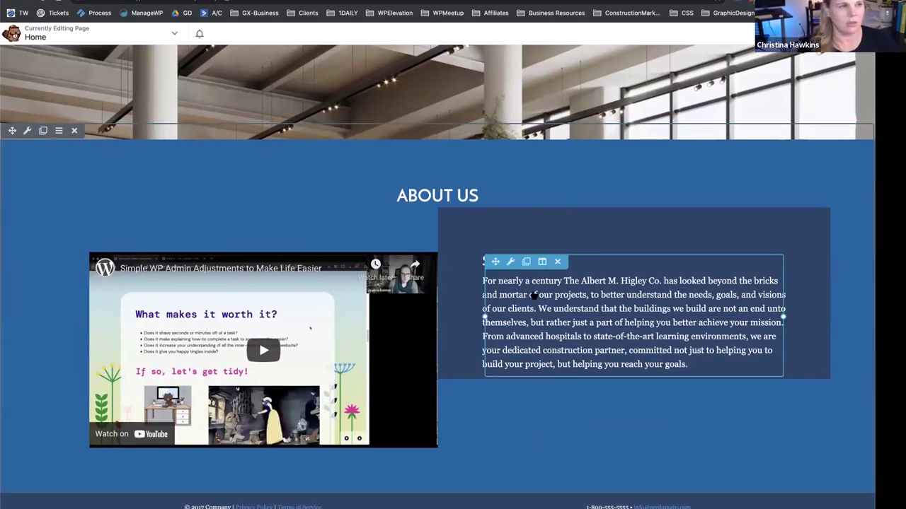
Set the video column's right padding to 60.
mouse_move(149, 264)
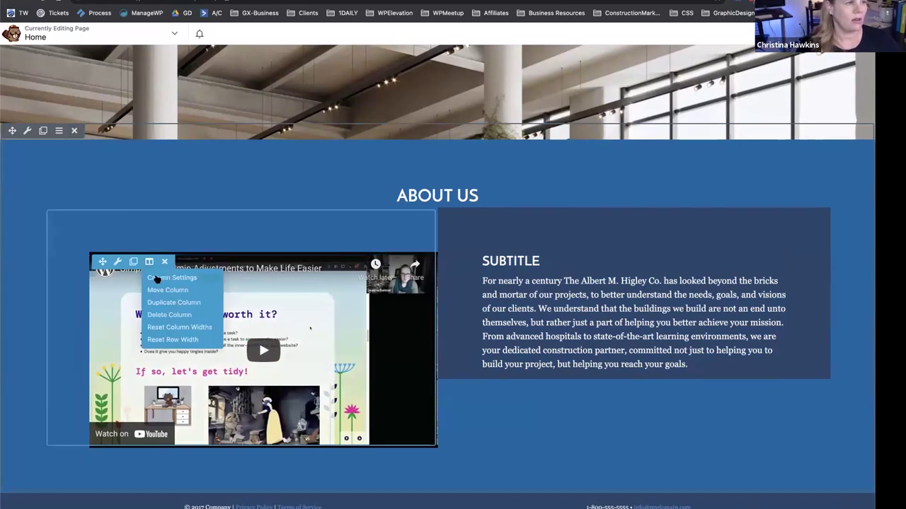
click(155, 278)
click(201, 128)
click(274, 214)
text(60)
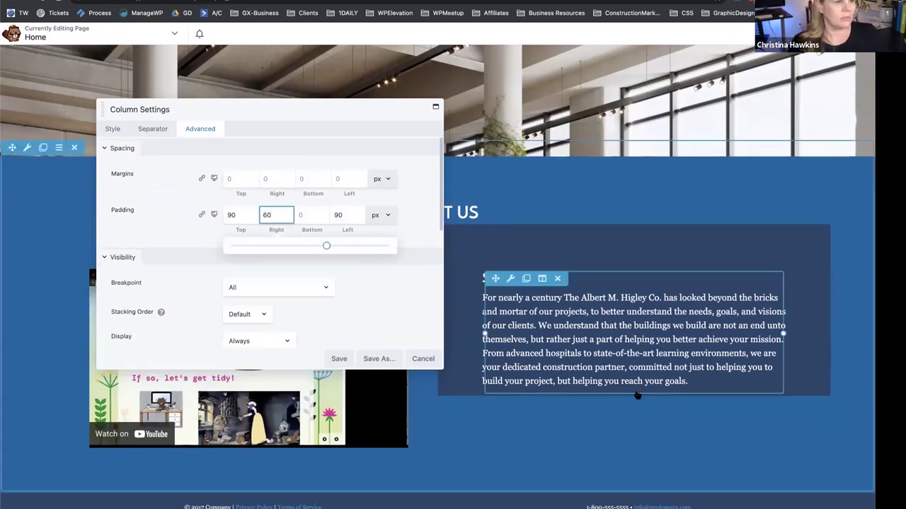
Give the navy text column a 60 top margin, 30 top padding and 30 bottom padding.
mouse_move(543, 281)
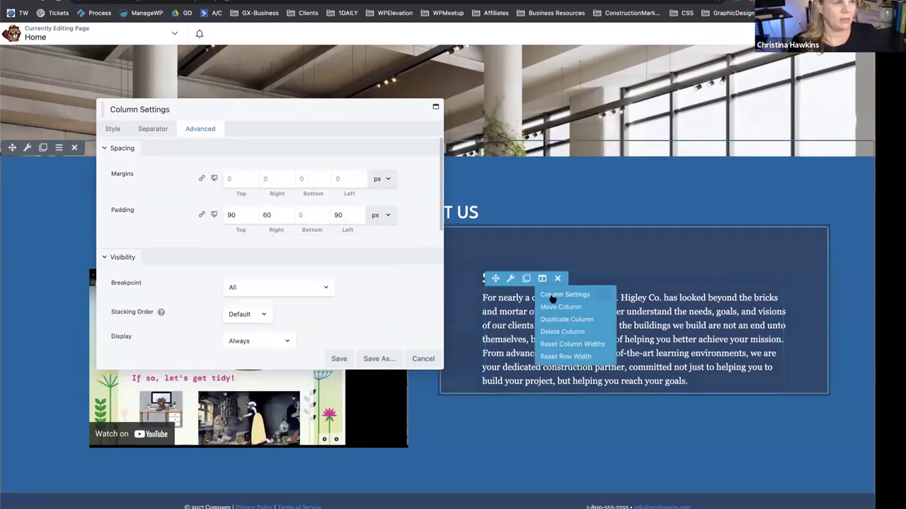
click(554, 296)
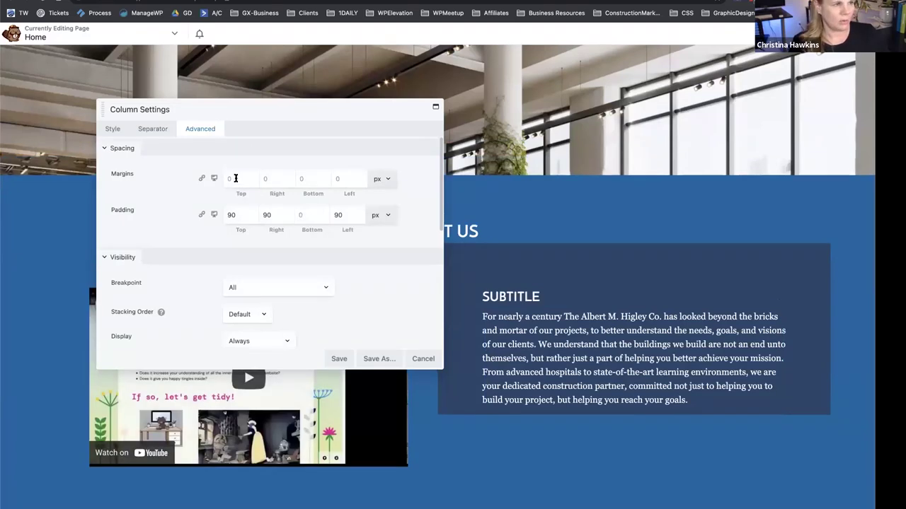
click(236, 178)
text(60)
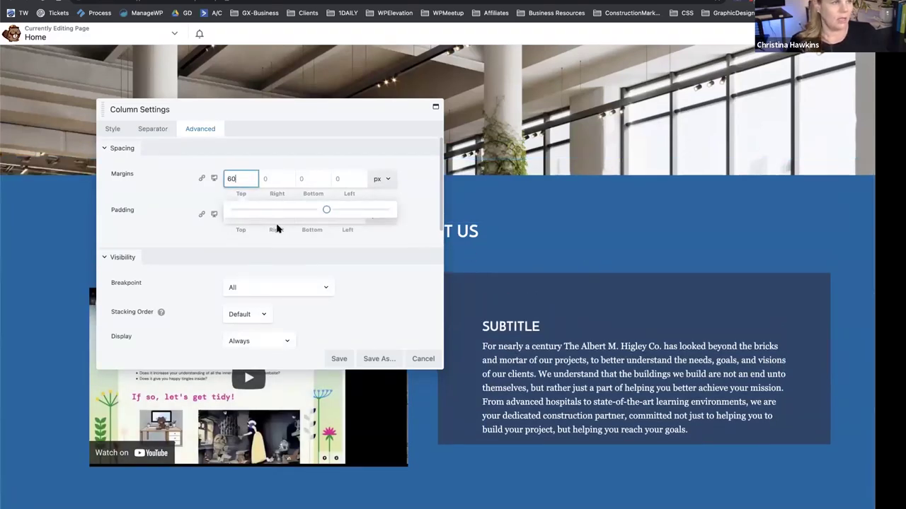
double_click(237, 215)
text(0)
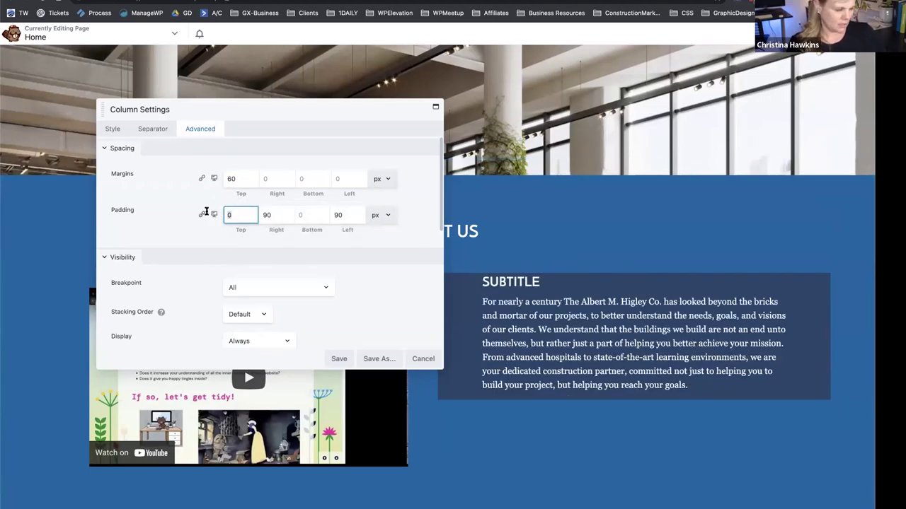
text(30)
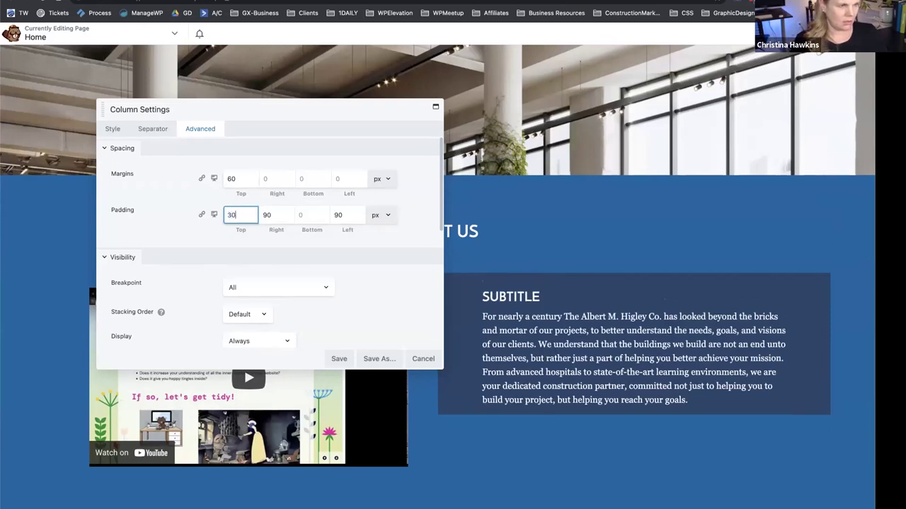
click(304, 215)
text(30)
click(366, 359)
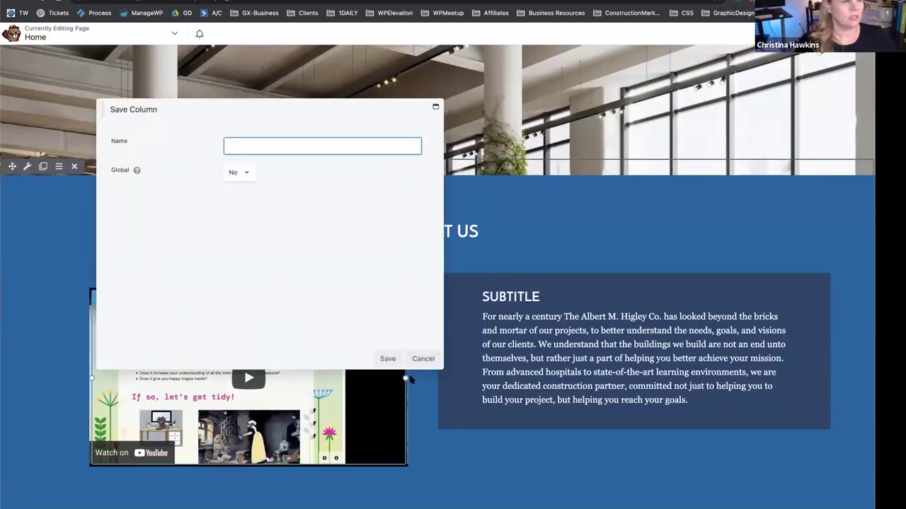
click(418, 361)
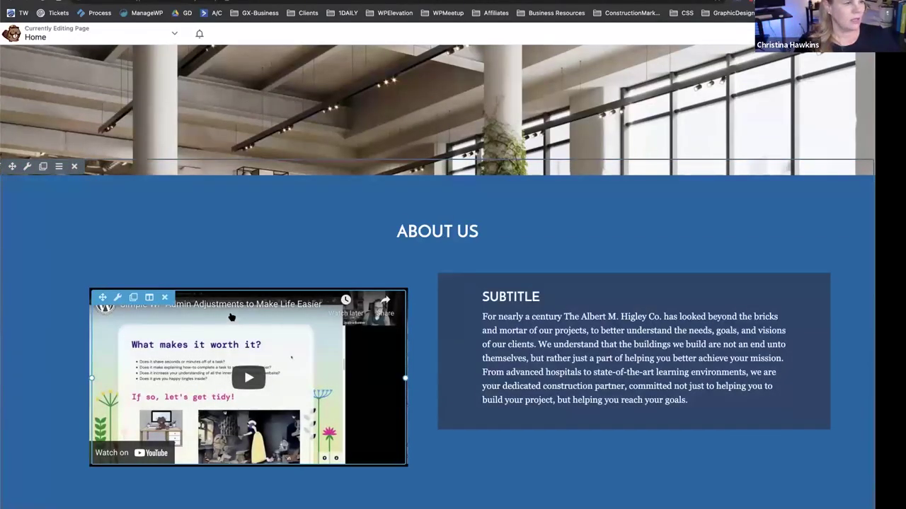
Set the video column's top padding to 30 px.
mouse_move(146, 297)
click(166, 314)
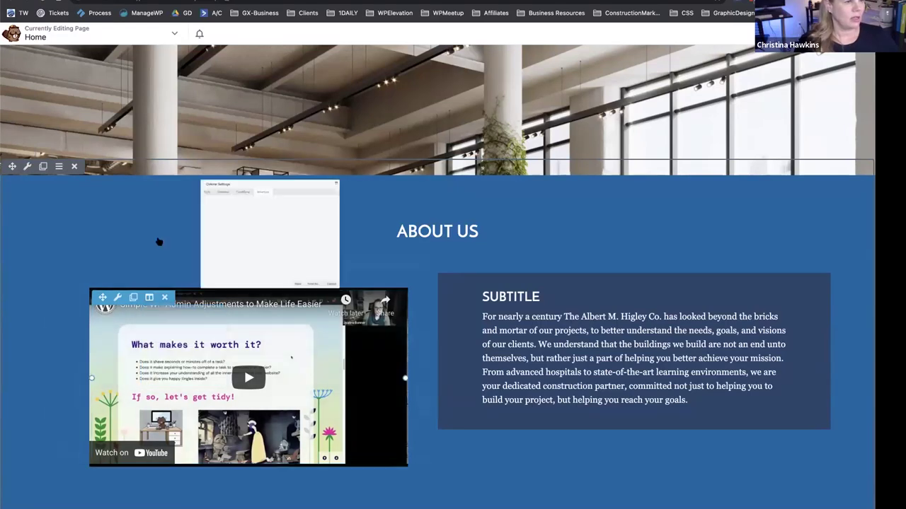
click(237, 216)
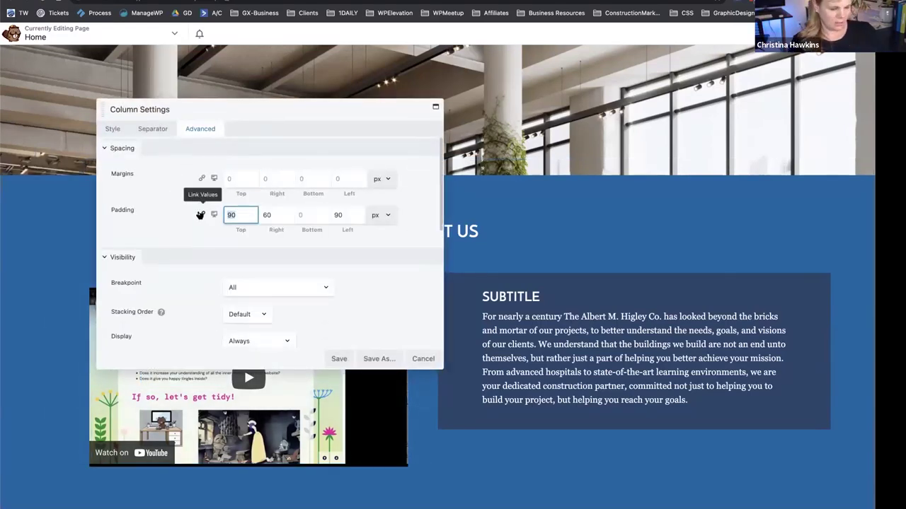
text(30)
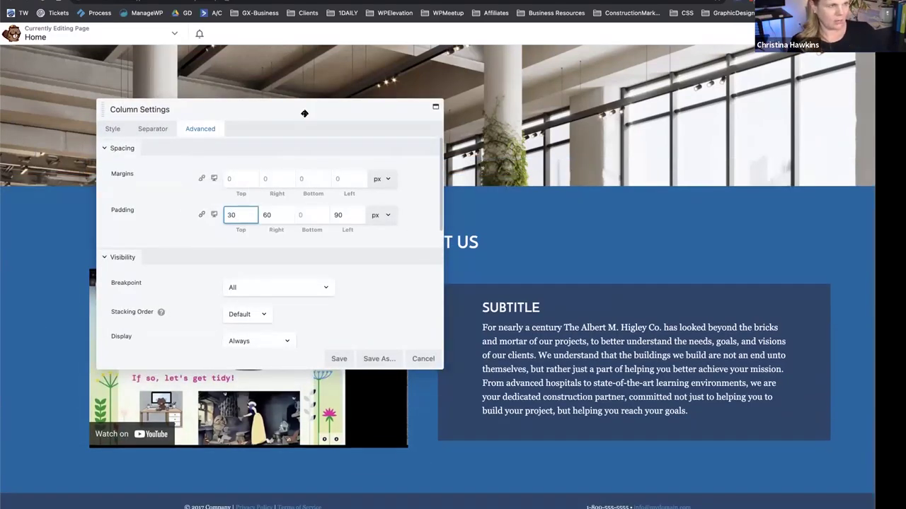
drag(304, 114, 74, 282)
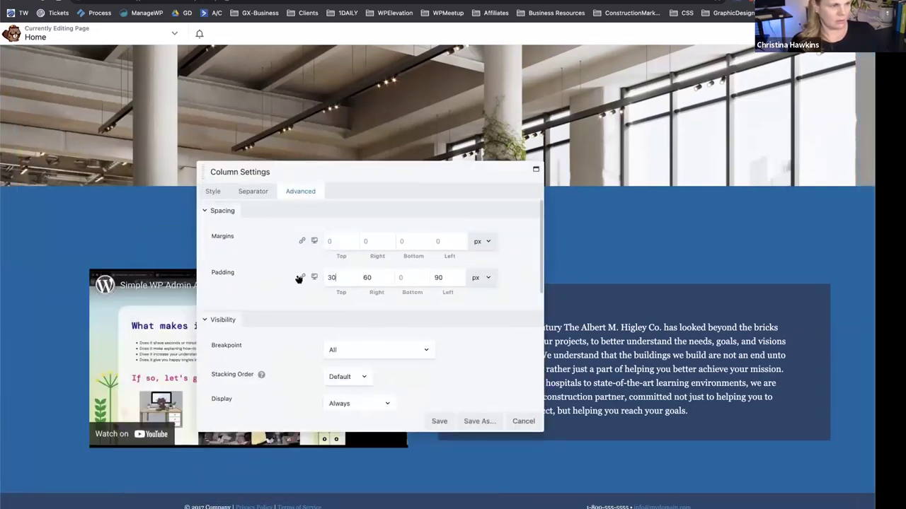
key(BackSpace)
key(BackSpace)
drag(391, 184, 487, 211)
click(434, 305)
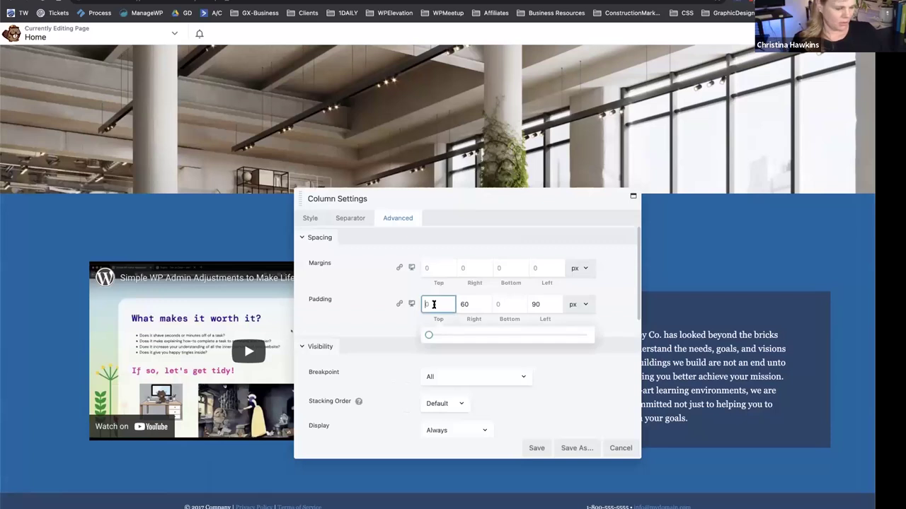
text(30)
drag(487, 204, 348, 188)
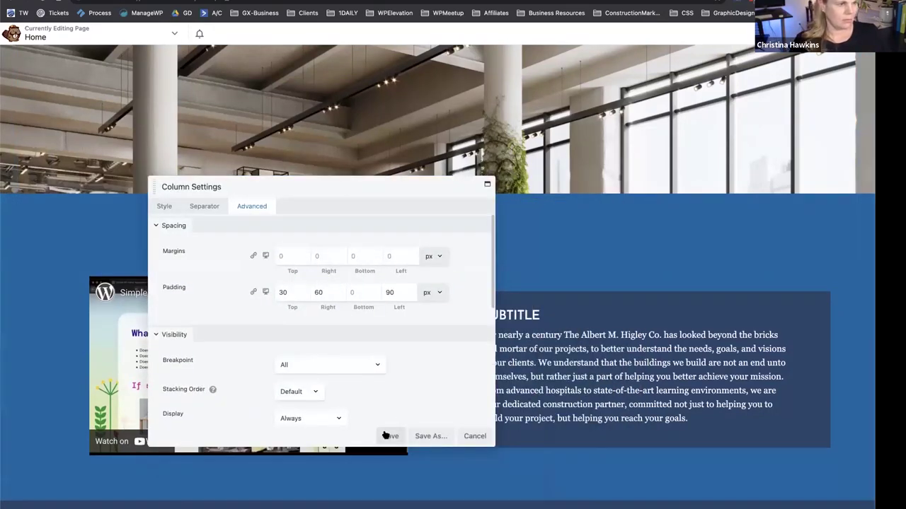
drag(437, 201, 349, 270)
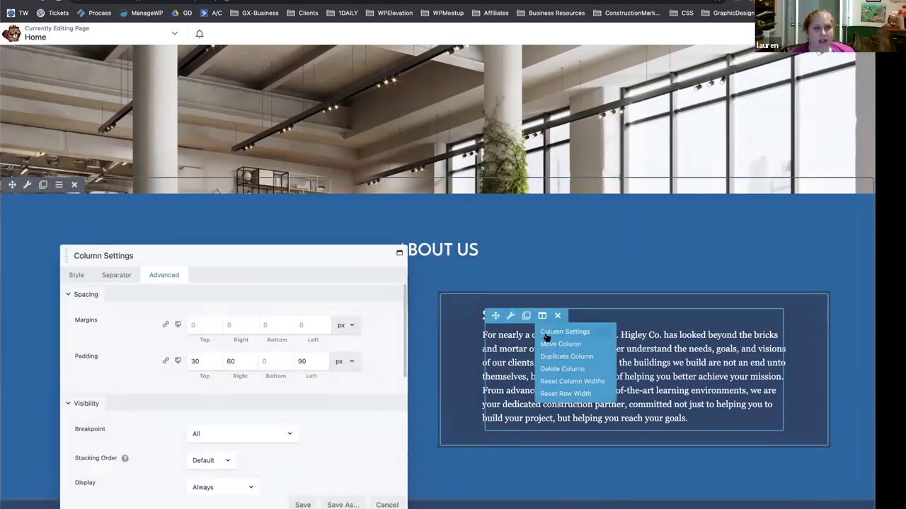
Check the video column's top margin in its Column Settings.
click(559, 330)
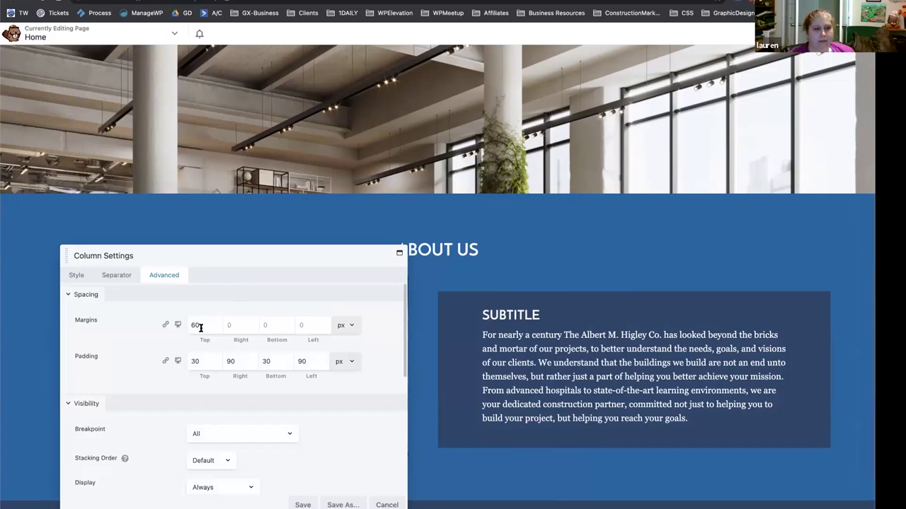
drag(196, 257, 543, 192)
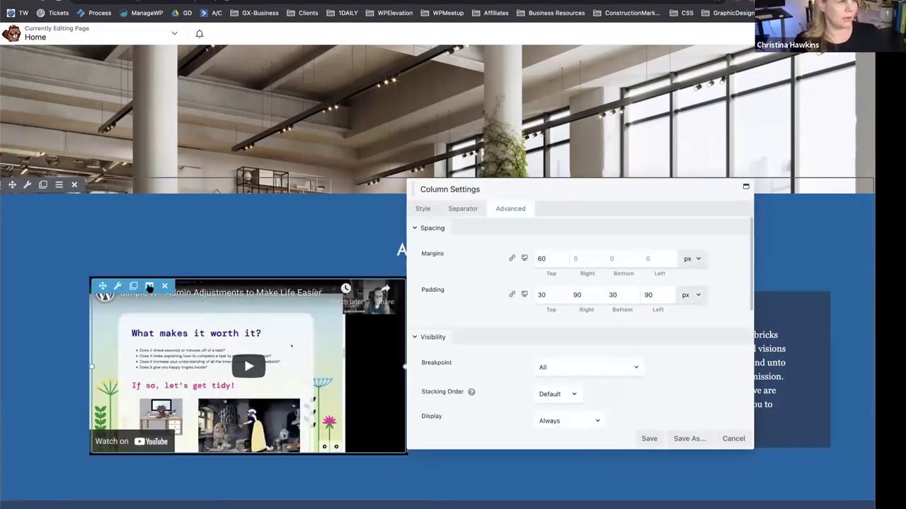
scroll(527, 324, down, 5)
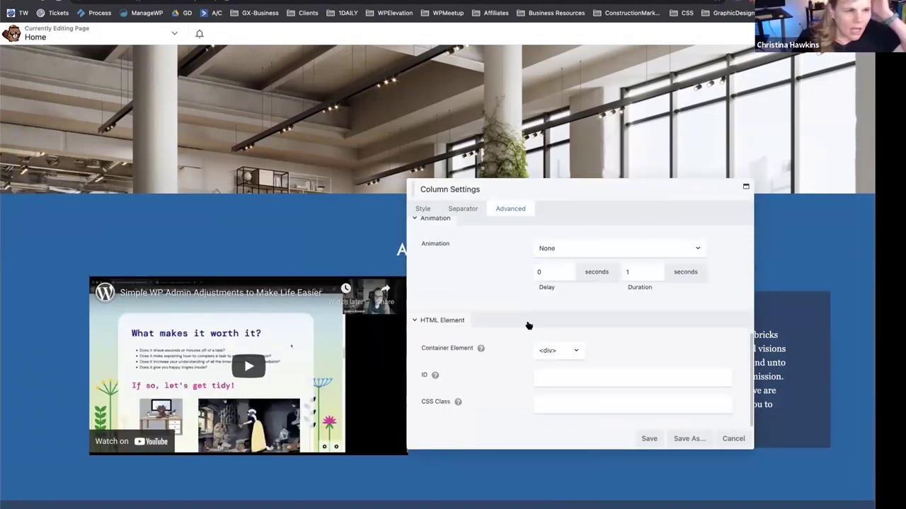
scroll(489, 349, up, 4)
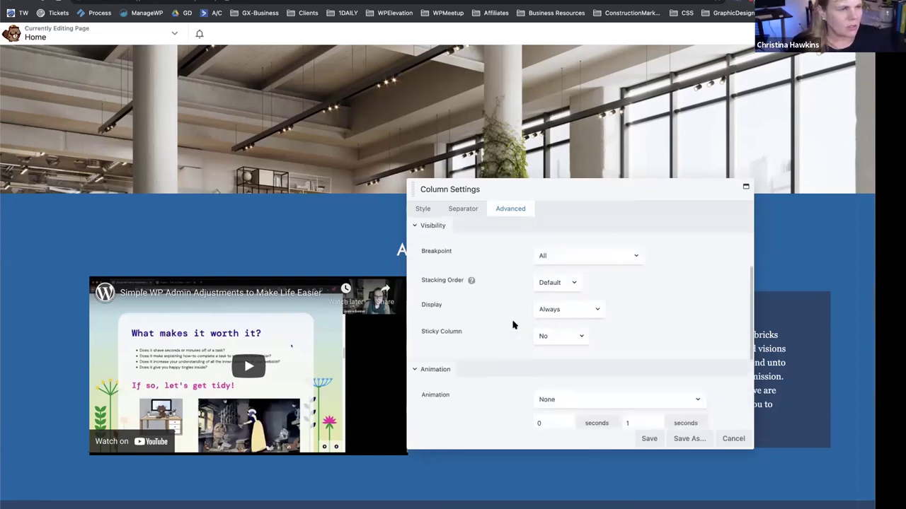
scroll(513, 325, up, 3)
click(148, 286)
click(175, 300)
click(550, 259)
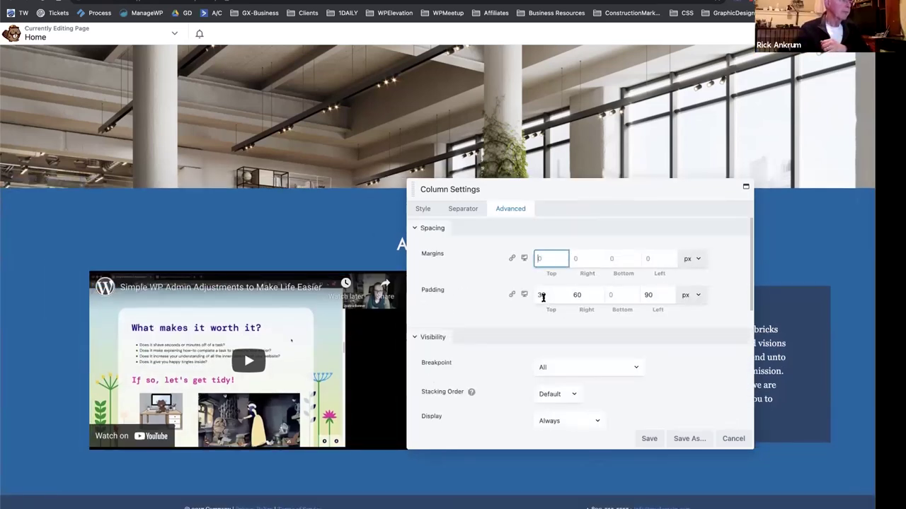
click(551, 259)
drag(636, 191, 242, 164)
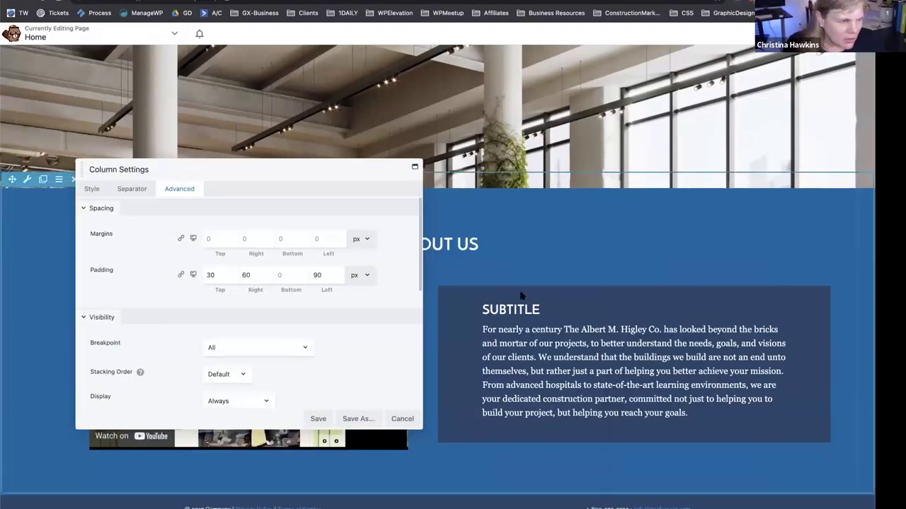
Change the Subtitle column's top margin from 60 to 30 and save.
mouse_move(537, 309)
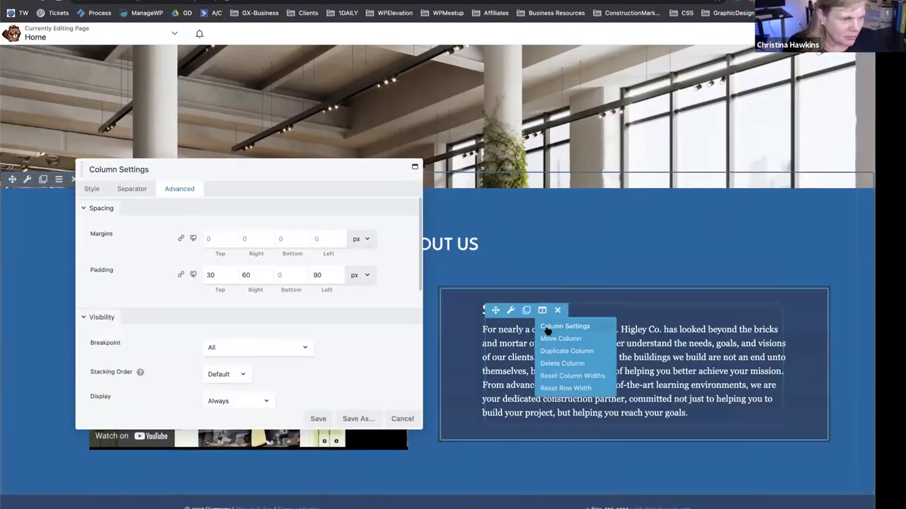
click(546, 329)
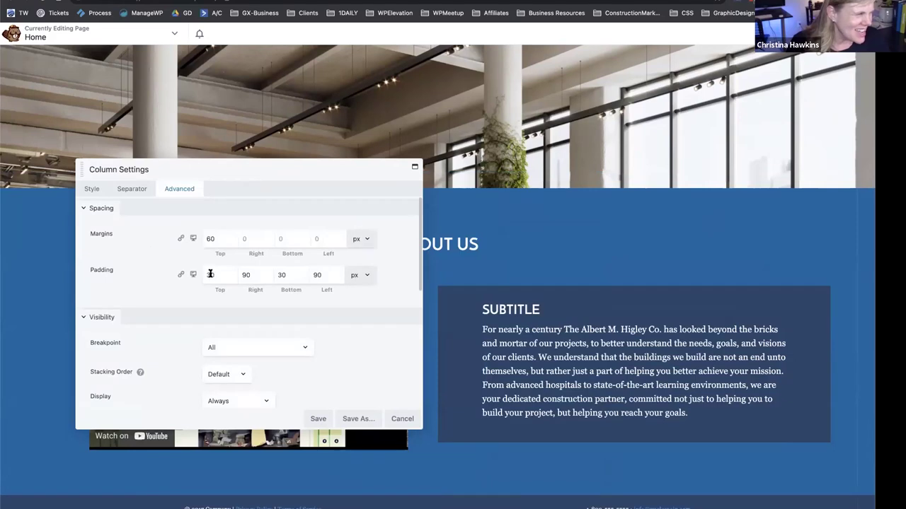
click(209, 238)
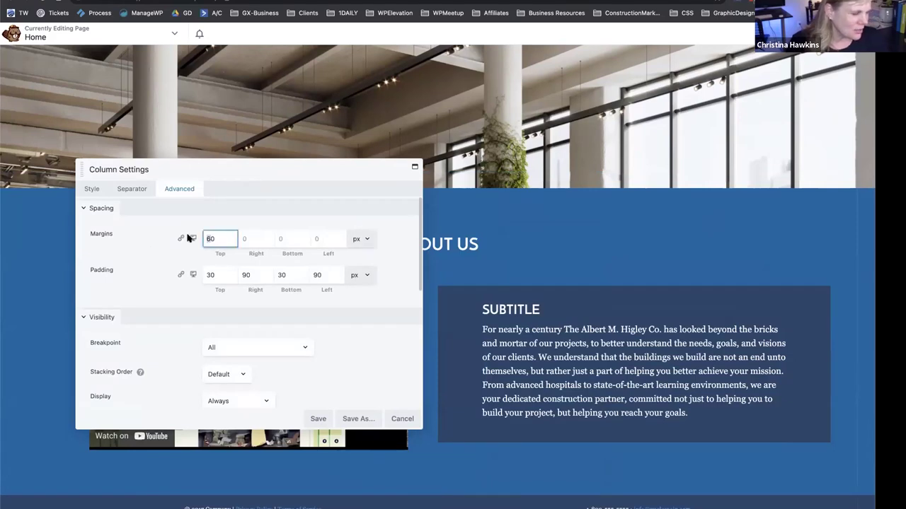
key(BackSpace)
text(3)
drag(254, 173, 356, 195)
click(415, 443)
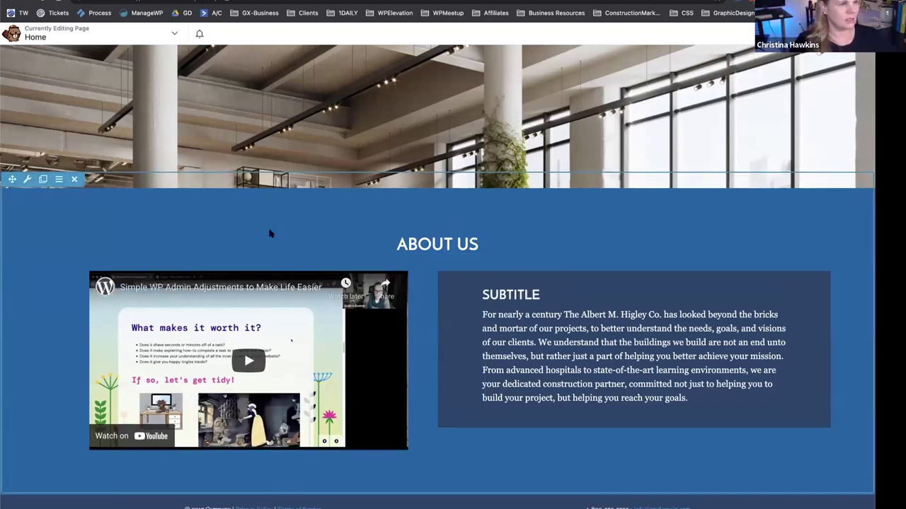
Set the About Us row's breakpoint to show on all devices and save.
click(26, 179)
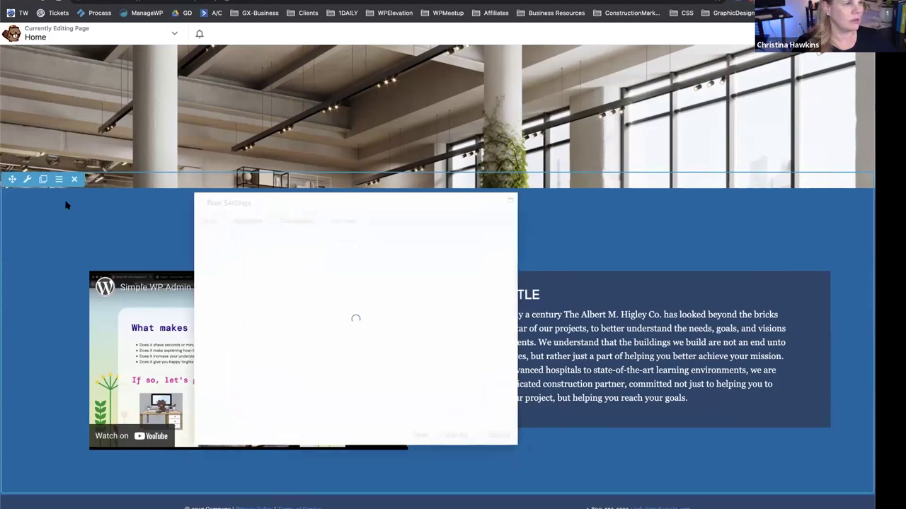
click(354, 215)
click(341, 372)
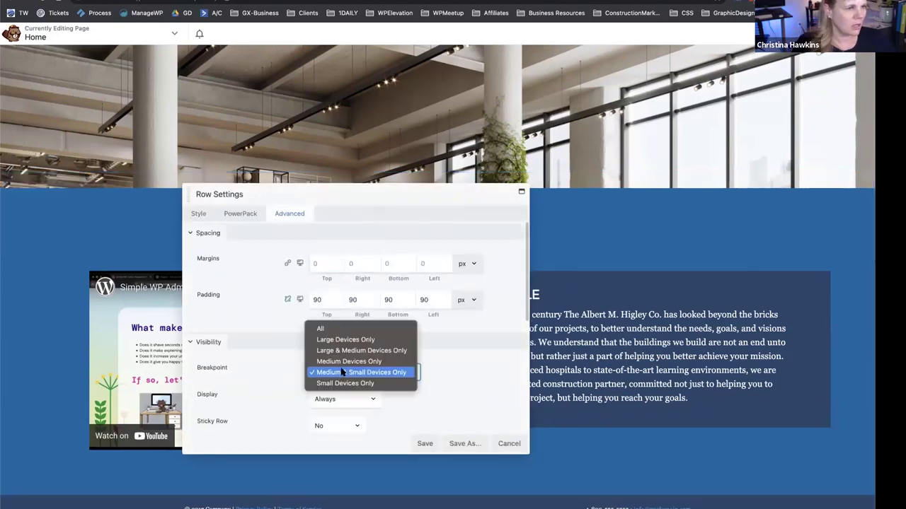
click(320, 325)
click(426, 443)
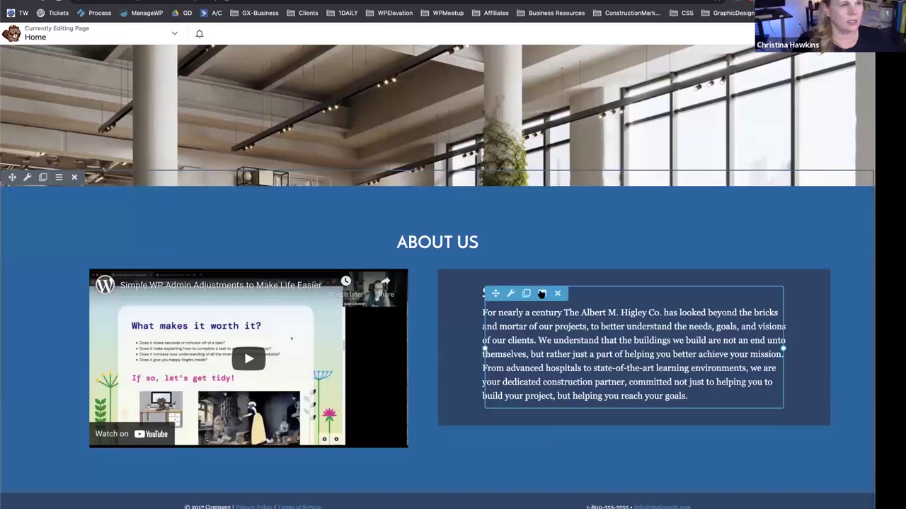
Make the Subtitle column fade in over 1.5 seconds, save, and publish the page.
mouse_move(541, 294)
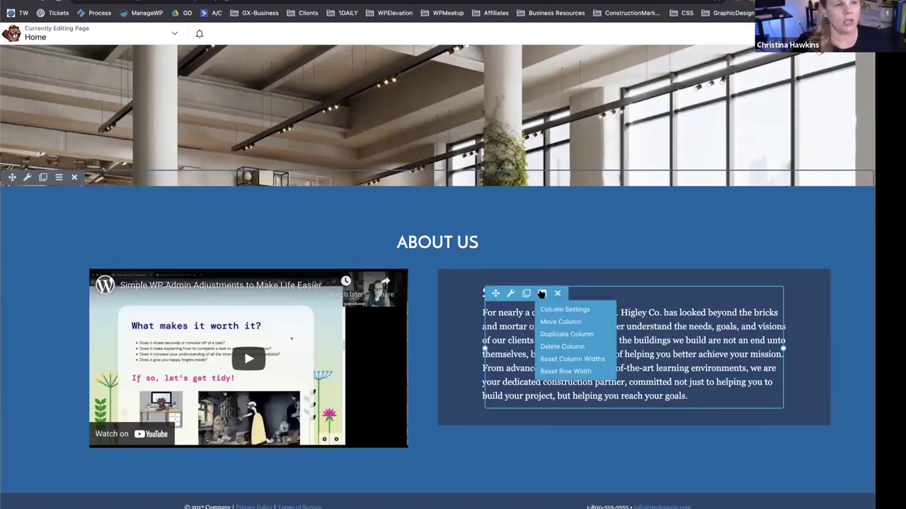
click(545, 309)
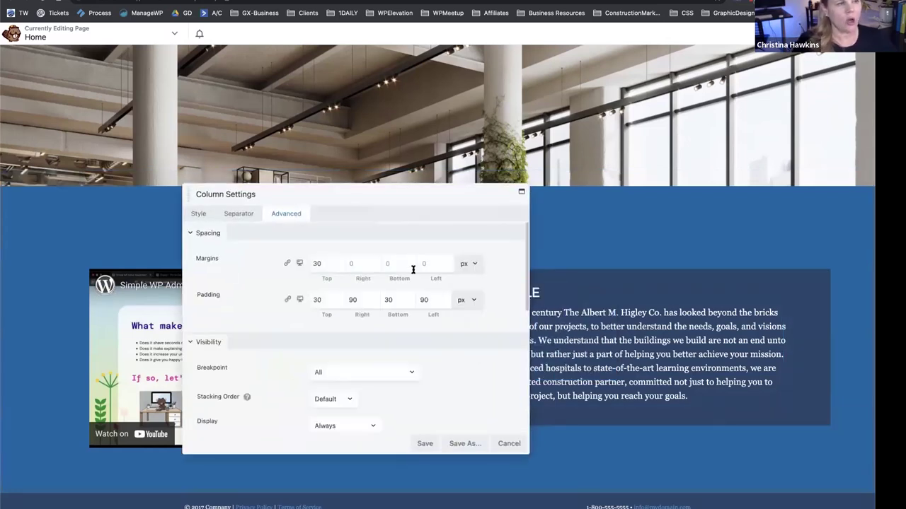
scroll(362, 320, down, 4)
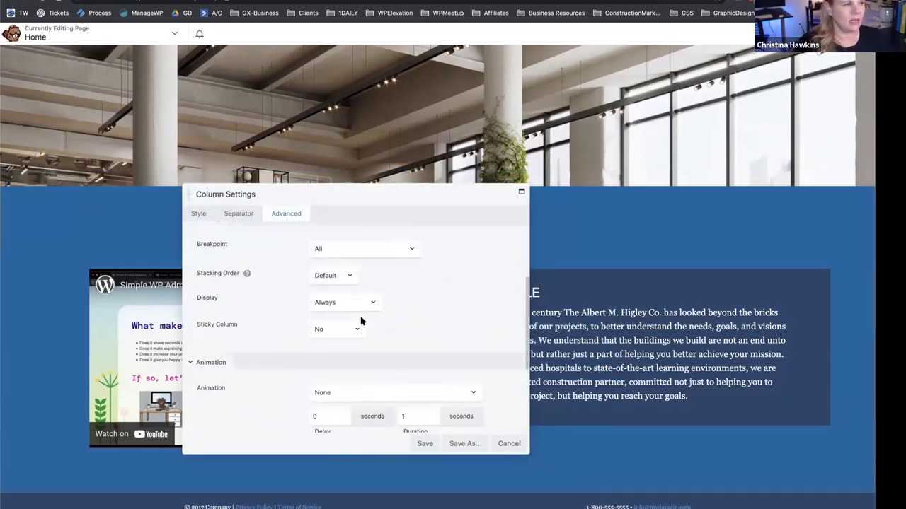
click(352, 390)
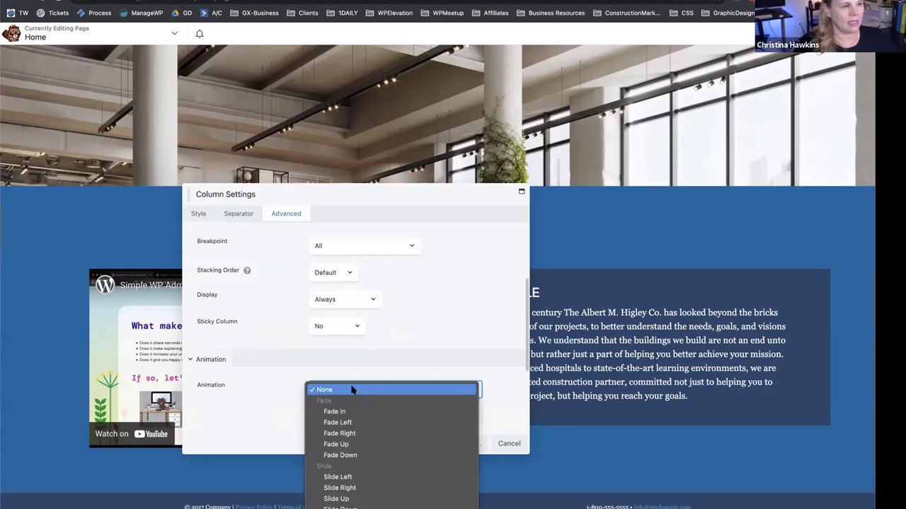
scroll(351, 385, down, 3)
click(352, 378)
scroll(404, 347, down, 2)
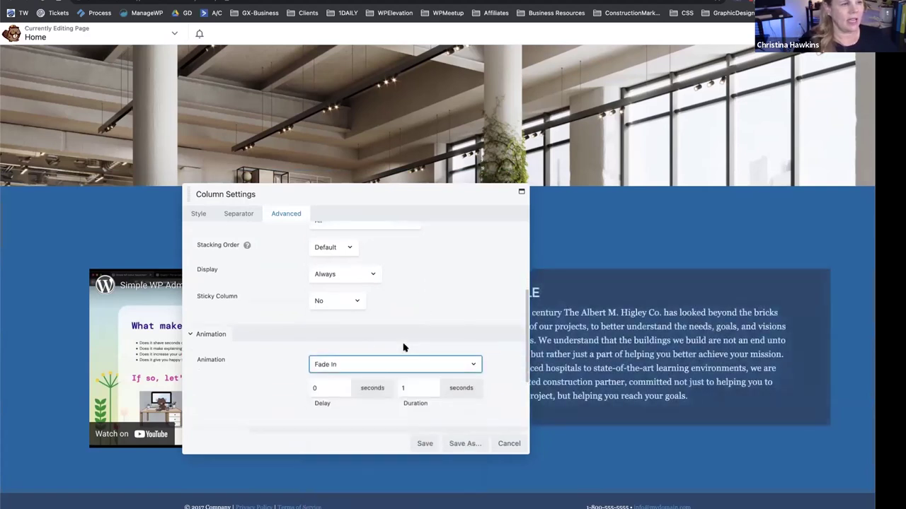
click(411, 360)
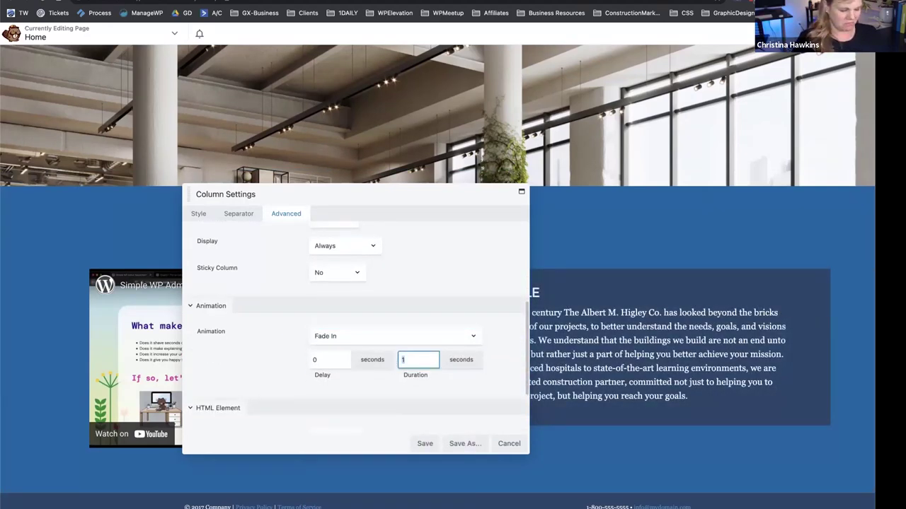
text(1.5)
click(317, 361)
click(425, 444)
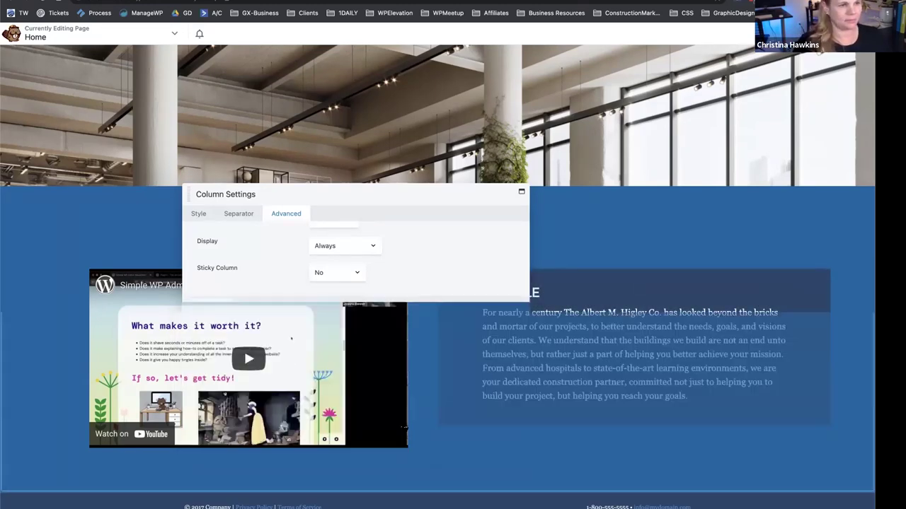
click(849, 33)
click(736, 34)
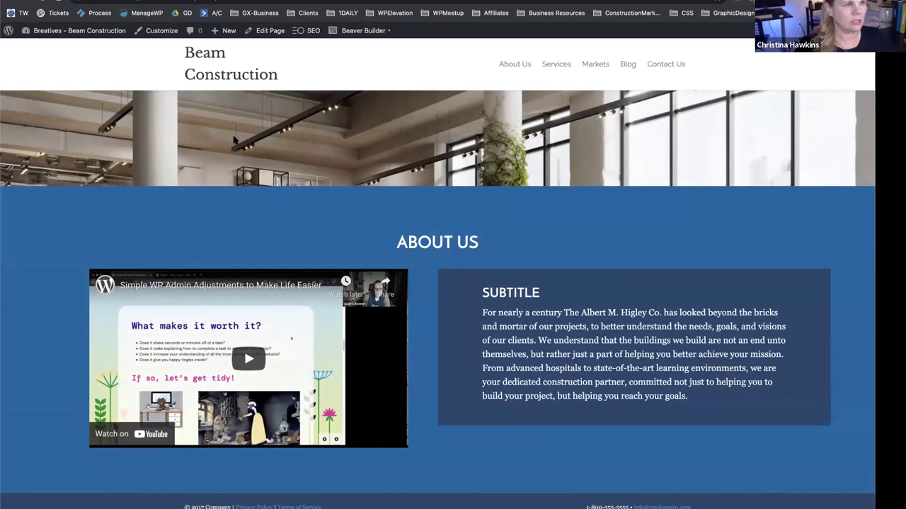
Scroll the live home page to check the Beam Construction header and menu.
scroll(234, 140, up, 2)
scroll(233, 140, down, 2)
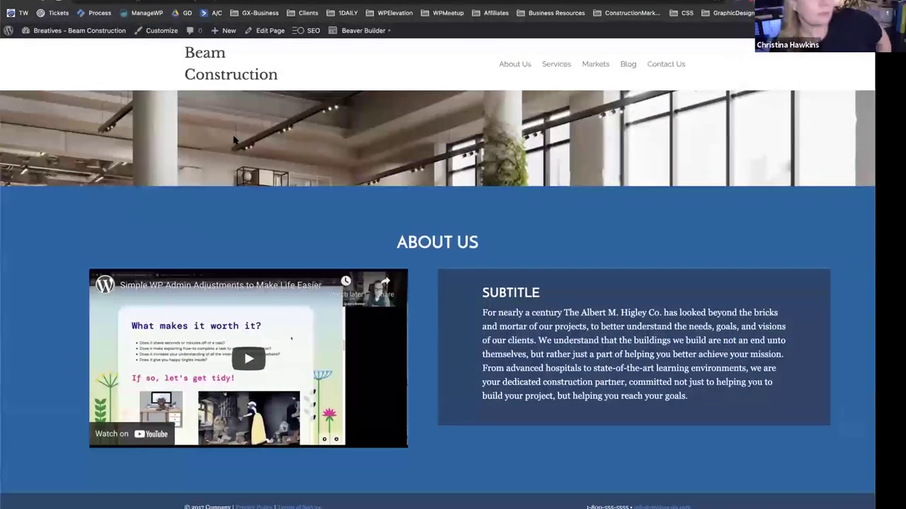
scroll(234, 140, up, 3)
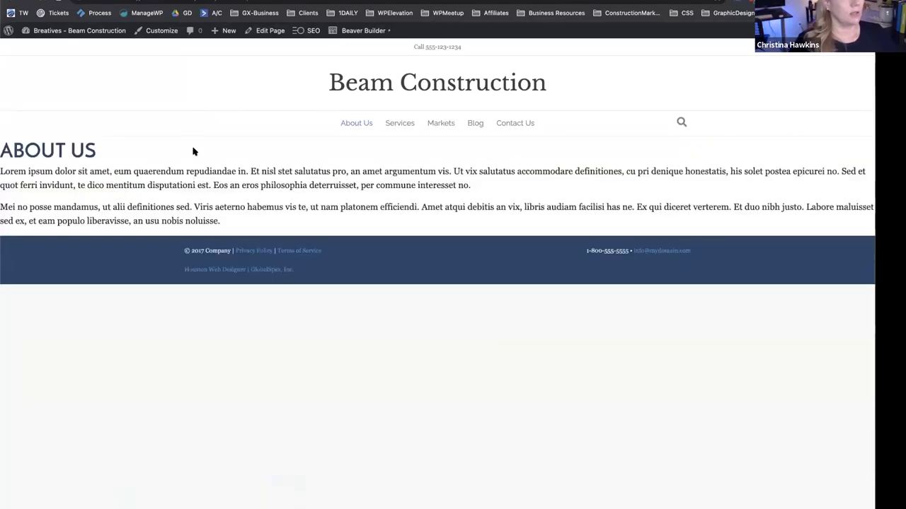
click(359, 31)
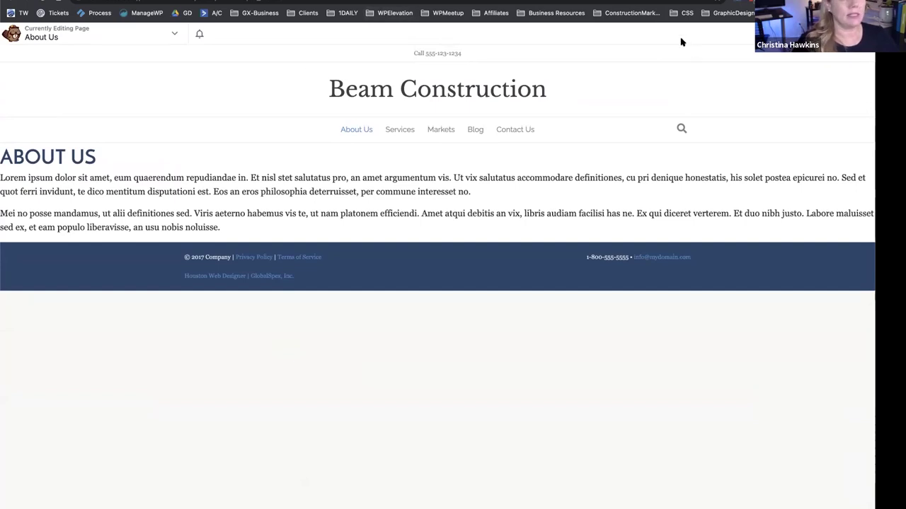
click(867, 33)
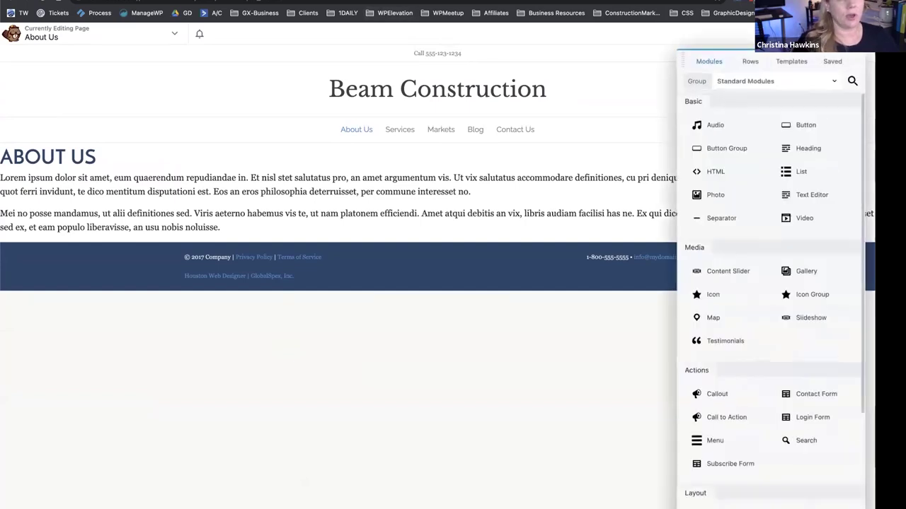
click(832, 62)
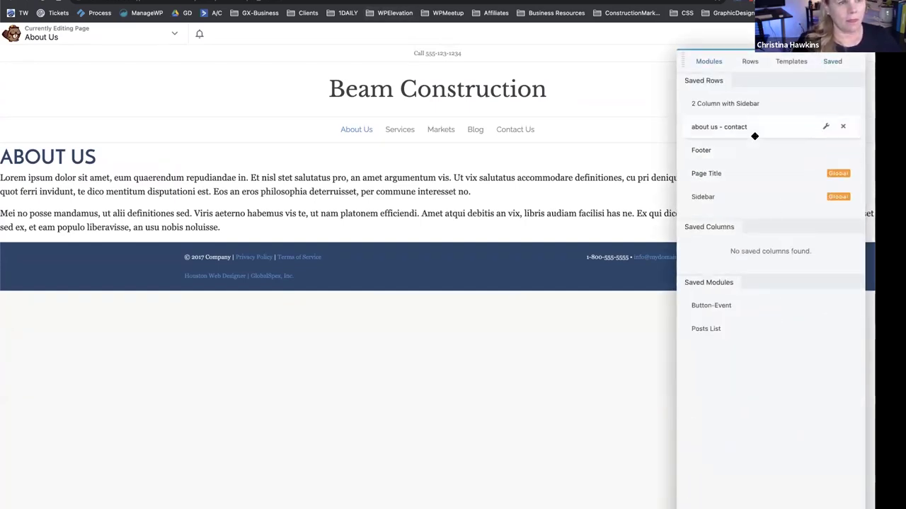
drag(736, 127, 445, 309)
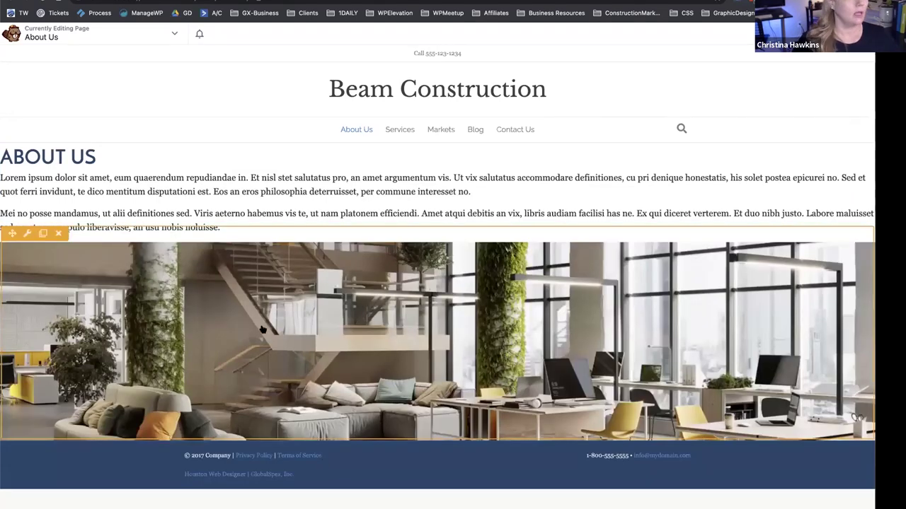
Give the About Us text row 60 px padding on all four sides and save.
click(27, 134)
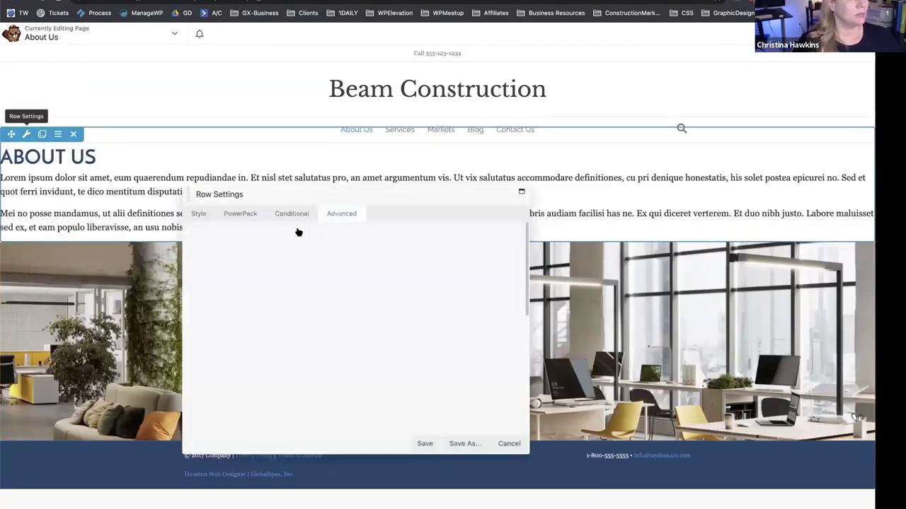
click(201, 212)
click(338, 254)
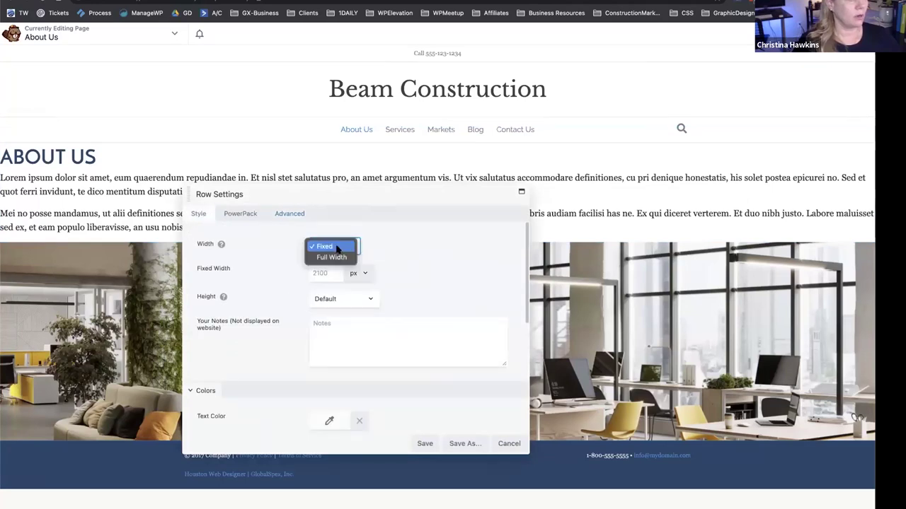
click(420, 253)
click(316, 271)
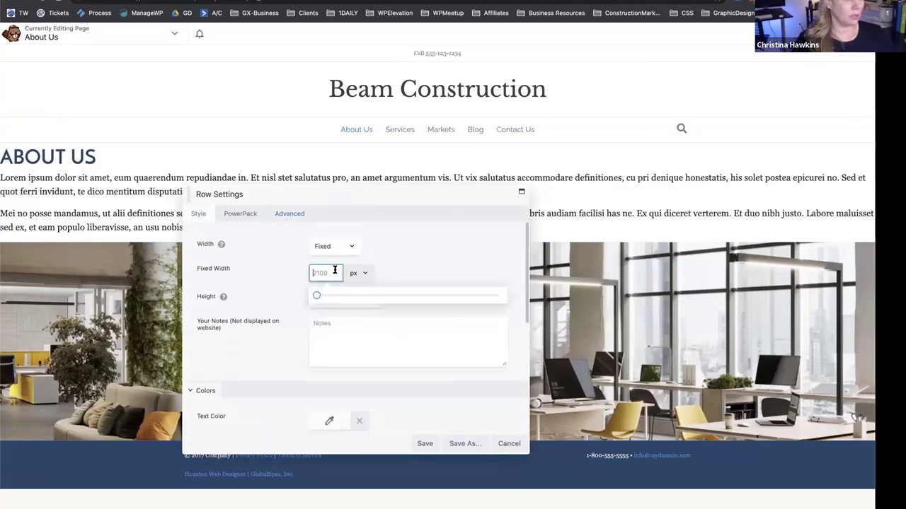
click(417, 257)
click(301, 214)
click(319, 261)
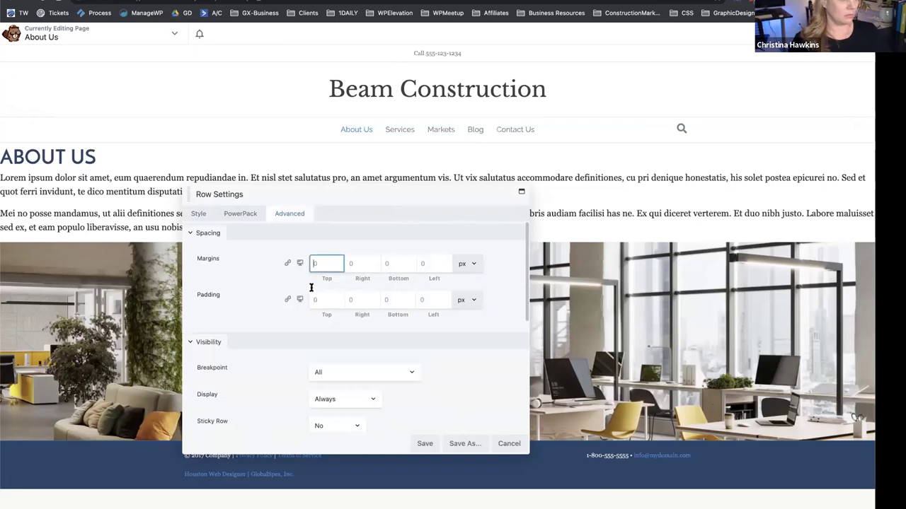
click(317, 298)
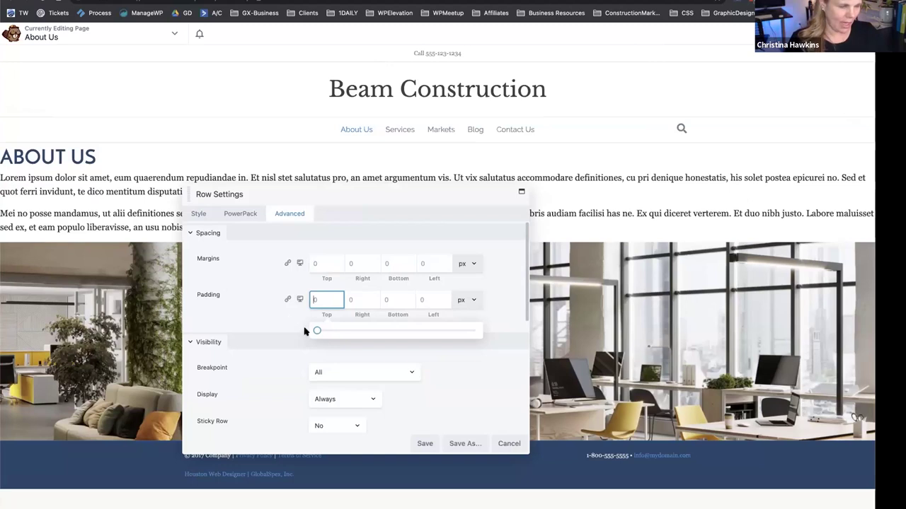
text(60)
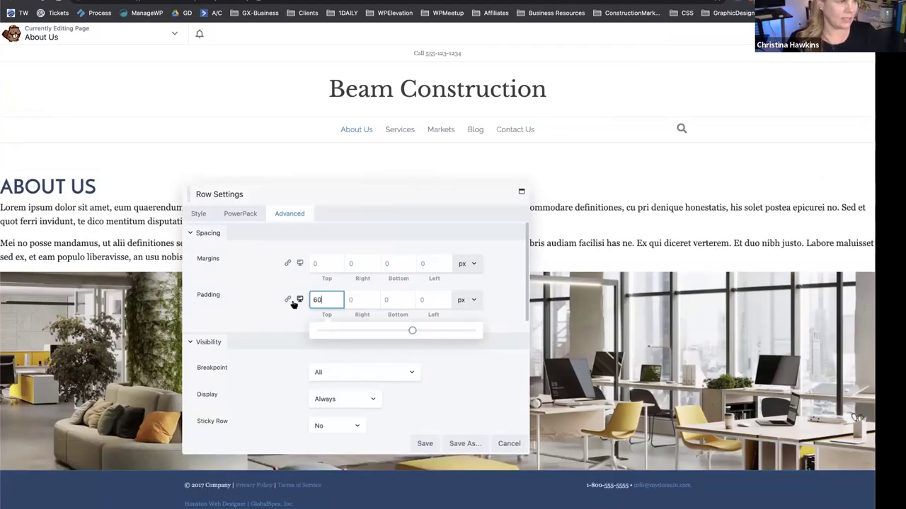
click(287, 299)
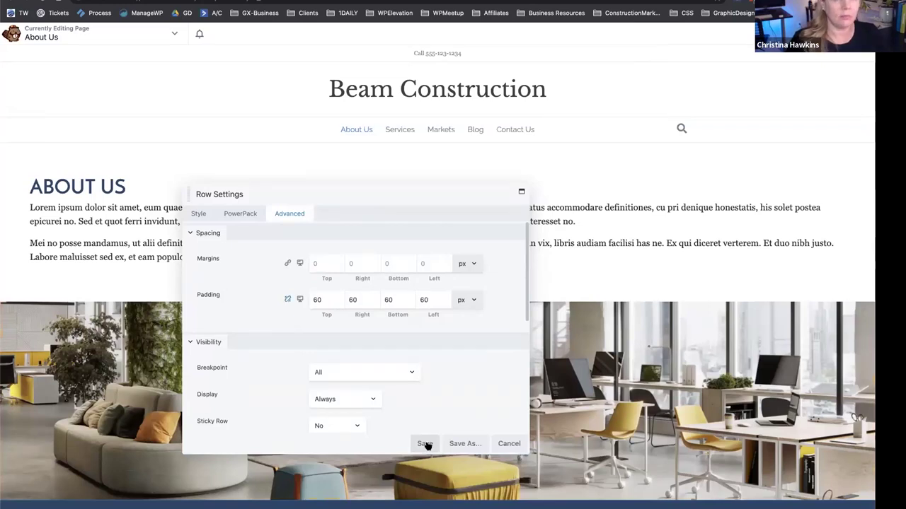
click(424, 444)
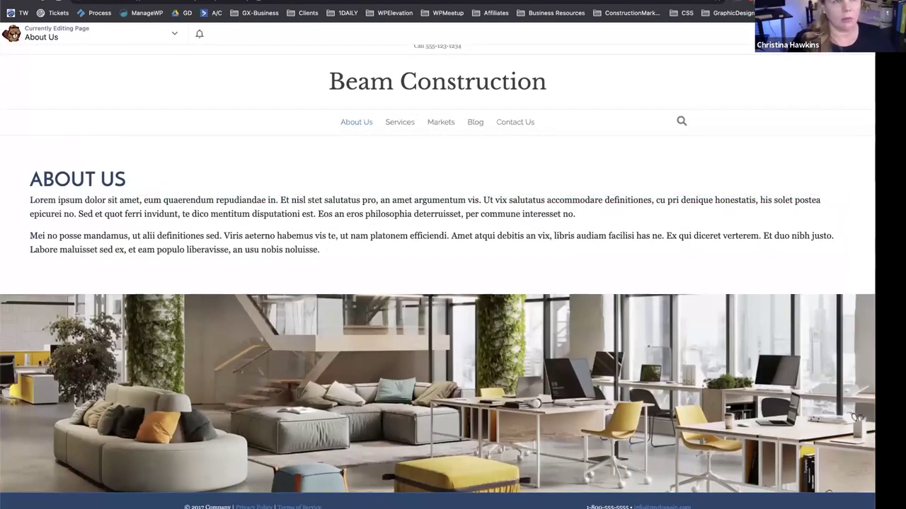
Add an empty column beside the About Us text and delete the stray three-column row.
click(884, 33)
click(750, 61)
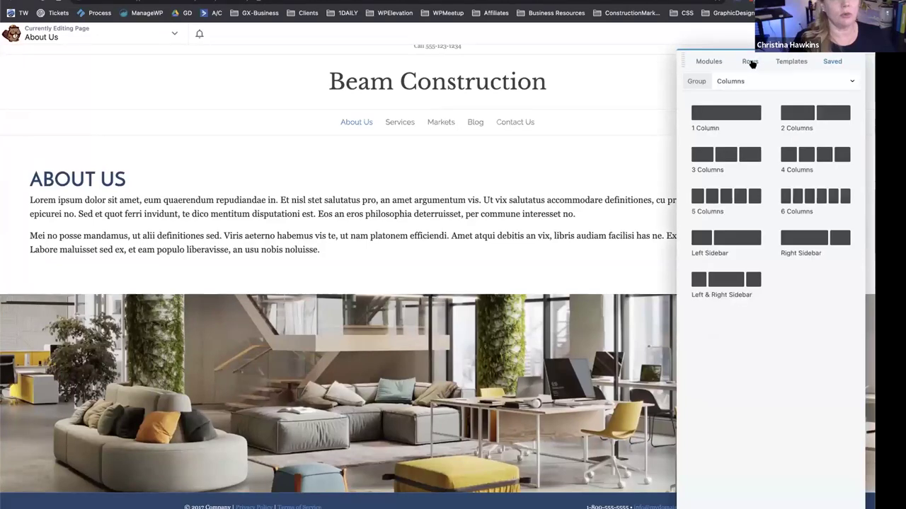
drag(726, 114, 843, 216)
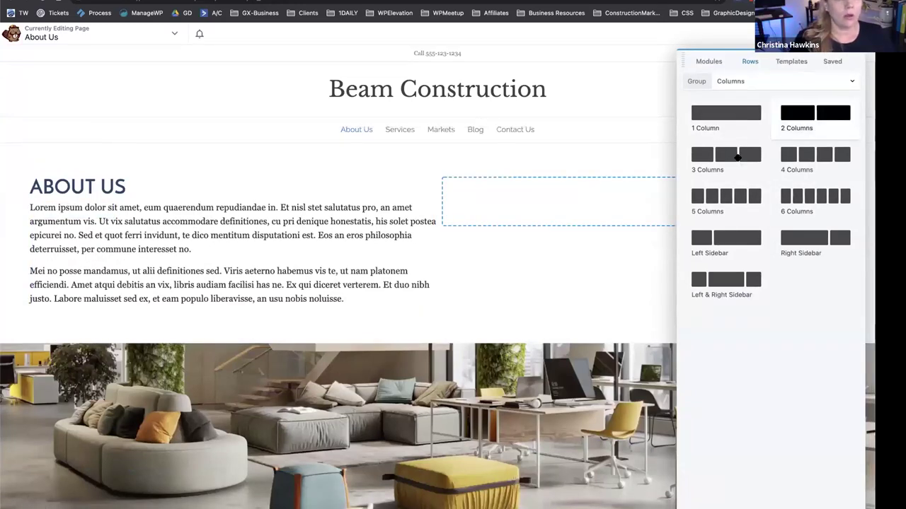
drag(737, 157, 467, 361)
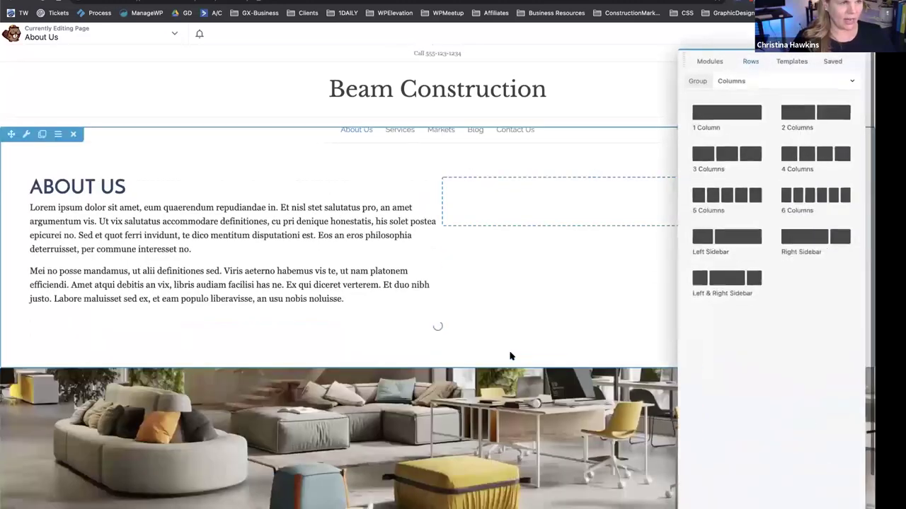
click(362, 327)
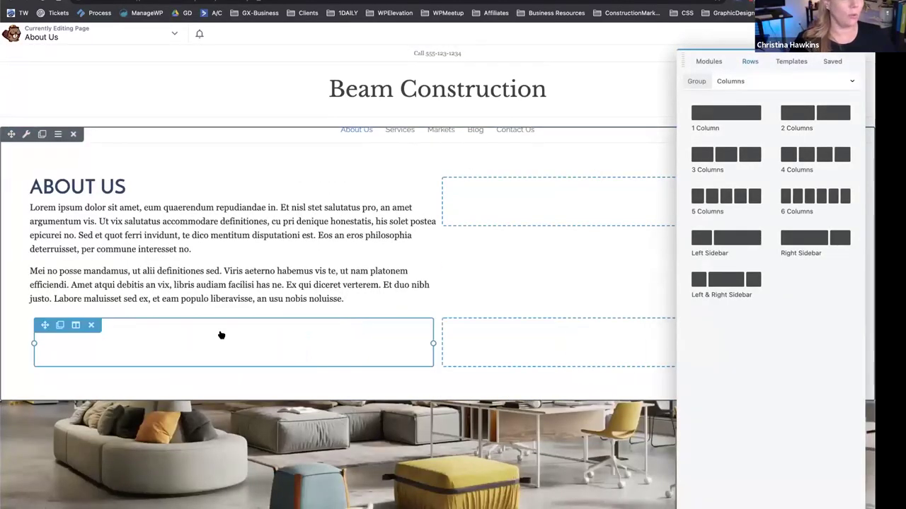
click(90, 326)
click(90, 327)
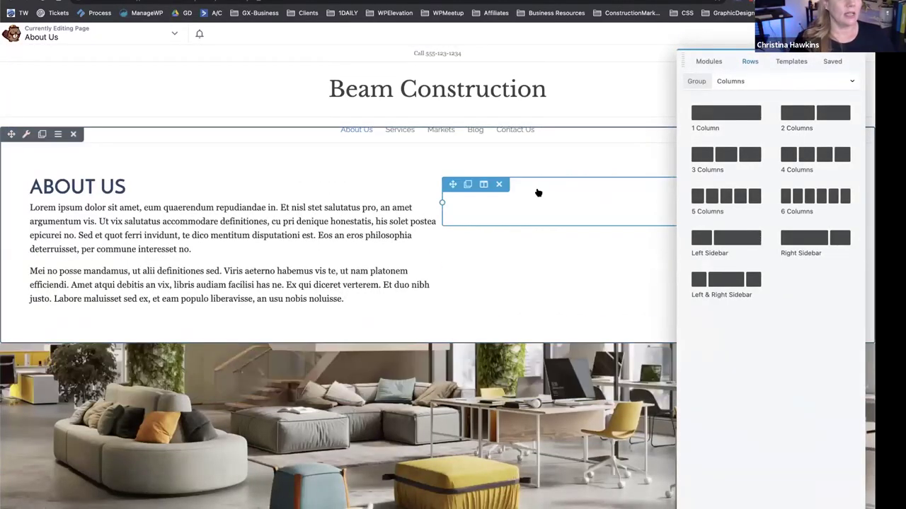
Add two empty columns beside the text and set the text column width to 30%.
drag(816, 113, 632, 204)
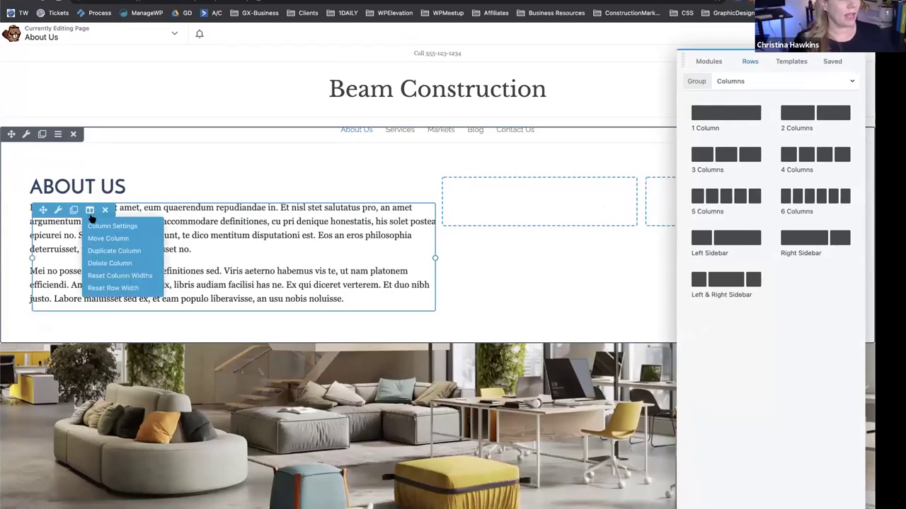
click(106, 223)
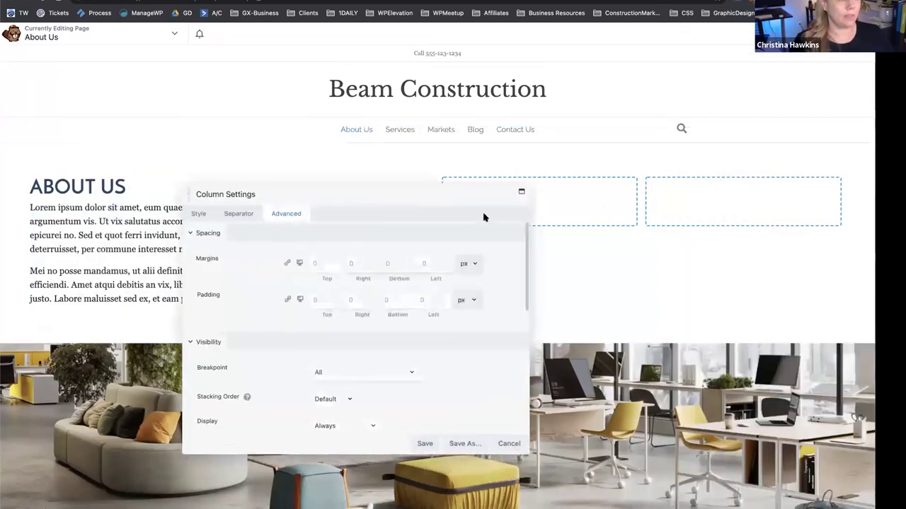
click(198, 213)
drag(325, 246, 287, 250)
text(30)
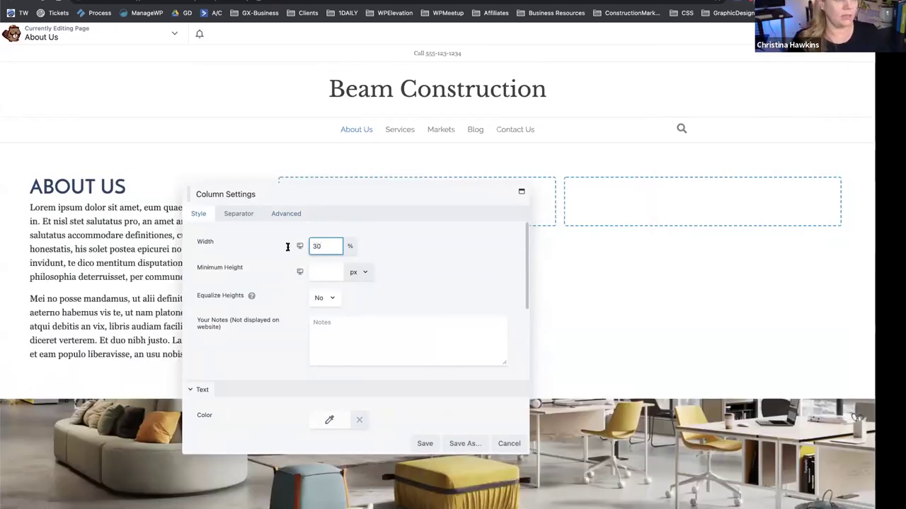
click(422, 444)
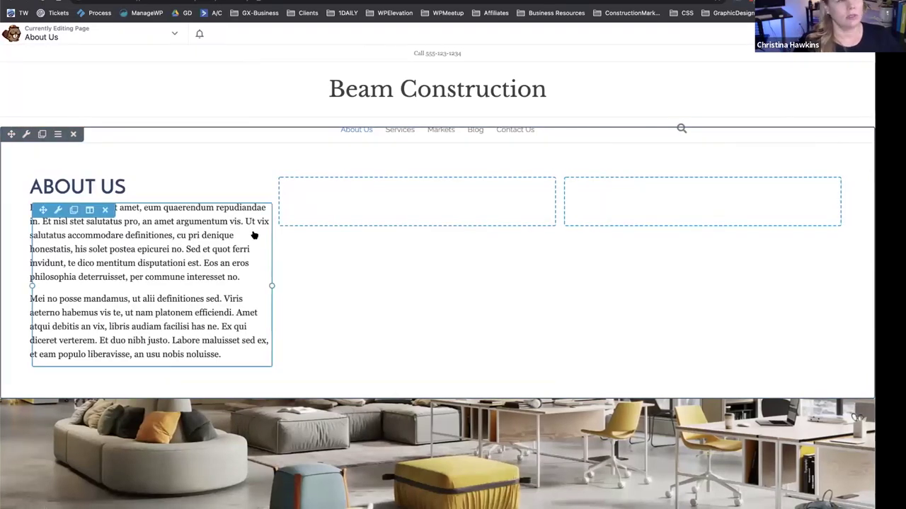
Move the ABOUT US heading into its own top row and centre-align it.
scroll(283, 297, down, 2)
scroll(104, 149, up, 1)
drag(41, 124, 244, 86)
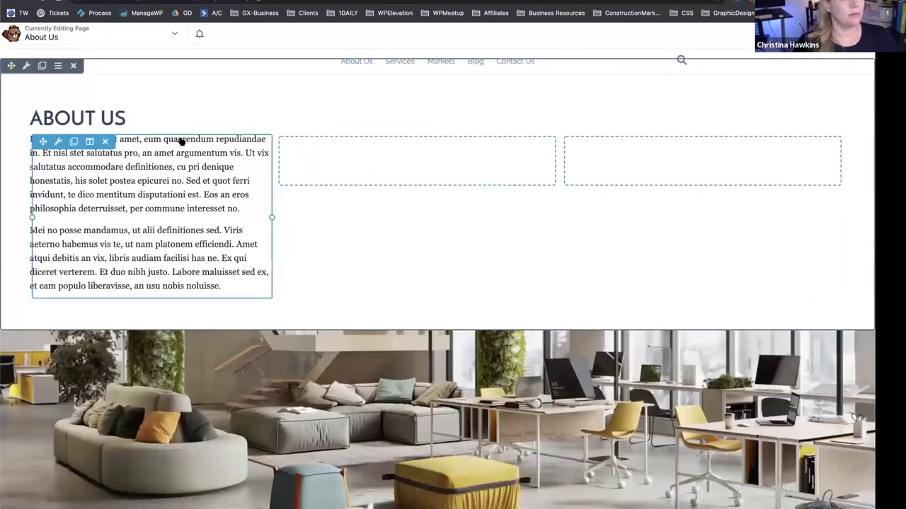
click(133, 119)
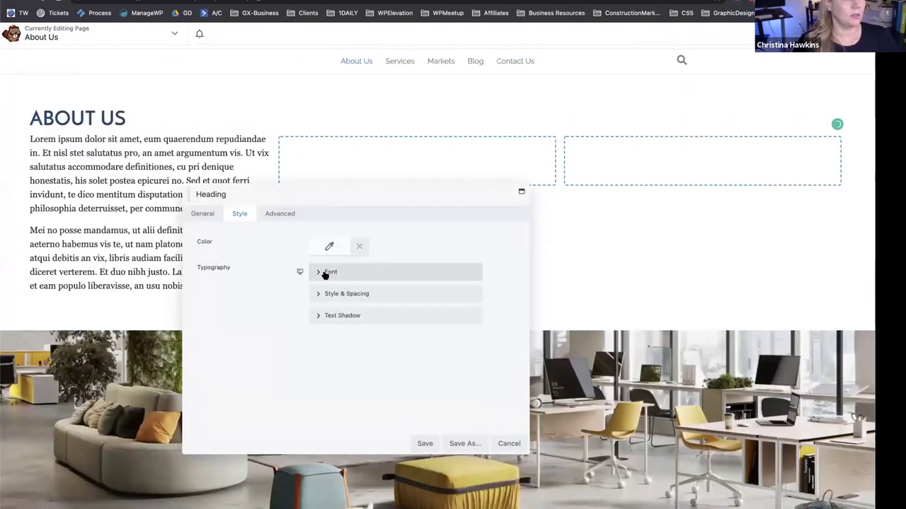
click(324, 271)
click(453, 338)
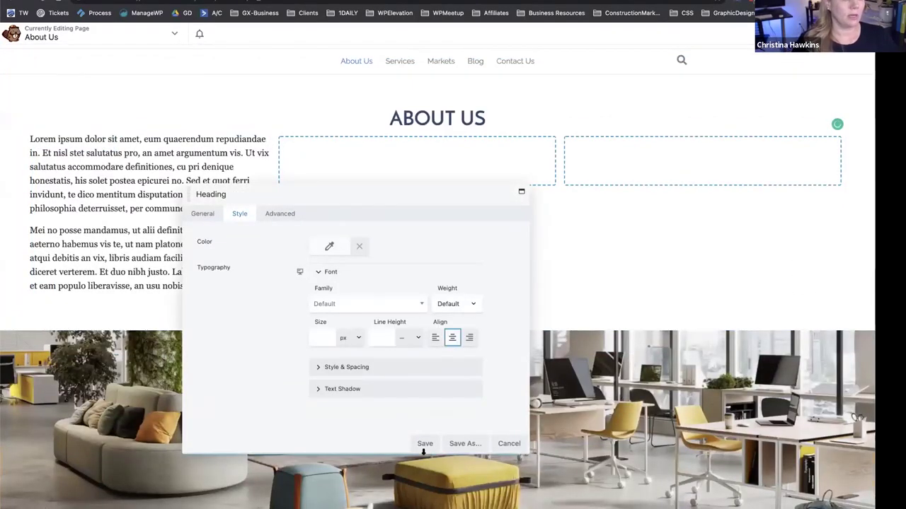
click(425, 443)
scroll(444, 119, up, 2)
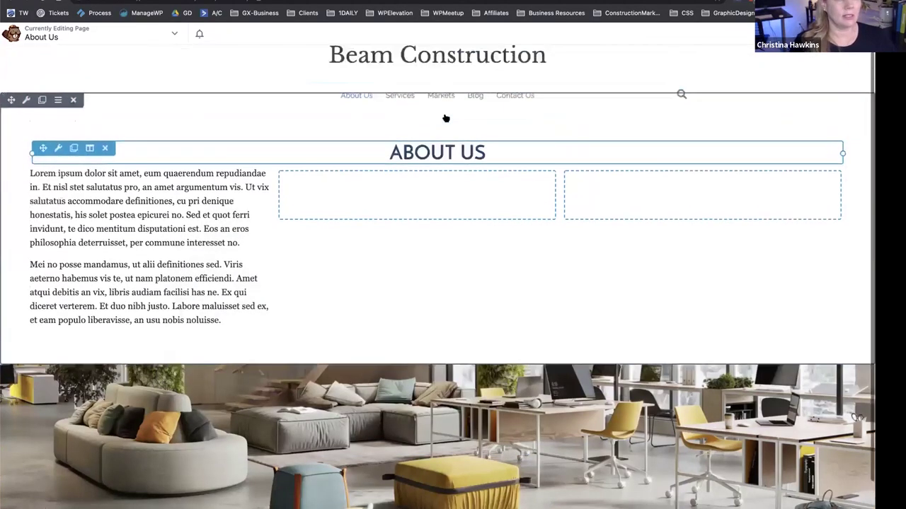
mouse_move(445, 118)
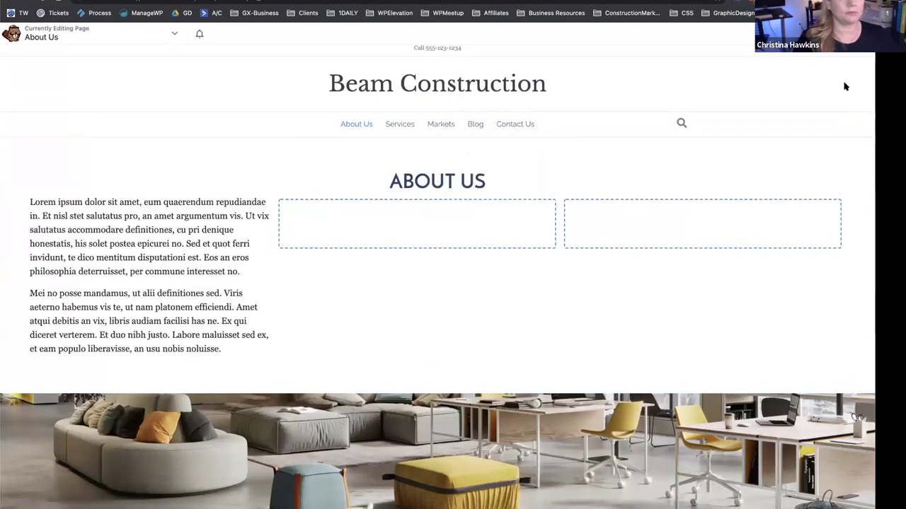
Publish the About Us layout changes and exit the builder.
scroll(572, 245, down, 2)
scroll(424, 370, up, 2)
scroll(424, 370, down, 2)
scroll(425, 370, up, 2)
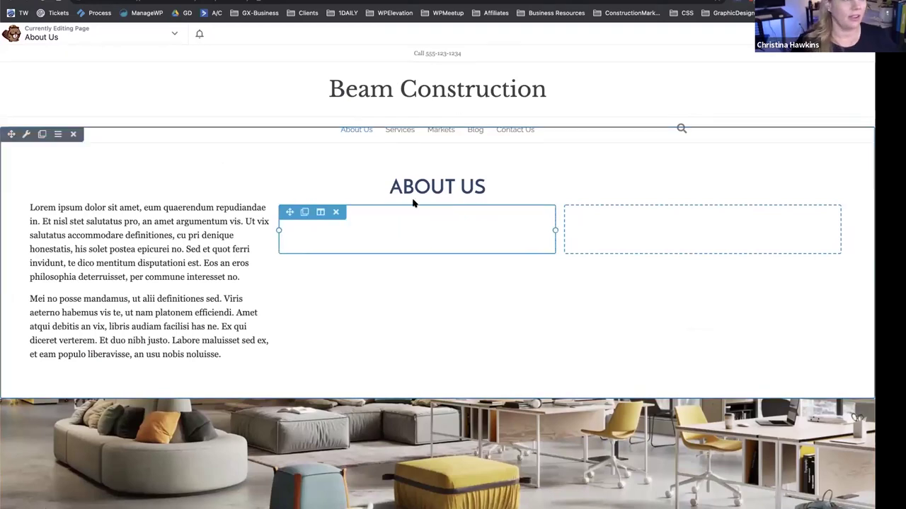
scroll(400, 242, down, 2)
scroll(400, 242, up, 2)
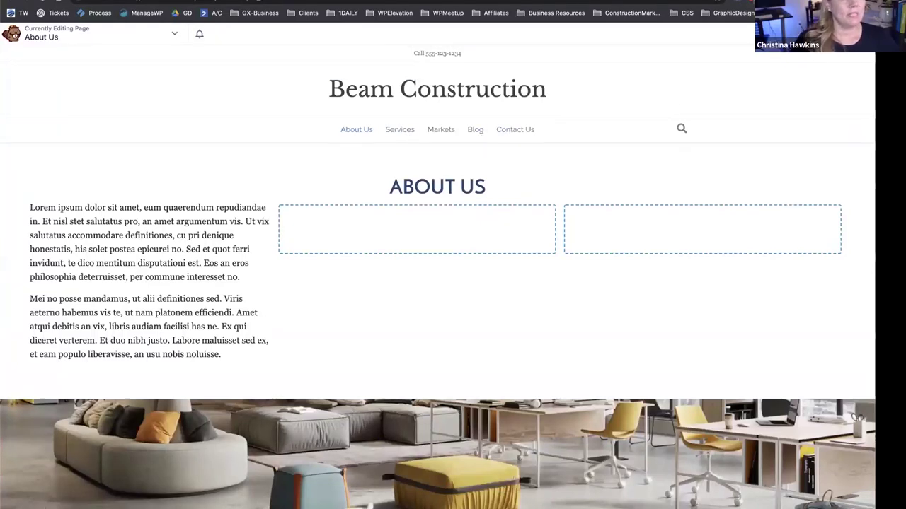
click(729, 33)
click(711, 33)
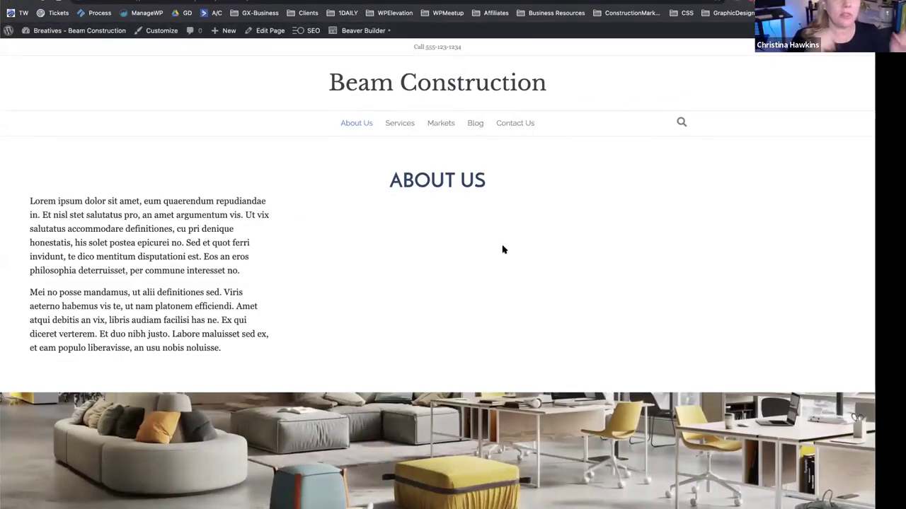
scroll(502, 249, down, 1)
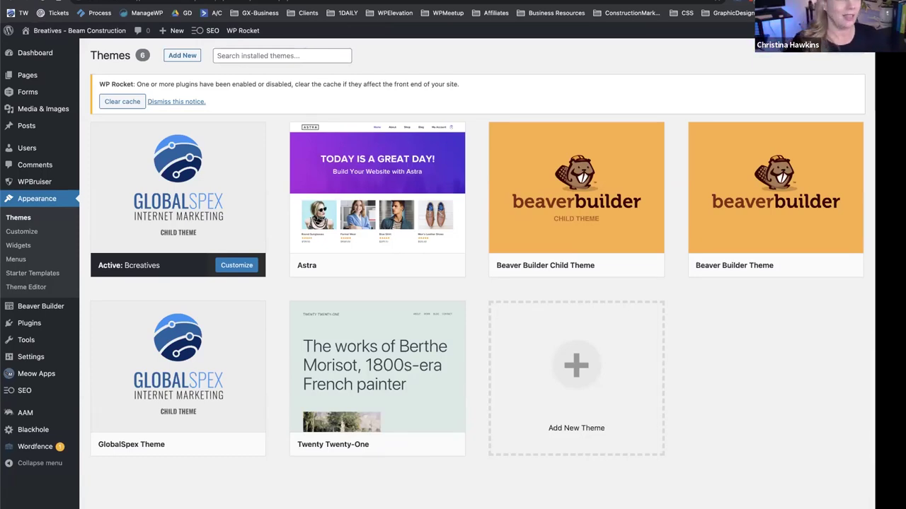
Delete the Beaver Themer plugin from the Installed Plugins list.
click(32, 324)
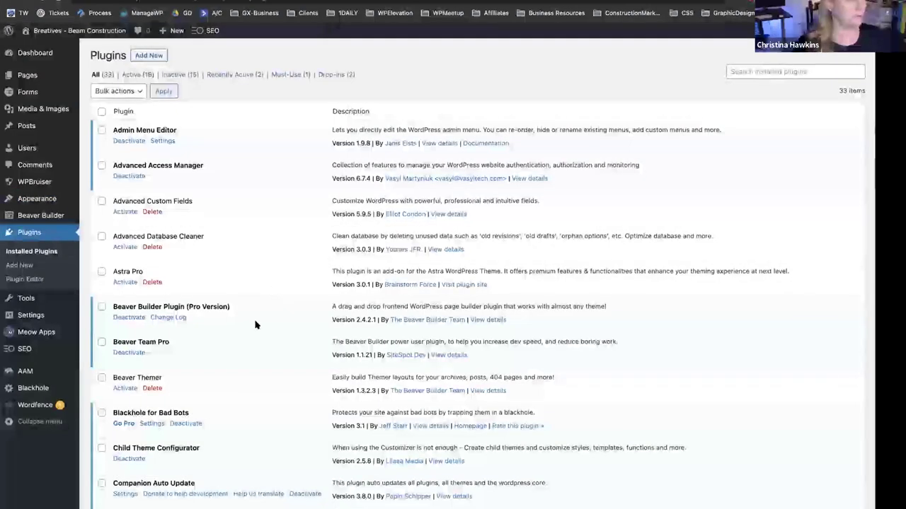
scroll(245, 278, down, 3)
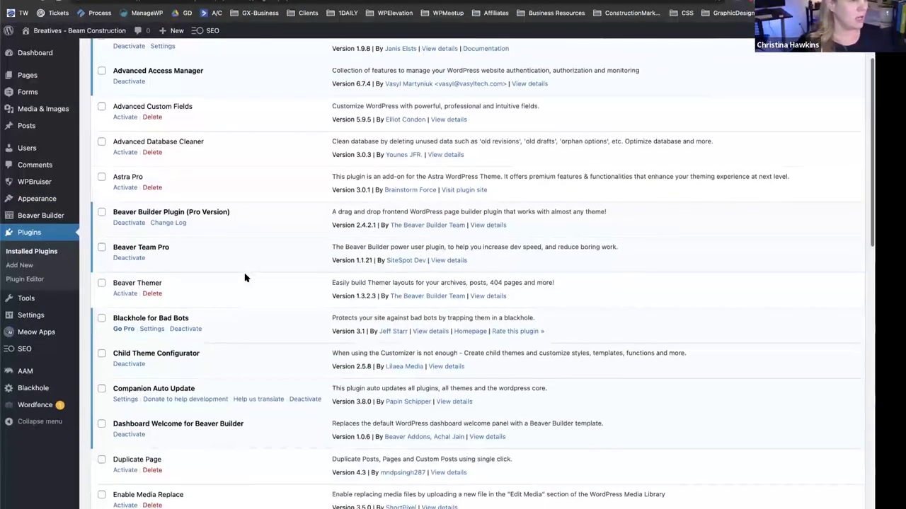
click(153, 292)
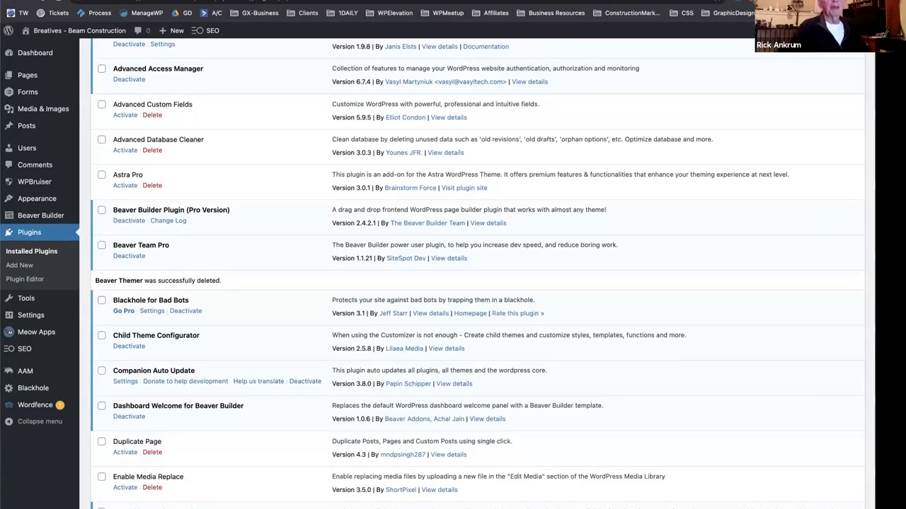
Go to Plugins > Add New and open the Upload Plugin form to choose bb-theme-builder.zip.
click(20, 264)
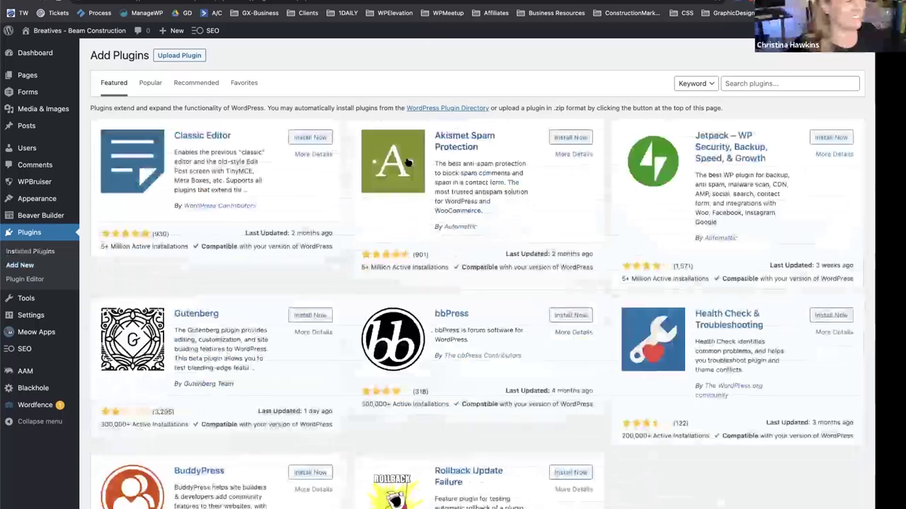
click(195, 56)
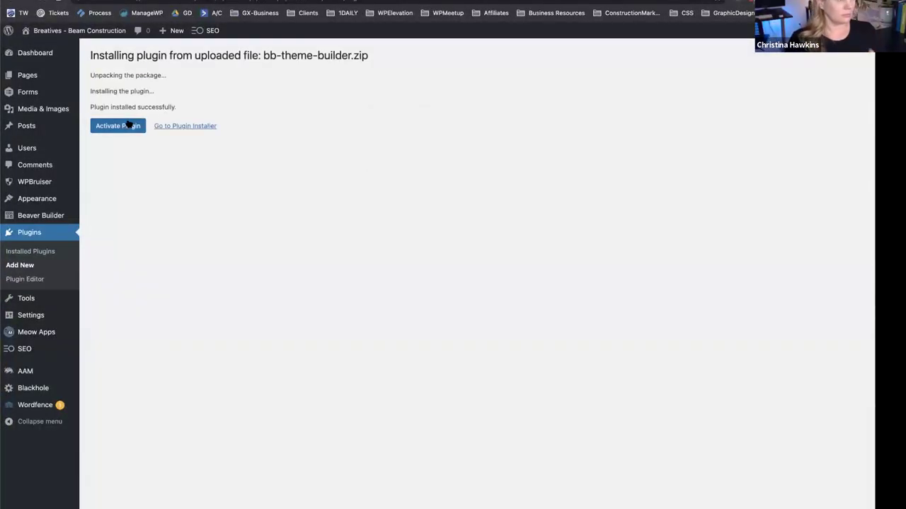
Install Beaver Themer 1.3.0.1 from the uploaded bb-theme-builder.zip.
click(124, 126)
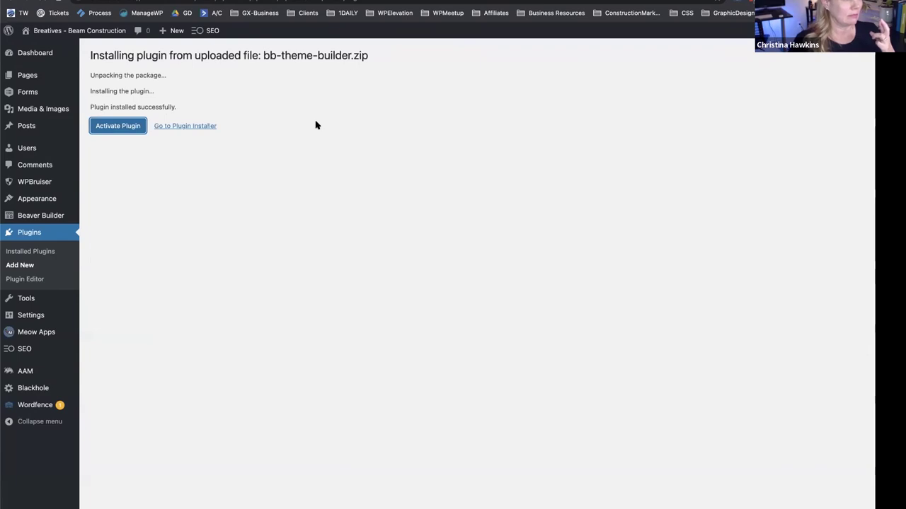
scroll(229, 316, down, 5)
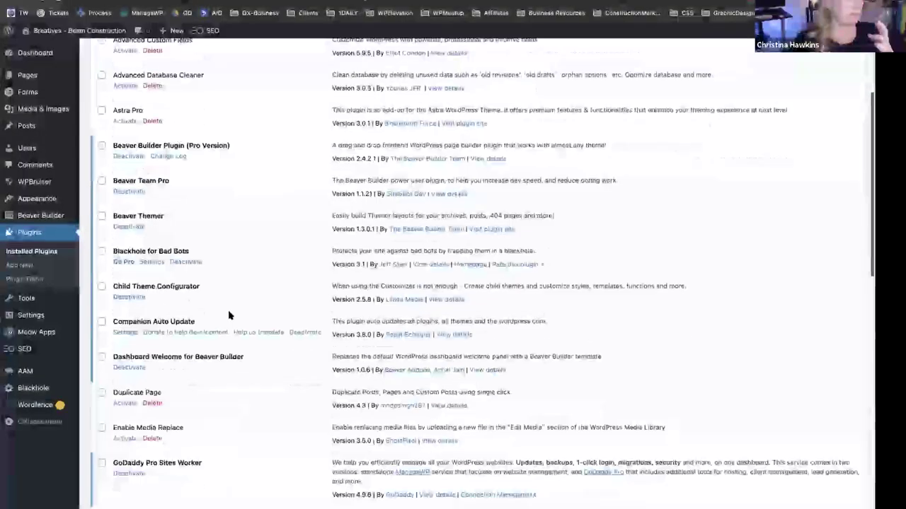
scroll(228, 315, up, 3)
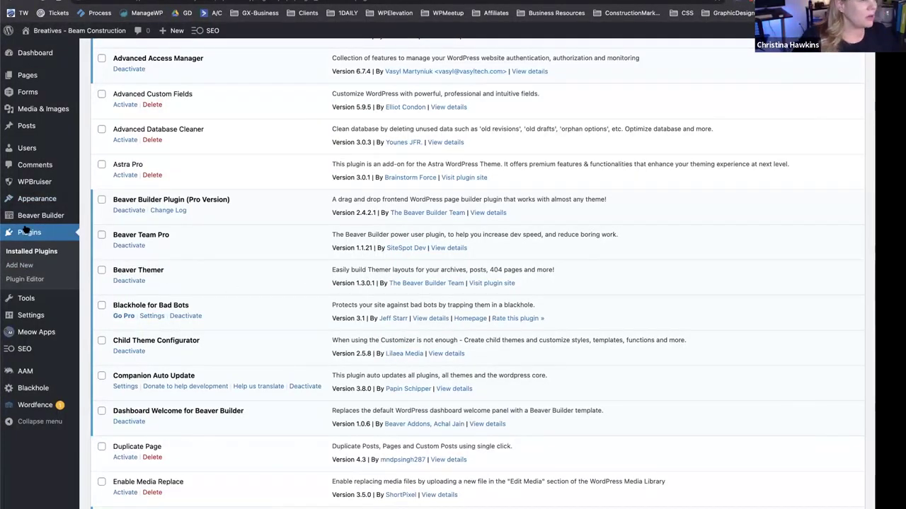
Activate Beaver Themer and list the Category, Footer, Header and Search Results themer layouts.
mouse_move(30, 218)
click(99, 218)
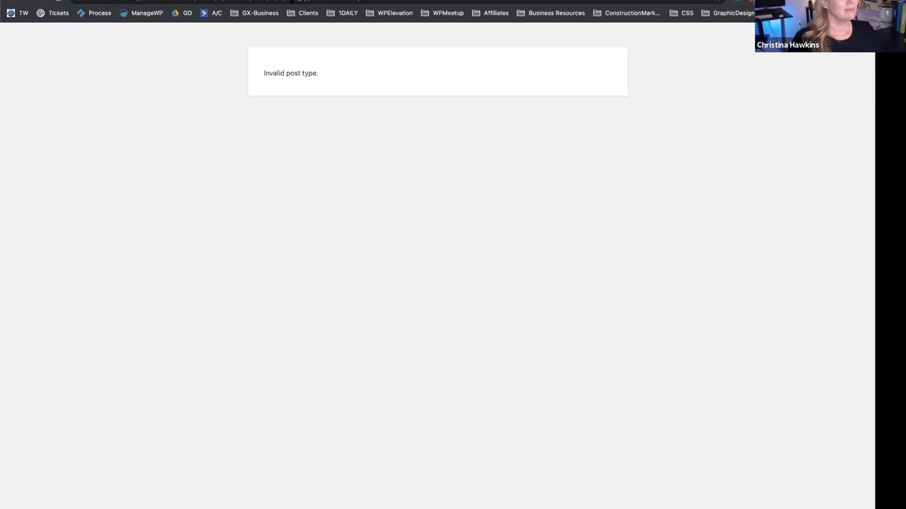
key(super+Left)
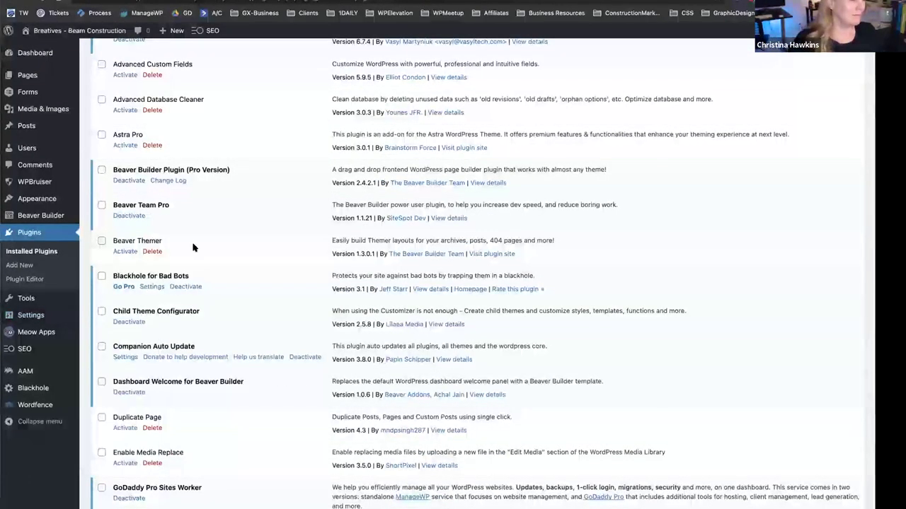
click(125, 251)
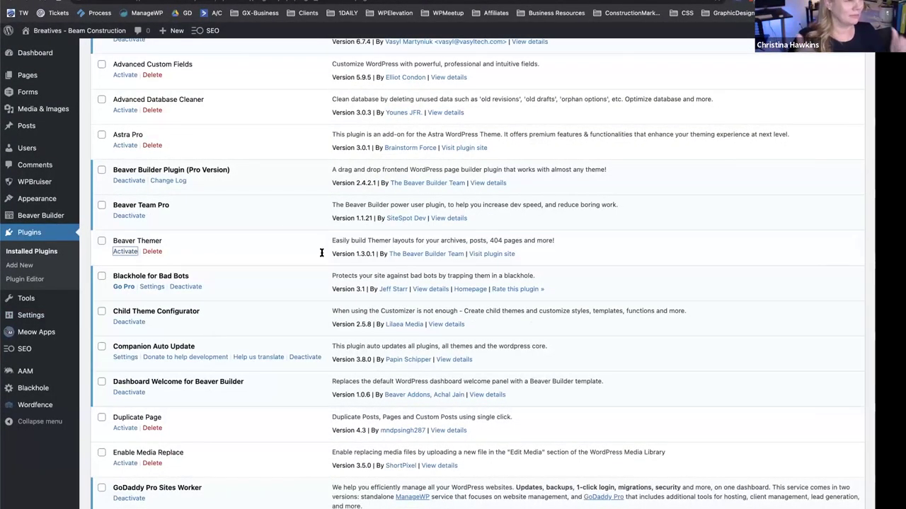
scroll(156, 319, down, 3)
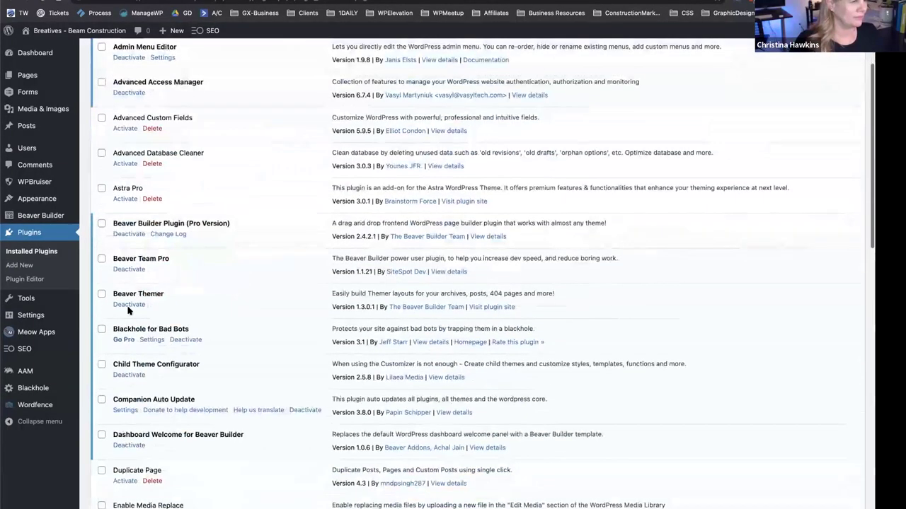
mouse_move(28, 217)
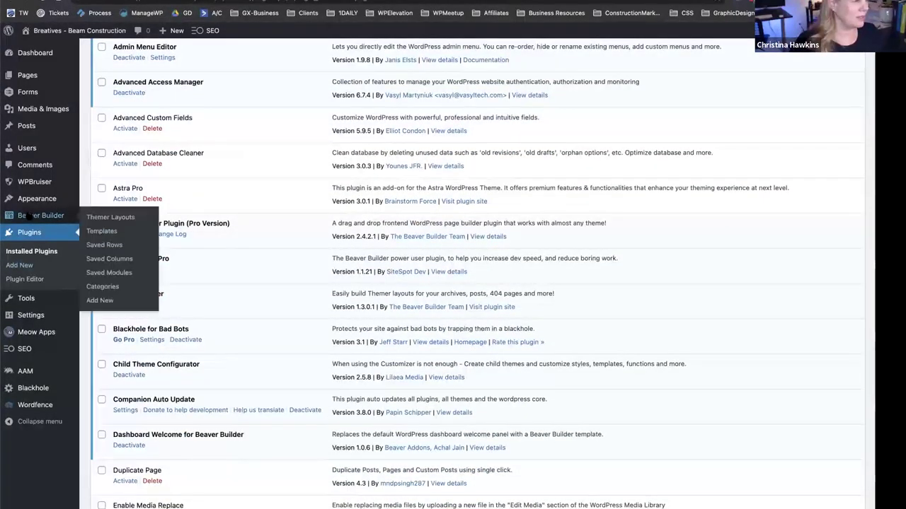
click(113, 218)
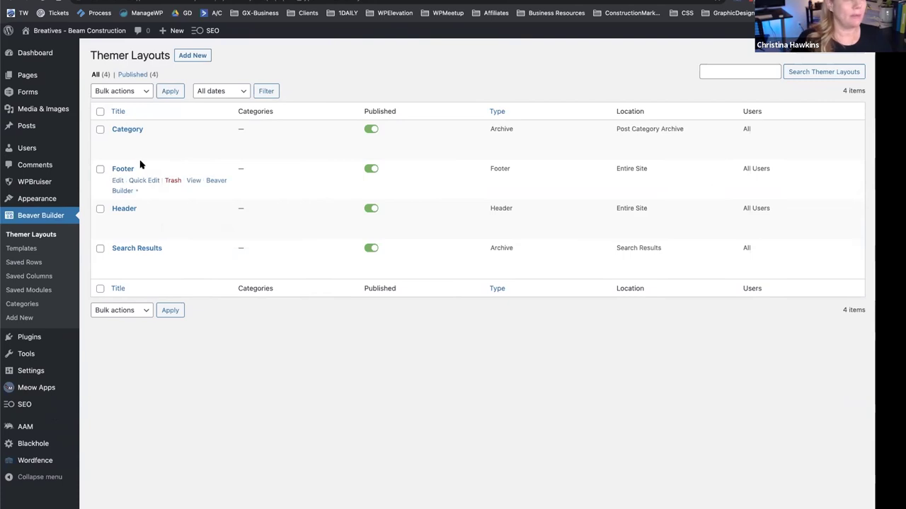
Trash the old Footer and Header layouts and view the live About Us page.
click(172, 181)
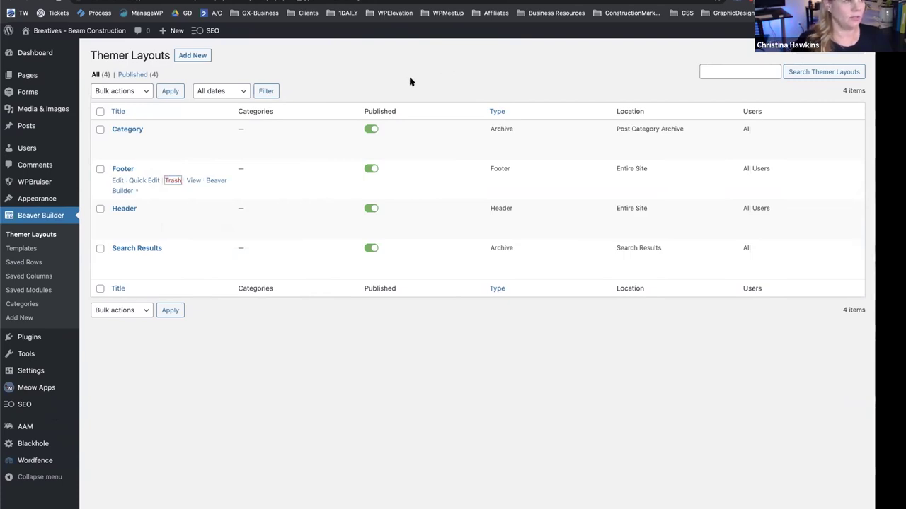
click(172, 210)
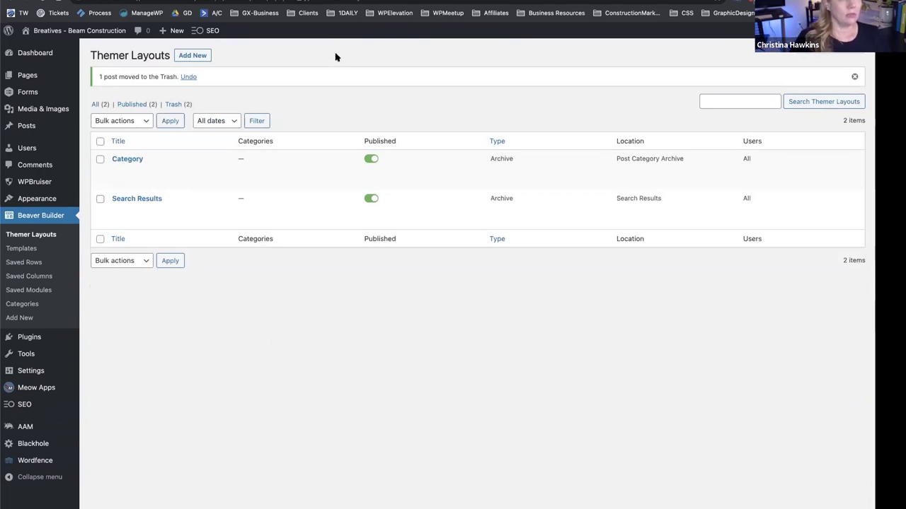
click(156, 5)
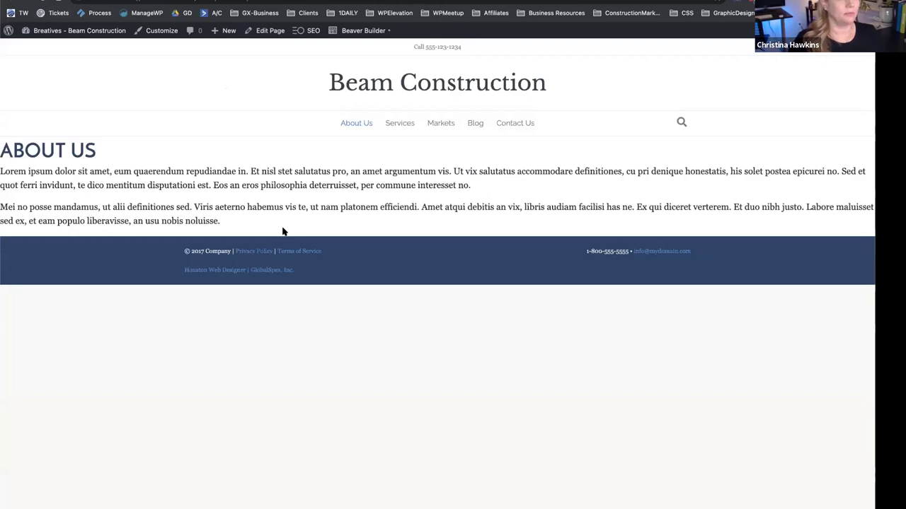
Fill in a new layout titled 'Header' with type Themer Layout and layout Header.
key(ctrl+shift+Tab)
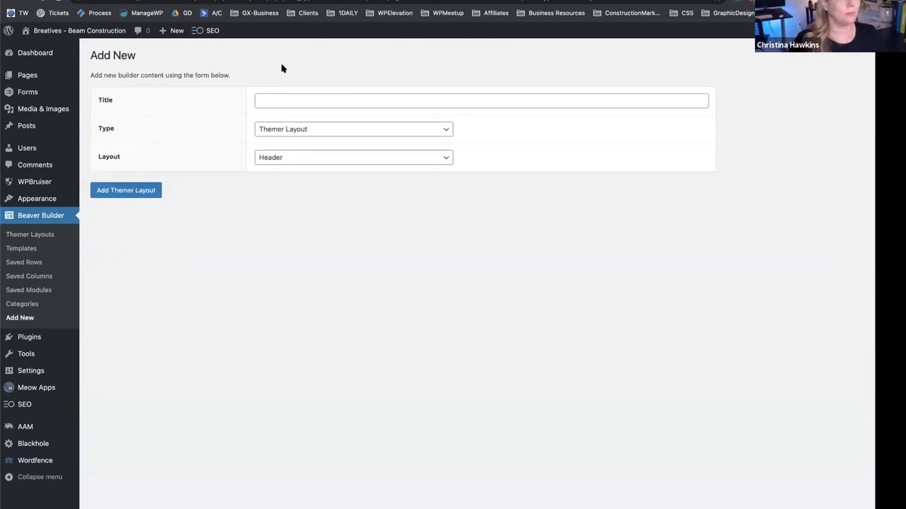
click(275, 101)
text(Header)
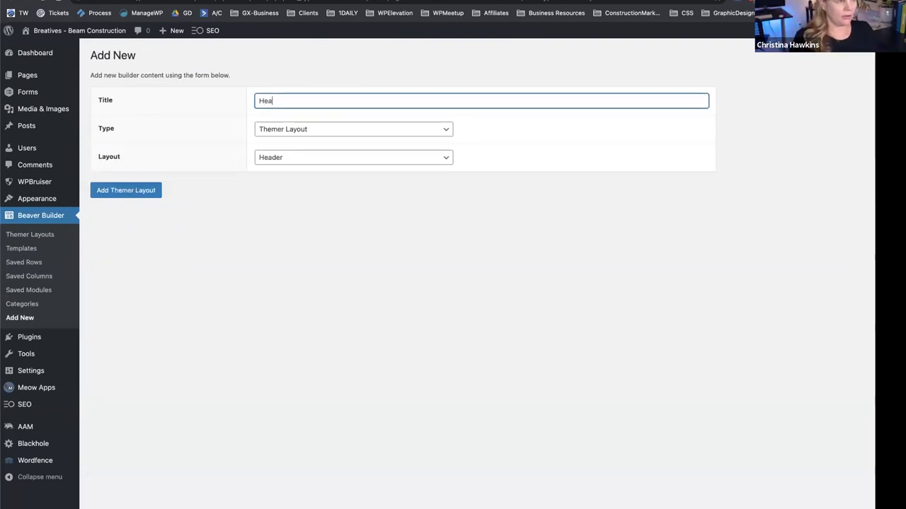
click(273, 135)
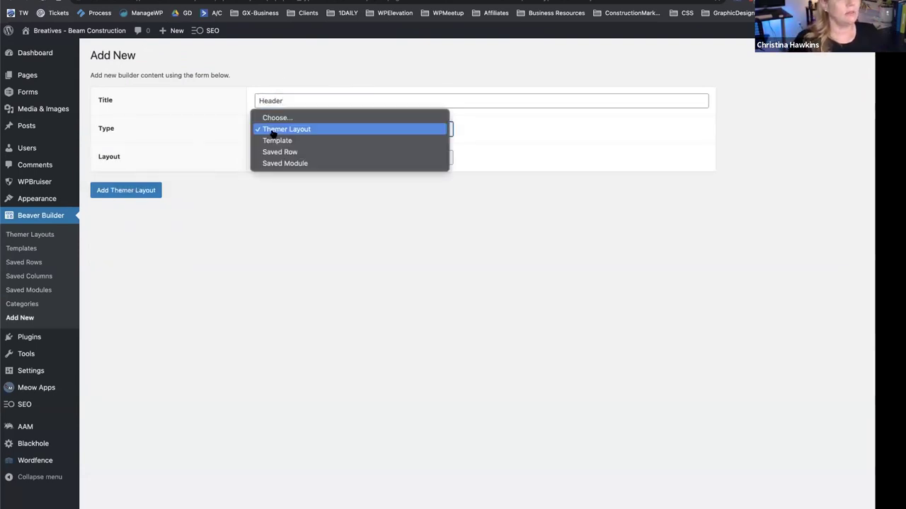
click(283, 224)
click(290, 159)
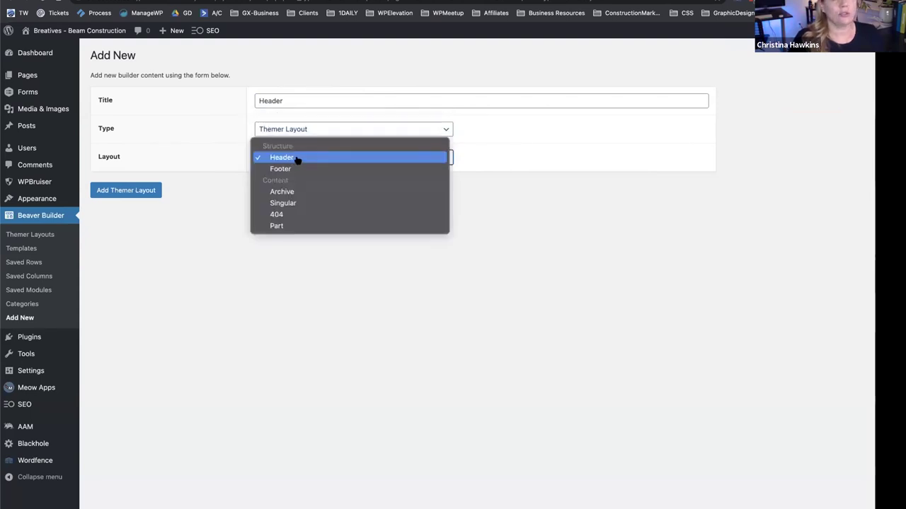
click(329, 309)
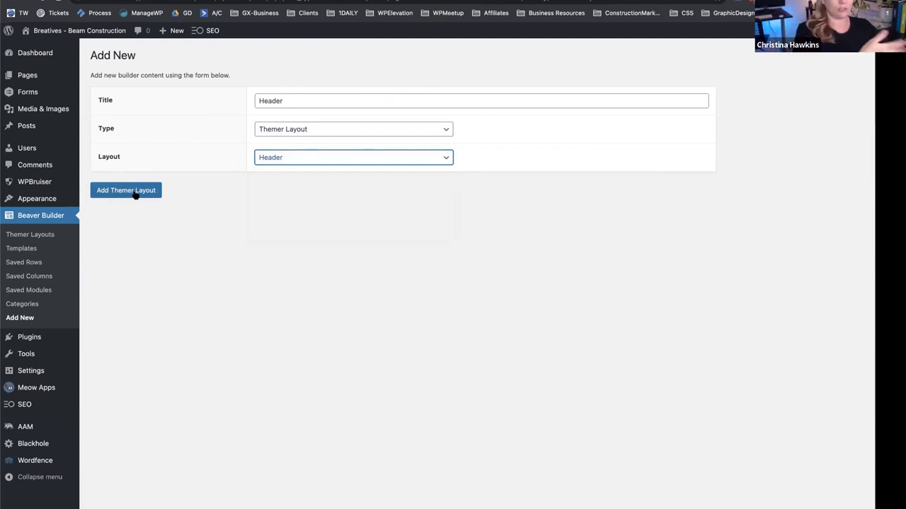
Create the Header themer layout, leaving Sticky set to No.
click(136, 195)
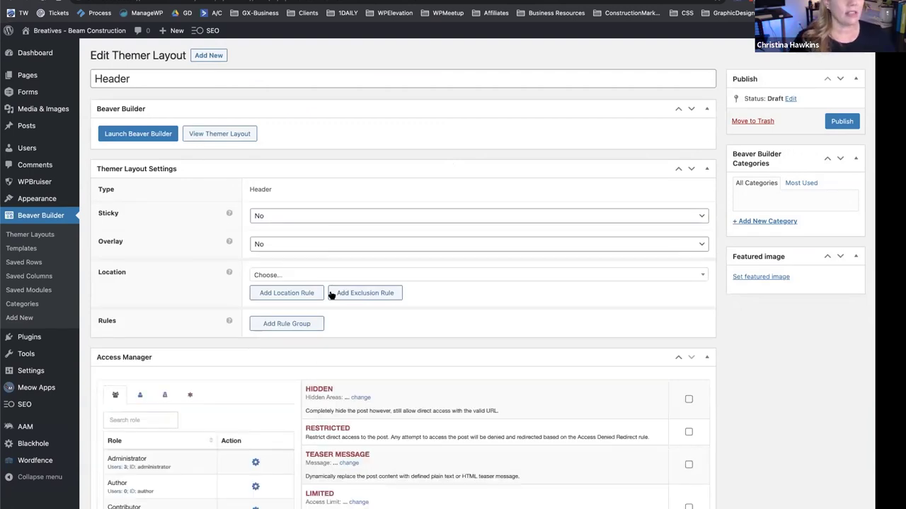
click(706, 357)
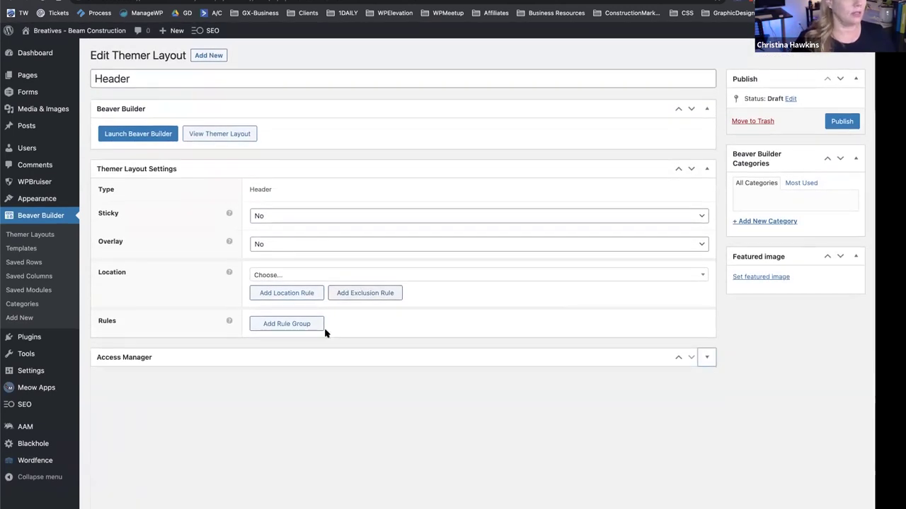
click(280, 215)
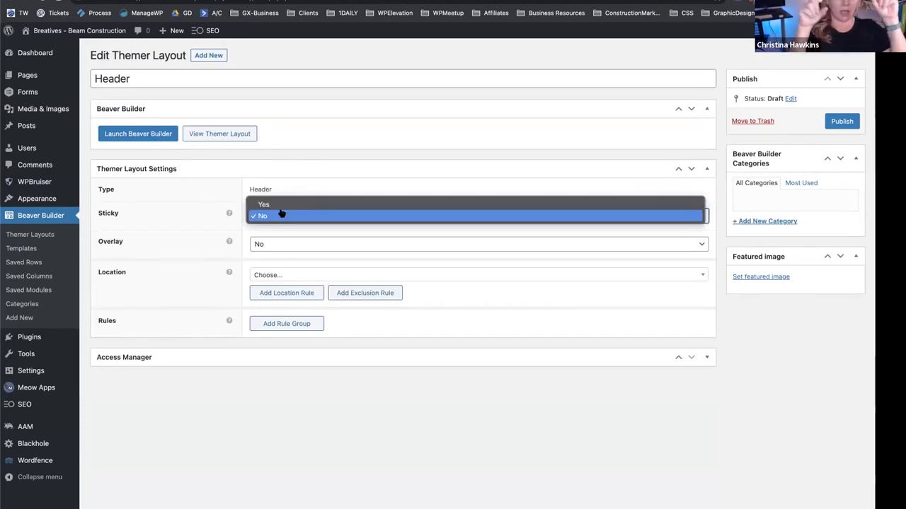
click(300, 329)
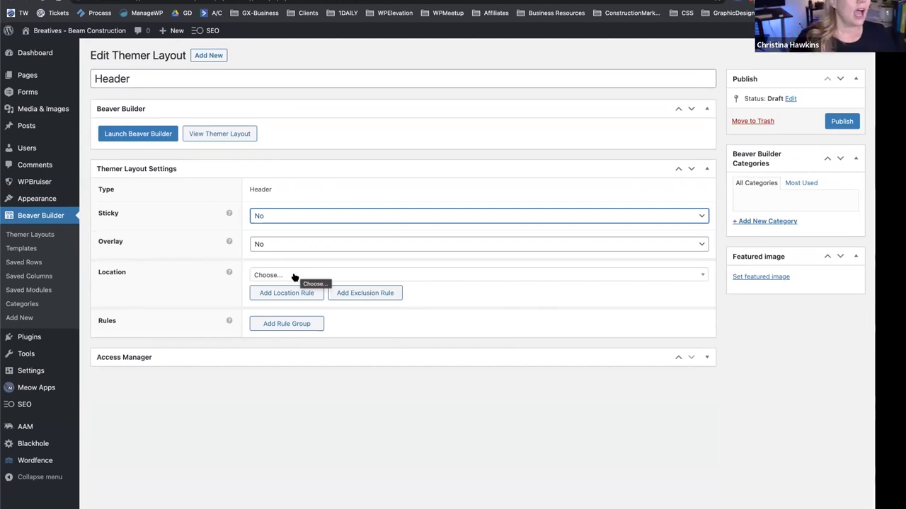
Set the display location to Entire Site, drop an empty exclusion rule, and publish.
click(294, 277)
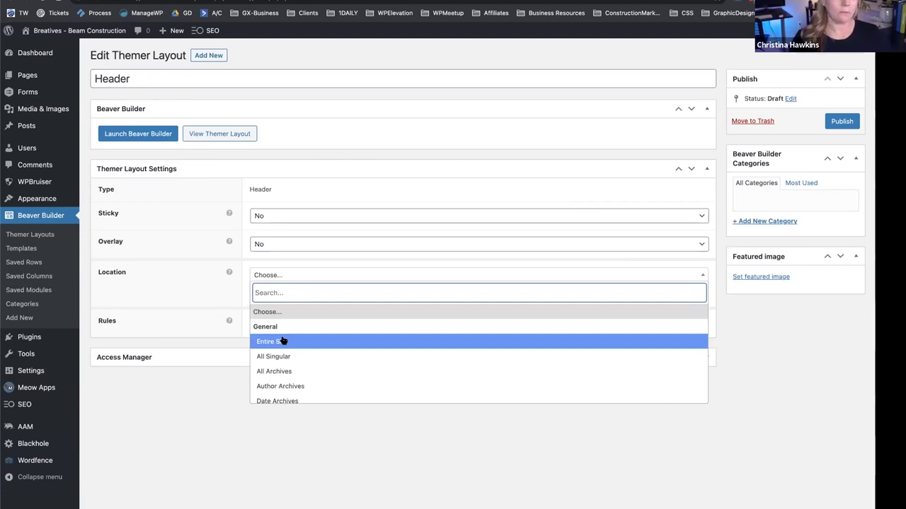
scroll(293, 339, down, 3)
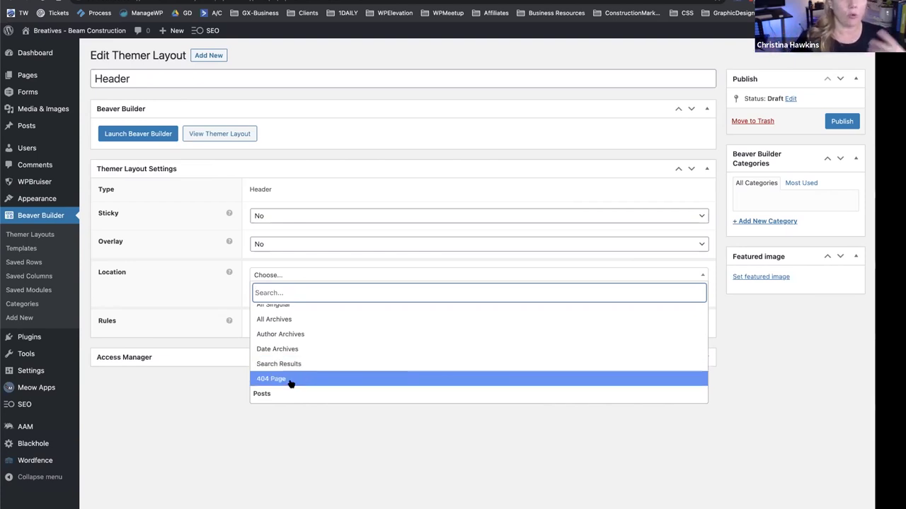
scroll(287, 354, up, 2)
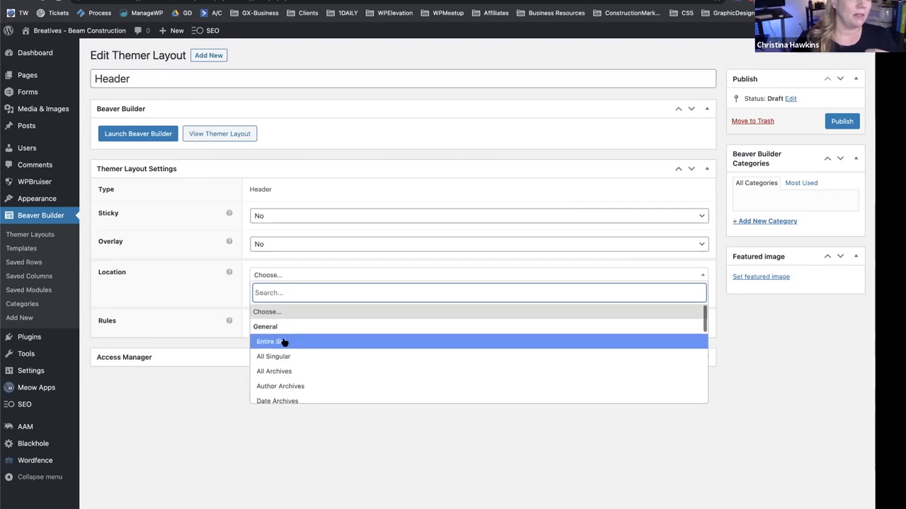
click(284, 343)
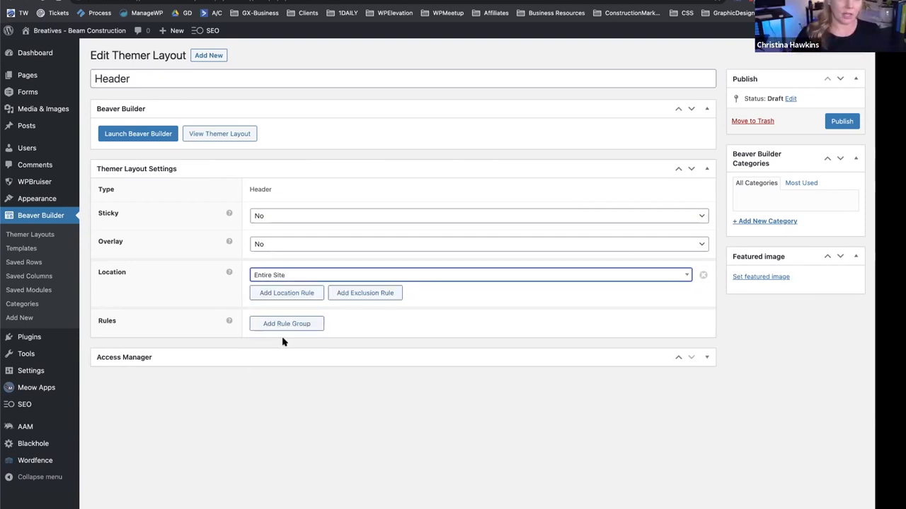
click(361, 293)
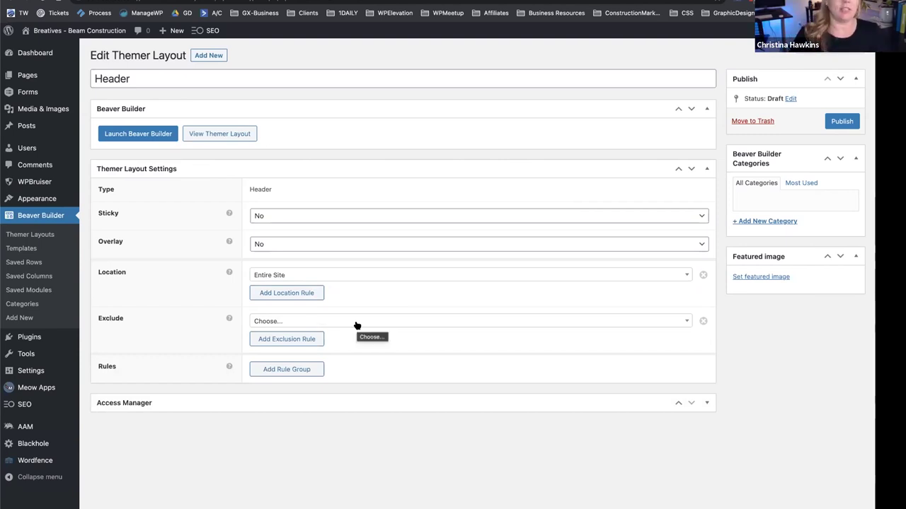
click(357, 325)
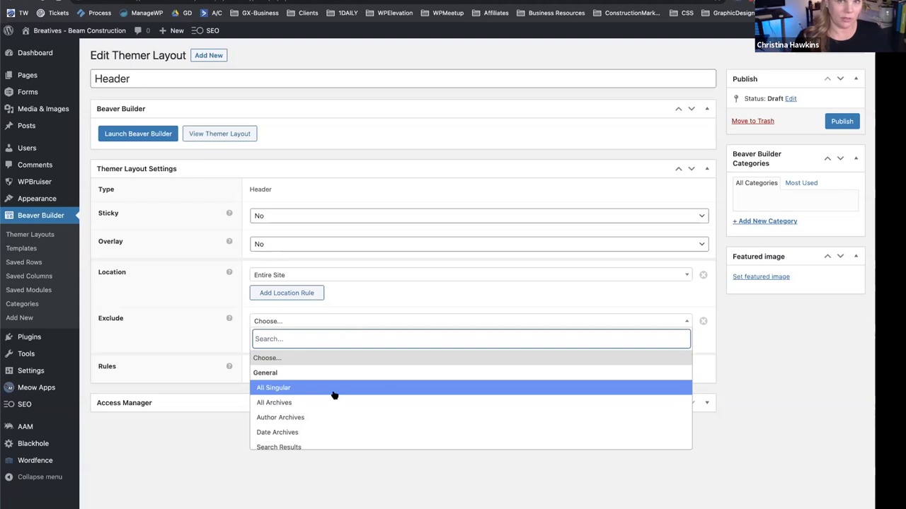
click(354, 488)
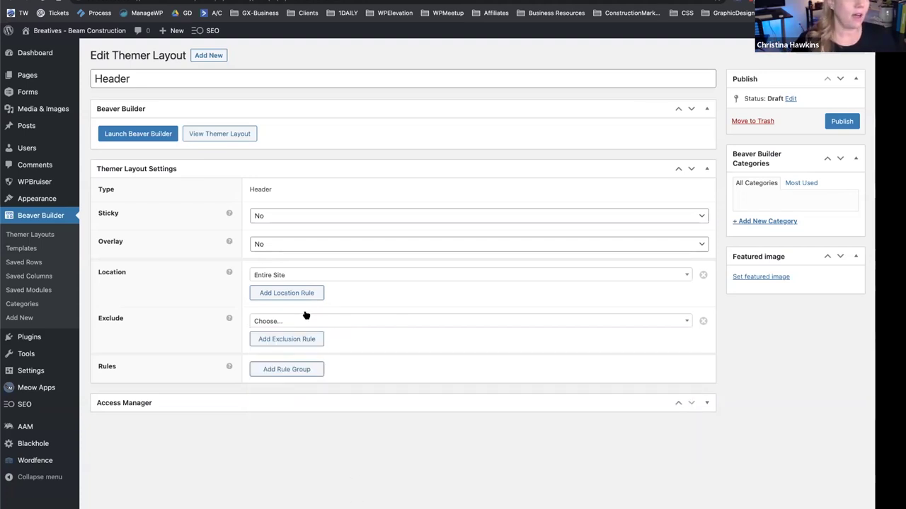
click(702, 321)
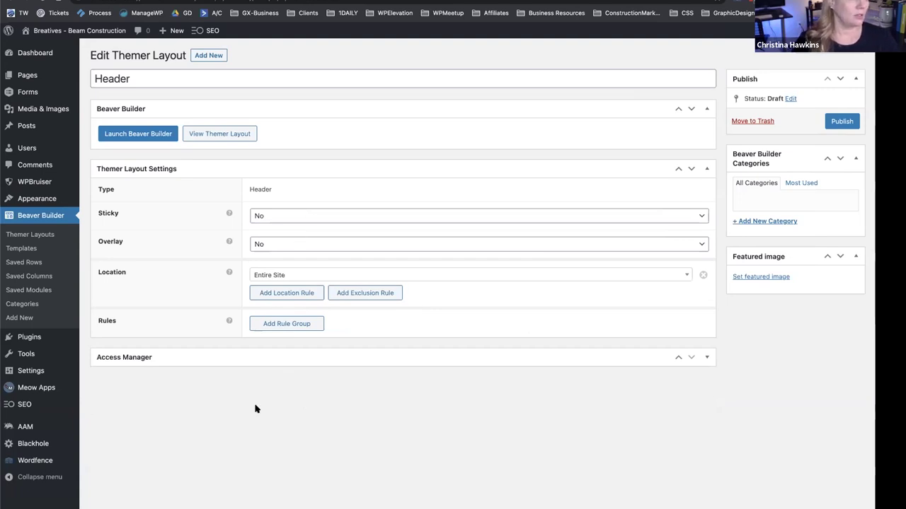
click(843, 121)
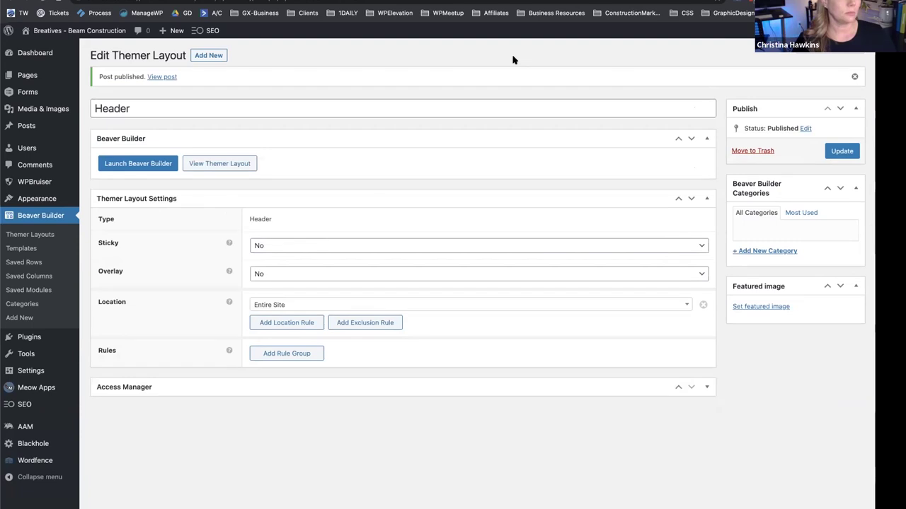
Open the Header layout in the builder and change the header row background from blue to white.
click(142, 163)
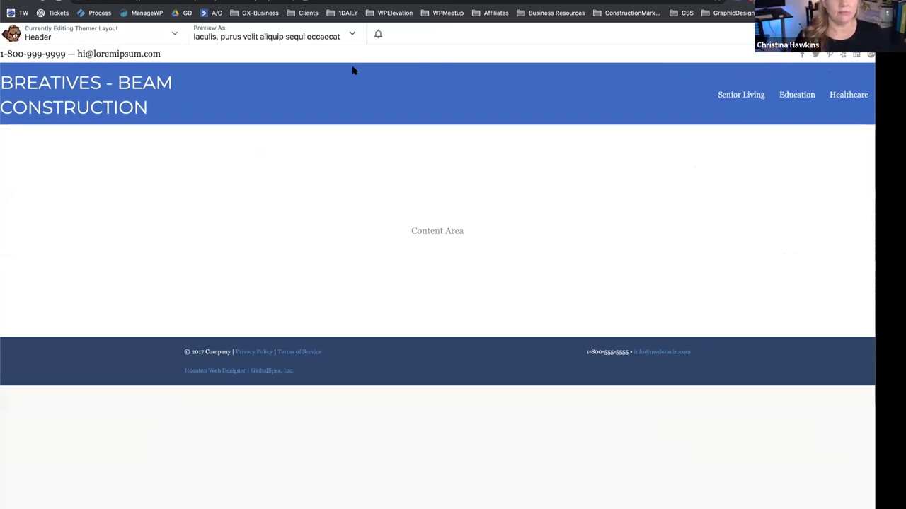
mouse_move(58, 64)
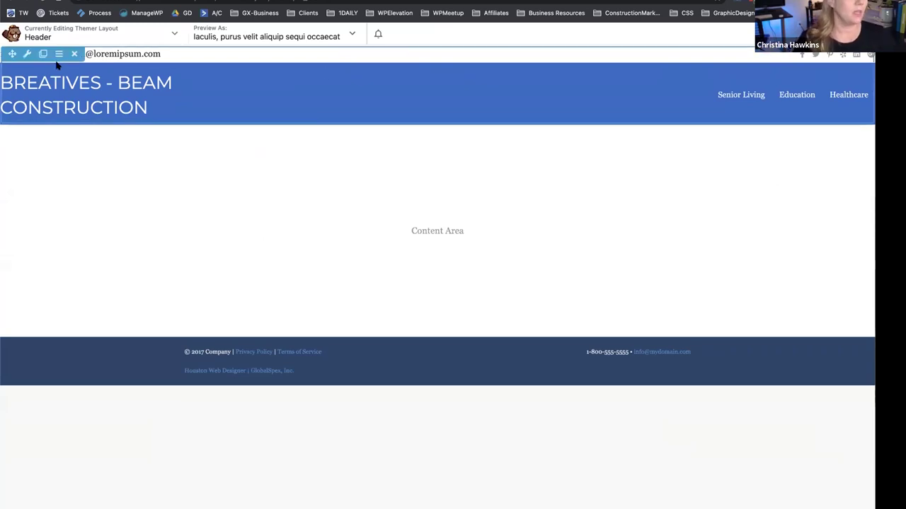
mouse_move(193, 52)
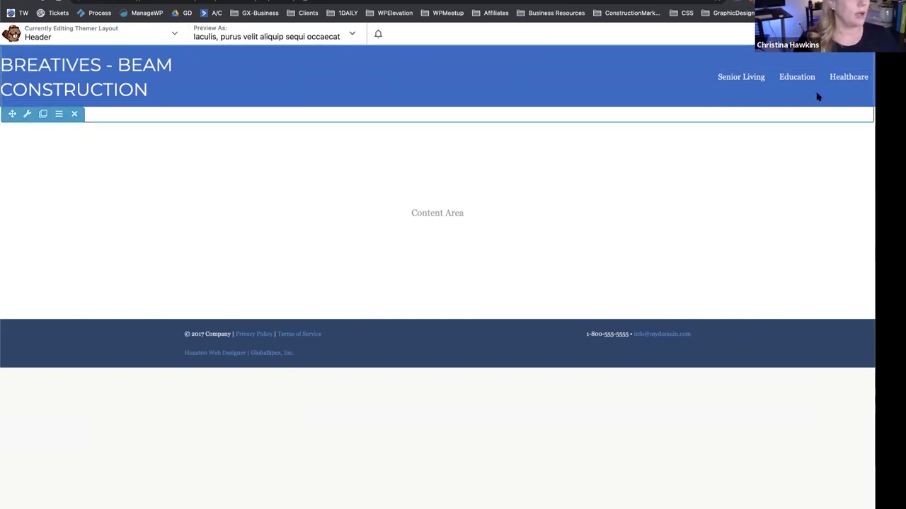
click(27, 114)
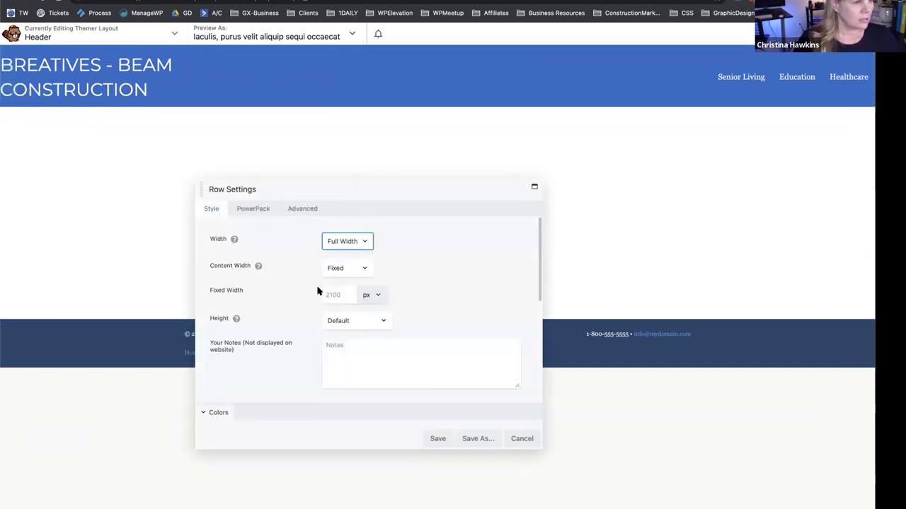
scroll(317, 290, down, 10)
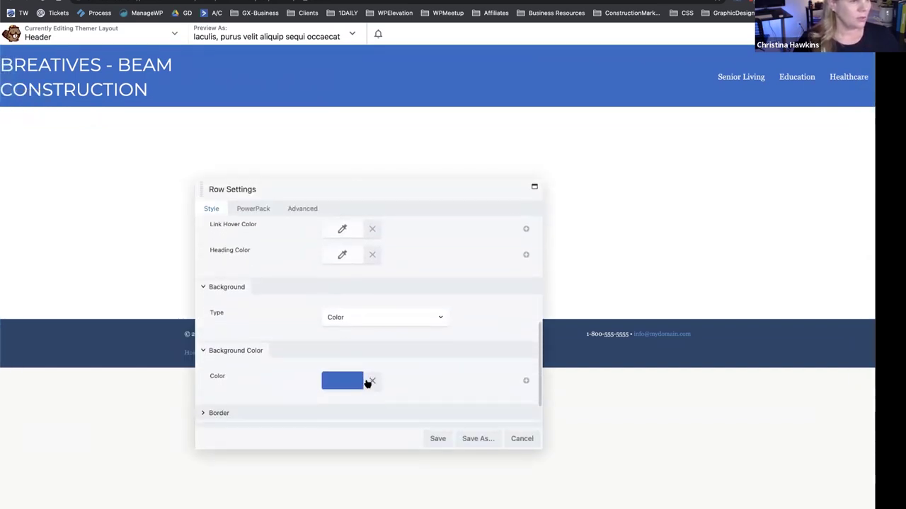
click(371, 381)
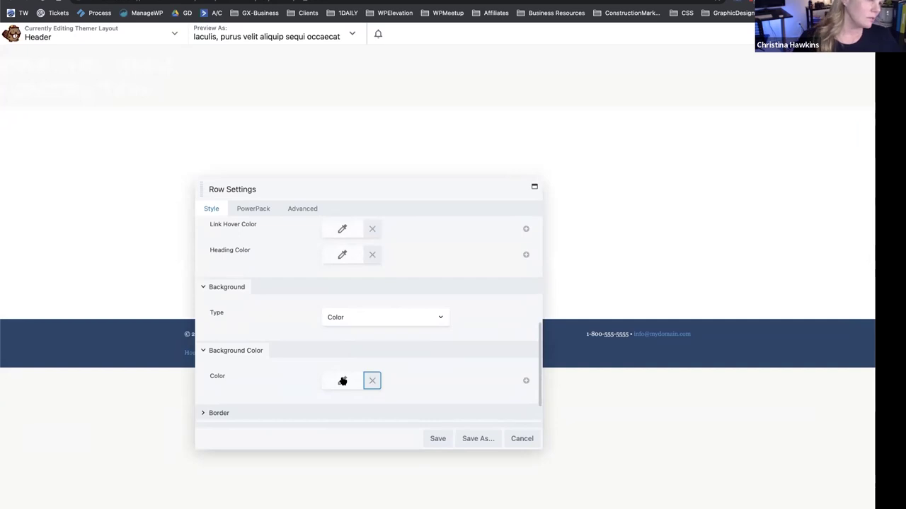
click(343, 382)
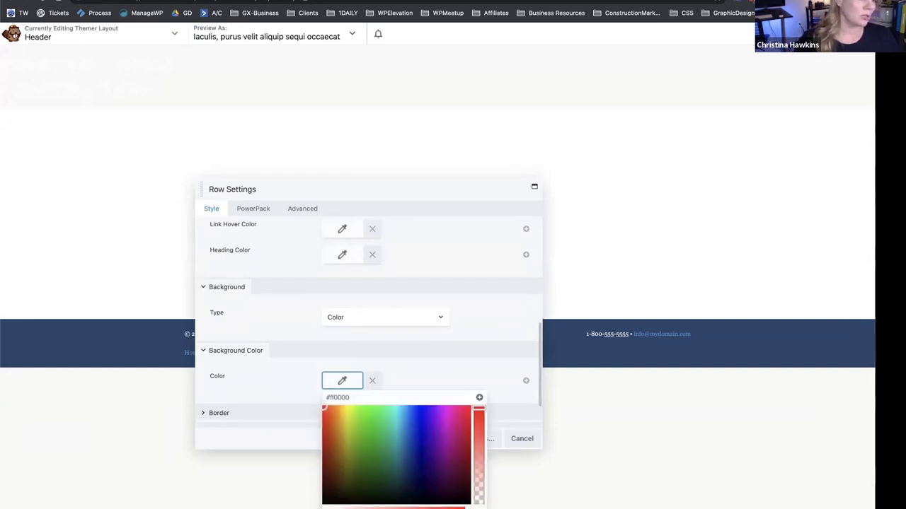
scroll(380, 481, down, 2)
click(347, 412)
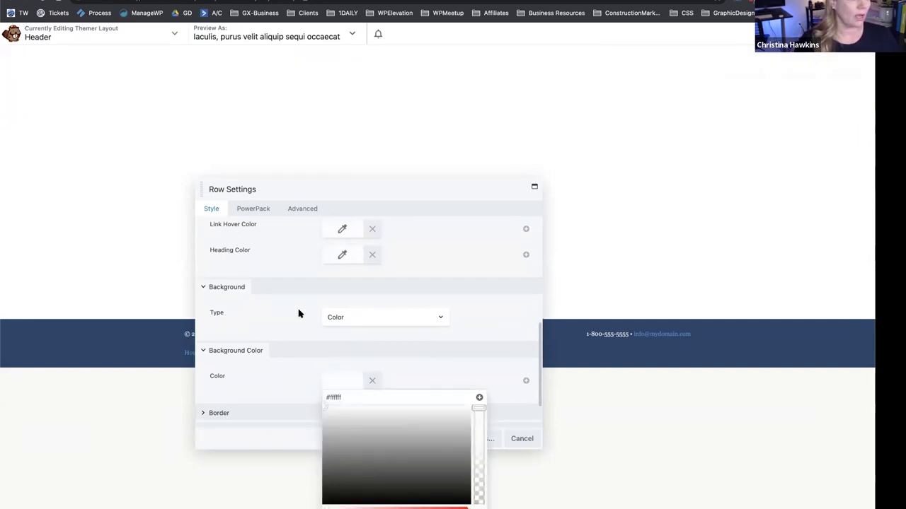
Set the row's text colour to the #25466a preset and save the row settings.
scroll(287, 253, up, 3)
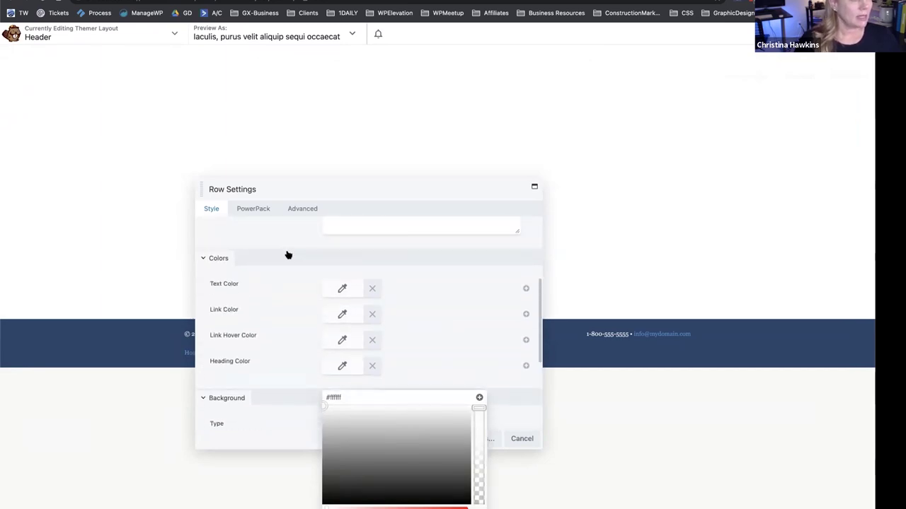
click(342, 290)
click(385, 436)
scroll(354, 382, down, 1)
click(336, 342)
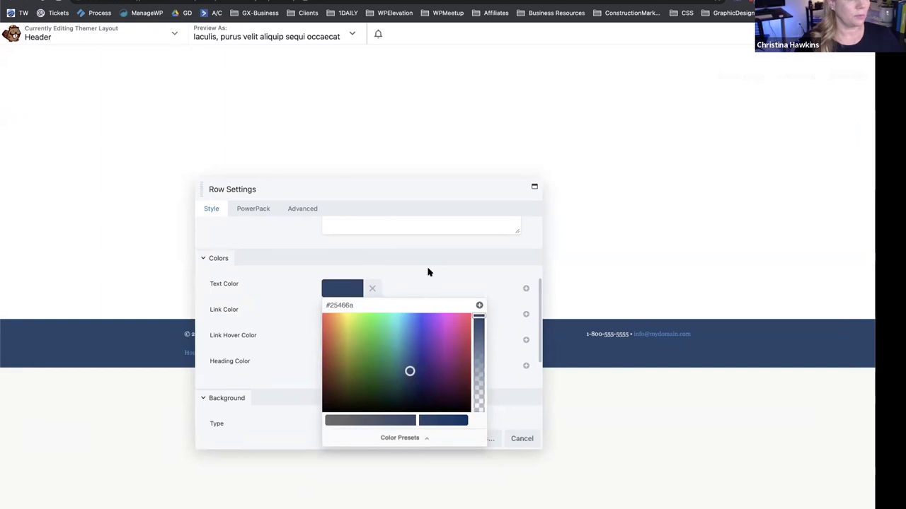
click(428, 272)
click(436, 439)
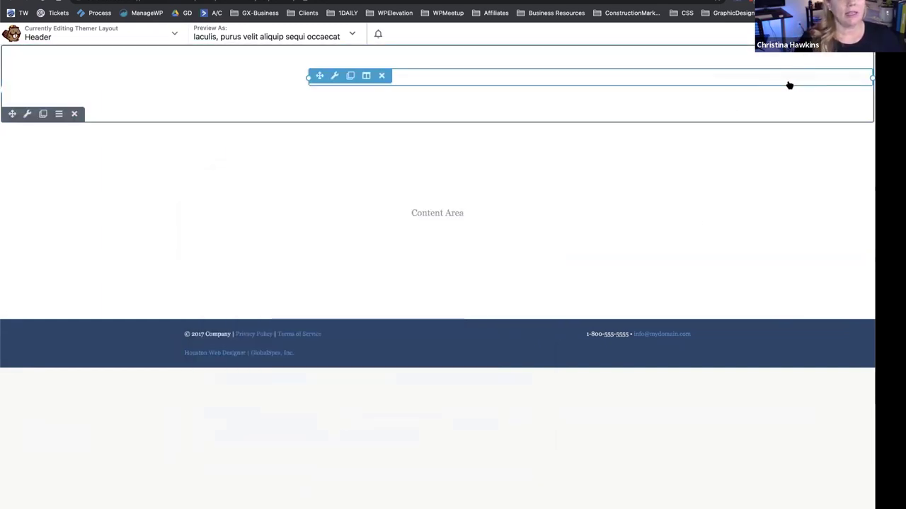
Add a Photo module showing beam-logo-new.png at Thumbnail 150 x 150 size to the header row.
click(853, 34)
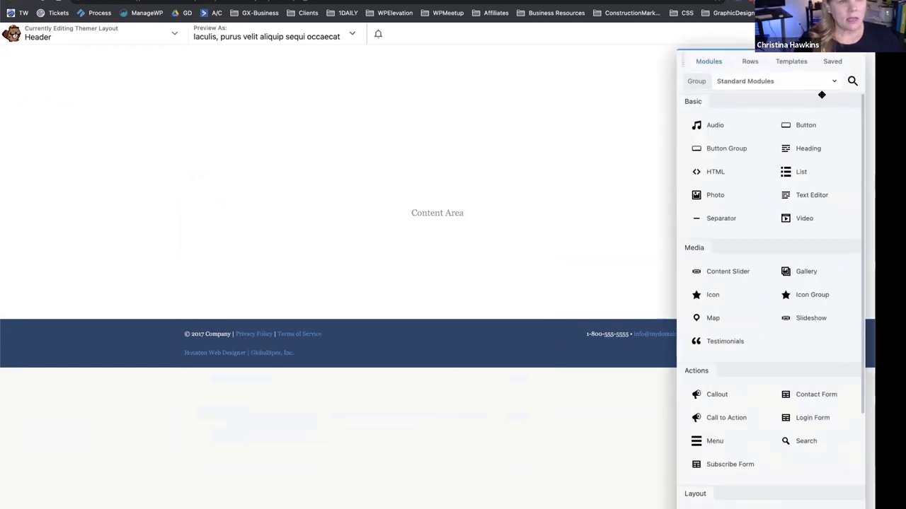
drag(711, 195, 192, 111)
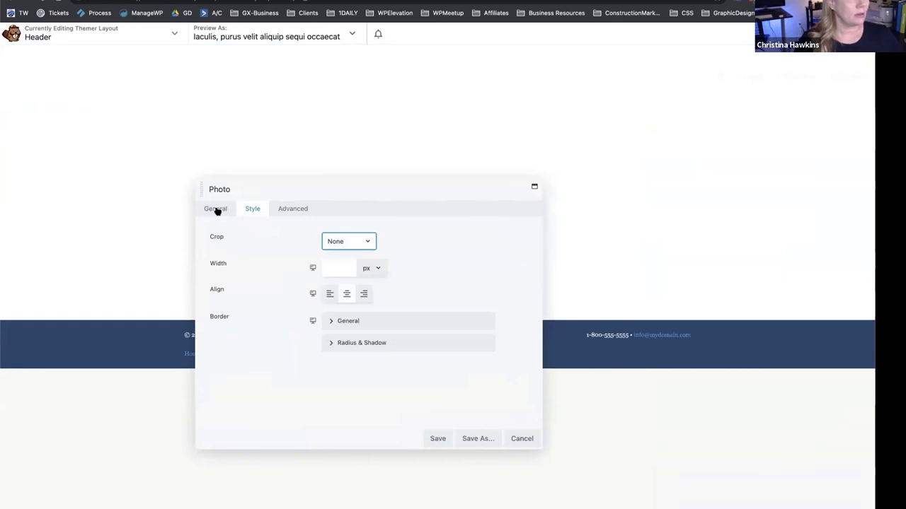
click(216, 208)
click(337, 263)
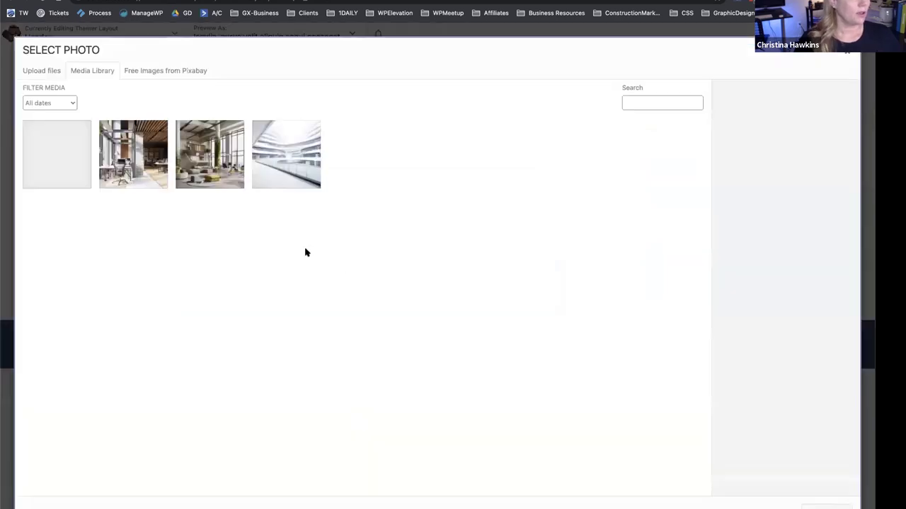
click(53, 181)
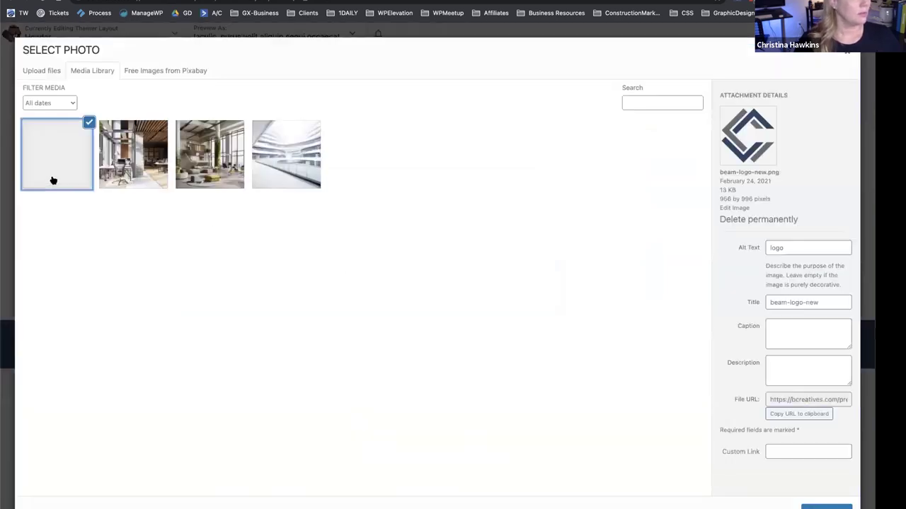
click(826, 507)
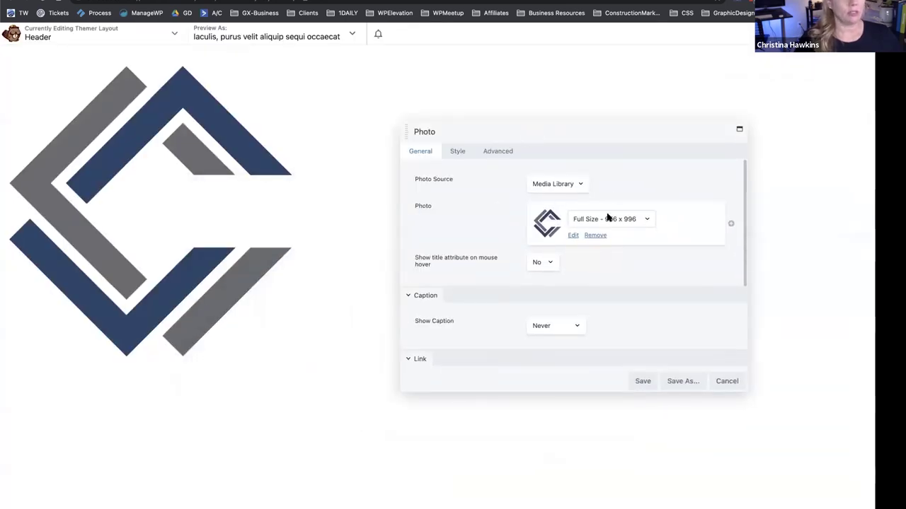
click(608, 217)
click(612, 200)
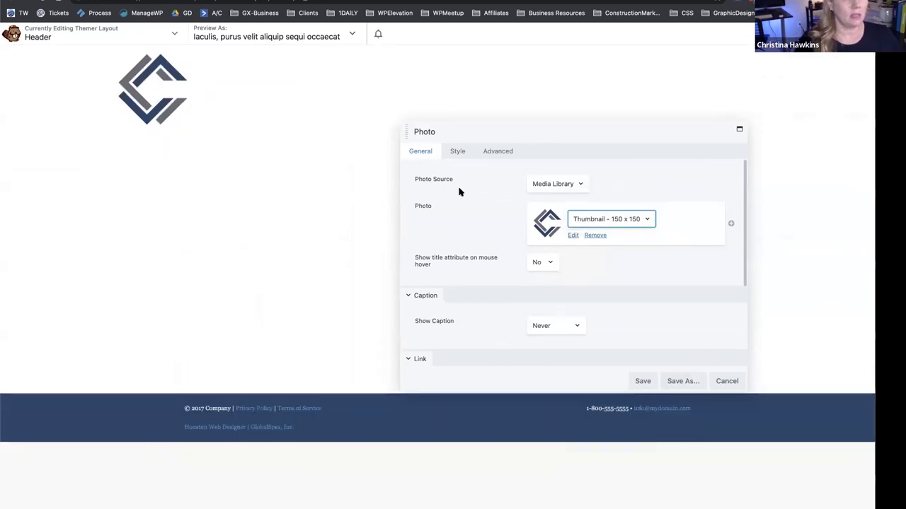
click(640, 381)
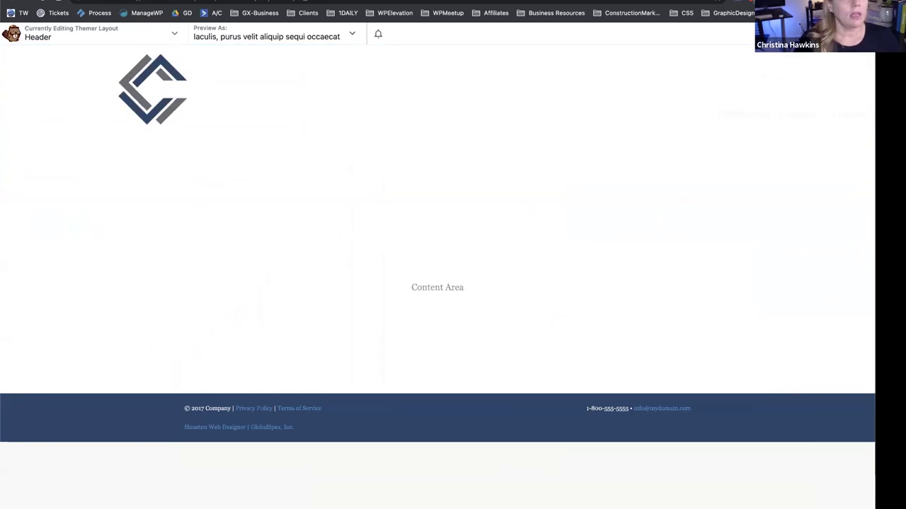
click(880, 34)
Add a Heading module reading 'Construction Company' beside the logo.
drag(815, 145, 389, 122)
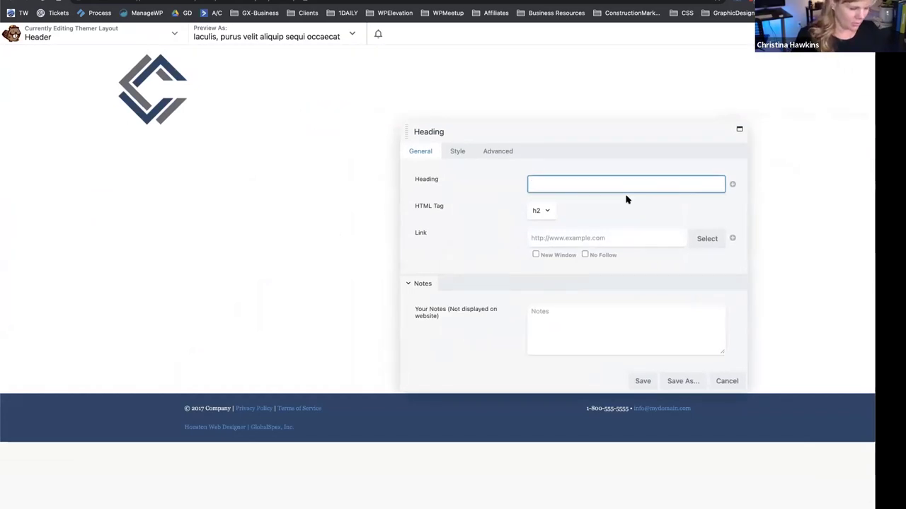
text(Consgructio)
key(BackSpace)
key(BackSpace)
key(BackSpace)
key(BackSpace)
key(BackSpace)
text(truction)
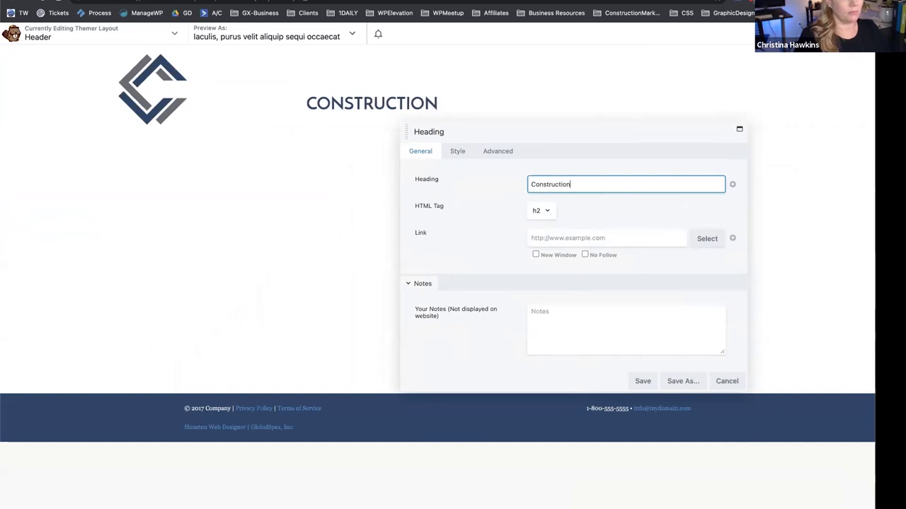
text( Company)
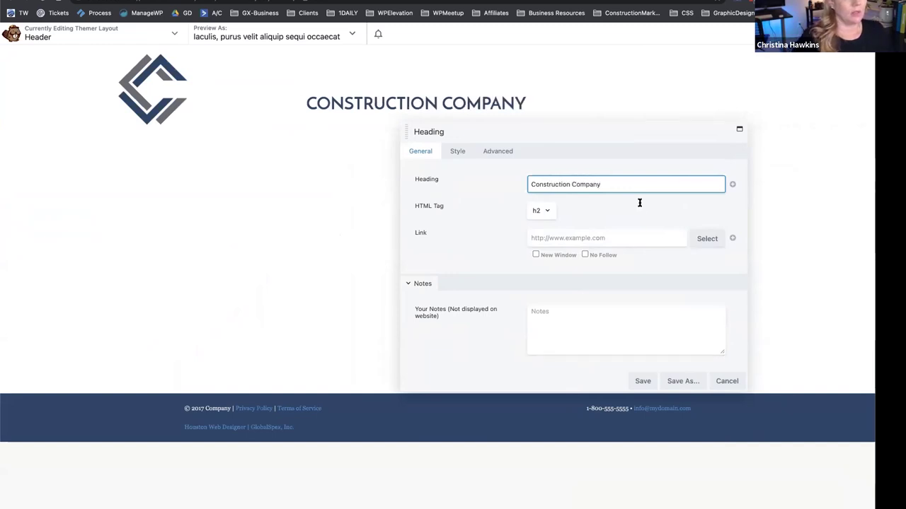
click(644, 380)
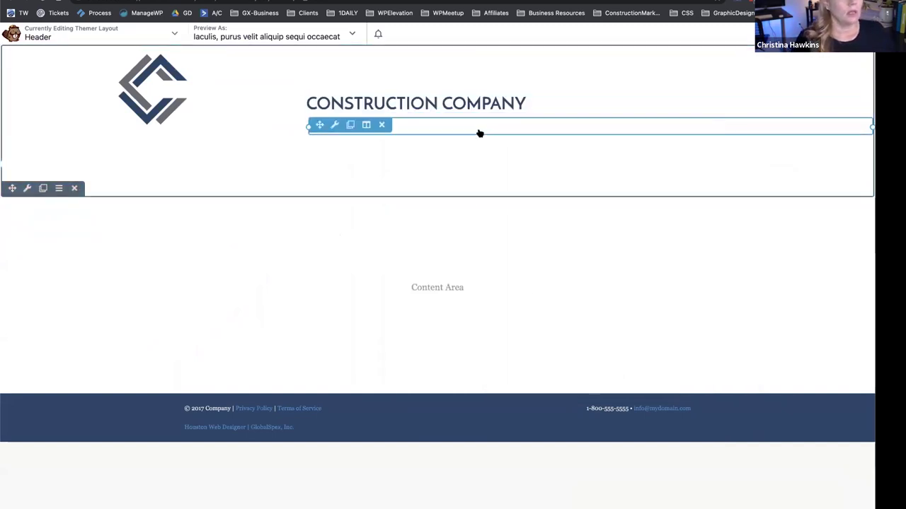
Switch the header's menu module from Markets to the Primary menu.
click(508, 130)
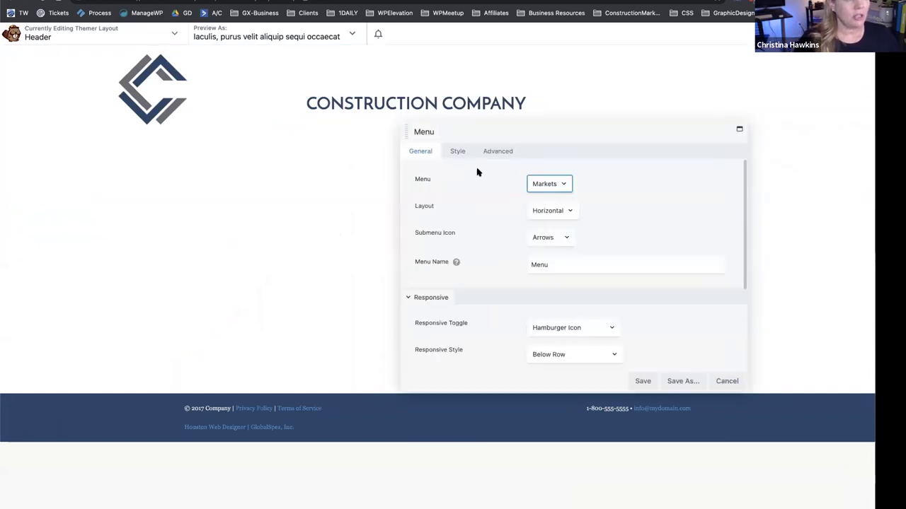
click(543, 186)
click(544, 195)
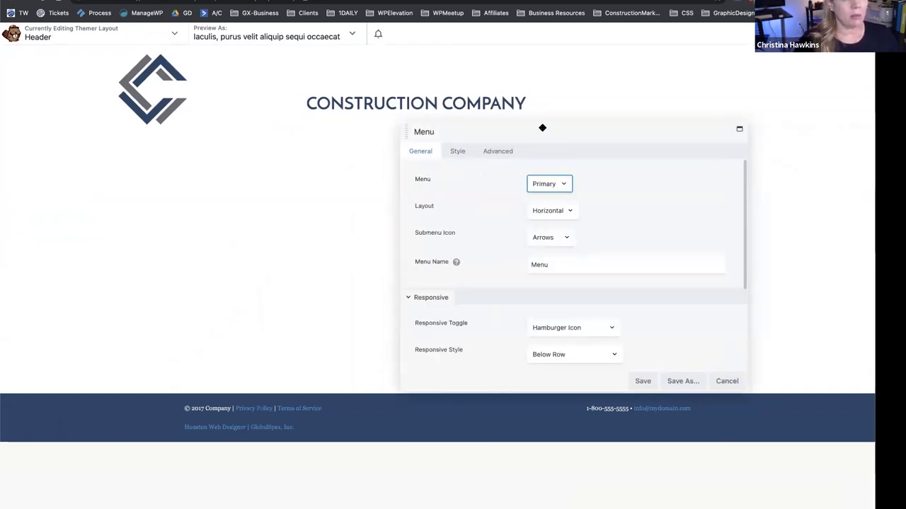
click(641, 380)
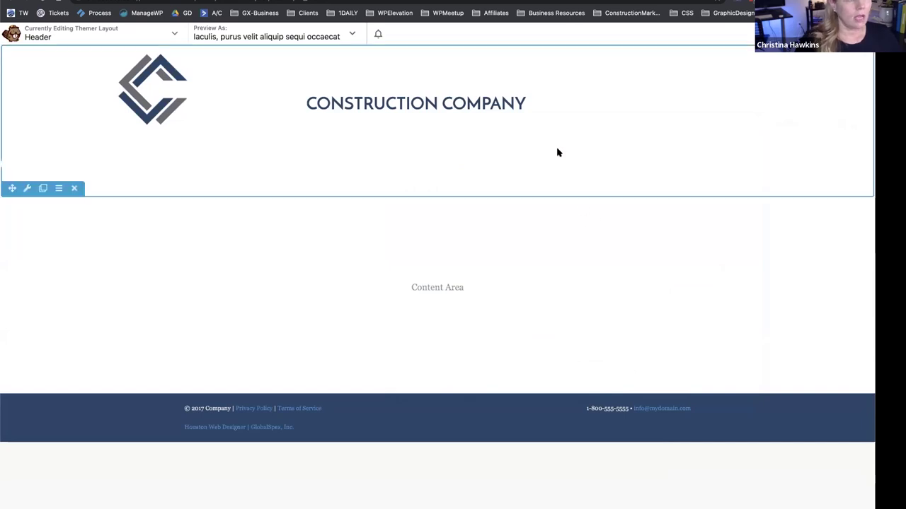
Reposition the menu module, widen the logo column, and enter 12 in its column settings.
drag(382, 116, 822, 140)
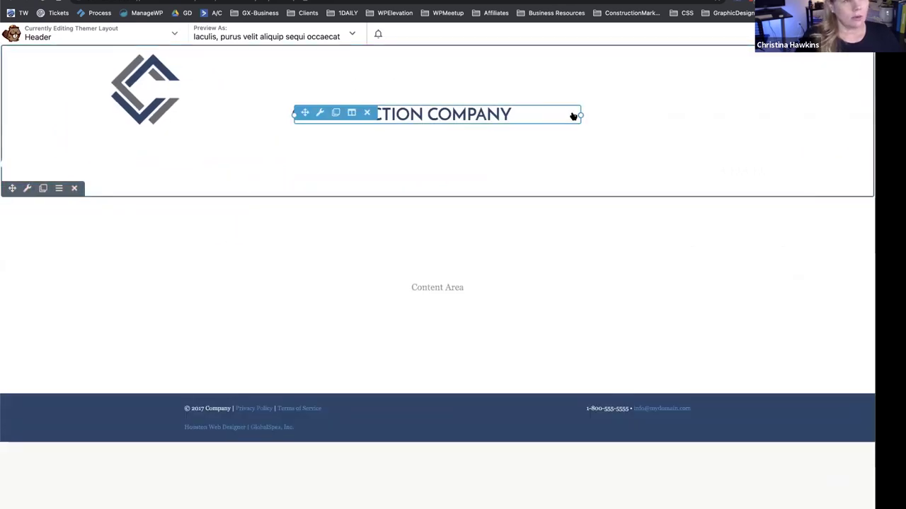
drag(290, 113, 264, 96)
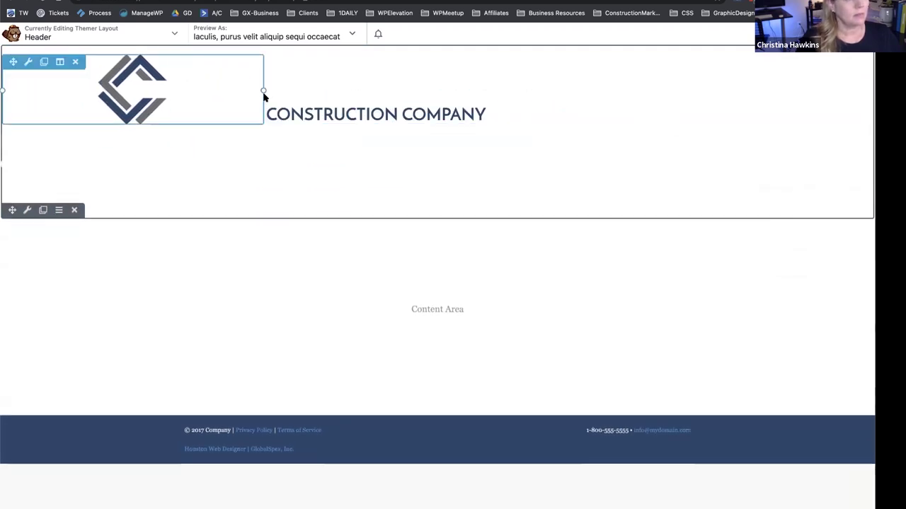
click(136, 86)
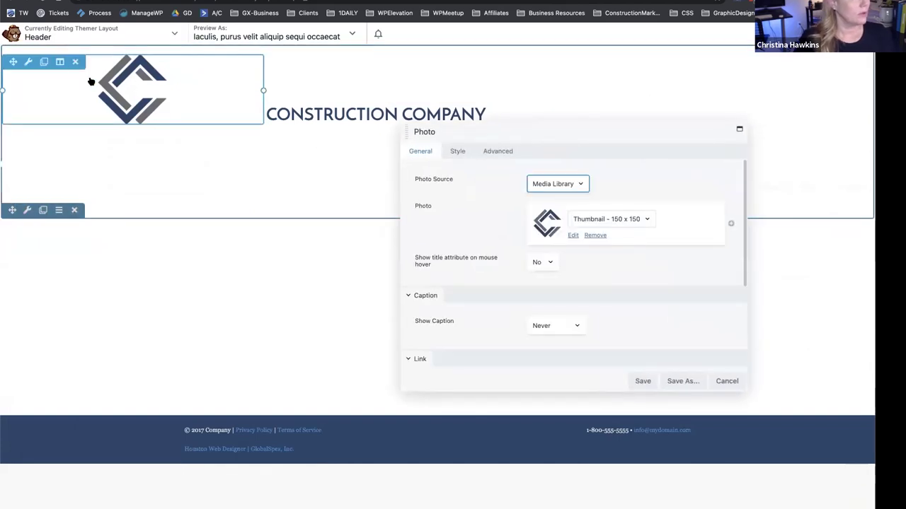
mouse_move(59, 64)
click(67, 80)
click(543, 184)
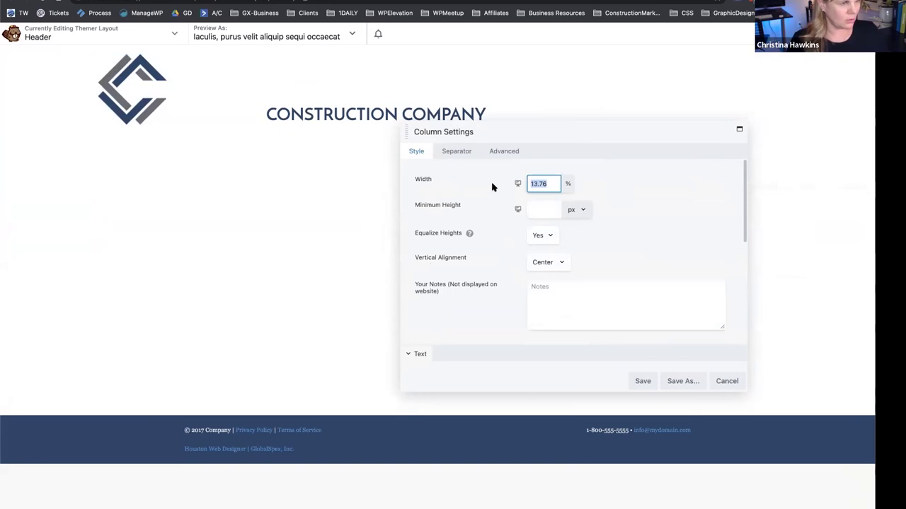
text(12)
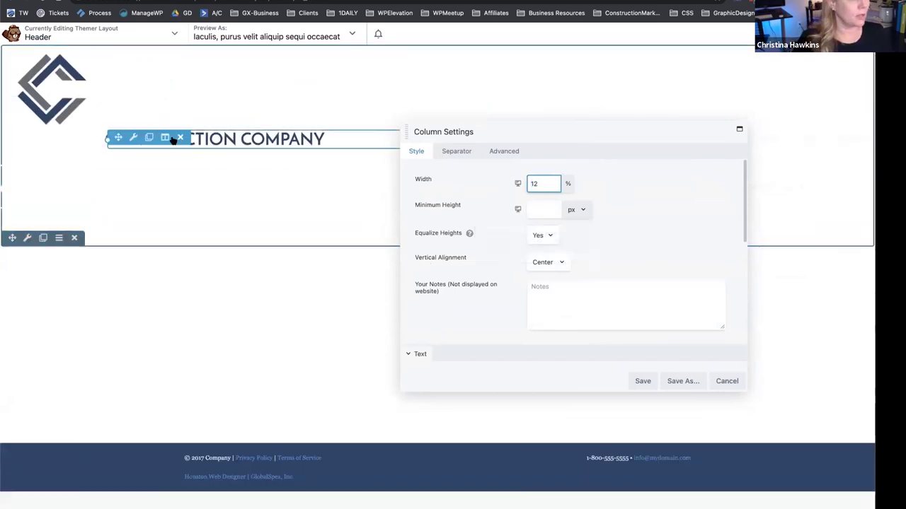
Give the heading column 30% width and Center vertical alignment, then move a column beside the heading.
click(165, 137)
click(171, 156)
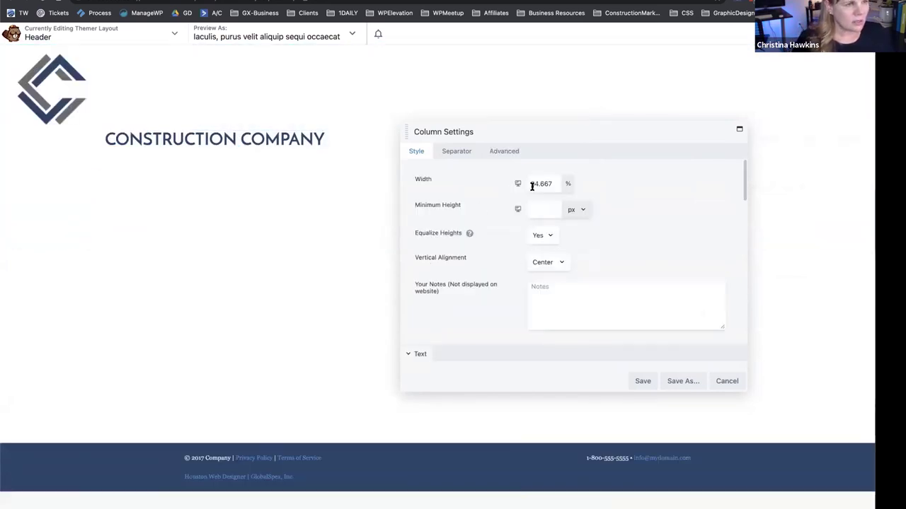
drag(556, 184, 488, 182)
text(30)
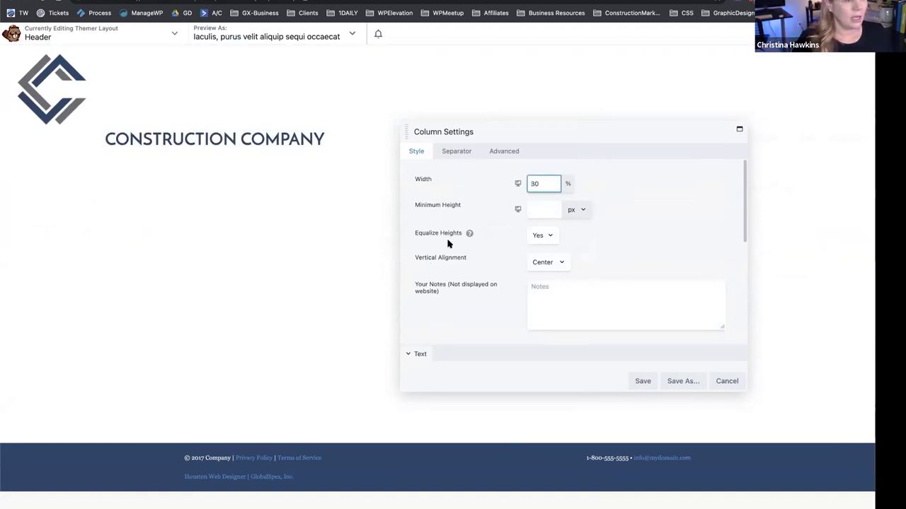
click(552, 266)
click(539, 250)
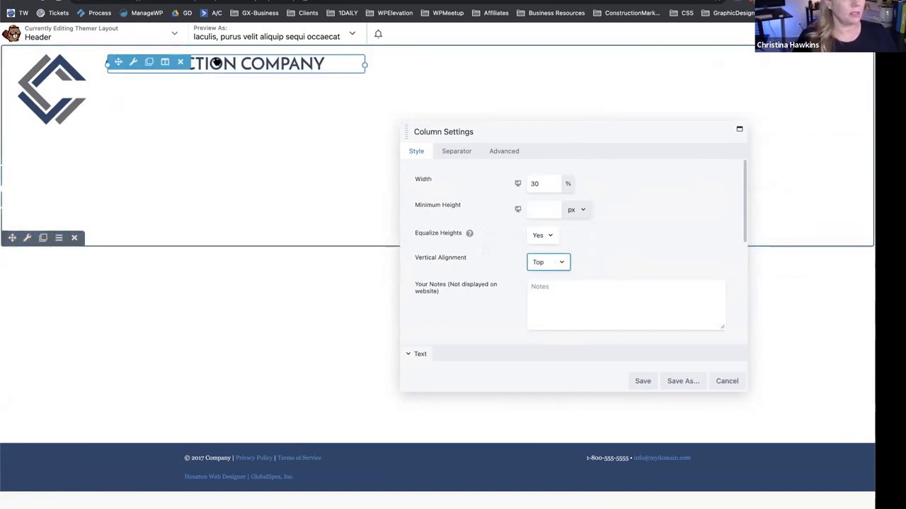
click(539, 265)
click(545, 274)
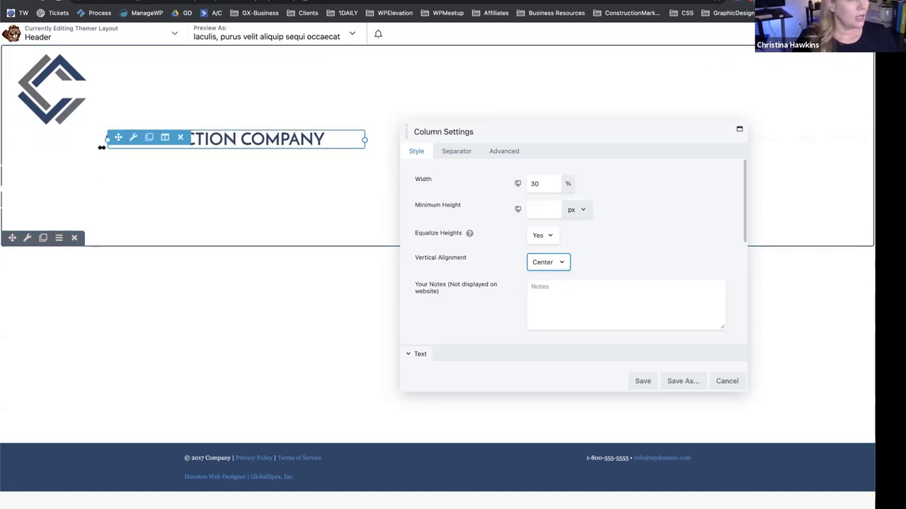
drag(11, 137, 695, 115)
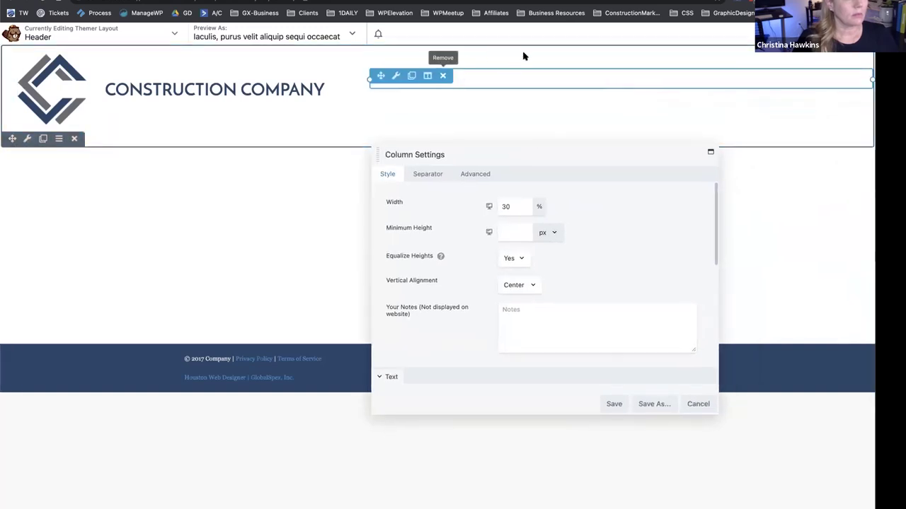
Save the column, then clear the menu's link colour, link hover colour and hover background.
click(612, 404)
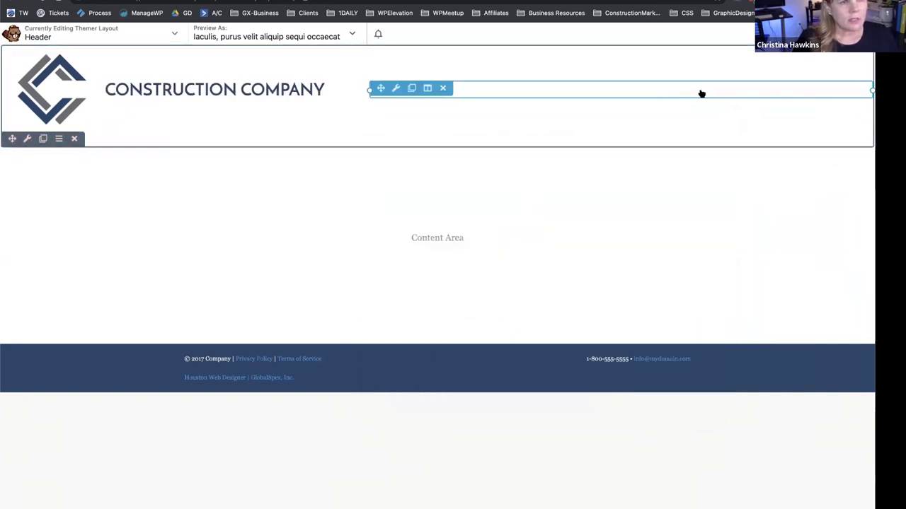
click(702, 93)
scroll(440, 229, down, 3)
scroll(440, 229, up, 3)
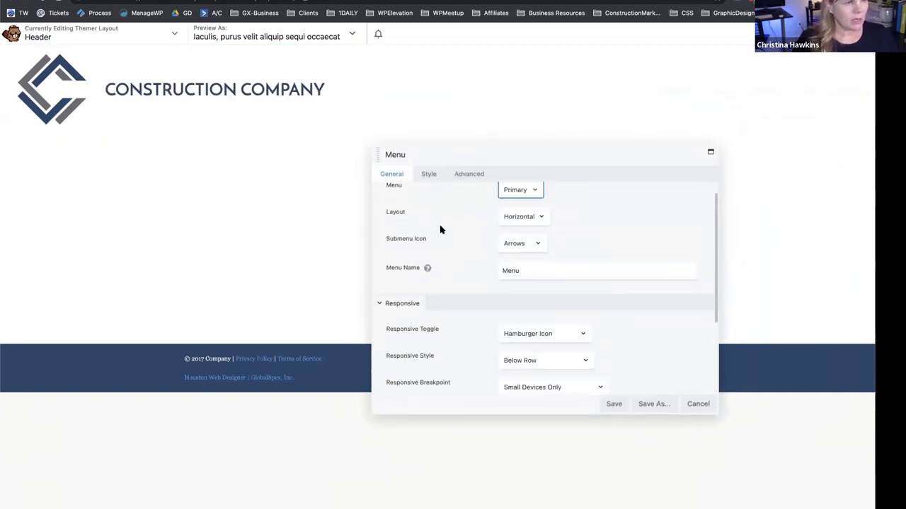
click(428, 174)
scroll(433, 321, down, 1)
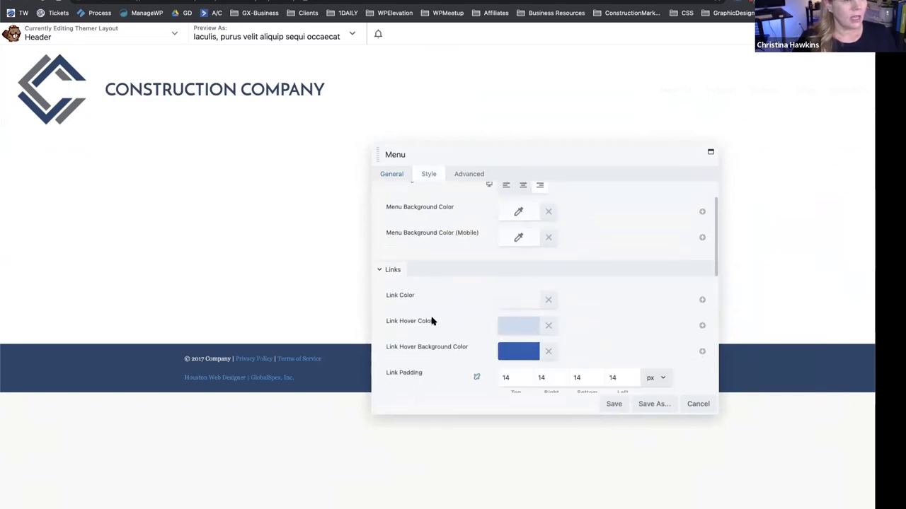
click(548, 301)
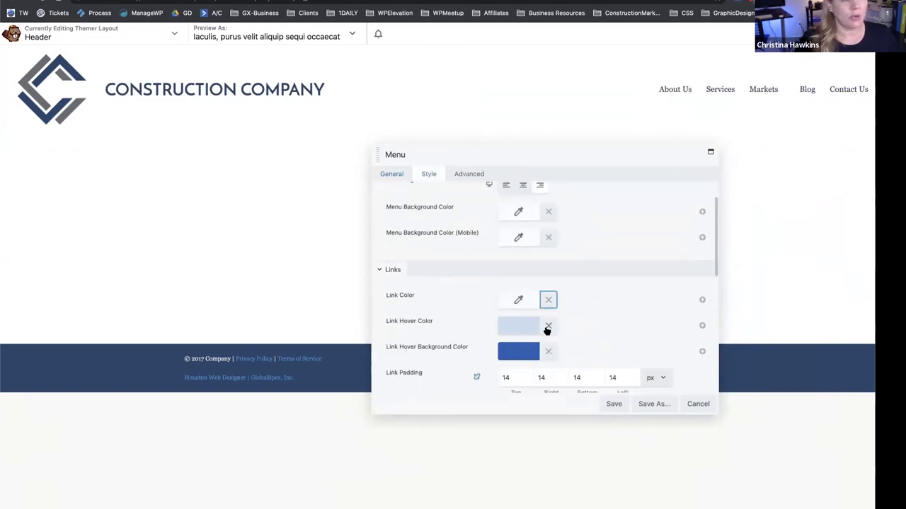
click(548, 326)
click(547, 351)
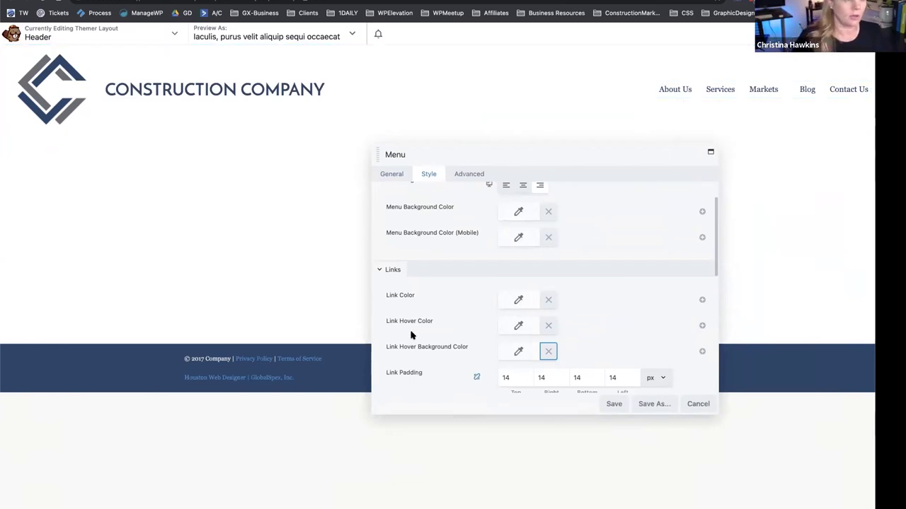
Set the menu's link hover colour to the #0066a5 preset and save the menu settings.
click(511, 328)
click(544, 473)
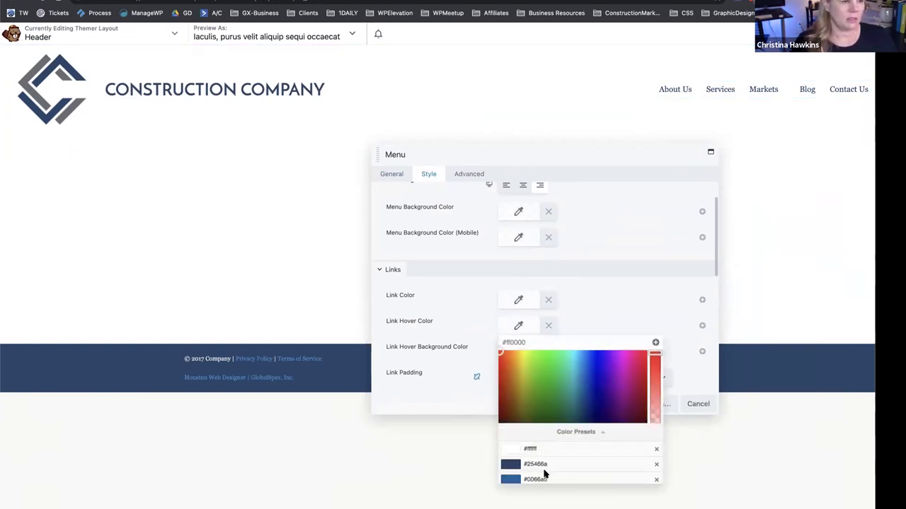
click(511, 389)
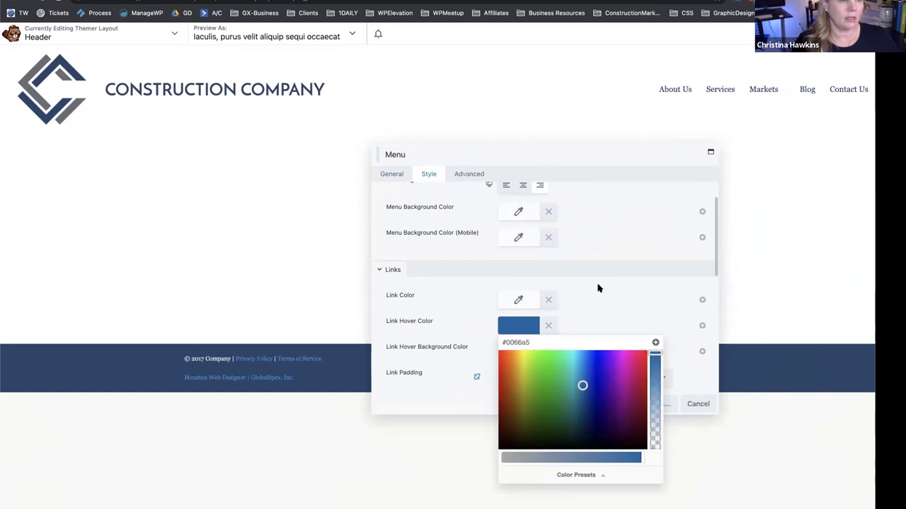
click(598, 288)
scroll(499, 339, down, 1)
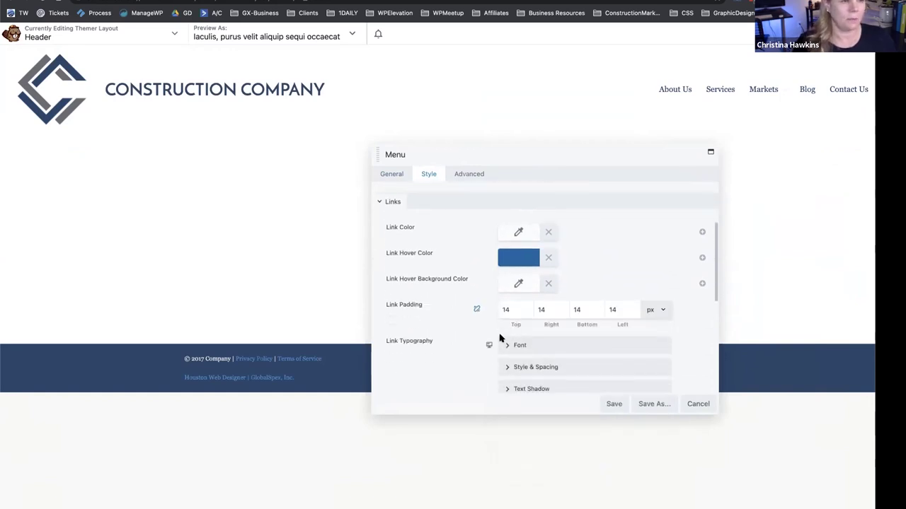
click(612, 404)
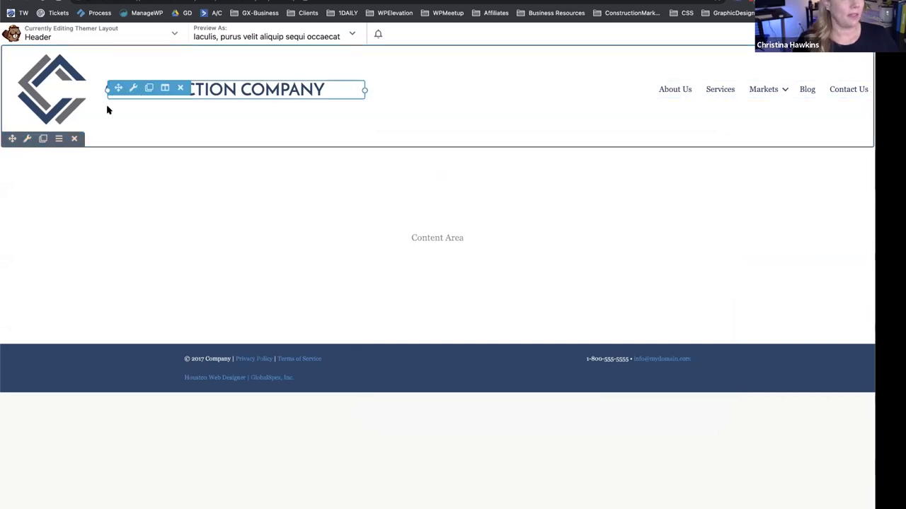
Change the Global Settings Rows Max Width from 2100 to 1200 px and save.
click(172, 32)
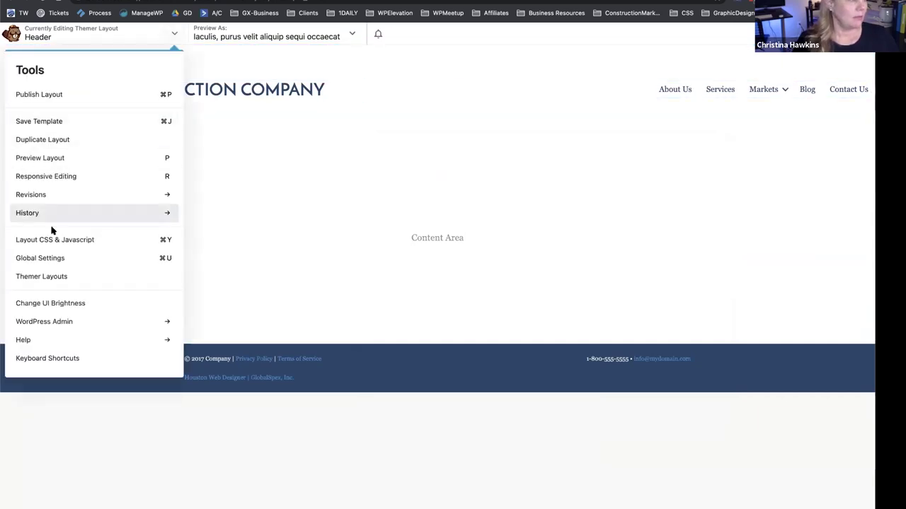
click(54, 259)
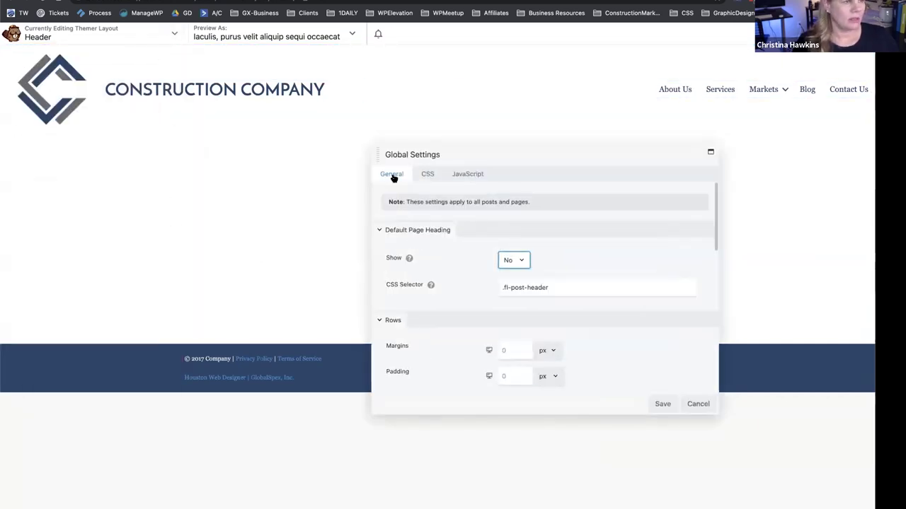
scroll(441, 281, down, 2)
scroll(442, 282, down, 1)
drag(515, 290, 455, 292)
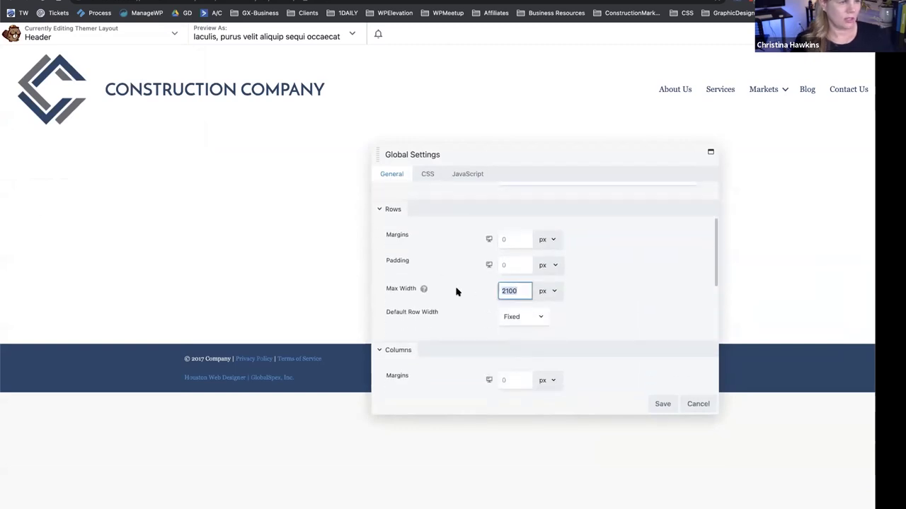
text(12)
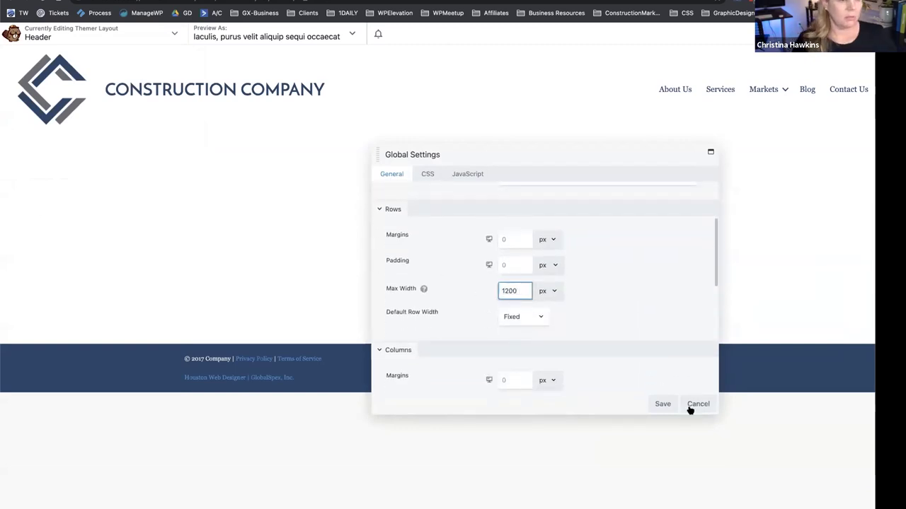
click(662, 404)
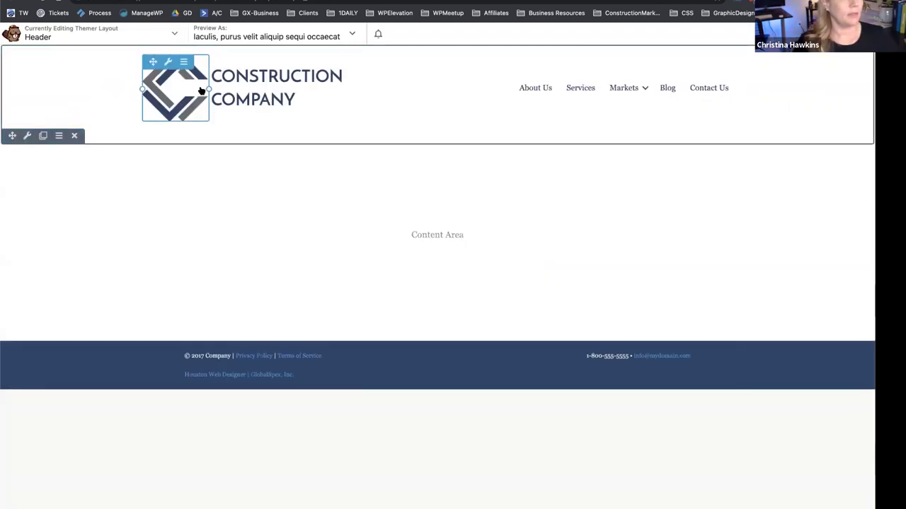
Resize the logo and heading columns so CONSTRUCTION COMPANY fits on one line, then publish.
drag(209, 88, 268, 90)
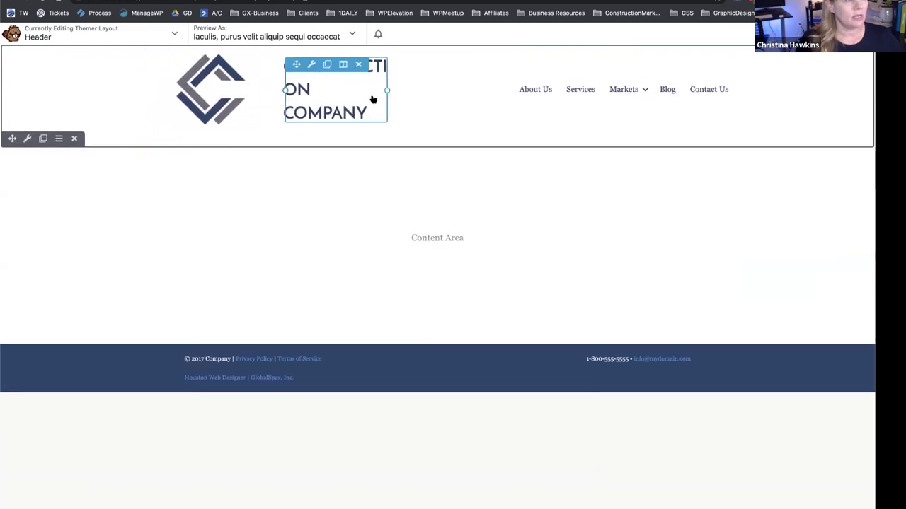
drag(385, 91, 488, 90)
drag(281, 91, 238, 89)
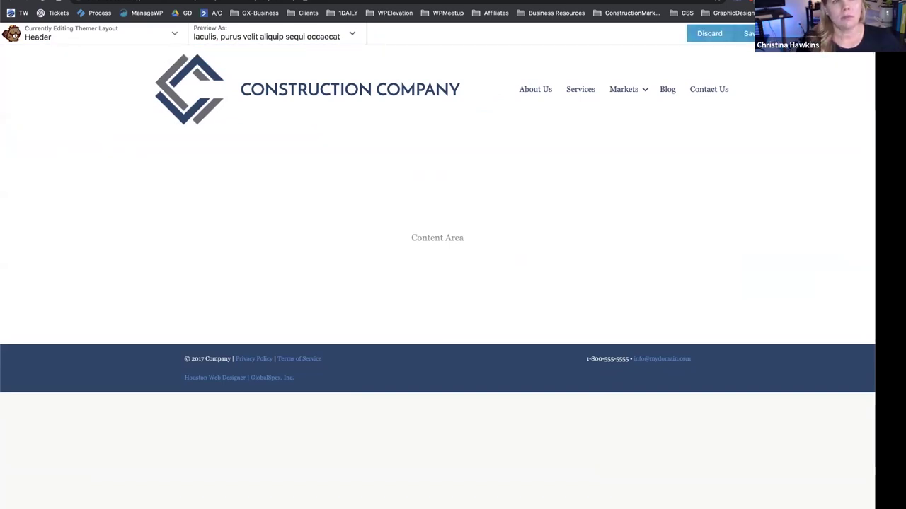
click(764, 33)
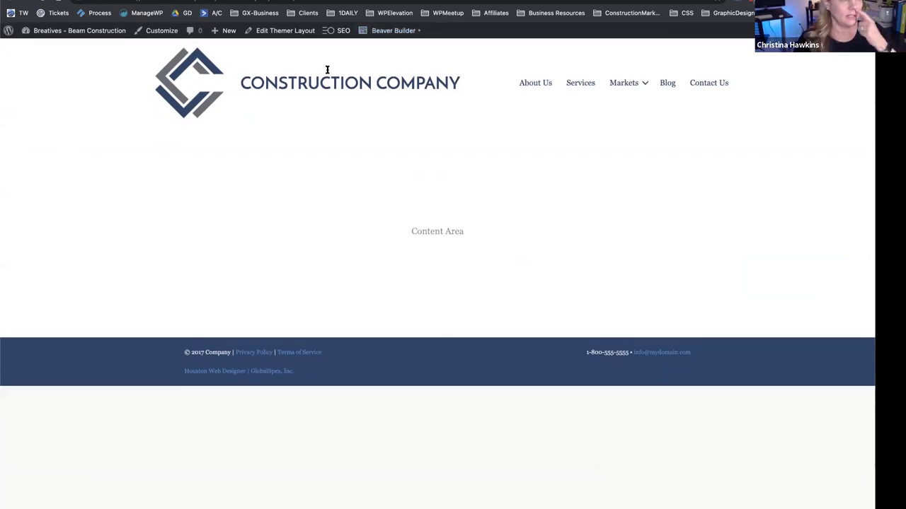
Return to the admin Themes page and open Beaver Builder's Themer Layouts list.
key(ctrl+Tab)
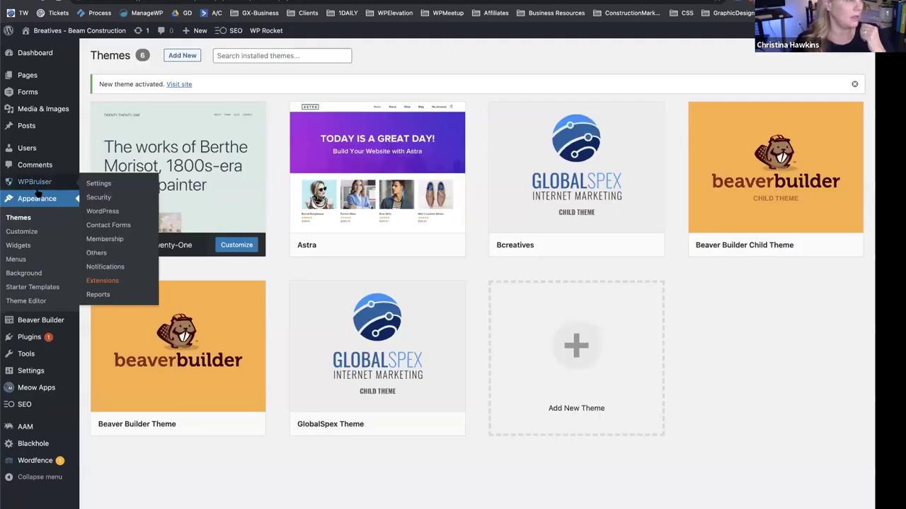
click(21, 218)
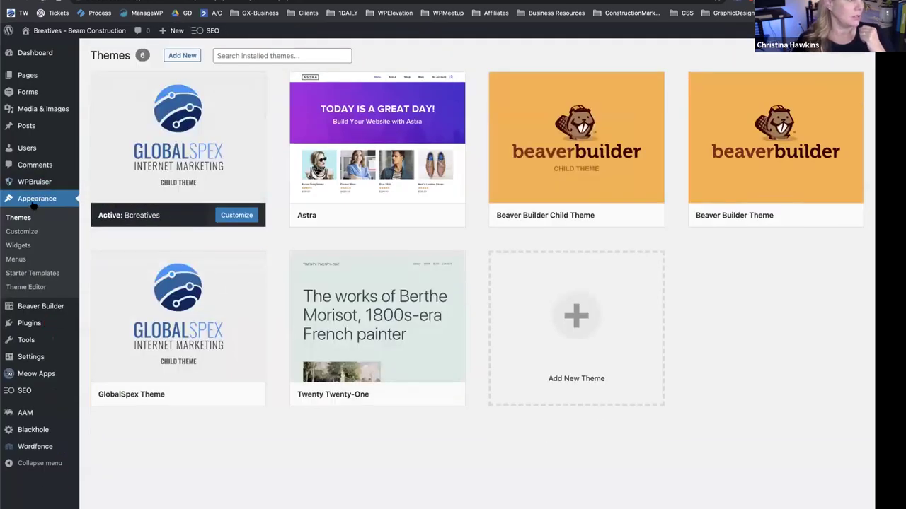
mouse_move(34, 309)
click(123, 312)
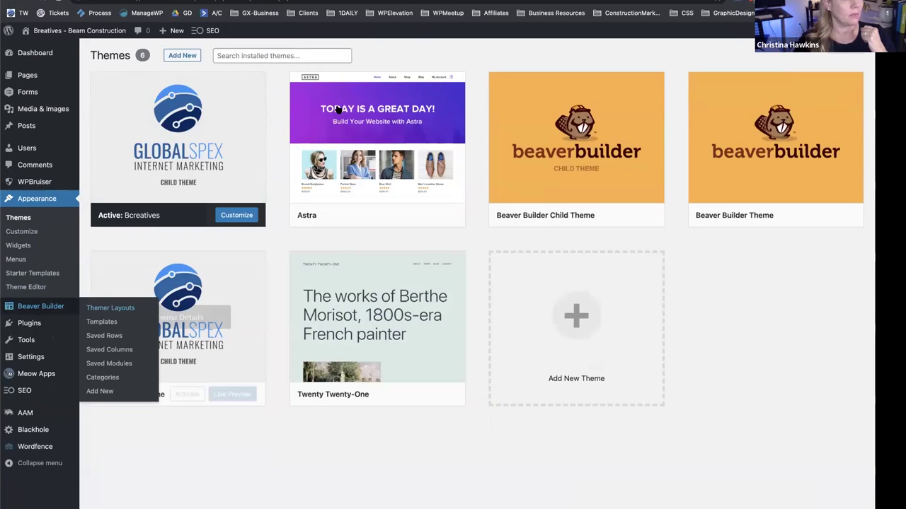
mouse_move(138, 166)
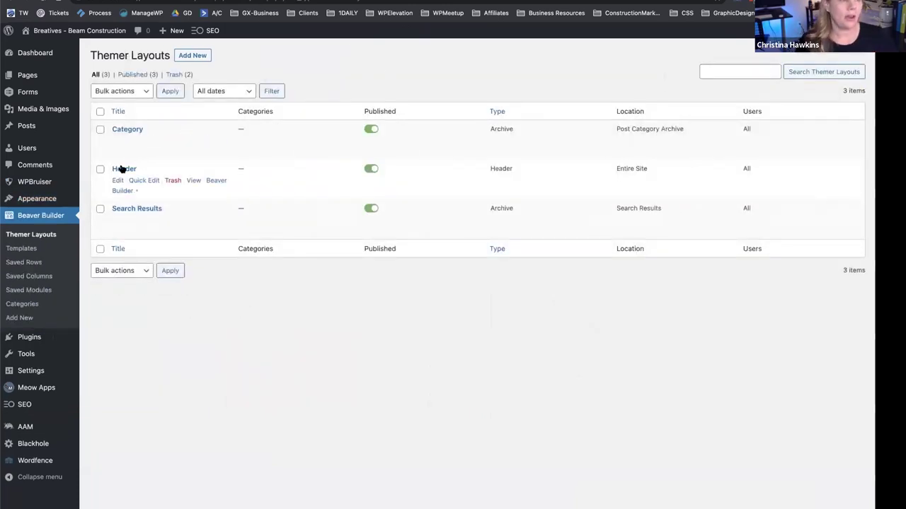
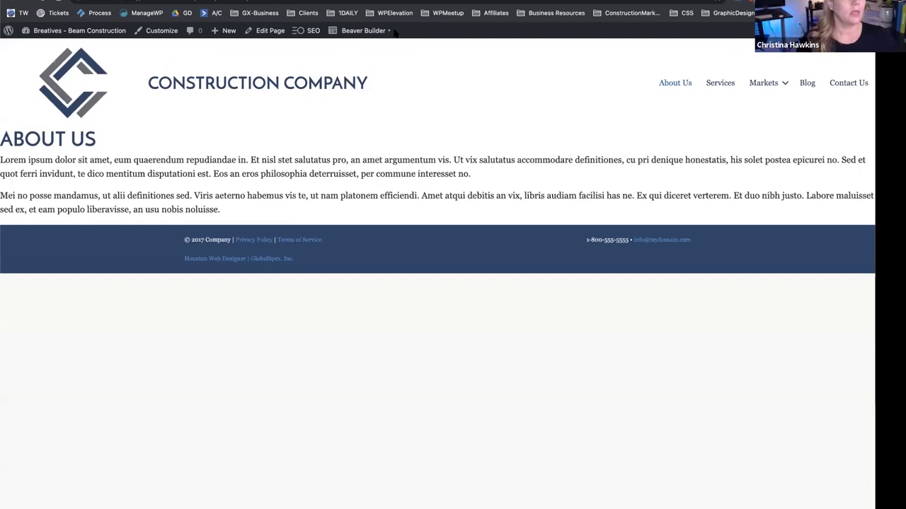
Create a draft Themer layout titled 'Footer' with the Footer layout type.
mouse_move(362, 30)
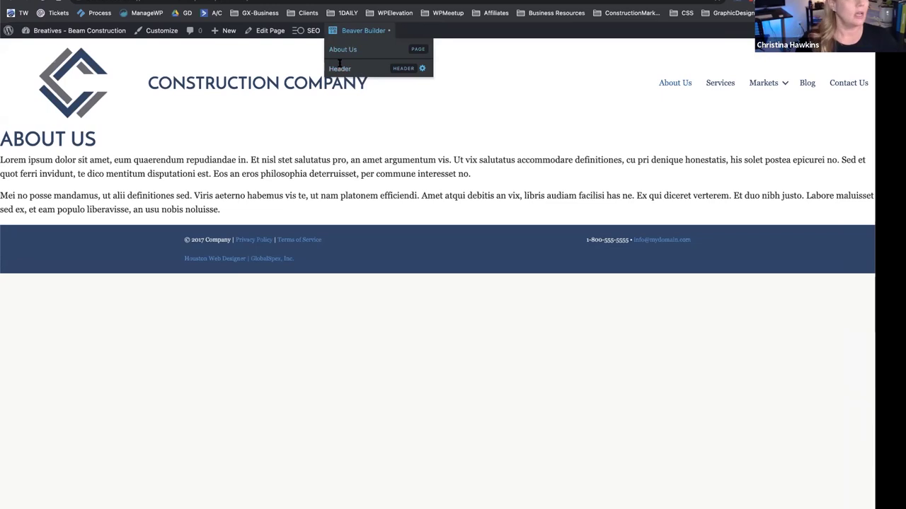
click(339, 68)
click(192, 55)
click(319, 100)
text(Footer)
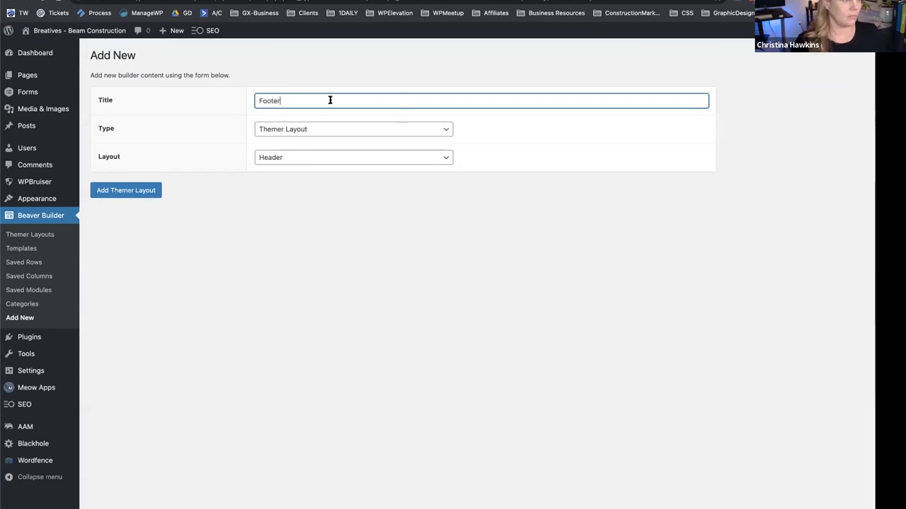
click(310, 158)
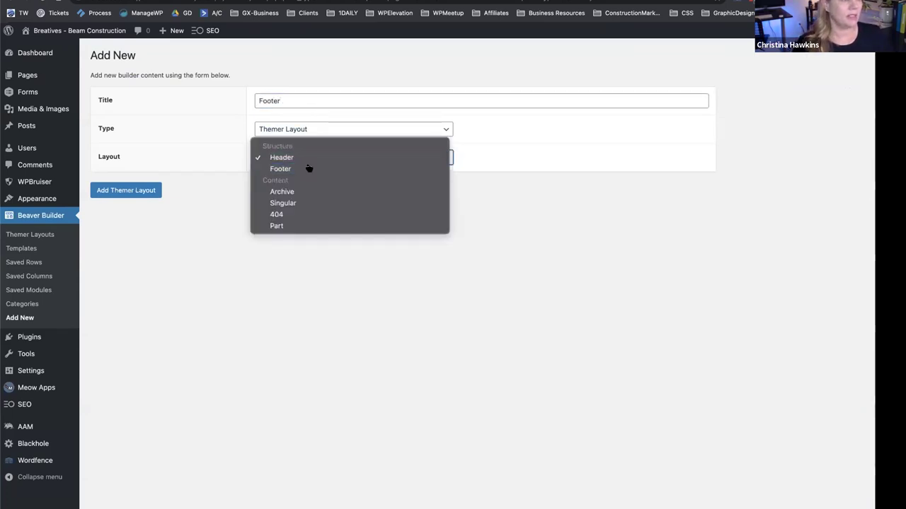
click(308, 169)
click(109, 192)
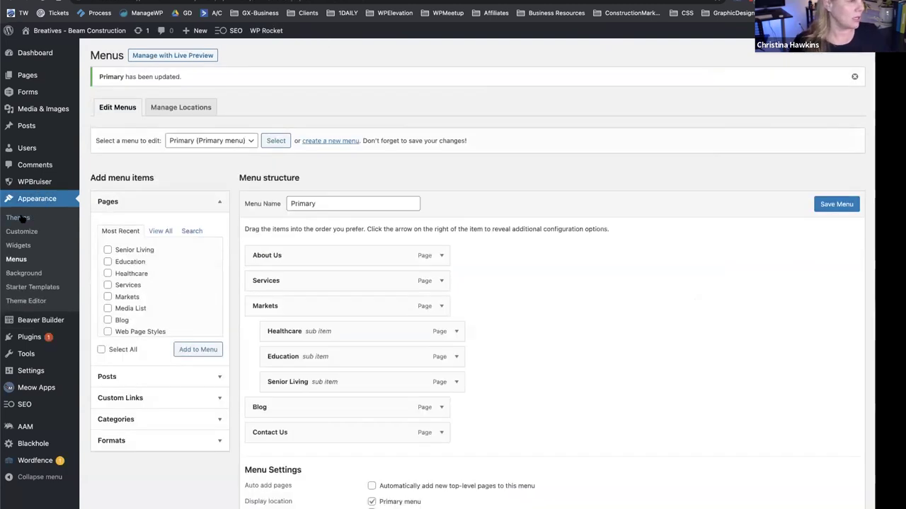
Check the installed themes page and reload the site's front-end page.
click(20, 218)
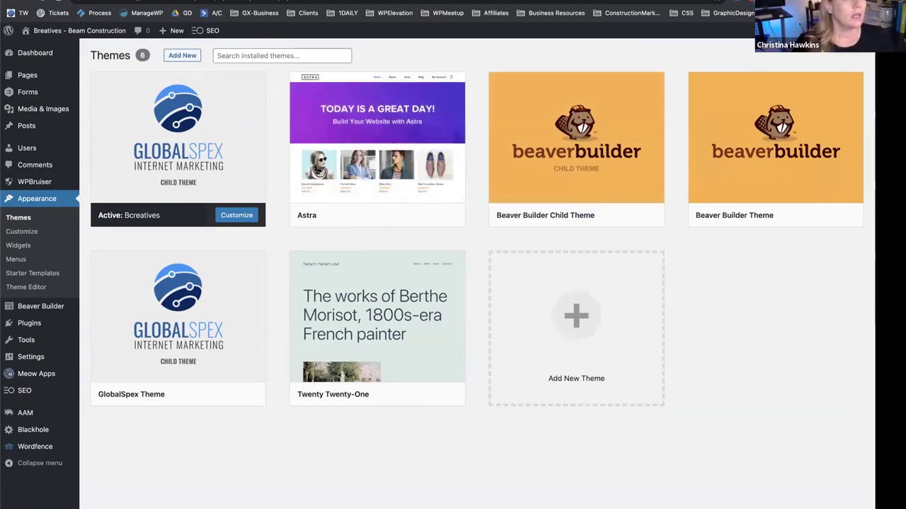
key(ctrl+Tab)
key(ctrl+r)
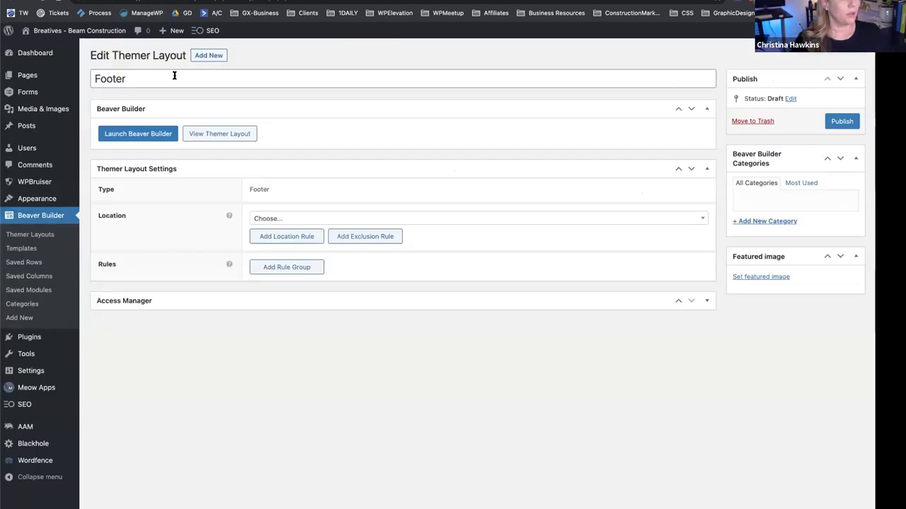
Set the Footer layout's location to Entire Site and publish it.
click(309, 222)
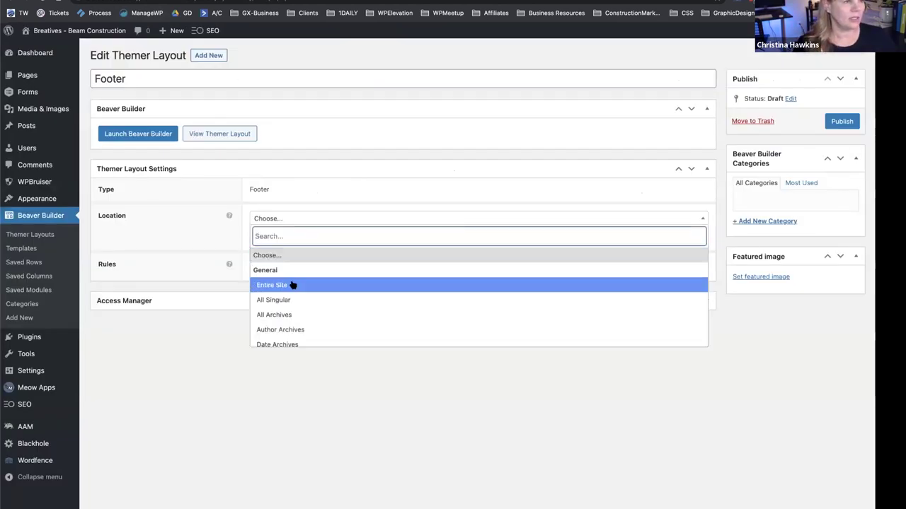
click(293, 284)
click(316, 324)
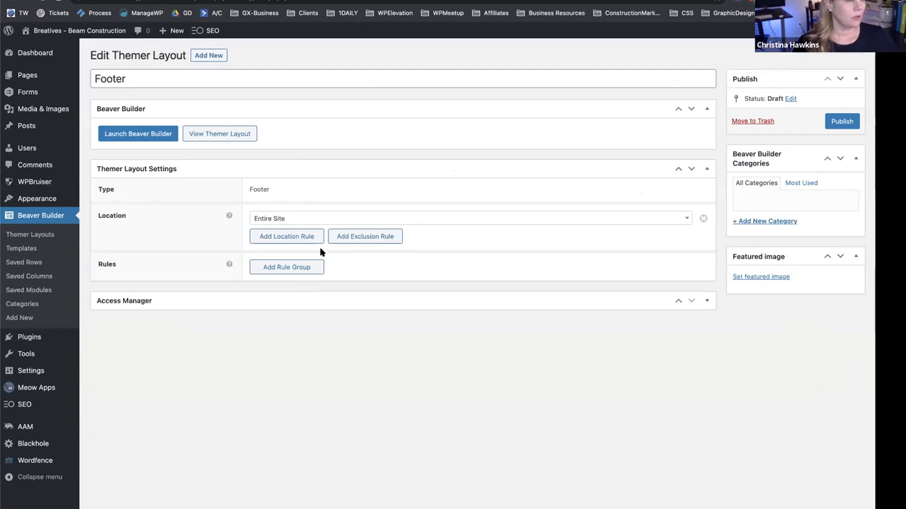
click(842, 123)
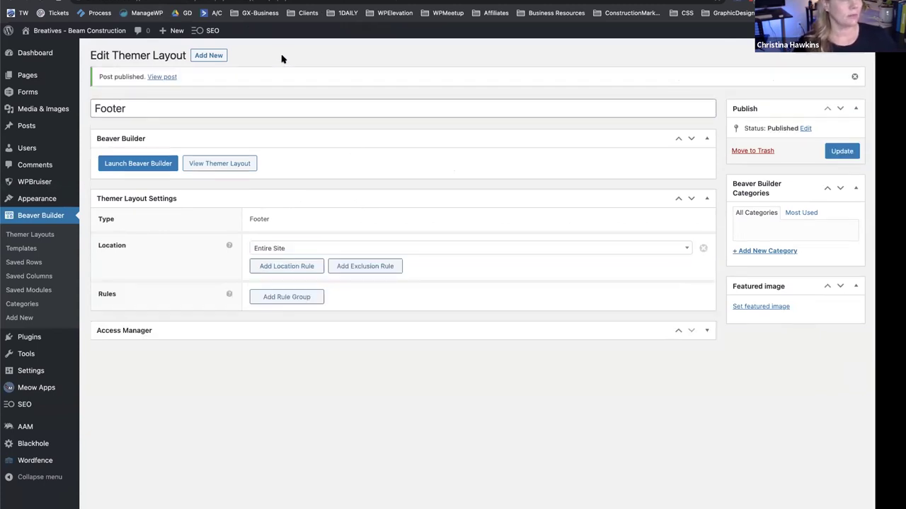
Launch Beaver Builder on the Footer layout to show its purple footer rows.
click(136, 173)
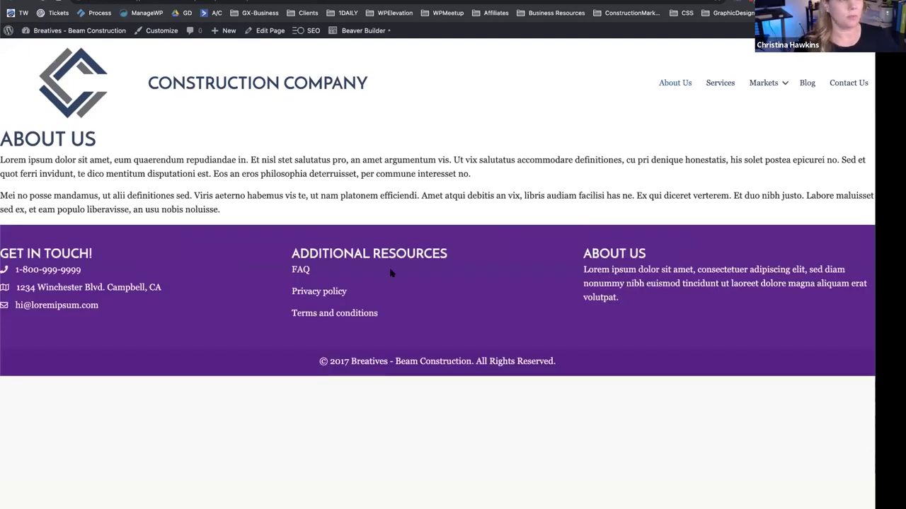
mouse_move(344, 38)
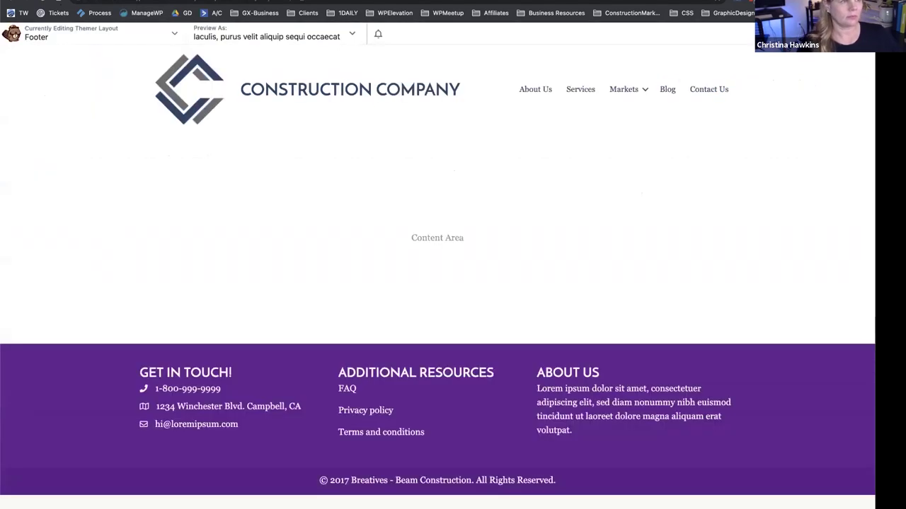
Switch the main footer row's background to a gradient with starting colour #aaaaaa.
mouse_move(234, 439)
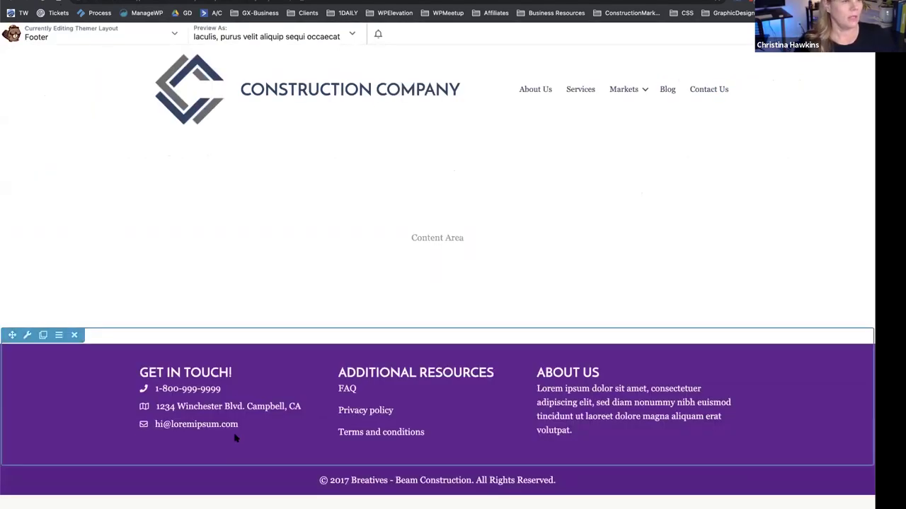
click(27, 335)
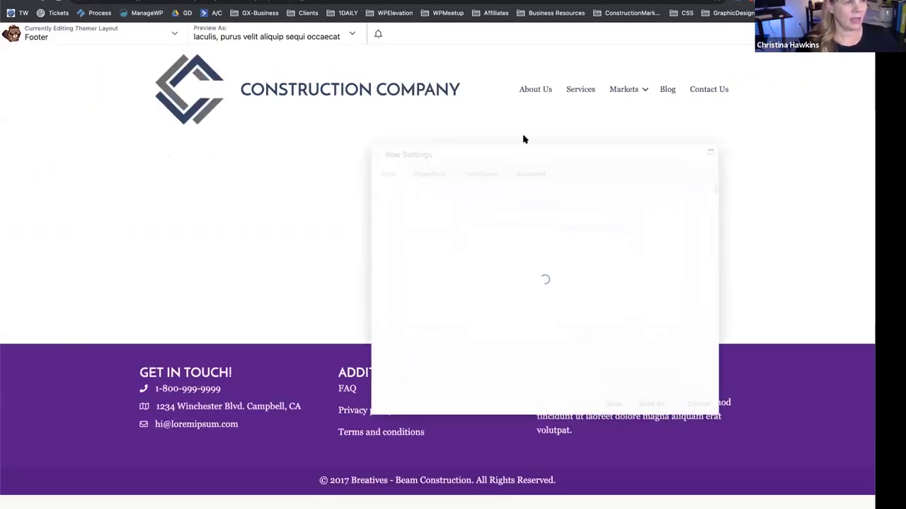
scroll(491, 259, down, 5)
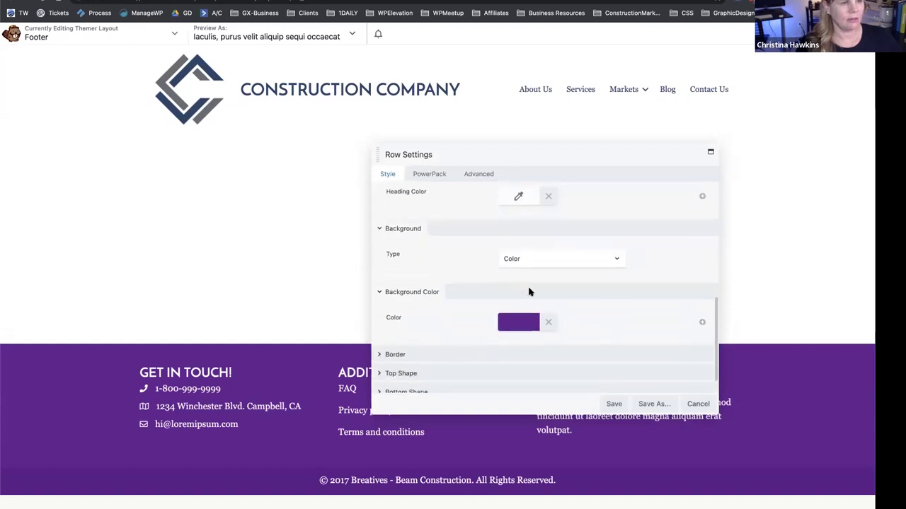
click(516, 324)
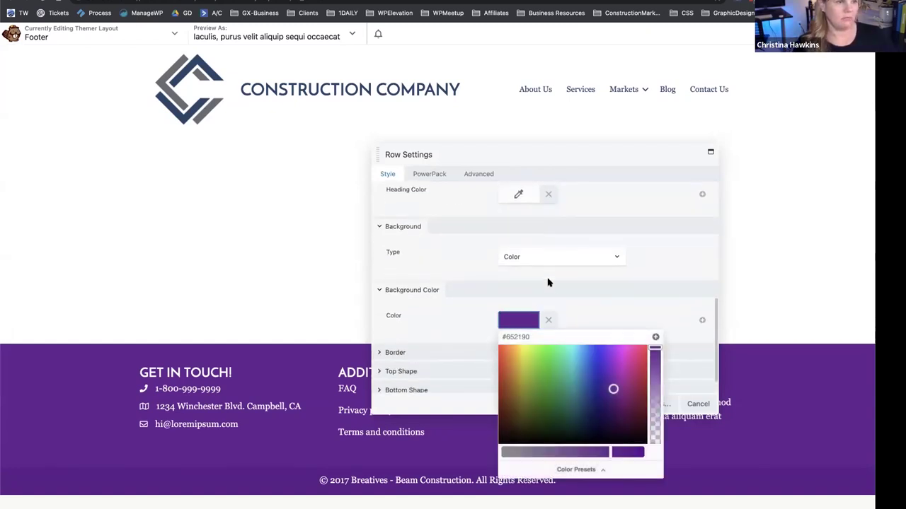
click(545, 261)
click(541, 267)
scroll(509, 307, down, 2)
click(509, 315)
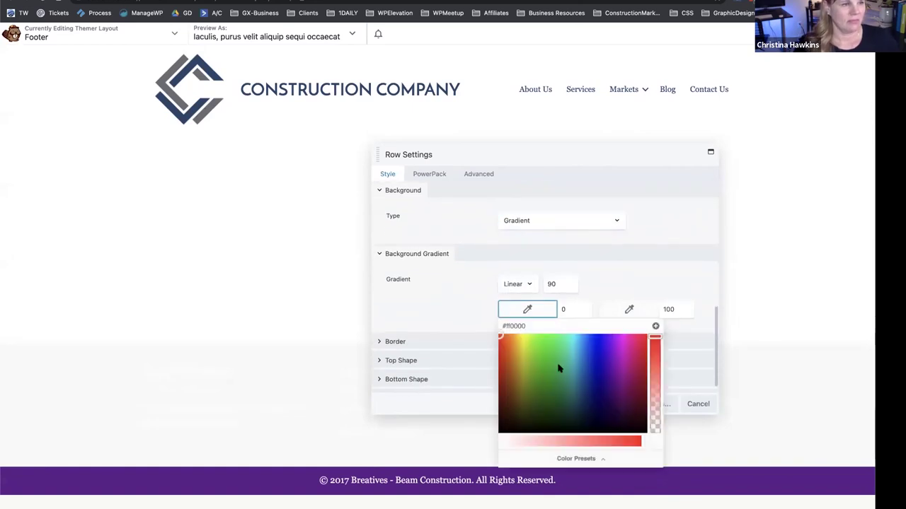
click(564, 459)
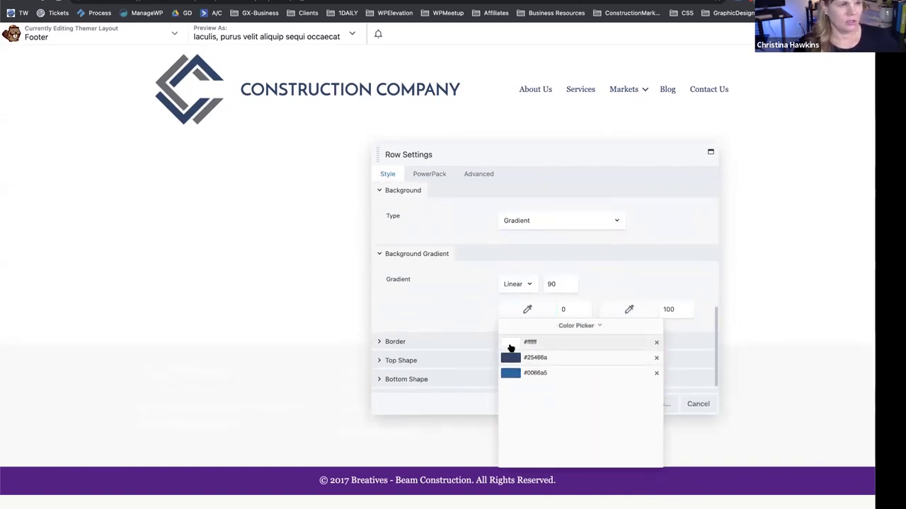
click(538, 325)
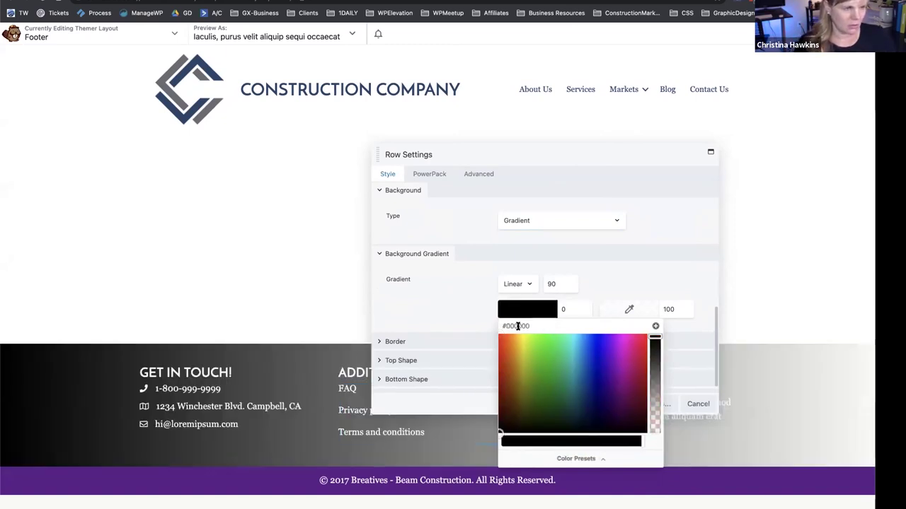
drag(536, 325, 506, 327)
text(#aaaaaab3)
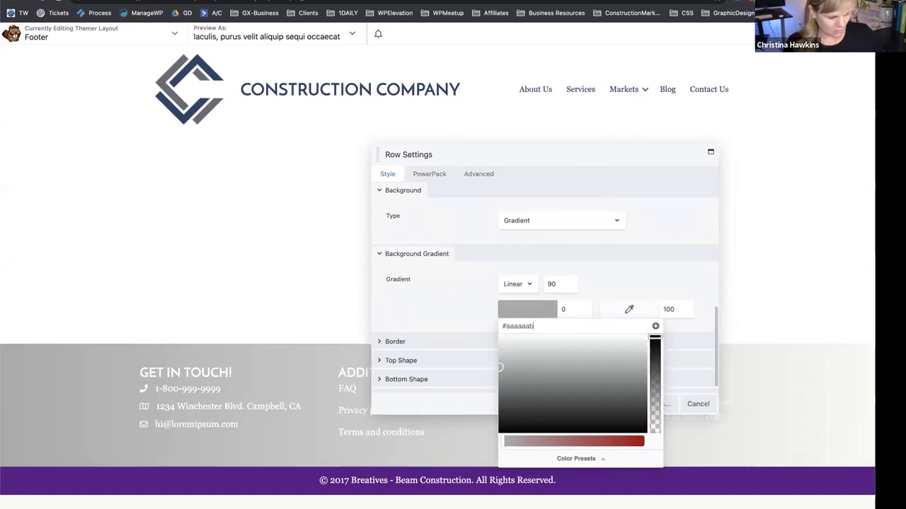
click(441, 325)
Set the row's text colour to dark grey #383838 and save the row settings.
drag(514, 154, 551, 142)
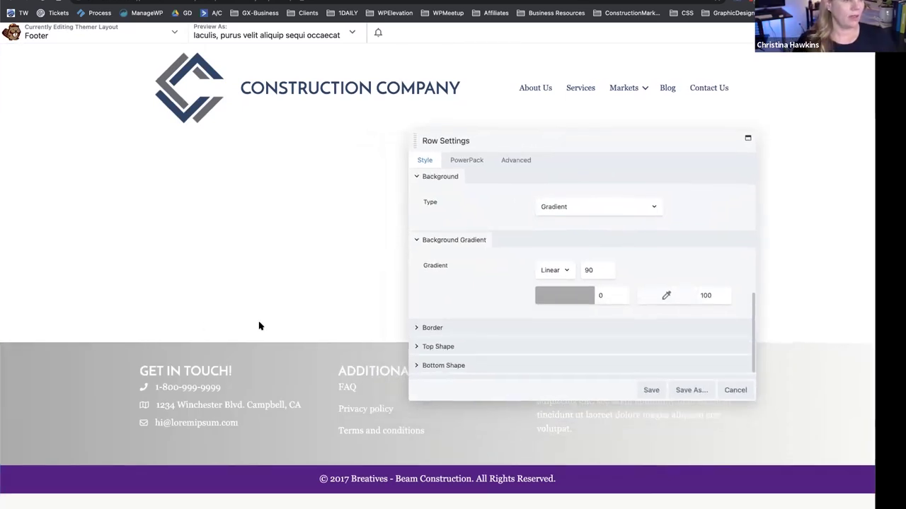
scroll(493, 315, up, 1)
scroll(493, 315, up, 4)
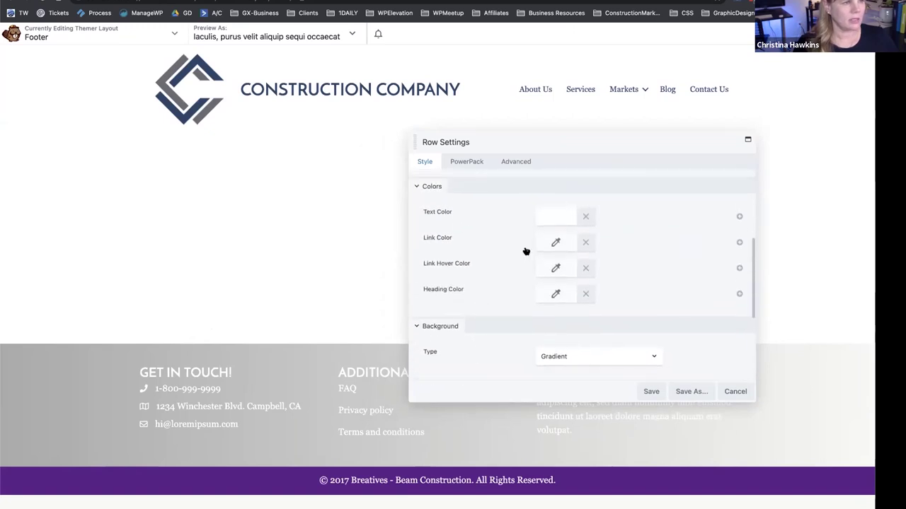
click(552, 218)
click(597, 366)
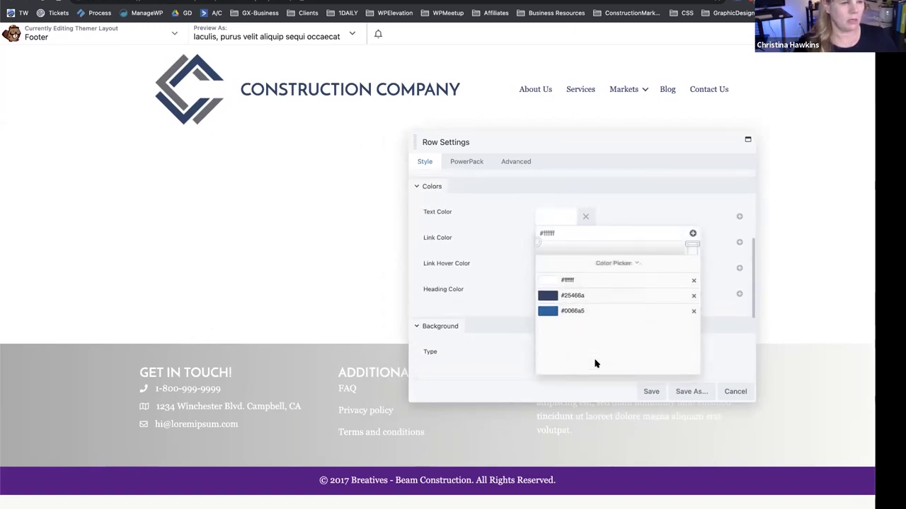
click(613, 233)
drag(549, 327, 481, 293)
click(481, 293)
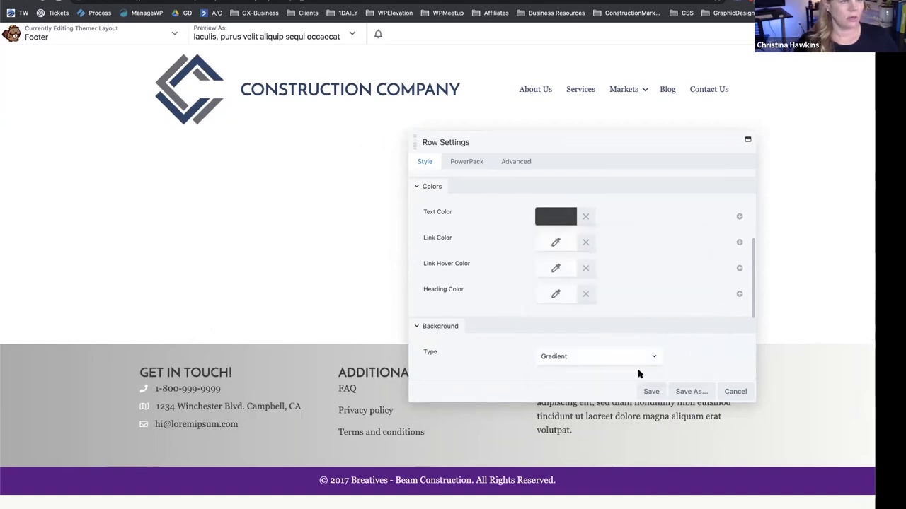
click(650, 390)
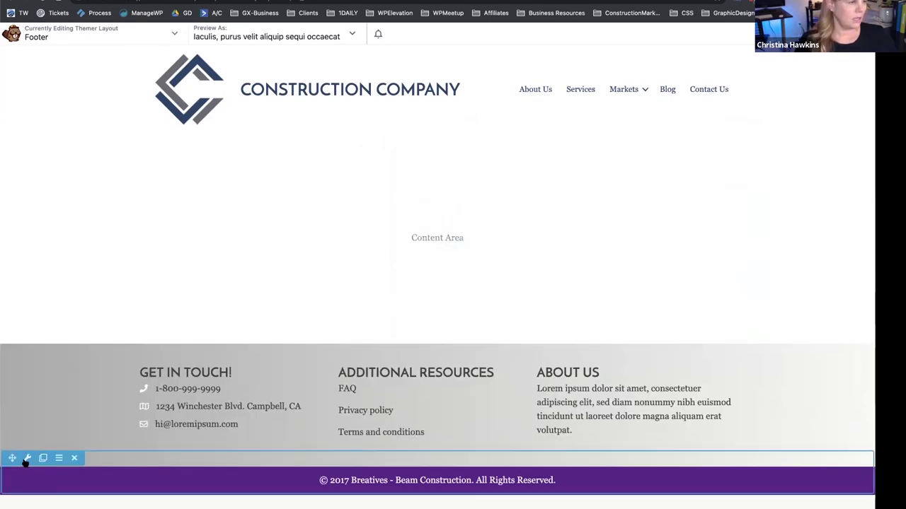
Set the bottom copyright row's background colour to black #000000 and save.
click(25, 459)
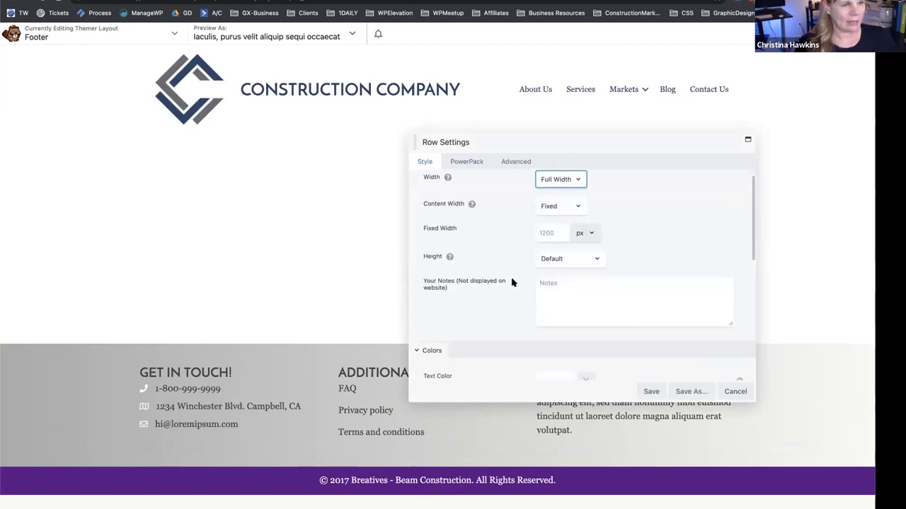
scroll(509, 276, down, 4)
scroll(513, 283, down, 4)
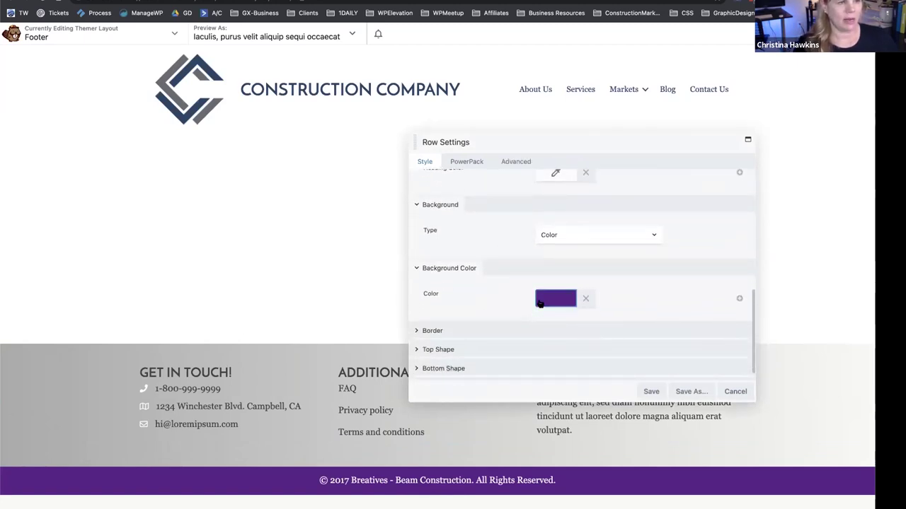
click(539, 301)
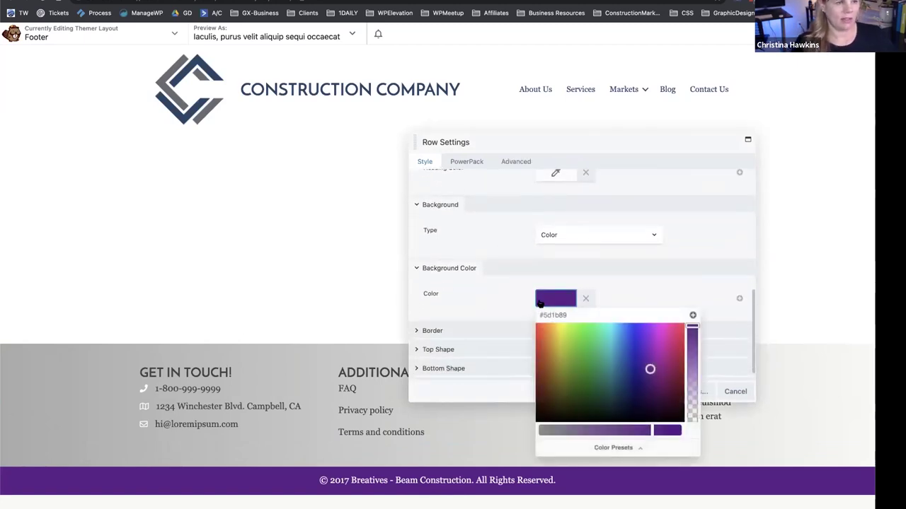
click(614, 442)
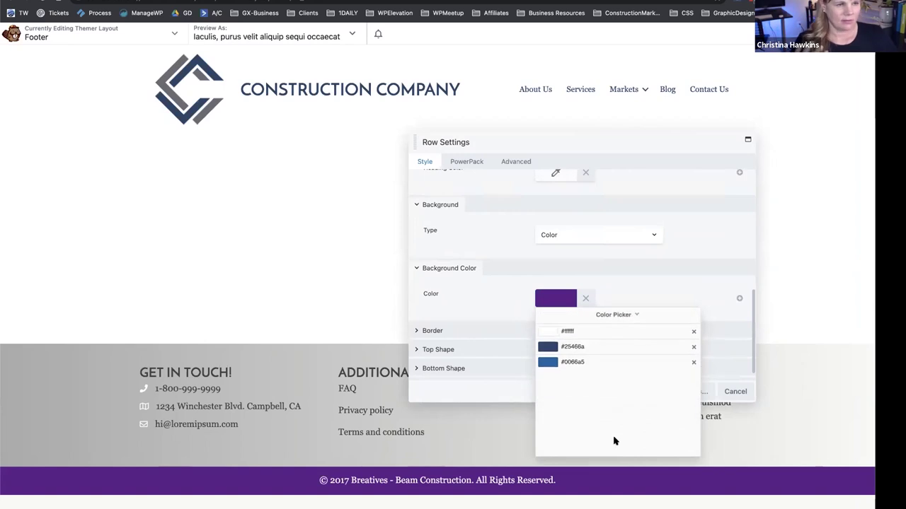
click(605, 315)
drag(553, 407, 524, 429)
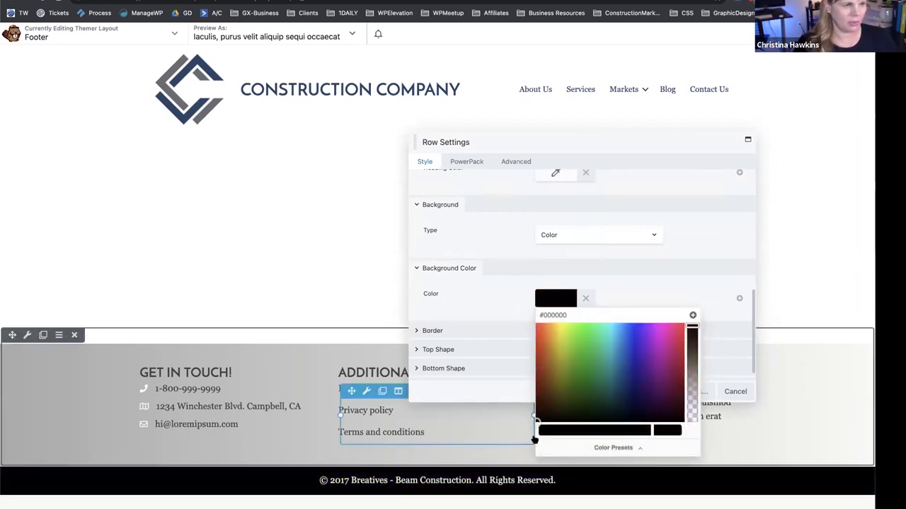
click(507, 311)
click(648, 392)
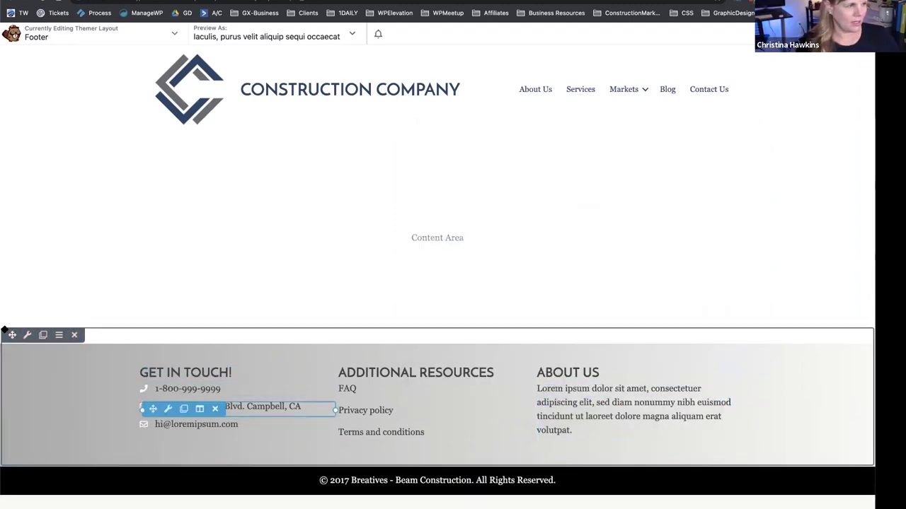
Change the footer row gradient's second colour to light grey #bbb.
click(27, 334)
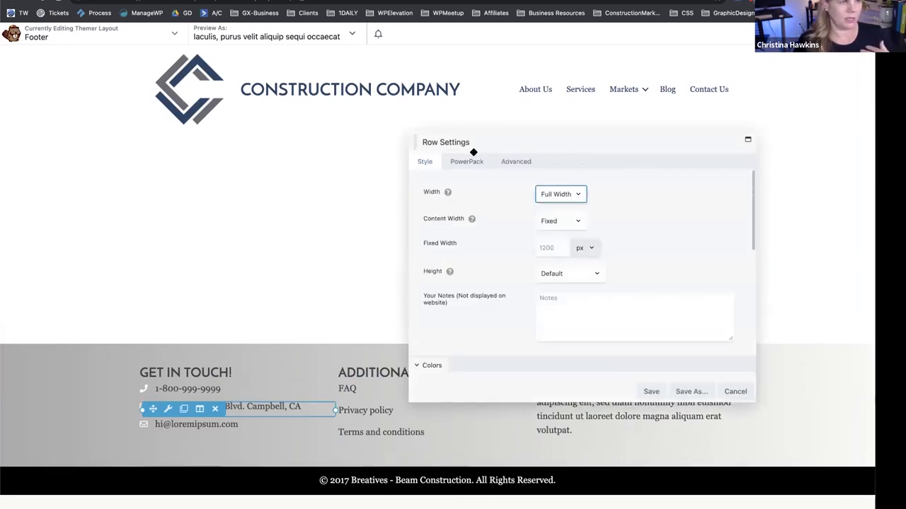
scroll(492, 302, down, 2)
scroll(495, 301, down, 5)
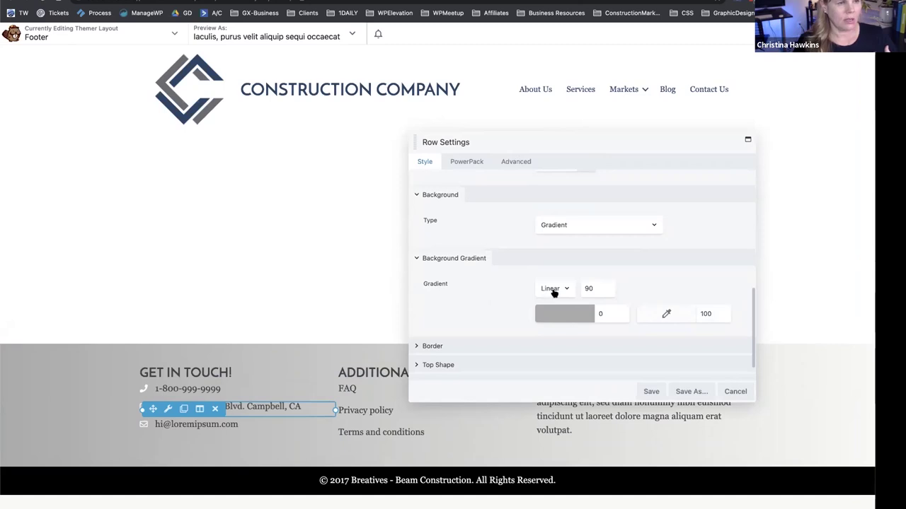
click(651, 320)
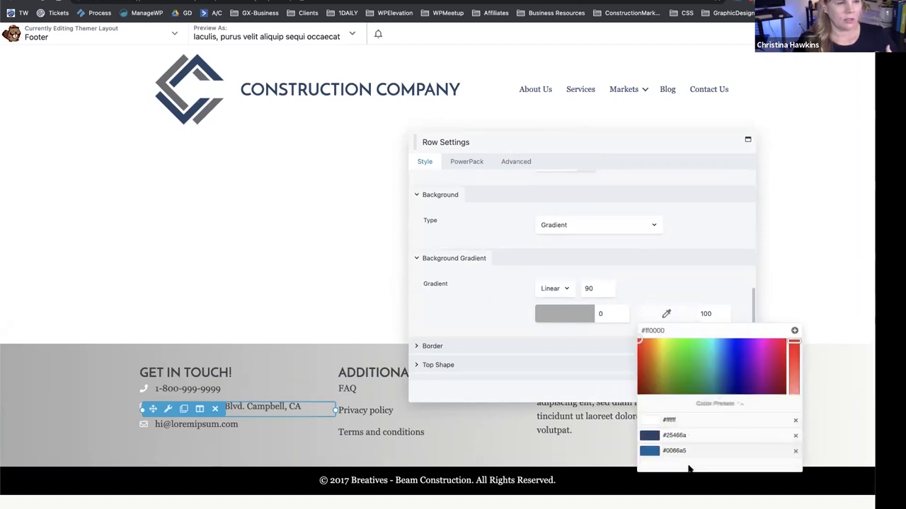
scroll(689, 424, down, 1)
click(672, 373)
click(687, 333)
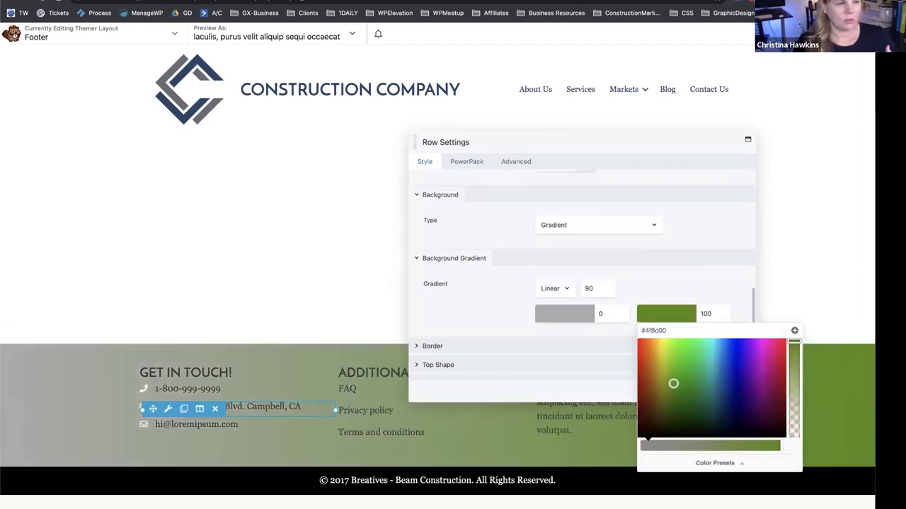
drag(673, 383, 621, 444)
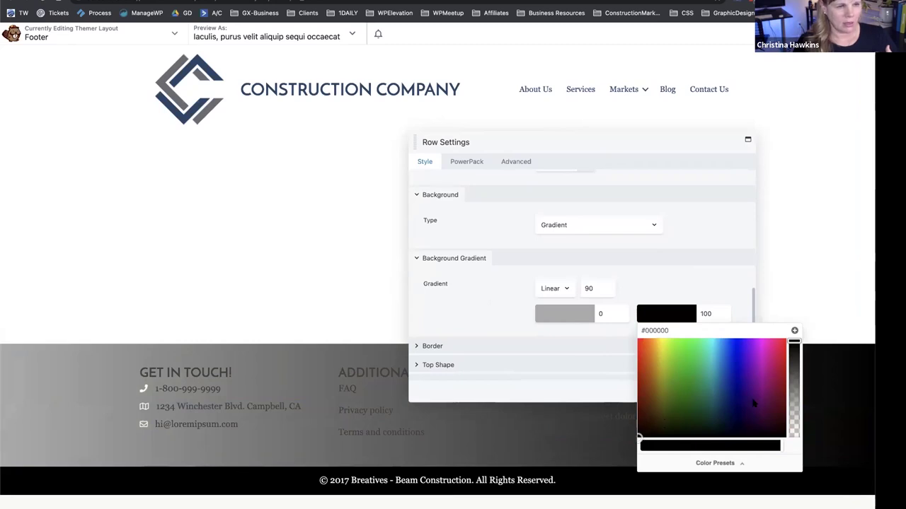
drag(638, 436, 623, 424)
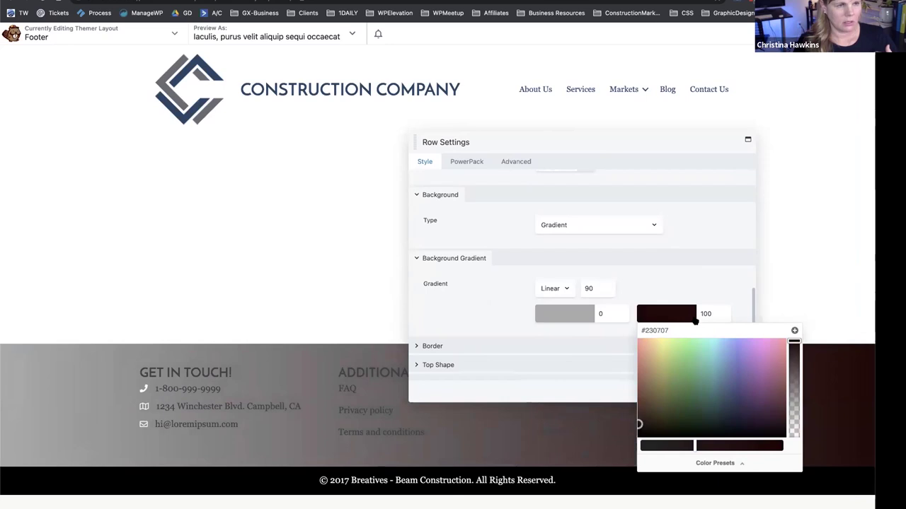
double_click(665, 330)
text(bbbbbb)
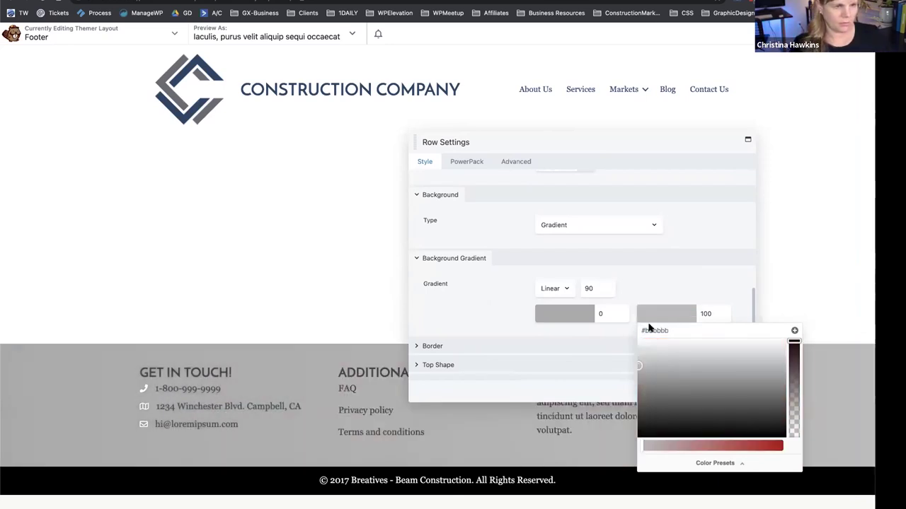
click(643, 294)
Set the linear gradient angle to 180, darken the first stop to #969696, and save.
click(554, 288)
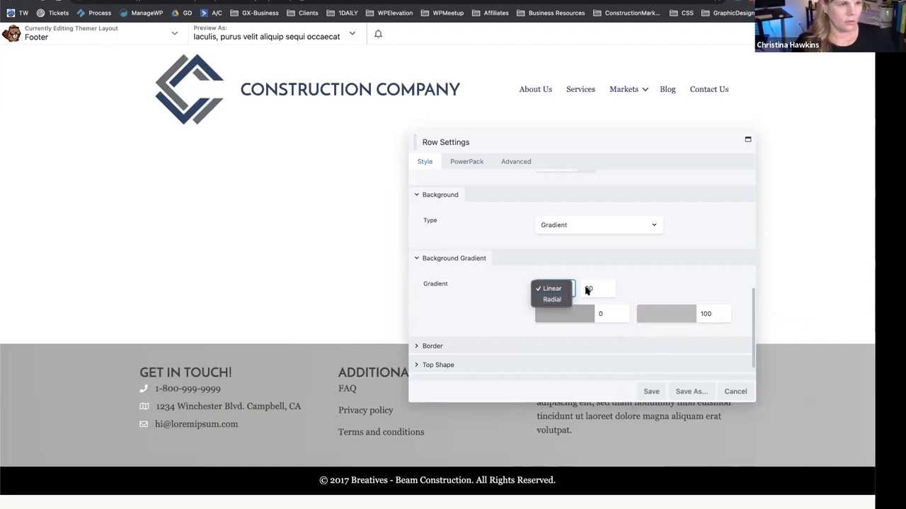
click(587, 290)
double_click(598, 287)
text(180)
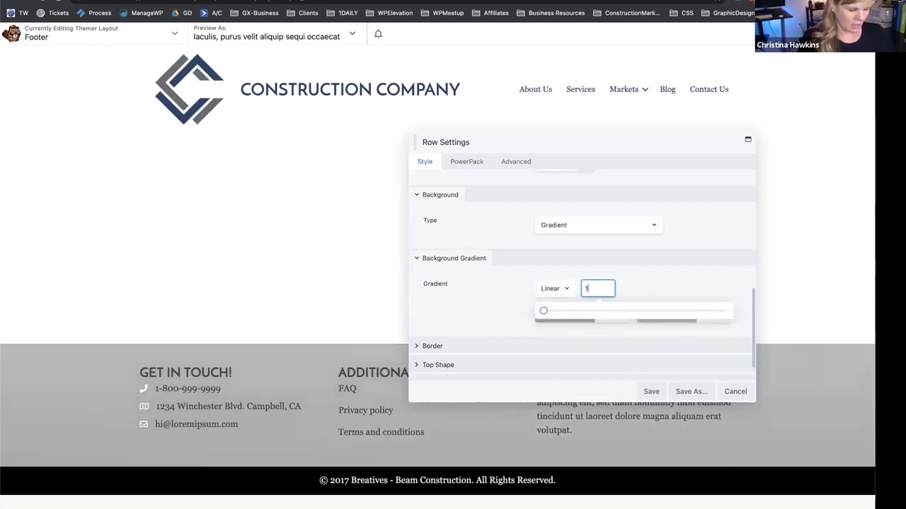
click(635, 350)
click(651, 313)
drag(635, 364, 627, 352)
click(561, 318)
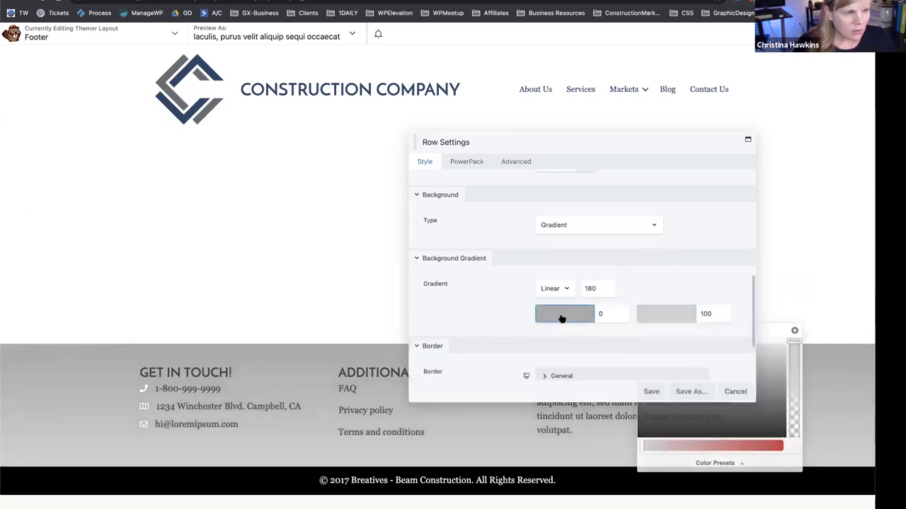
drag(538, 375, 531, 380)
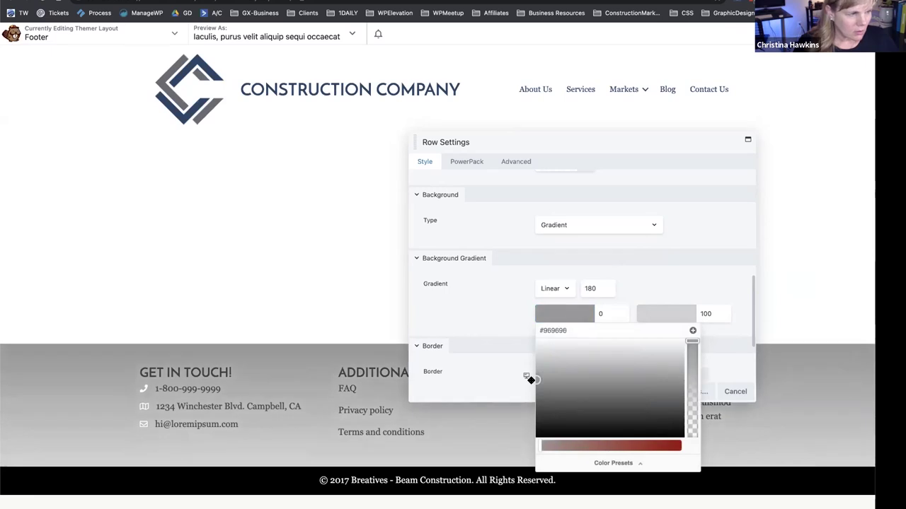
click(469, 327)
click(651, 391)
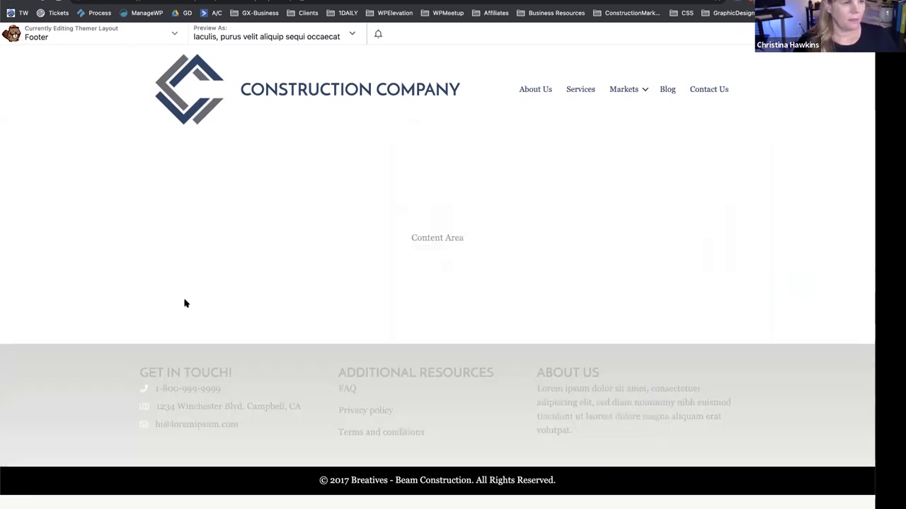
mouse_move(387, 461)
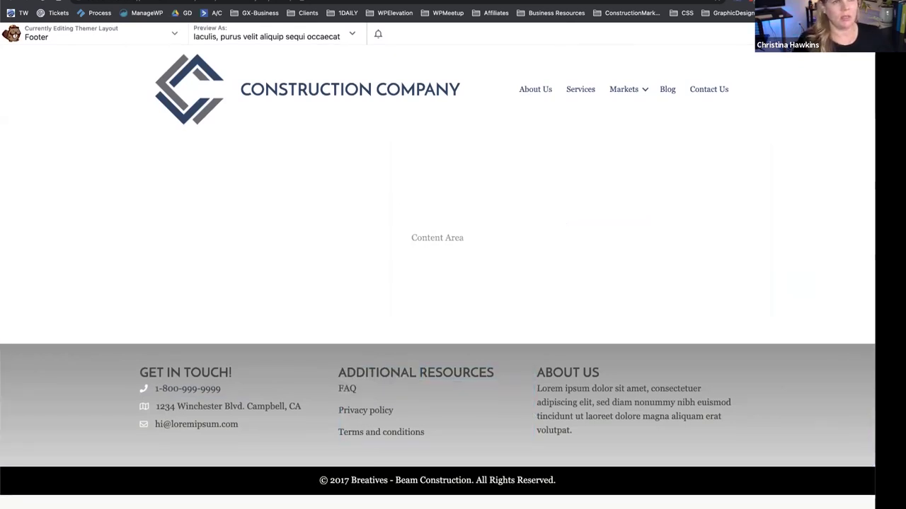
click(814, 34)
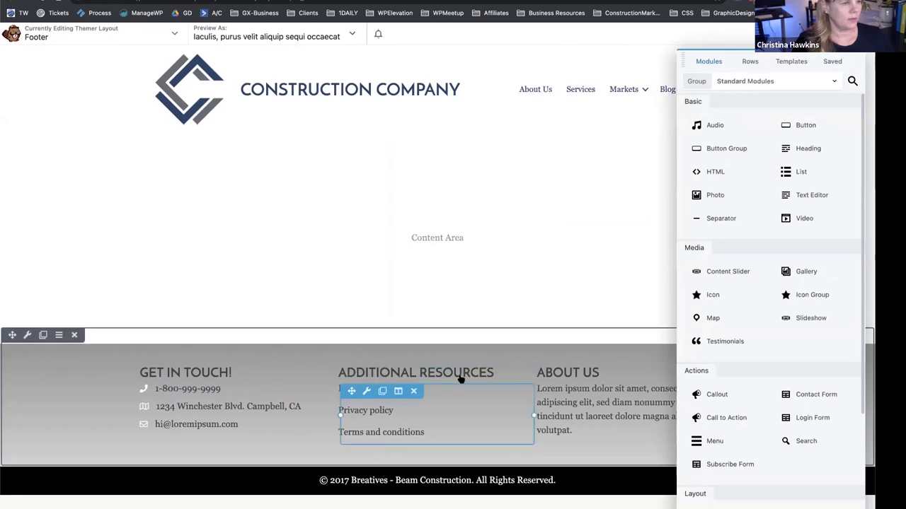
click(427, 420)
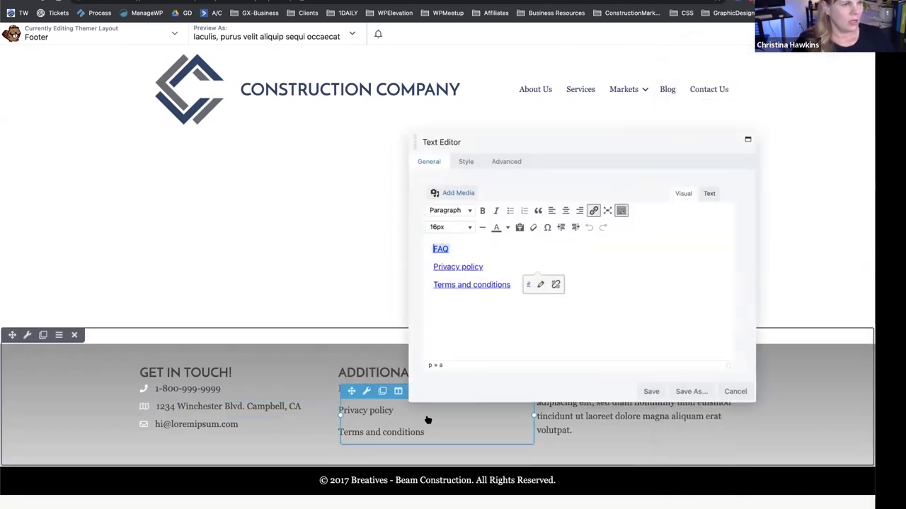
click(733, 391)
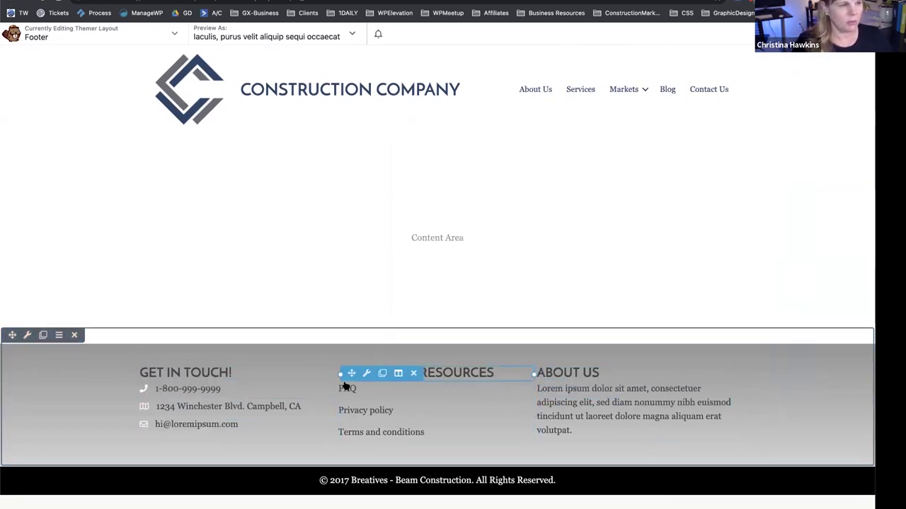
Replace the phone line's icon with a person icon from the icon library.
click(252, 392)
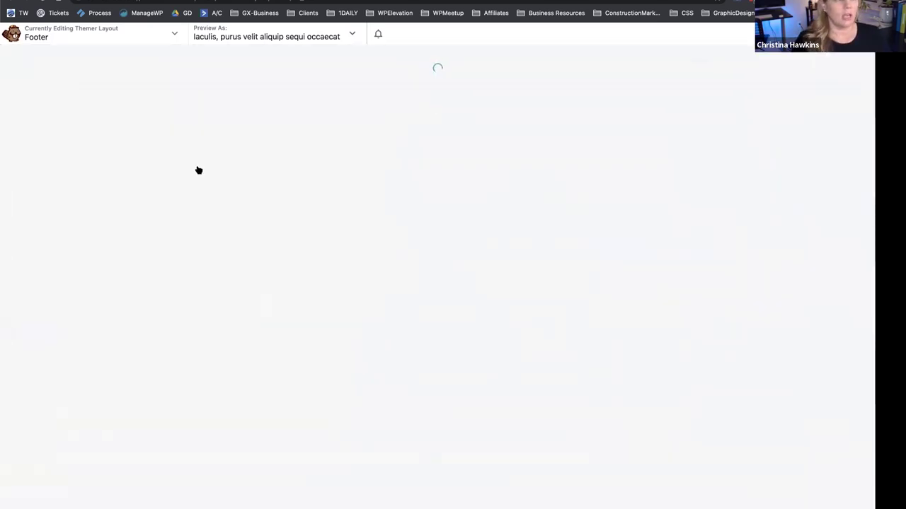
scroll(256, 288, down, 2)
scroll(256, 289, down, 3)
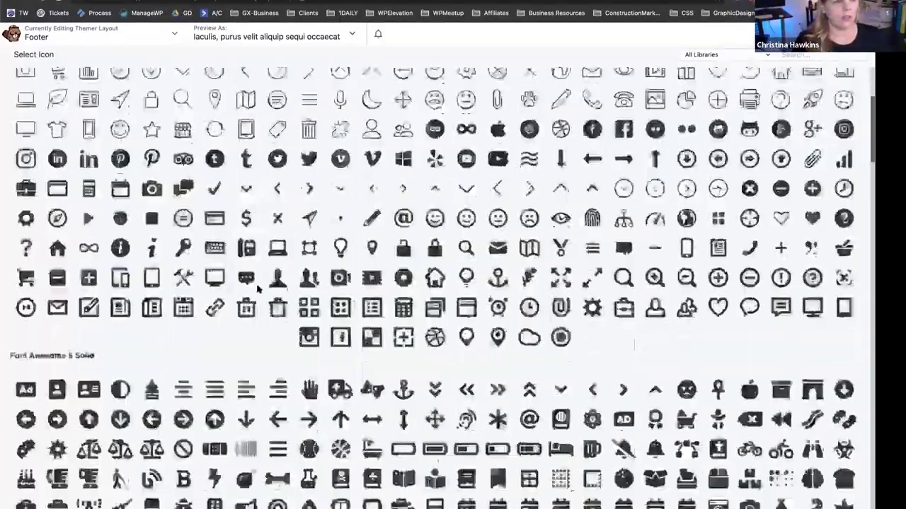
scroll(102, 153, down, 10)
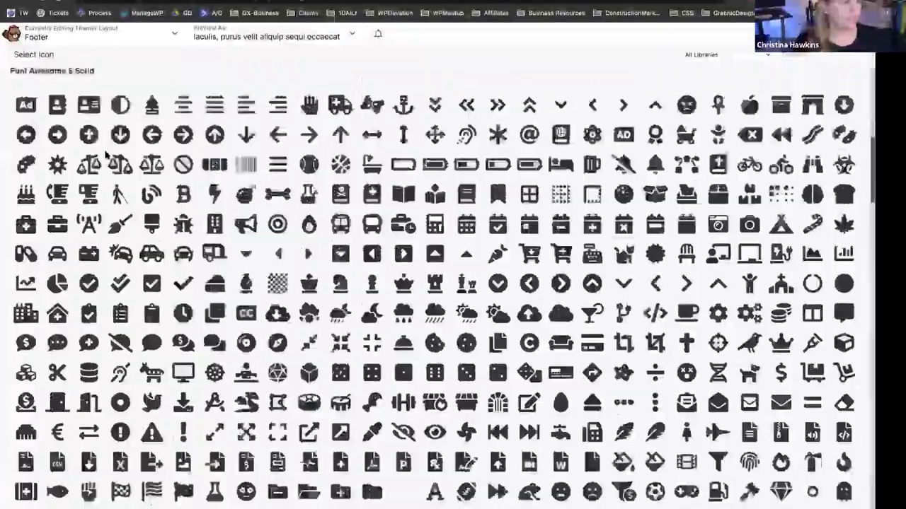
scroll(104, 156, down, 10)
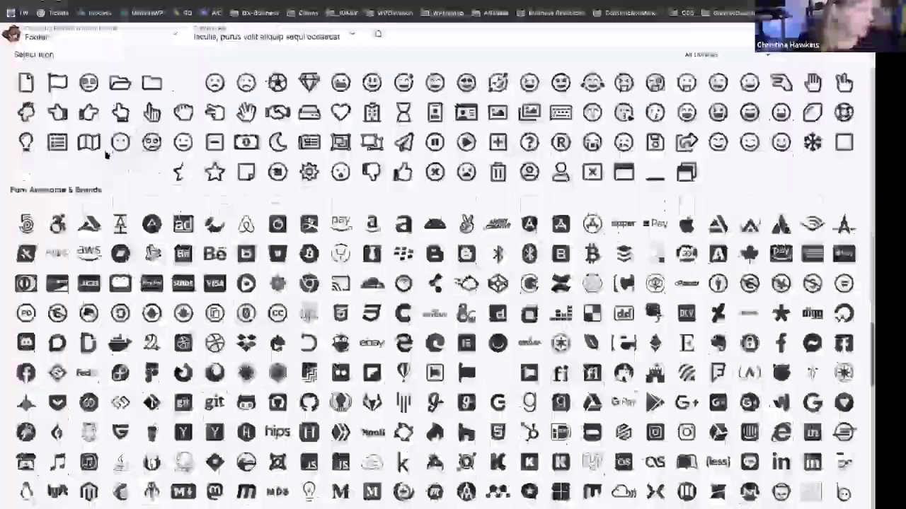
scroll(107, 171, down, 15)
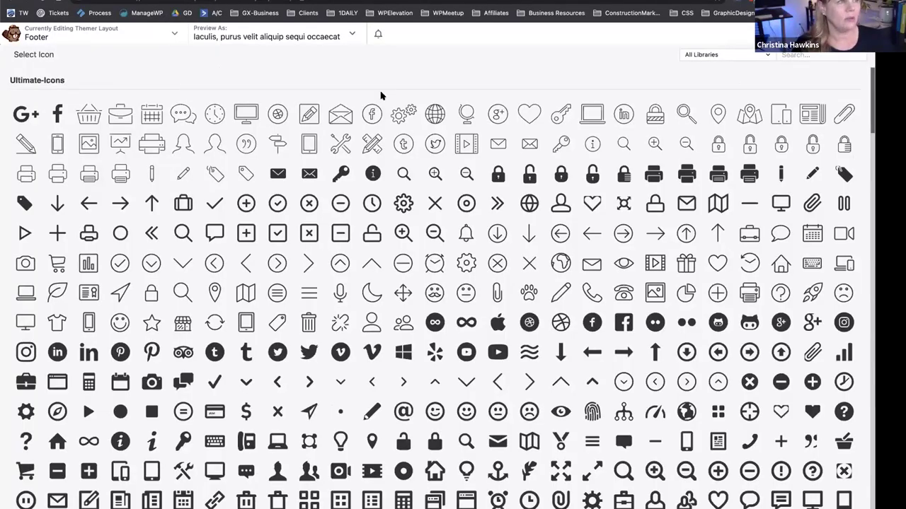
scroll(364, 290, down, 15)
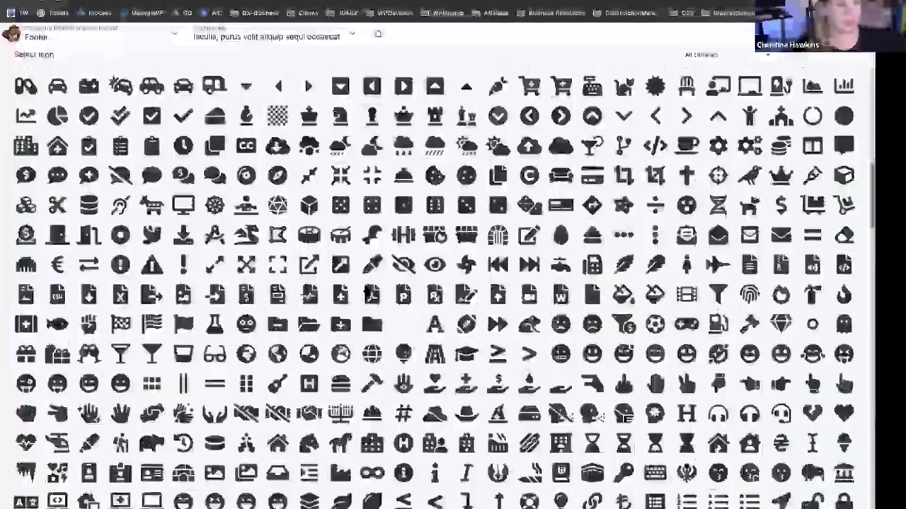
scroll(366, 289, down, 5)
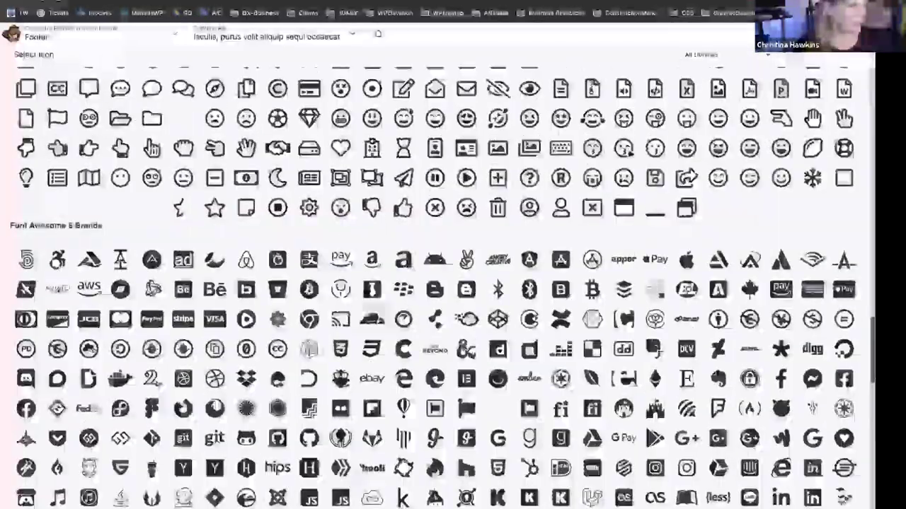
scroll(366, 288, down, 15)
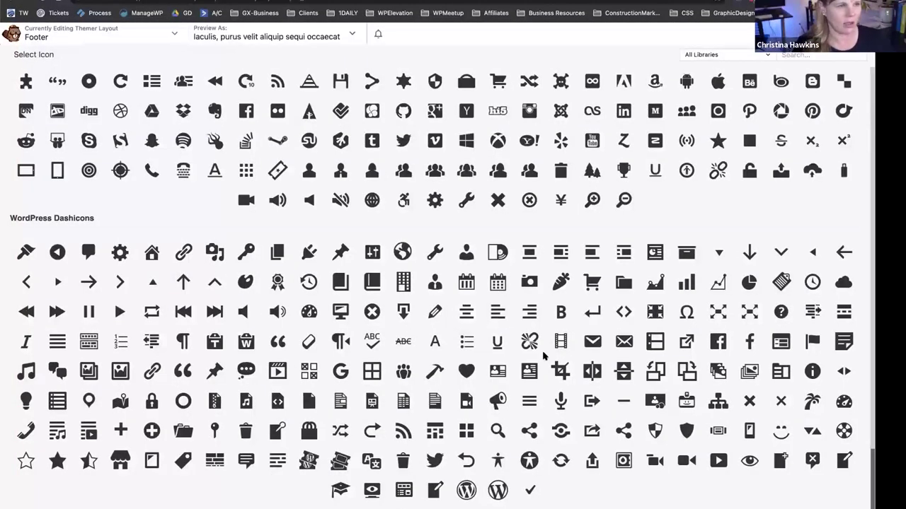
click(465, 251)
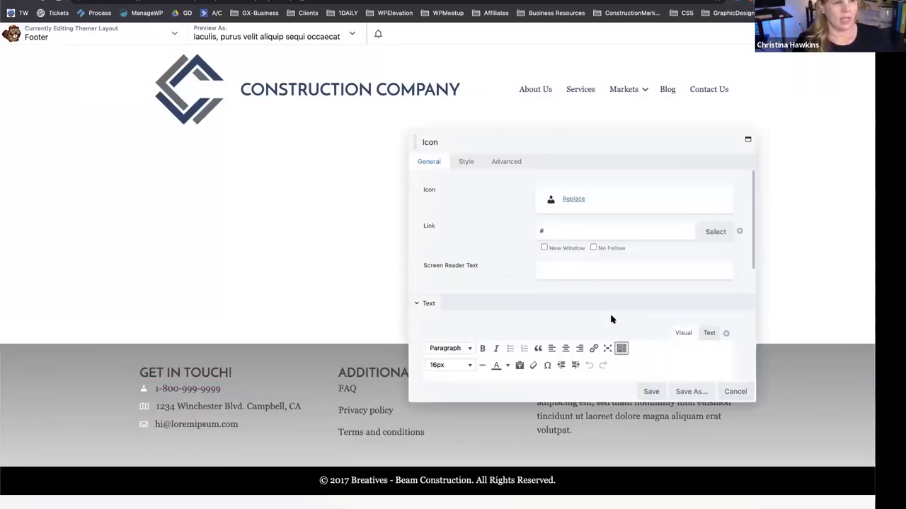
Colour the person icon with the dark blue #25466a preset, save it, and bring up the Done options.
scroll(611, 318, down, 3)
drag(500, 300, 398, 299)
scroll(504, 180, up, 3)
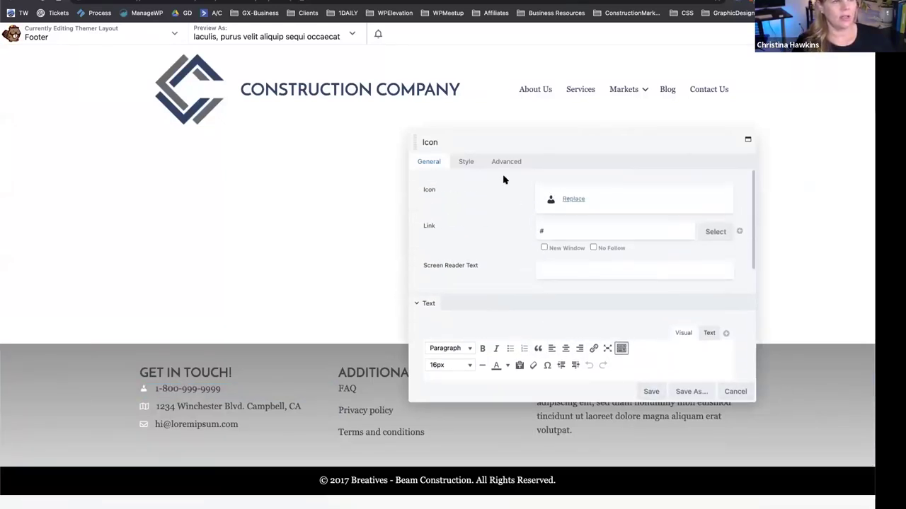
click(464, 166)
scroll(488, 265, down, 3)
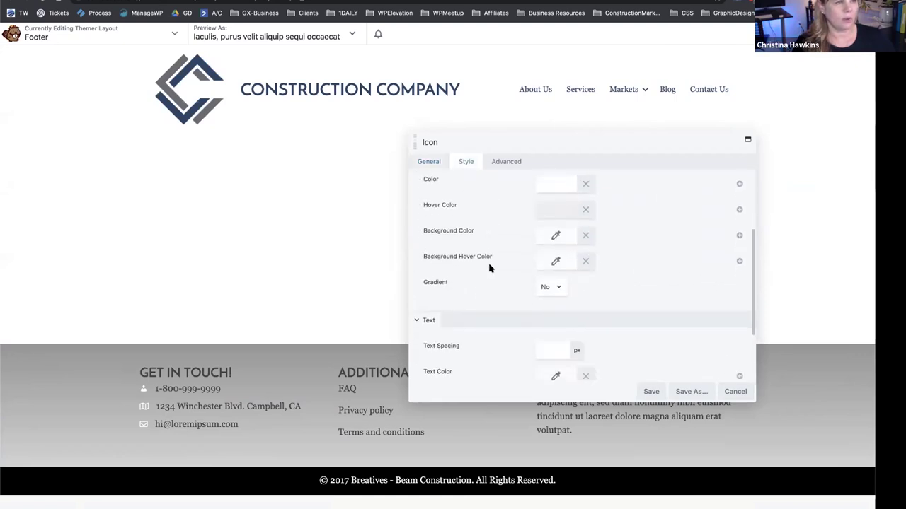
click(542, 184)
click(603, 332)
click(543, 233)
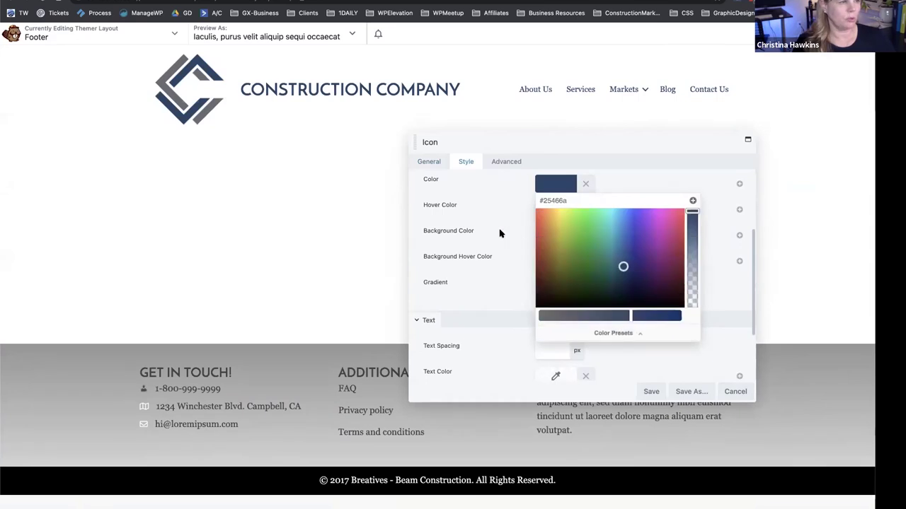
click(528, 403)
click(646, 393)
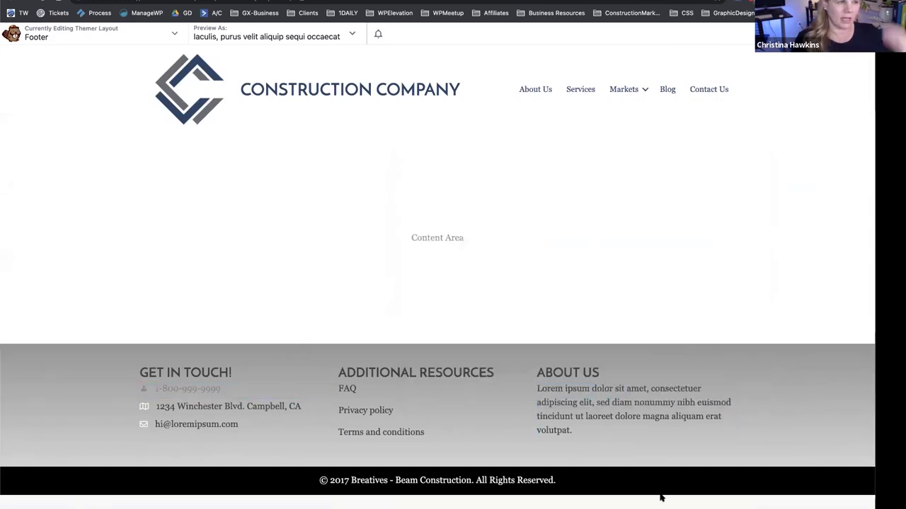
click(849, 34)
Publish the footer layout, then open the About Us page in Beaver Builder.
click(821, 34)
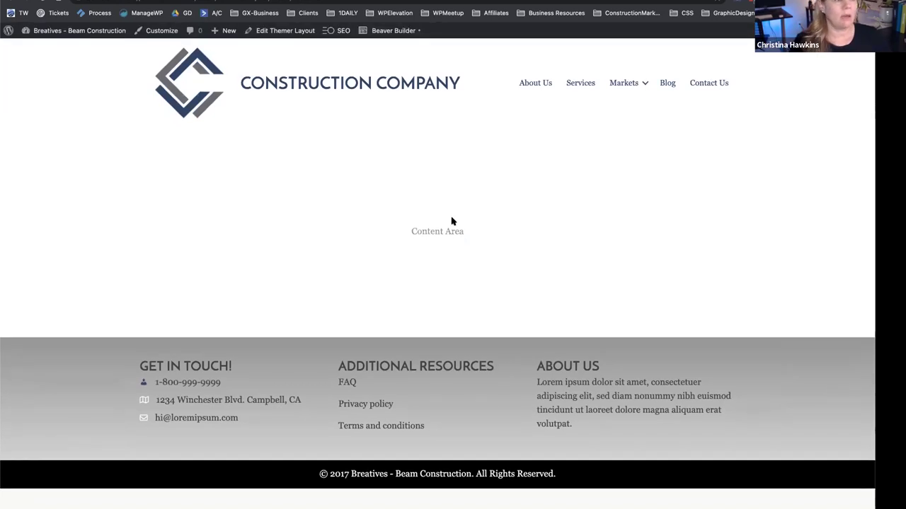
click(536, 83)
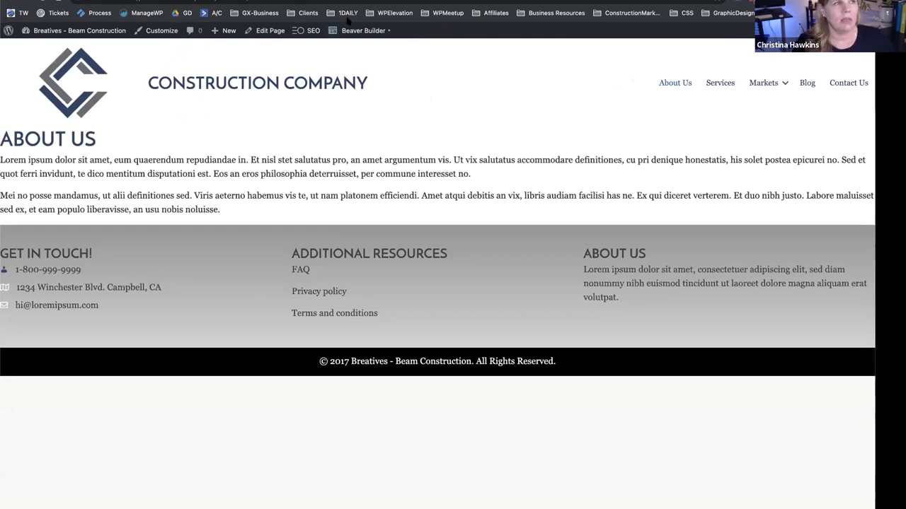
mouse_move(363, 31)
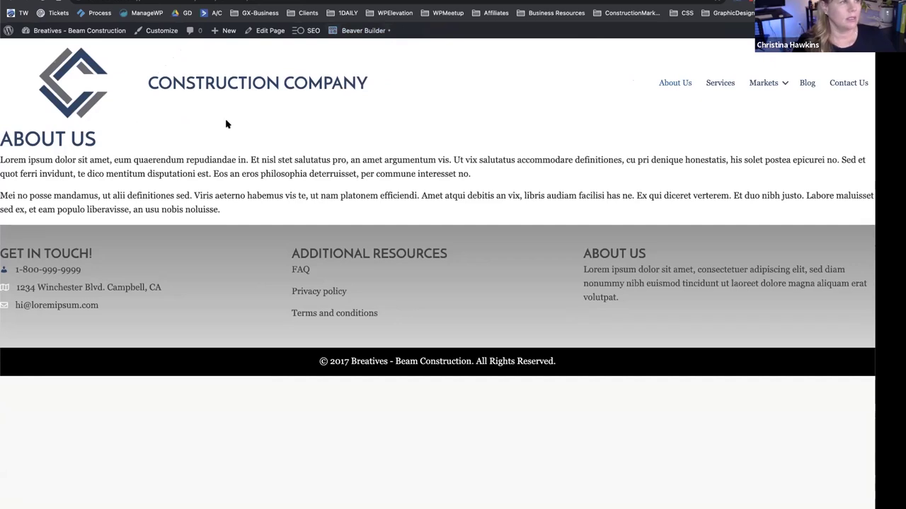
click(361, 31)
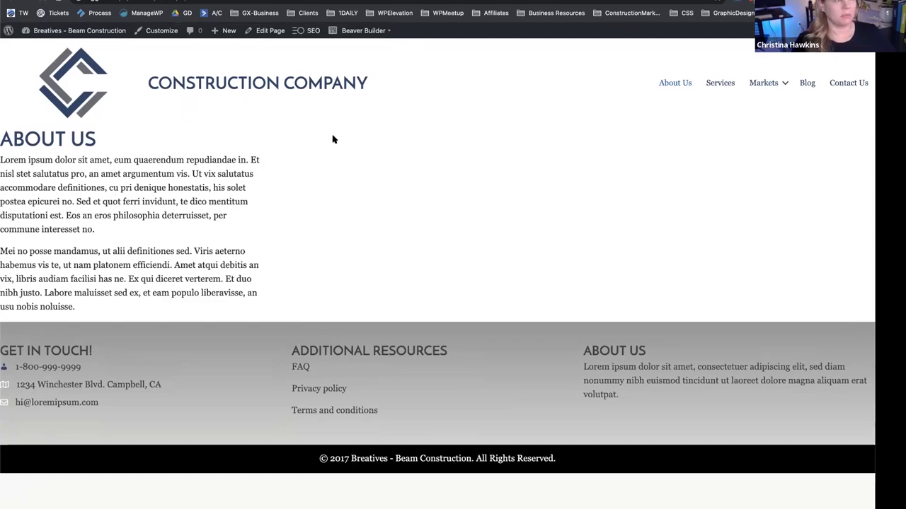
click(12, 2)
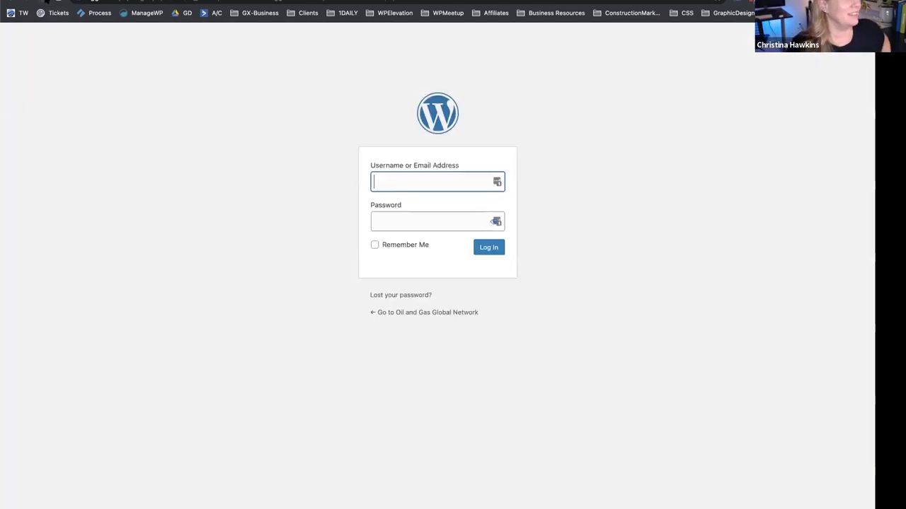
click(13, 2)
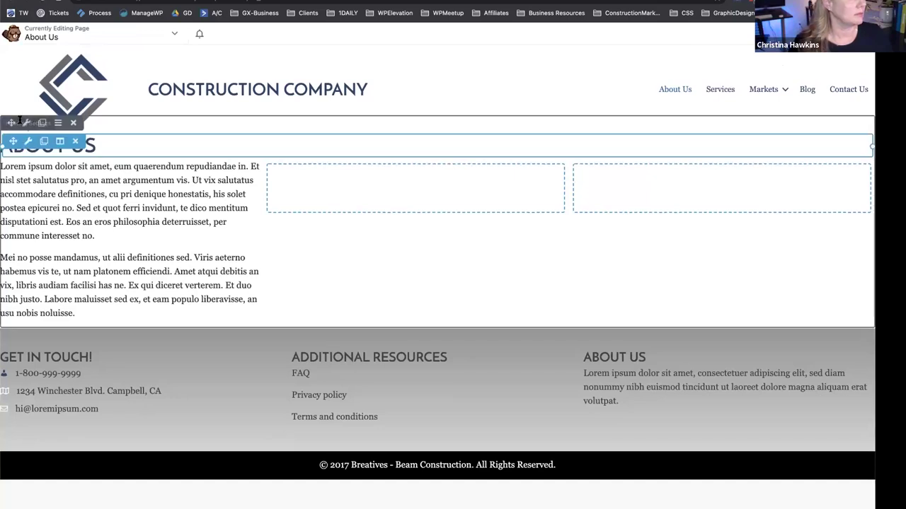
Give the About Us row 60 px linked padding and Full Width, then delete an empty column and widen text to 60.6%.
click(26, 123)
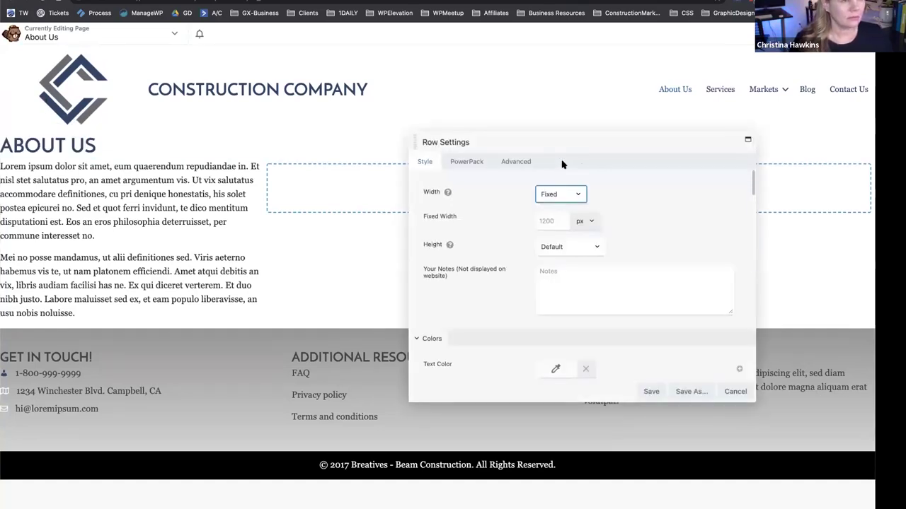
click(516, 162)
click(549, 247)
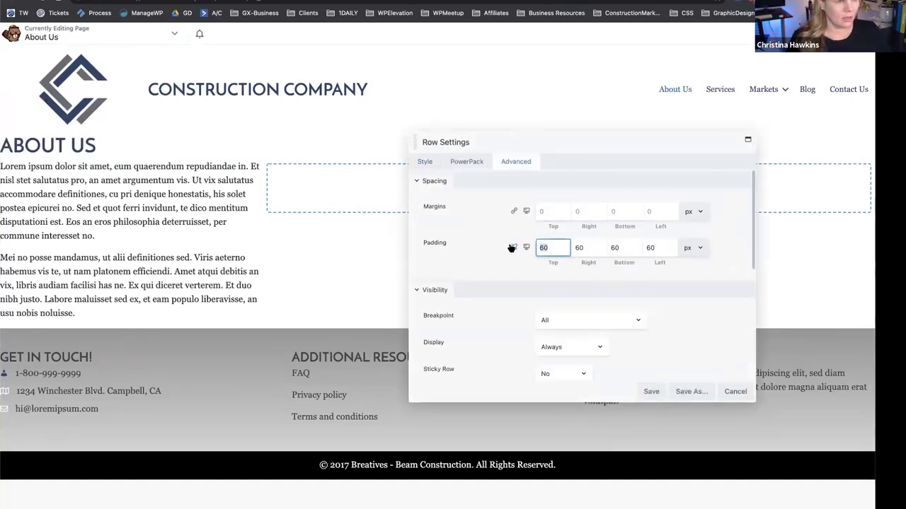
click(511, 247)
key(BackSpace)
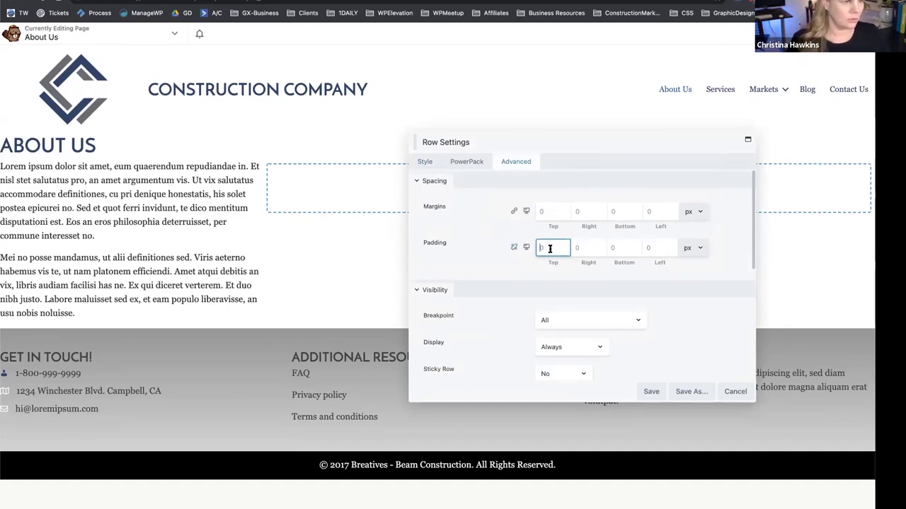
text(60)
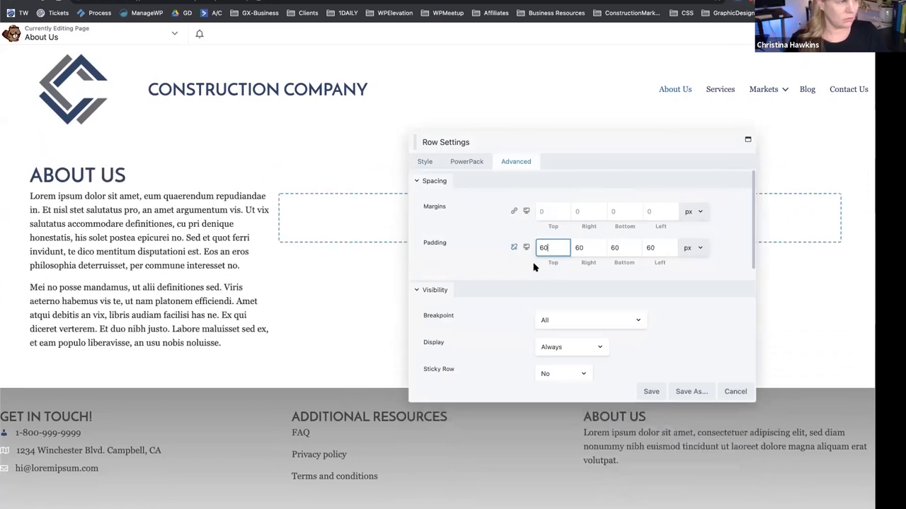
click(423, 163)
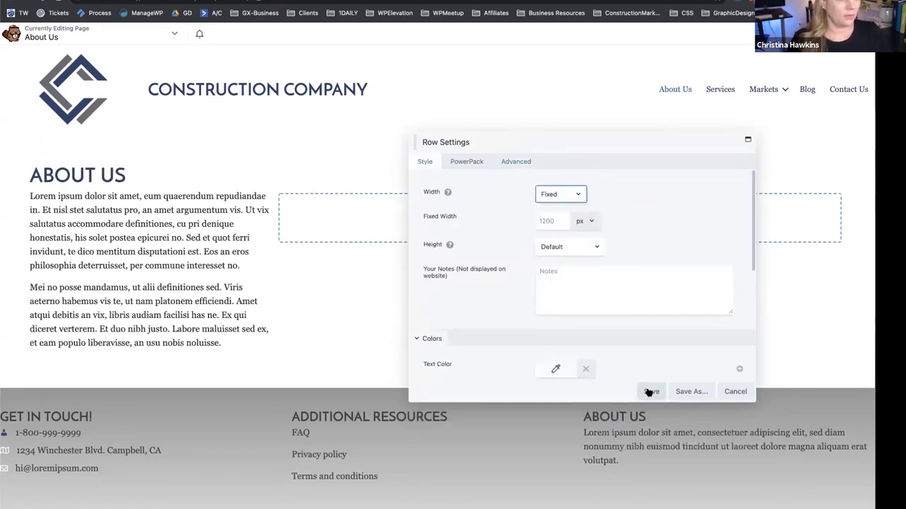
click(577, 195)
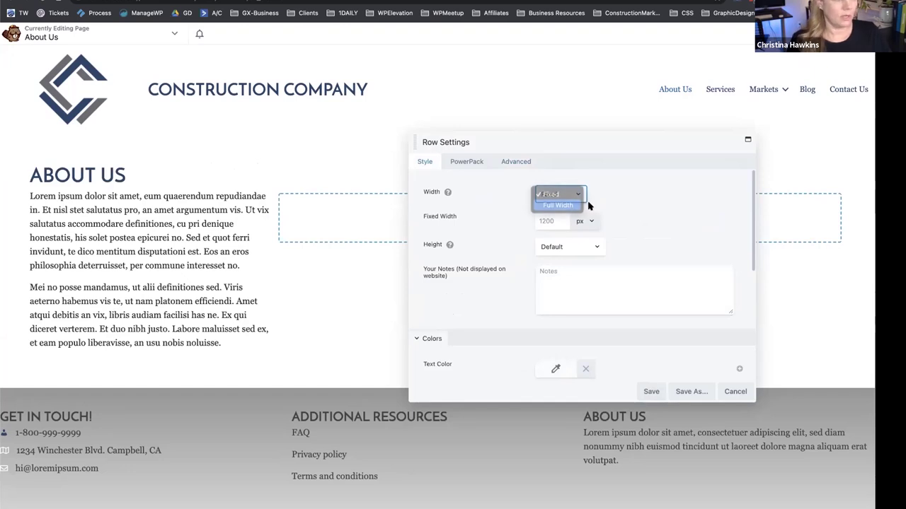
click(587, 205)
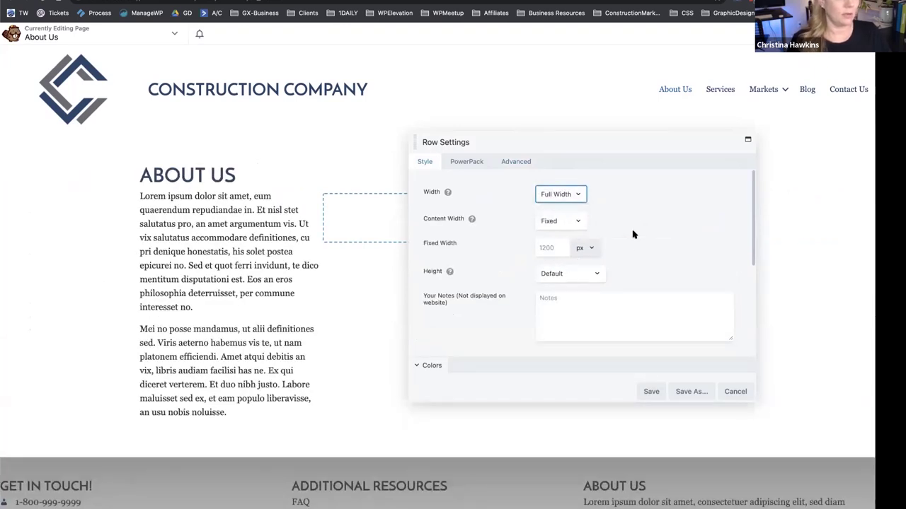
click(651, 391)
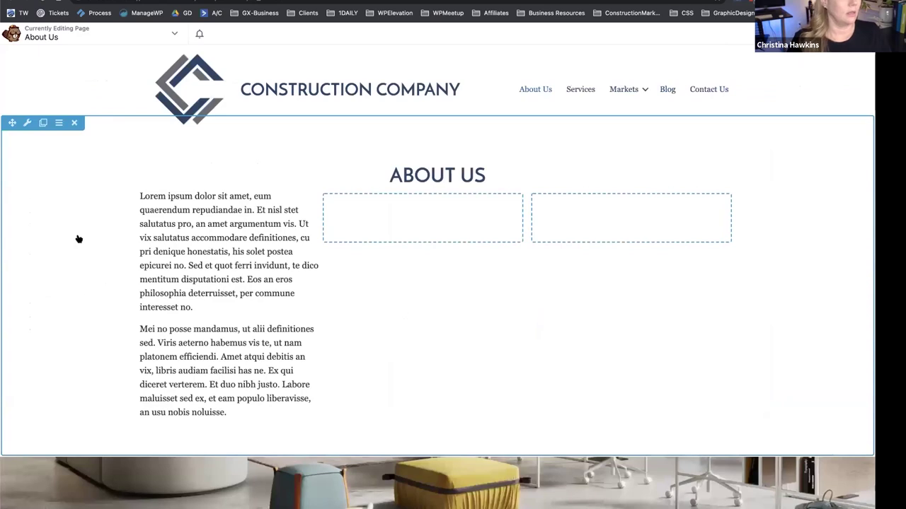
click(380, 201)
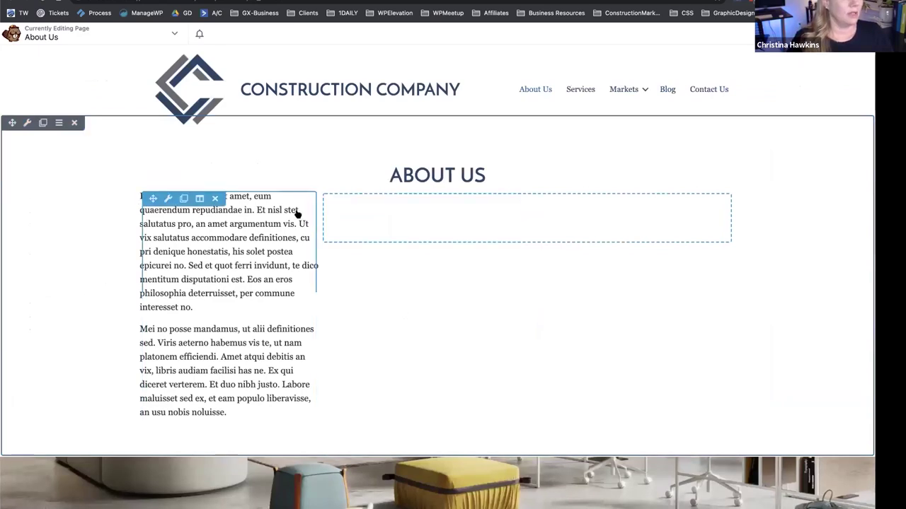
drag(319, 220, 503, 219)
Add a Photo module with the office interior image at Medium 600 x 415 to the right column.
click(821, 33)
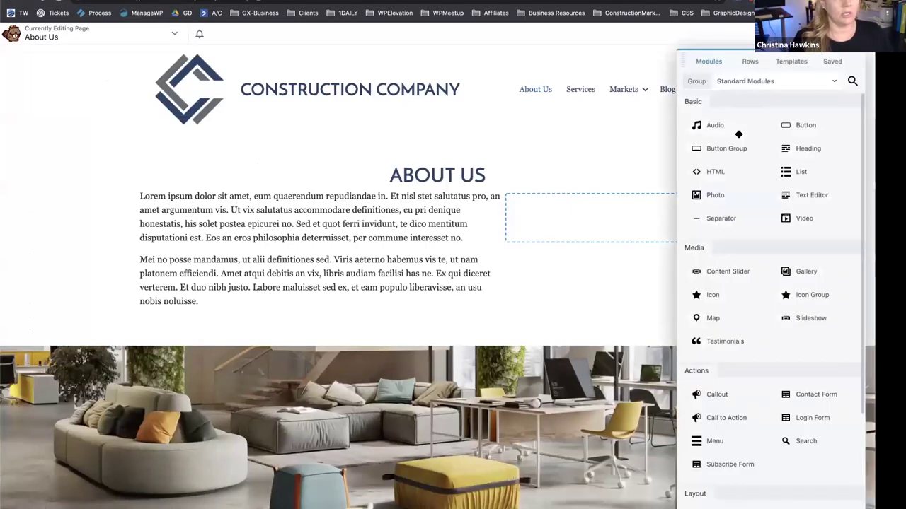
drag(740, 193, 612, 290)
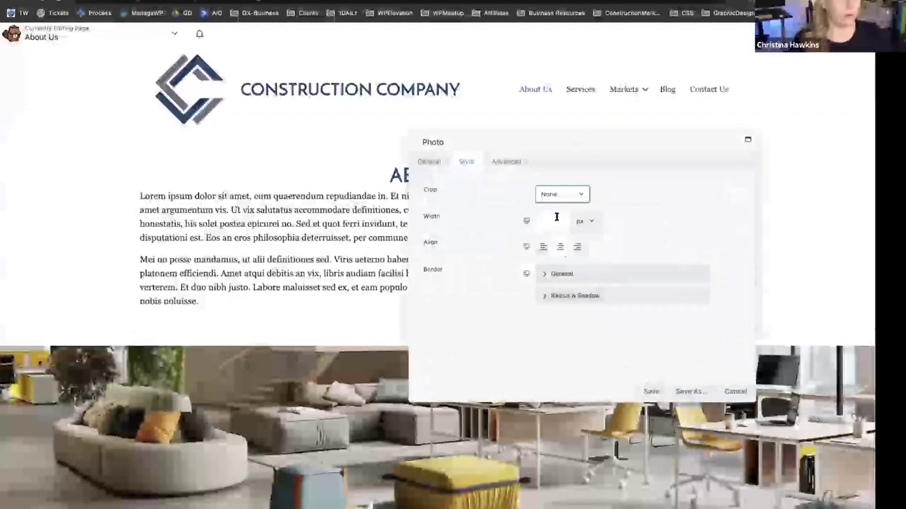
click(427, 162)
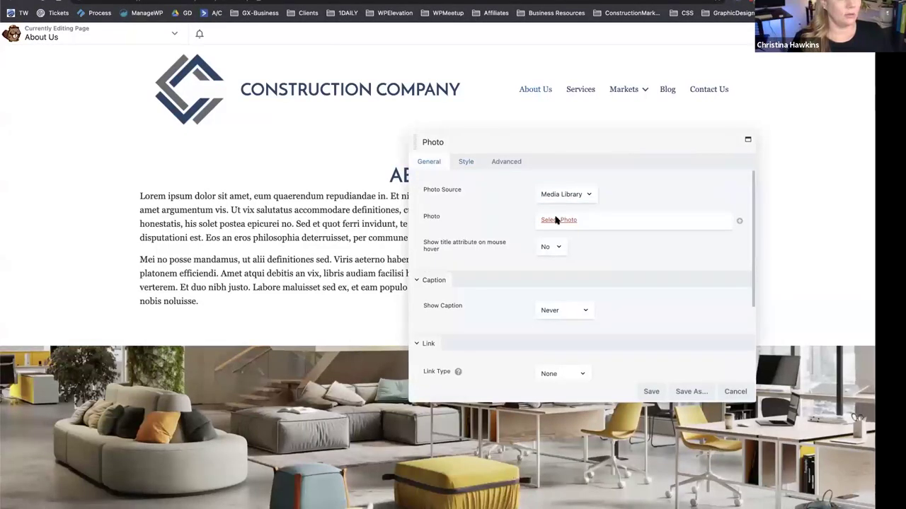
click(556, 220)
click(164, 175)
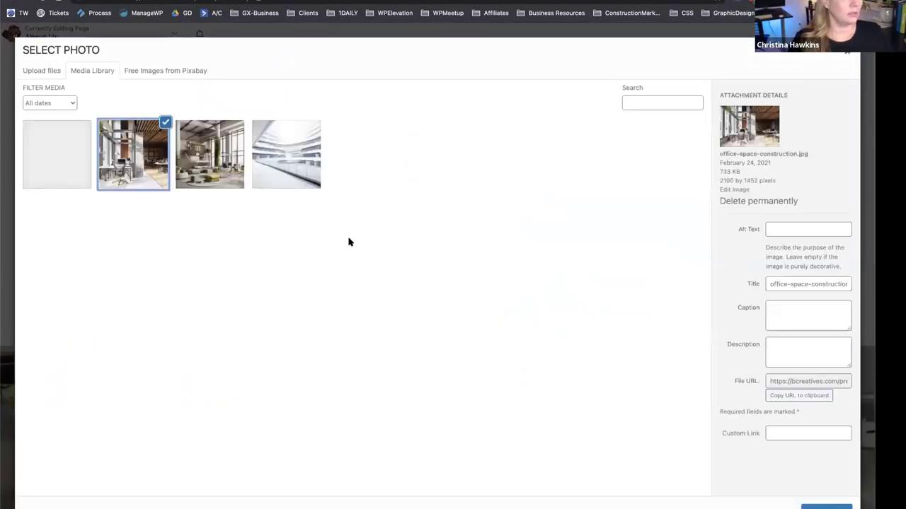
click(822, 507)
click(607, 233)
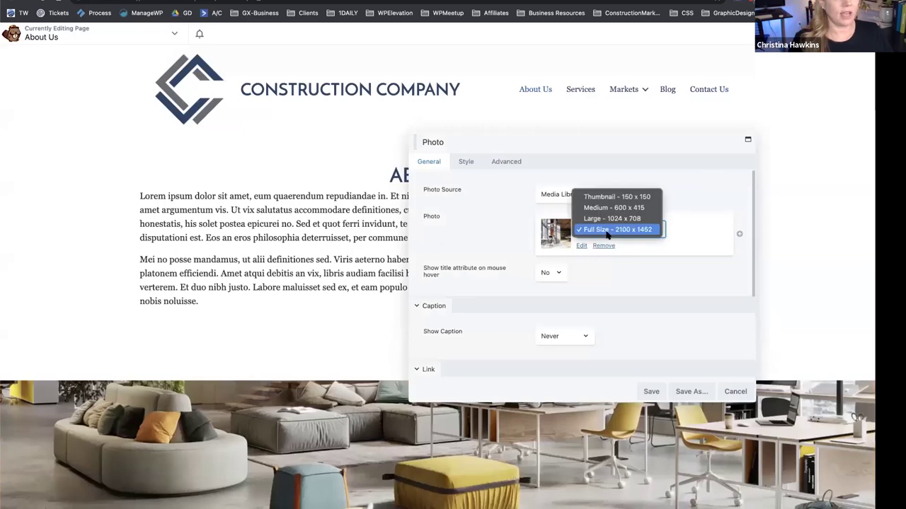
click(614, 207)
Crop the photo into a circle.
drag(657, 146, 362, 133)
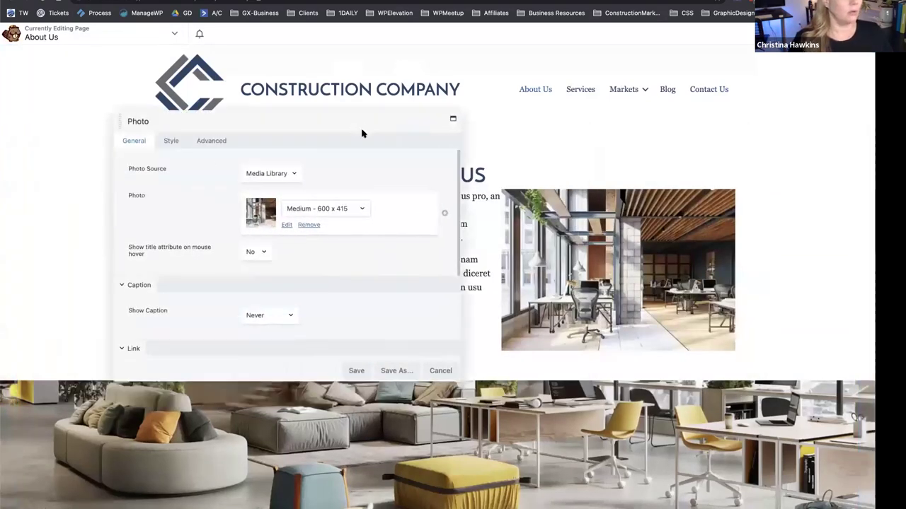
click(168, 141)
click(253, 174)
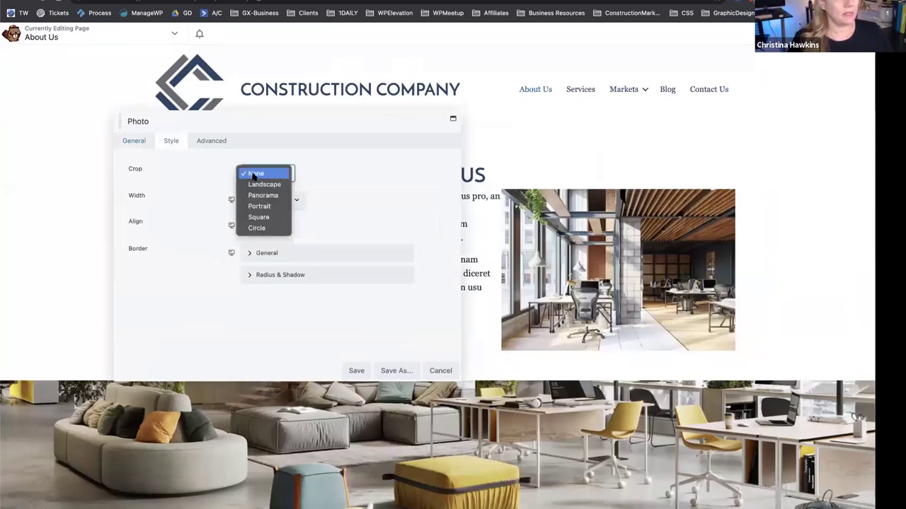
click(255, 228)
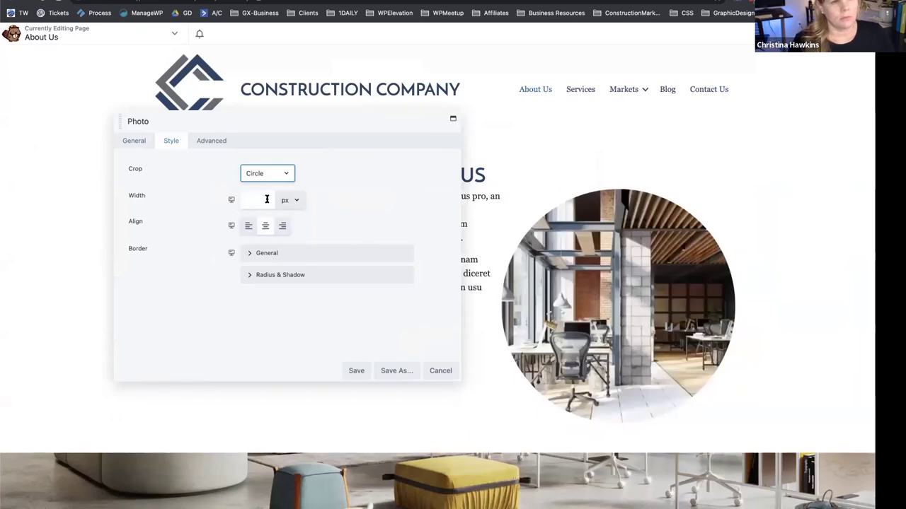
click(263, 173)
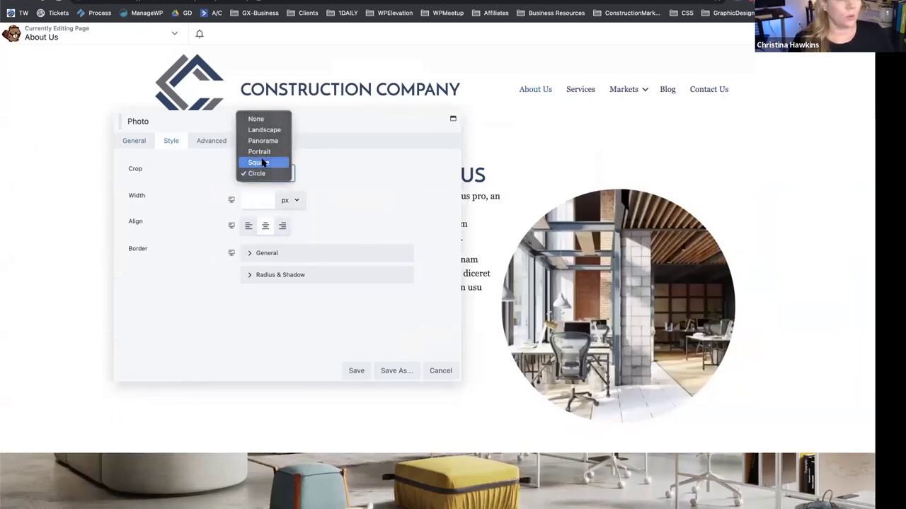
click(265, 160)
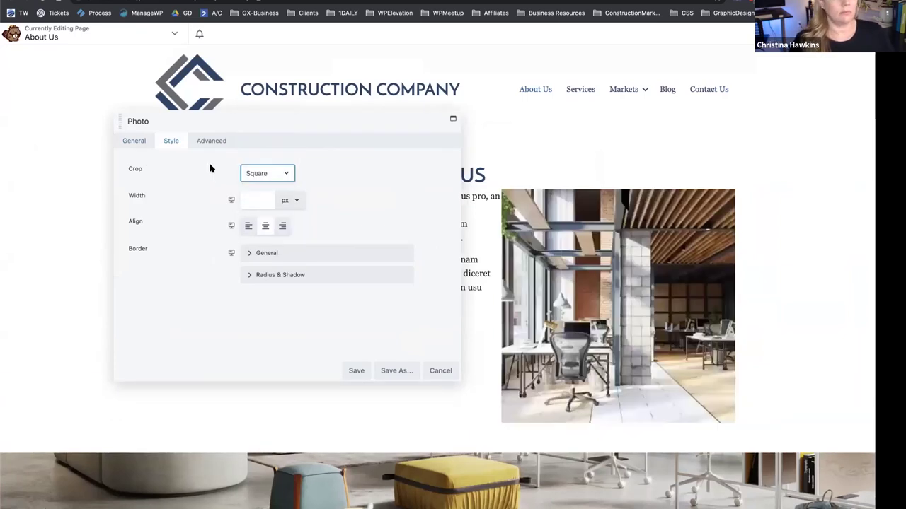
click(276, 176)
click(280, 186)
drag(285, 122, 247, 127)
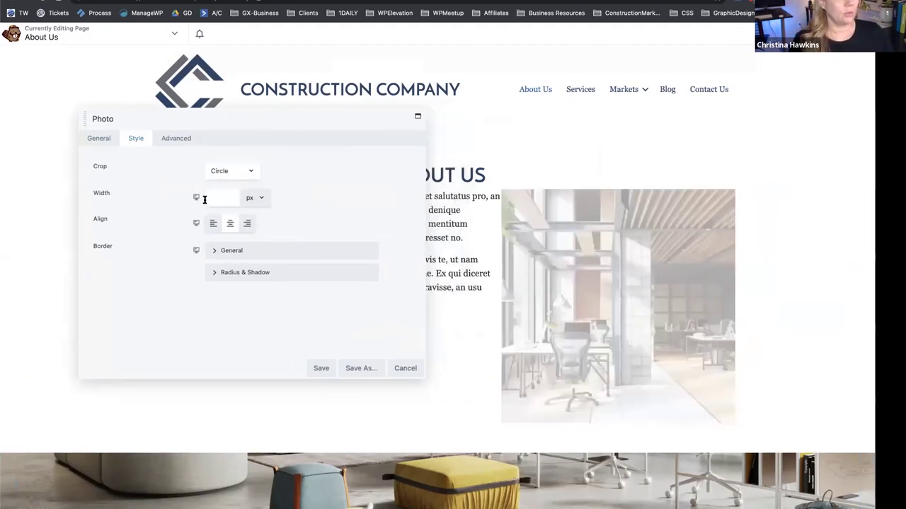
Give the photo a solid #0066a5 blue border with 3 px widths.
click(212, 253)
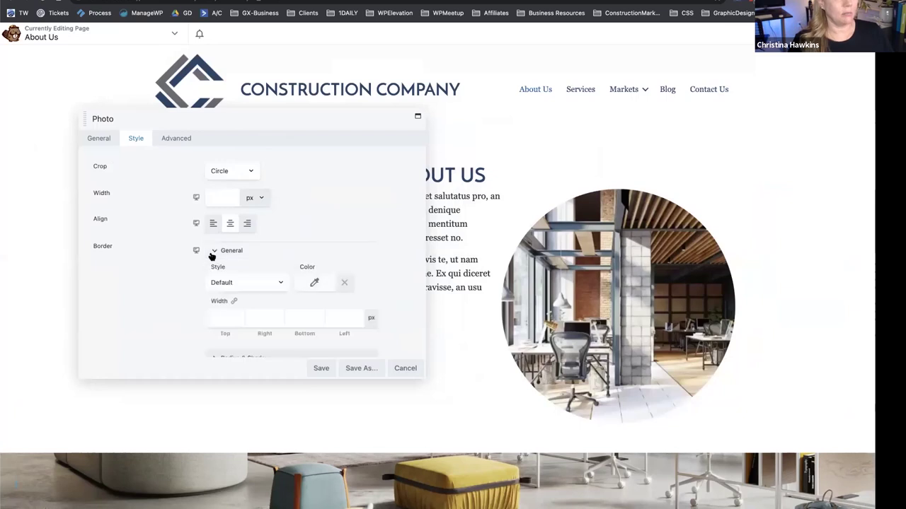
click(314, 282)
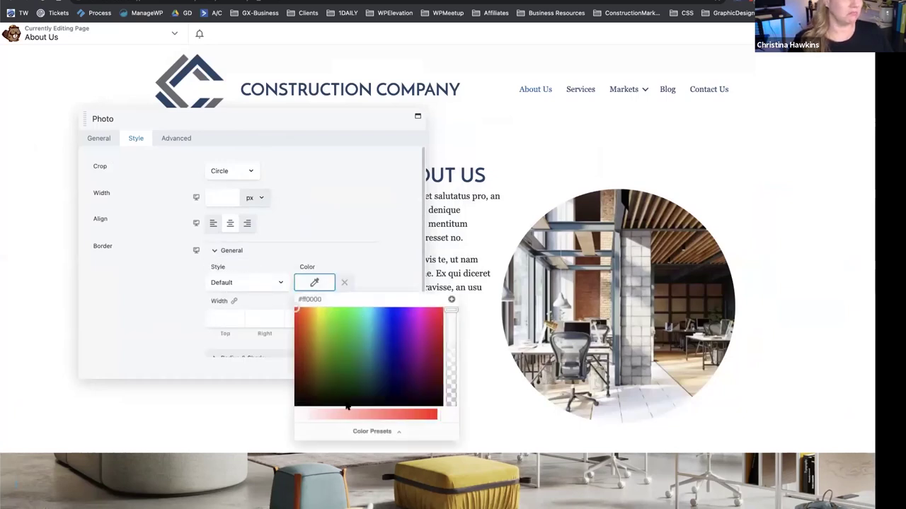
click(349, 428)
click(318, 351)
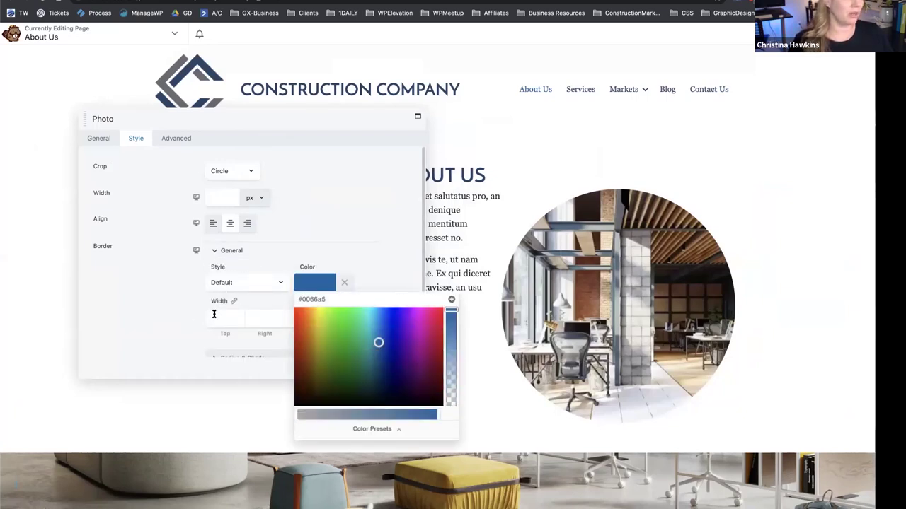
click(224, 315)
text(3)
click(273, 318)
text(3)
click(304, 318)
text(3)
click(344, 318)
text(-11)
click(273, 282)
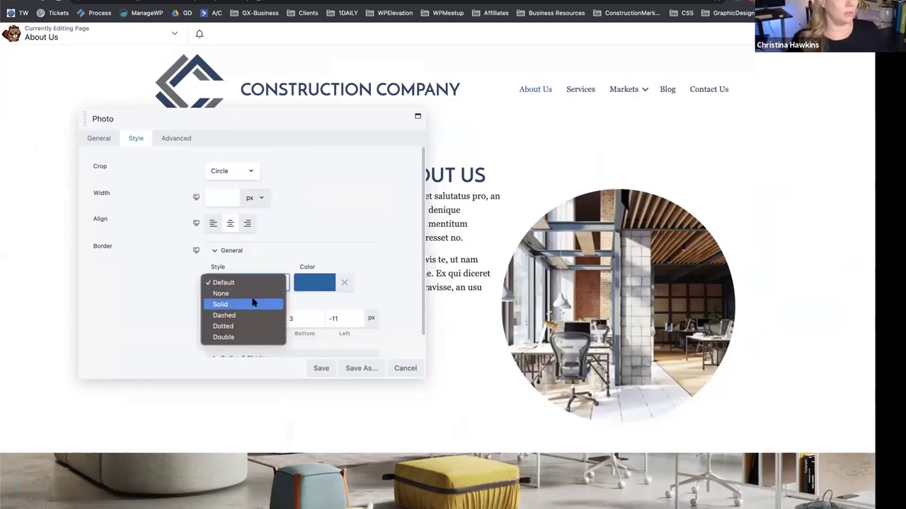
click(250, 300)
Set the photo's box shadow offsets to X 3 and Y 3.
scroll(333, 247, down, 1)
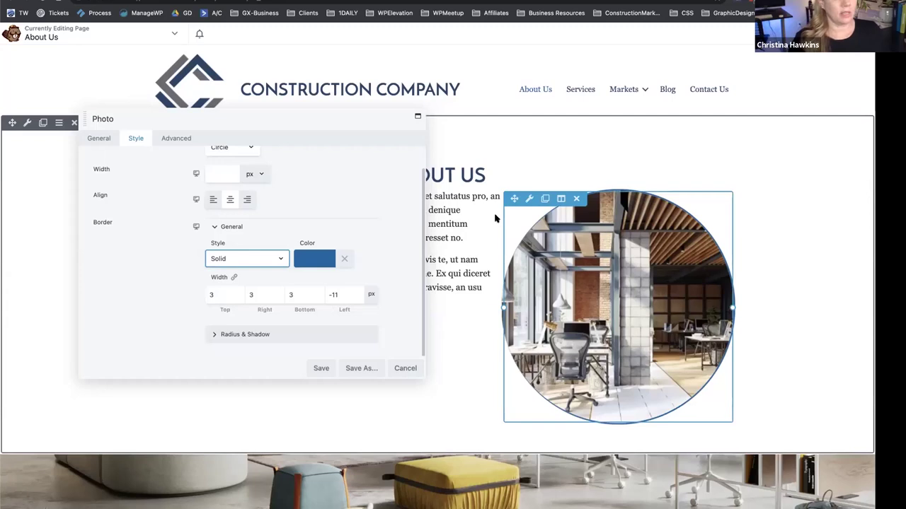
click(208, 334)
scroll(141, 276, down, 2)
click(222, 320)
text(3)
click(249, 317)
text(3)
click(153, 305)
click(312, 322)
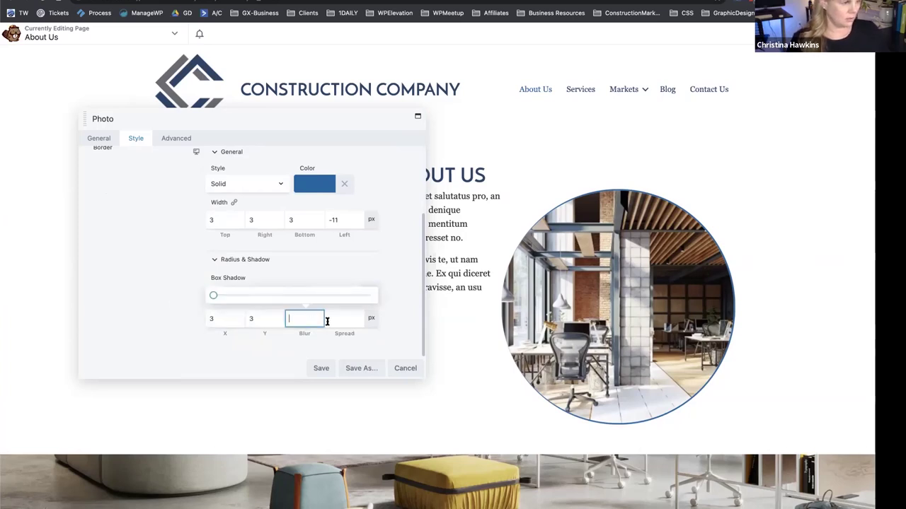
Make the shadow colour semi-transparent black, adding black to the colour presets.
click(235, 295)
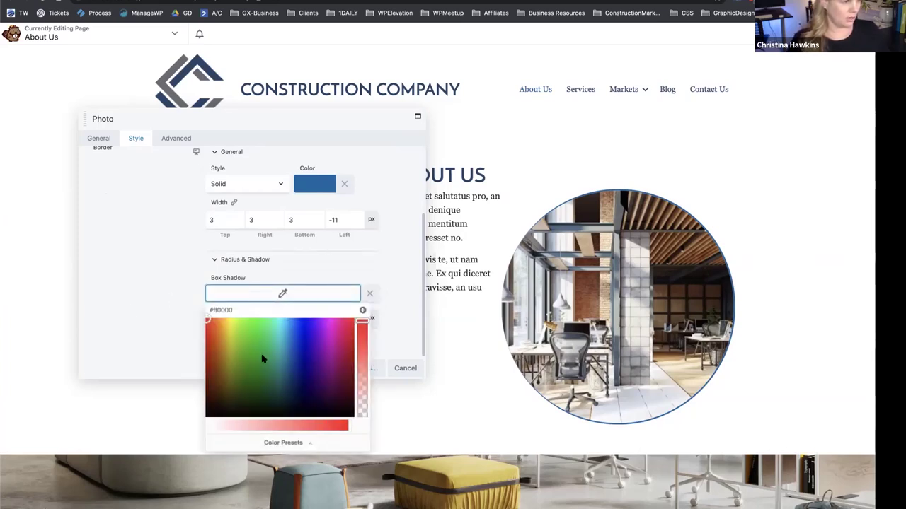
click(268, 443)
click(268, 311)
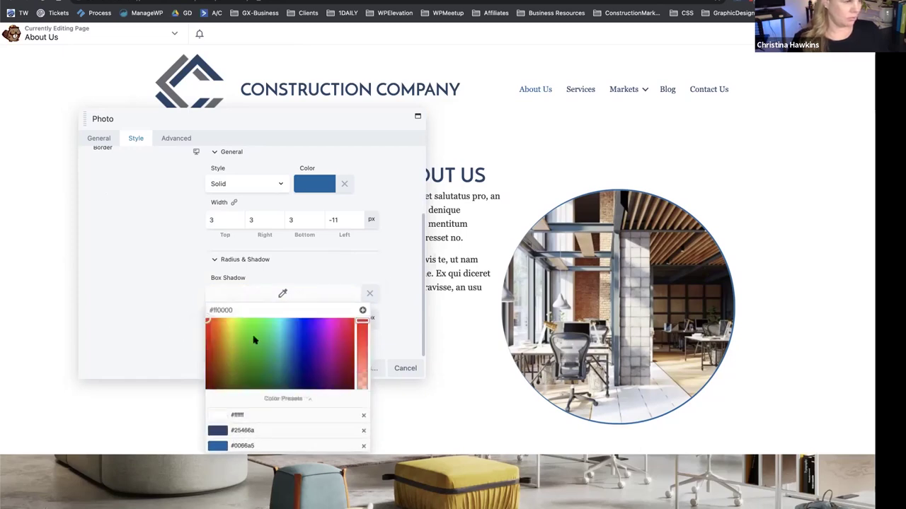
drag(227, 408, 183, 419)
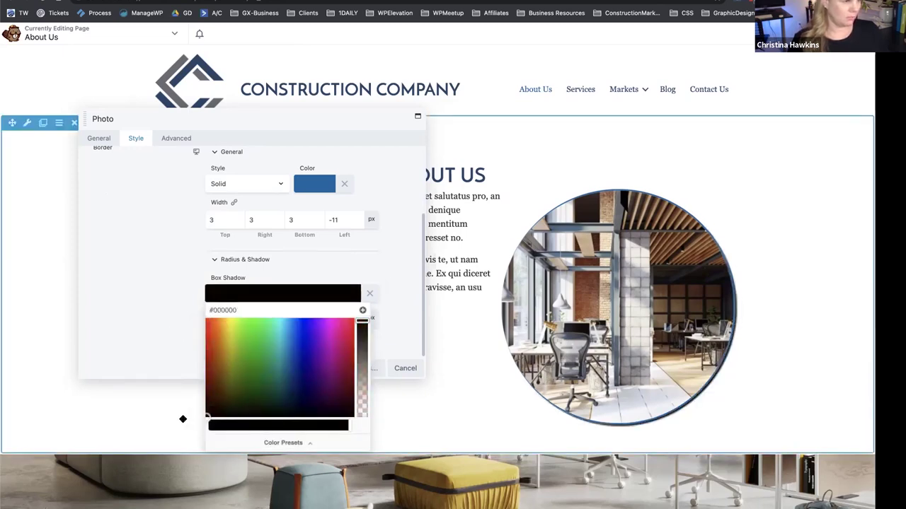
click(363, 312)
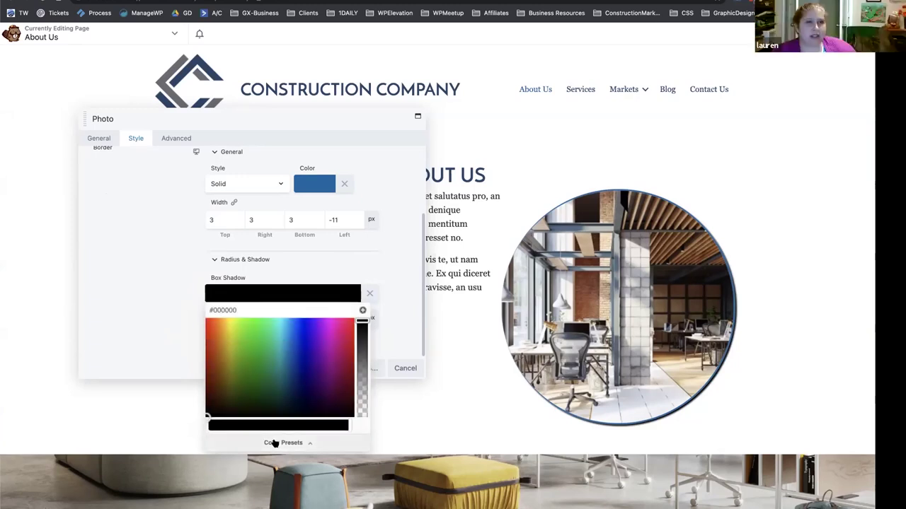
drag(362, 327, 360, 357)
click(384, 261)
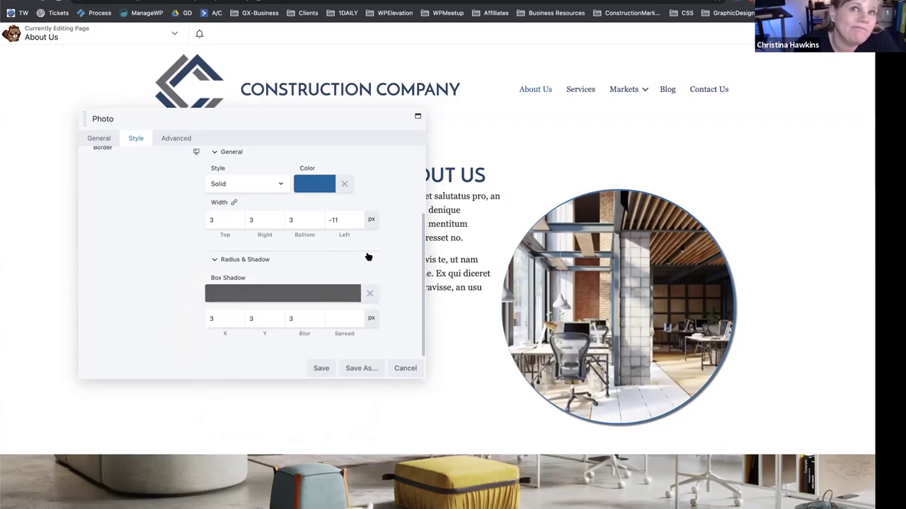
Set the shadow blur to 9 and spread to 3, and save the photo.
click(216, 315)
click(337, 321)
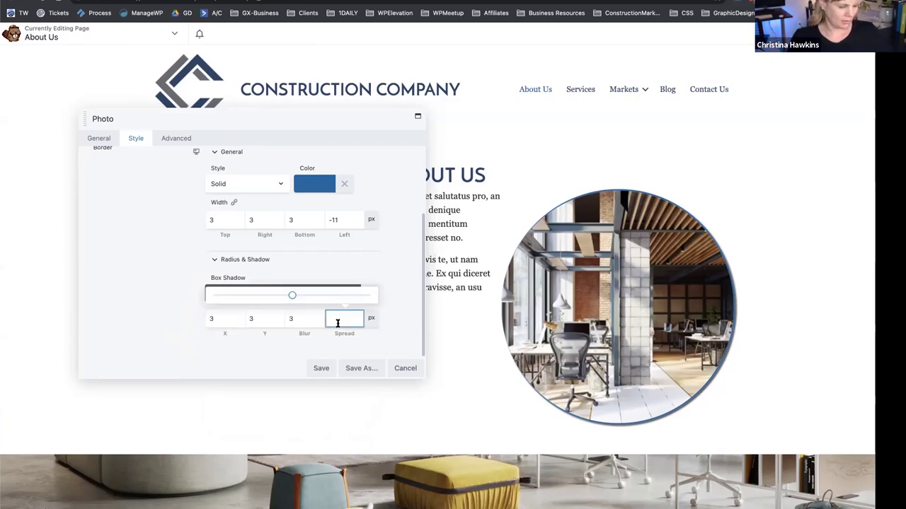
text(10)
double_click(329, 319)
text(3)
double_click(301, 319)
text(9)
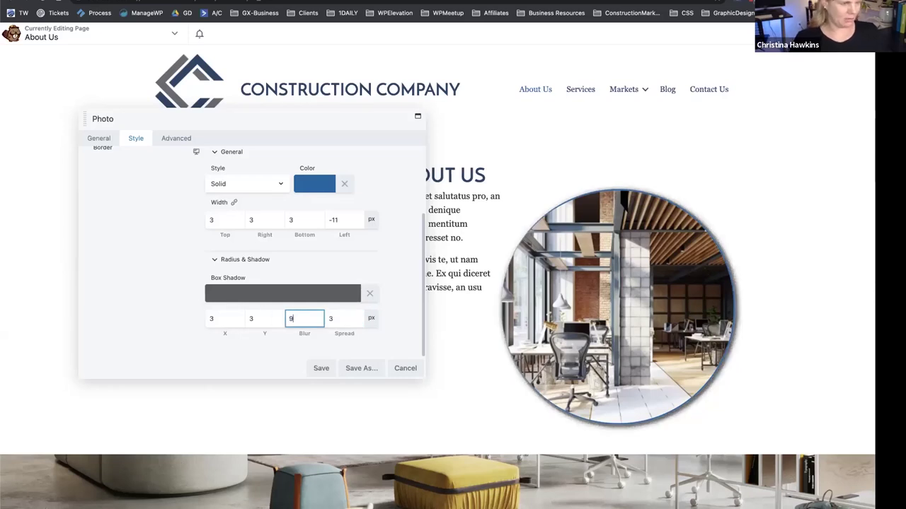
click(315, 369)
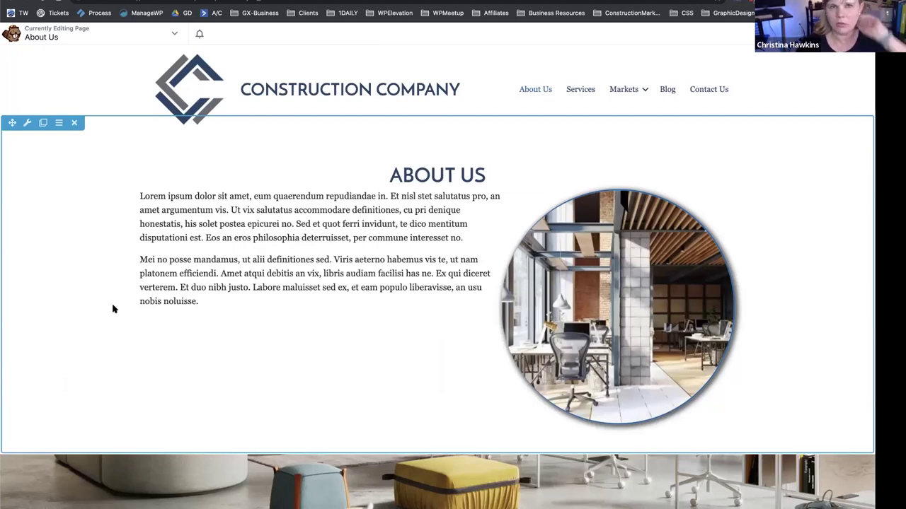
scroll(344, 307, down, 1)
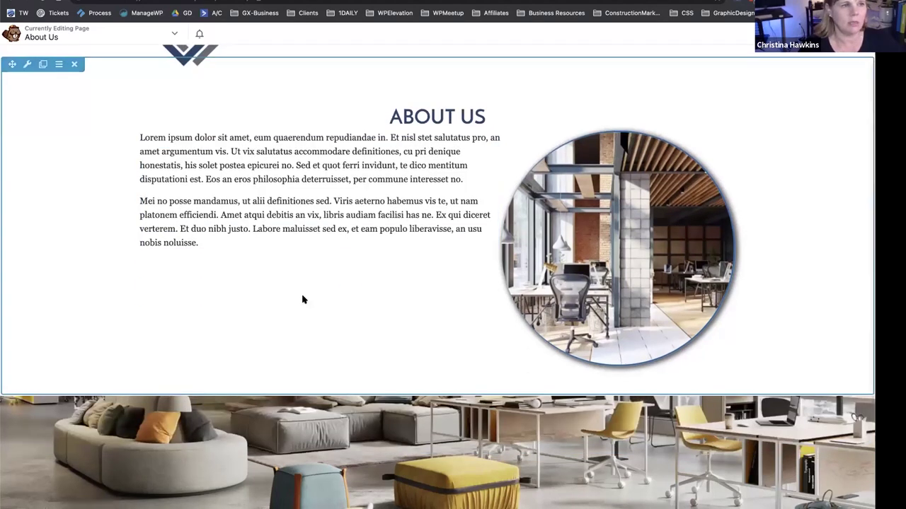
scroll(303, 300, down, 2)
scroll(302, 300, up, 2)
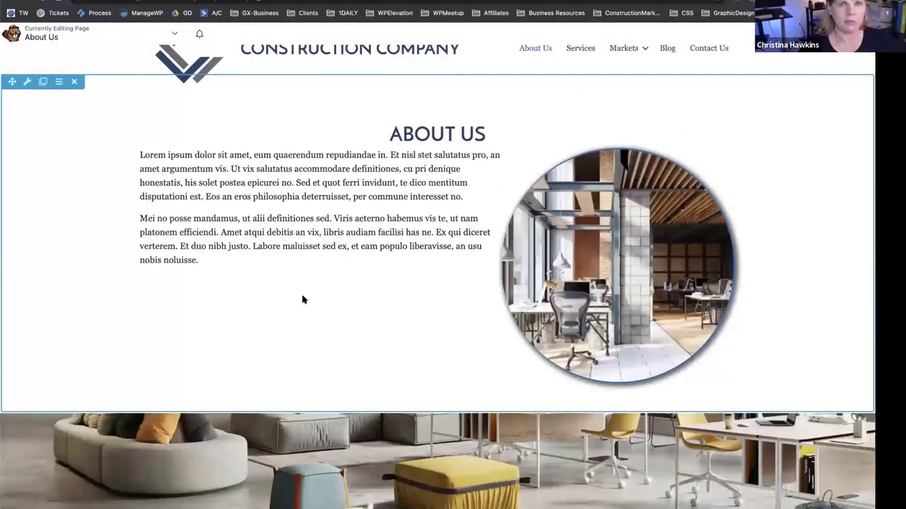
scroll(303, 300, down, 3)
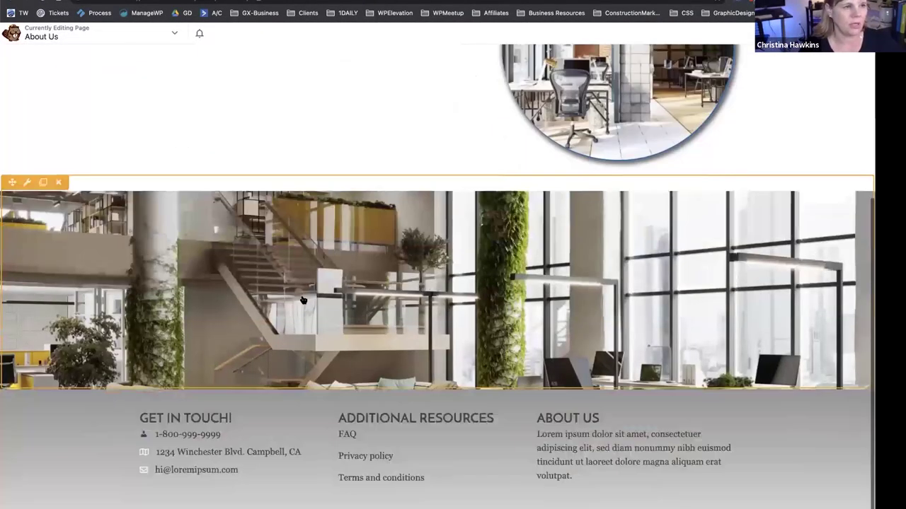
scroll(303, 300, up, 3)
scroll(303, 300, up, 1)
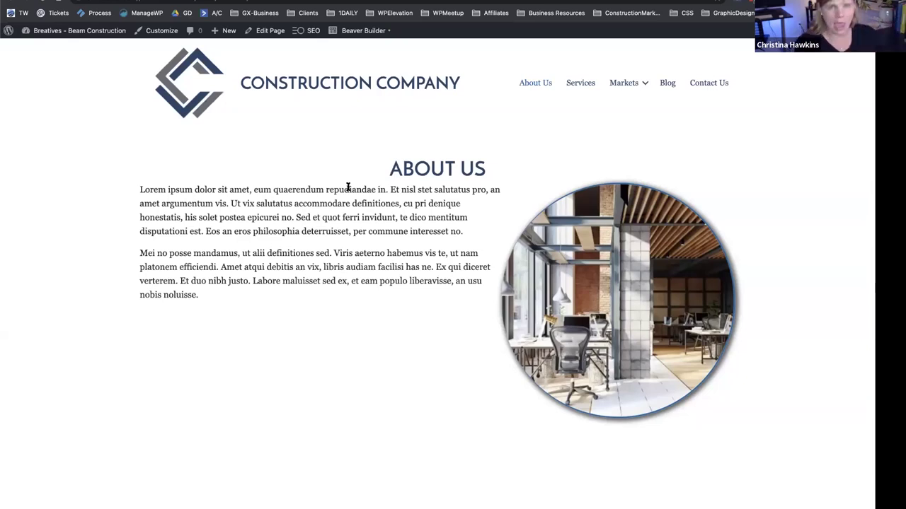
click(353, 30)
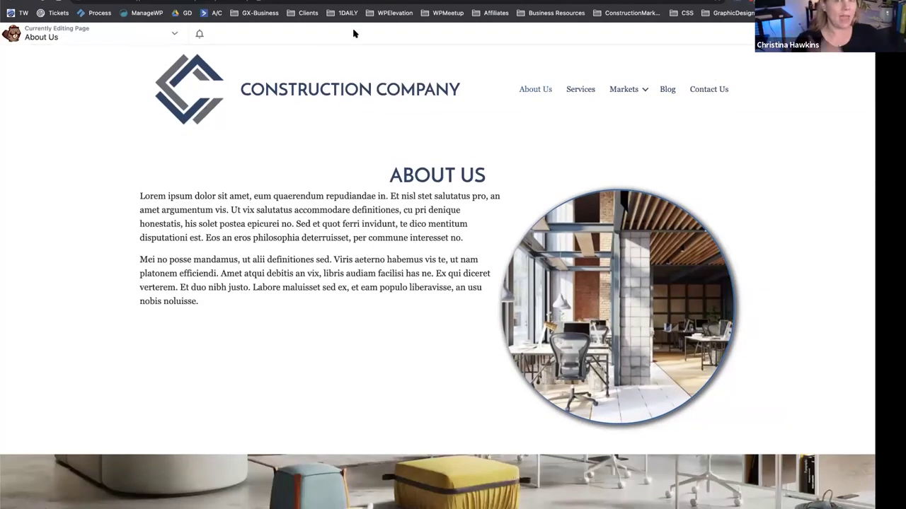
Save the current layout as a template named 'Landing Page 1'.
click(134, 35)
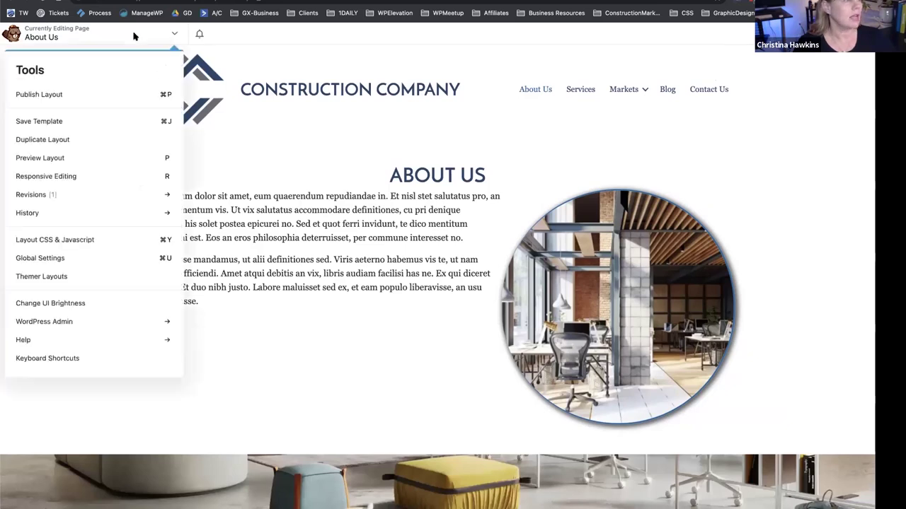
click(39, 121)
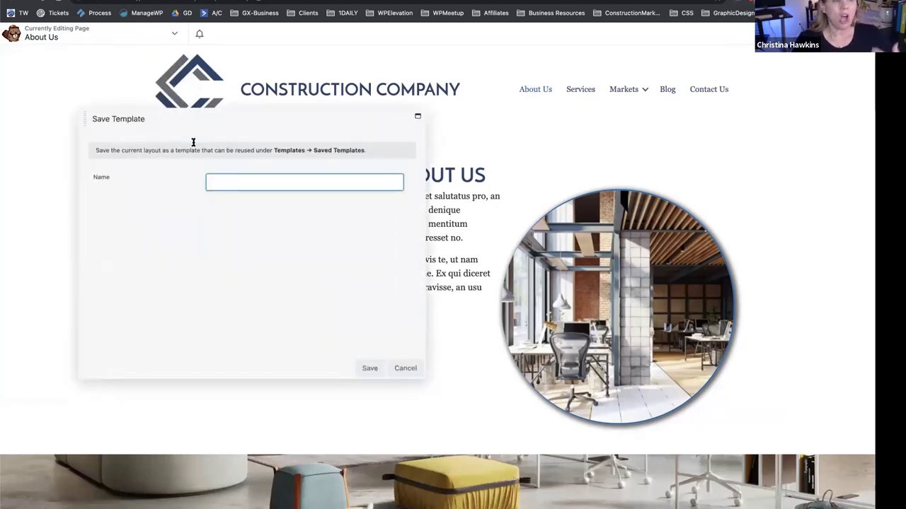
text(Landing)
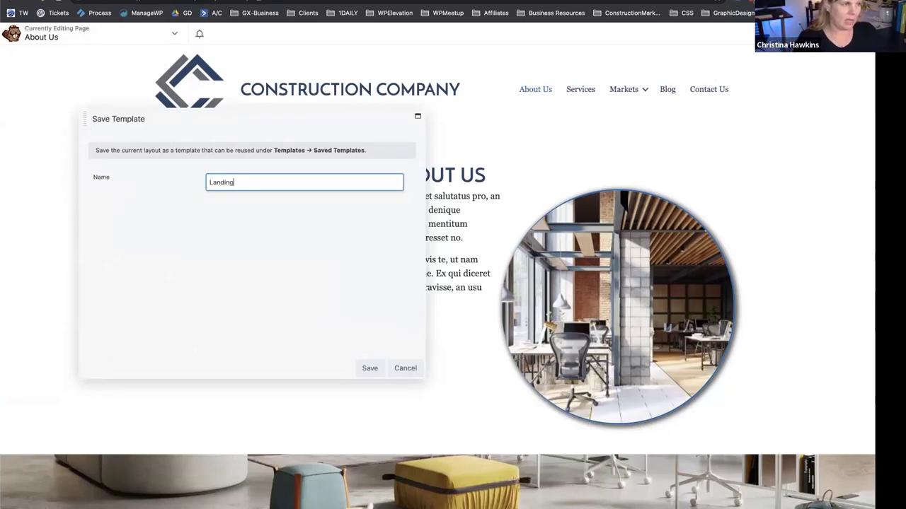
text( Page 1)
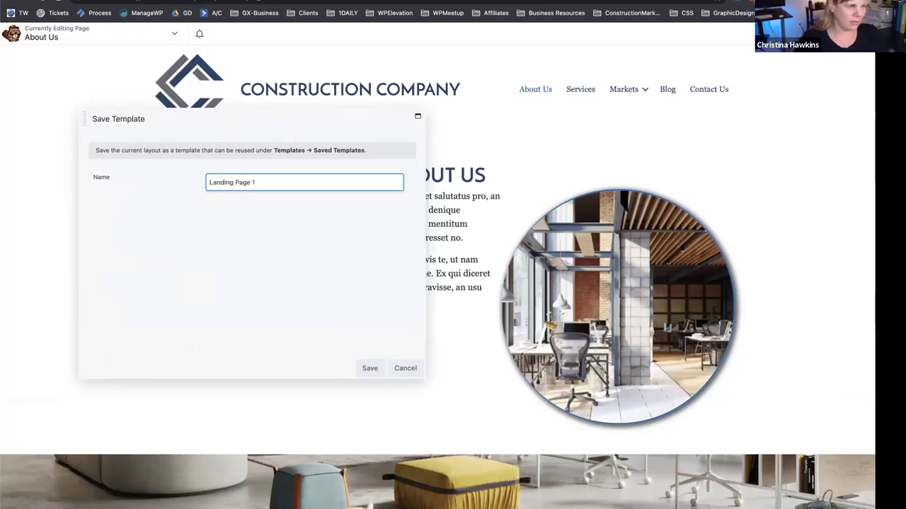
click(369, 368)
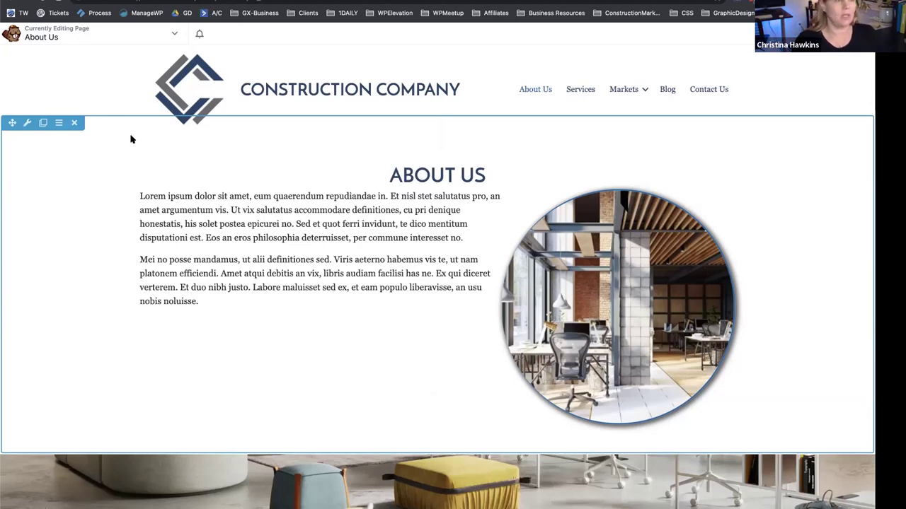
Publish About Us, then replace the Services page layout with the Landing Page 1 saved template.
click(779, 33)
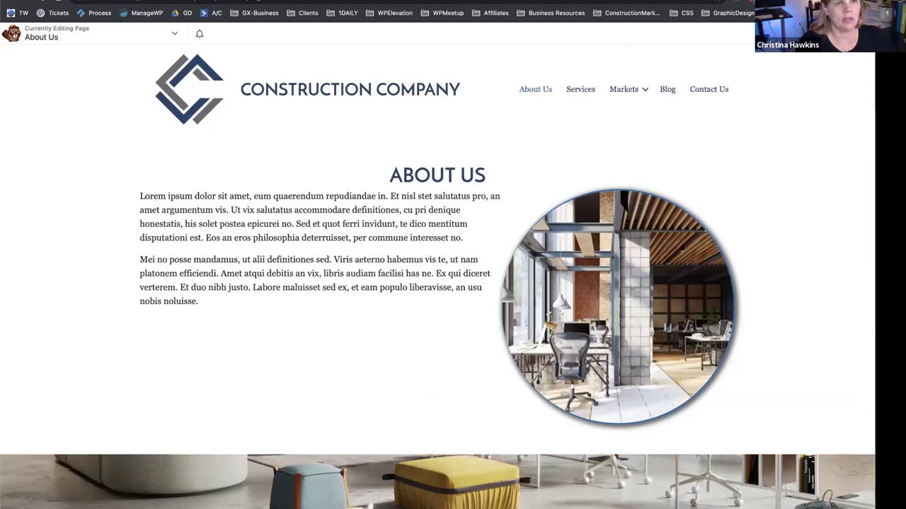
click(739, 33)
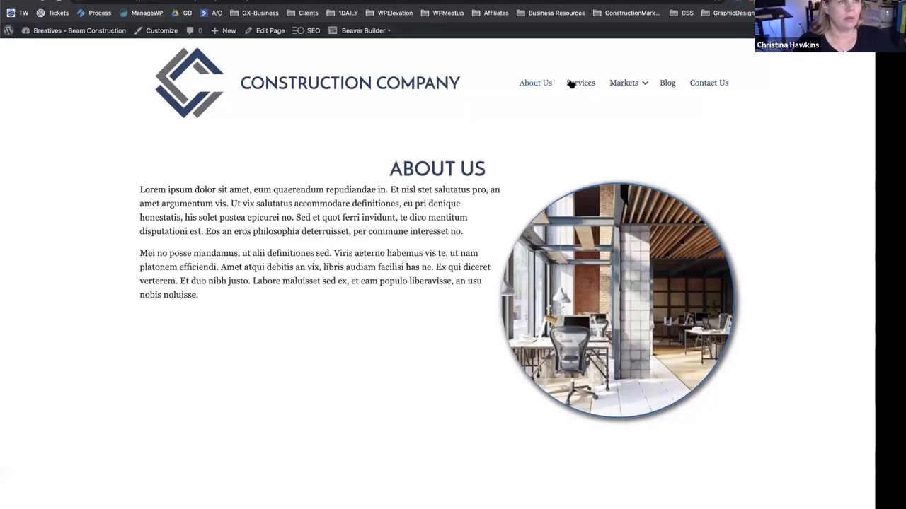
scroll(295, 176, down, 5)
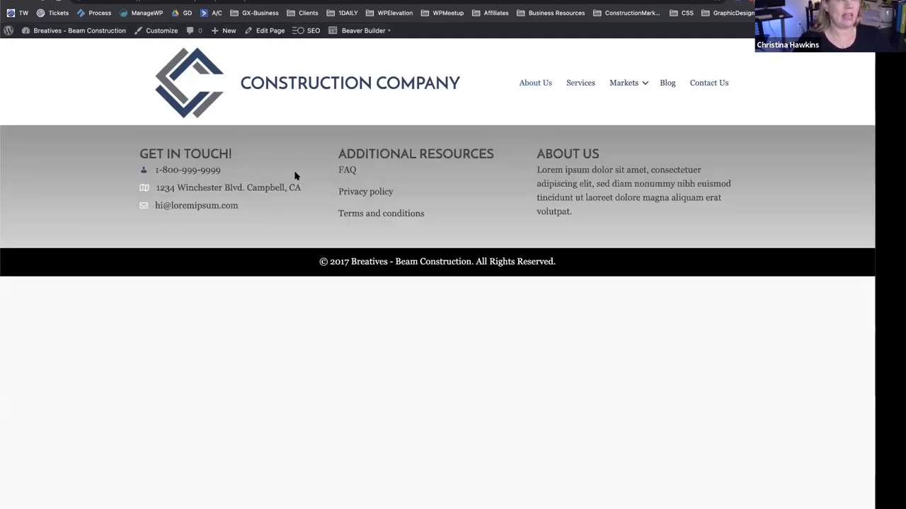
click(348, 31)
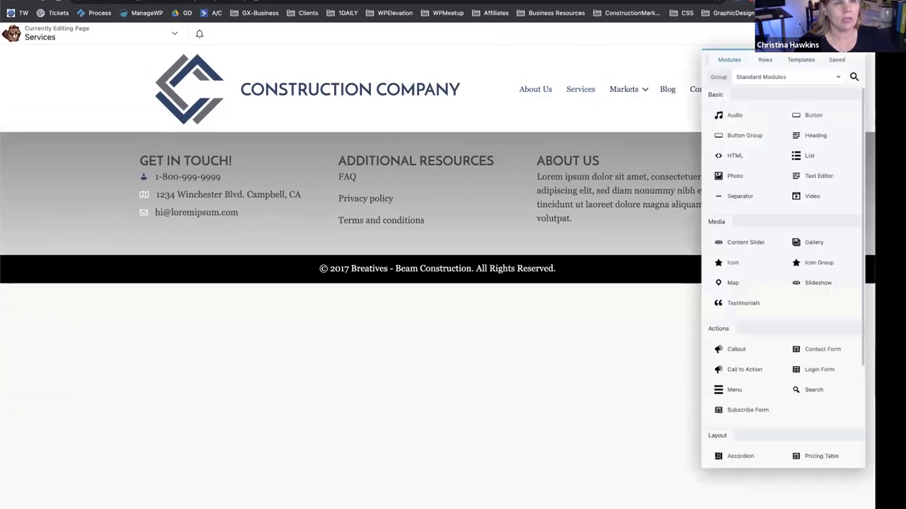
click(800, 61)
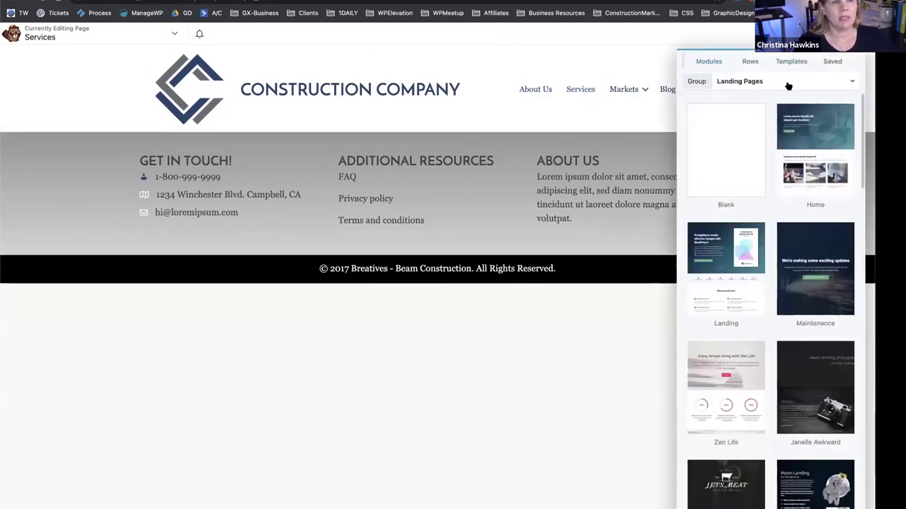
click(787, 83)
click(740, 153)
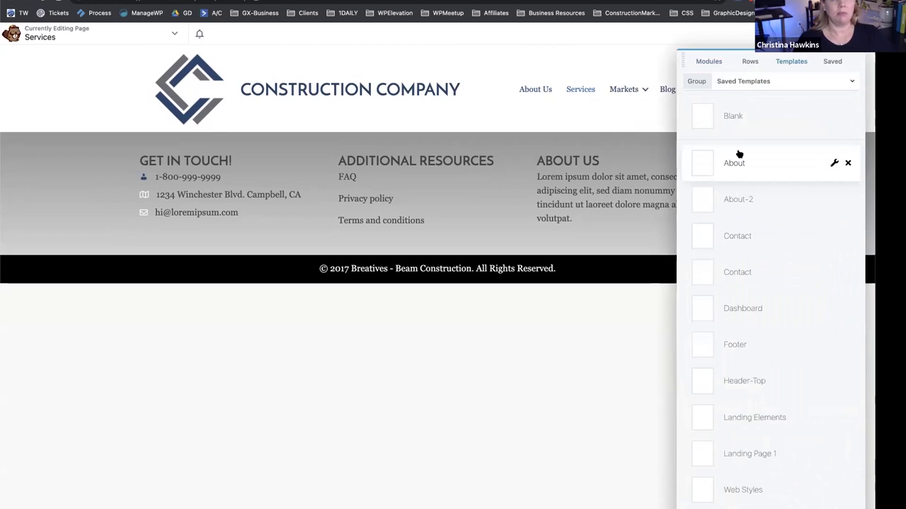
click(748, 451)
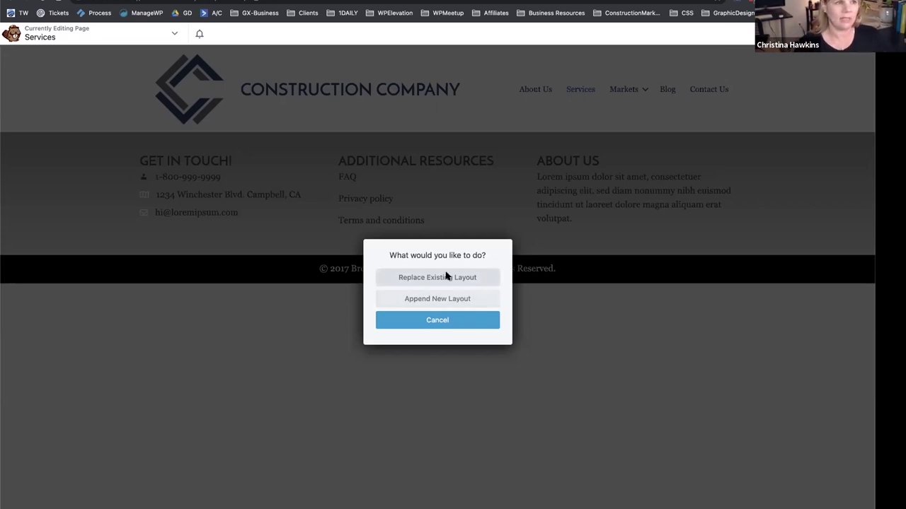
click(446, 276)
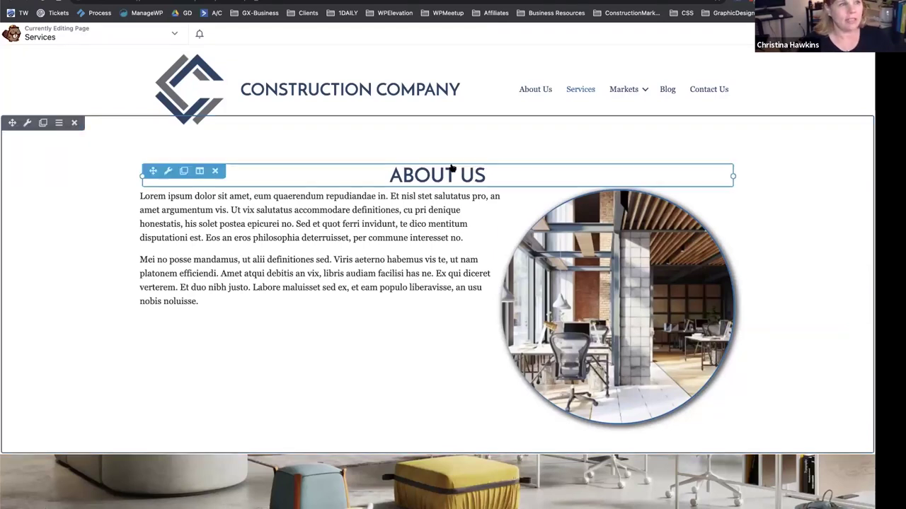
Narrow the text column and give the round photo 60 px margins on all sides, then save.
drag(498, 254, 406, 256)
click(413, 239)
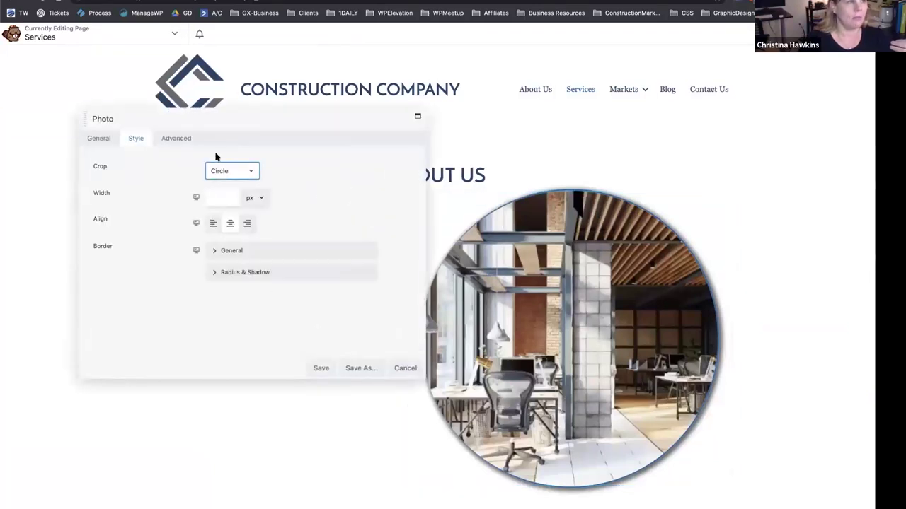
click(176, 138)
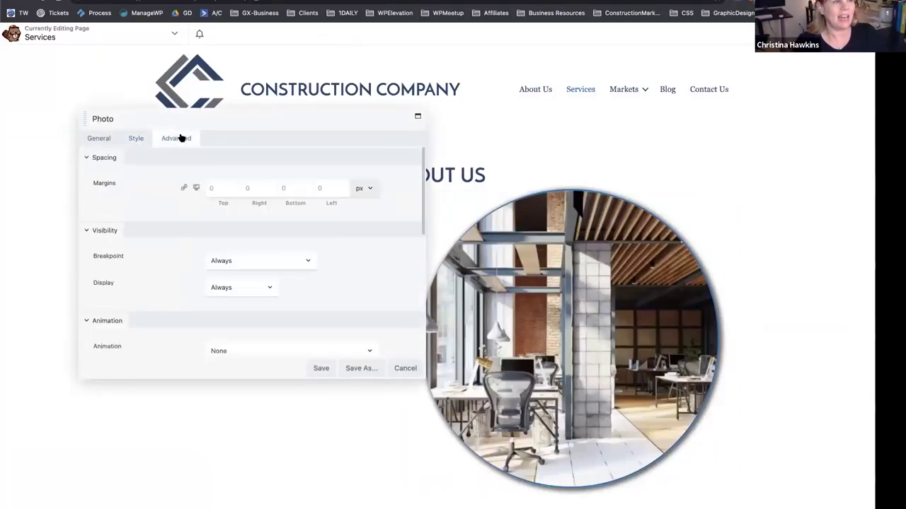
click(216, 189)
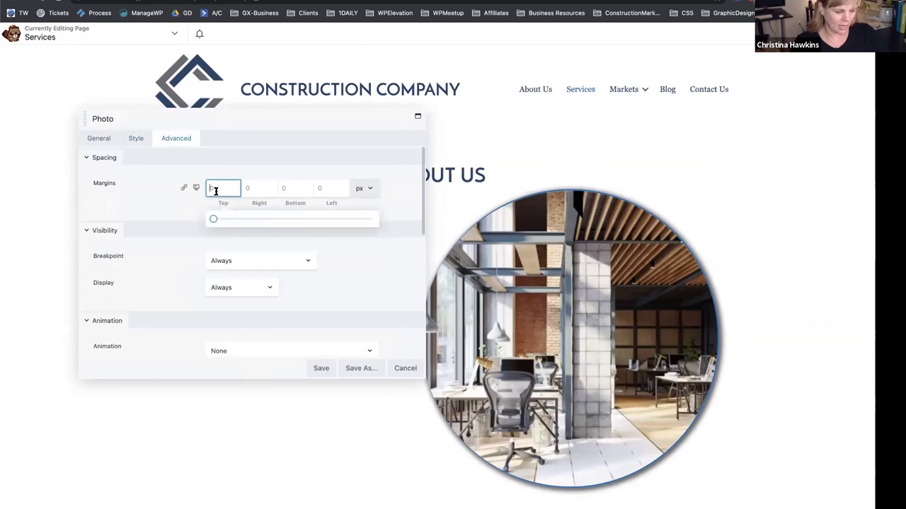
text(5)
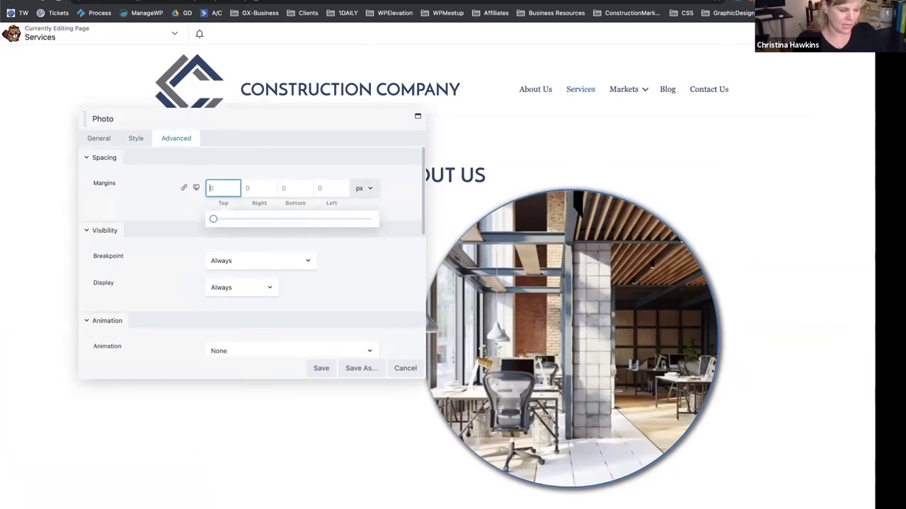
text(0)
click(183, 187)
click(320, 368)
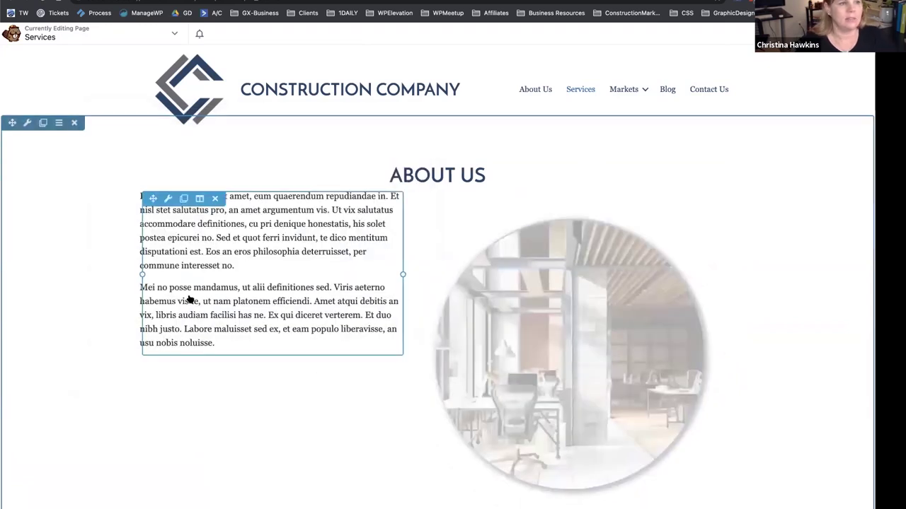
scroll(189, 299, down, 5)
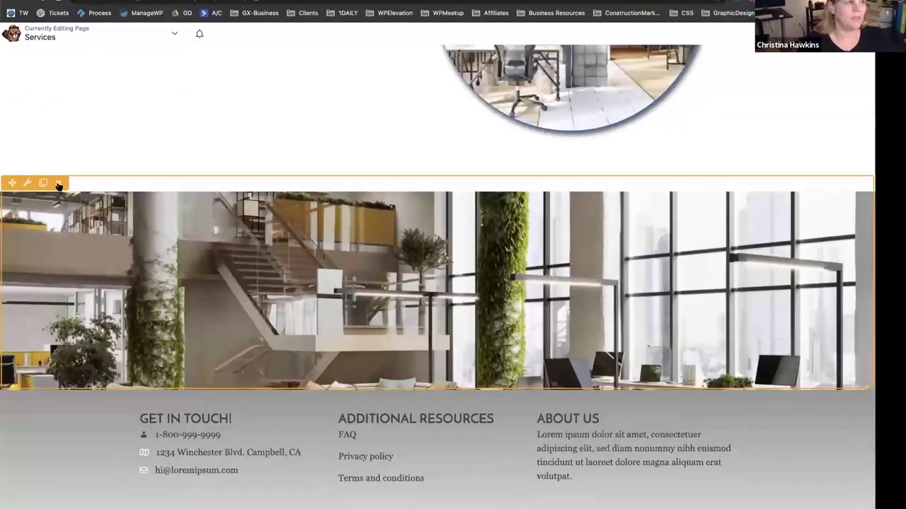
scroll(56, 187, up, 6)
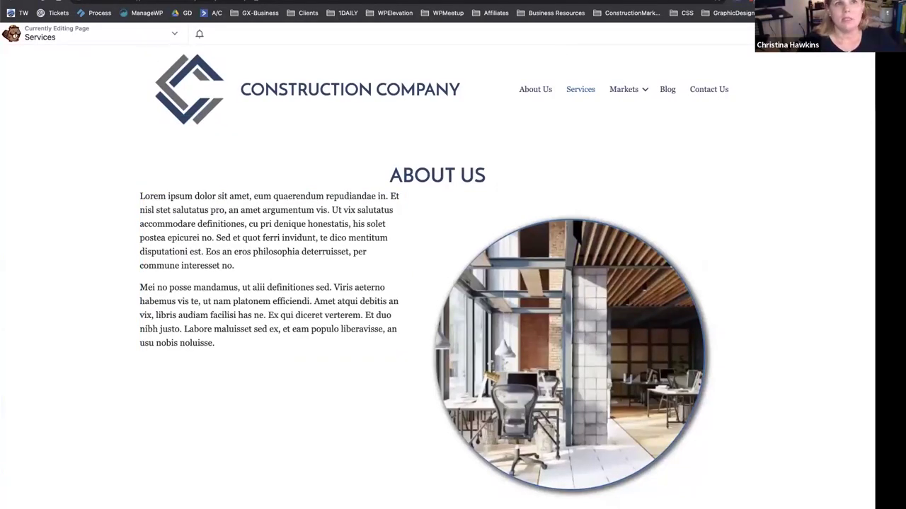
click(814, 33)
Place the saved Page Title row with its [PAGE_TITLE] heading at the top of Services.
click(832, 61)
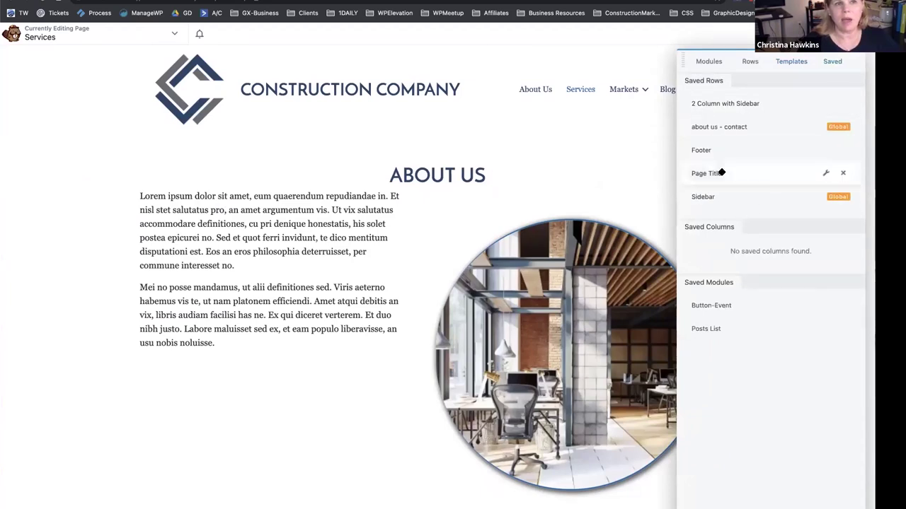
drag(745, 174, 486, 147)
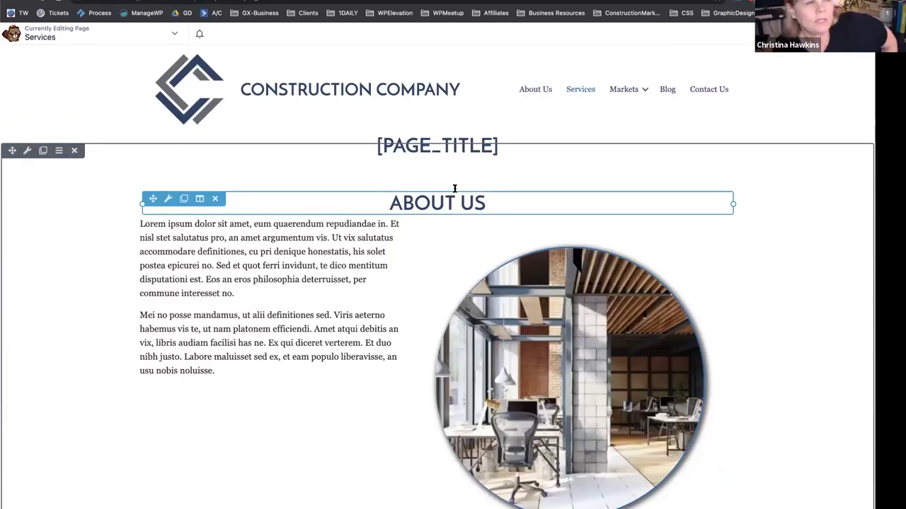
click(455, 139)
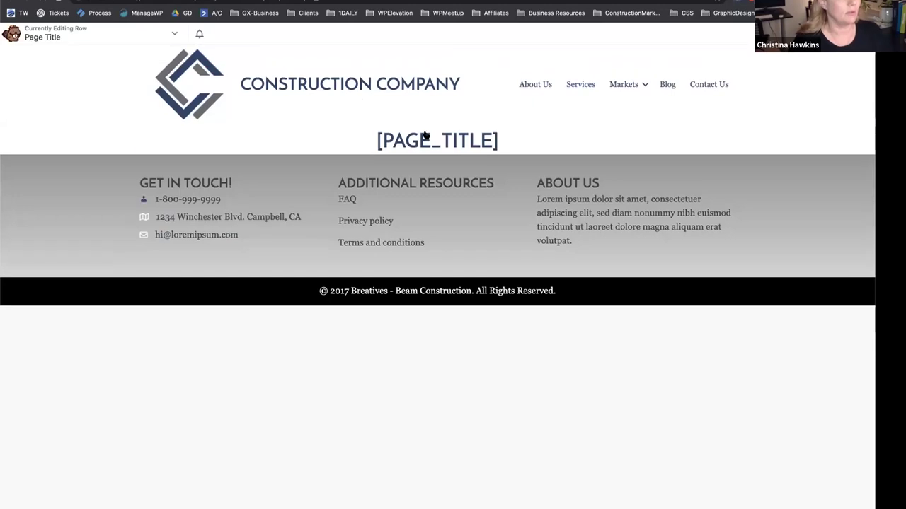
click(424, 143)
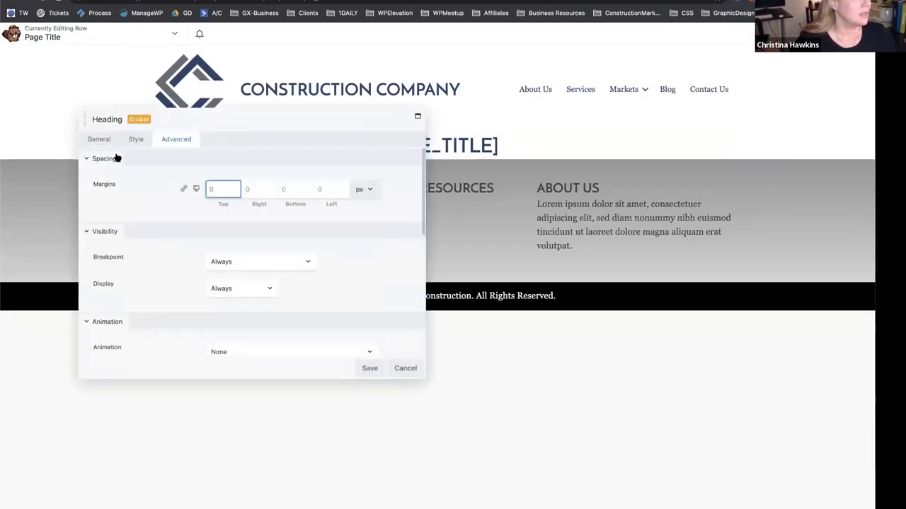
click(96, 140)
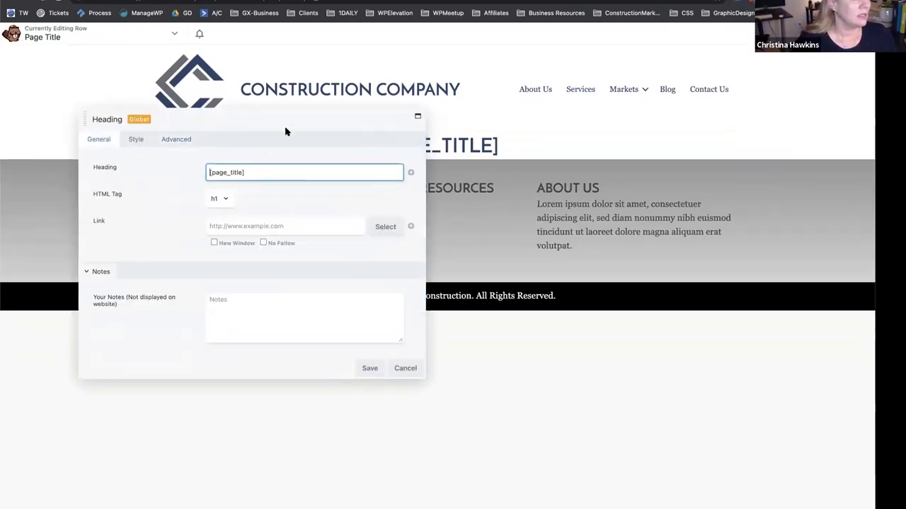
click(368, 372)
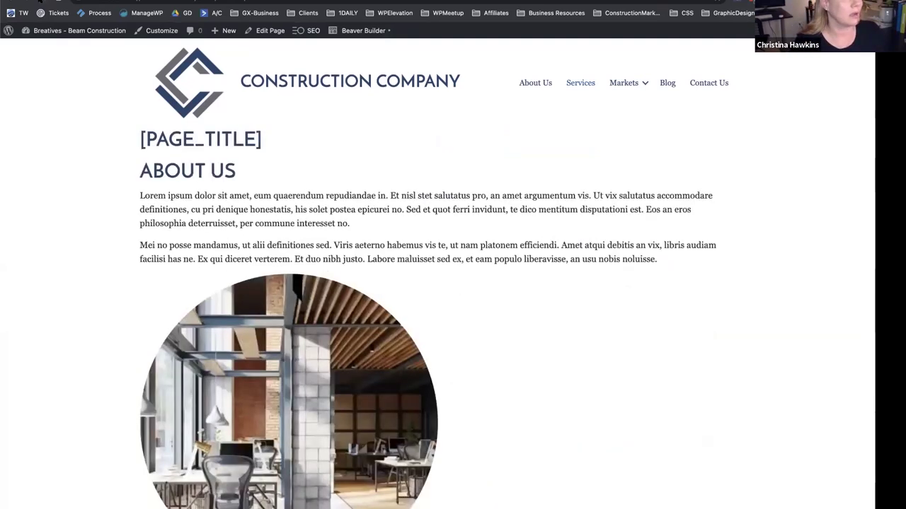
Relaunch the builder on Services and open the global Page Title row for editing.
mouse_move(358, 31)
click(332, 51)
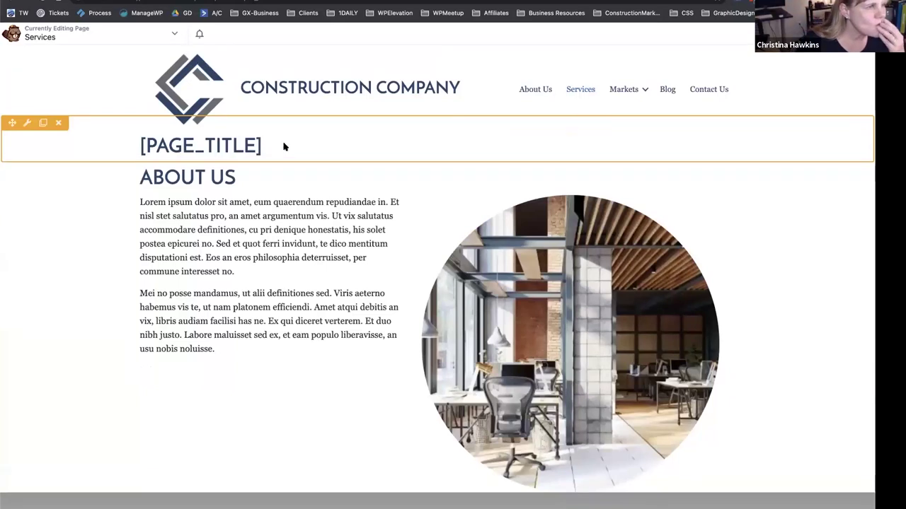
click(285, 146)
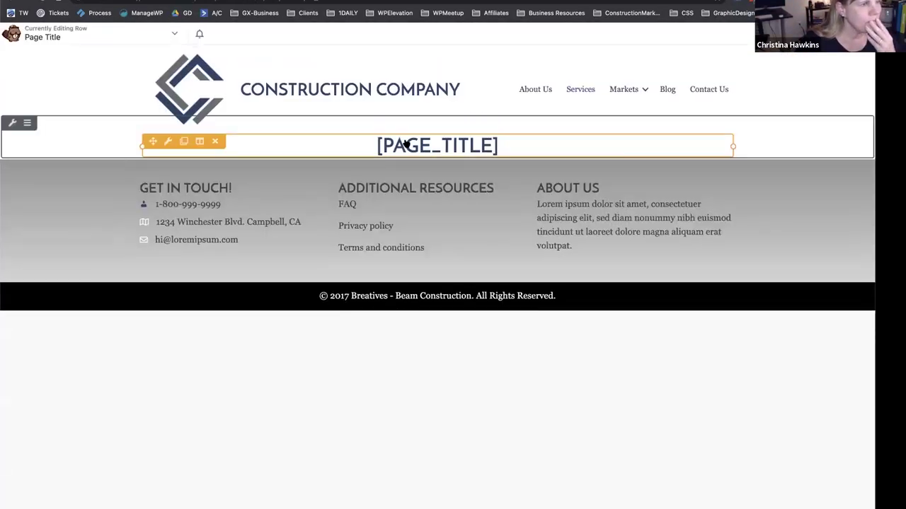
Connect the Page Title heading to the Post Title field so it reads PAGE TITLE, and save.
click(404, 146)
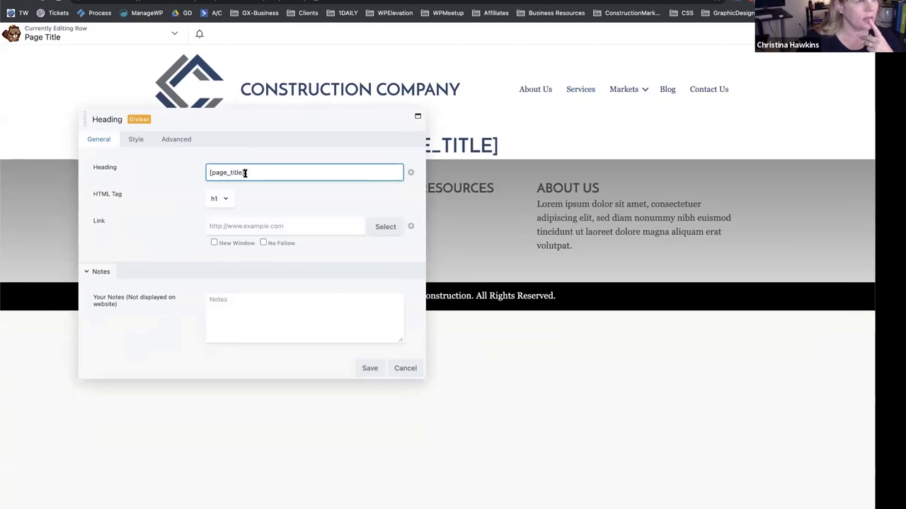
click(410, 174)
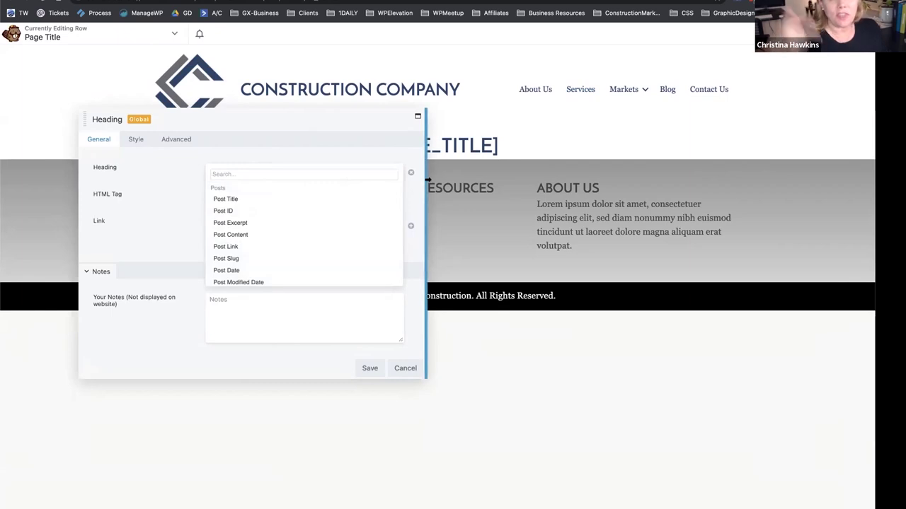
click(391, 146)
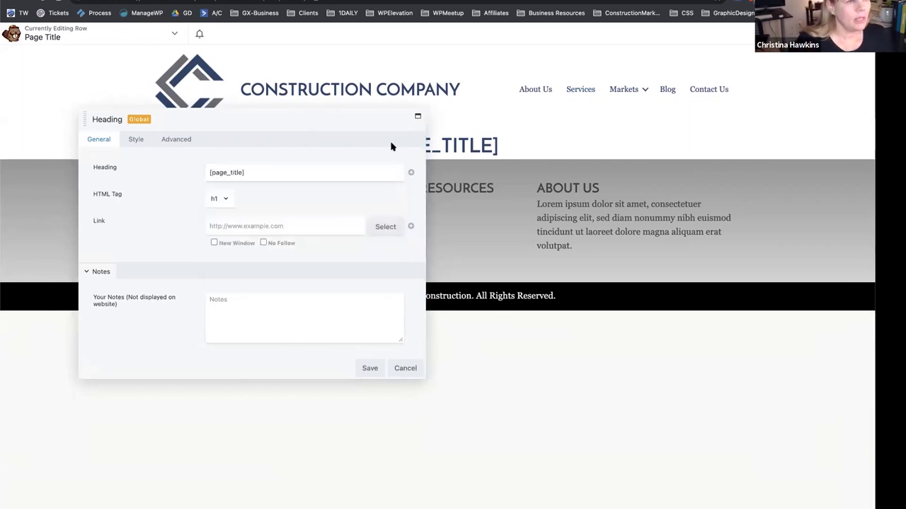
click(411, 174)
click(230, 201)
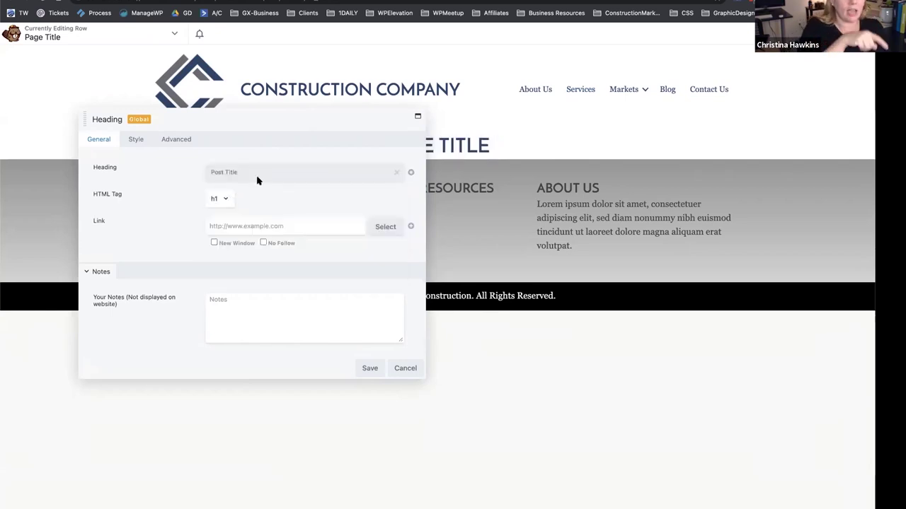
click(366, 369)
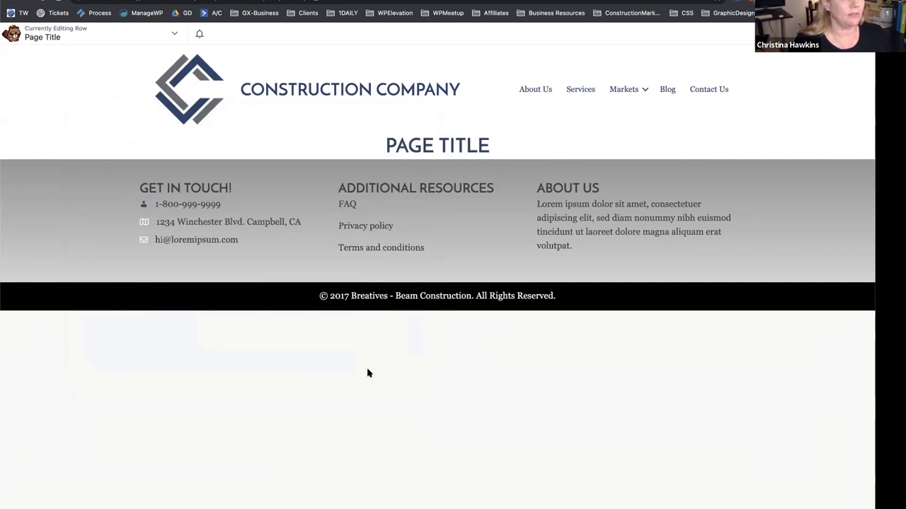
mouse_move(40, 135)
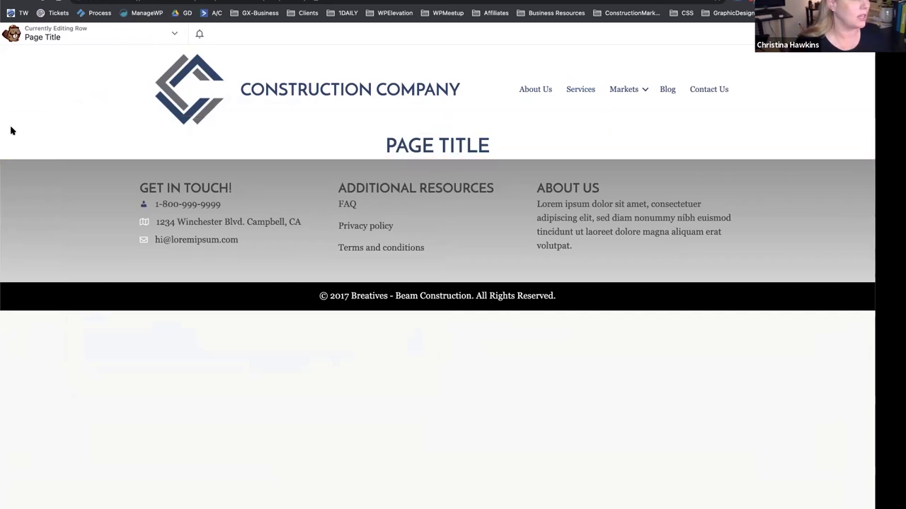
Set the Page Title row's background type to Color using the #25466a navy preset.
click(12, 125)
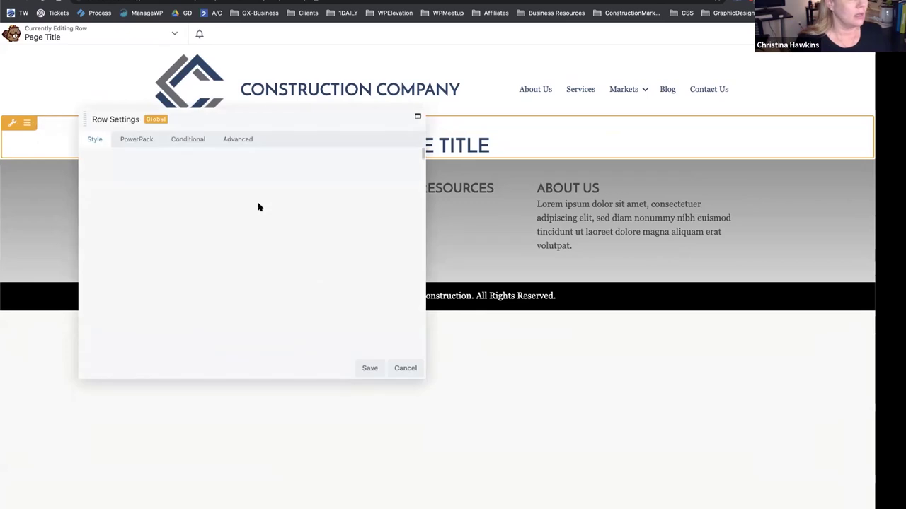
scroll(180, 247, down, 5)
scroll(180, 247, up, 4)
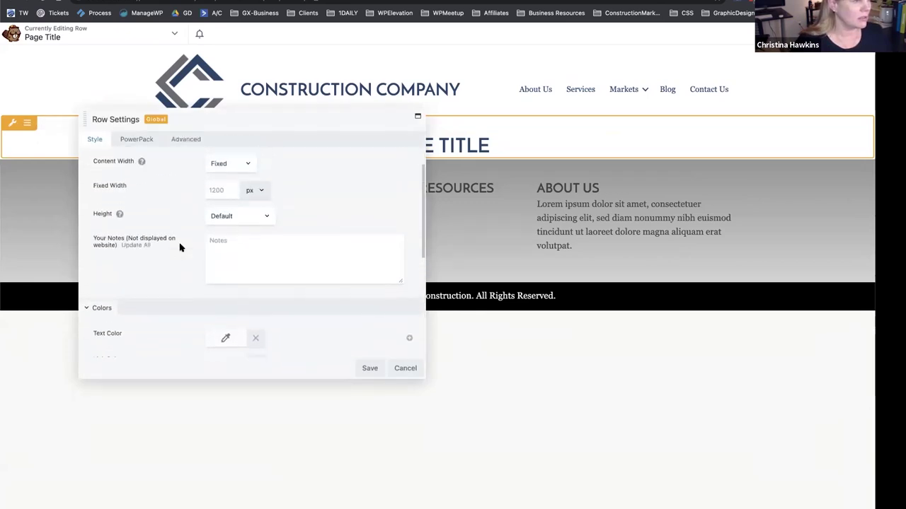
scroll(179, 246, down, 5)
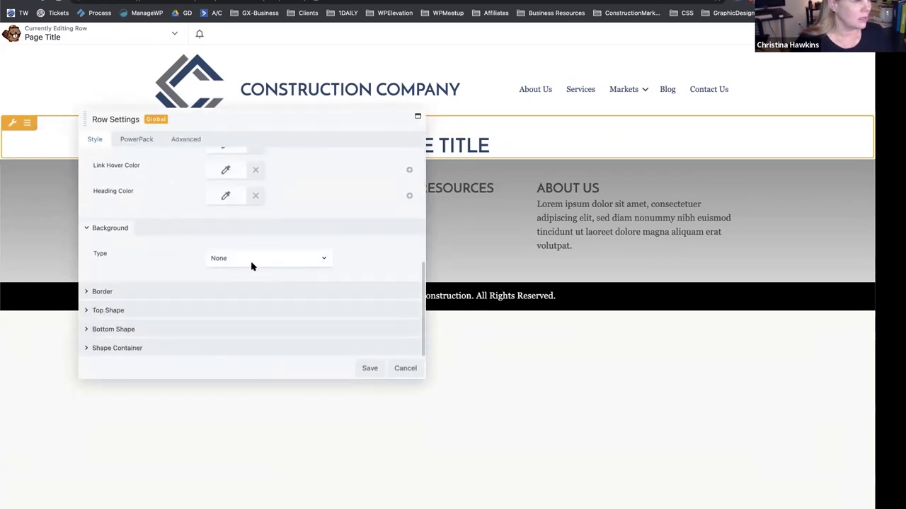
click(253, 259)
click(237, 270)
scroll(180, 253, down, 2)
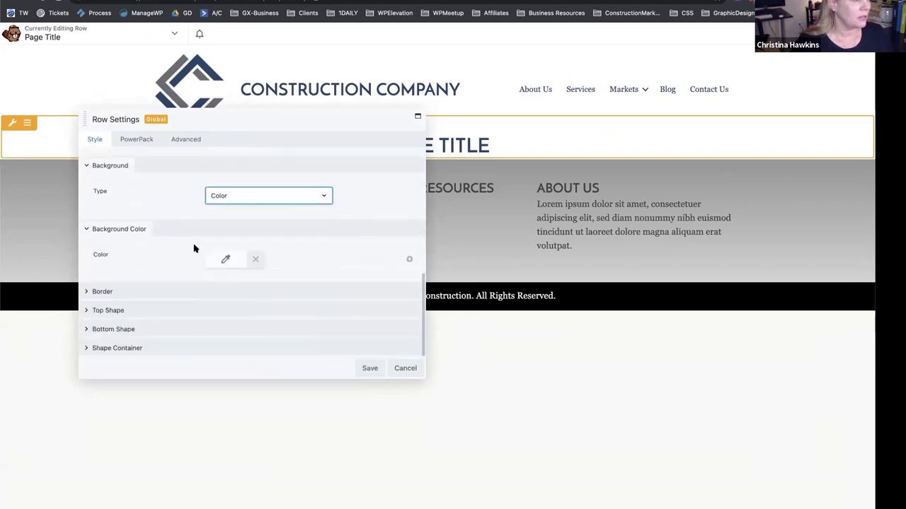
click(226, 259)
click(273, 409)
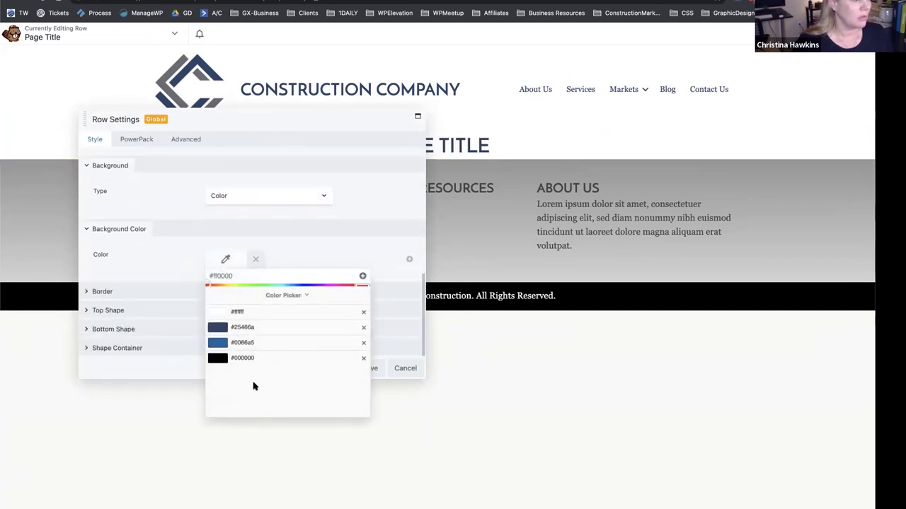
scroll(162, 192, up, 5)
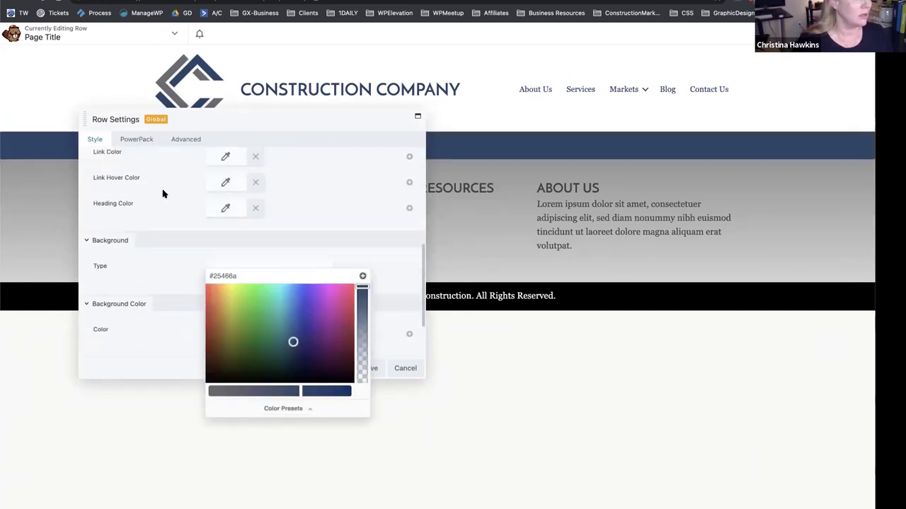
Make the row's text colour white #ffffff.
click(226, 206)
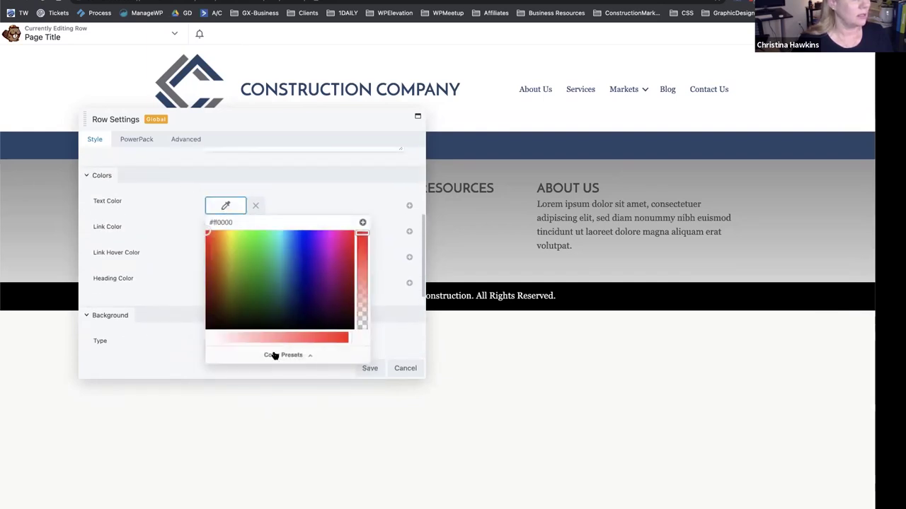
click(276, 355)
click(219, 242)
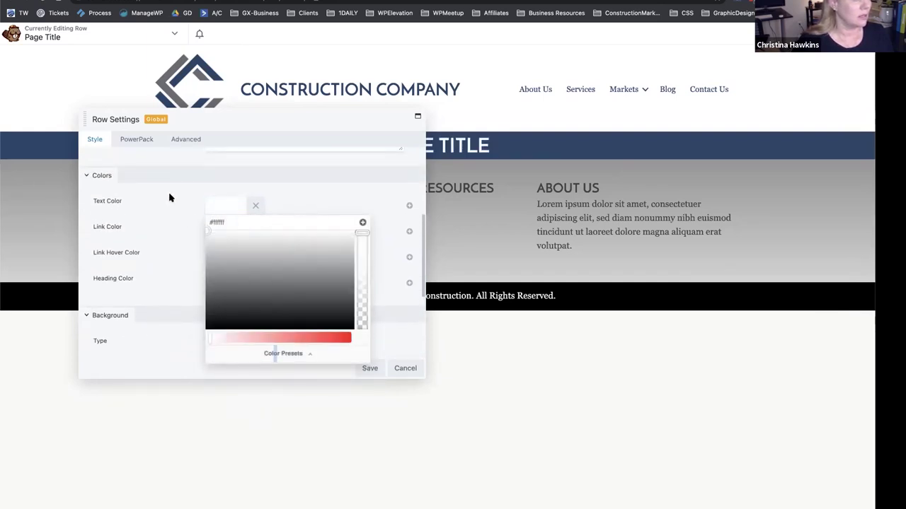
click(168, 219)
scroll(169, 222, down, 1)
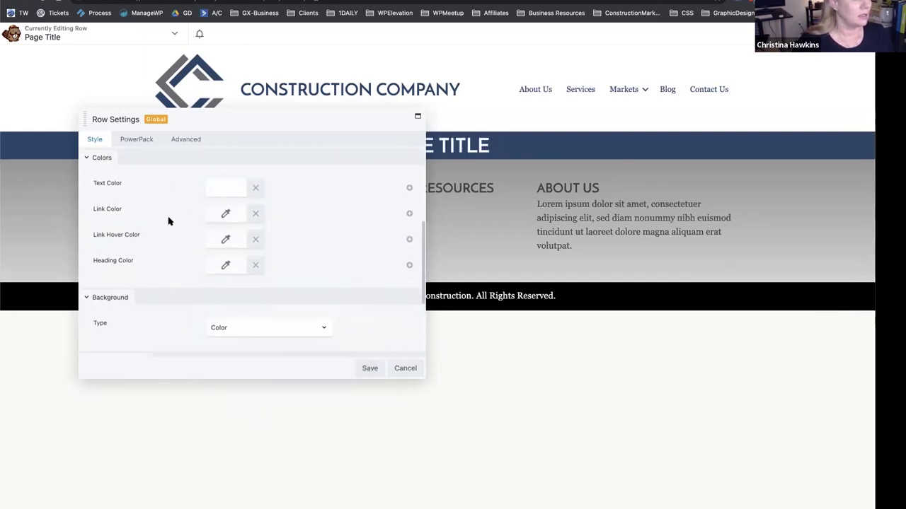
Give the row 30 px top and bottom padding, save, and return to the Services page.
click(186, 138)
scroll(212, 225, up, 5)
click(212, 226)
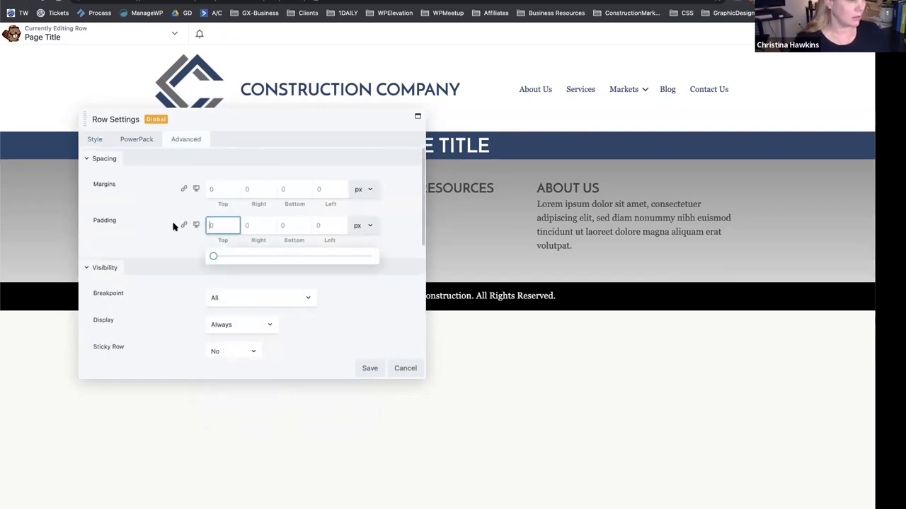
text(30)
click(291, 225)
text(30)
drag(295, 127, 512, 235)
click(589, 477)
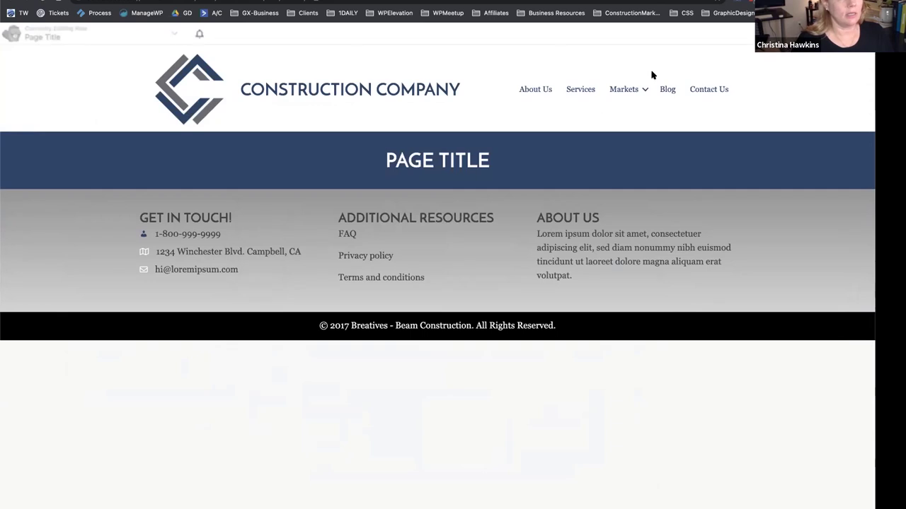
click(582, 91)
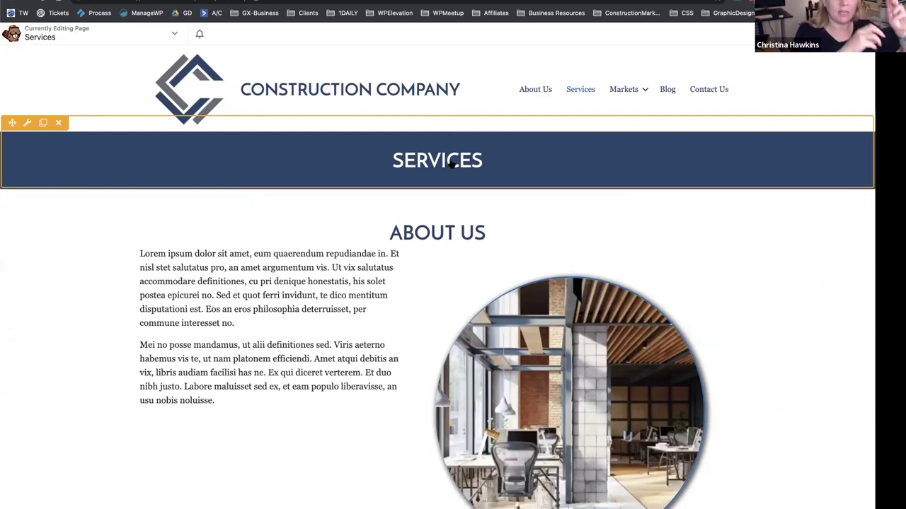
Connect the ABOUT US heading to Post Date using the Feb 25, 2021 format.
click(438, 232)
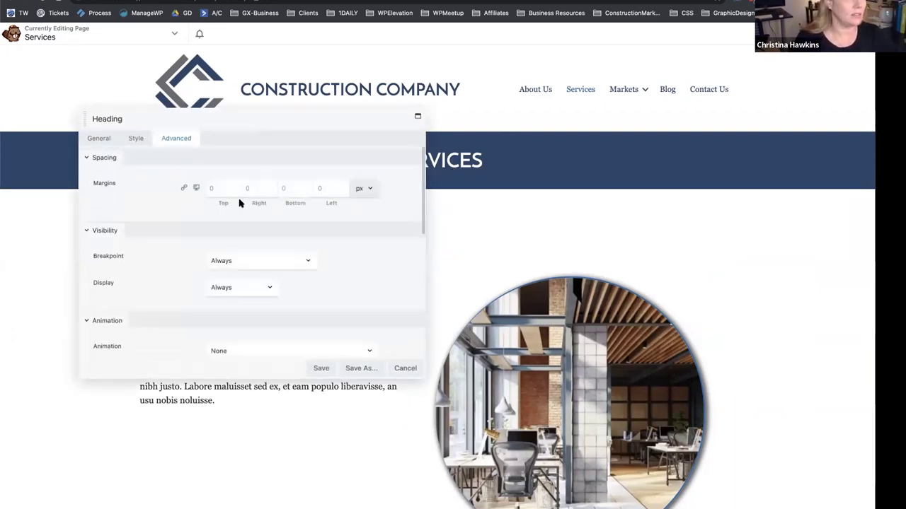
click(99, 138)
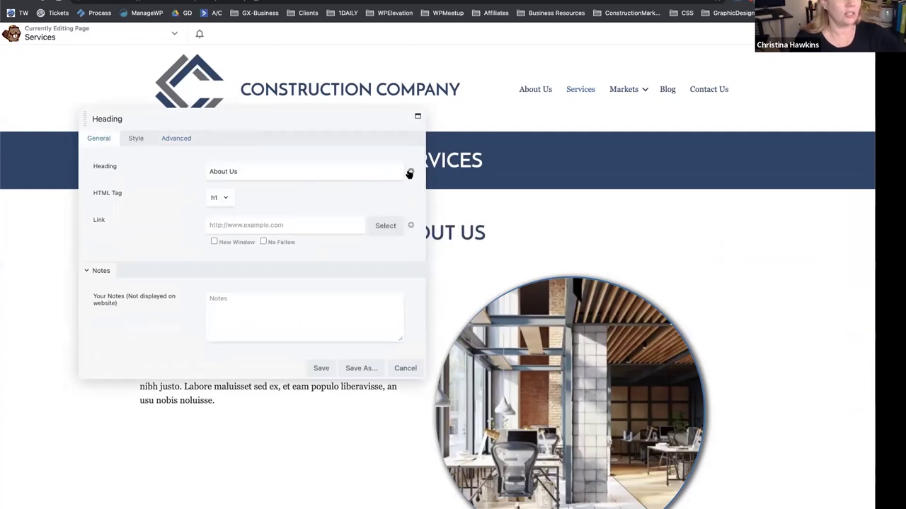
click(410, 172)
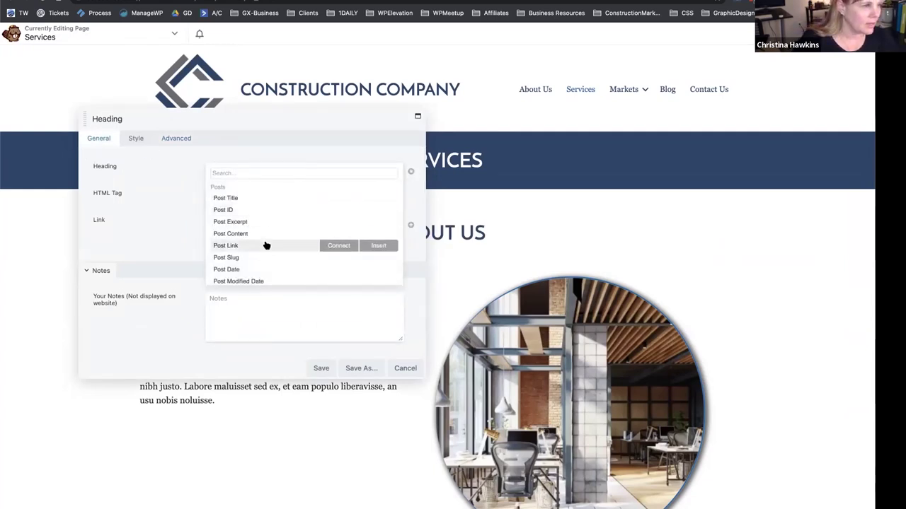
scroll(283, 234, down, 2)
click(245, 213)
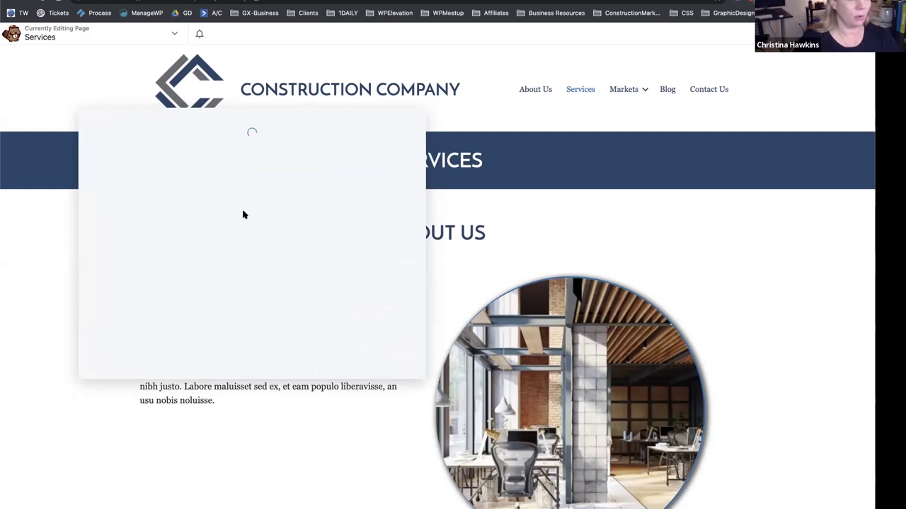
click(242, 155)
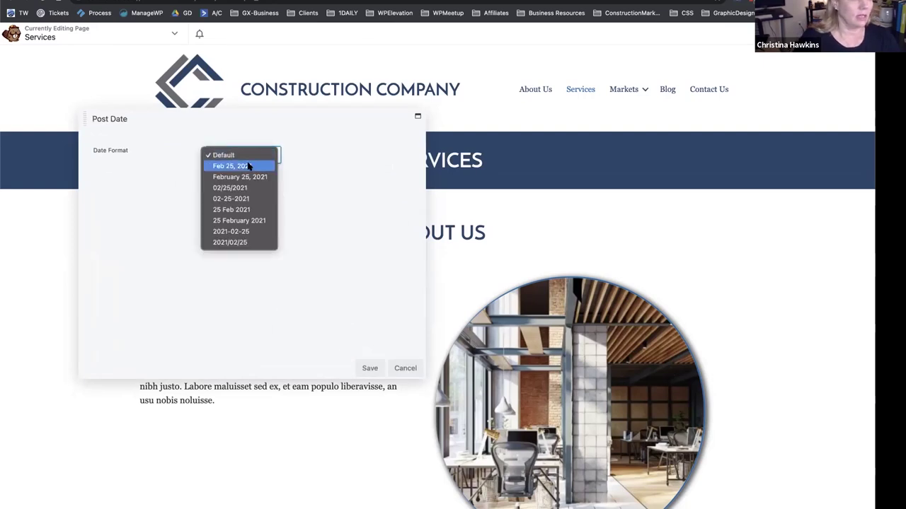
click(234, 162)
click(368, 369)
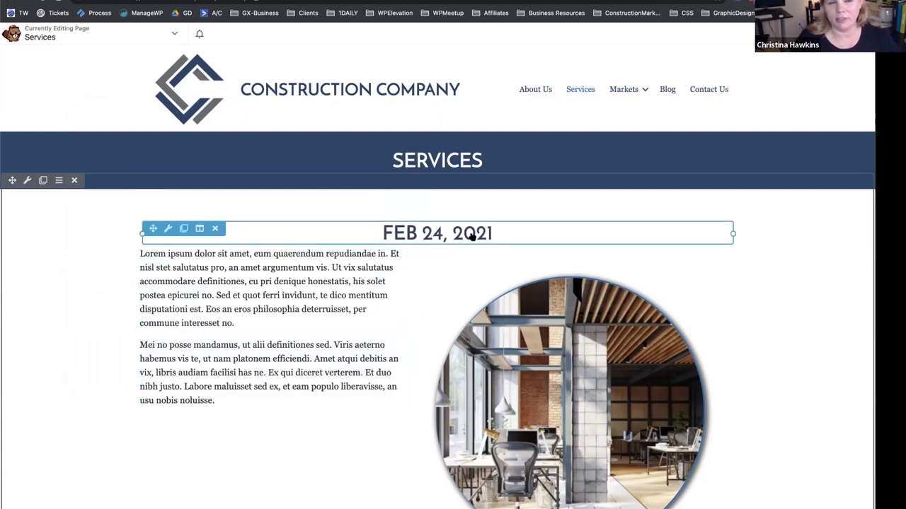
Change the heading's Post Date format to 25 Feb 2021.
click(471, 237)
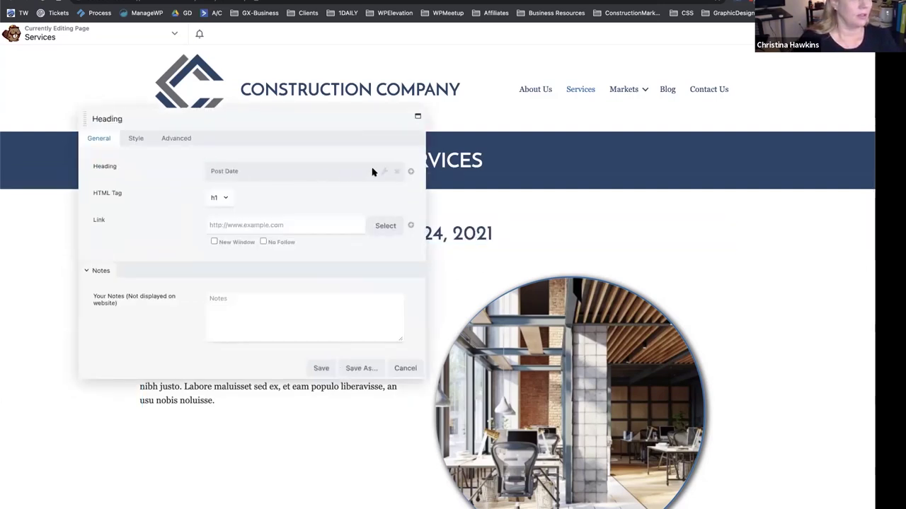
click(384, 173)
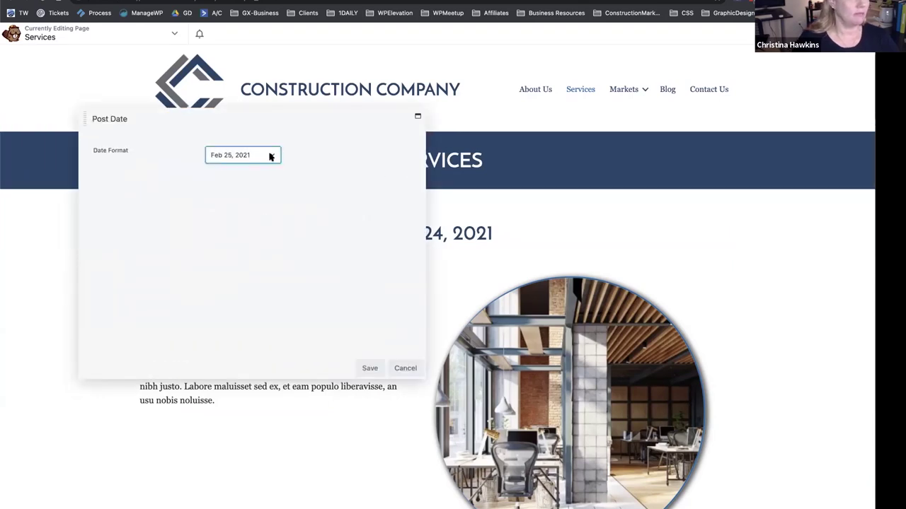
click(269, 156)
click(243, 197)
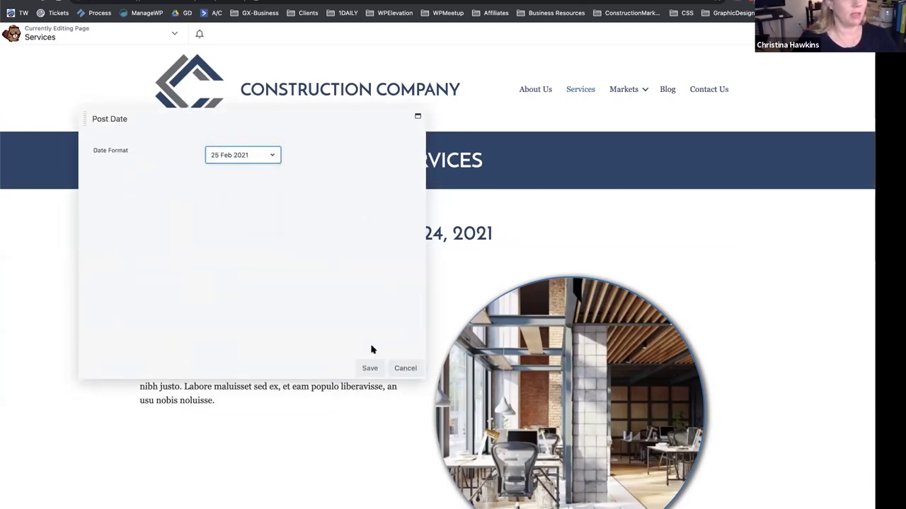
click(369, 368)
Remove the Post Date connection, restore the plain 'About Us' text, save, and exit to the live page.
drag(328, 121, 277, 127)
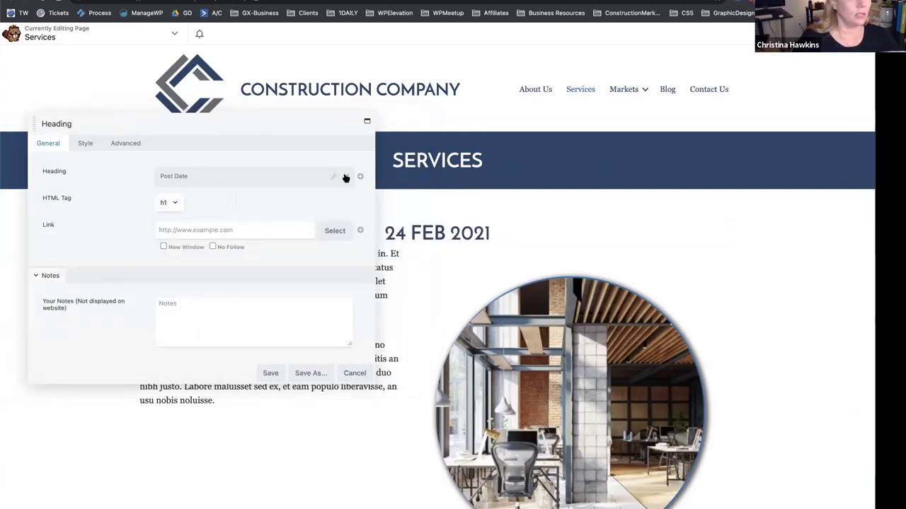
click(347, 176)
click(222, 176)
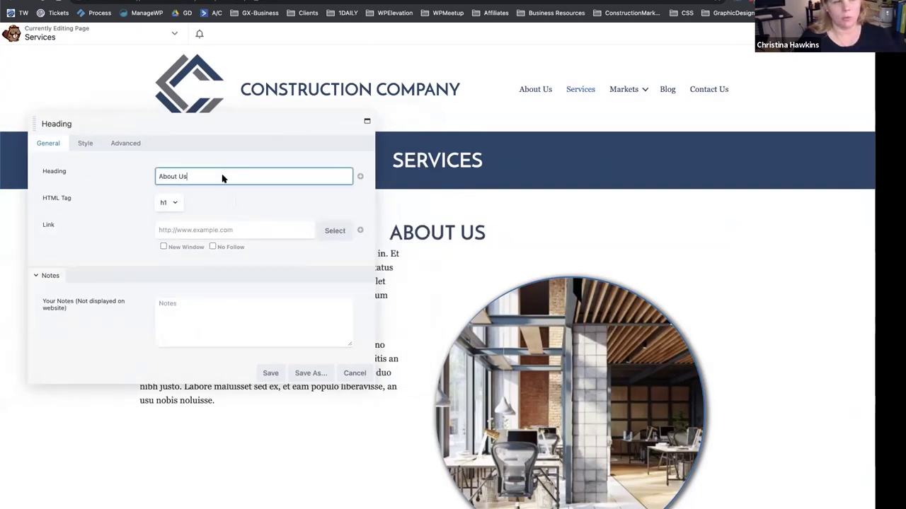
click(359, 177)
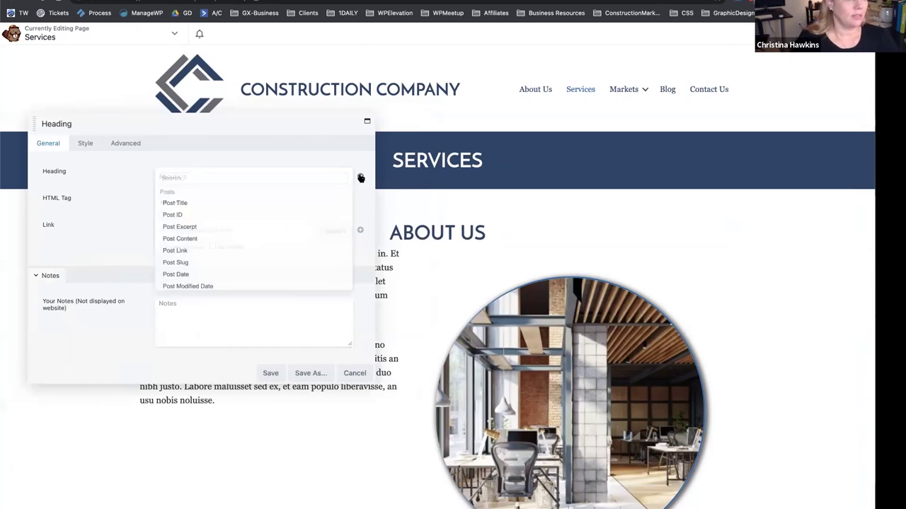
scroll(213, 254, down, 2)
scroll(207, 265, down, 2)
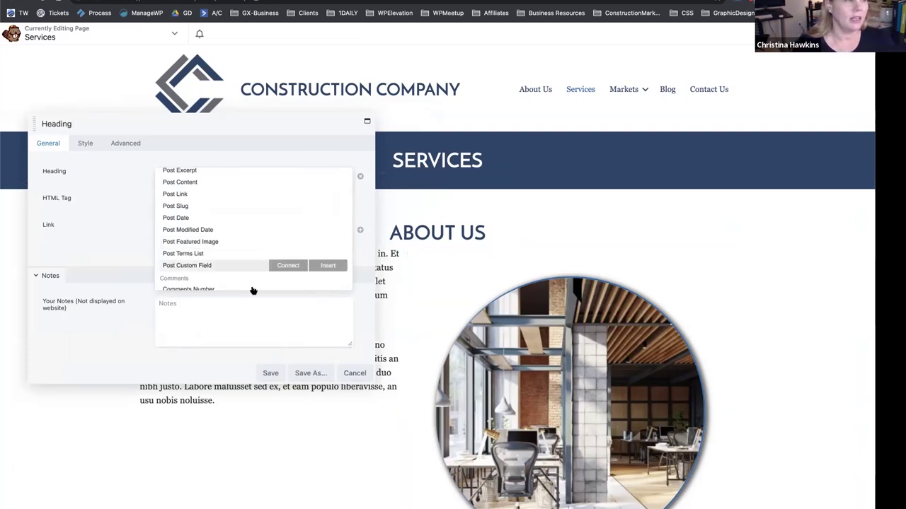
click(247, 135)
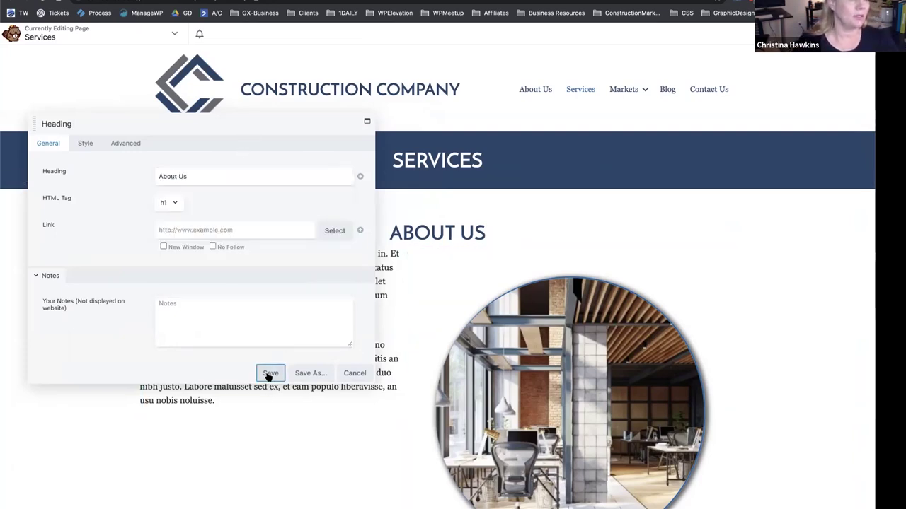
click(269, 373)
click(852, 33)
click(821, 33)
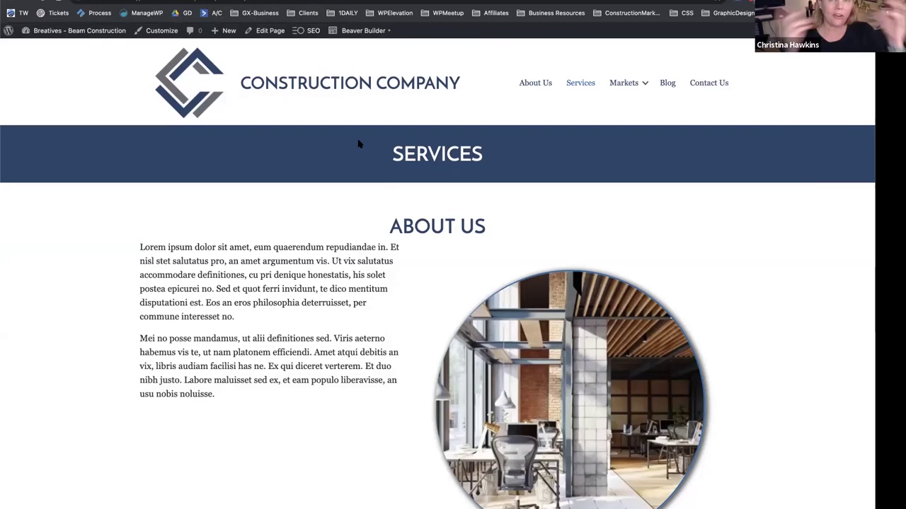
Scroll the live Services page, go to the home page, then switch to the Themes admin screen.
scroll(360, 142, down, 3)
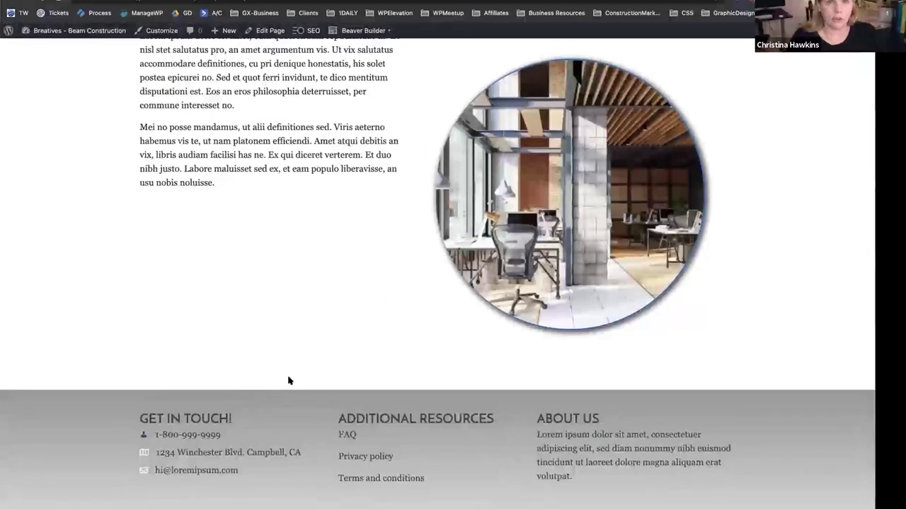
scroll(288, 381, up, 3)
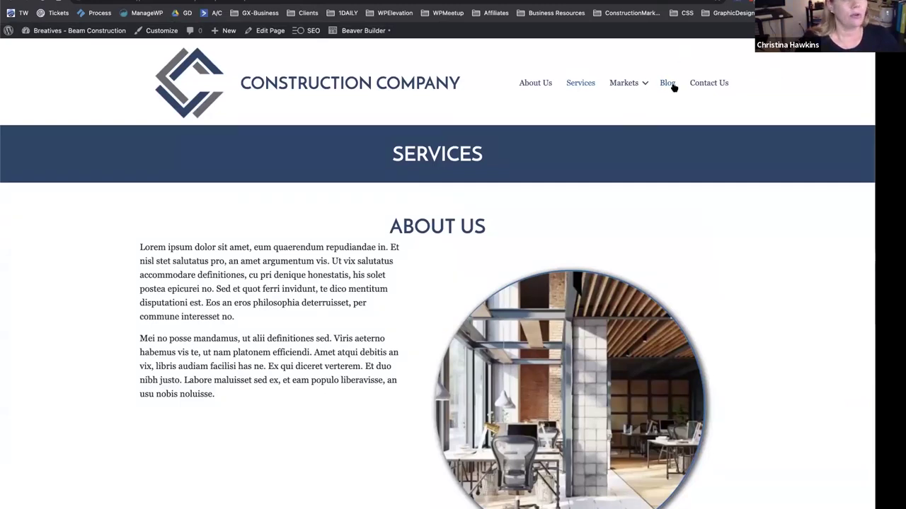
click(243, 84)
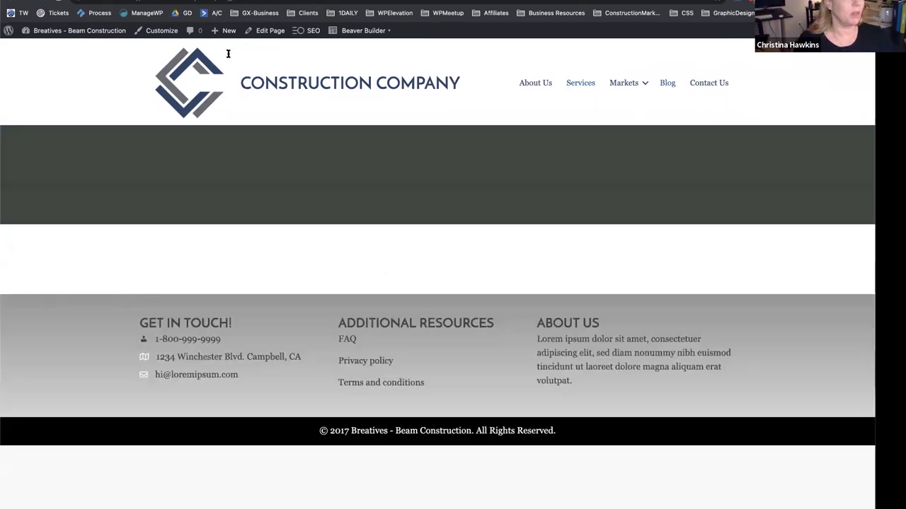
click(206, 4)
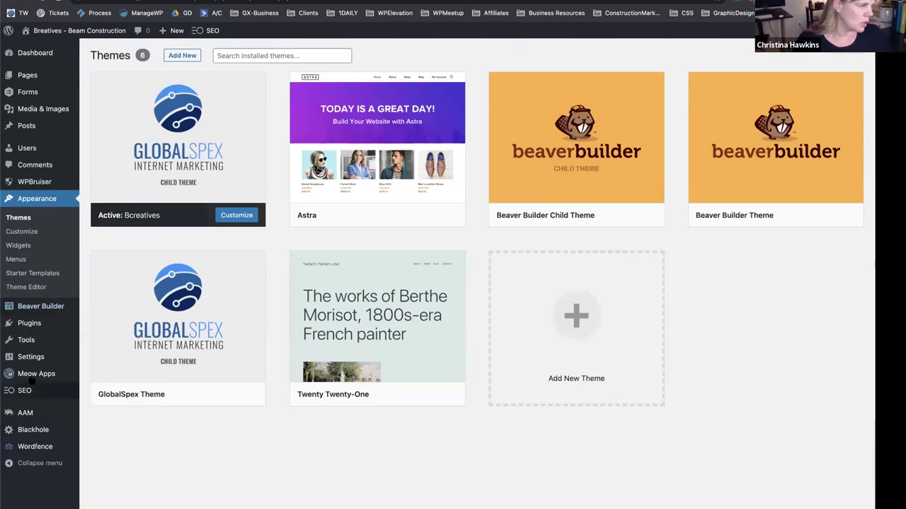
mouse_move(27, 360)
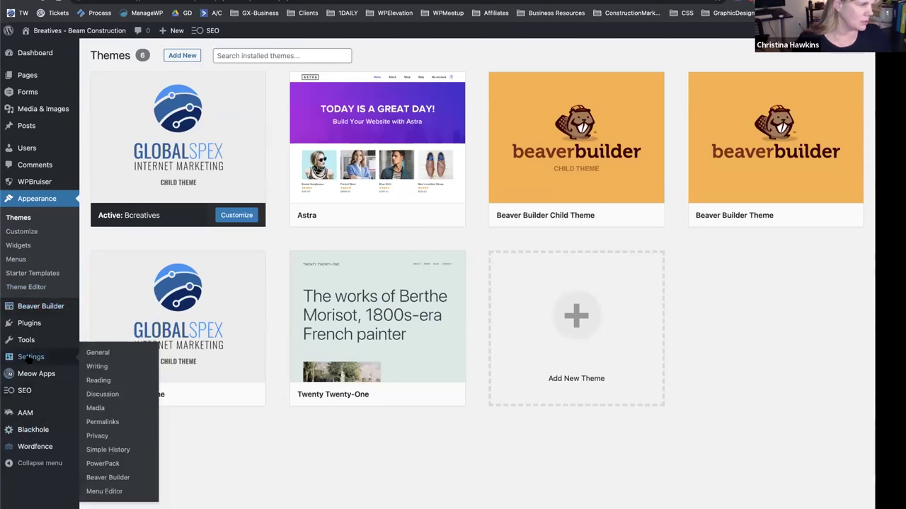
click(28, 231)
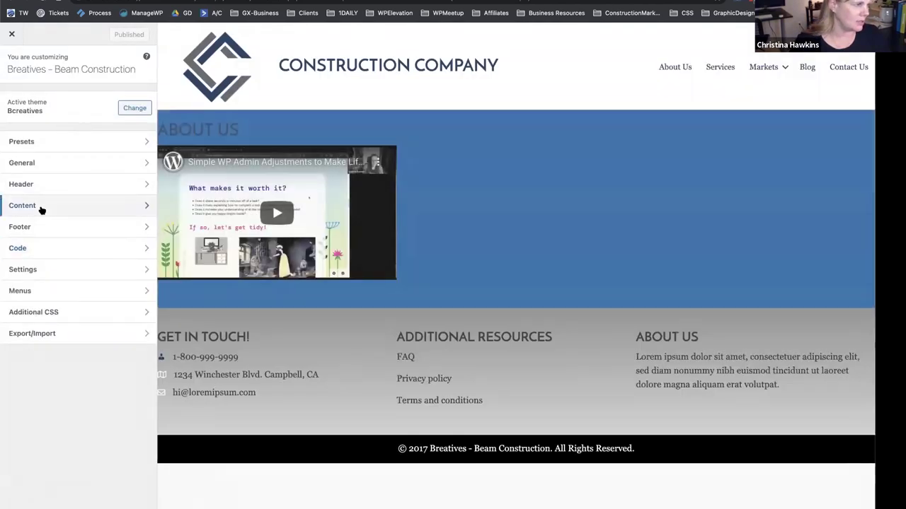
click(12, 61)
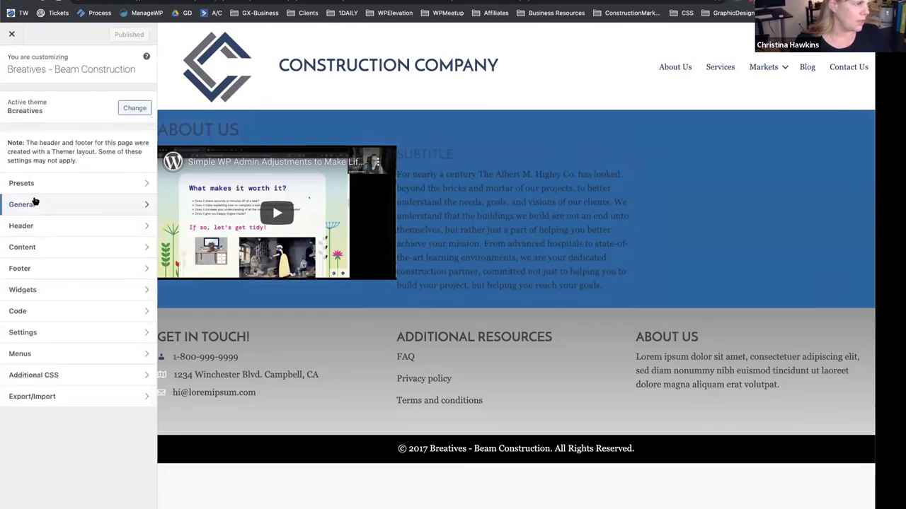
click(35, 249)
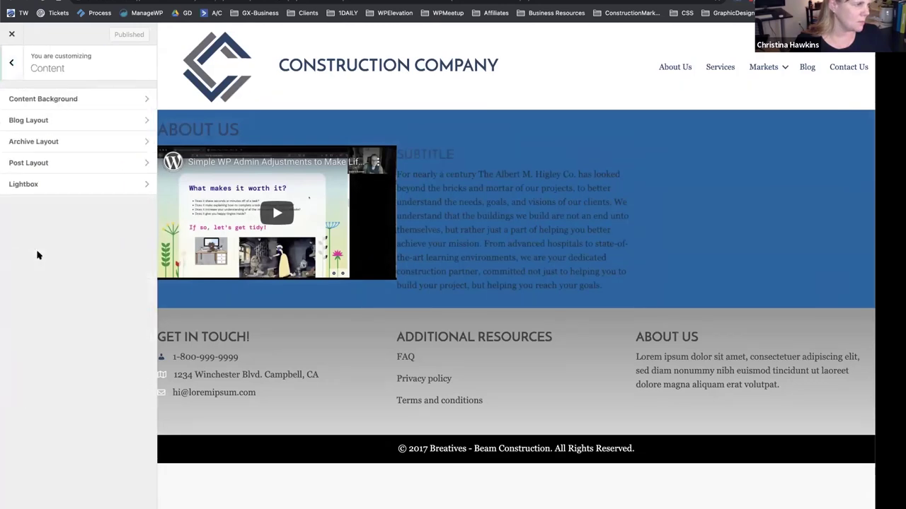
click(34, 121)
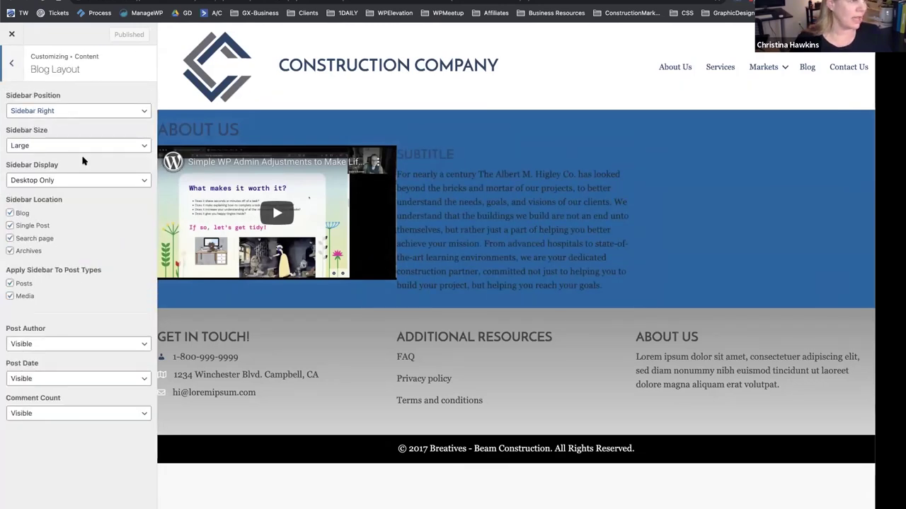
click(12, 34)
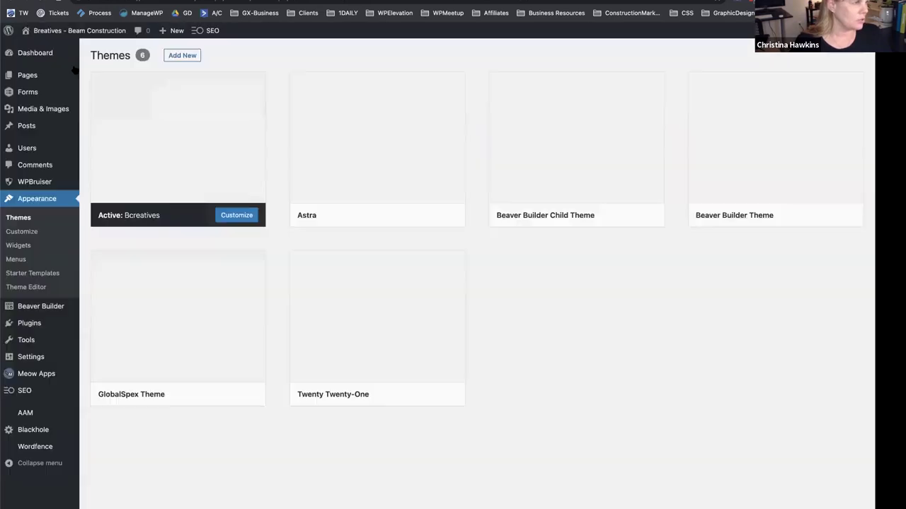
Set Blog as the posts page in Reading settings and save.
mouse_move(46, 359)
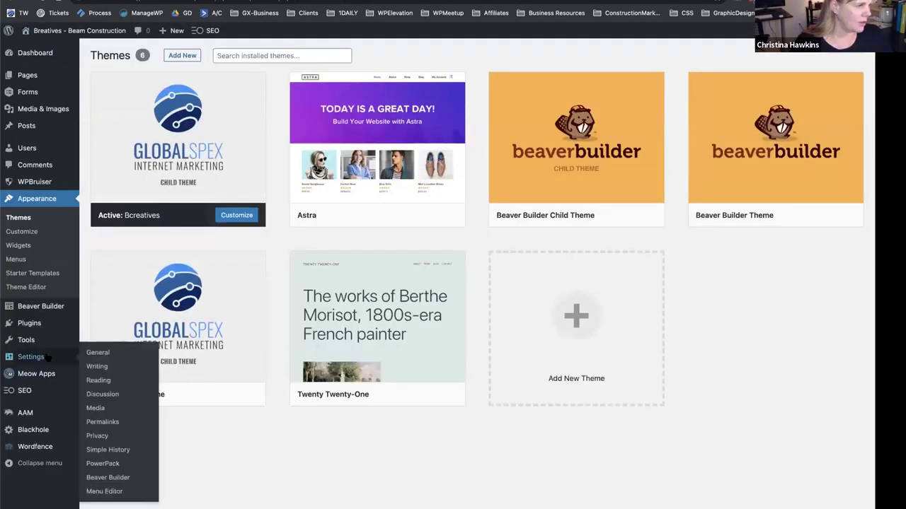
click(99, 353)
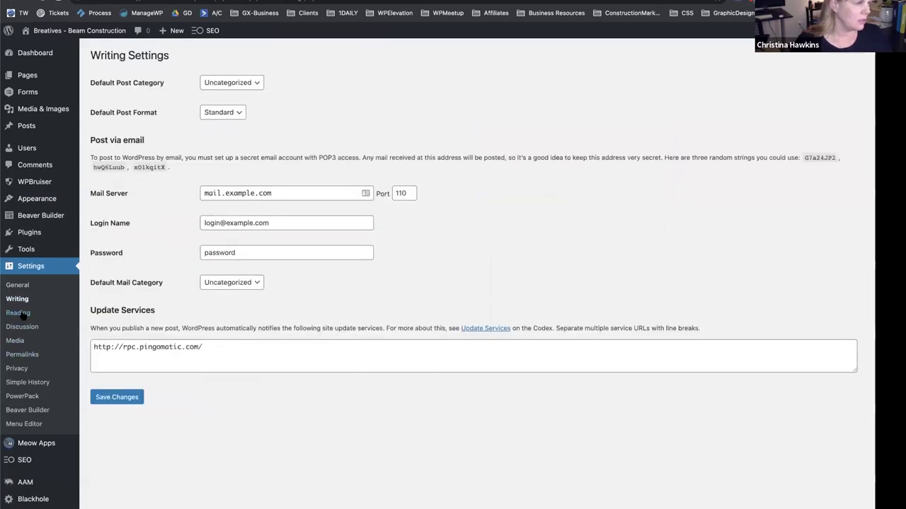
click(21, 314)
click(282, 145)
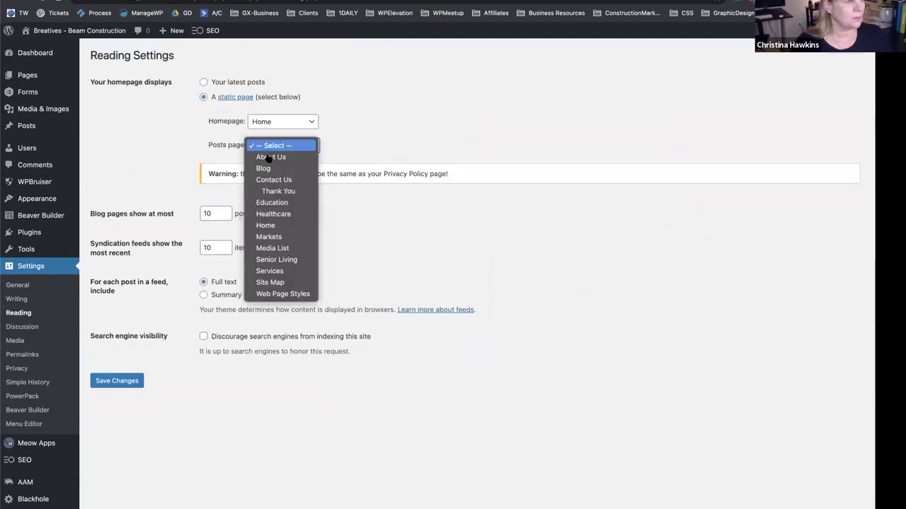
click(269, 168)
click(120, 381)
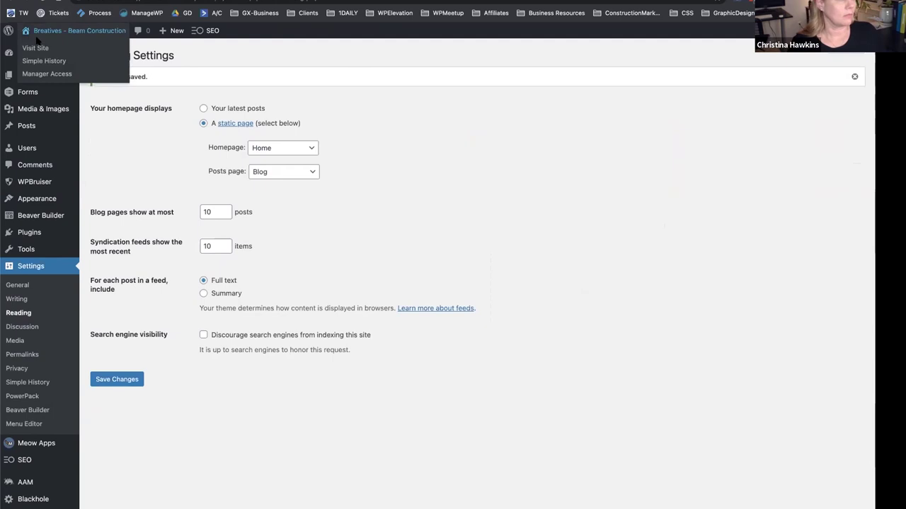
View the Blog posts page on the live site, then return to the admin Plugins list.
click(35, 48)
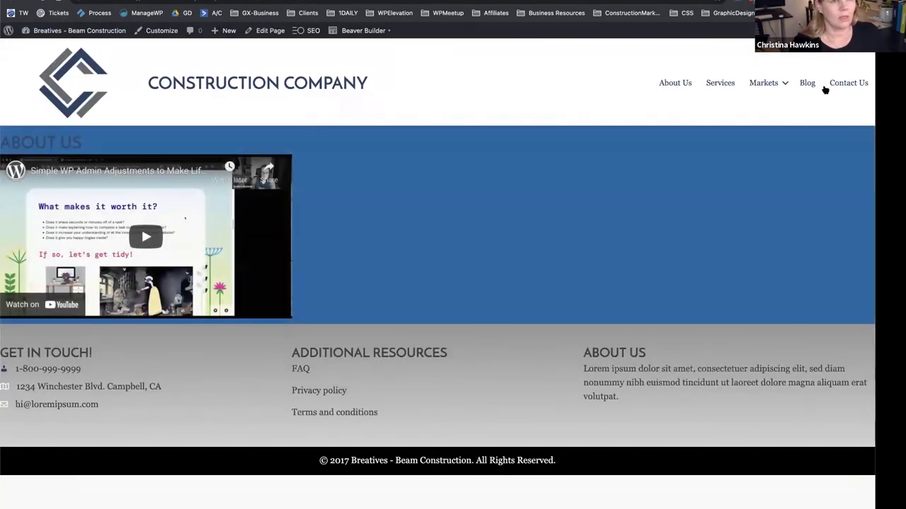
click(807, 85)
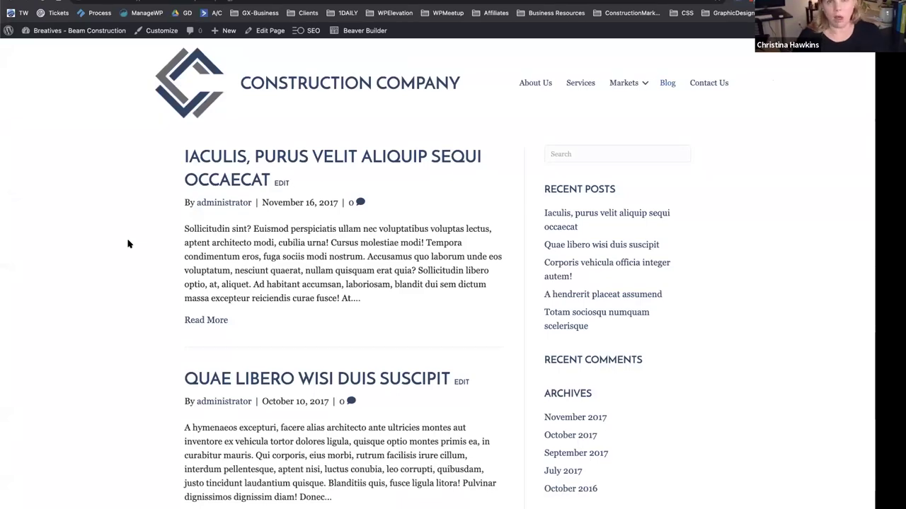
scroll(128, 244, down, 15)
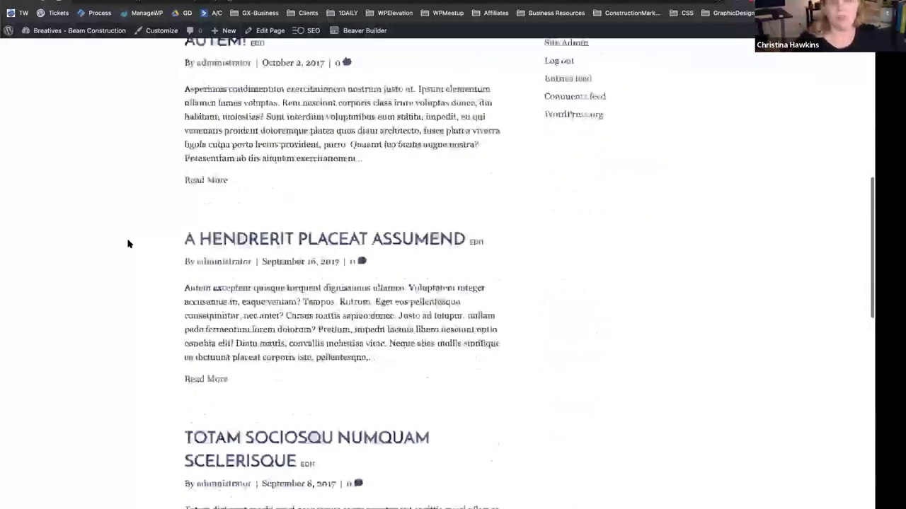
scroll(128, 244, down, 6)
scroll(128, 244, up, 20)
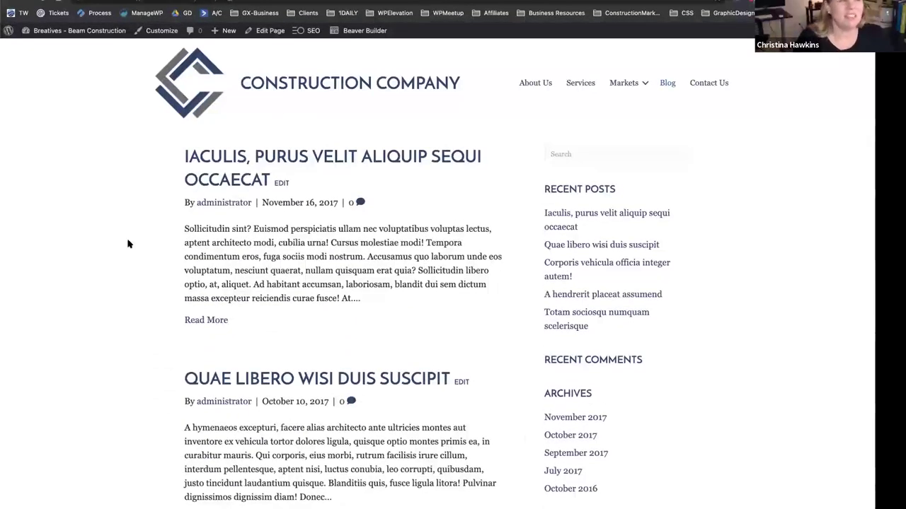
mouse_move(361, 32)
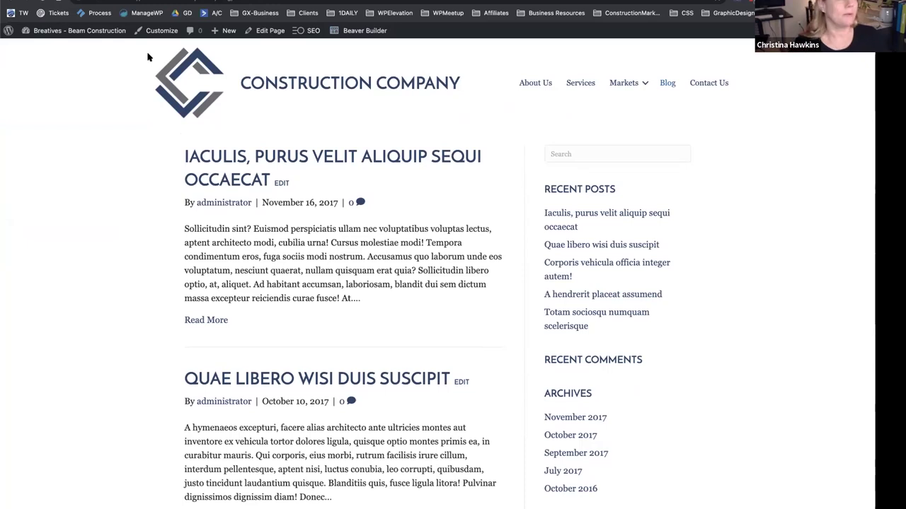
key(ctrl+Tab)
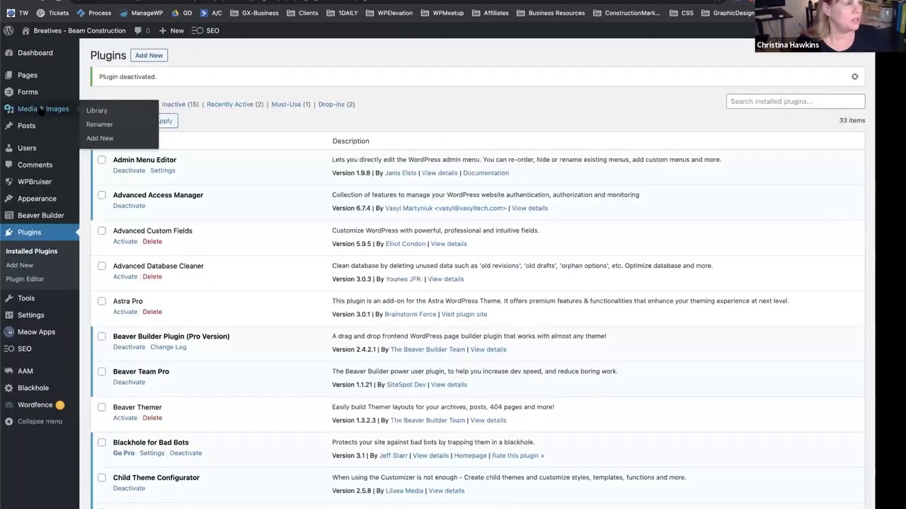
Refresh the Plugins list and start a new Themer layout.
mouse_move(37, 220)
mouse_move(60, 199)
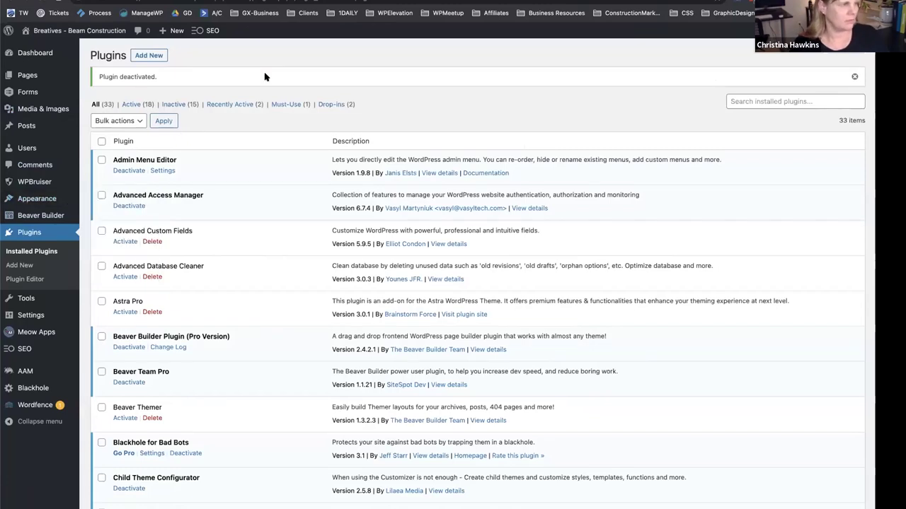
key(ctrl+r)
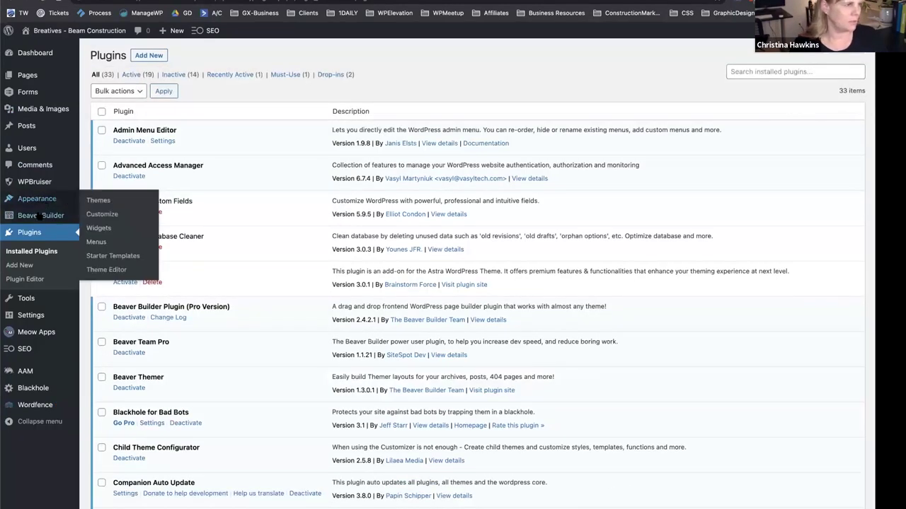
click(111, 218)
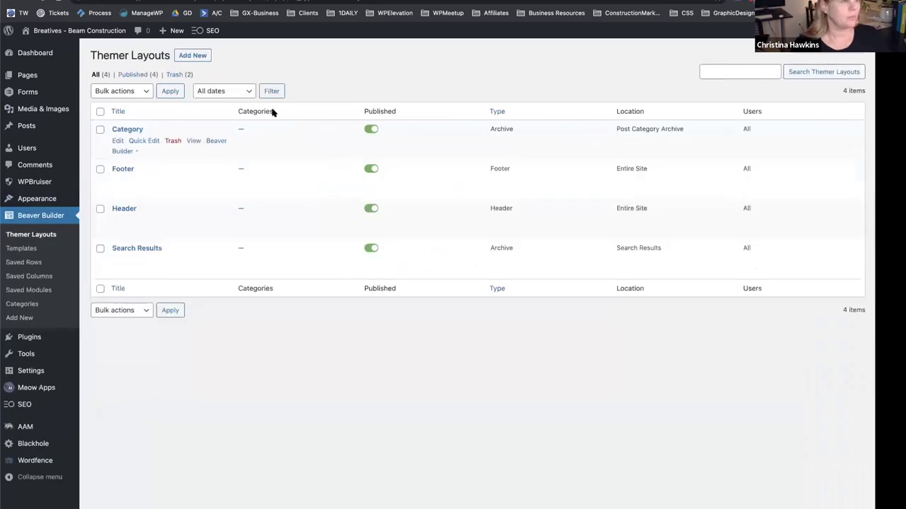
click(192, 55)
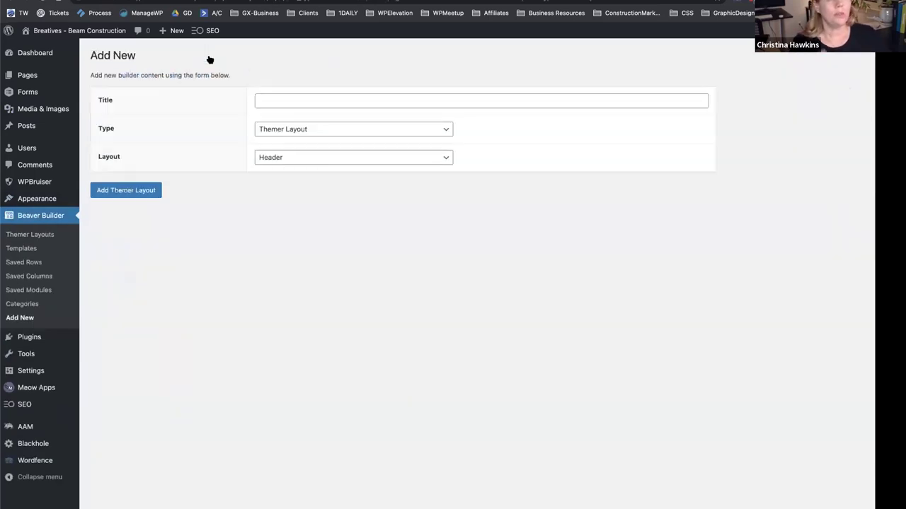
Title the new layout 'Blog', make it an Archive layout, and create it.
click(265, 95)
text(Blog)
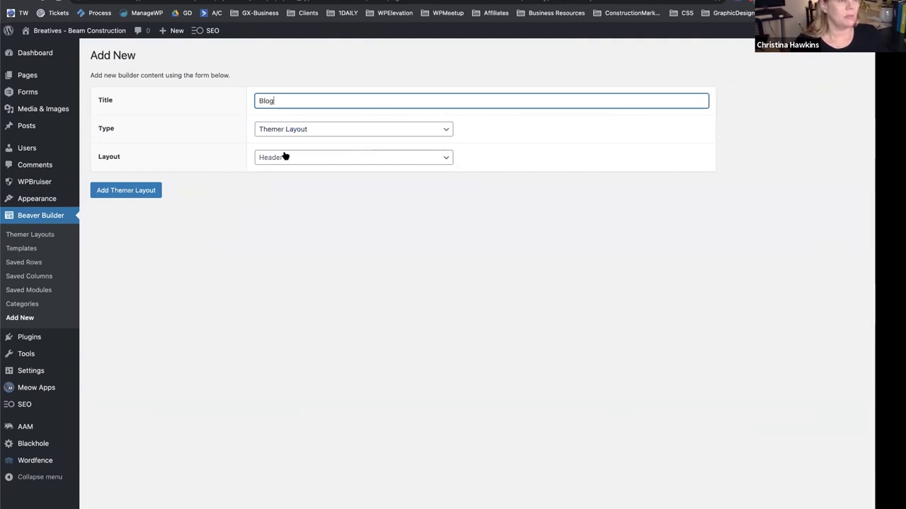
click(283, 156)
click(297, 192)
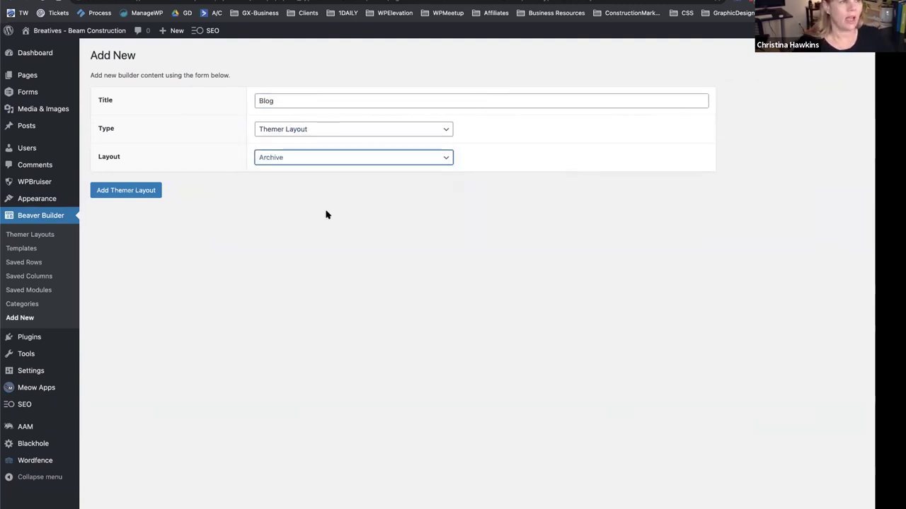
click(304, 158)
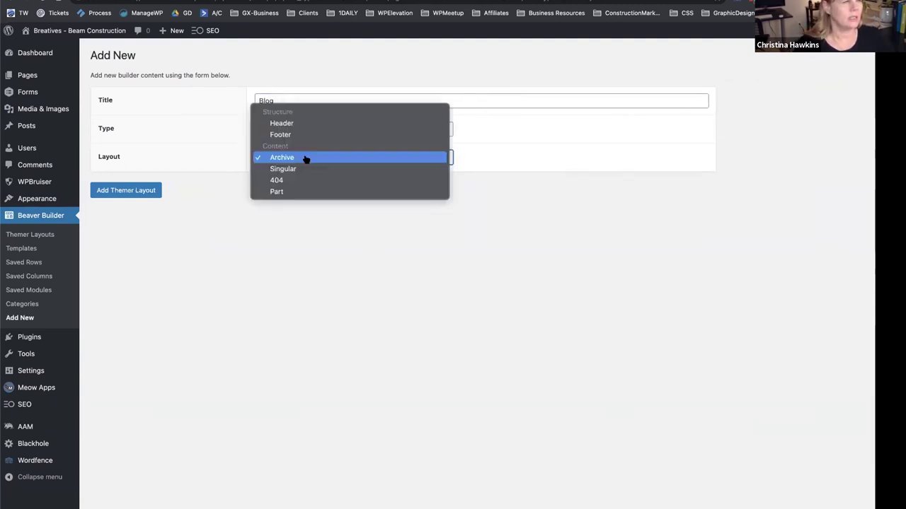
click(285, 276)
click(126, 190)
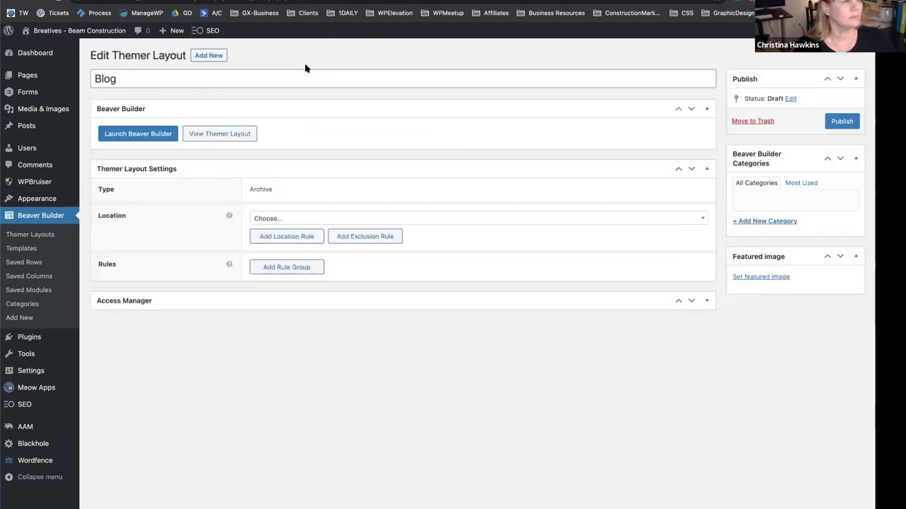
Set the layout location to Post Archive and publish it.
click(312, 218)
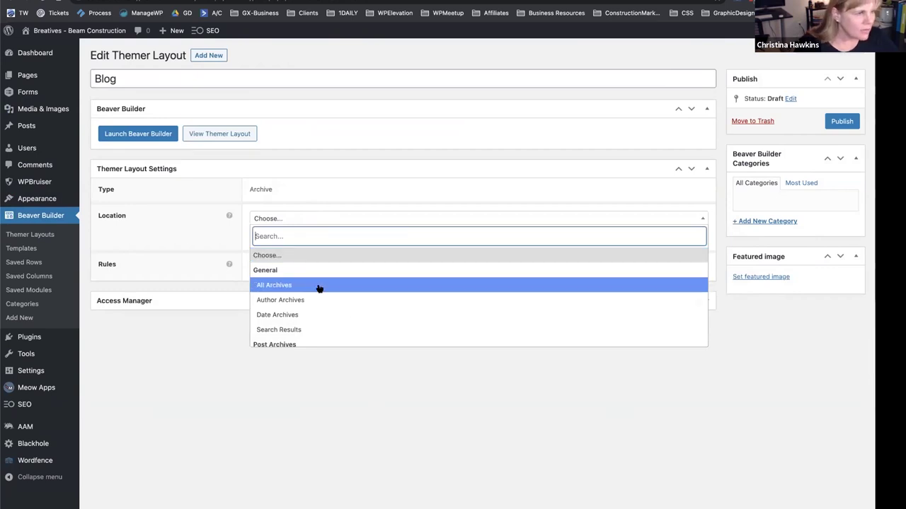
scroll(318, 307, down, 1)
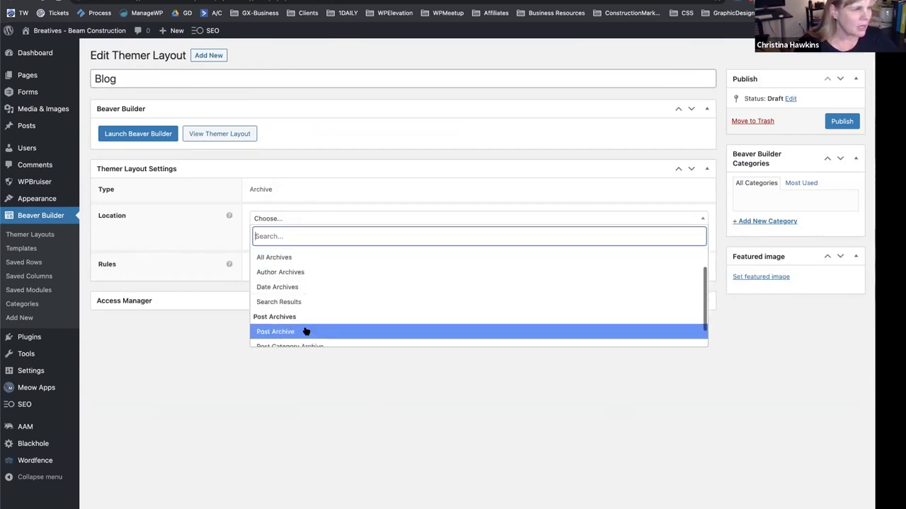
click(306, 332)
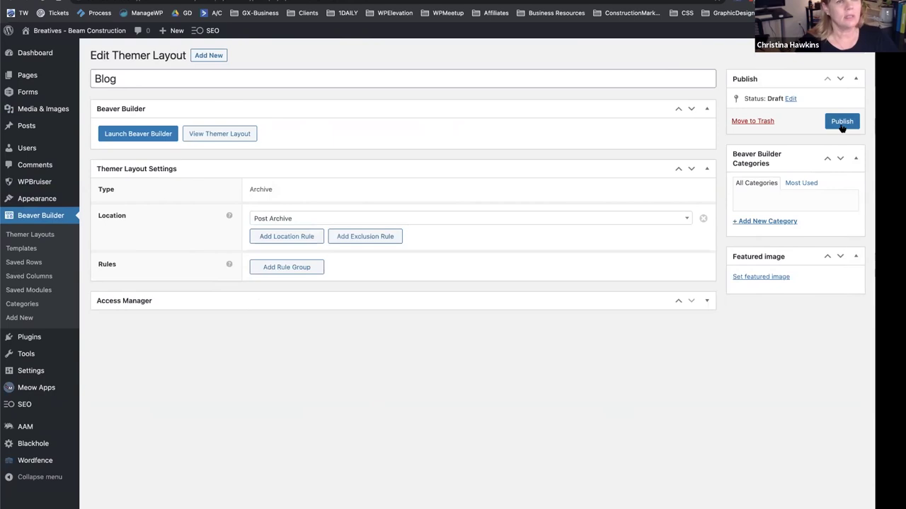
click(842, 121)
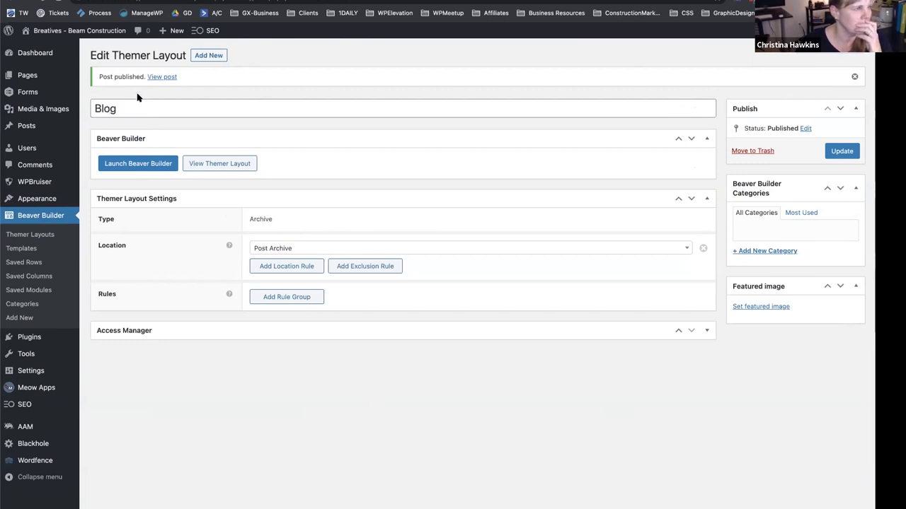
Rename the layout to 'Post', update it, and launch Beaver Builder.
double_click(113, 105)
click(257, 53)
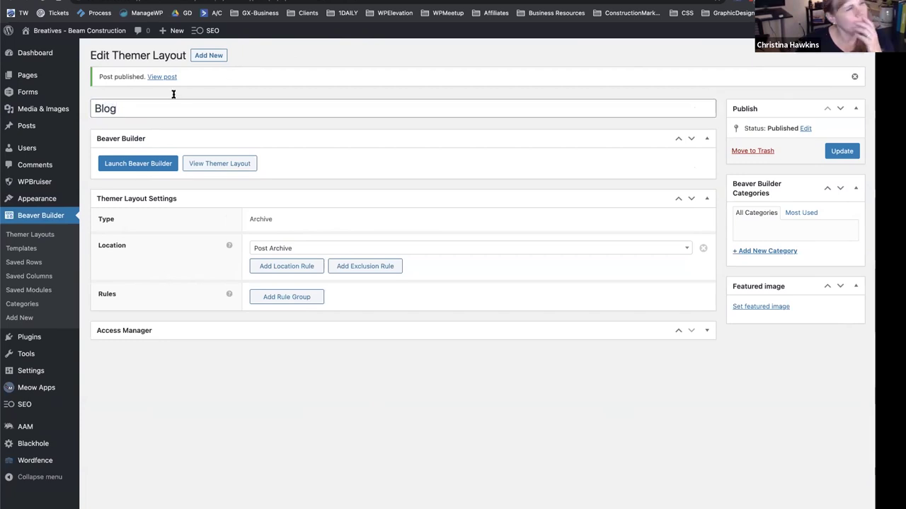
double_click(103, 108)
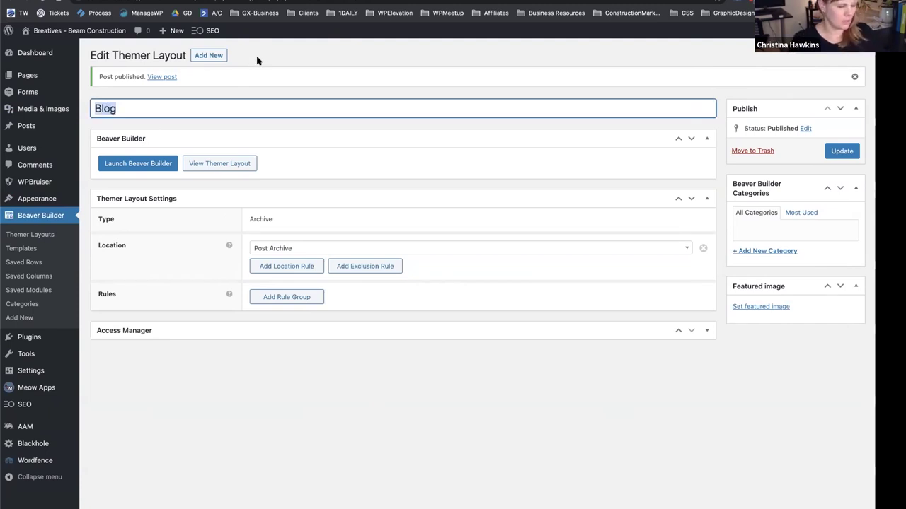
text(pos)
key(BackSpace)
key(BackSpace)
key(BackSpace)
text(Post)
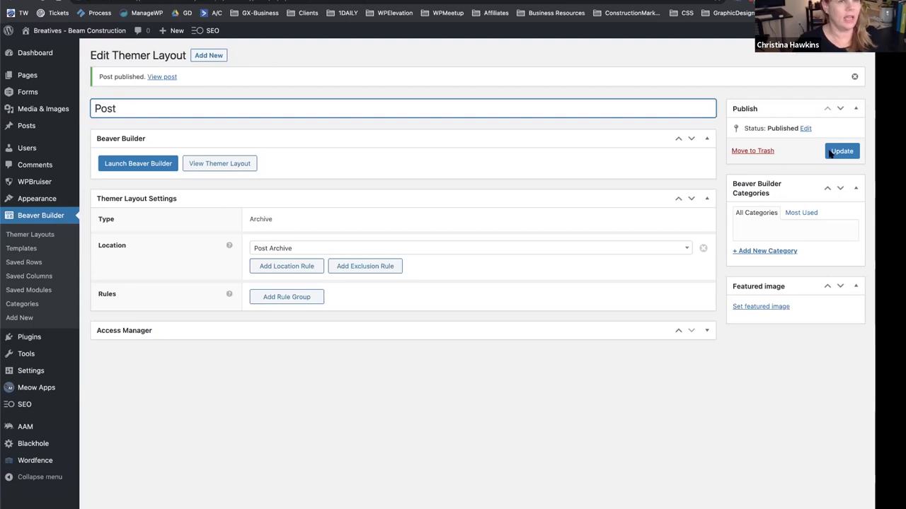
click(841, 152)
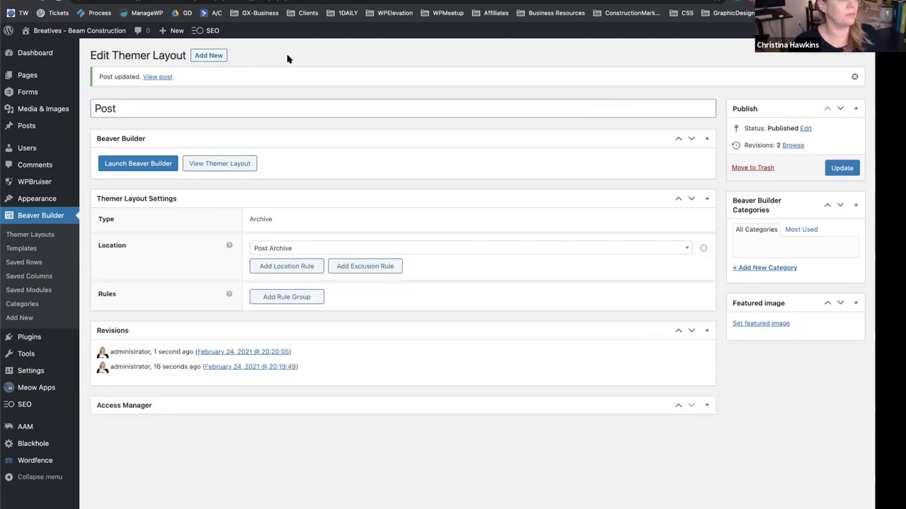
click(138, 168)
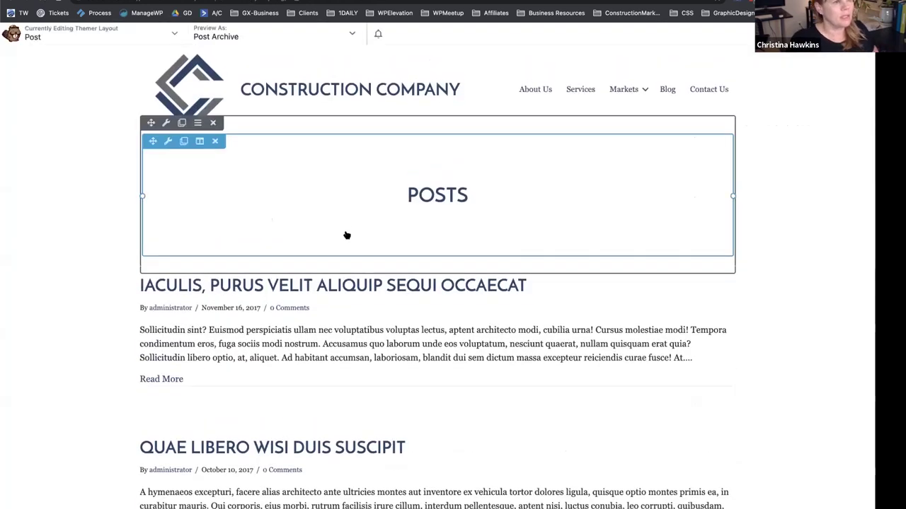
Leave the builder and change the layout's location to All Archives.
scroll(332, 333, down, 5)
scroll(334, 333, up, 5)
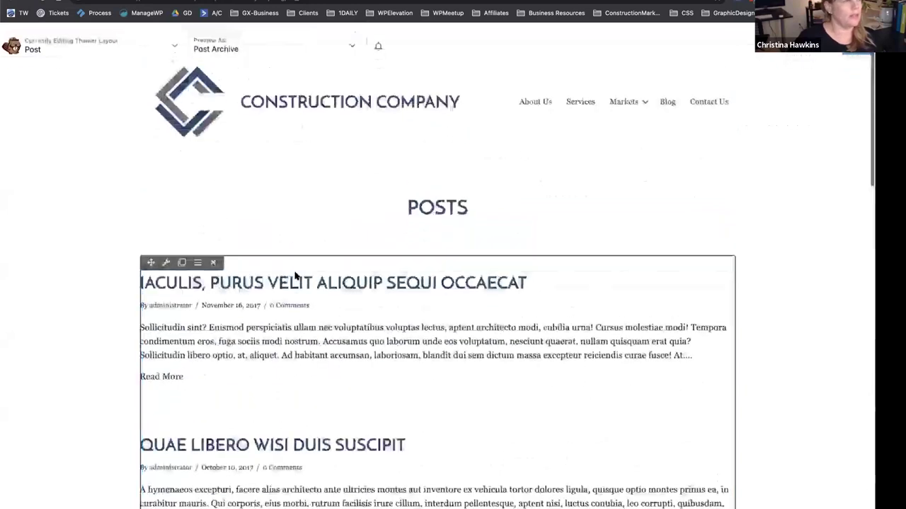
key(alt+Left)
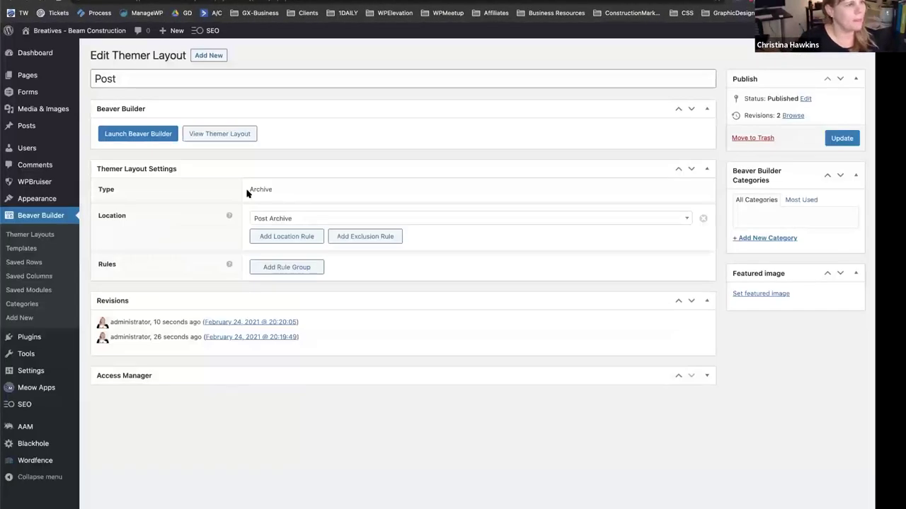
click(283, 219)
scroll(304, 285, up, 1)
scroll(304, 285, up, 2)
scroll(305, 285, down, 3)
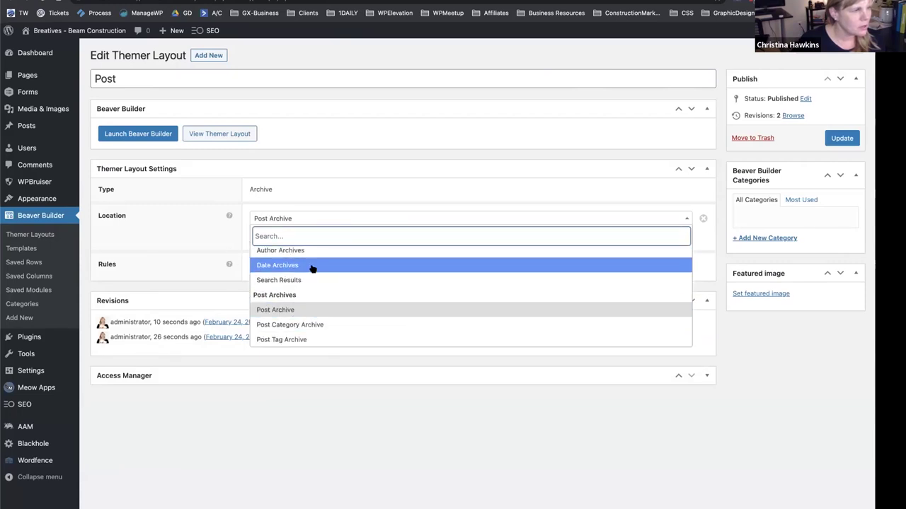
scroll(314, 279, up, 2)
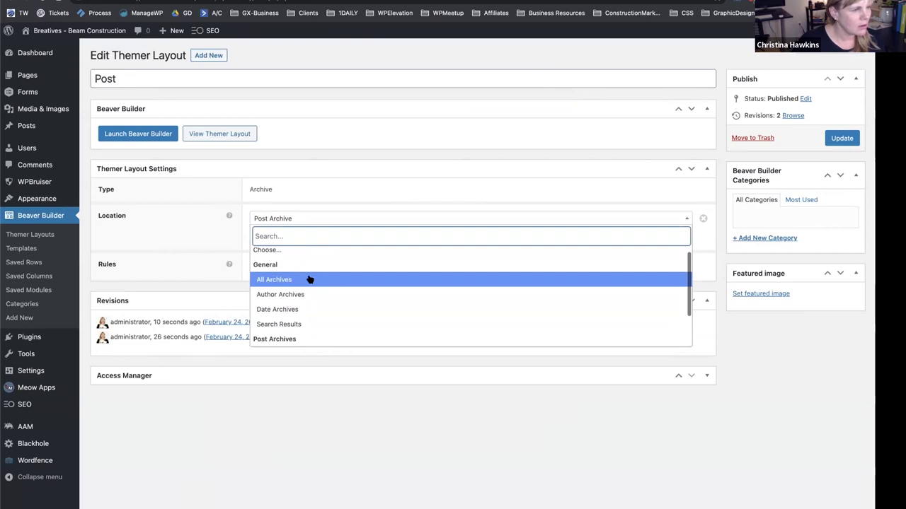
click(309, 280)
Trash the Post archive layout and start another new Themer layout.
click(400, 221)
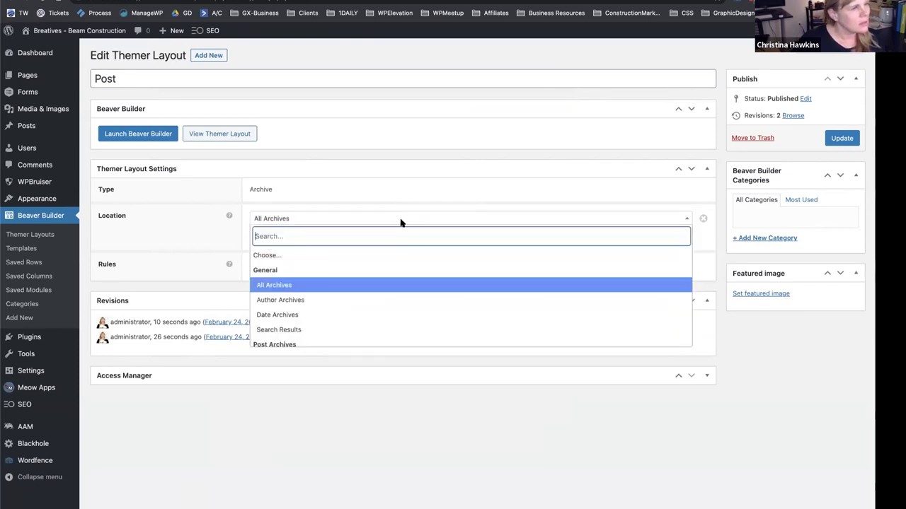
click(382, 439)
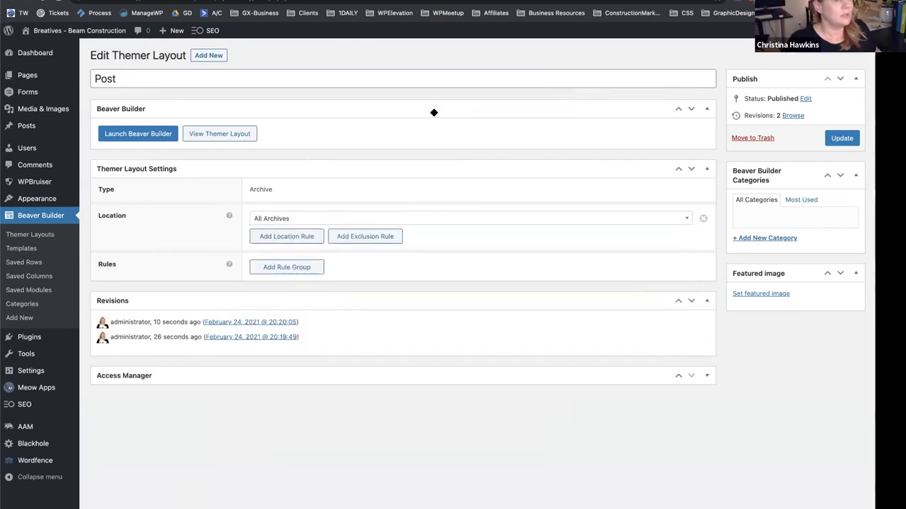
click(734, 138)
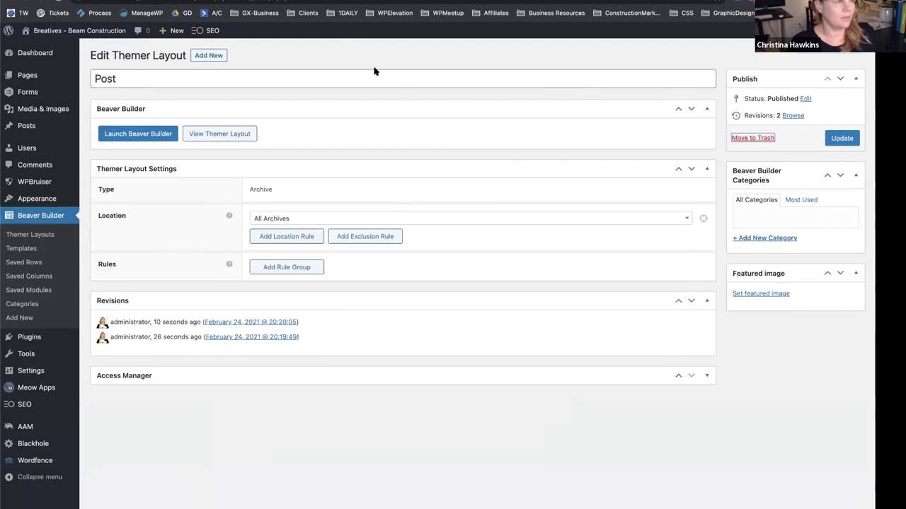
click(195, 57)
click(307, 104)
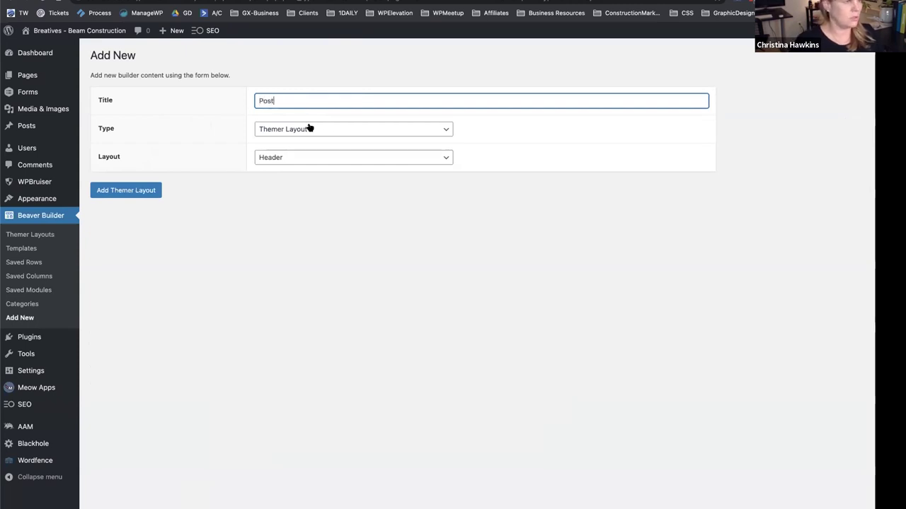
Create the Post layout as Singular, set its location to Post: All Posts, and publish.
click(310, 128)
click(313, 227)
click(313, 157)
click(307, 203)
click(145, 191)
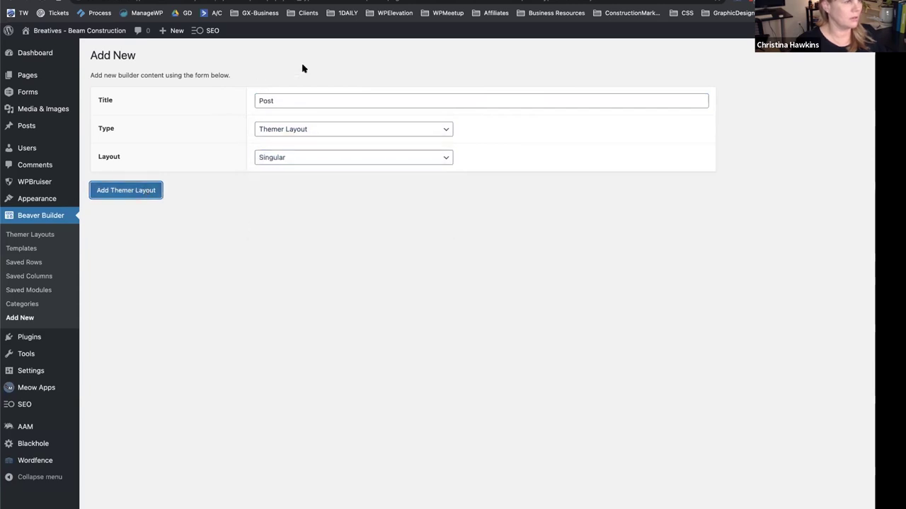
click(348, 219)
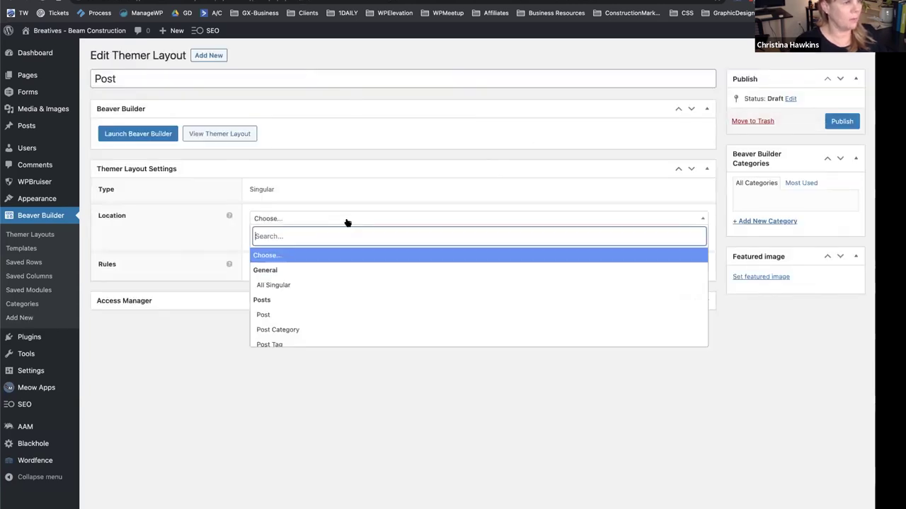
click(316, 315)
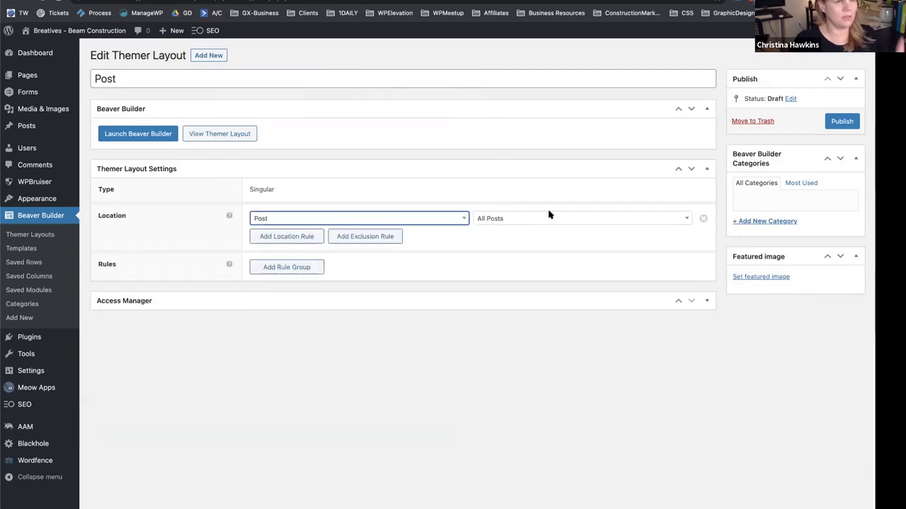
click(841, 121)
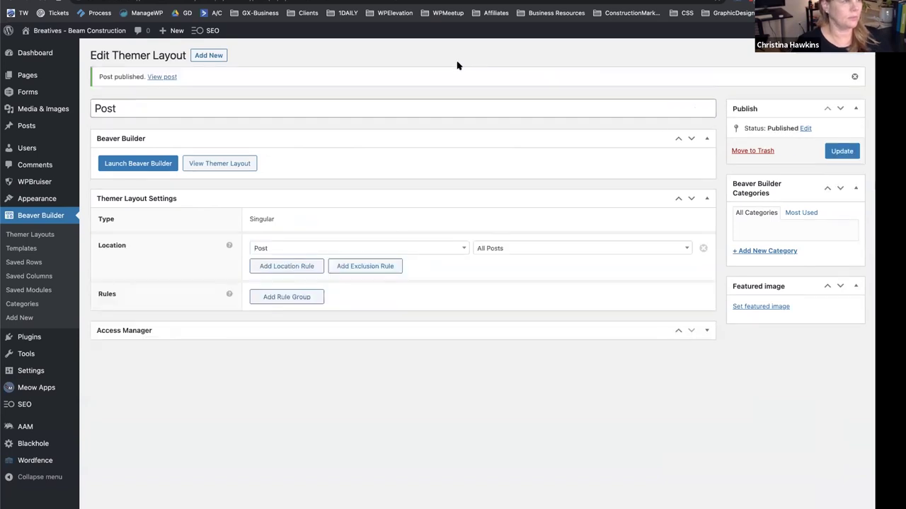
Launch Beaver Builder for the Post layout and look over the sample post preview.
click(166, 162)
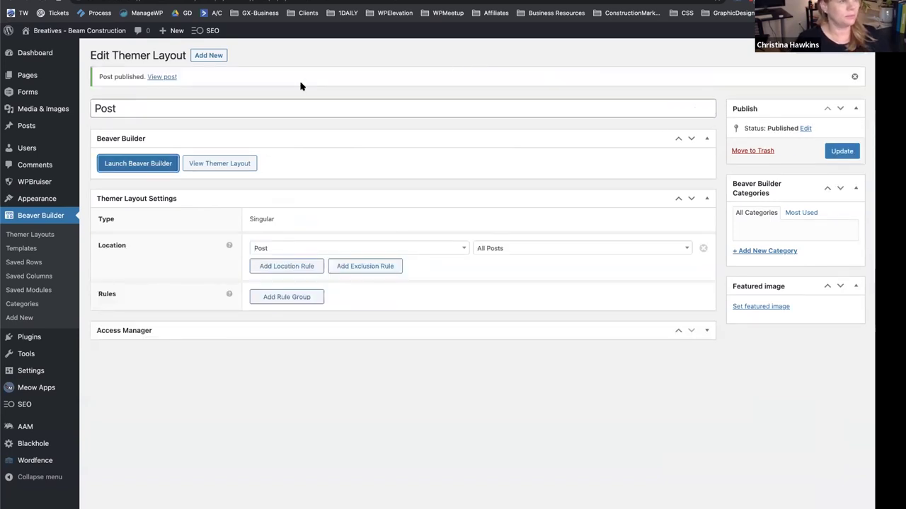
scroll(176, 216, down, 5)
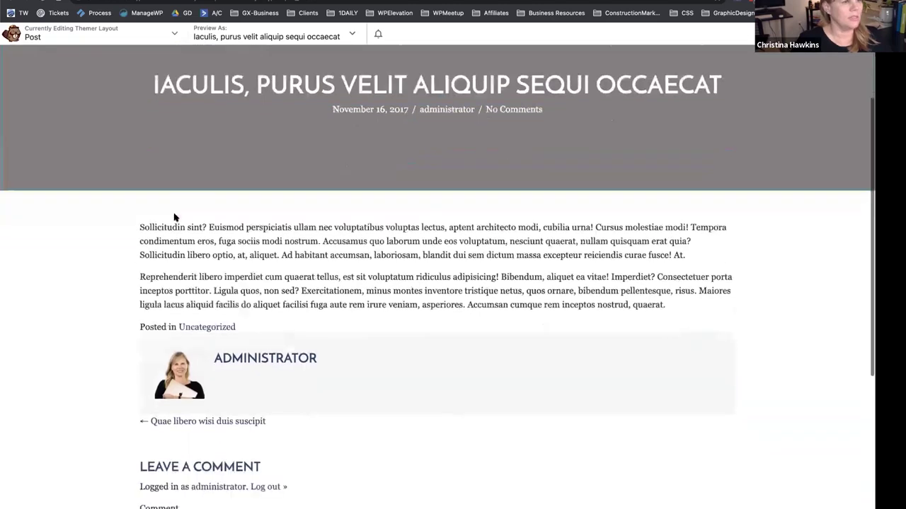
scroll(175, 218, up, 3)
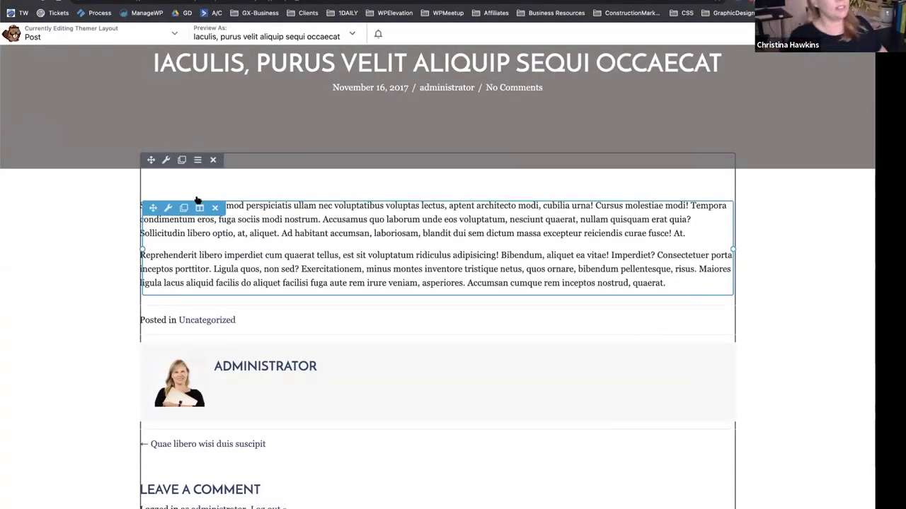
scroll(273, 121, up, 1)
scroll(273, 122, up, 3)
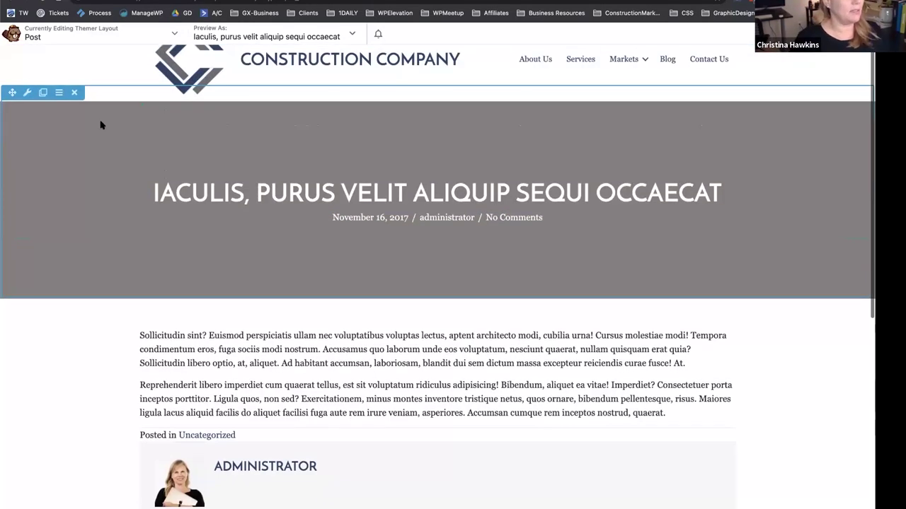
Give the title header row 90 px top and bottom padding.
click(27, 92)
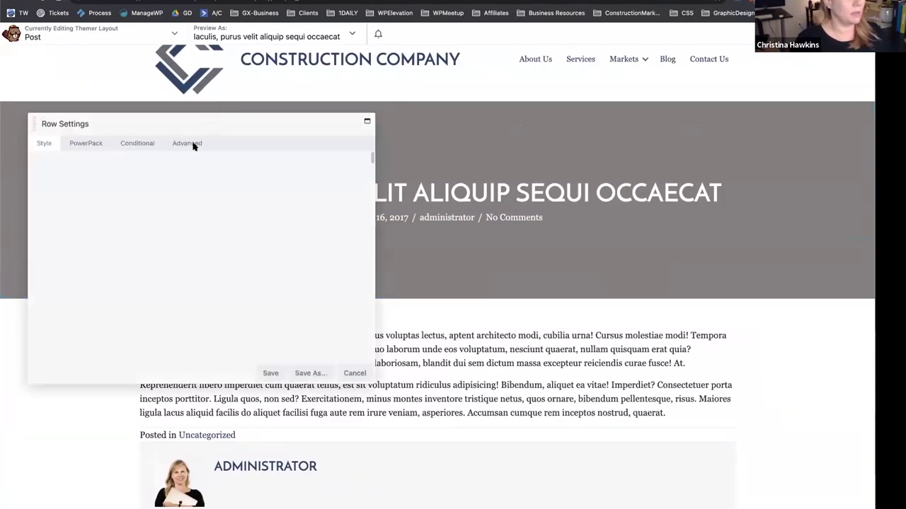
click(135, 144)
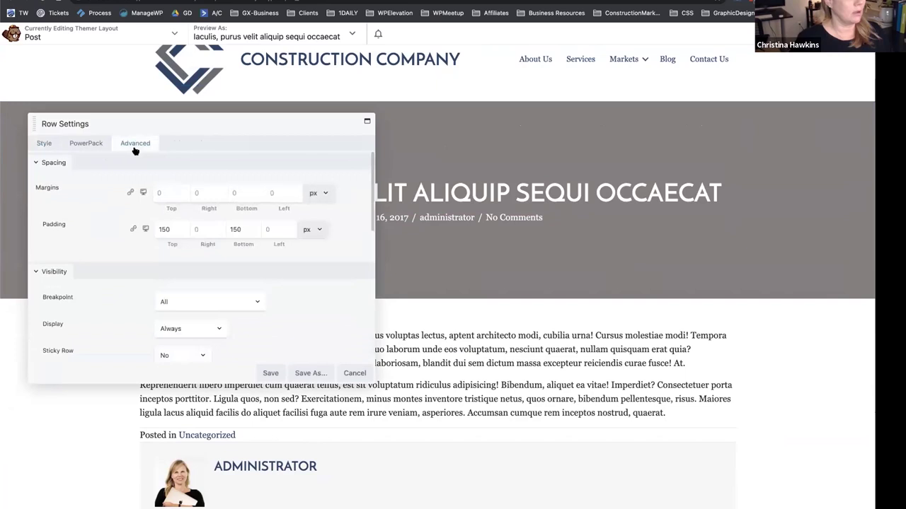
drag(167, 229, 151, 230)
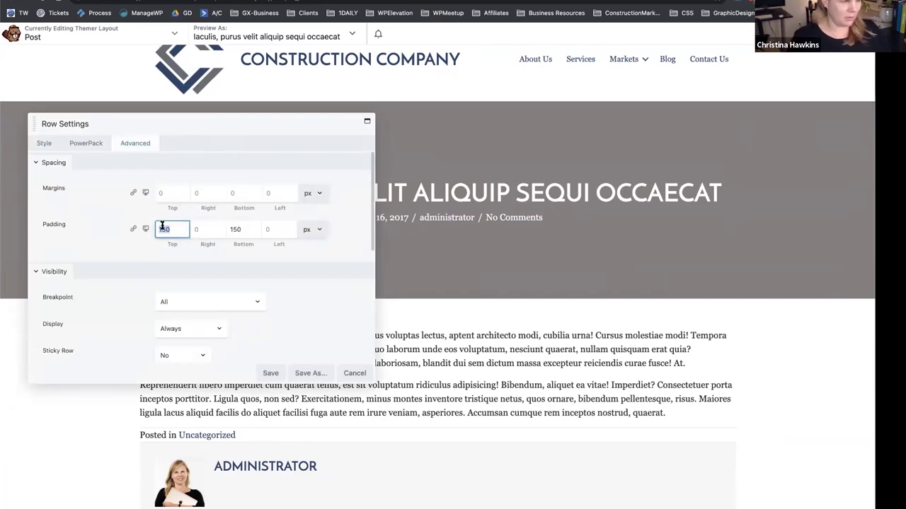
text(90)
key(Tab)
key(Tab)
text(90)
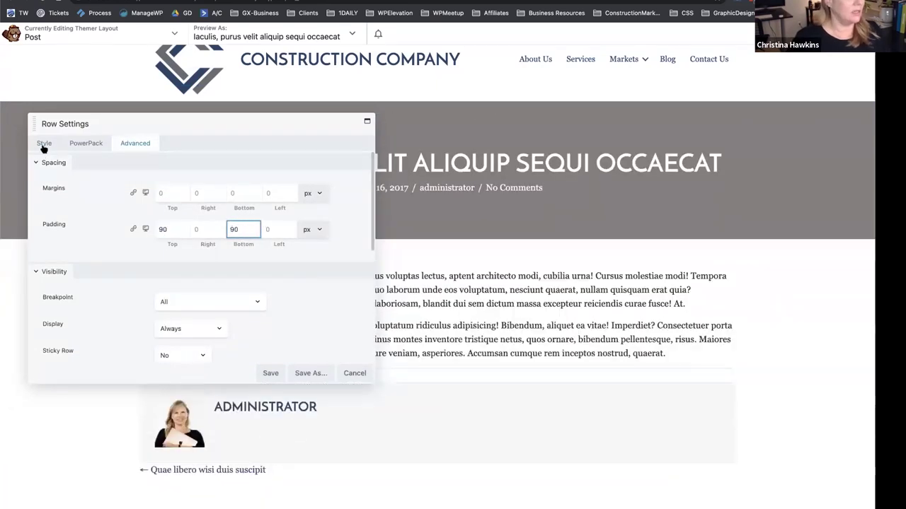
Remove the featured image from the header row's background.
click(44, 144)
scroll(178, 270, down, 5)
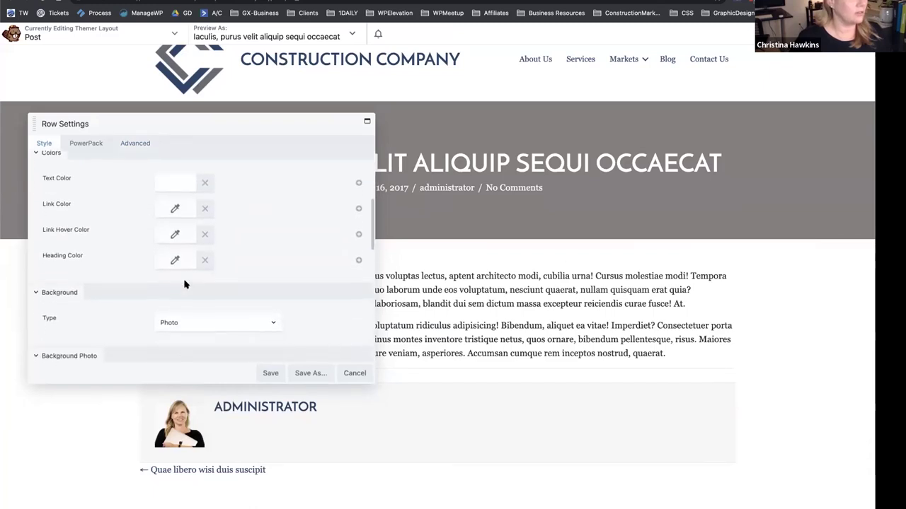
scroll(178, 270, down, 5)
scroll(191, 164, up, 2)
click(189, 181)
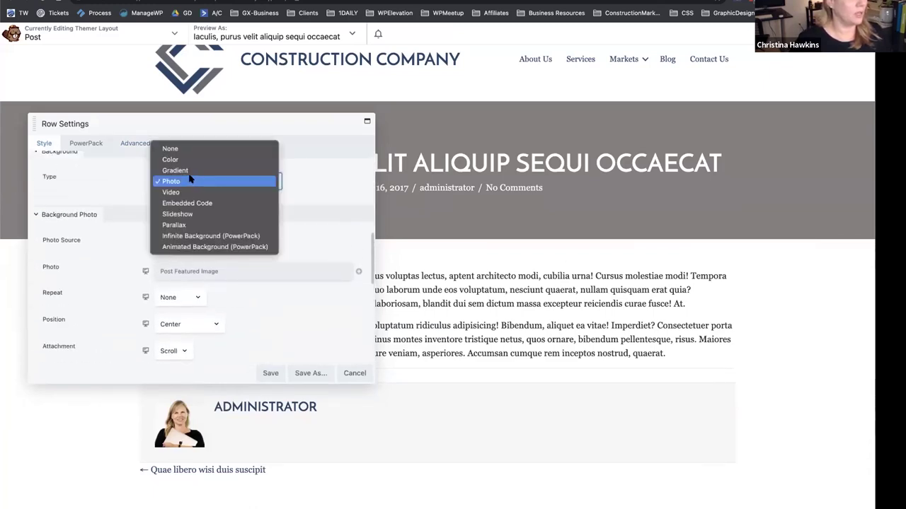
click(254, 118)
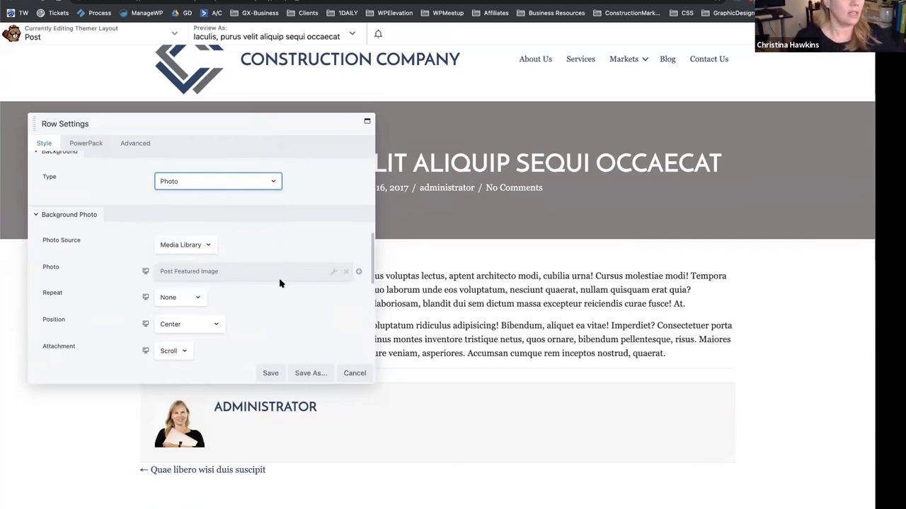
click(346, 271)
click(180, 245)
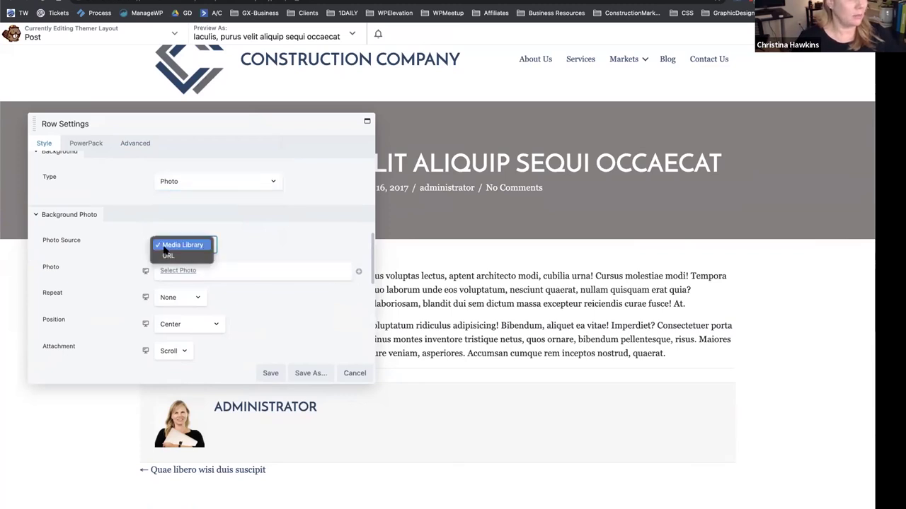
click(180, 187)
Set the header background to a solid dark-blue #25466a preset colour and save.
click(181, 182)
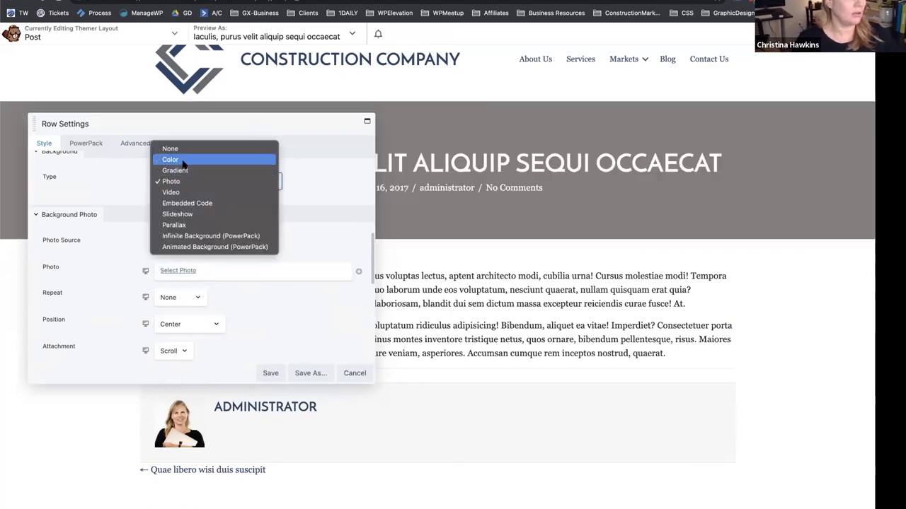
click(182, 167)
key(c)
click(175, 265)
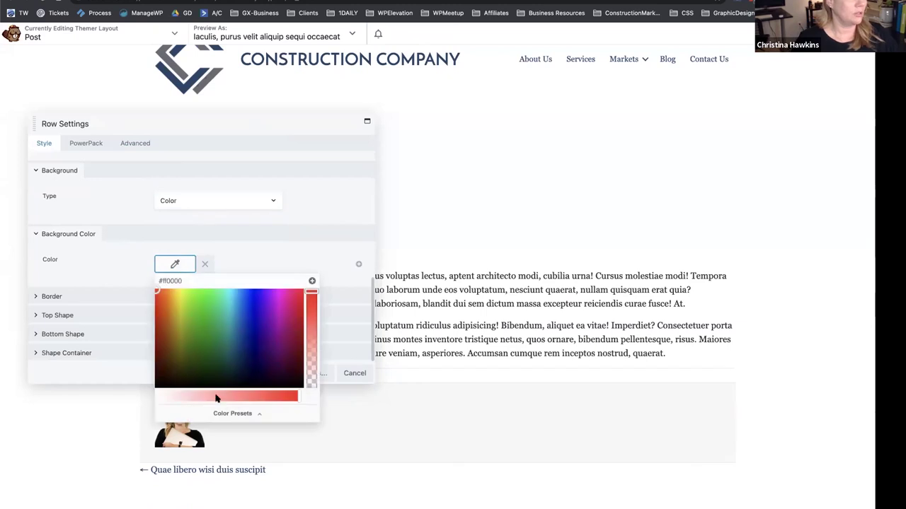
click(214, 415)
click(165, 315)
click(237, 267)
click(270, 373)
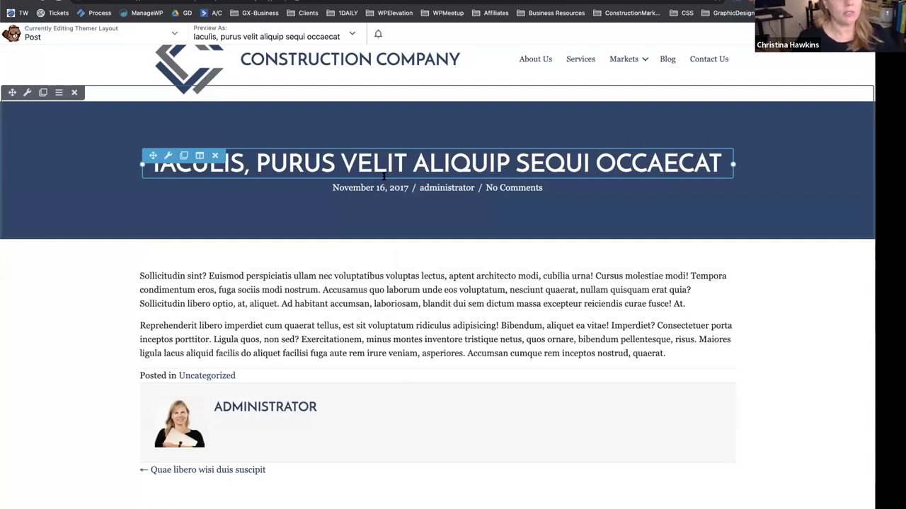
Hide the post date in the Post Info line's settings.
click(520, 192)
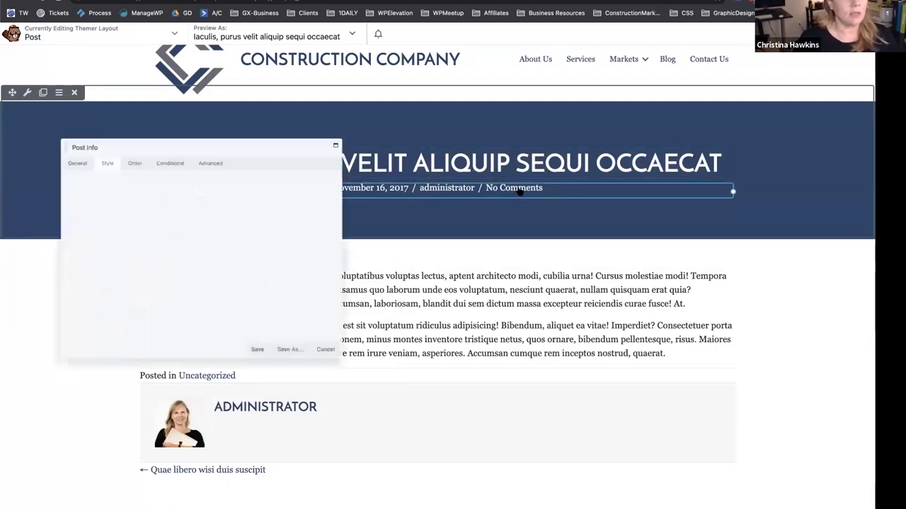
click(48, 143)
drag(200, 124, 317, 122)
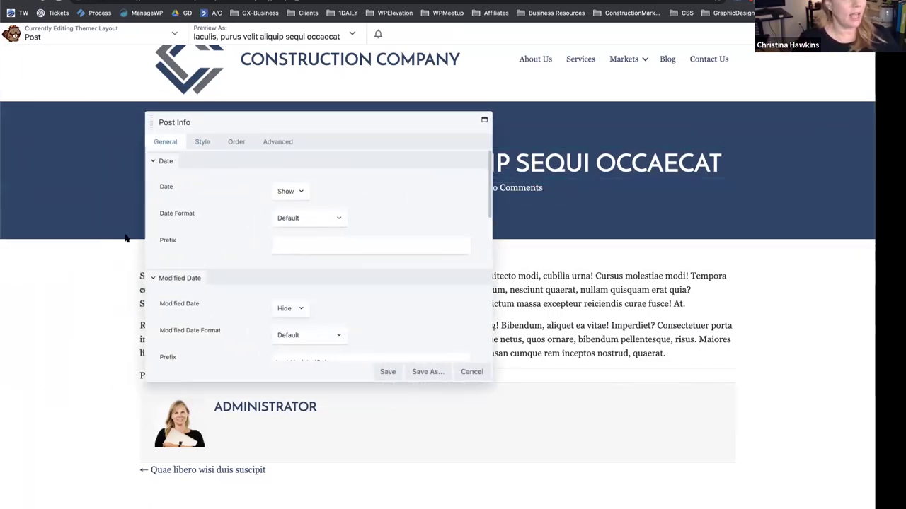
click(285, 191)
click(283, 183)
Hide the comment count and save the Post Info settings.
drag(310, 124, 457, 241)
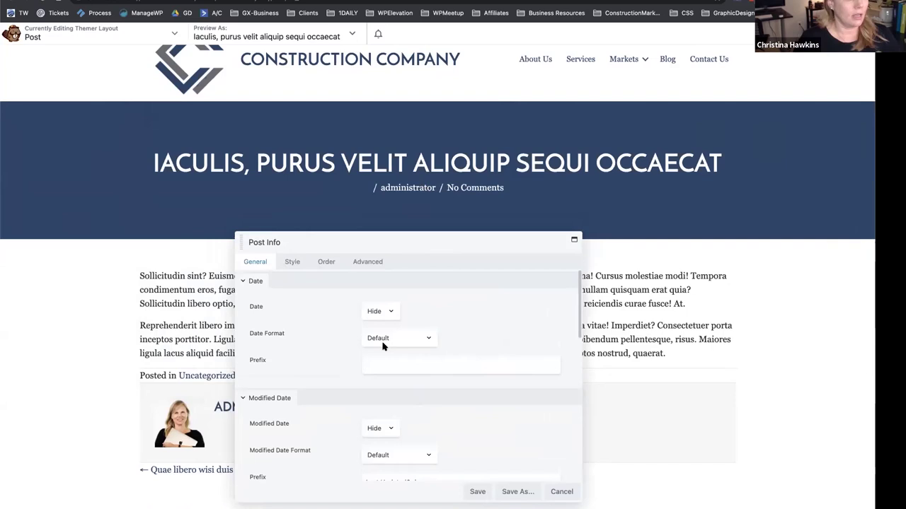
scroll(382, 346, down, 3)
scroll(379, 357, down, 1)
scroll(380, 357, down, 3)
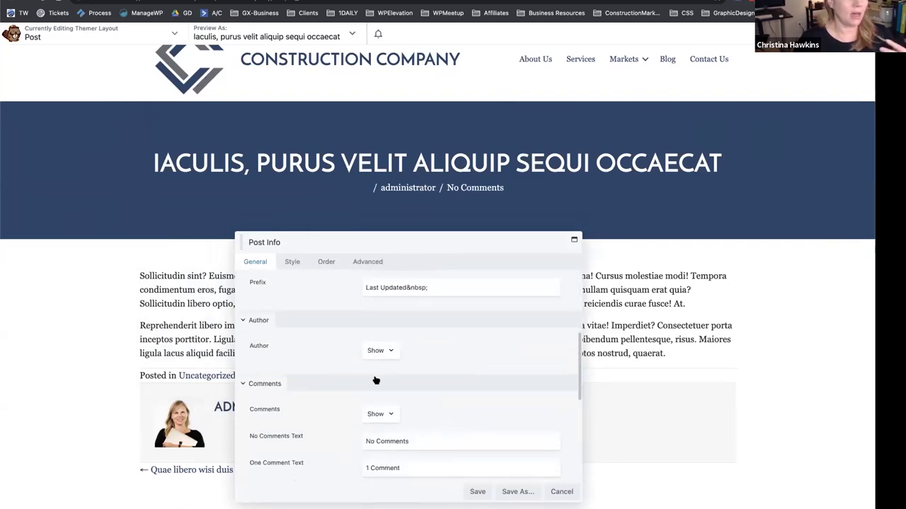
scroll(375, 382, down, 1)
click(377, 379)
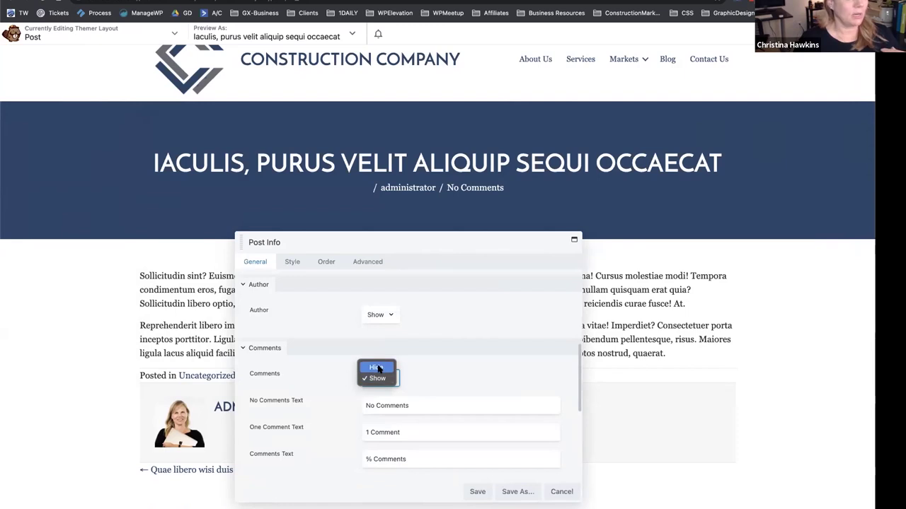
click(376, 367)
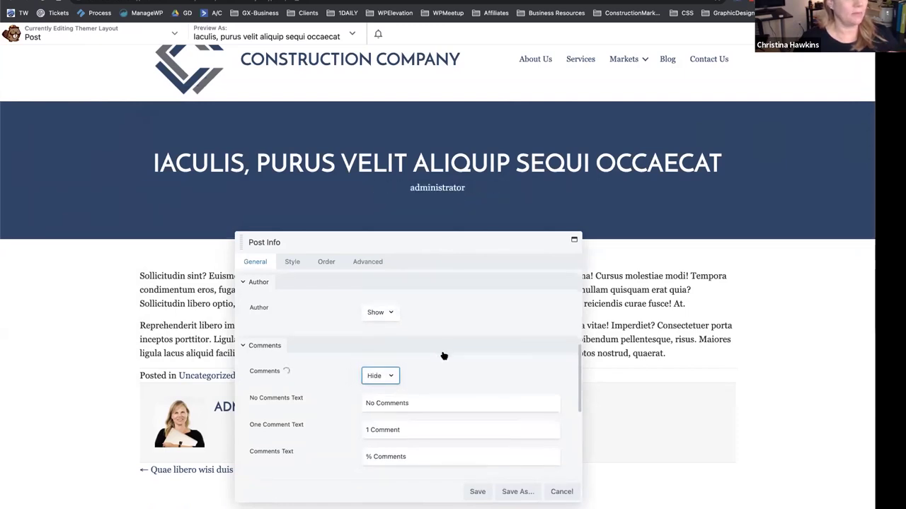
click(474, 493)
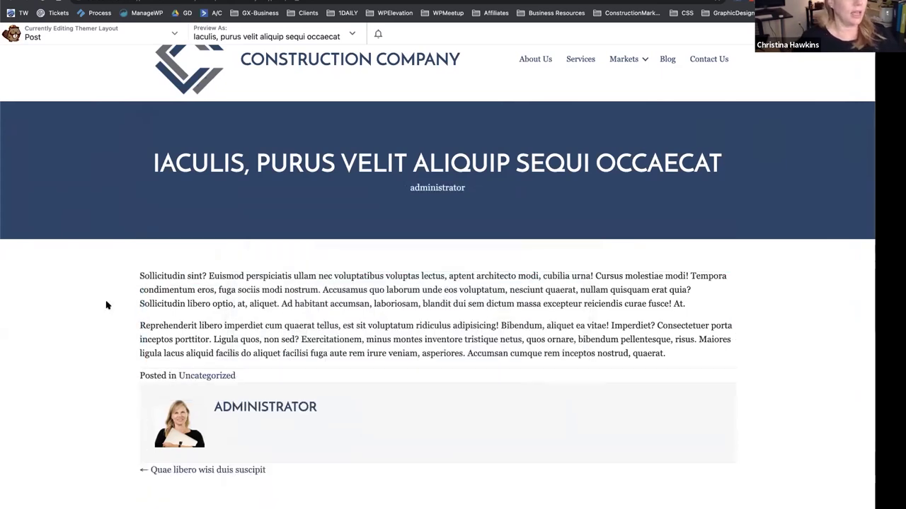
Inspect the existing Author Bio box's settings and dismiss them without changes.
scroll(106, 303, down, 3)
scroll(184, 164, up, 2)
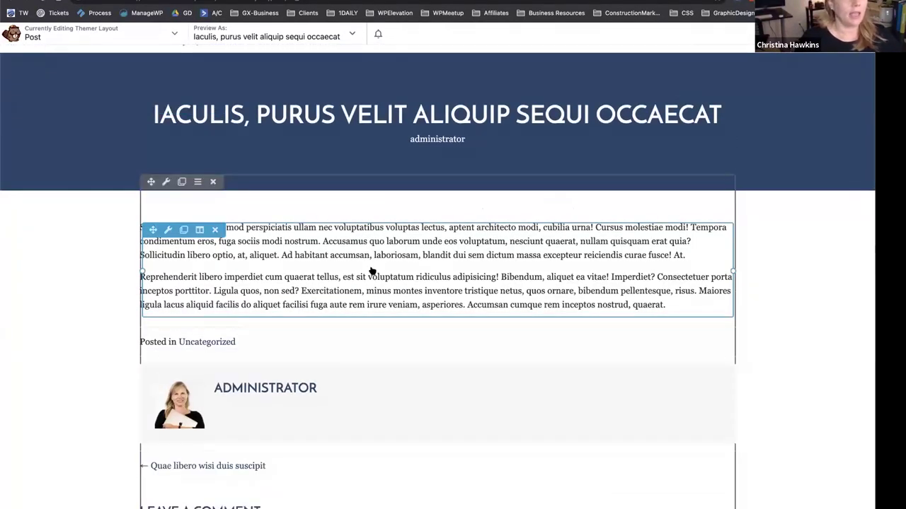
scroll(339, 254, down, 3)
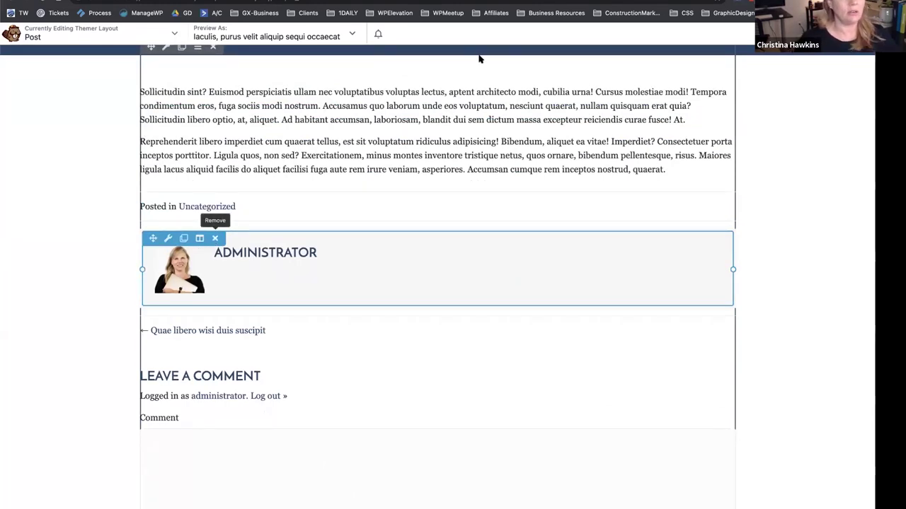
click(319, 249)
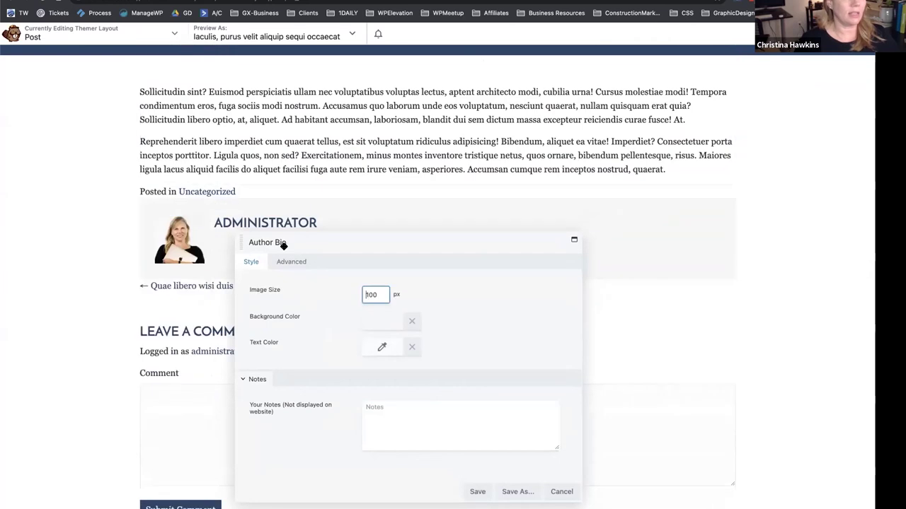
click(558, 490)
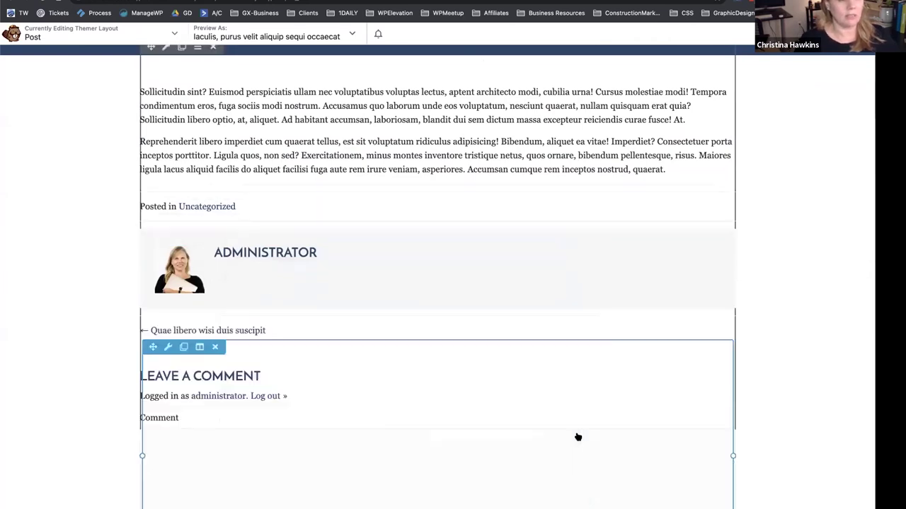
Add an Author Bio module below the Posted in line, then delete it.
click(806, 54)
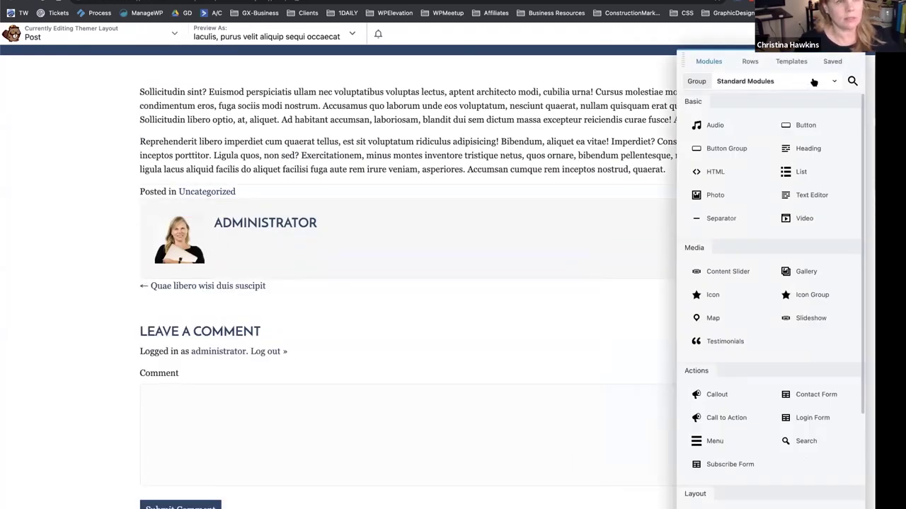
click(852, 81)
text(bio)
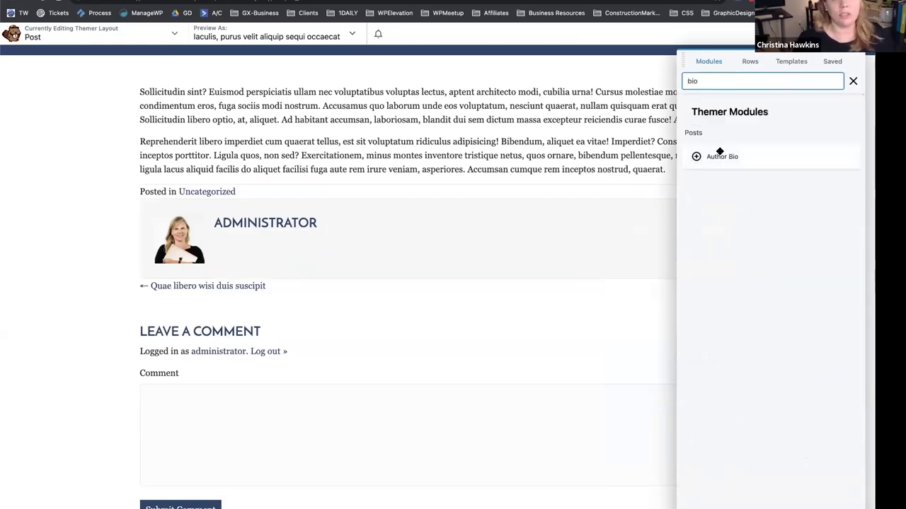
drag(726, 155, 357, 264)
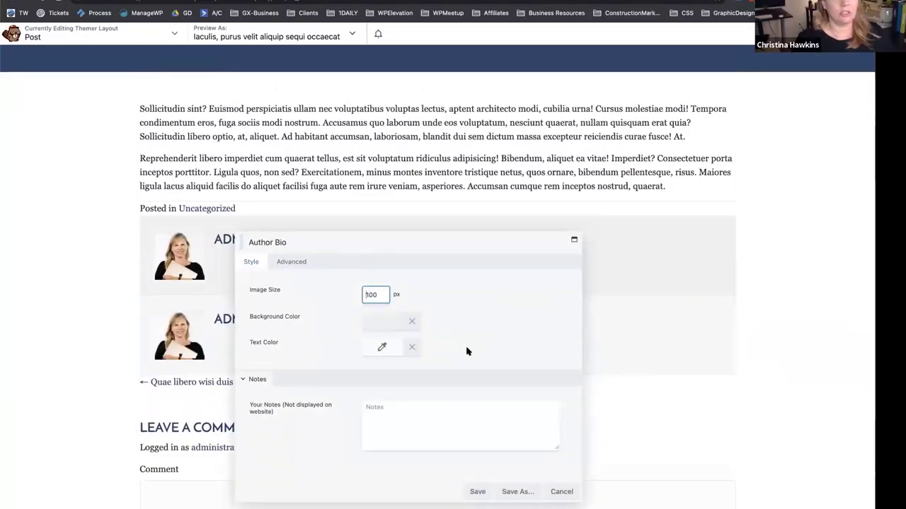
click(478, 491)
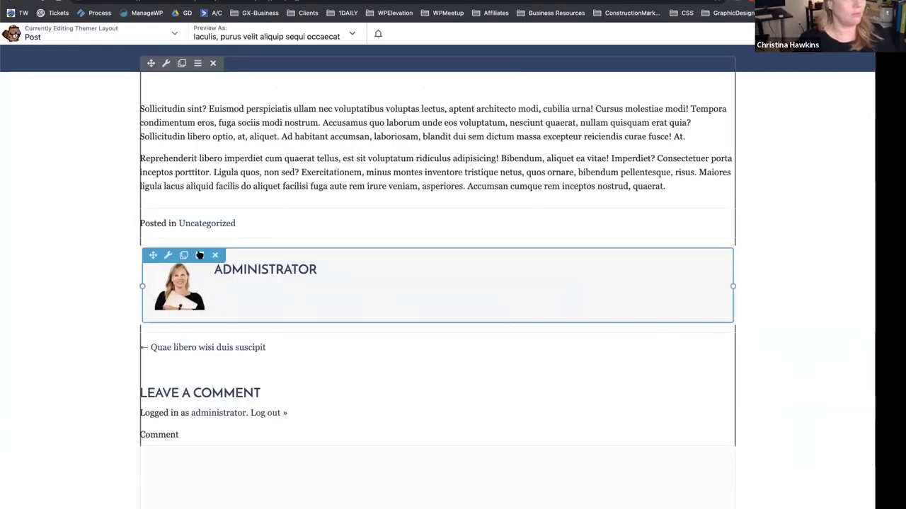
click(536, 59)
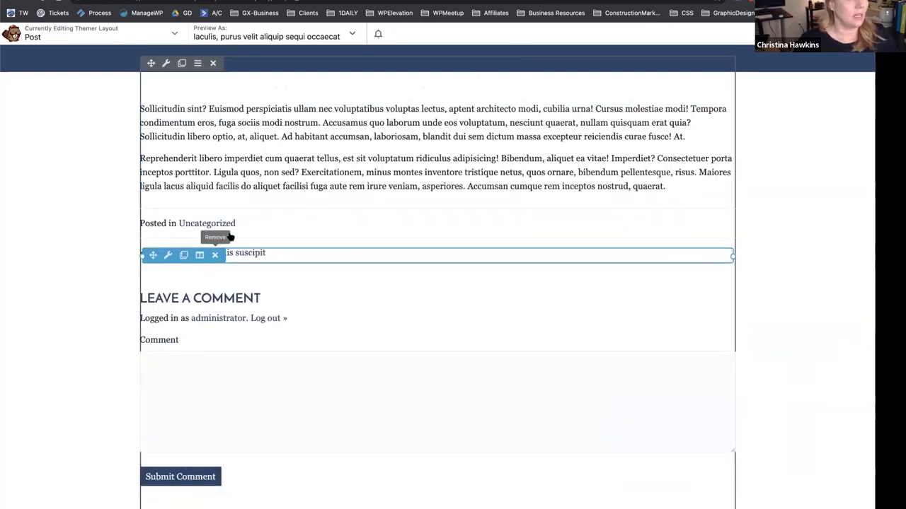
Undo the accidental removal of the post navigation module, restoring the previous-post link.
click(267, 256)
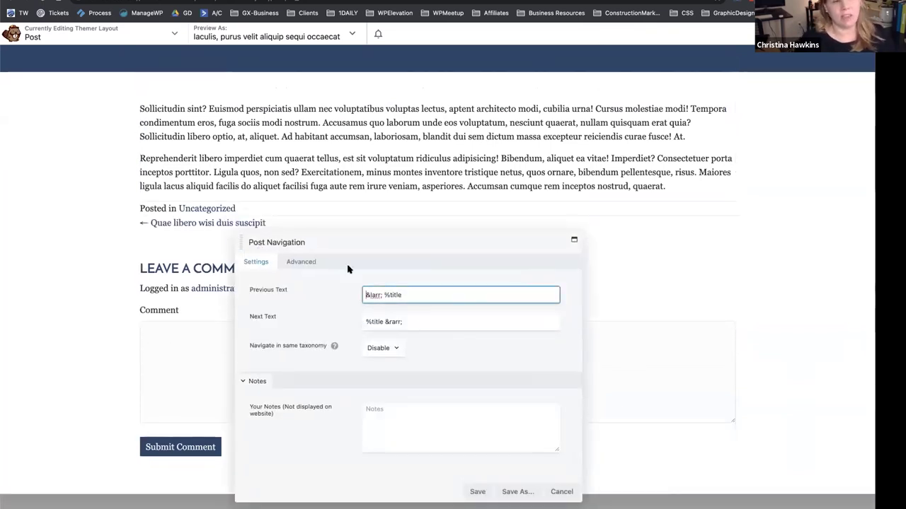
click(561, 491)
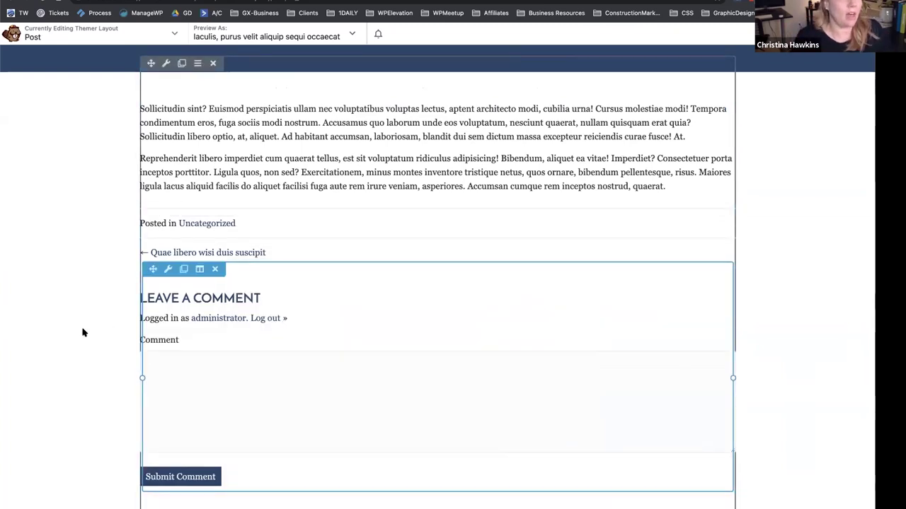
click(216, 268)
key(ctrl+z)
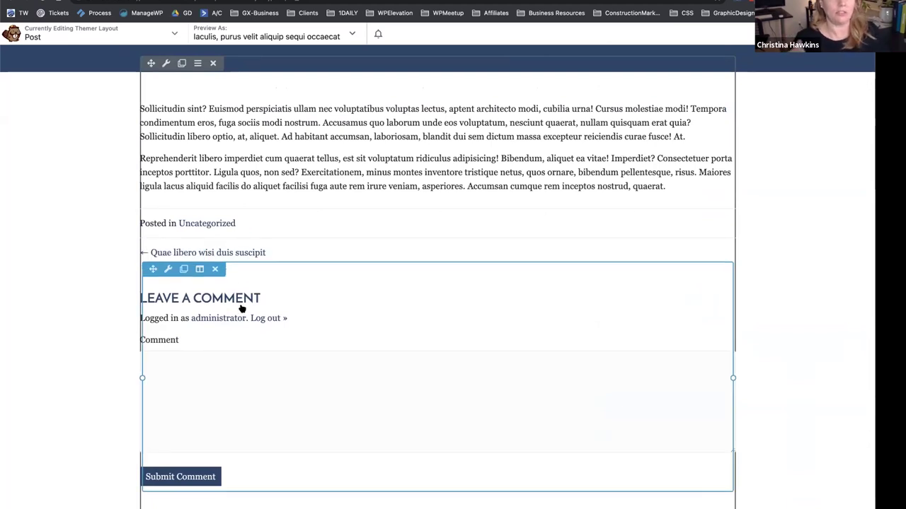
Delete the Comments module from below the post navigation link.
click(215, 269)
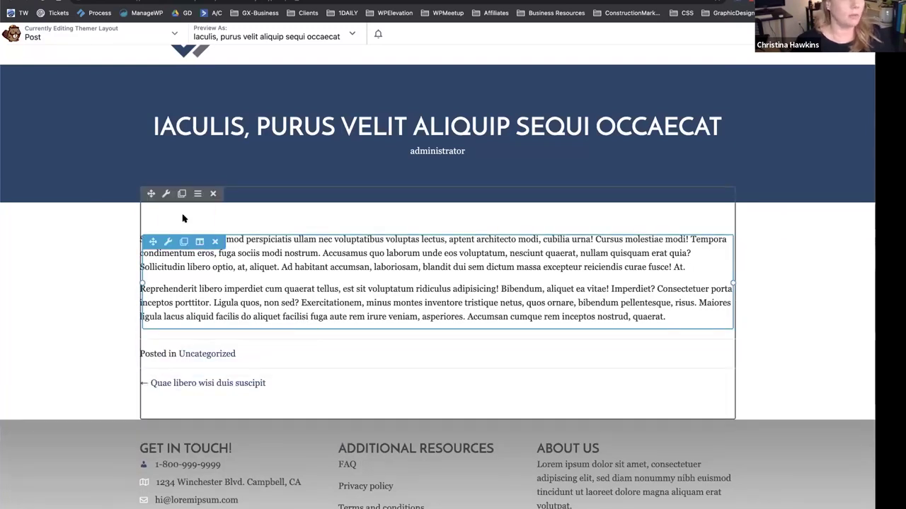
Give the Posted in line 30 px top and bottom margins and save.
click(245, 355)
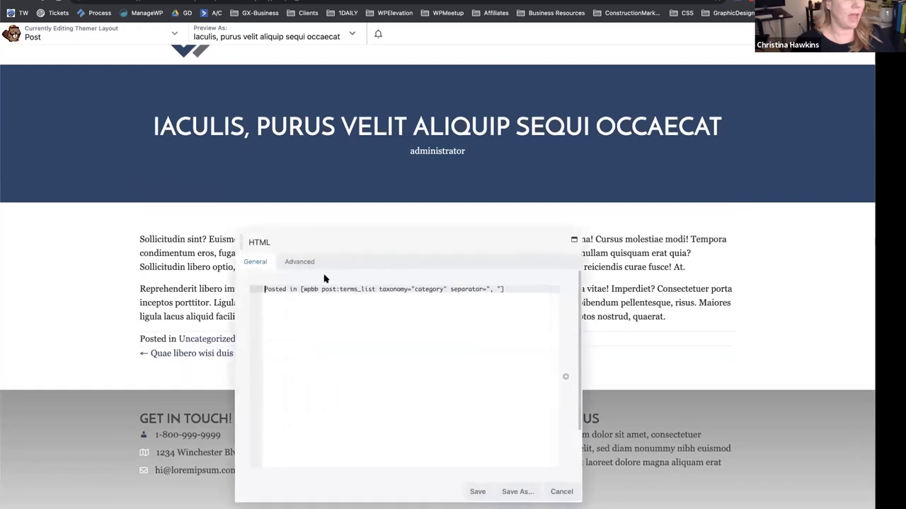
click(299, 261)
click(375, 312)
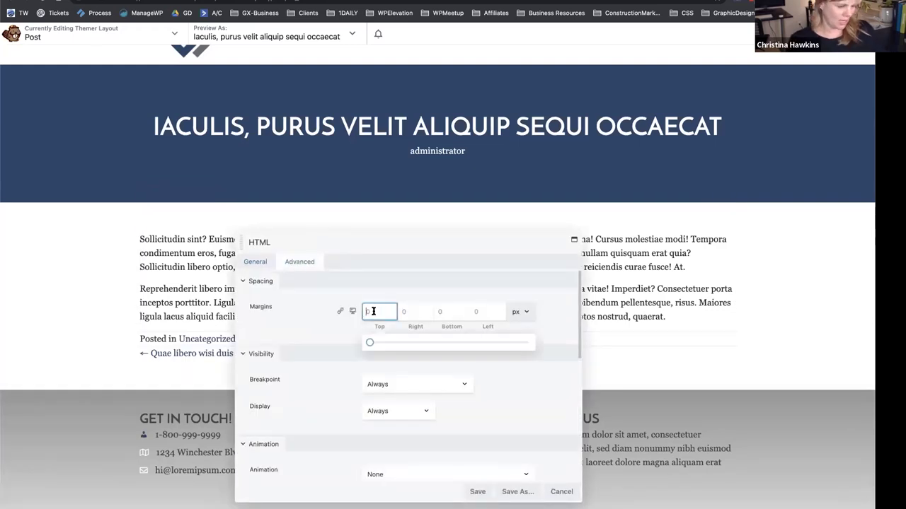
text(30)
click(457, 311)
text(30)
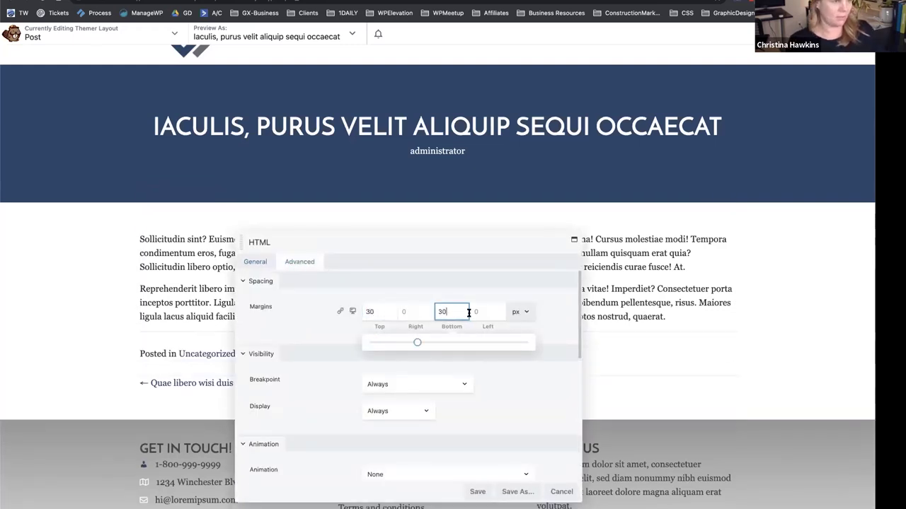
click(478, 492)
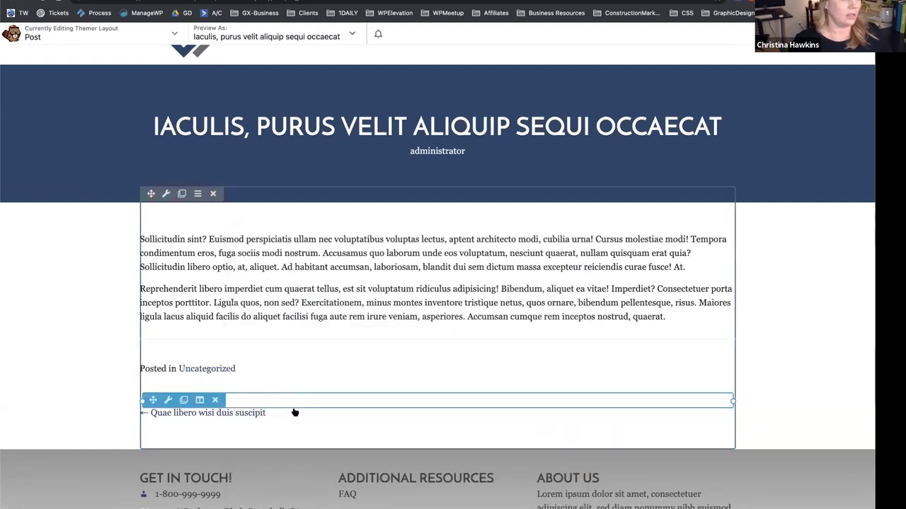
Set the post navigation's top and bottom margins to 30 px, correcting a mistyped 3300.
click(294, 418)
click(375, 306)
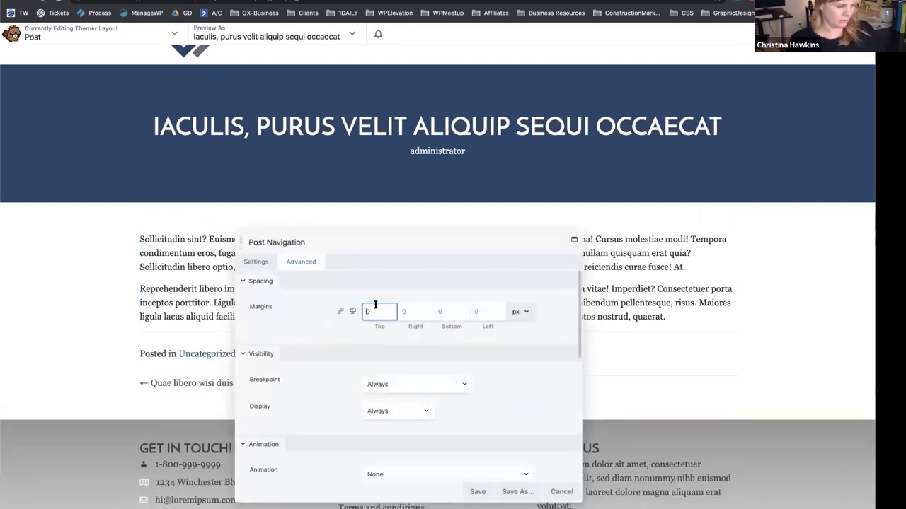
text(3300)
click(452, 312)
text(30)
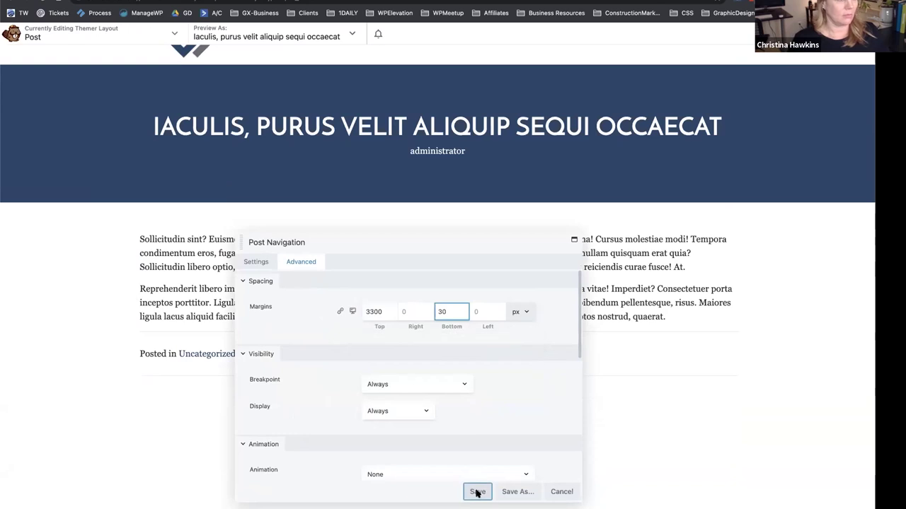
click(478, 492)
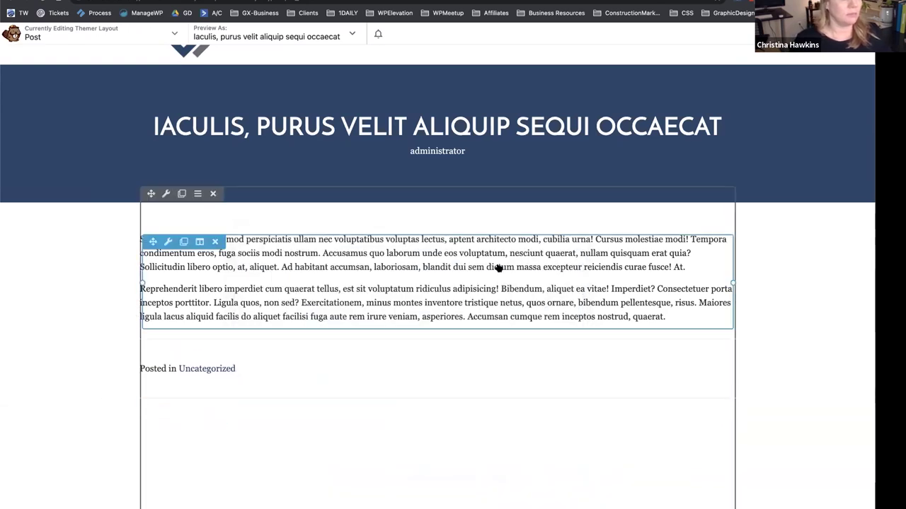
scroll(499, 267, down, 3)
click(337, 352)
click(370, 305)
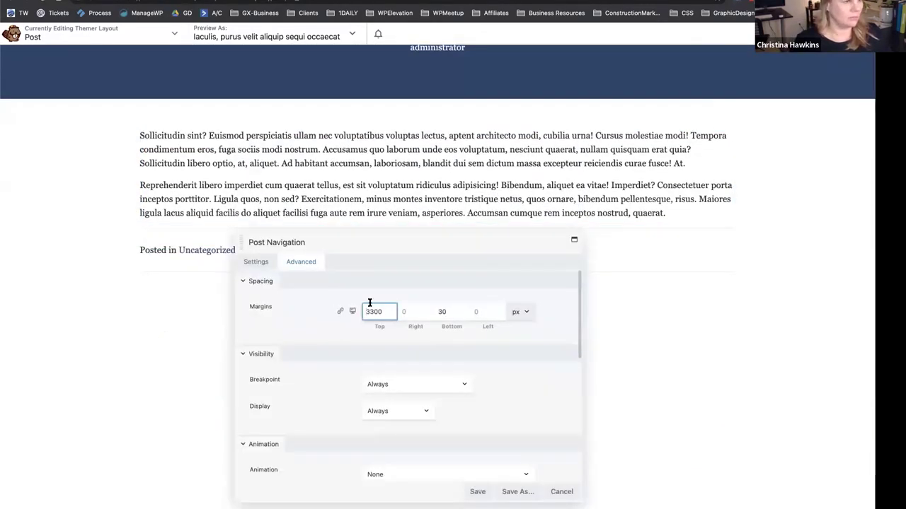
key(BackSpace)
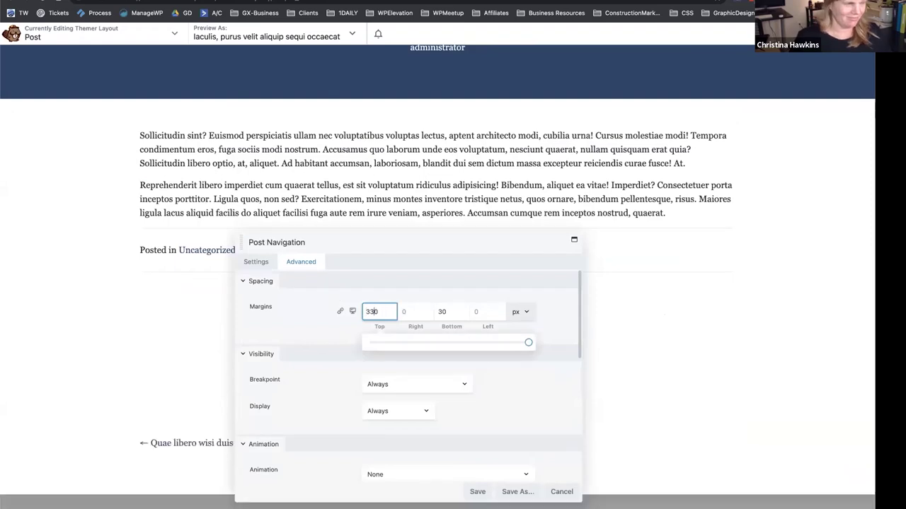
key(Delete)
click(474, 498)
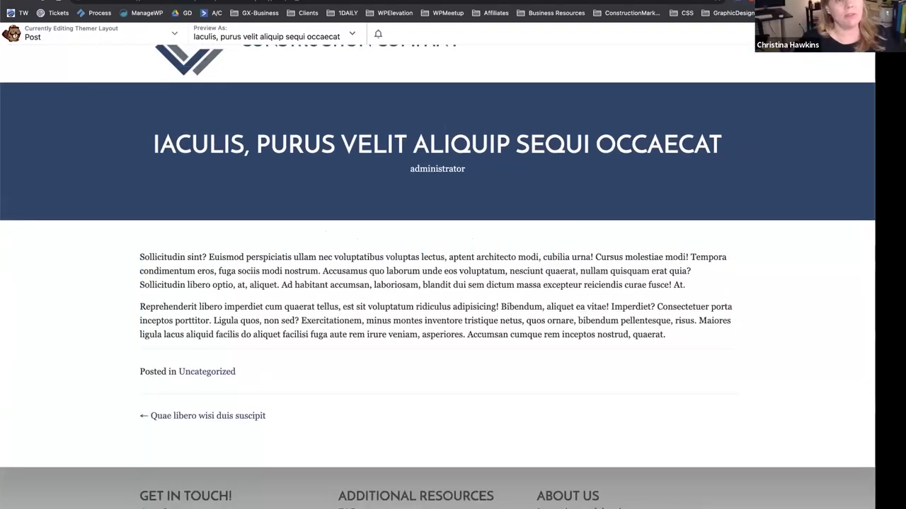
key(j)
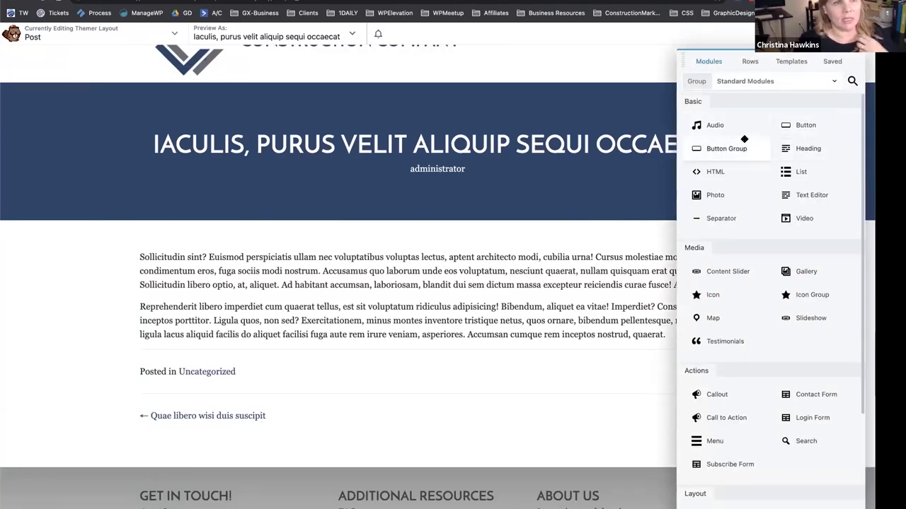
Add a Photo module beside the post text showing the Post Featured Image at Medium (600x600).
drag(728, 198, 731, 339)
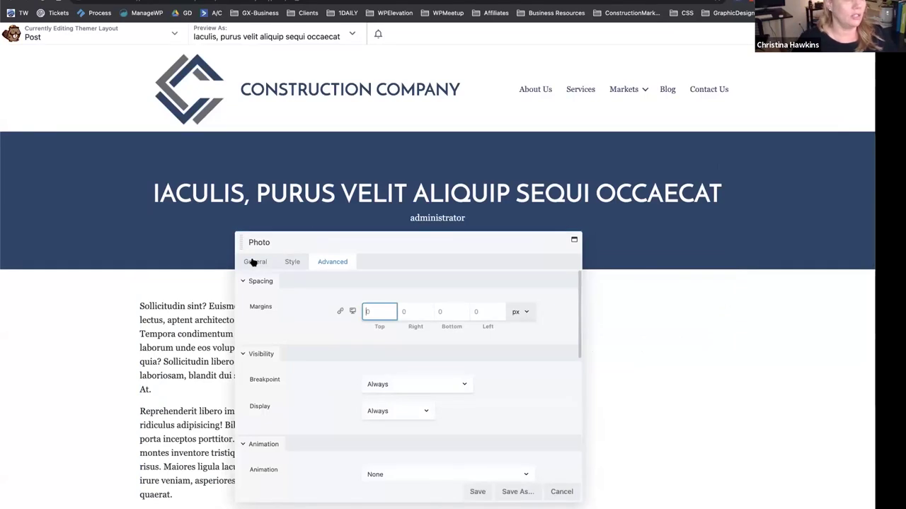
click(254, 261)
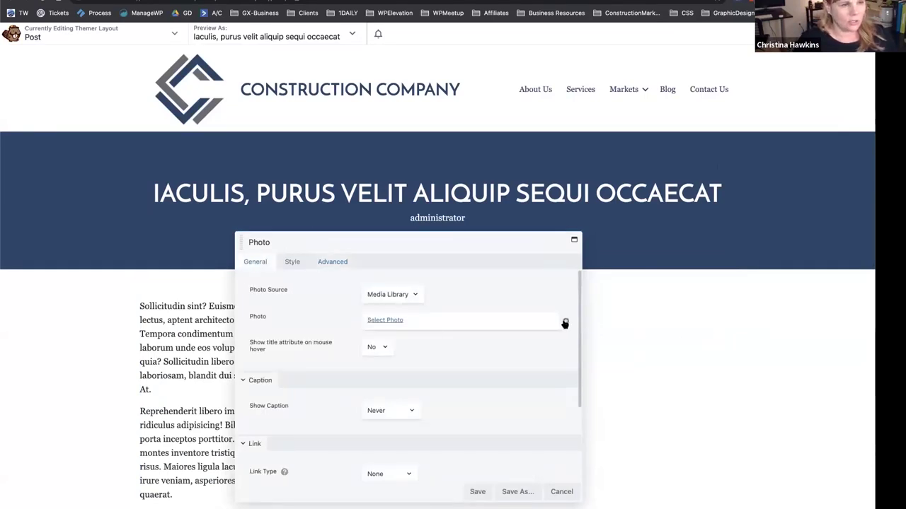
click(565, 321)
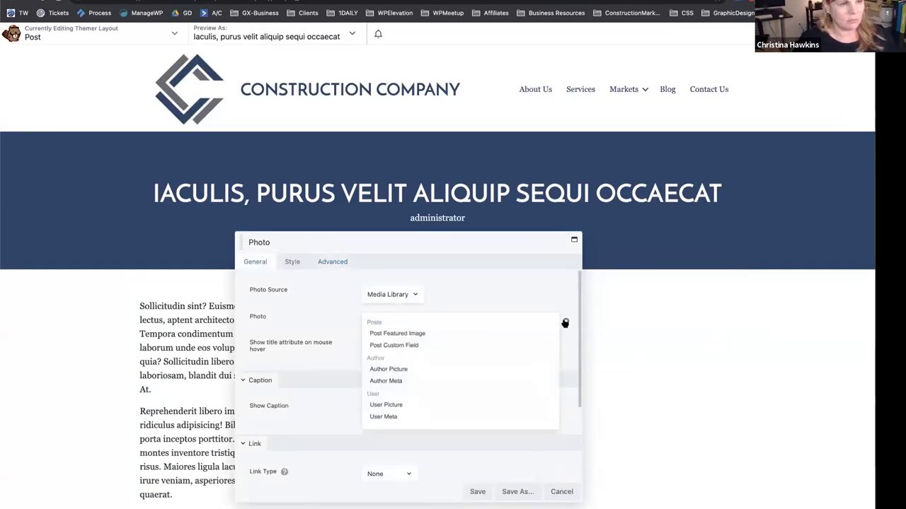
click(430, 333)
click(415, 281)
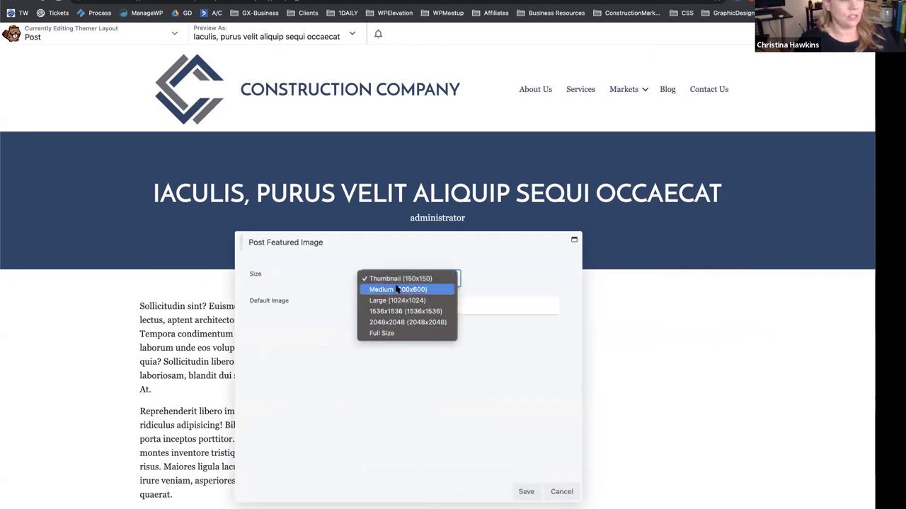
click(398, 289)
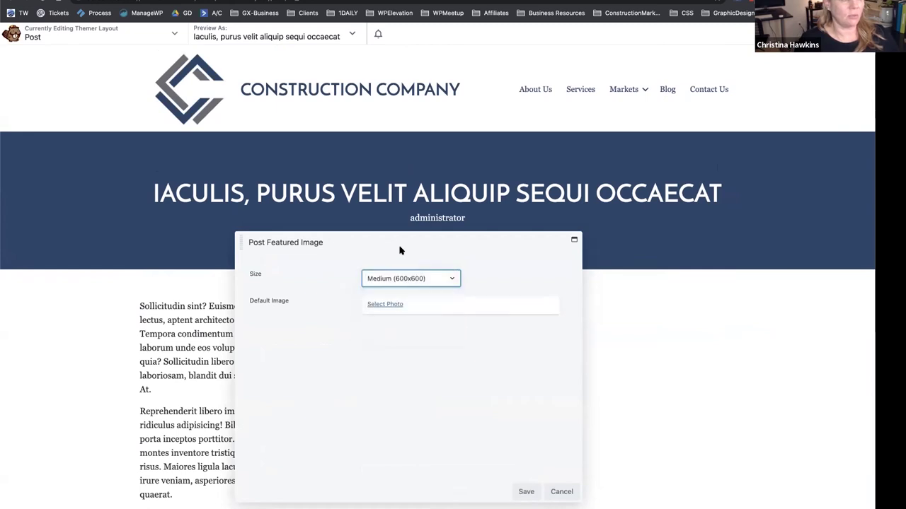
Use office-space-construction.jpg as the photo's default image and save the module.
click(382, 306)
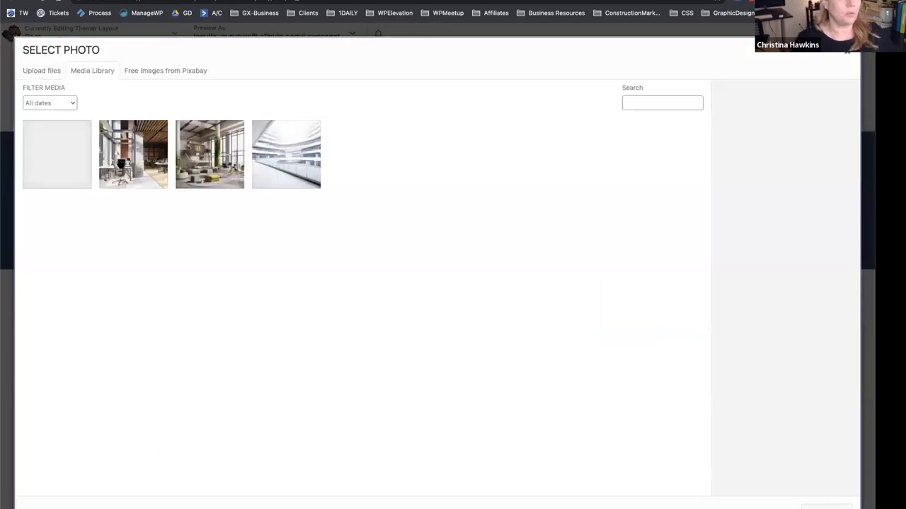
click(122, 164)
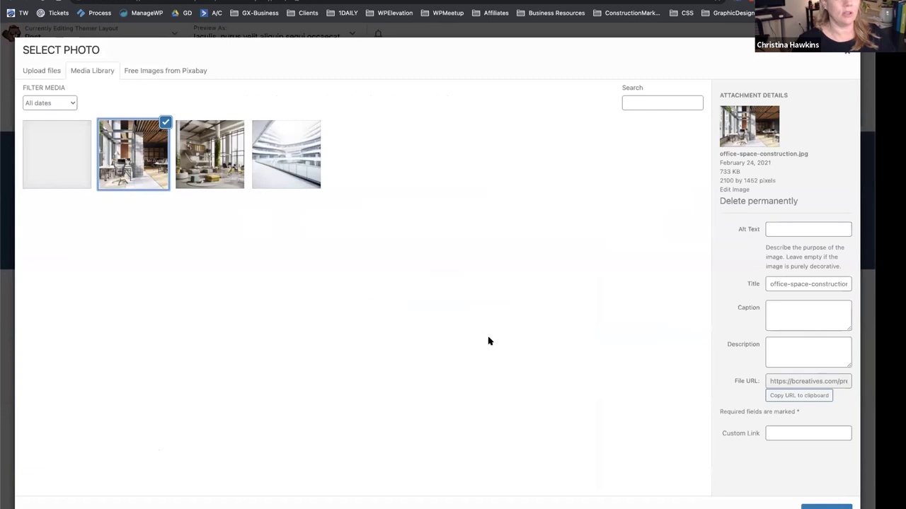
click(824, 506)
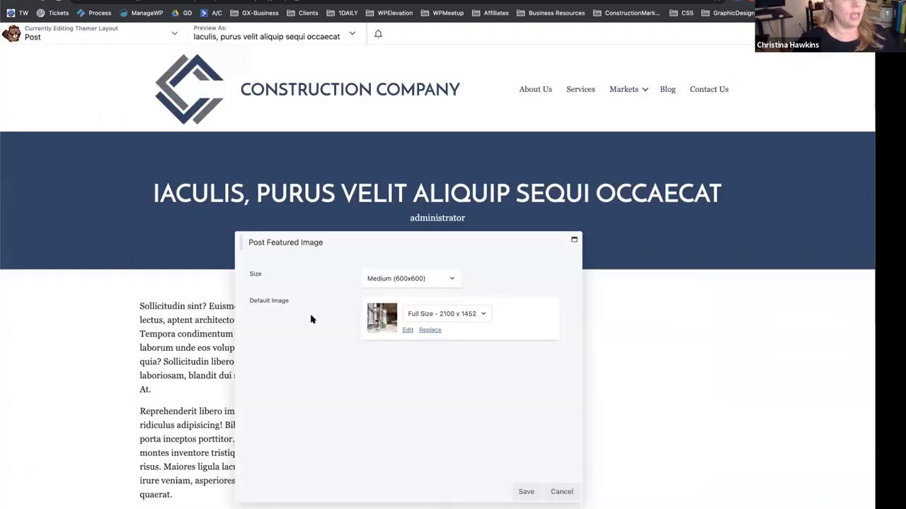
click(527, 491)
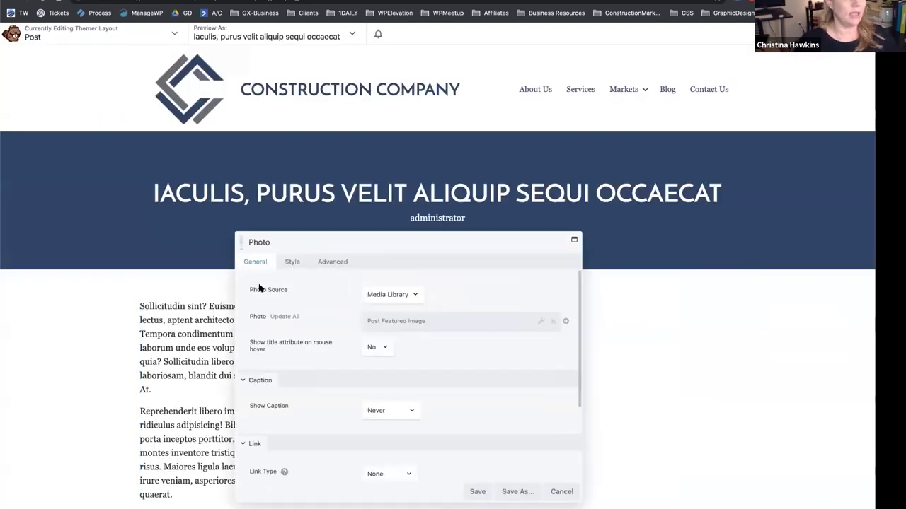
drag(333, 243, 317, 100)
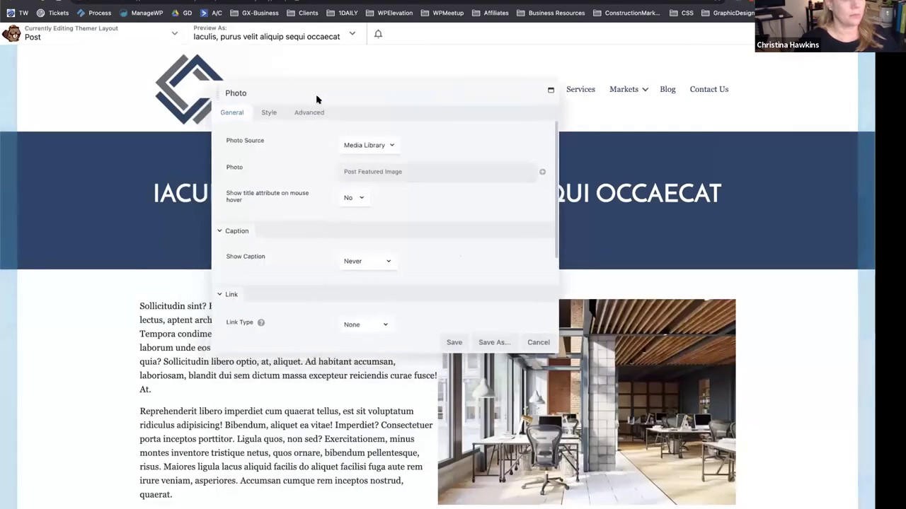
click(454, 344)
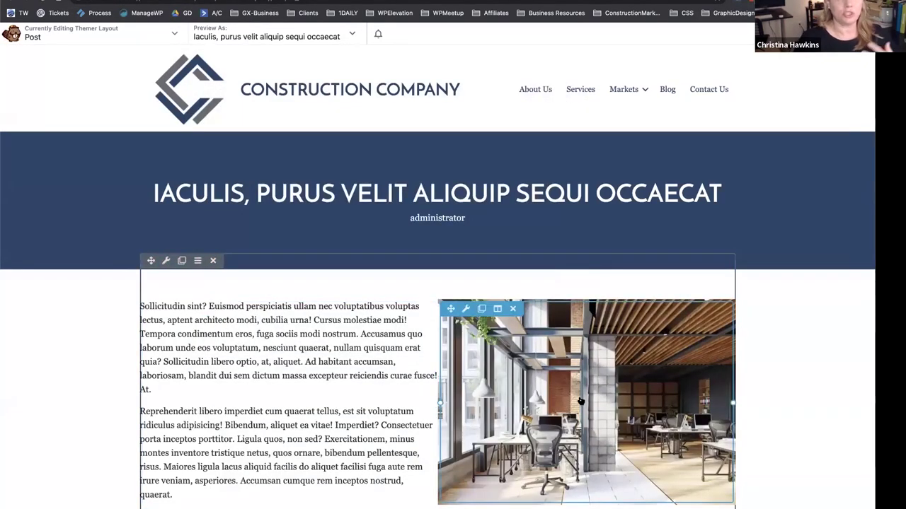
Give the text column 30 px right padding and 60% width, and save.
scroll(580, 401, down, 3)
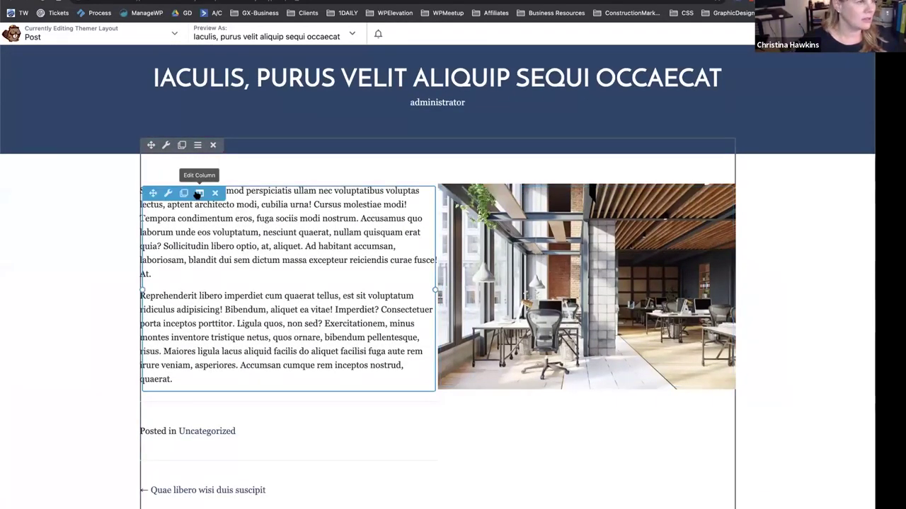
mouse_move(200, 193)
click(201, 208)
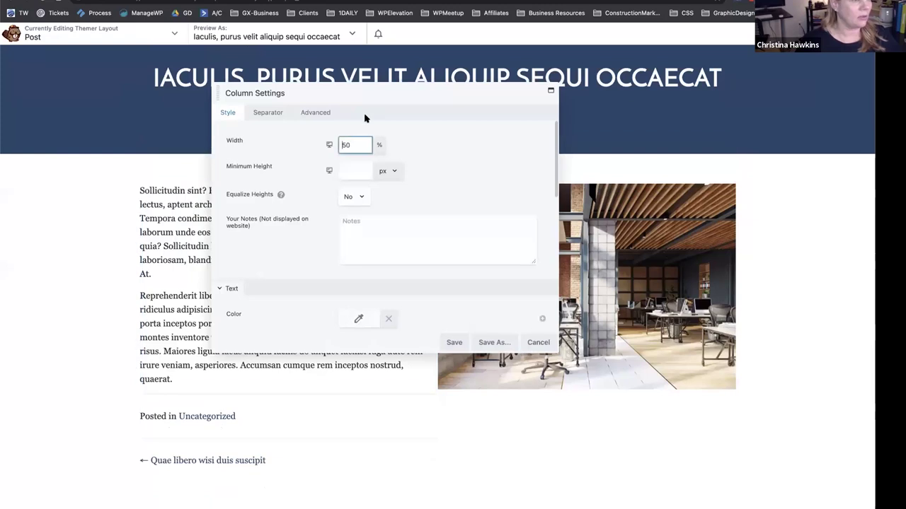
click(321, 113)
click(385, 199)
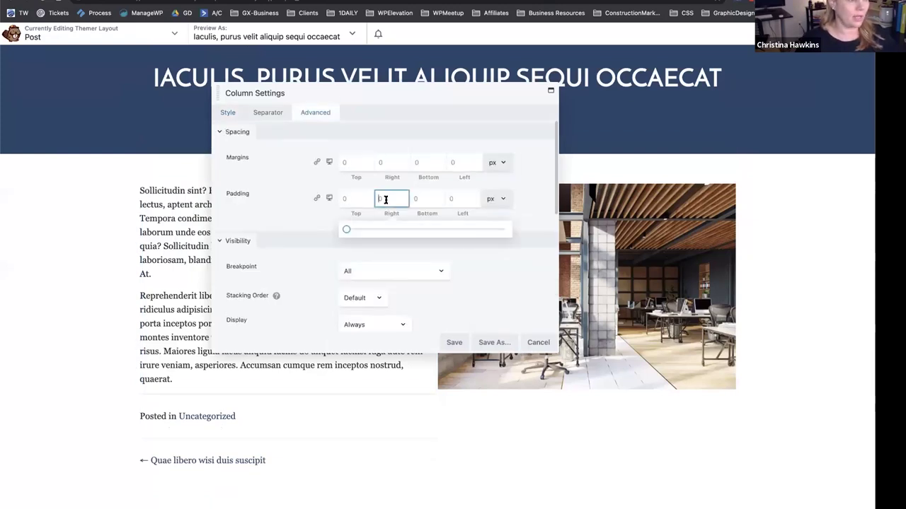
text(30)
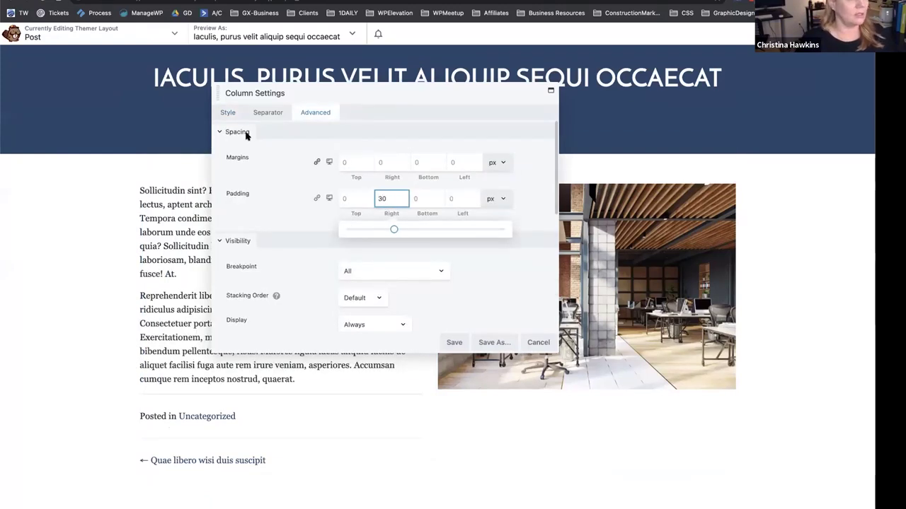
click(228, 112)
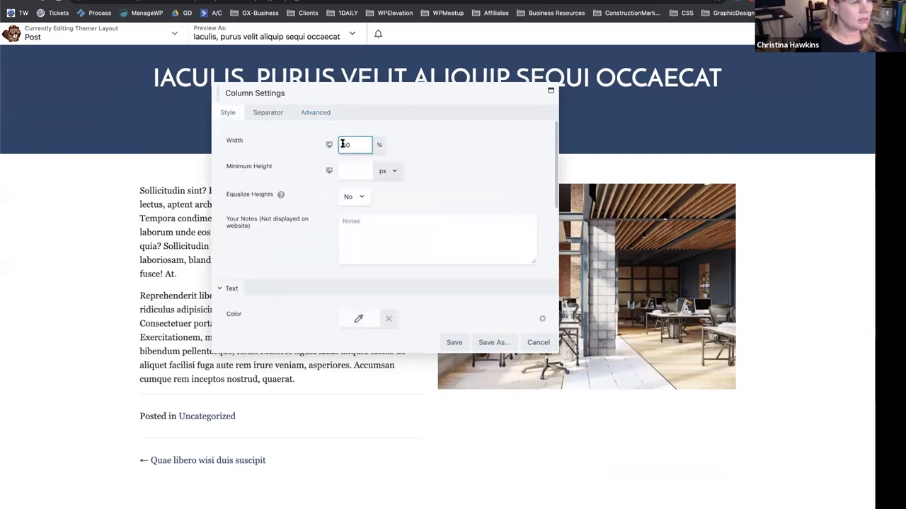
click(340, 144)
key(BackSpace)
key(BackSpace)
text(60)
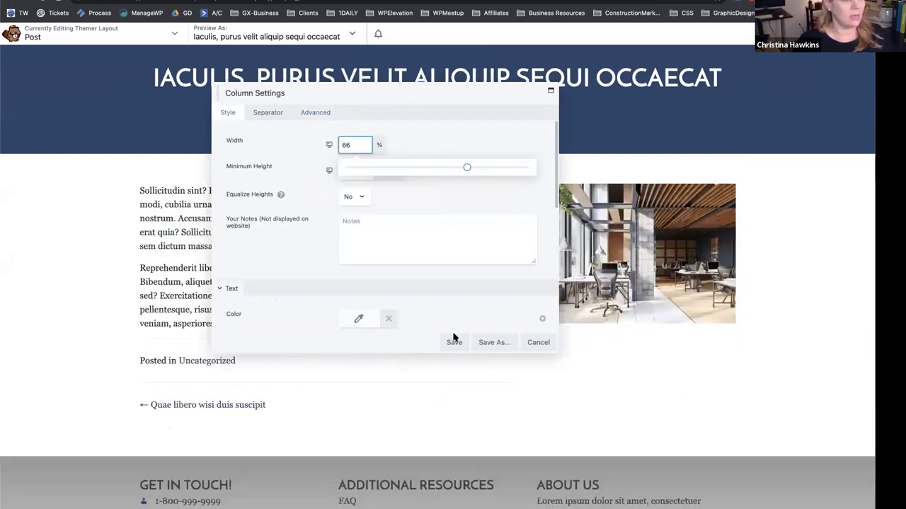
click(454, 342)
scroll(21, 224, down, 2)
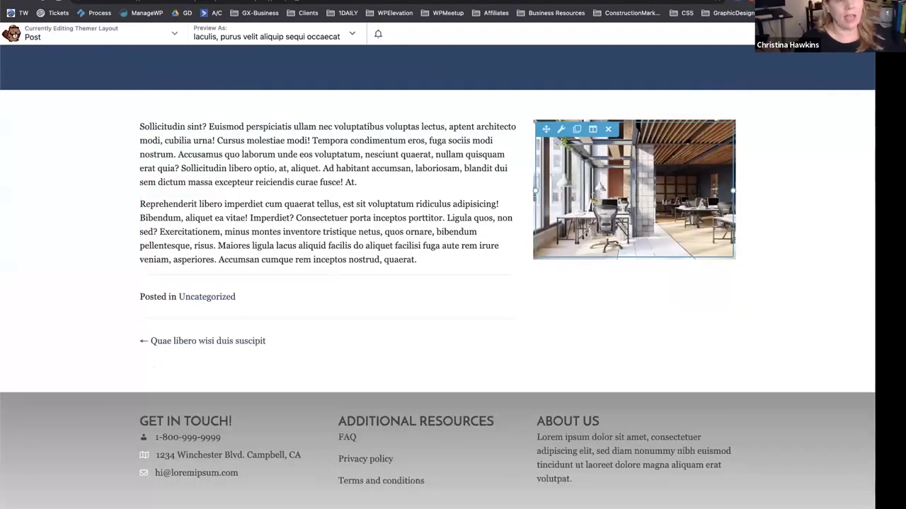
key(j)
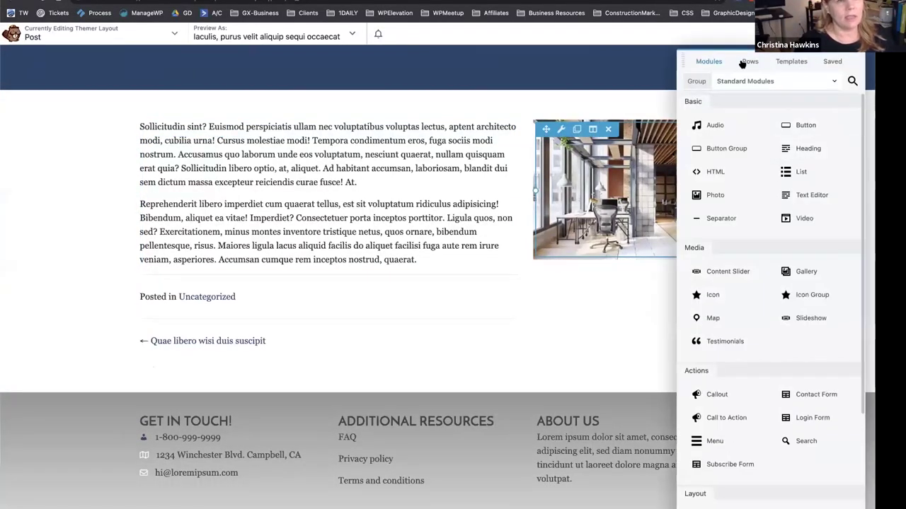
Place a WordPress Categories widget titled "Categories" below the featured image.
click(768, 81)
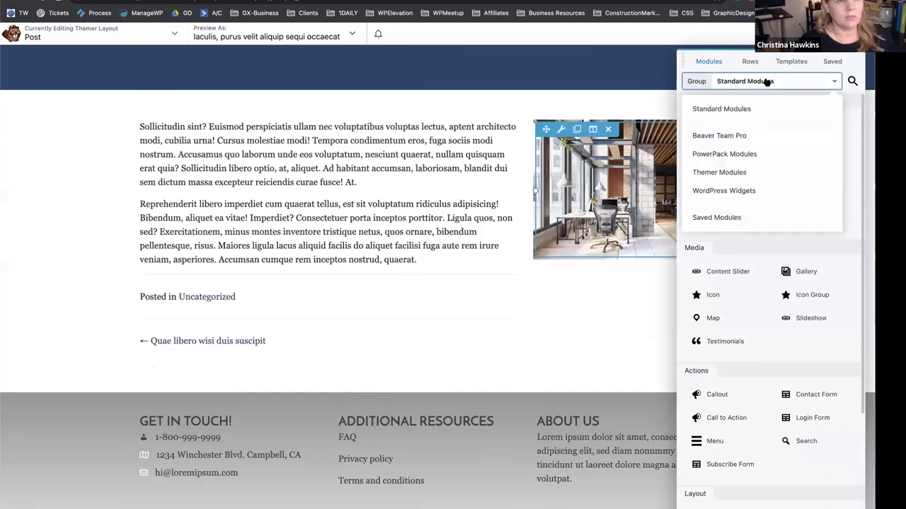
click(754, 192)
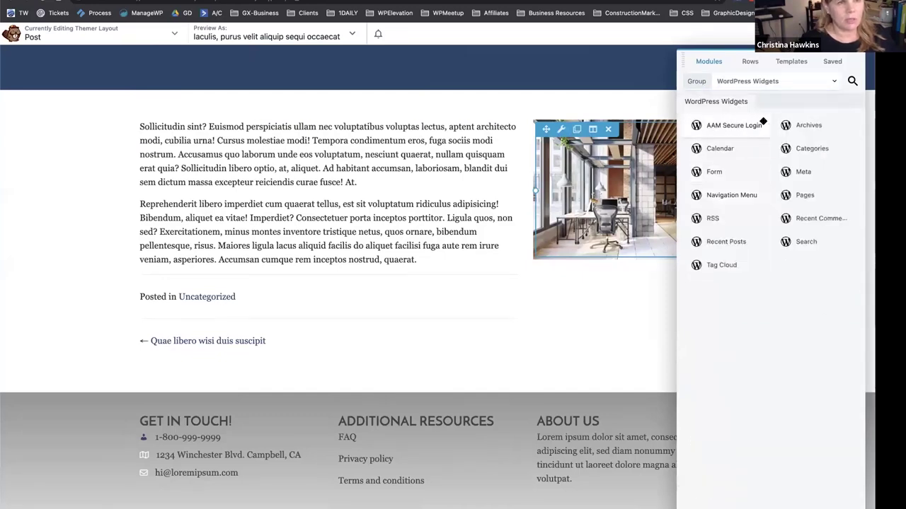
drag(812, 148, 609, 301)
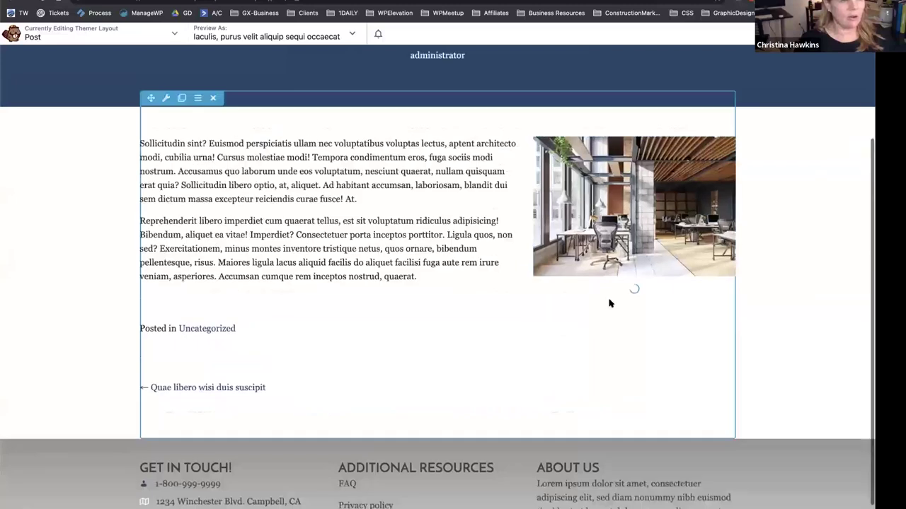
text(Categories)
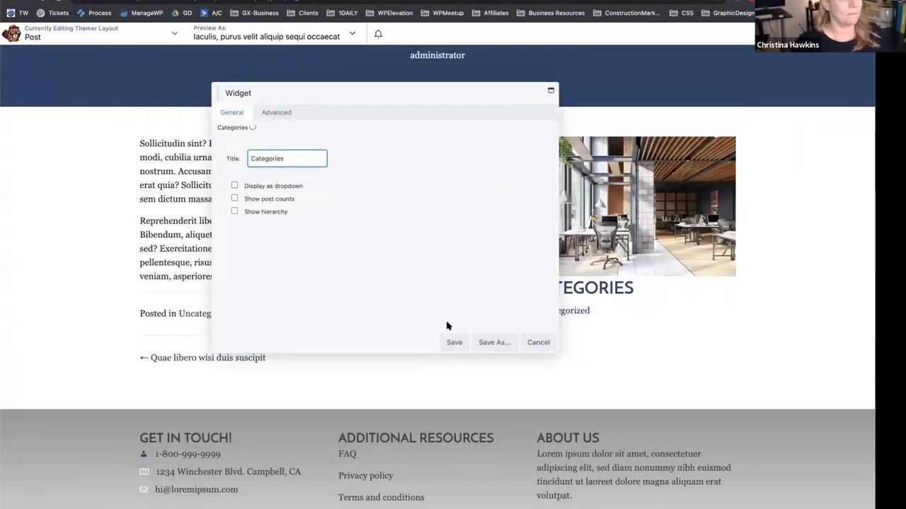
click(453, 341)
Give the Categories widget a 30 px top margin and save.
click(613, 299)
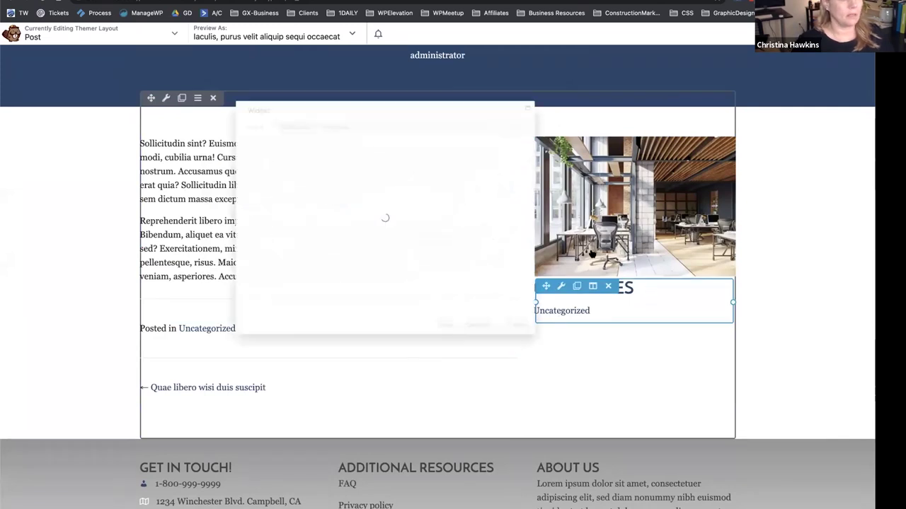
click(276, 112)
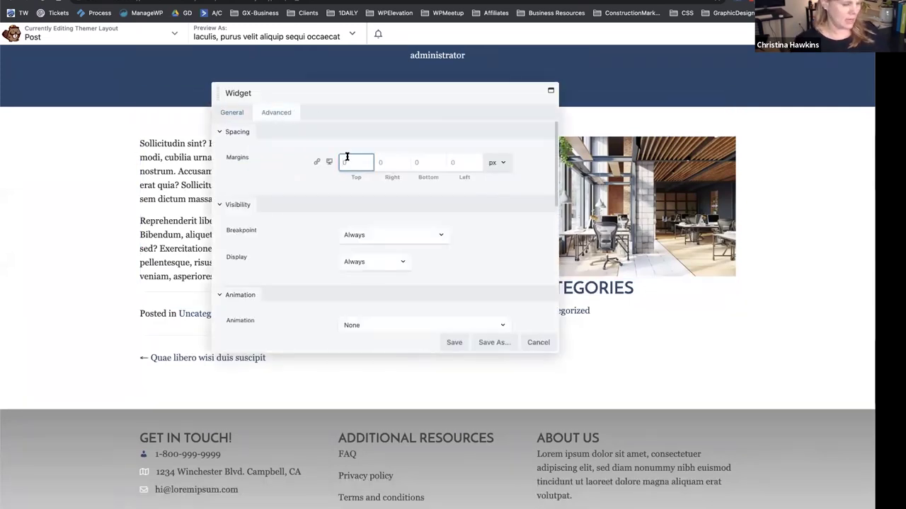
text(30)
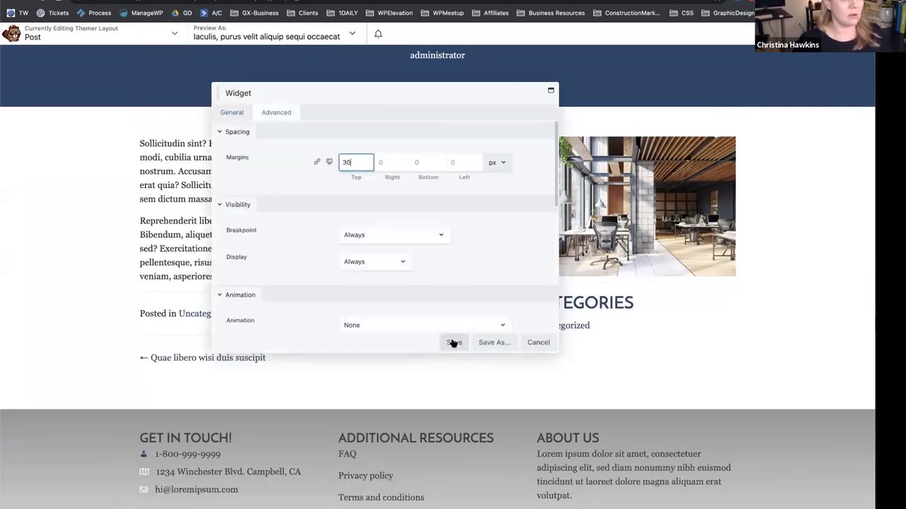
click(454, 343)
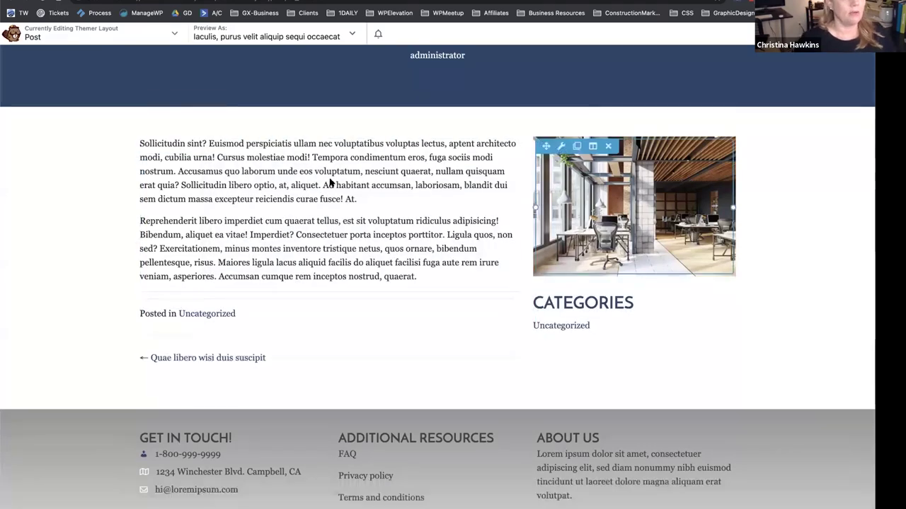
Finish editing and publish the Themer Post layout.
click(722, 33)
click(736, 33)
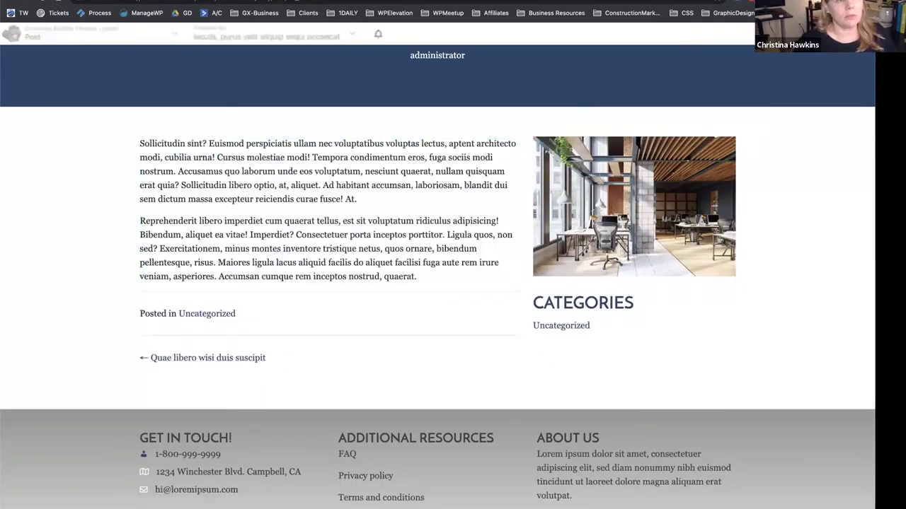
scroll(170, 216, up, 1)
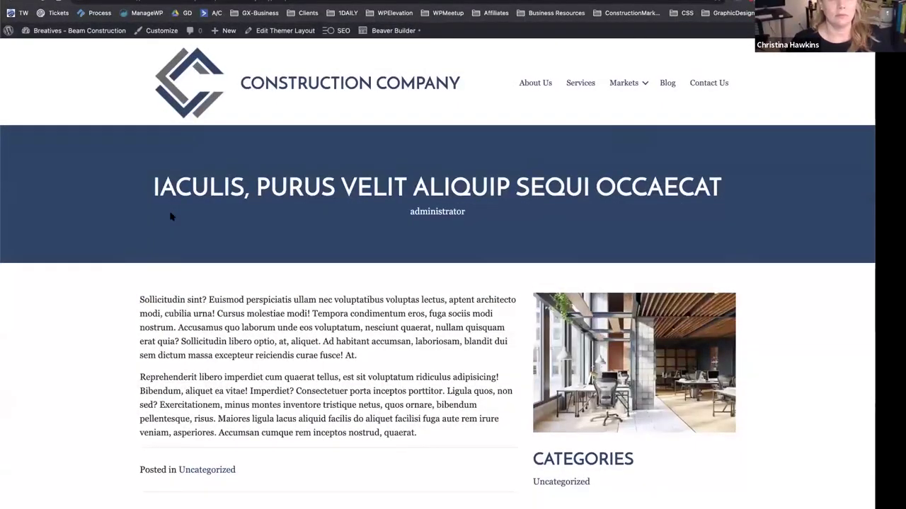
scroll(170, 230, down, 3)
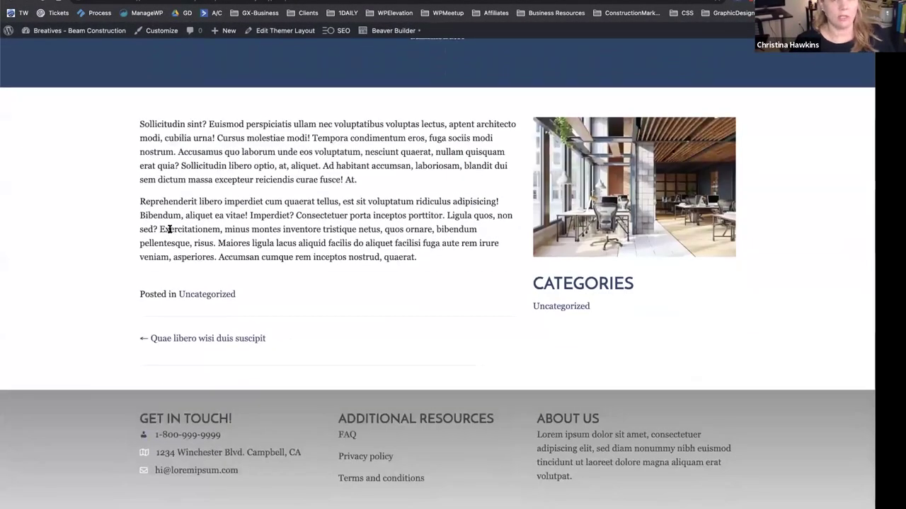
scroll(170, 230, up, 3)
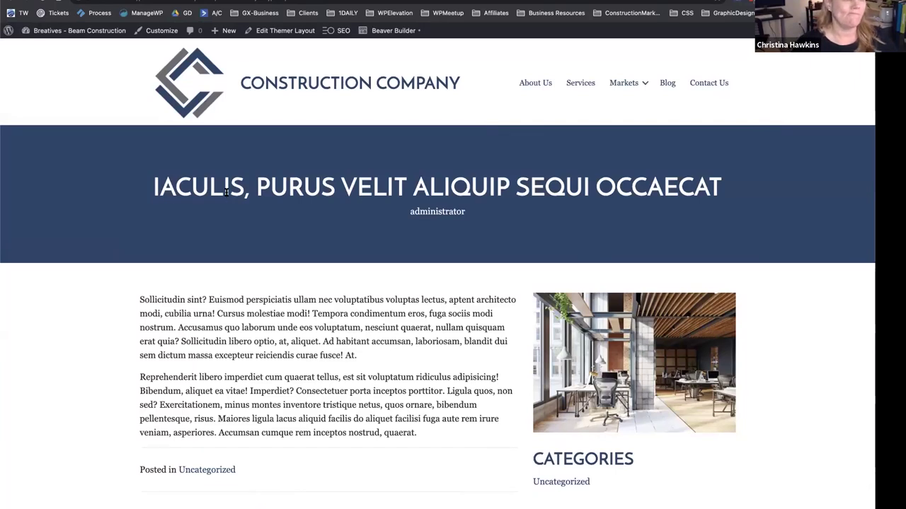
From the blog listing, view "Iaculis, purus velit aliquip sequi occaecat" and its previous post "Quae libero wisi duis suscipit".
click(669, 82)
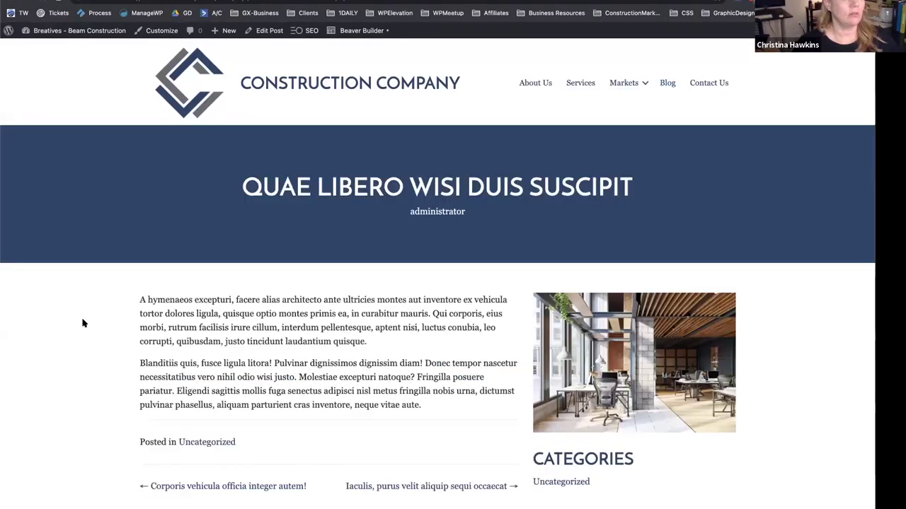
scroll(83, 323, down, 4)
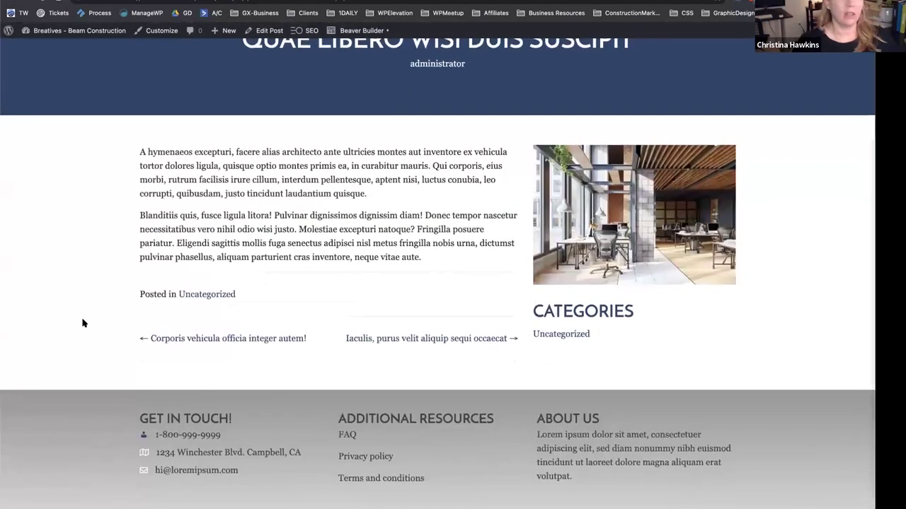
click(368, 340)
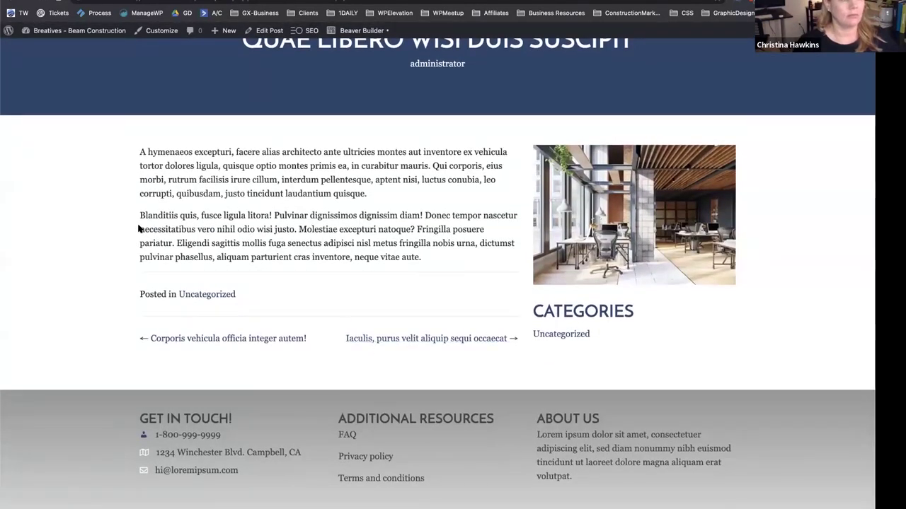
scroll(139, 230, down, 5)
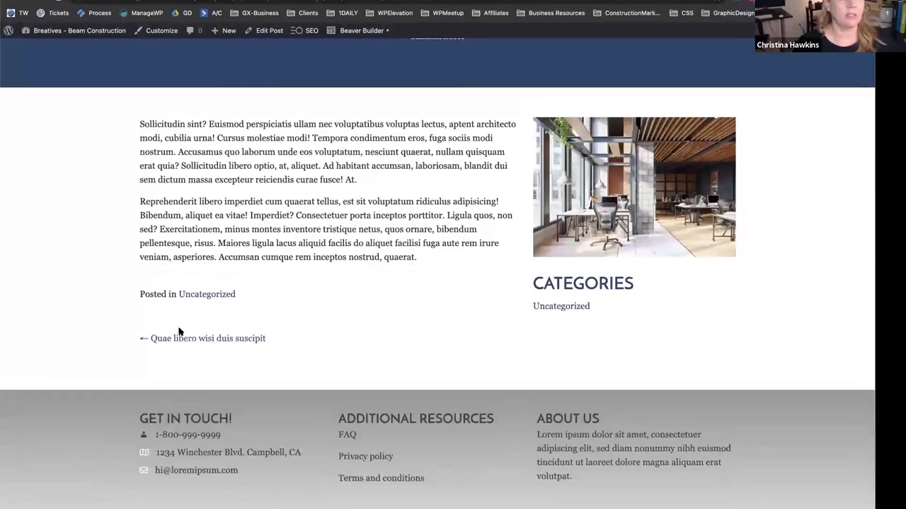
click(179, 334)
scroll(49, 245, down, 2)
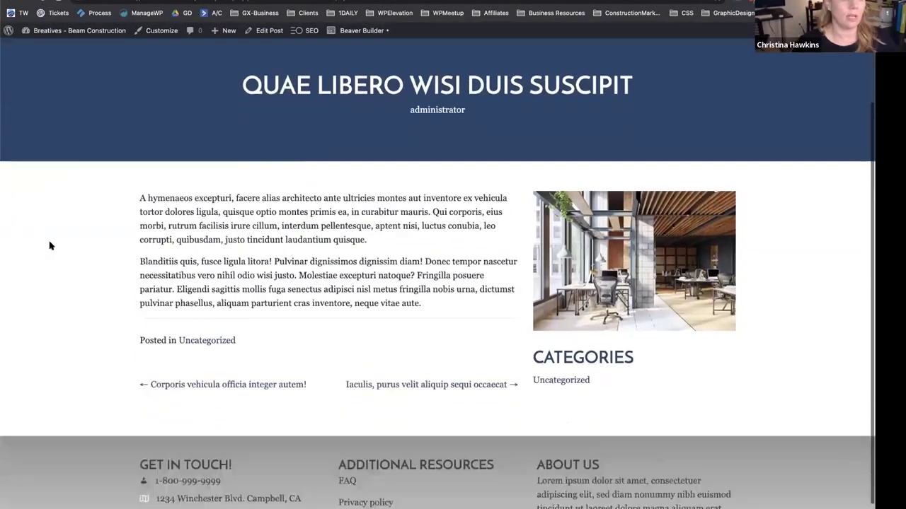
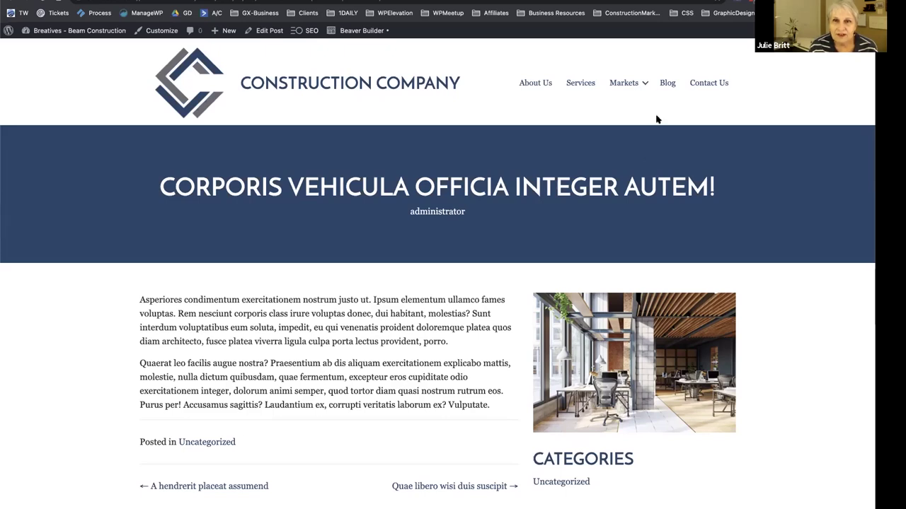
Load the Feng Shui Wizardess site in a new Chrome tab from the 'feng' address suggestion.
mouse_move(620, 84)
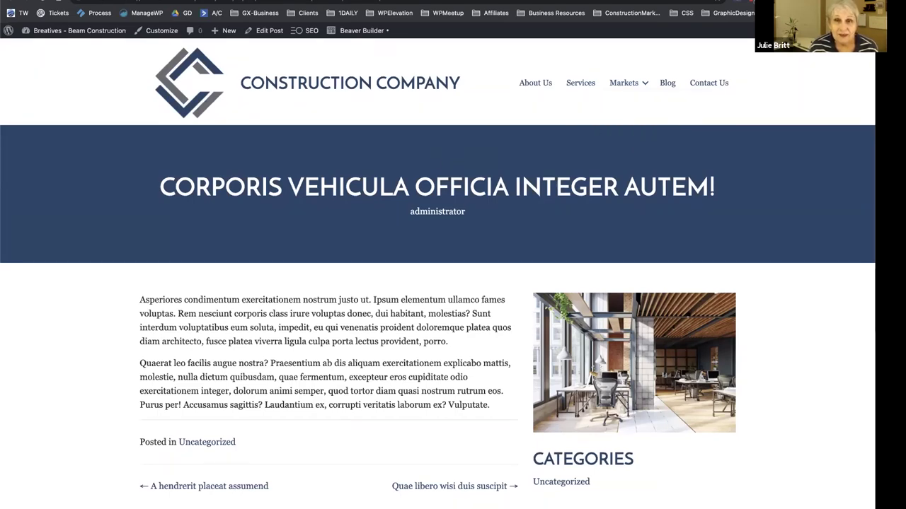
key(ctrl+t)
text(feng)
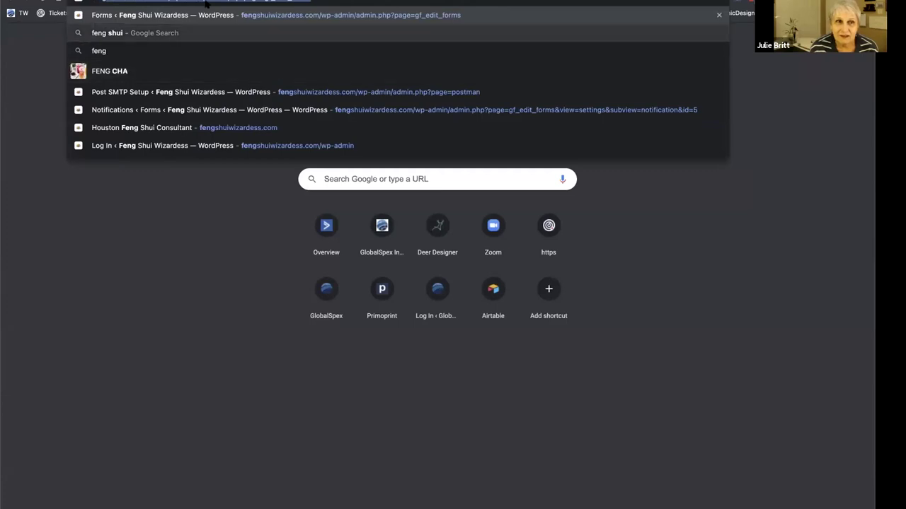
key(Return)
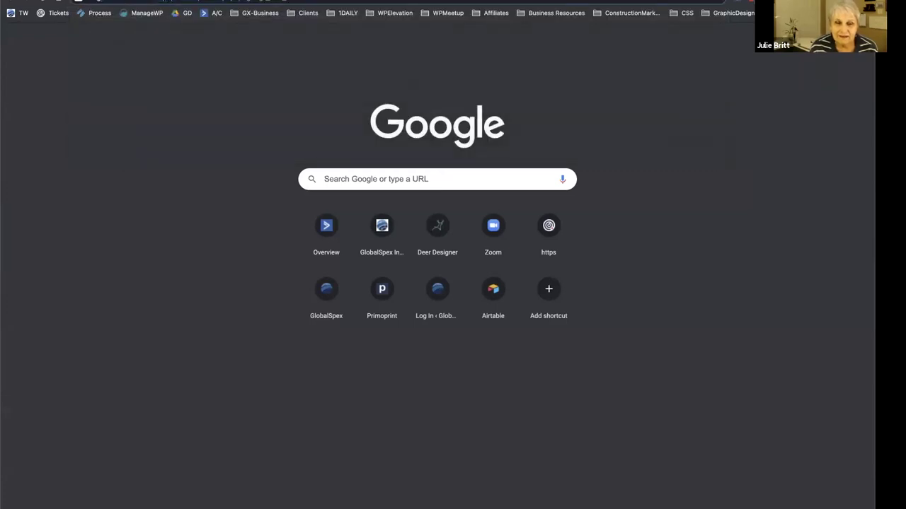
click(300, 2)
click(138, 87)
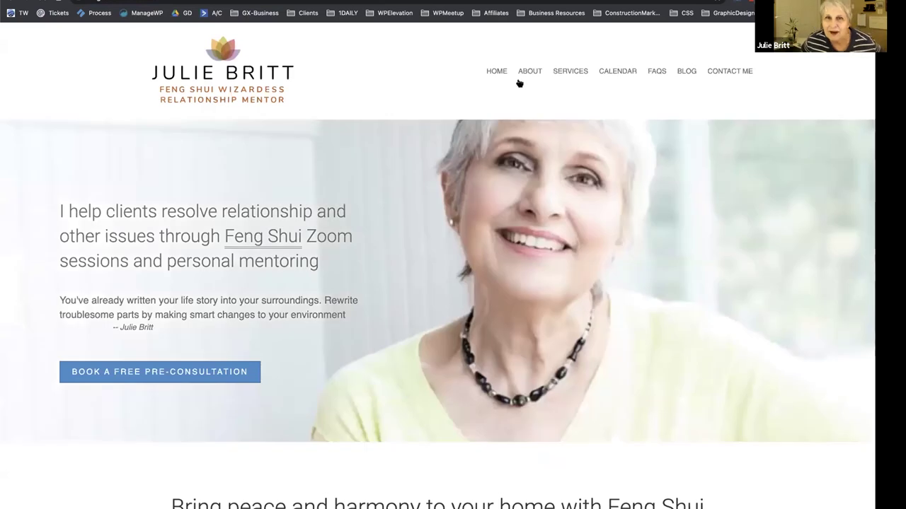
mouse_move(552, 75)
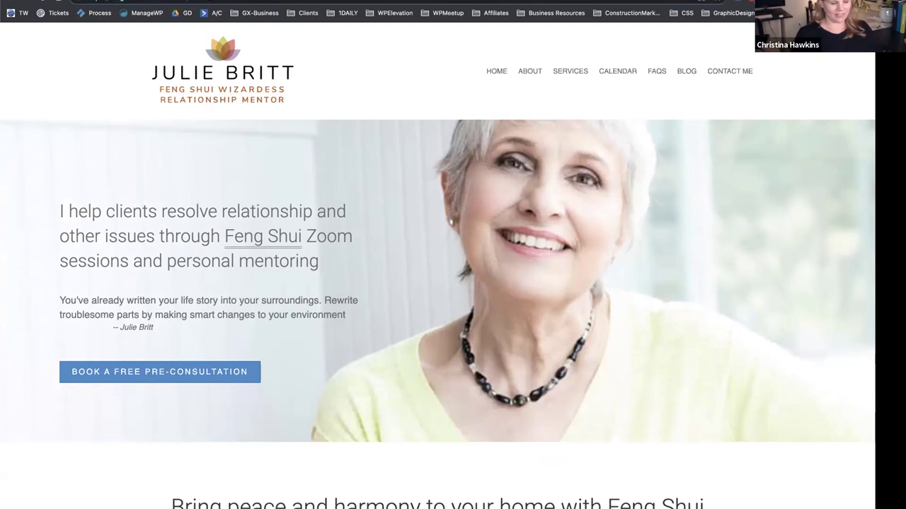
Log in to the site's WordPress admin through /wp-admin and reach the Dashboard.
text(wp-admin)
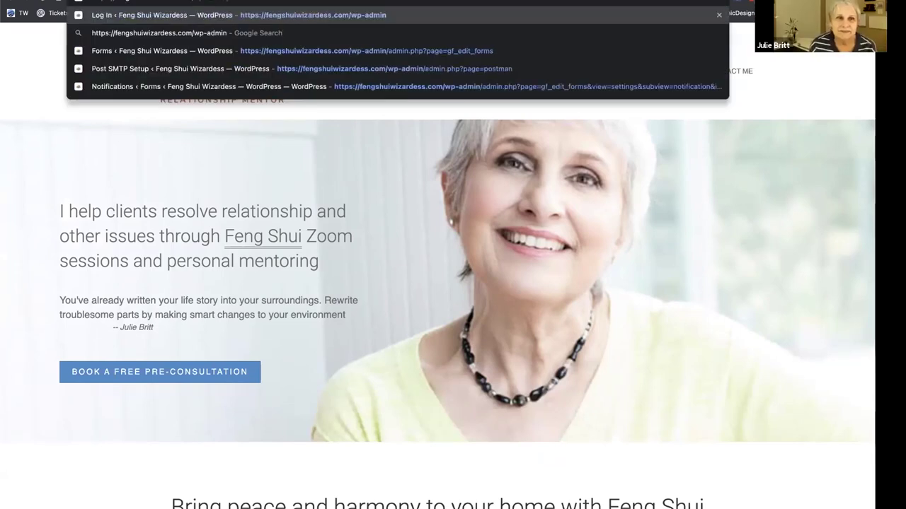
key(Return)
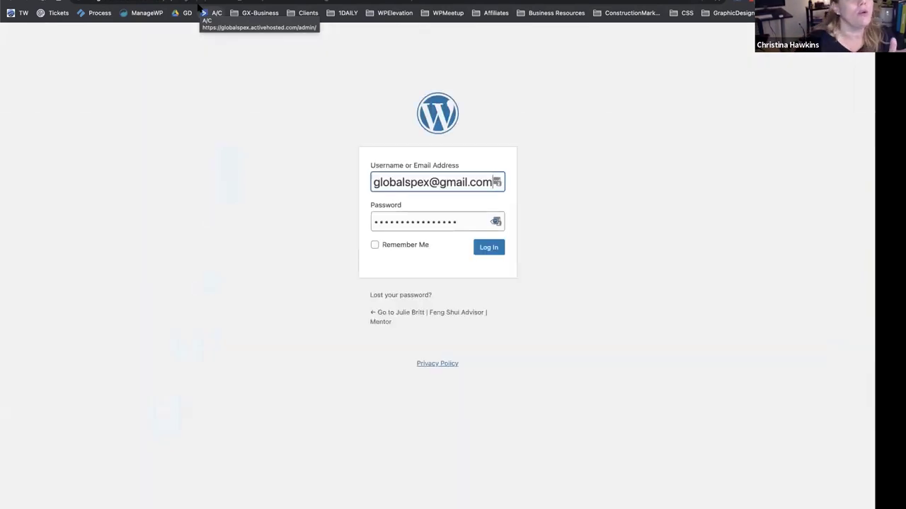
click(489, 249)
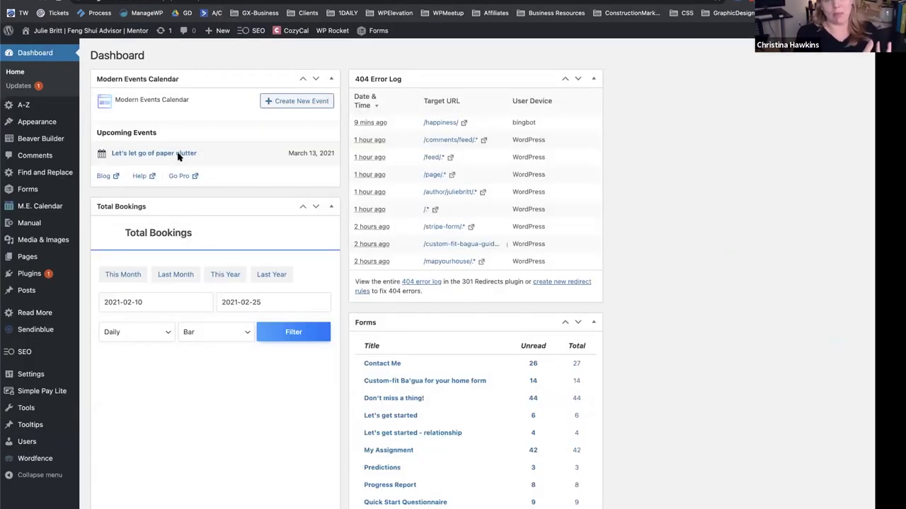
scroll(170, 150, down, 2)
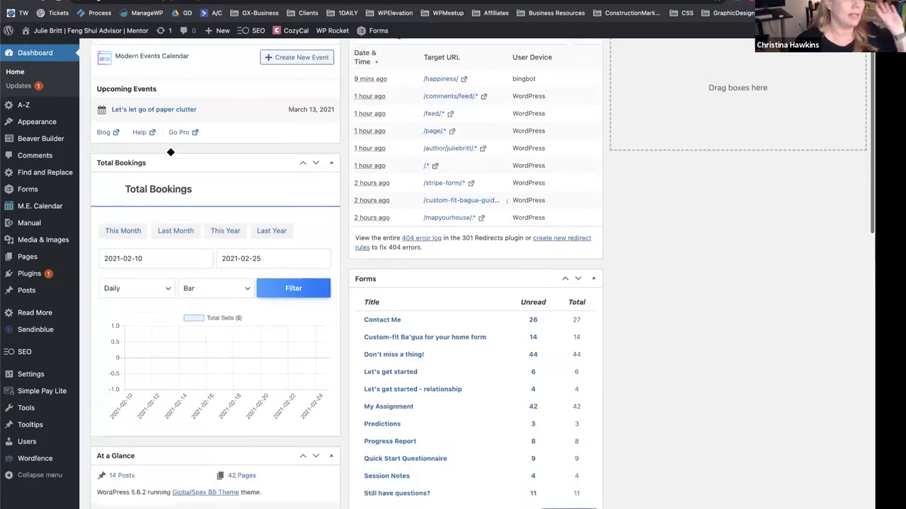
scroll(151, 144, up, 2)
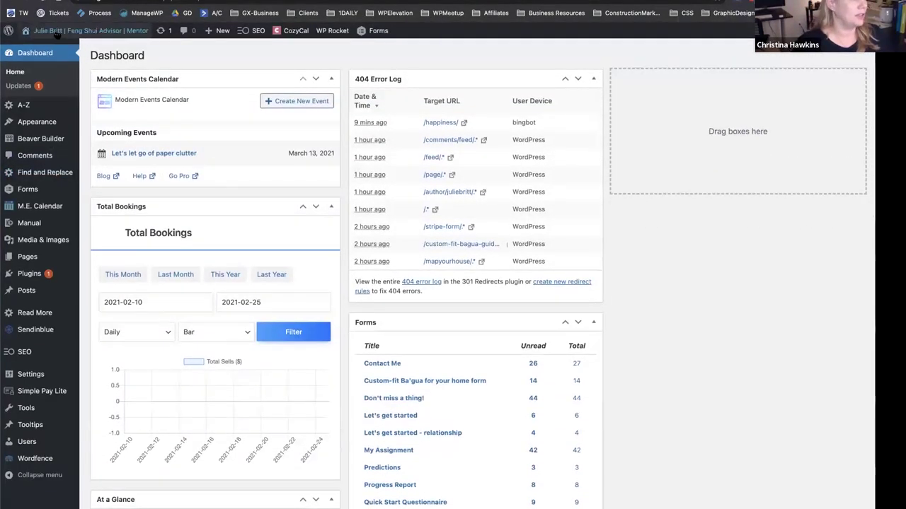
mouse_move(34, 54)
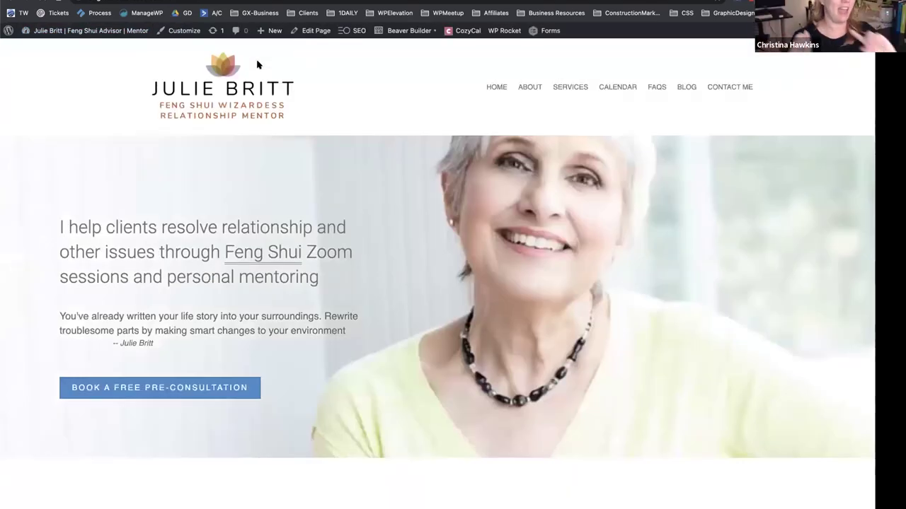
Edit the Header layout in Beaver Builder and bring up its UABB Advanced Menu settings.
mouse_move(409, 26)
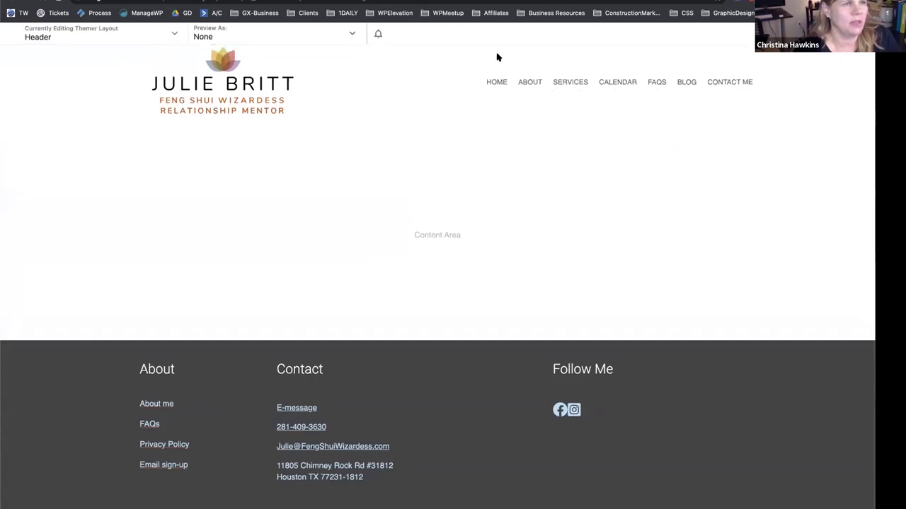
click(530, 93)
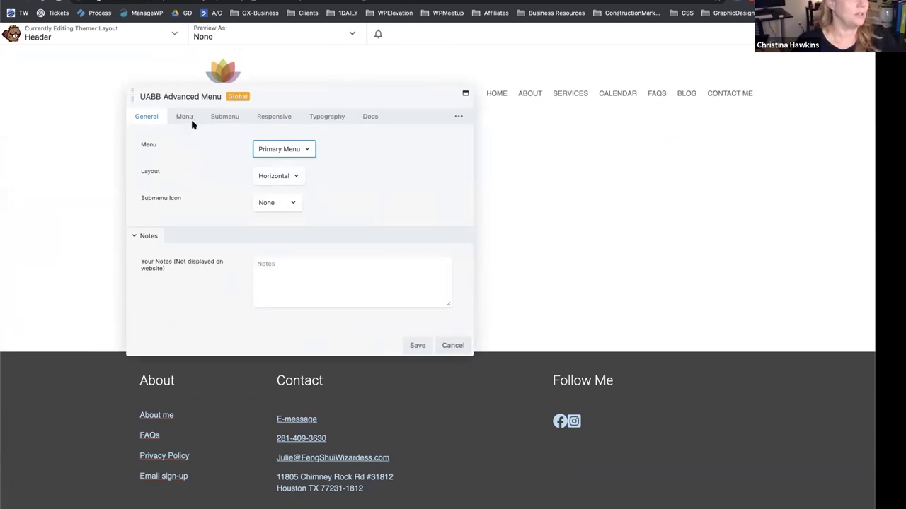
Inspect the submenu background colour in the Advanced Menu's Submenu settings.
click(224, 116)
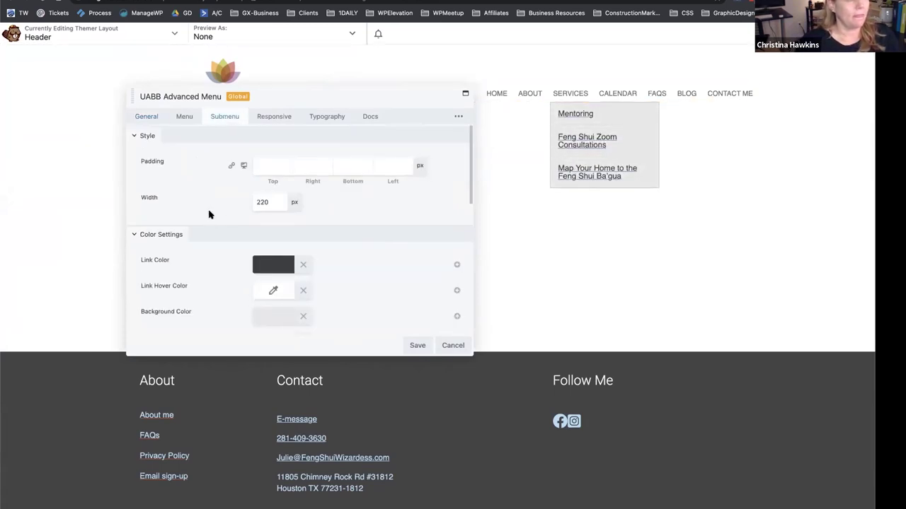
scroll(208, 214, down, 1)
scroll(209, 214, down, 1)
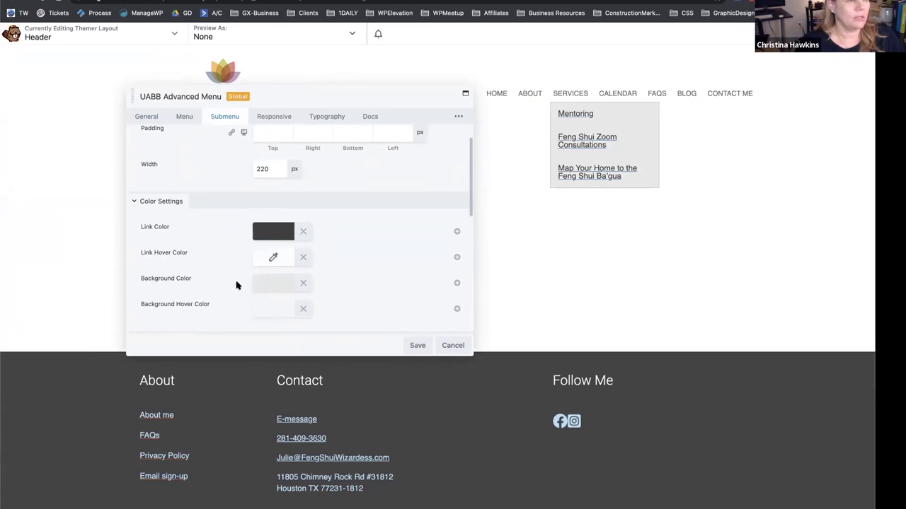
click(273, 288)
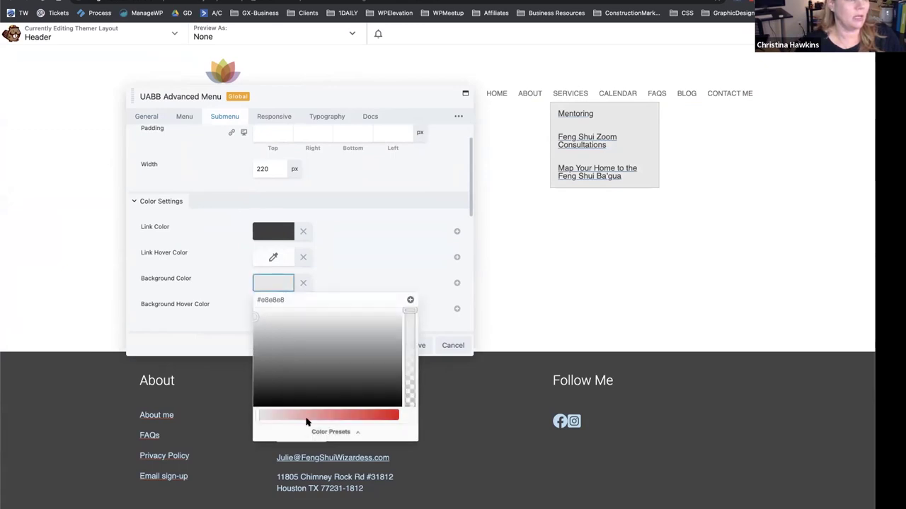
click(207, 232)
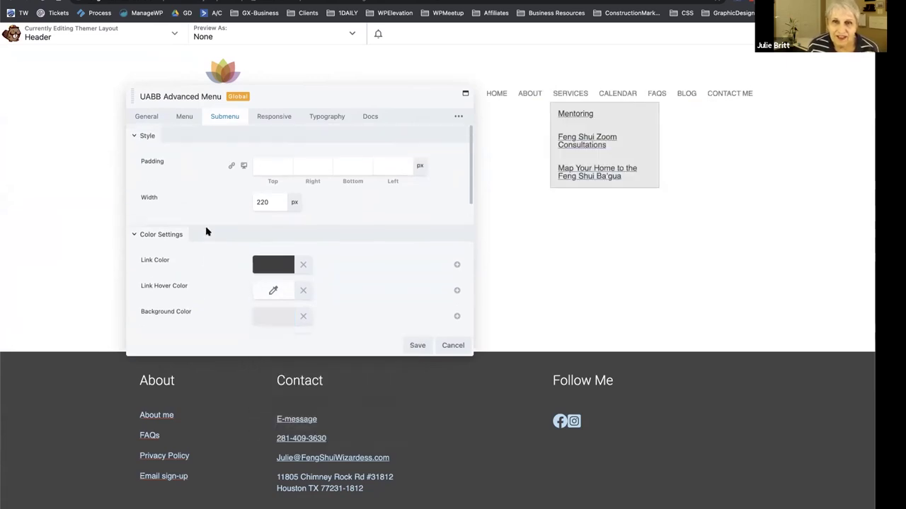
Set Menu Typography to Default and save the menu settings.
click(322, 117)
click(275, 166)
click(277, 154)
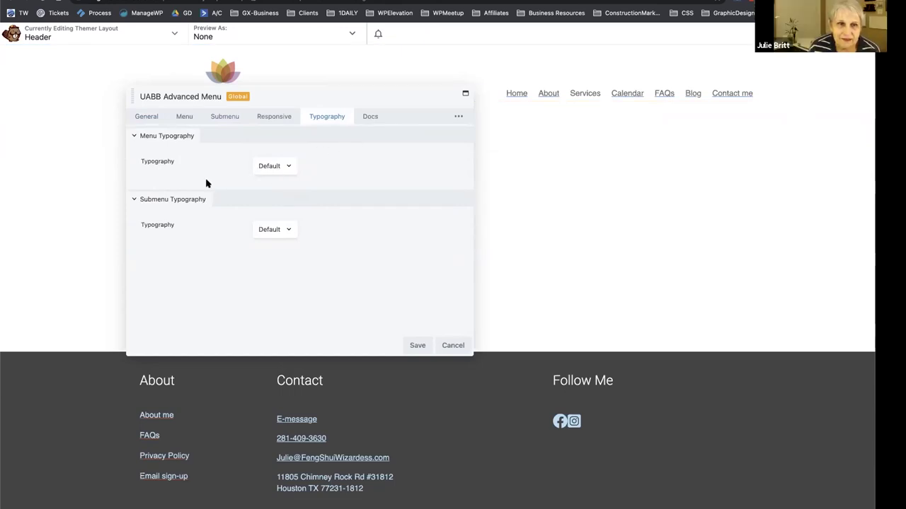
click(271, 166)
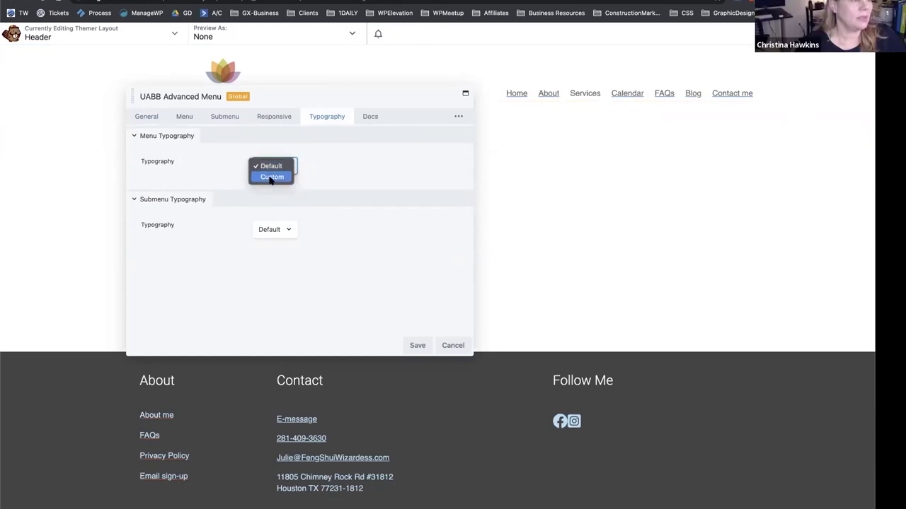
click(345, 168)
click(417, 346)
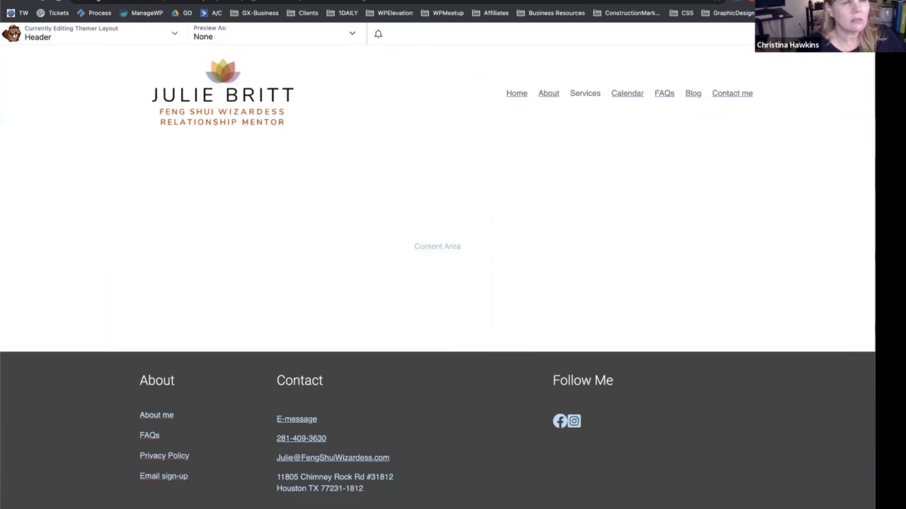
Publish the header changes and reopen the Header layout in the builder.
click(860, 33)
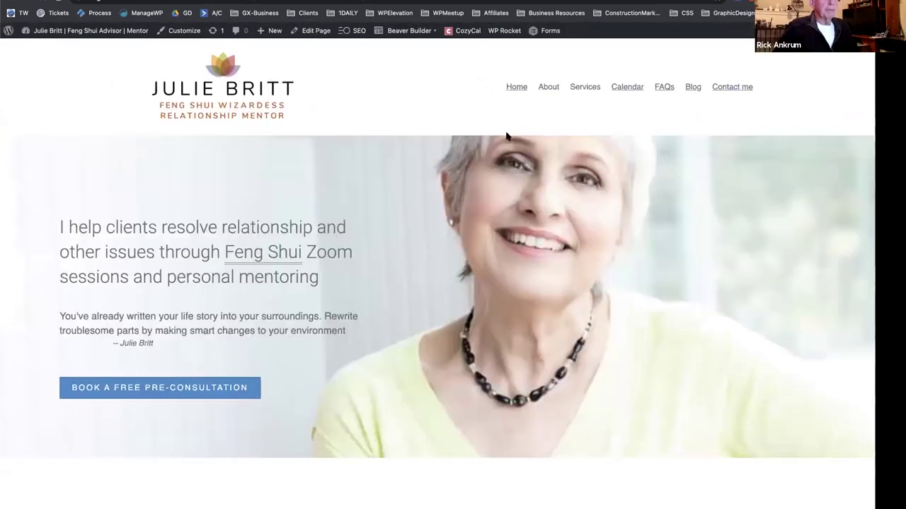
mouse_move(591, 86)
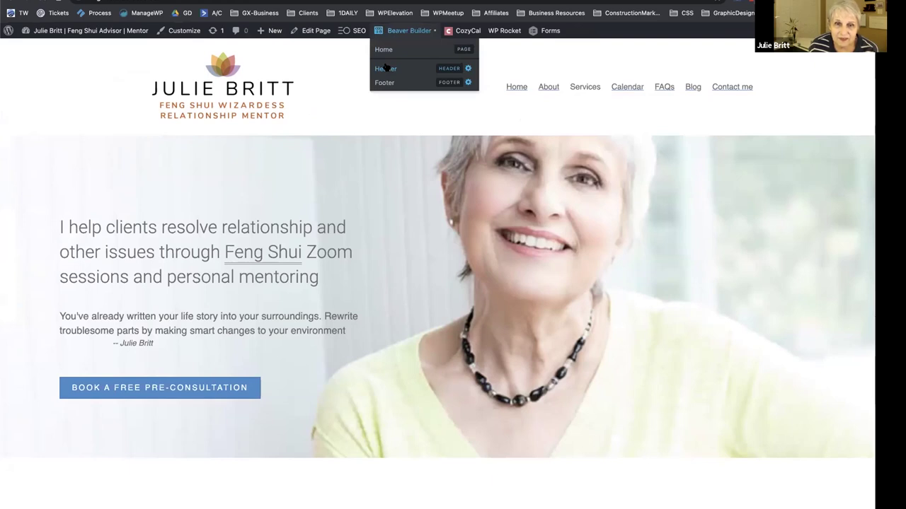
click(386, 68)
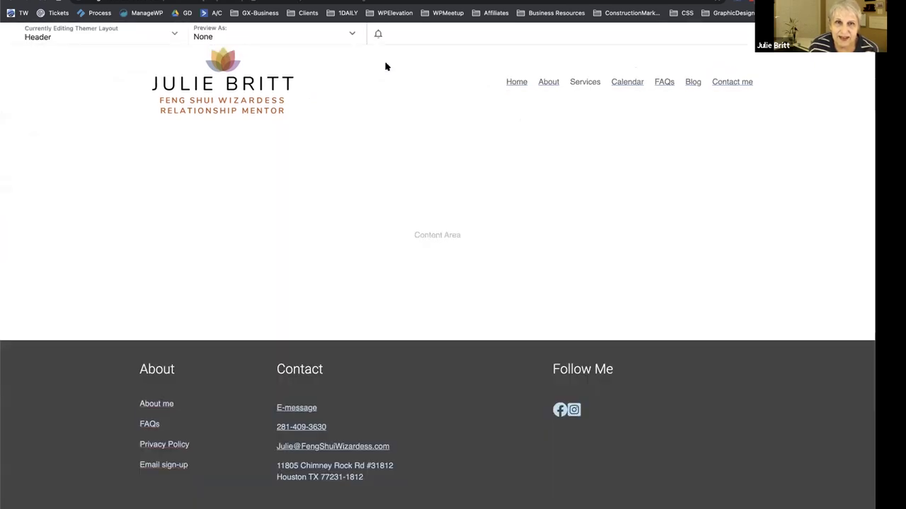
Confirm the menu typography is still Default and cancel the menu settings.
click(553, 95)
click(275, 165)
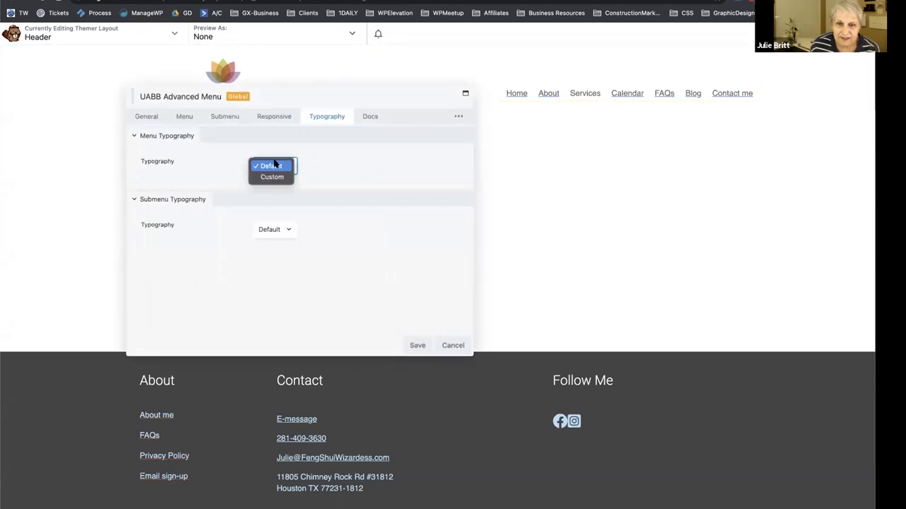
click(332, 149)
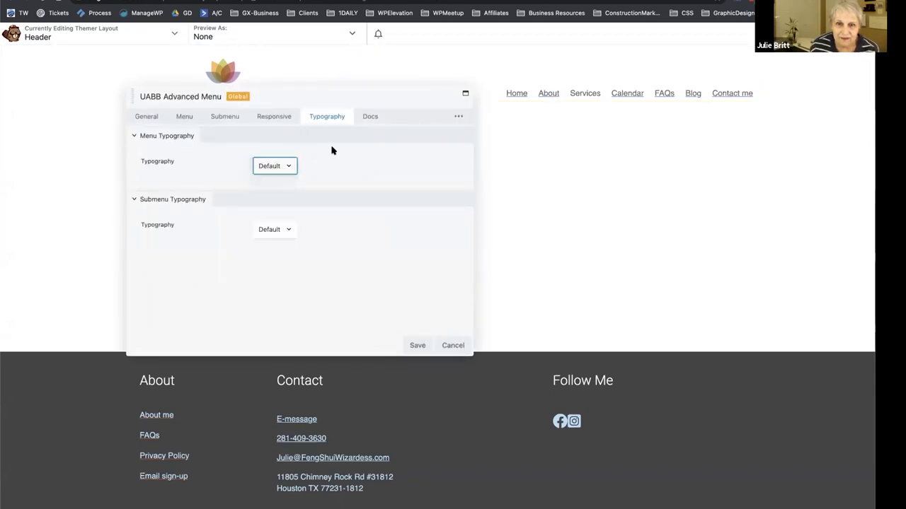
click(462, 345)
Add a PowerPack Advanced Menu module from the modules library into the header row.
key(j)
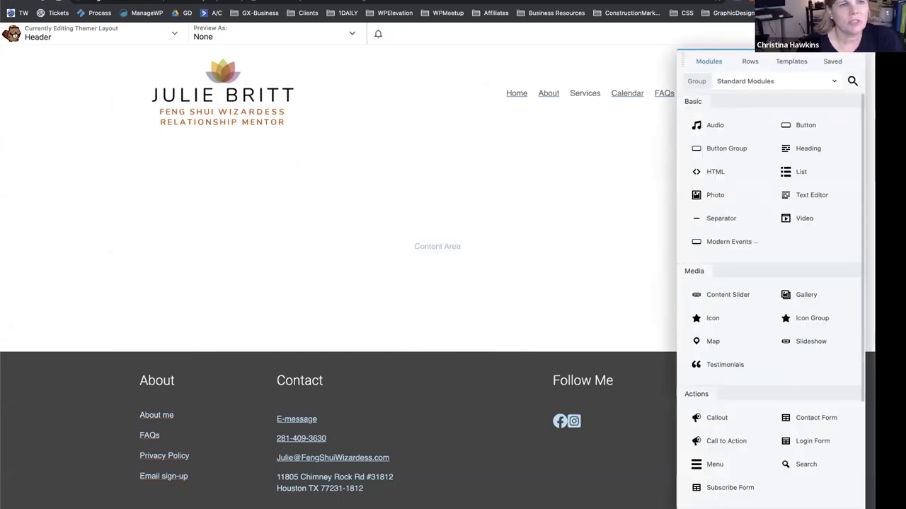
click(757, 80)
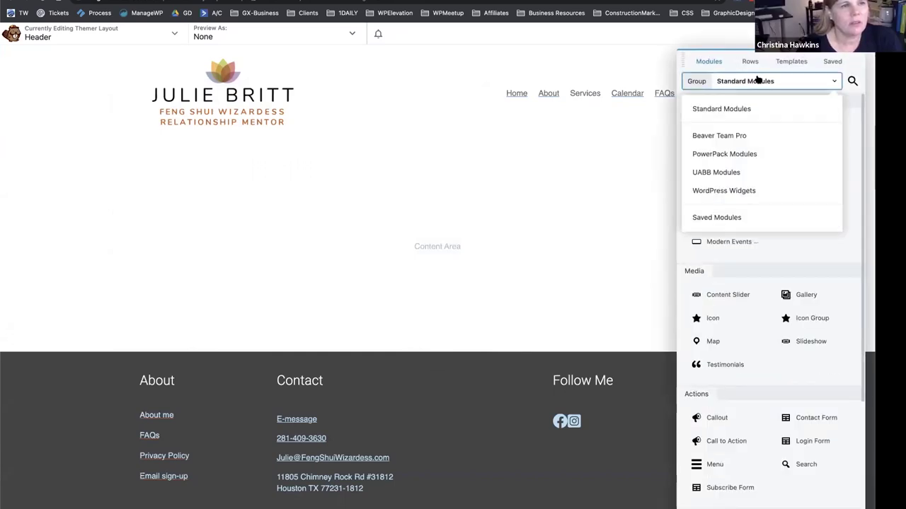
click(746, 150)
click(851, 81)
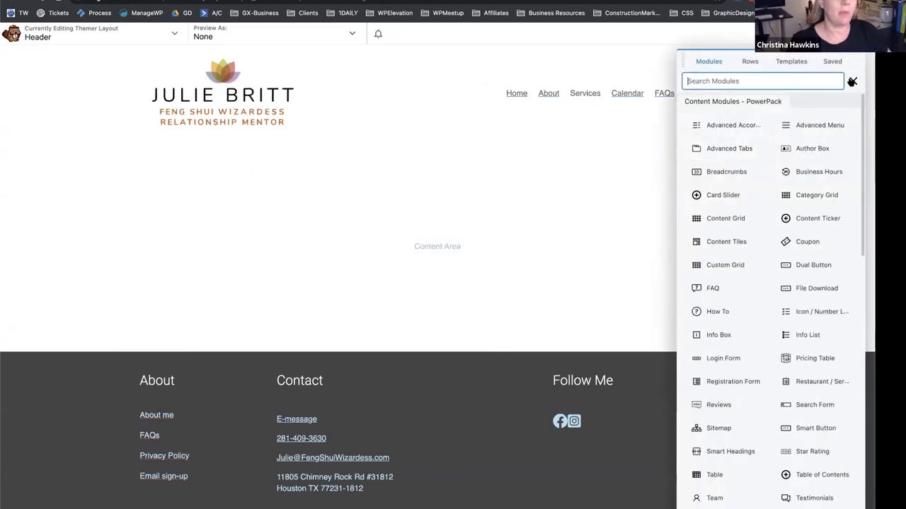
text(men)
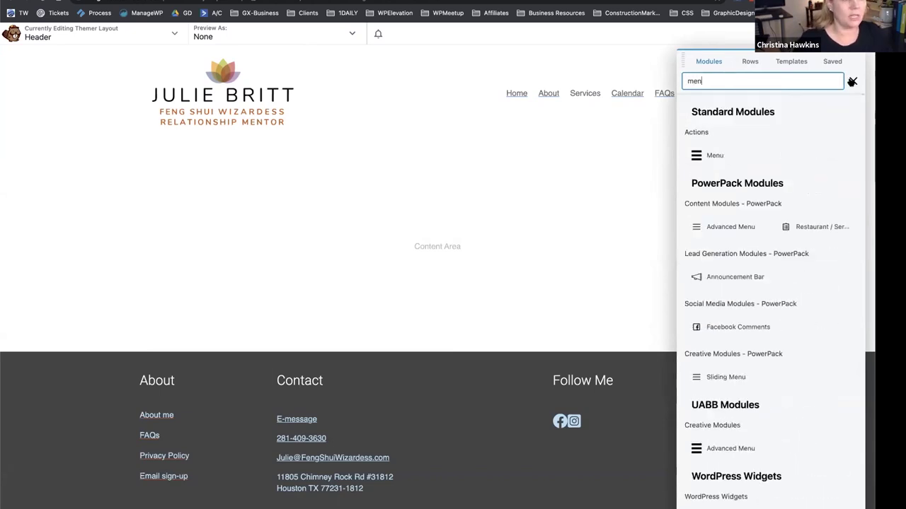
drag(722, 227, 626, 136)
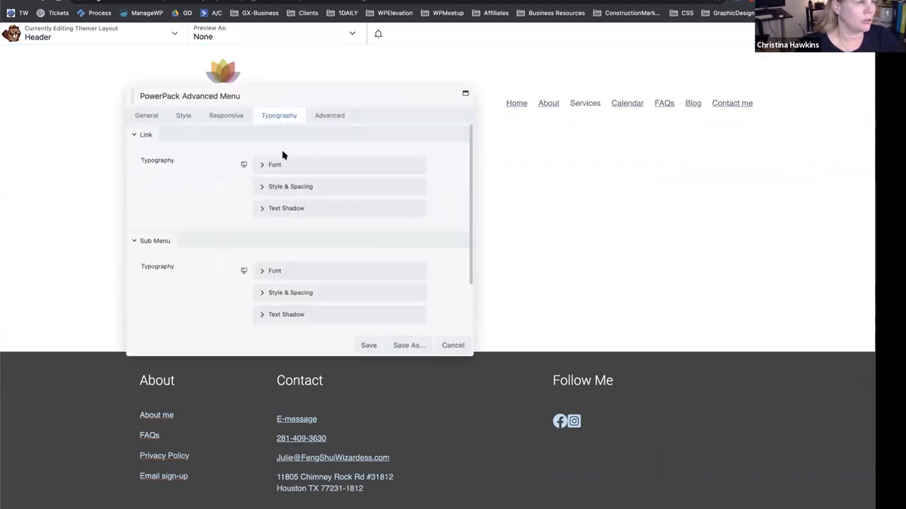
Set the new menu to display the Primary Menu and save it.
click(145, 115)
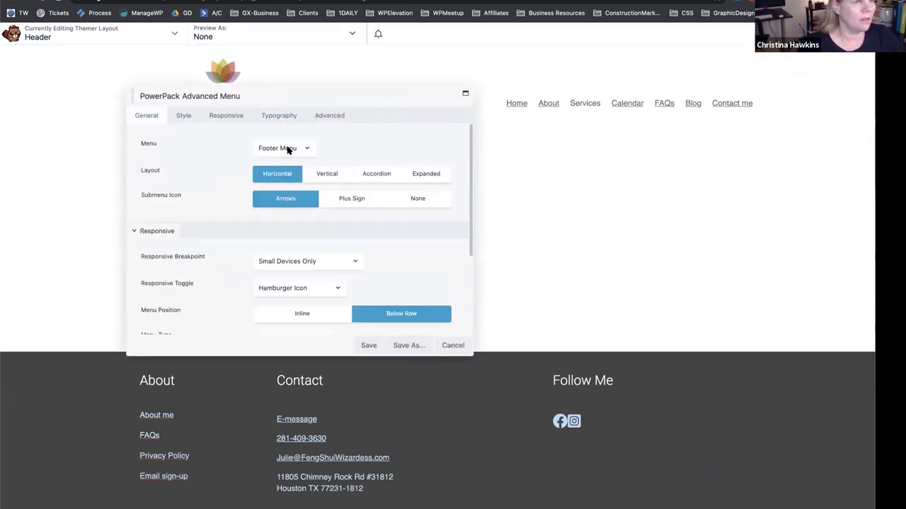
click(286, 148)
click(287, 159)
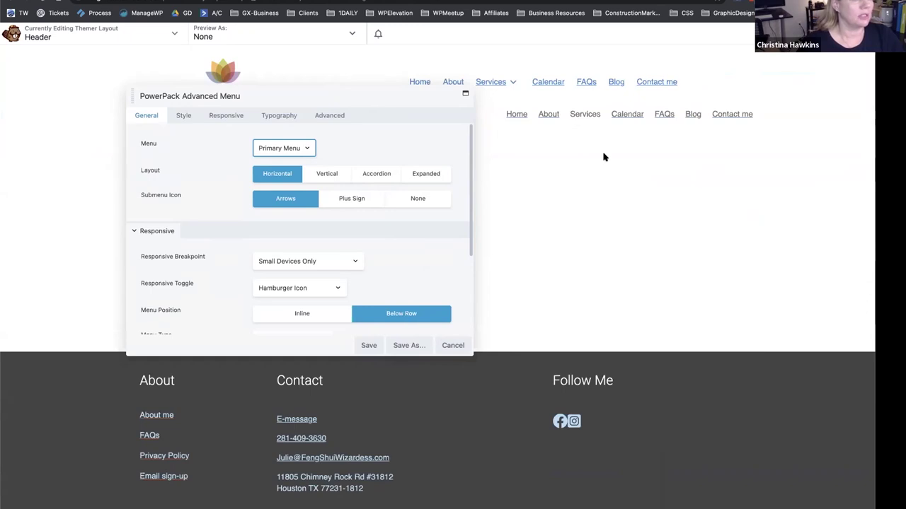
click(369, 345)
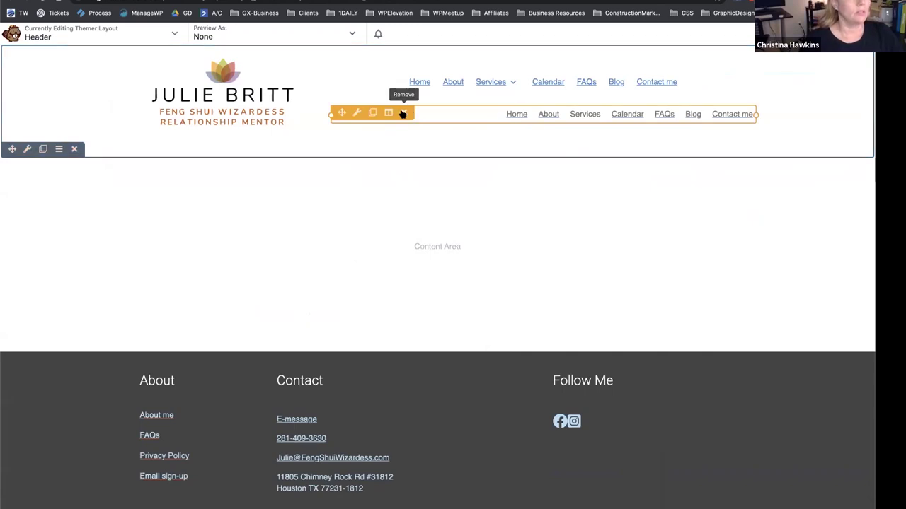
Set the PowerPack menu's Style alignment to right and save the module.
click(548, 93)
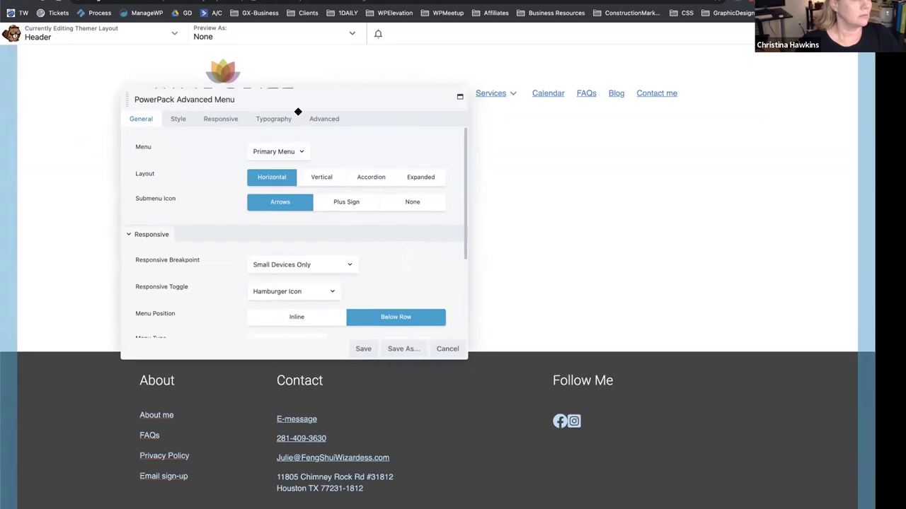
scroll(210, 197, down, 1)
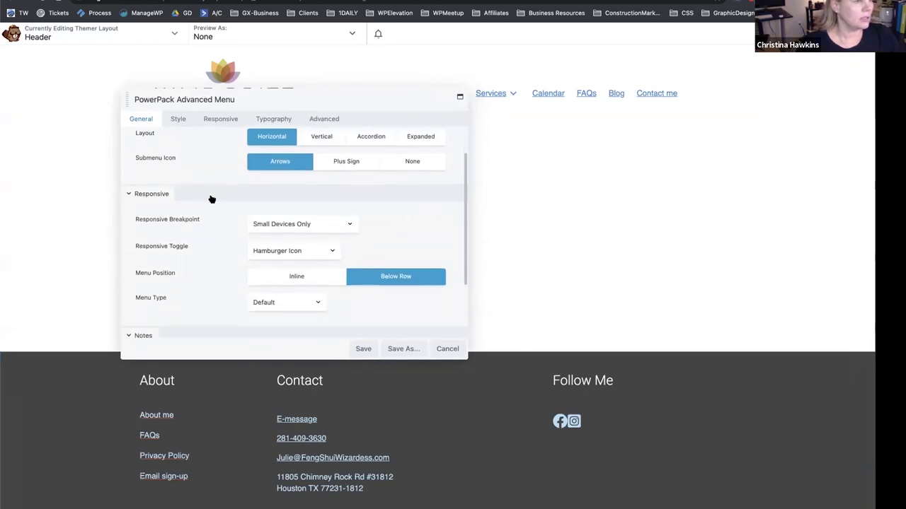
scroll(222, 225, up, 1)
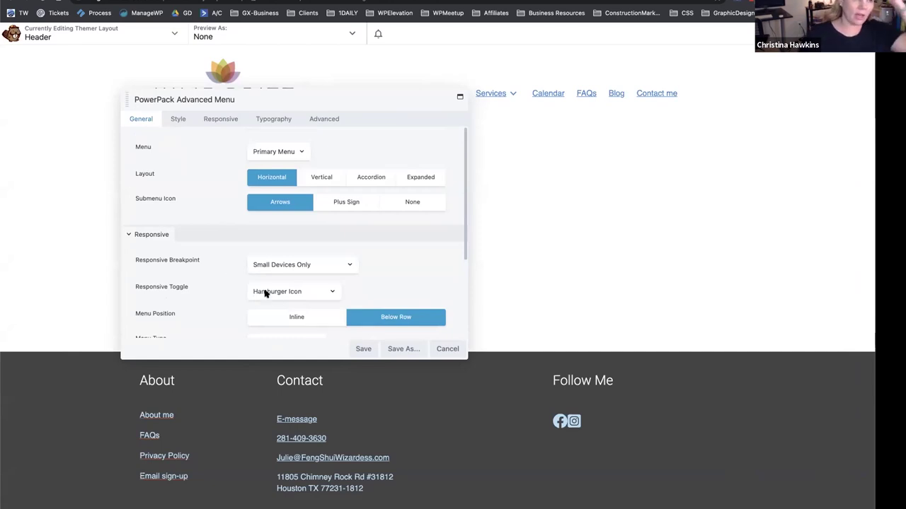
scroll(184, 181, down, 3)
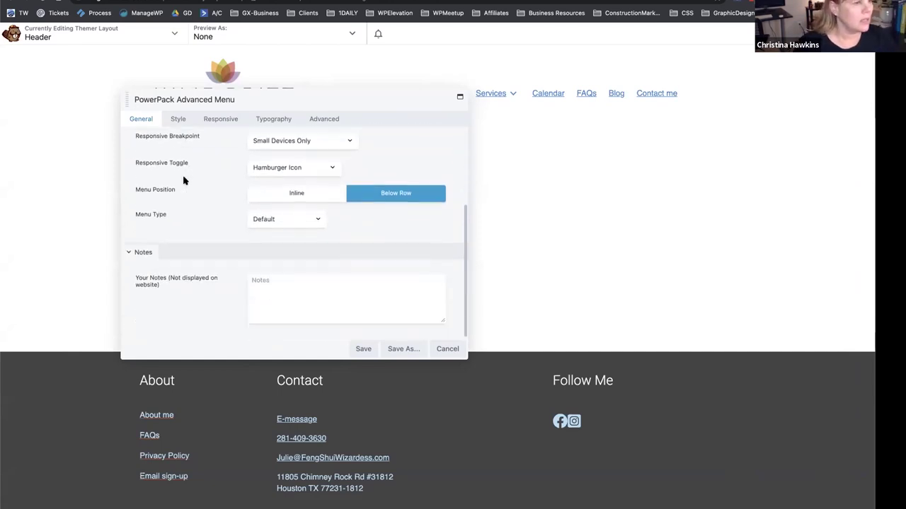
scroll(182, 173, up, 3)
click(175, 120)
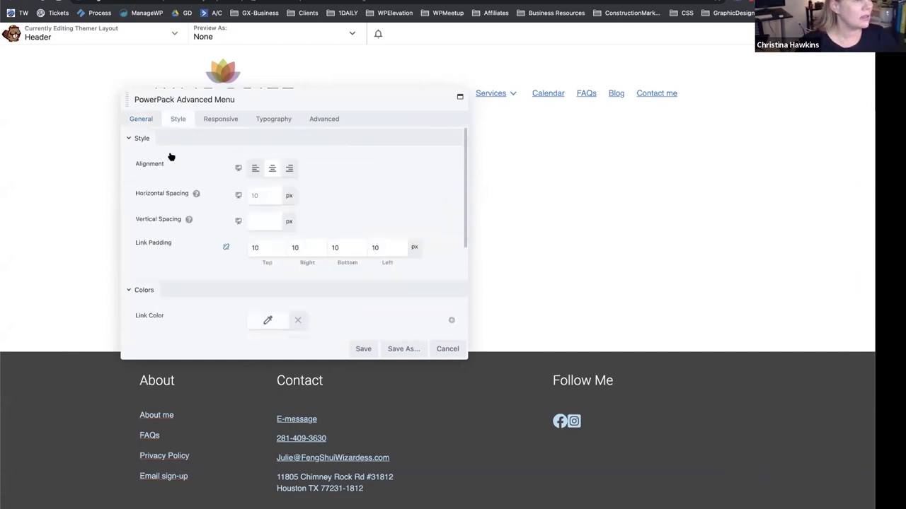
click(288, 168)
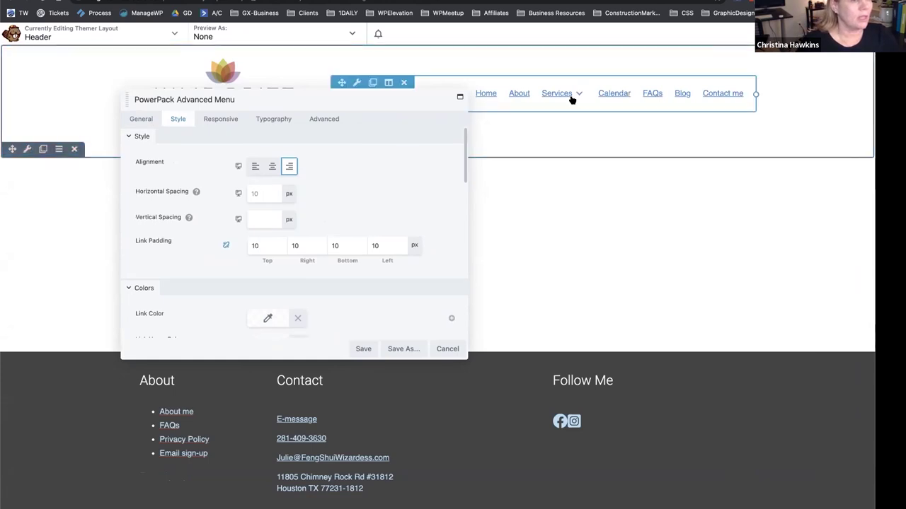
scroll(185, 239, down, 2)
scroll(184, 241, down, 3)
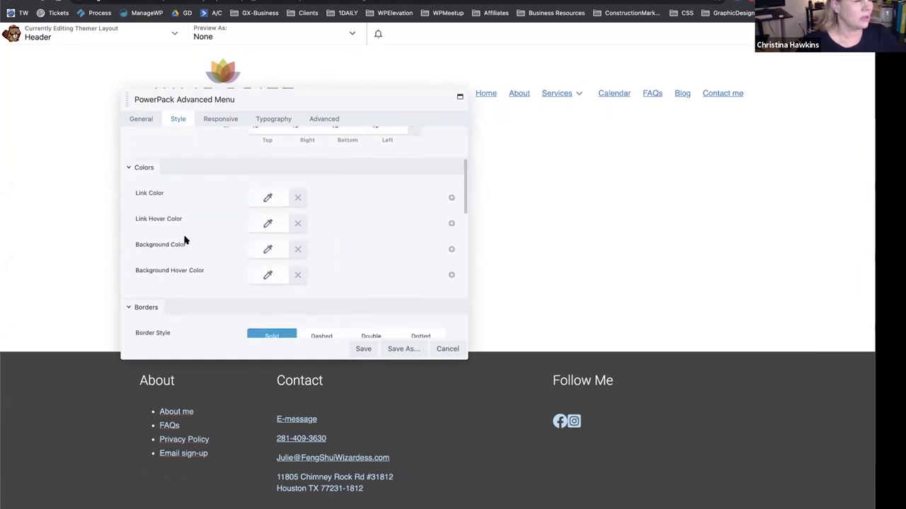
scroll(191, 230, down, 1)
scroll(192, 231, down, 3)
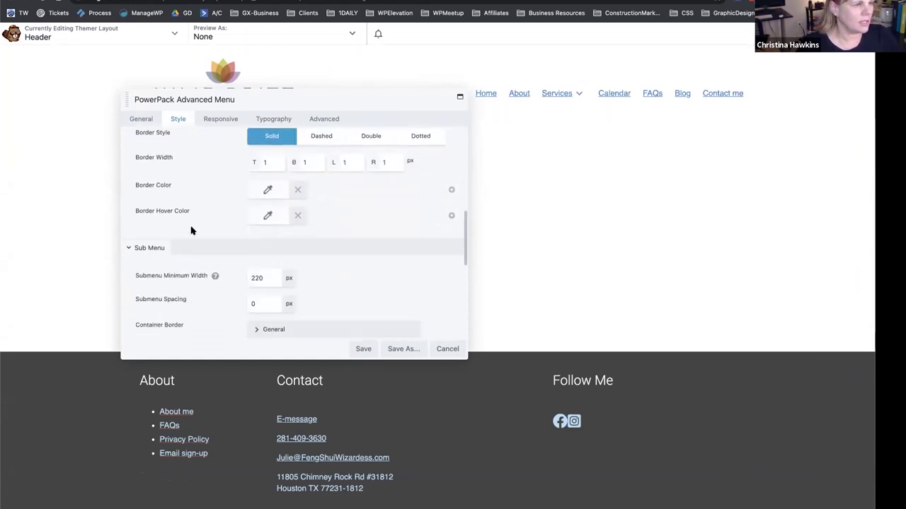
scroll(189, 251, down, 1)
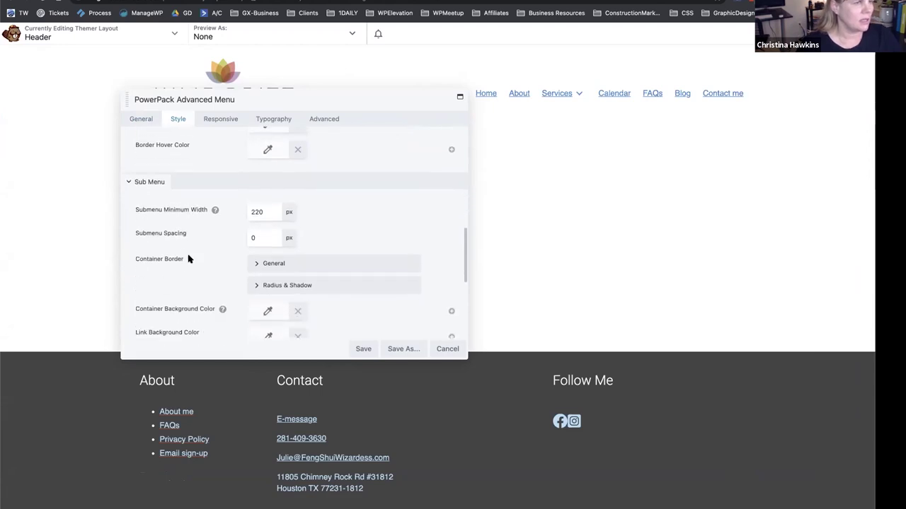
scroll(169, 222, down, 1)
scroll(170, 226, down, 1)
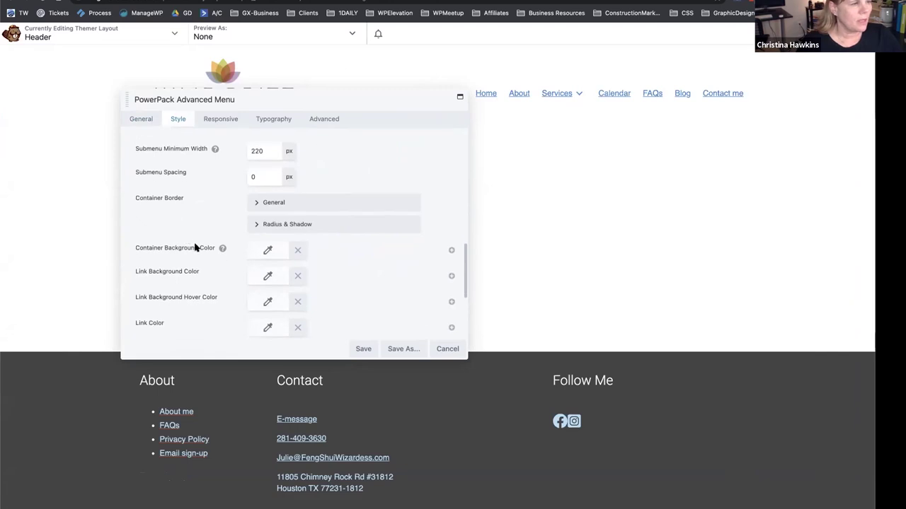
click(363, 349)
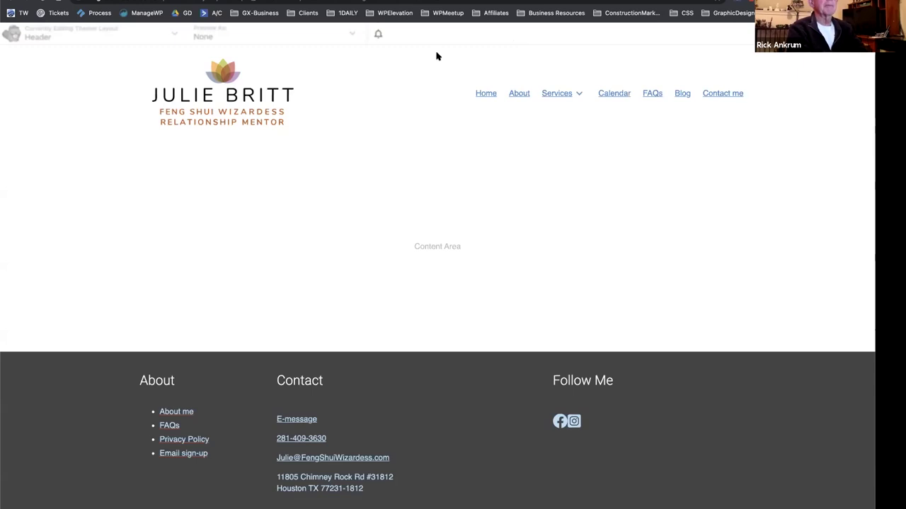
View the live home page, then open Home and the Header layout in Beaver Builder.
mouse_move(546, 89)
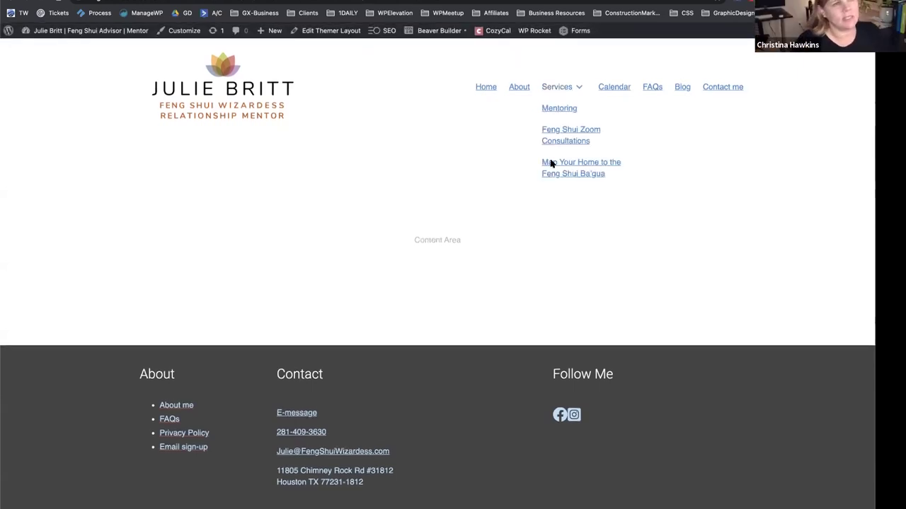
click(551, 164)
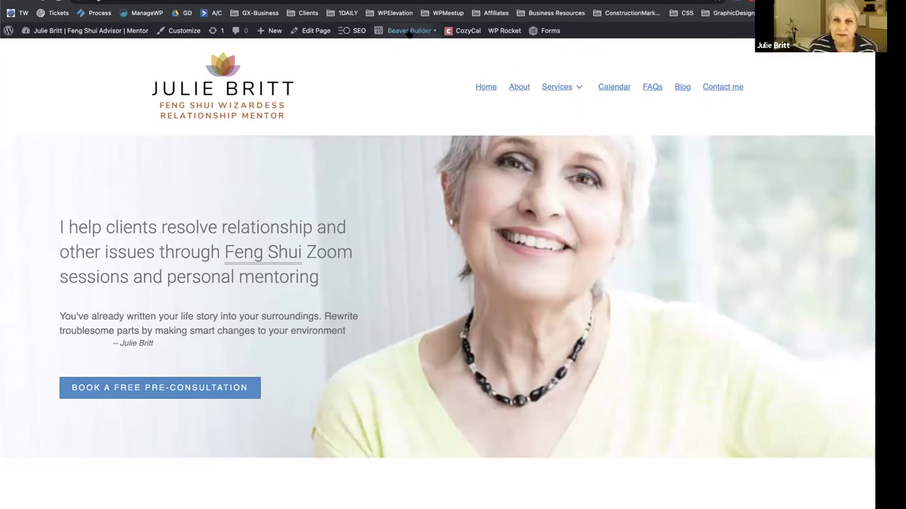
mouse_move(409, 30)
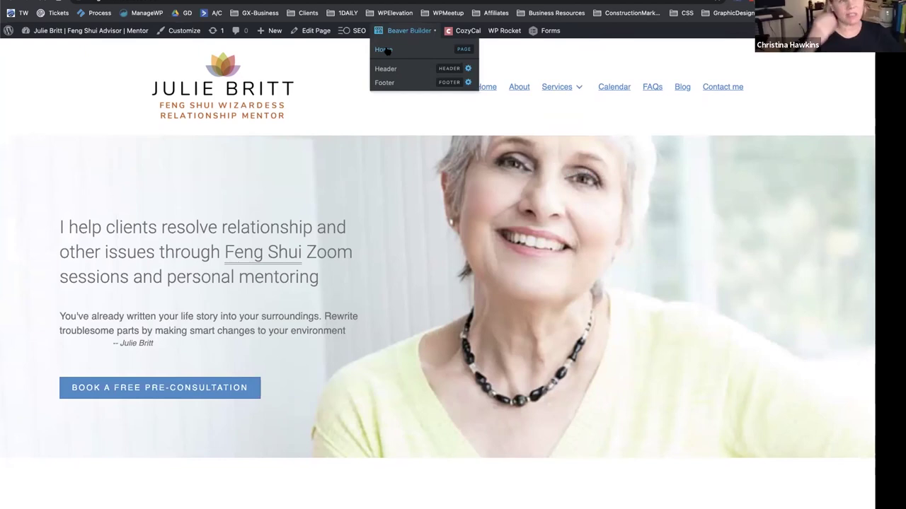
click(387, 51)
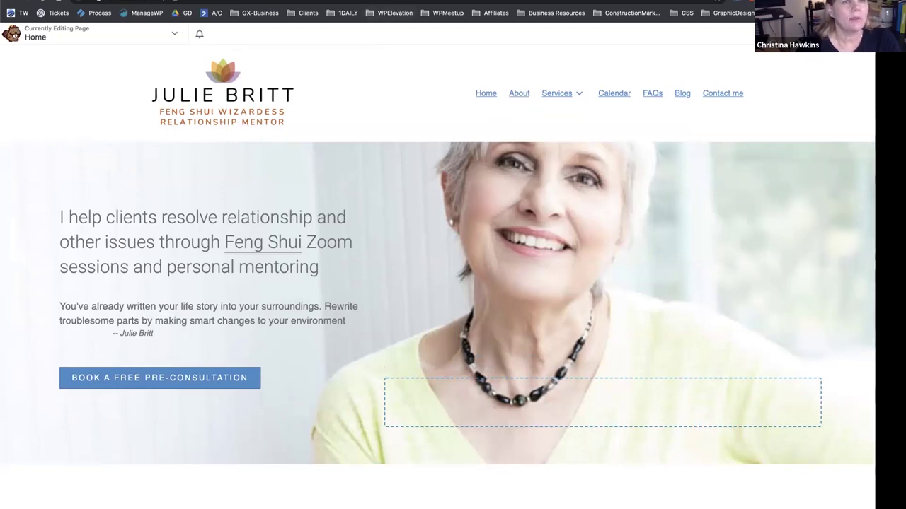
mouse_move(409, 34)
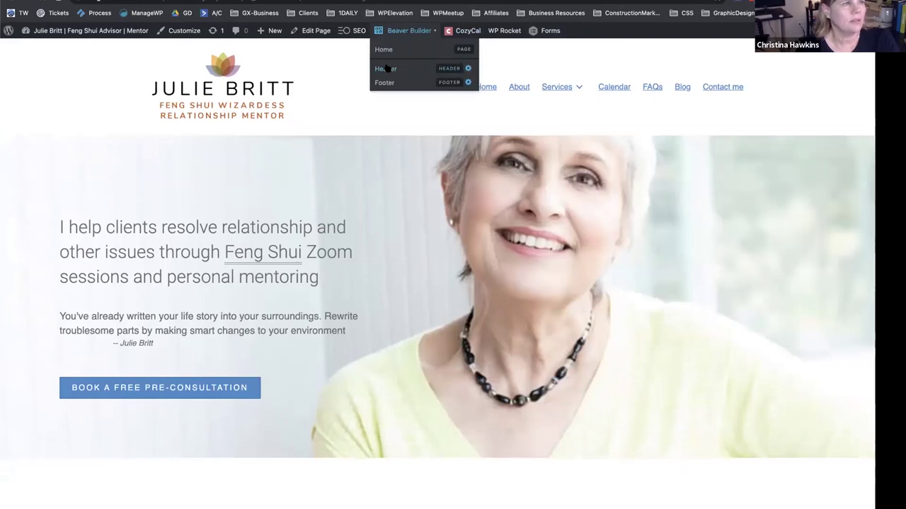
click(386, 67)
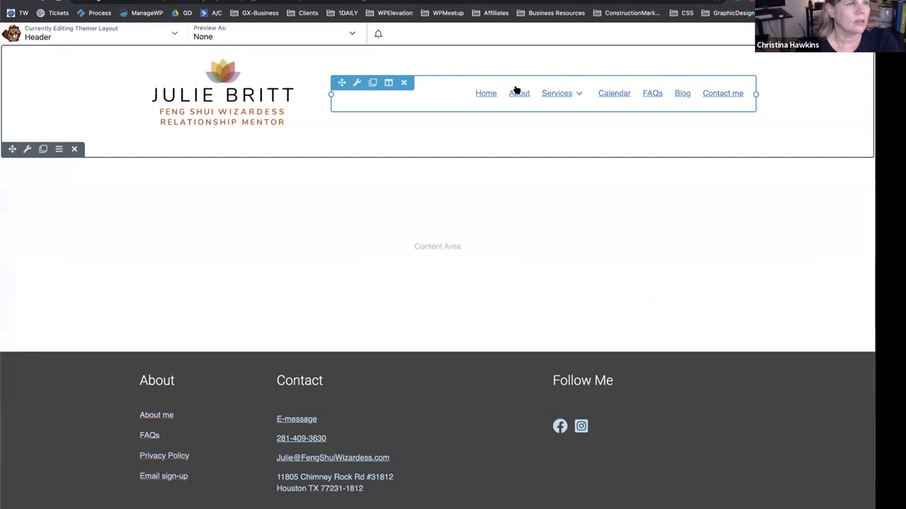
Give the submenu container the white #ffffff preset background colour.
click(558, 92)
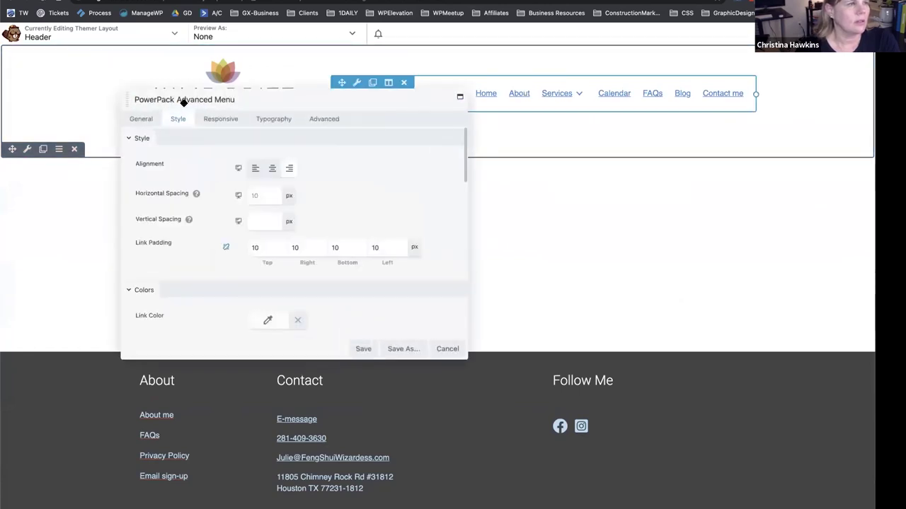
scroll(206, 194, down, 10)
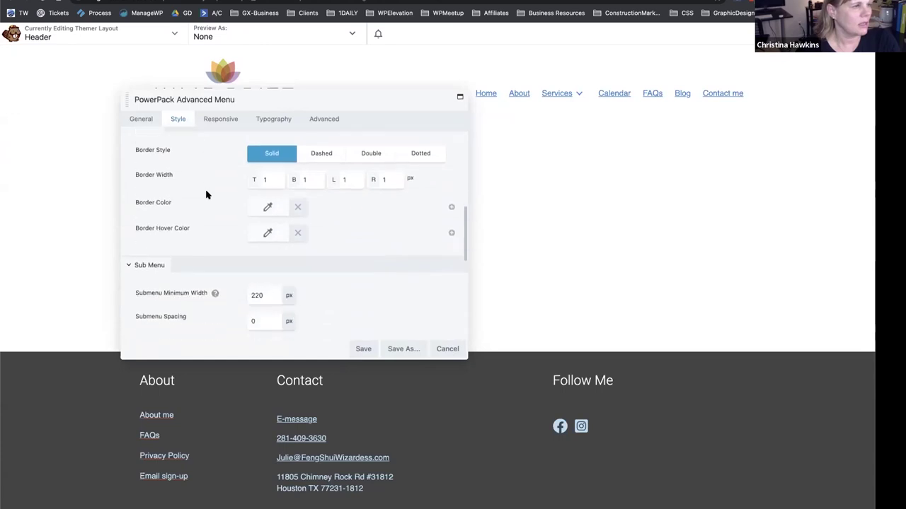
scroll(206, 195, down, 3)
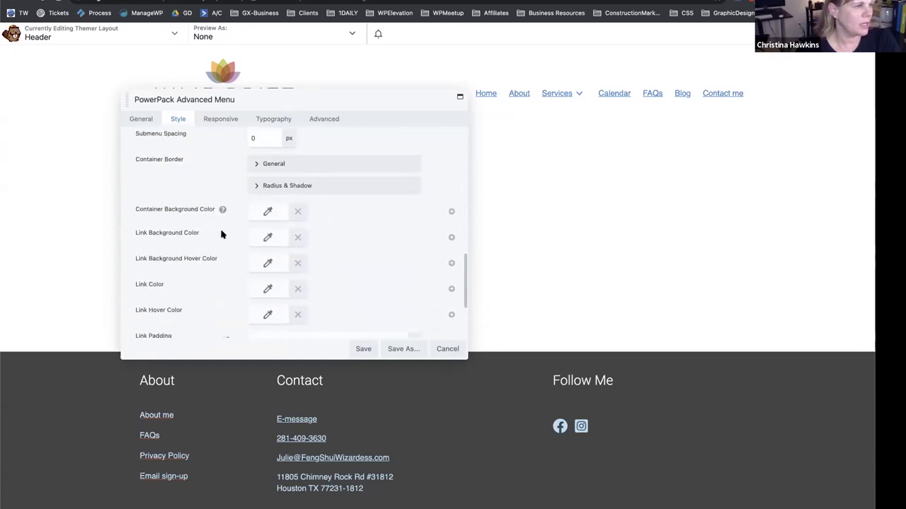
click(259, 212)
click(306, 359)
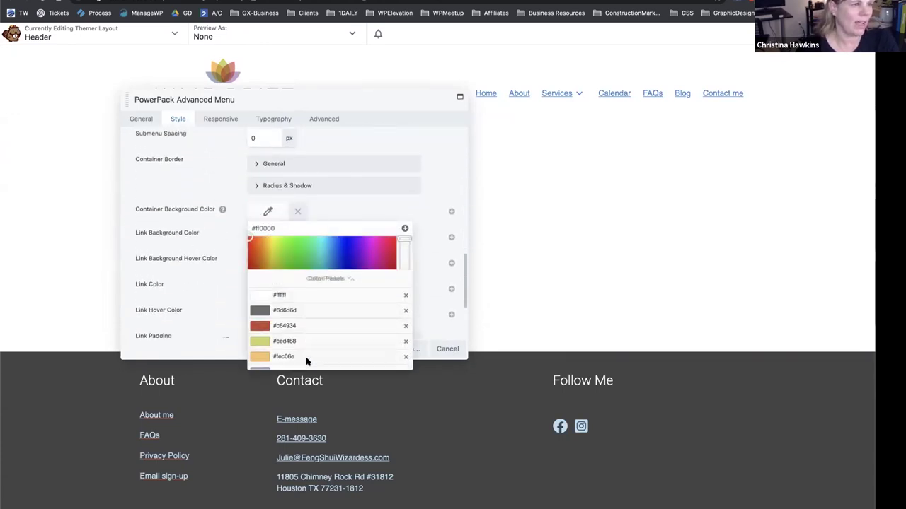
click(259, 247)
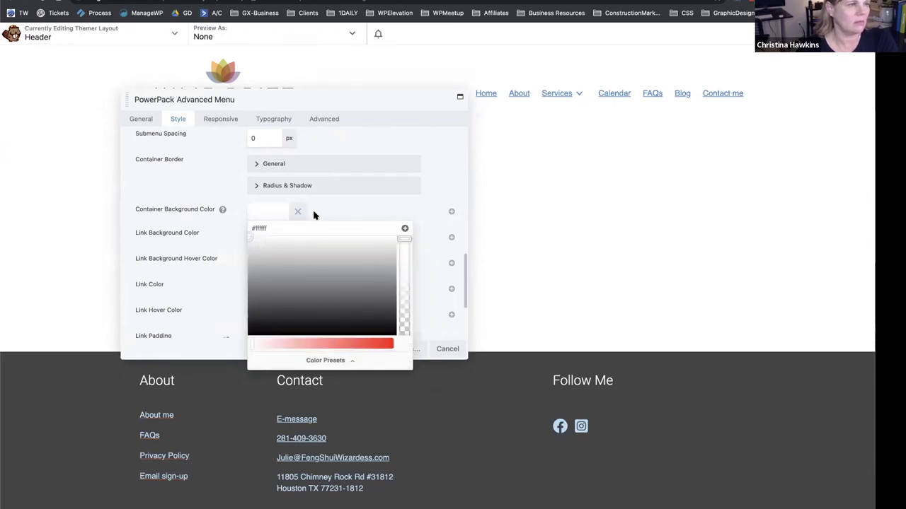
click(321, 213)
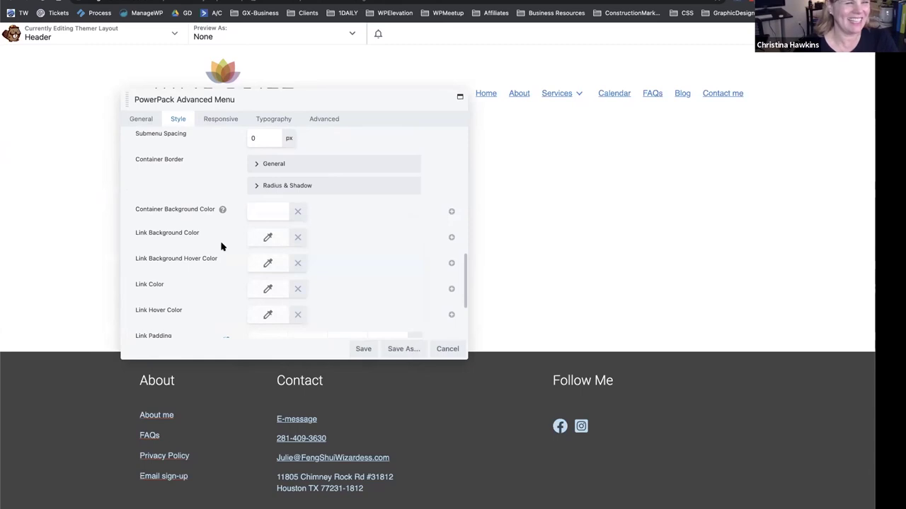
scroll(216, 246, down, 3)
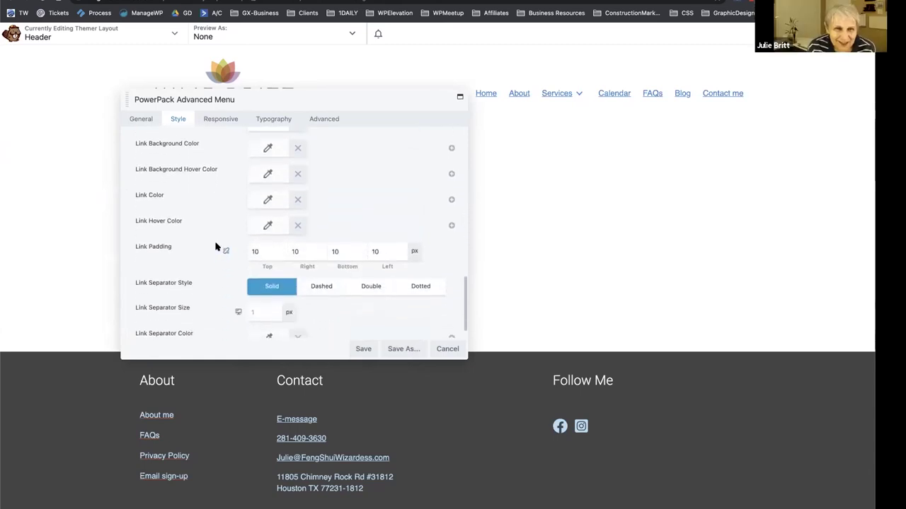
click(273, 122)
scroll(221, 173, up, 3)
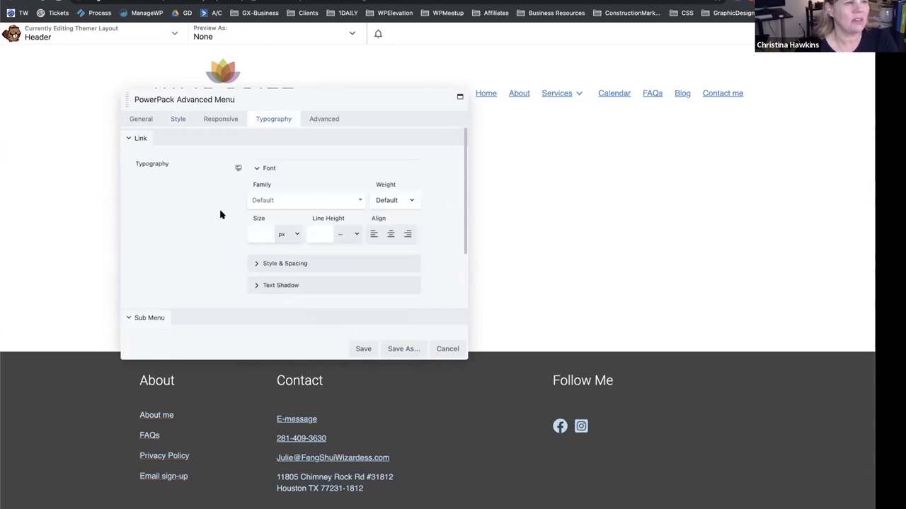
Review the link font variant and style options, leaving both at Default.
scroll(234, 226, down, 1)
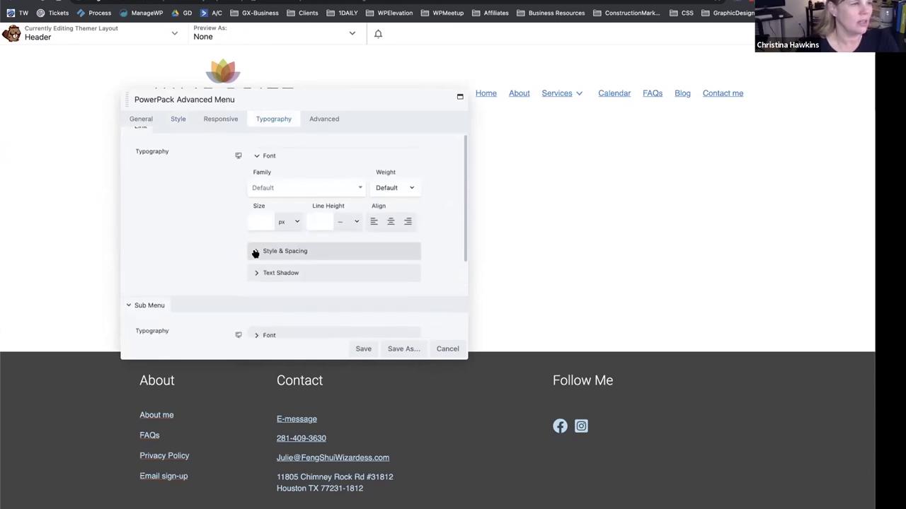
click(253, 251)
scroll(220, 262, down, 1)
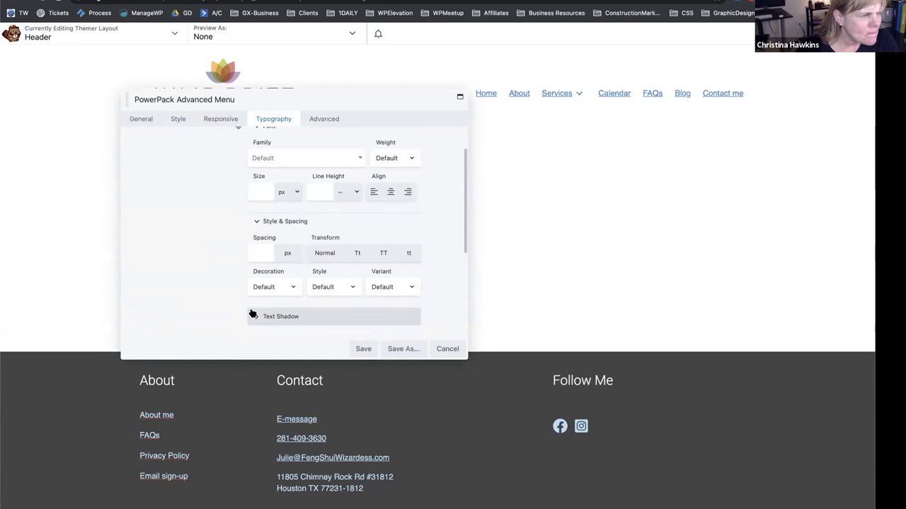
click(383, 287)
key(Escape)
click(333, 288)
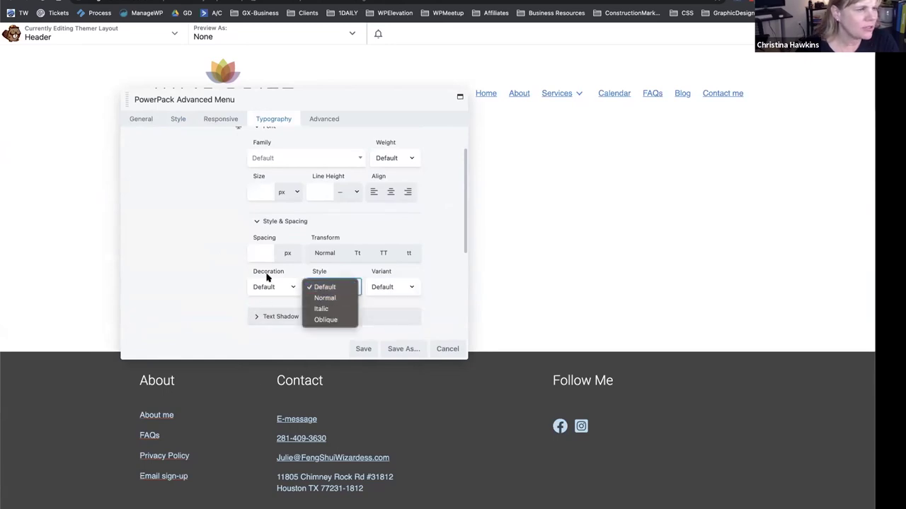
key(Escape)
scroll(192, 259, down, 1)
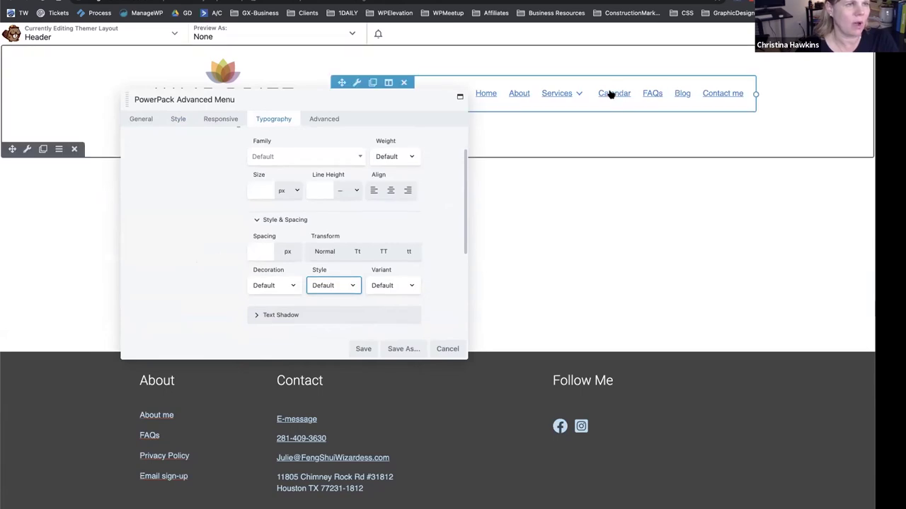
scroll(216, 195, down, 5)
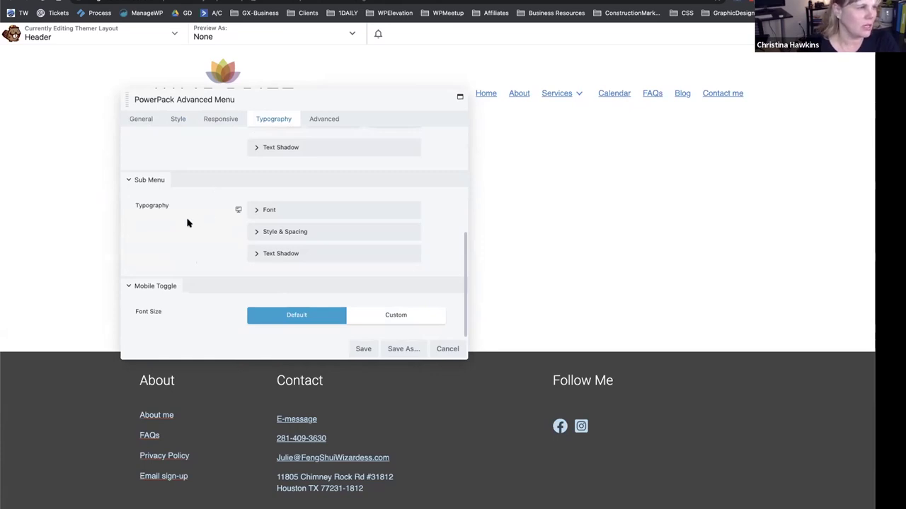
scroll(187, 225, up, 5)
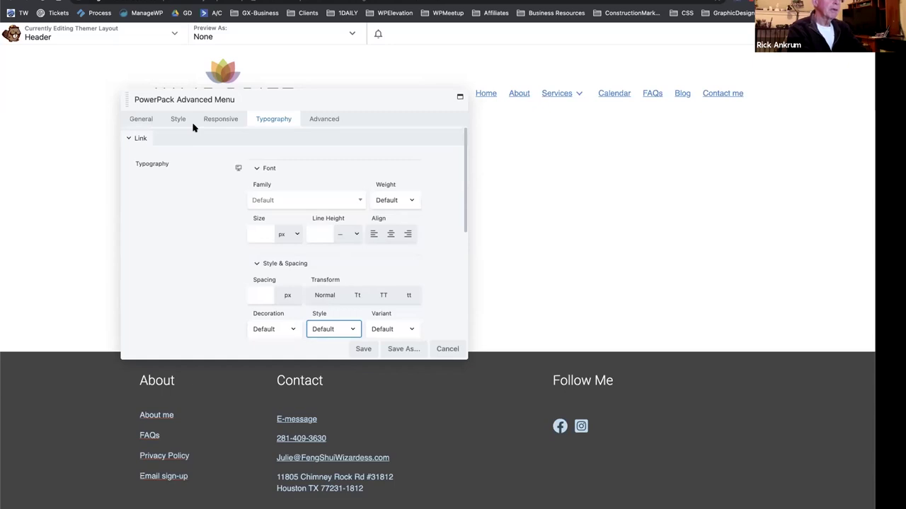
Scroll through the Advanced Menu module's Style tab settings.
click(170, 117)
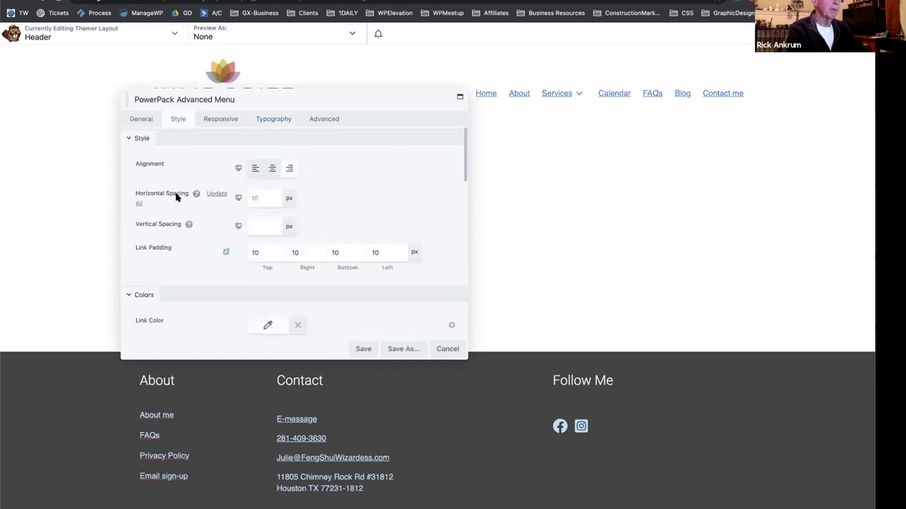
scroll(176, 196, down, 3)
scroll(176, 196, down, 3)
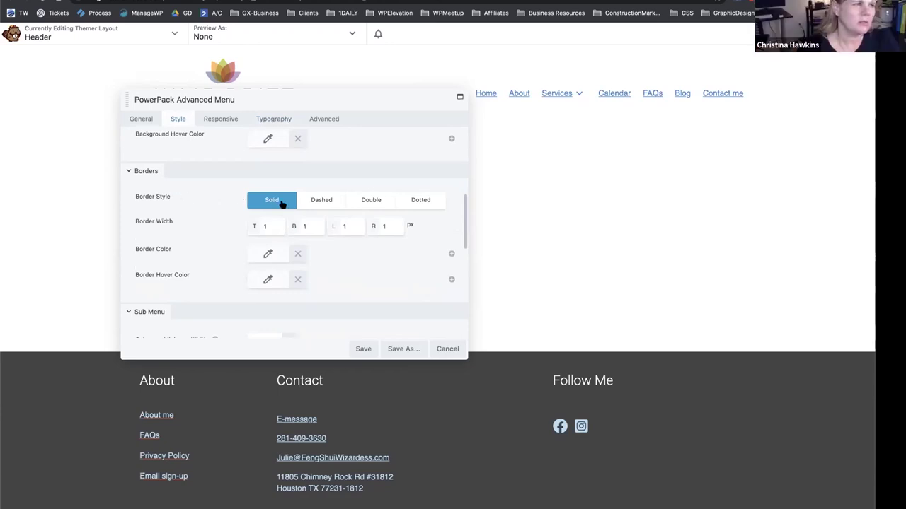
scroll(238, 206, down, 4)
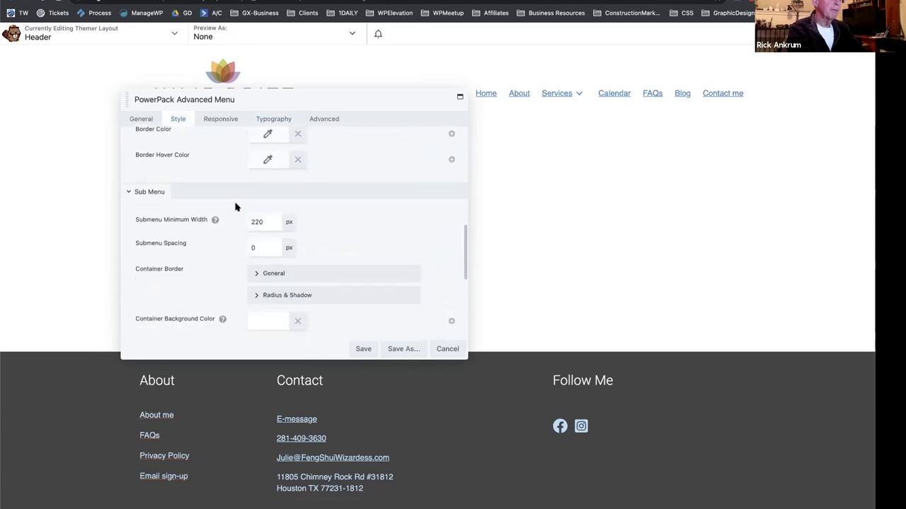
scroll(236, 207, down, 5)
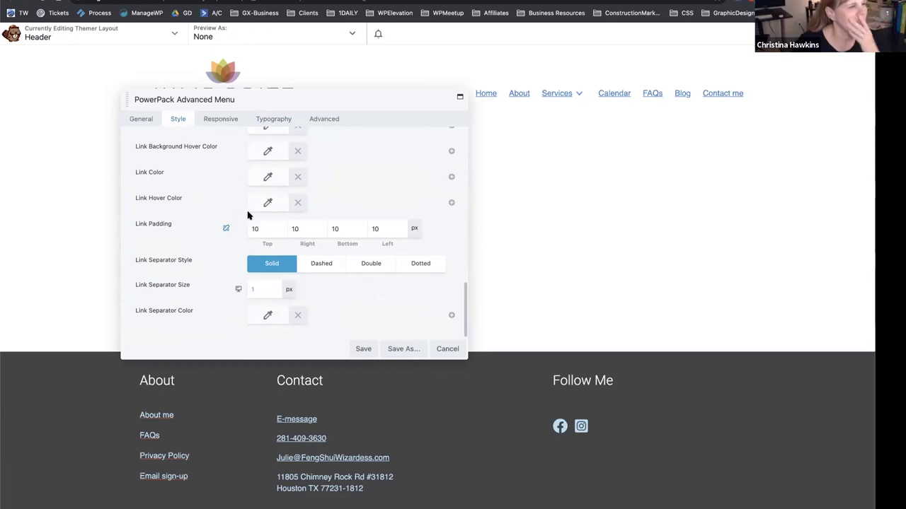
scroll(221, 250, up, 1)
scroll(222, 250, up, 10)
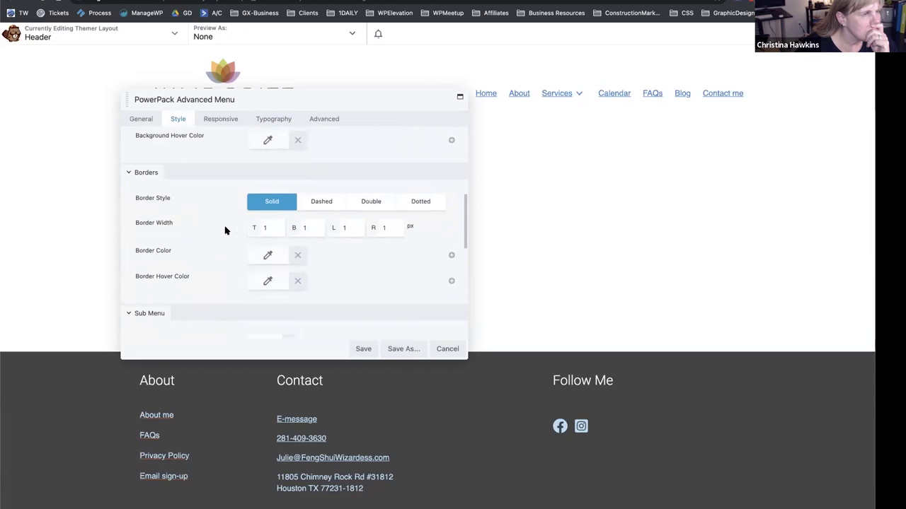
scroll(225, 231, up, 3)
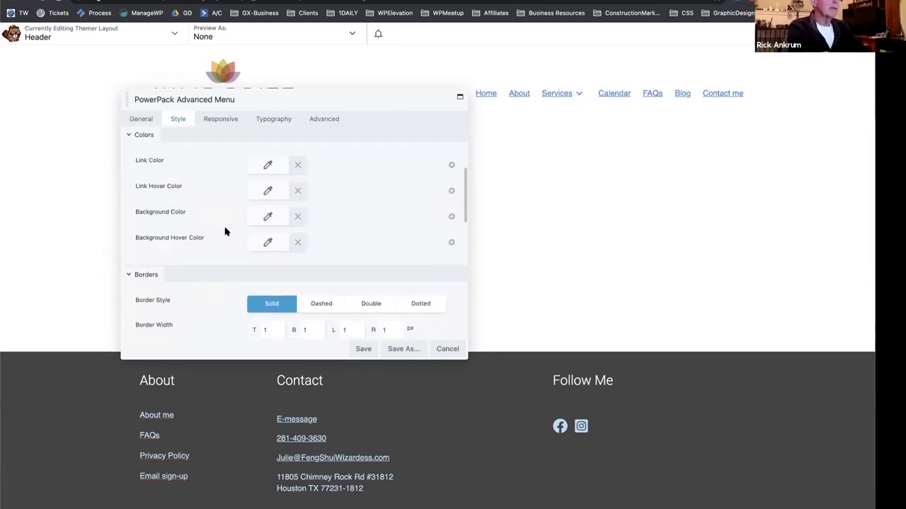
scroll(225, 230, down, 8)
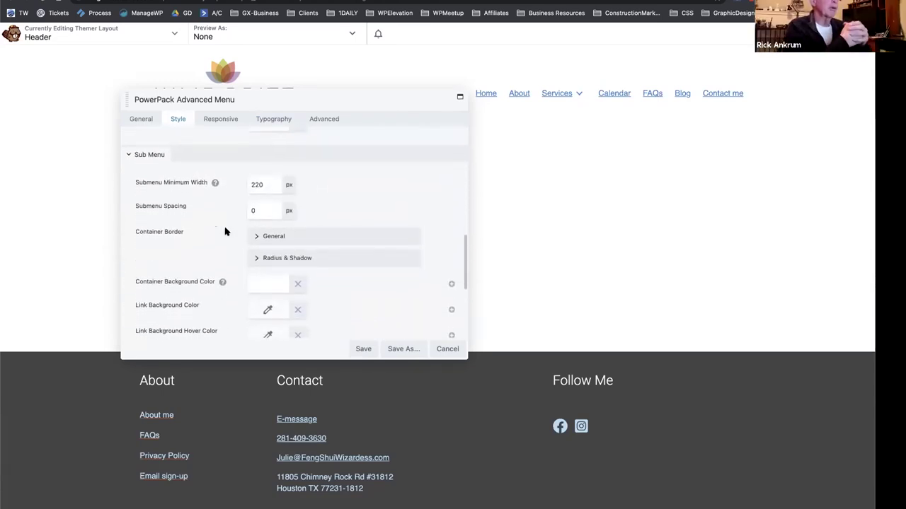
scroll(225, 231, down, 4)
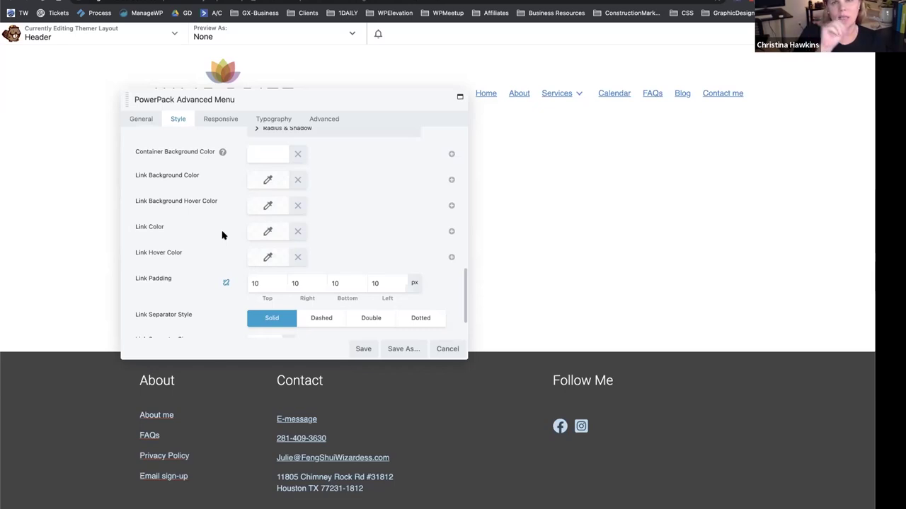
scroll(225, 234, up, 5)
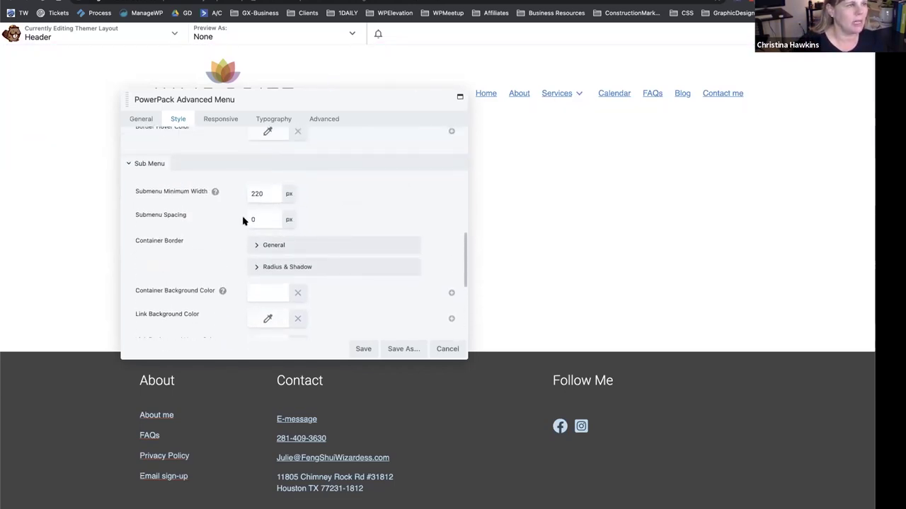
scroll(242, 219, up, 3)
scroll(224, 187, up, 8)
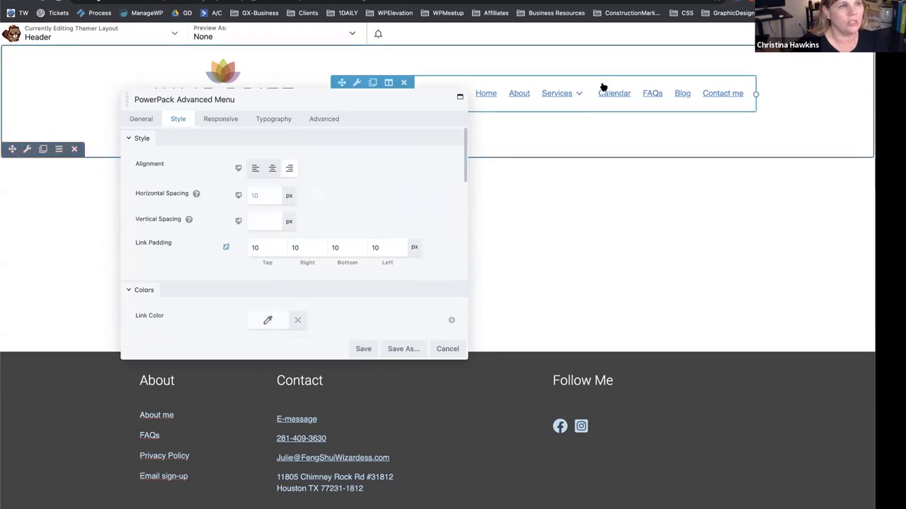
Review the Advanced Menu's Responsive settings, then save and close the module.
click(216, 121)
scroll(201, 205, down, 3)
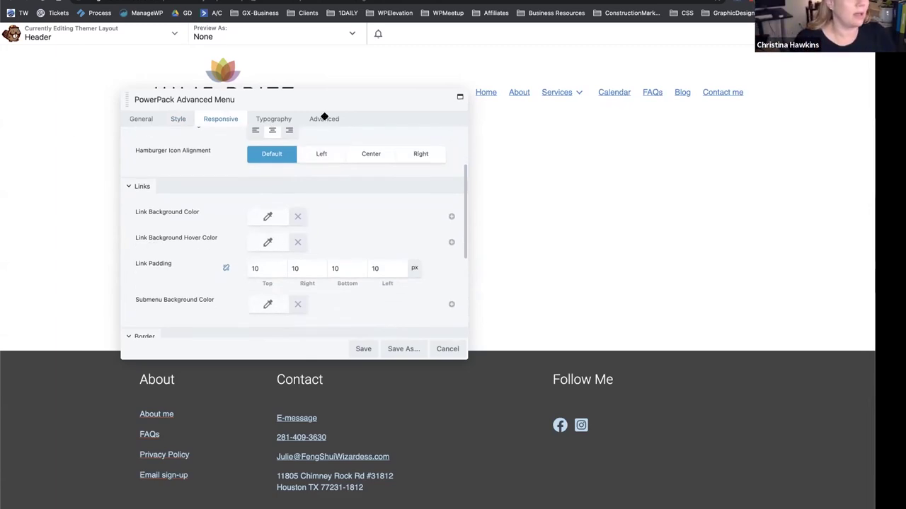
drag(324, 117, 348, 108)
click(386, 340)
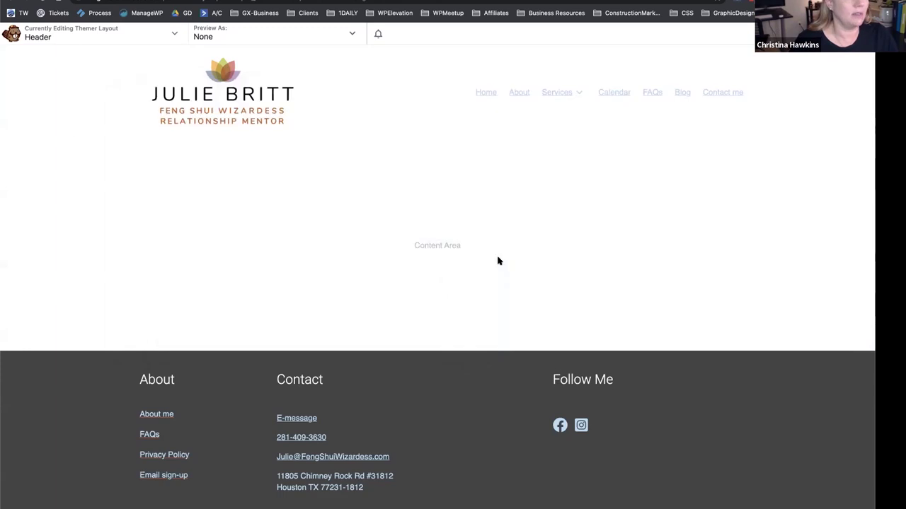
Leave the Header layout editor for the live About Us page and show Beaver Builder's layout list.
key(ctrl+p)
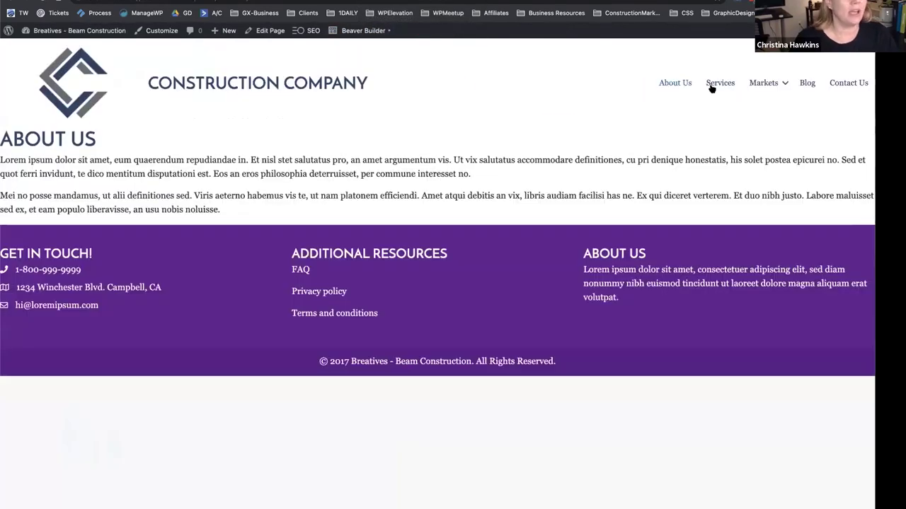
mouse_move(343, 32)
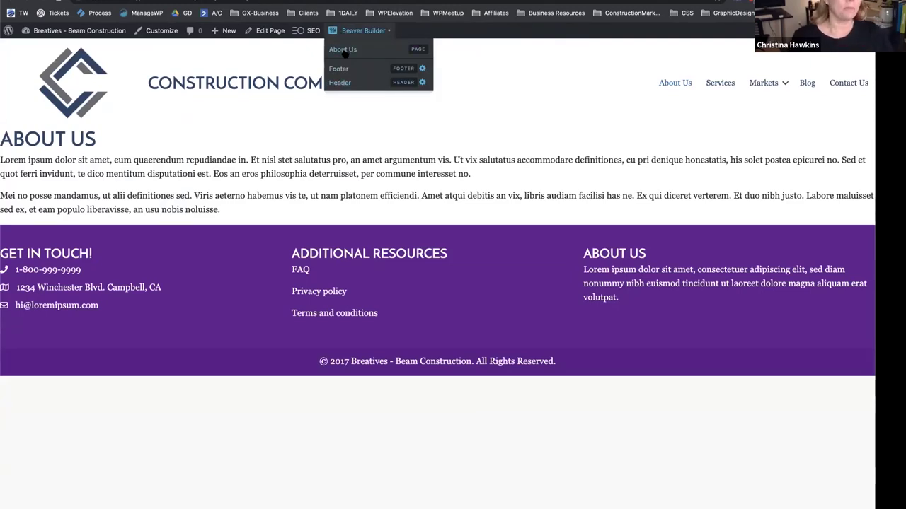
Edit the About Us page and open its row's Advanced spacing for Medium 992px screens.
click(343, 51)
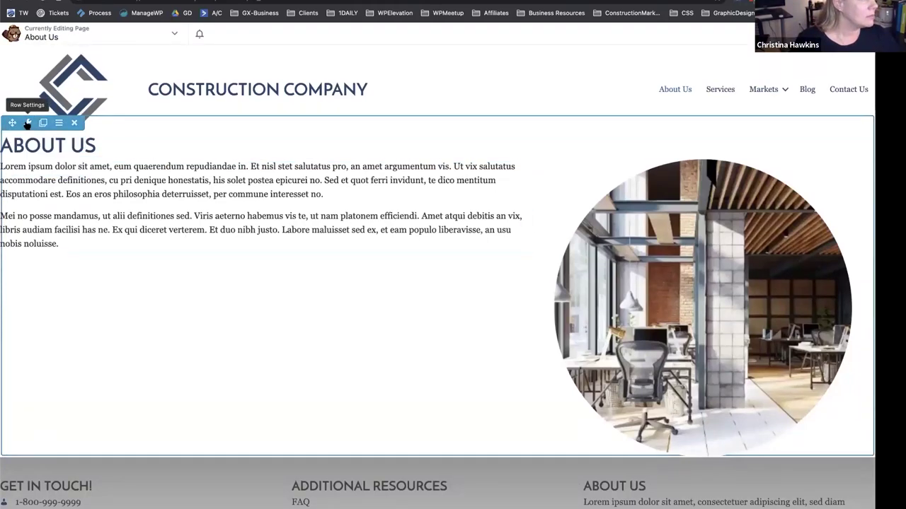
click(27, 123)
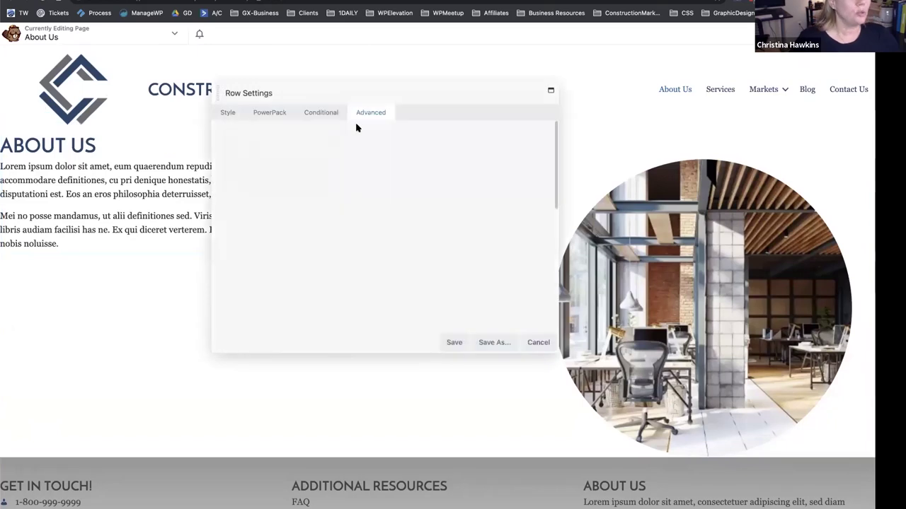
click(356, 124)
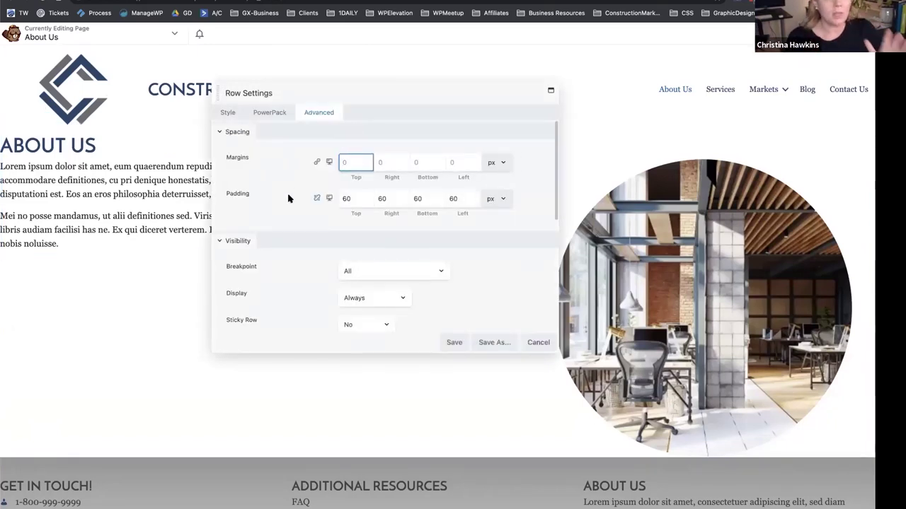
click(328, 198)
drag(384, 111, 407, 329)
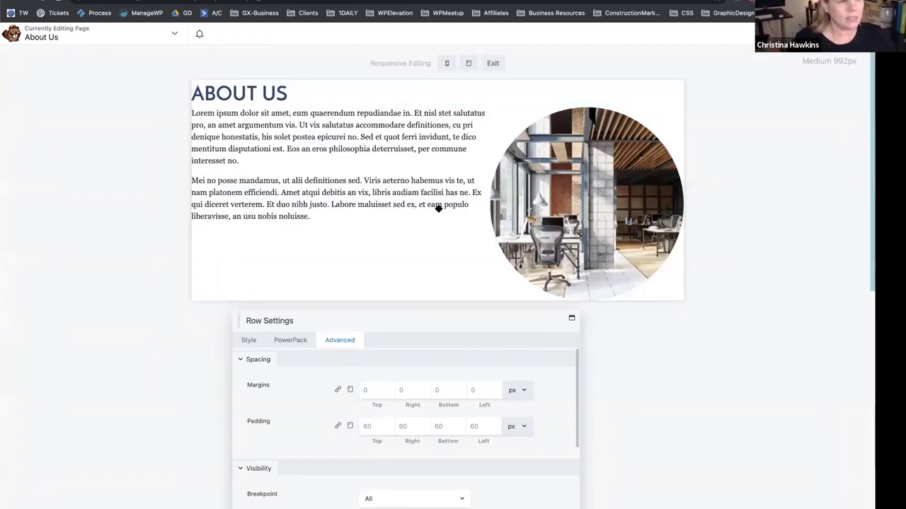
Set the row's medium-screen top, right and left padding to 30 px.
drag(394, 314, 477, 98)
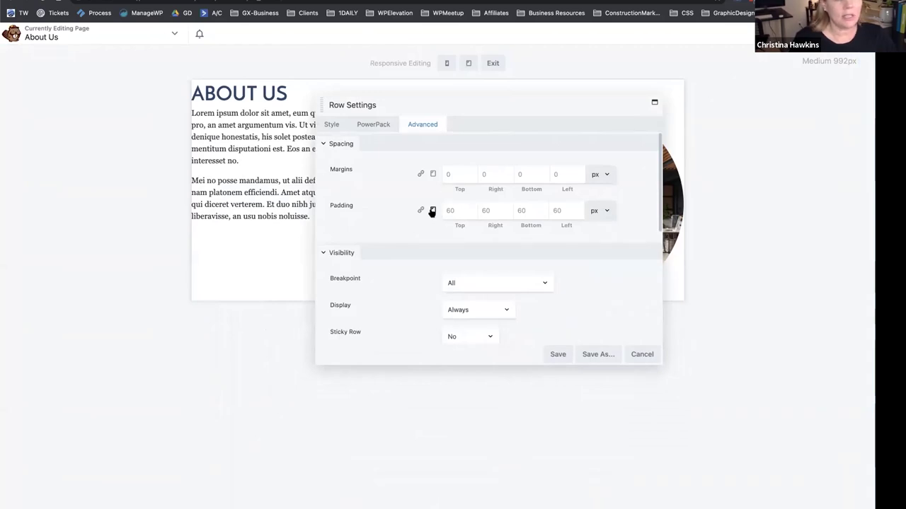
click(460, 210)
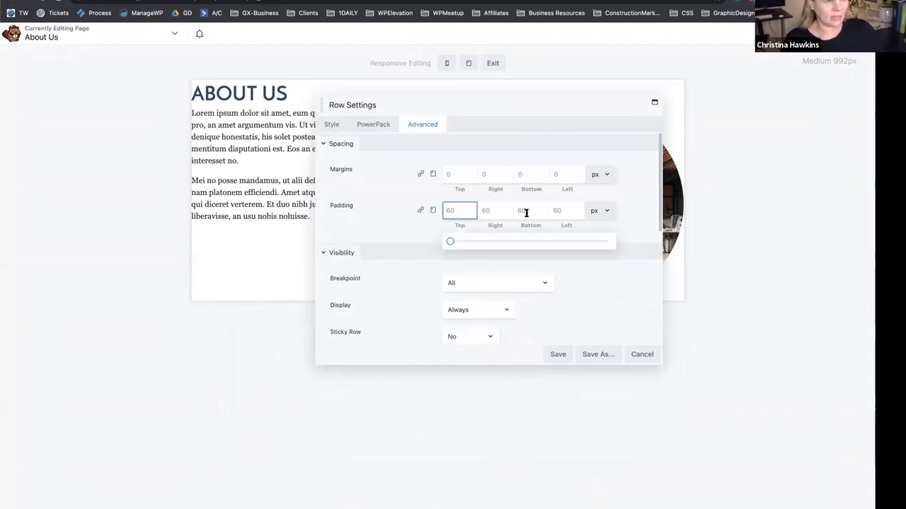
click(496, 211)
click(574, 212)
text(30)
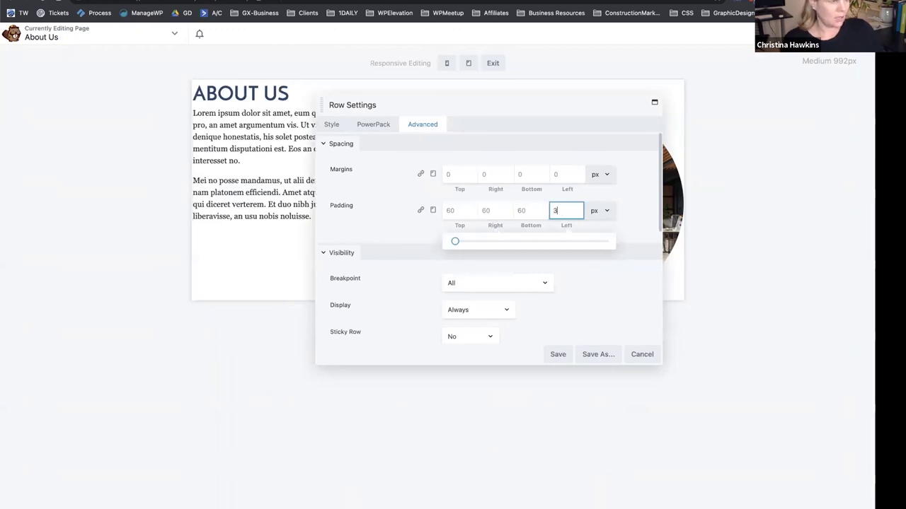
click(487, 211)
text(30)
drag(491, 107, 354, 224)
click(422, 338)
text(30)
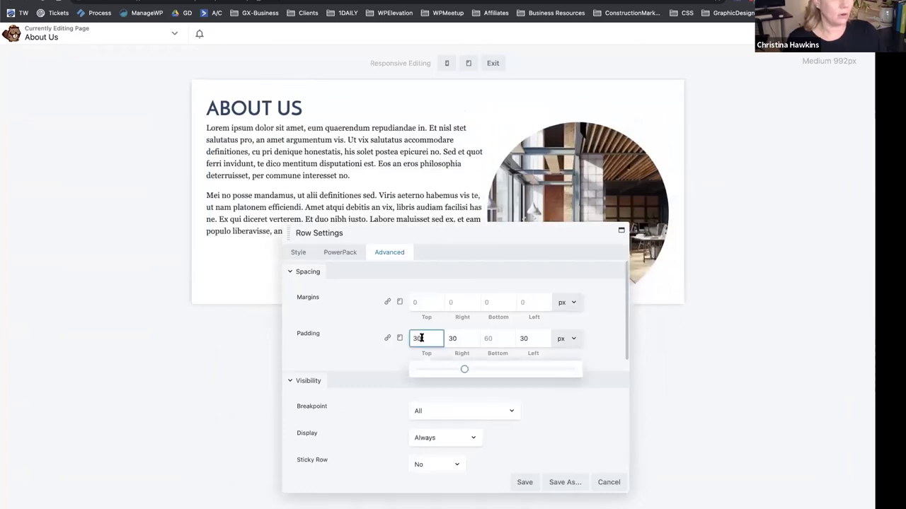
drag(394, 239, 447, 252)
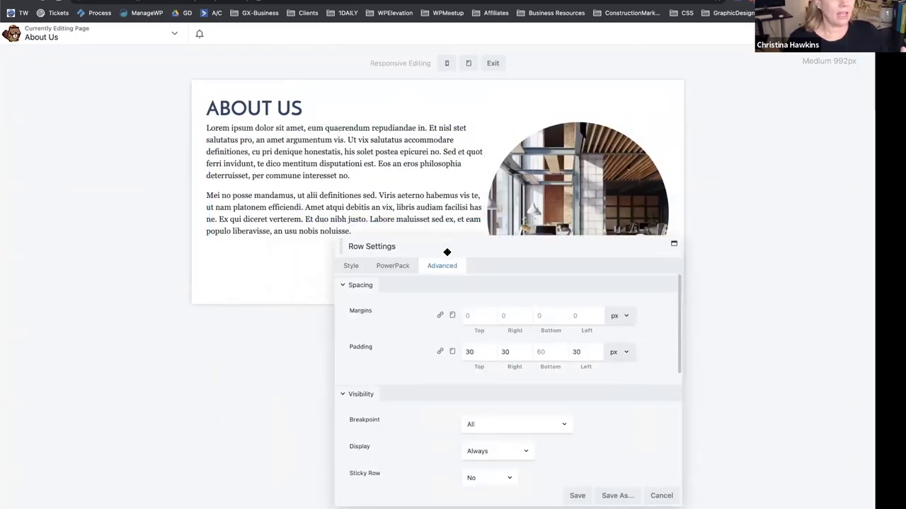
Give the row 30 px bottom padding on small screens.
click(452, 351)
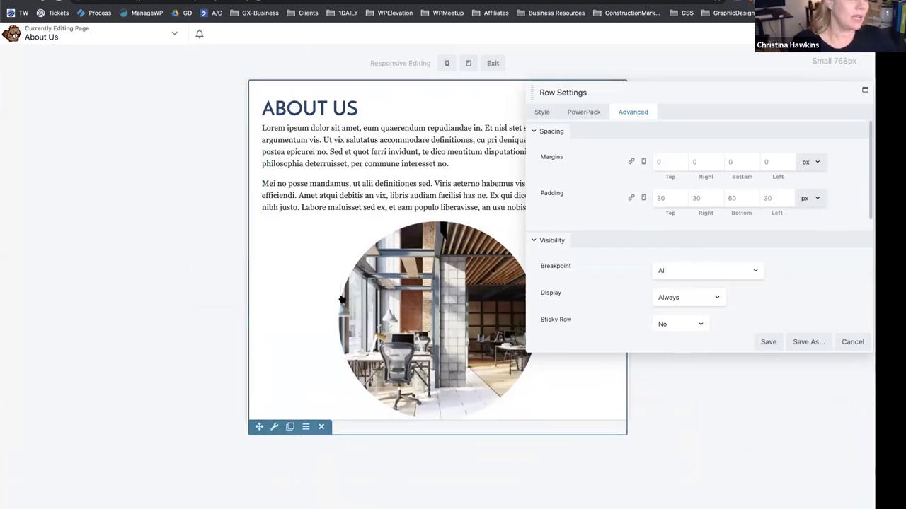
click(733, 197)
text(330)
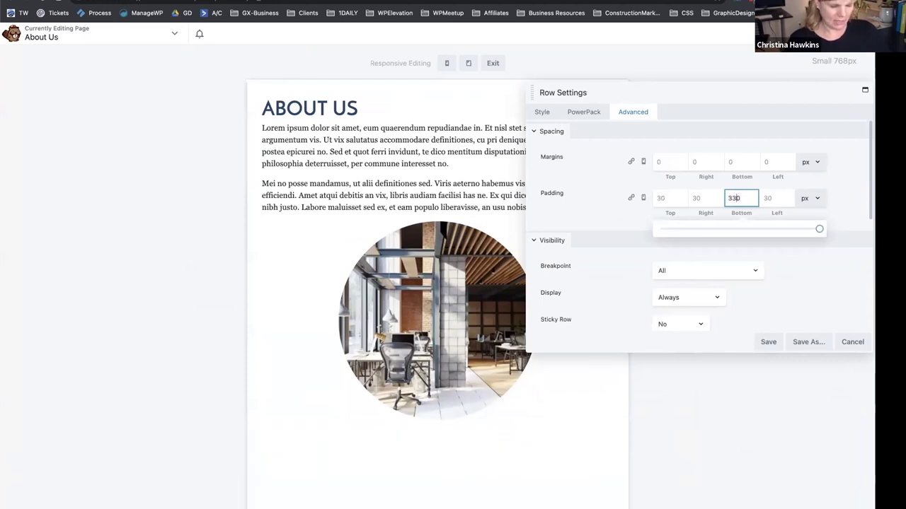
key(BackSpace)
key(shift+Tab)
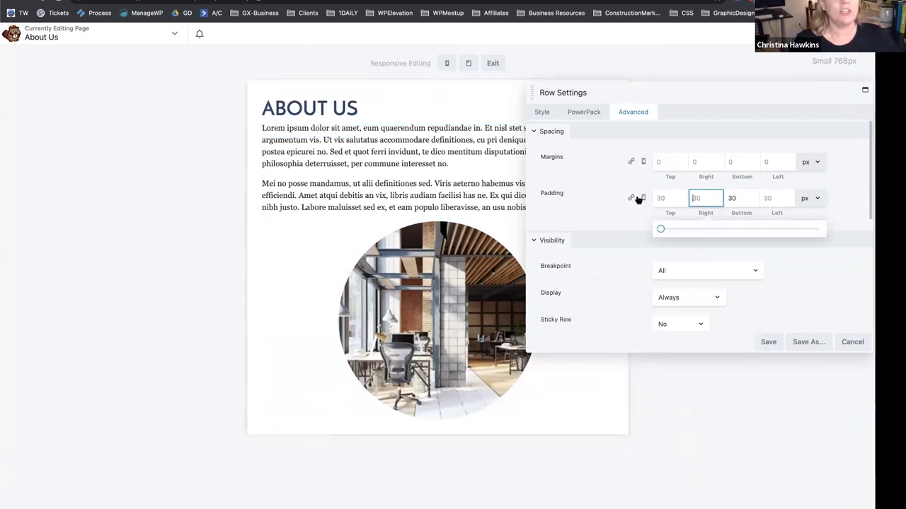
click(643, 198)
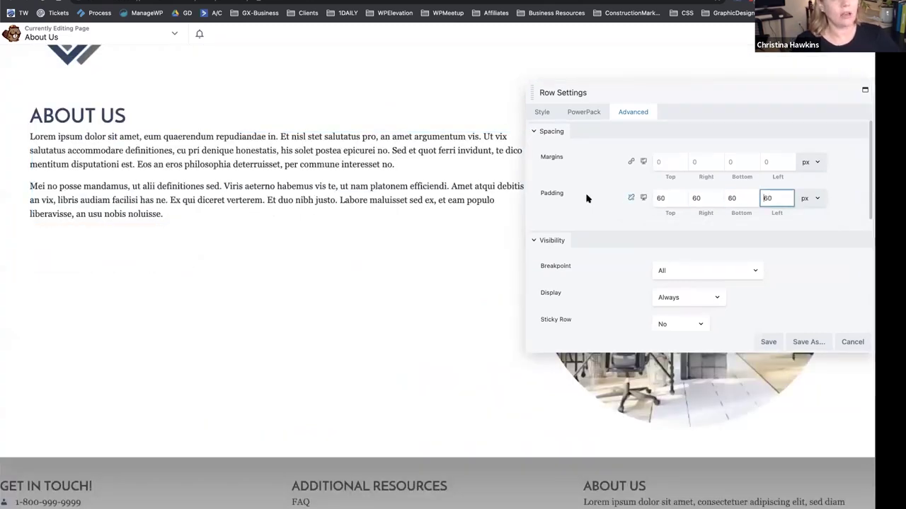
click(643, 198)
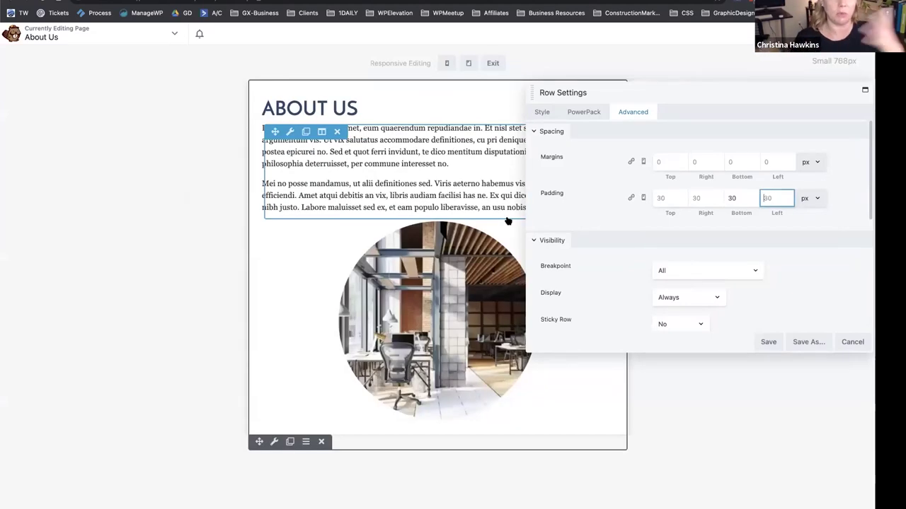
drag(674, 92, 556, 130)
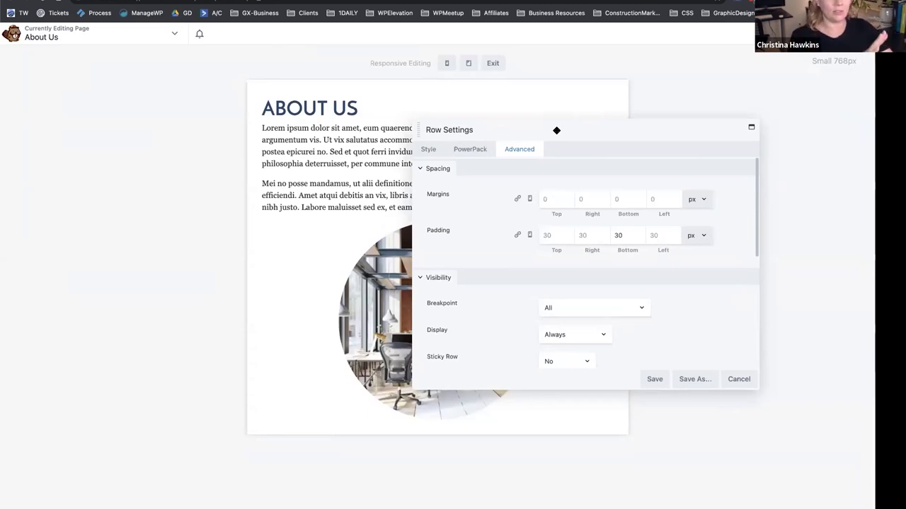
Look over the row's ID and Class fields, PowerPack options and Style tab.
scroll(510, 247, down, 3)
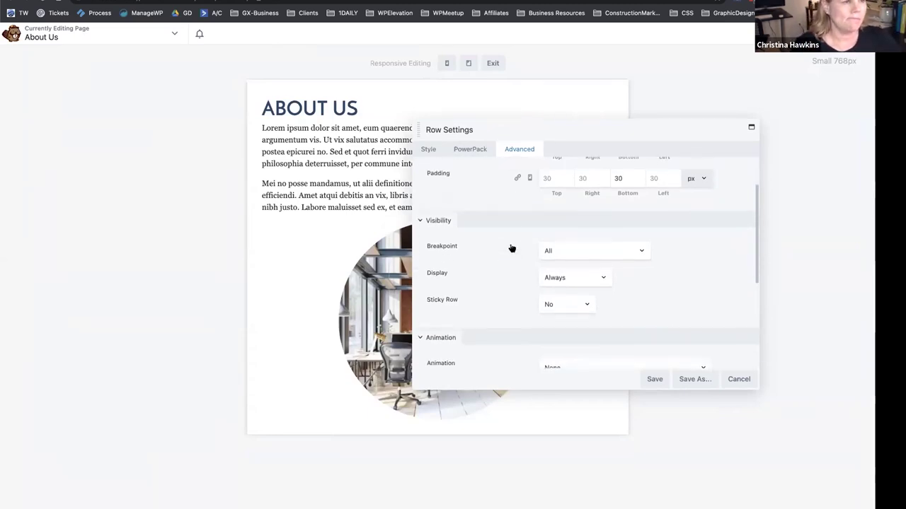
scroll(498, 277, down, 3)
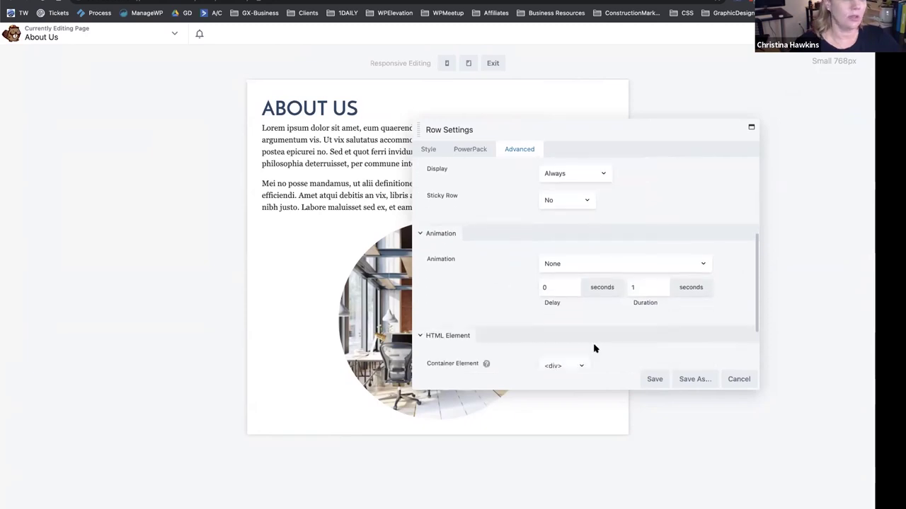
scroll(537, 329, down, 2)
click(564, 320)
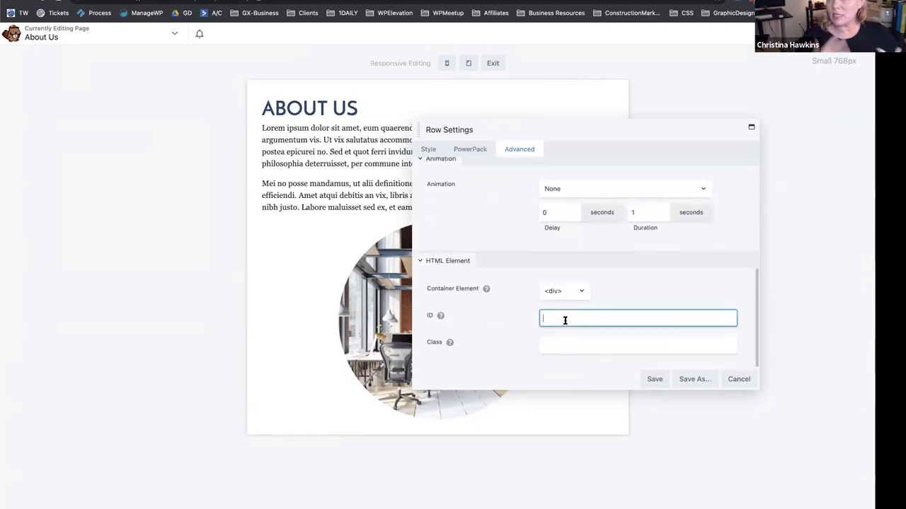
click(568, 345)
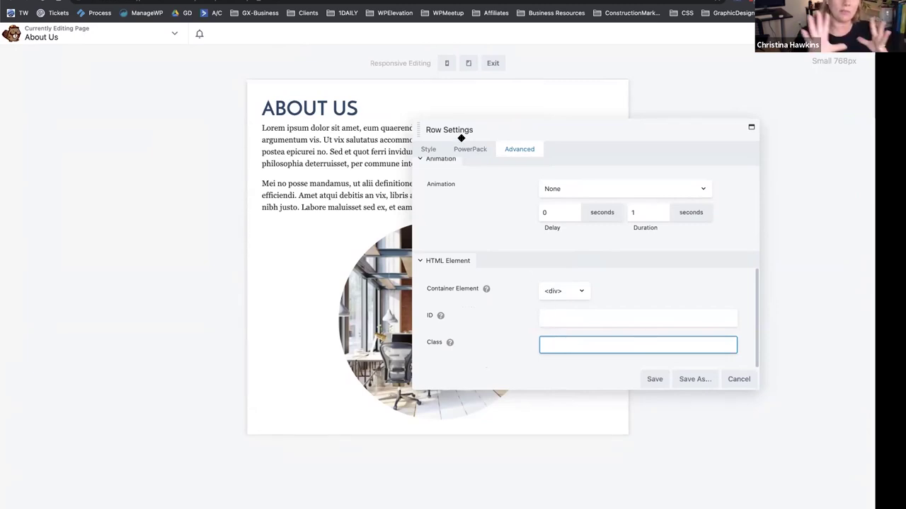
scroll(477, 210, up, 5)
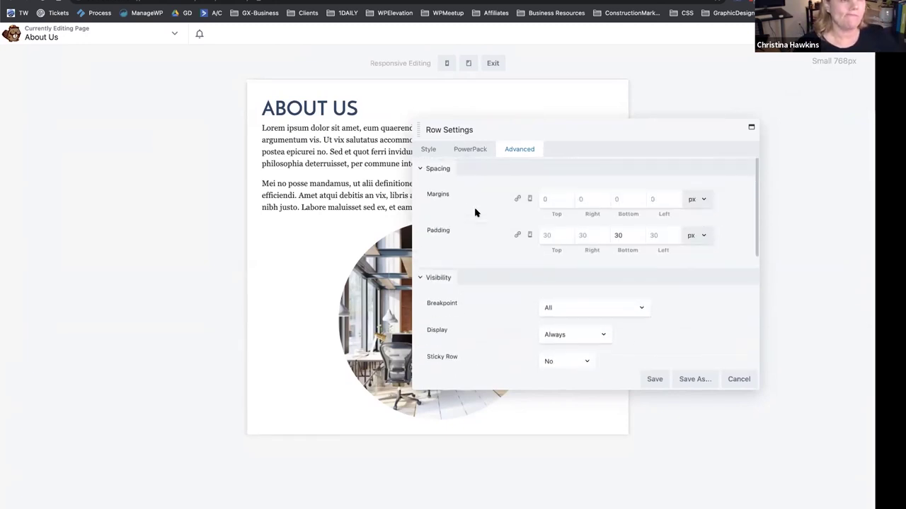
click(469, 148)
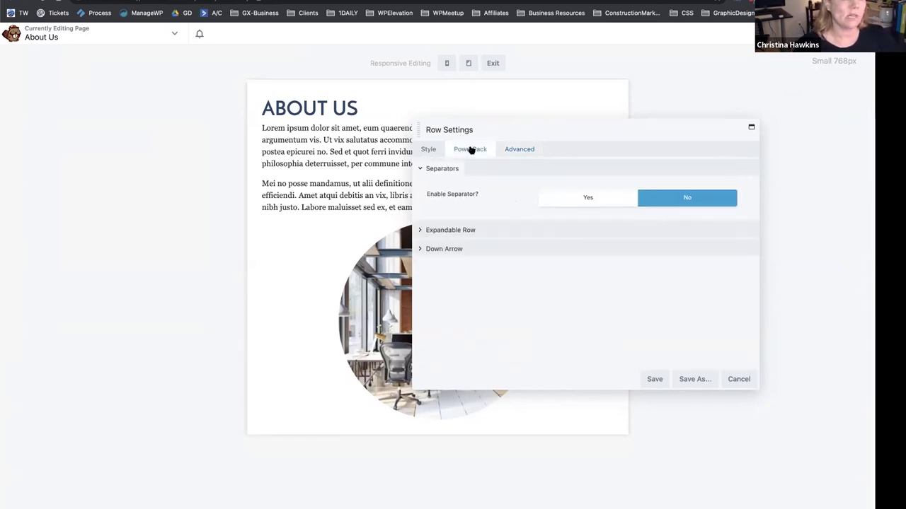
click(426, 150)
scroll(456, 257, down, 3)
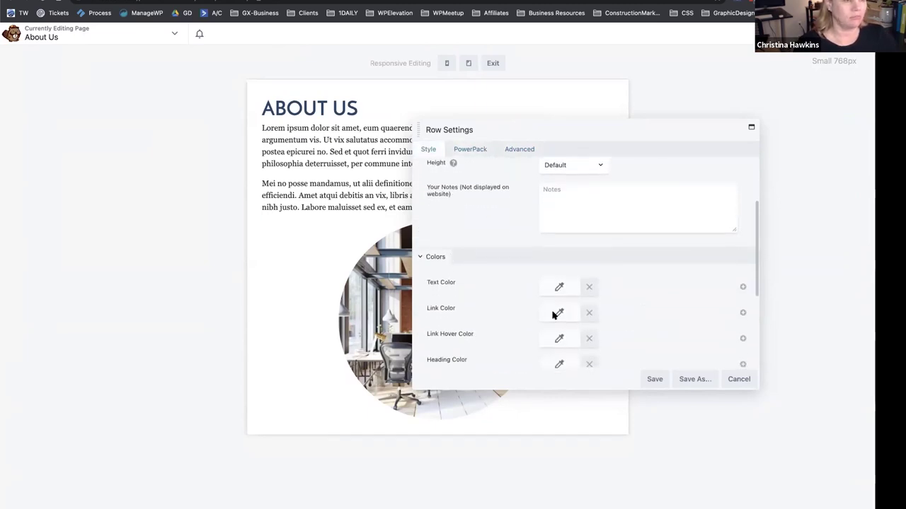
Save the row settings, return to desktop preview, and publish the About Us page.
click(657, 380)
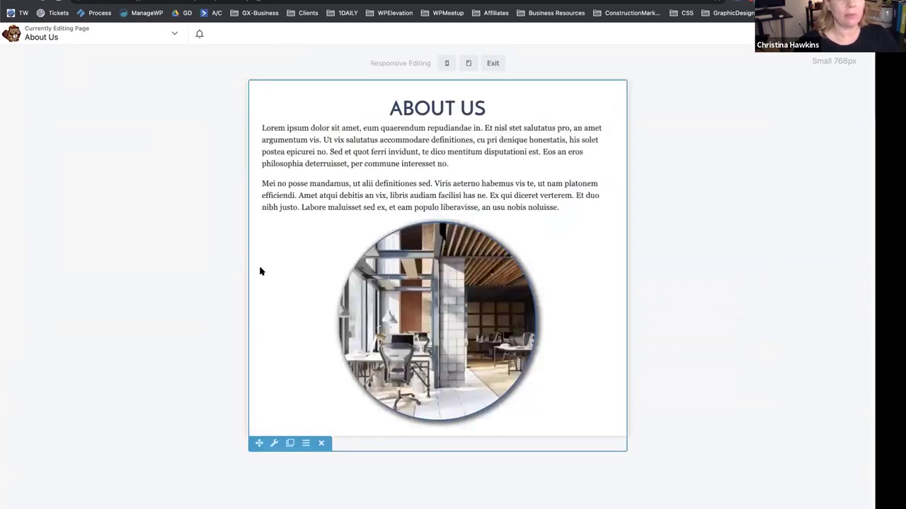
click(493, 63)
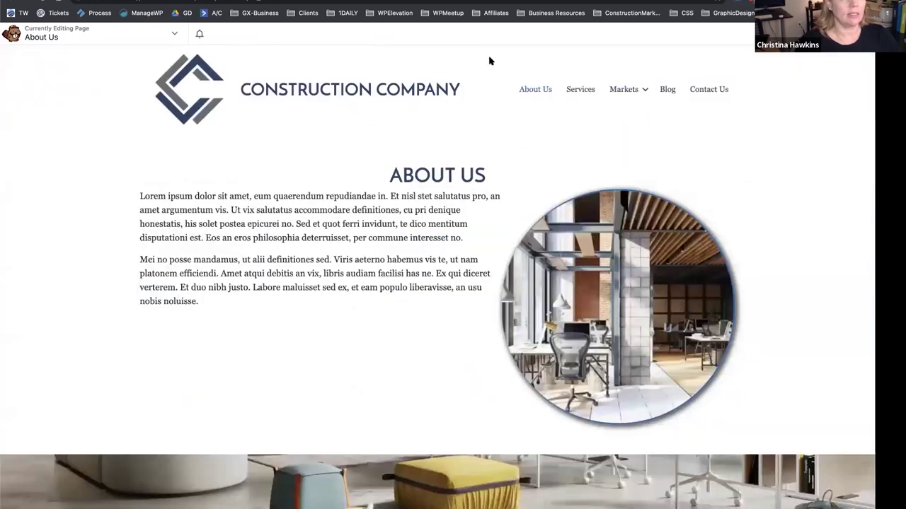
click(842, 33)
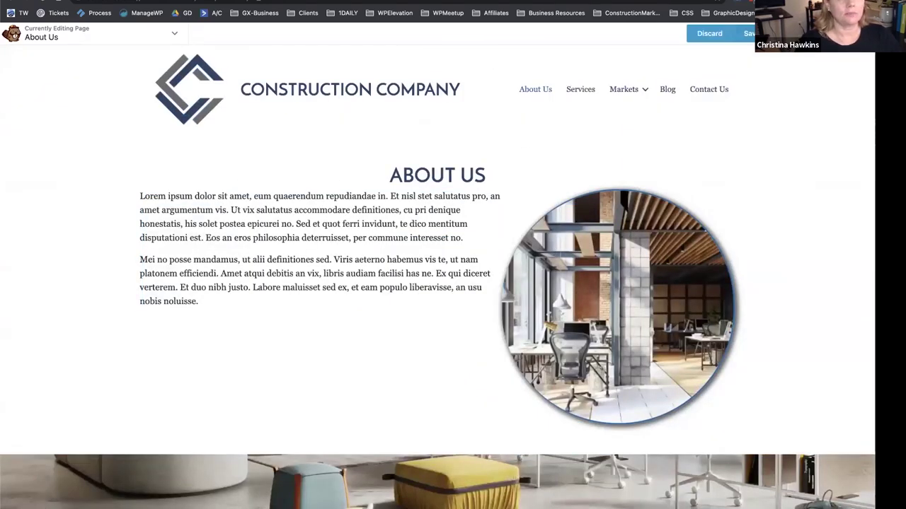
click(736, 33)
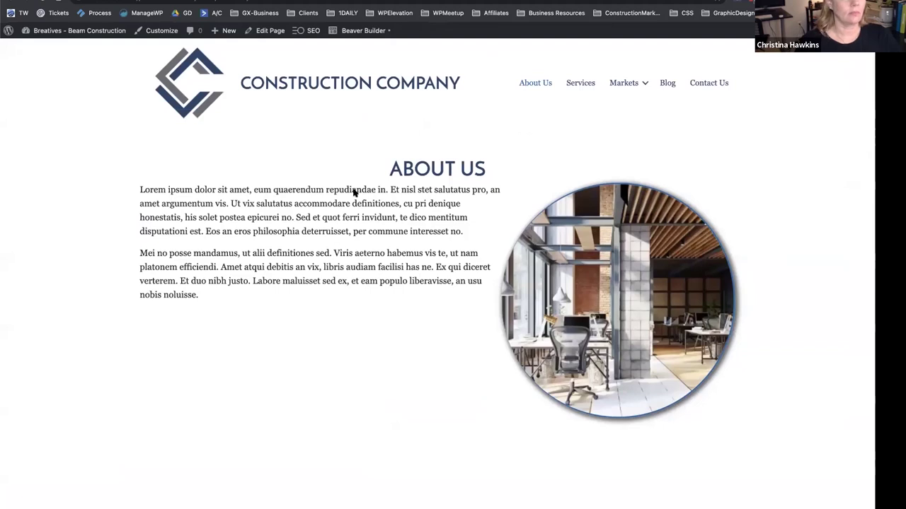
scroll(354, 192, down, 5)
scroll(354, 193, up, 5)
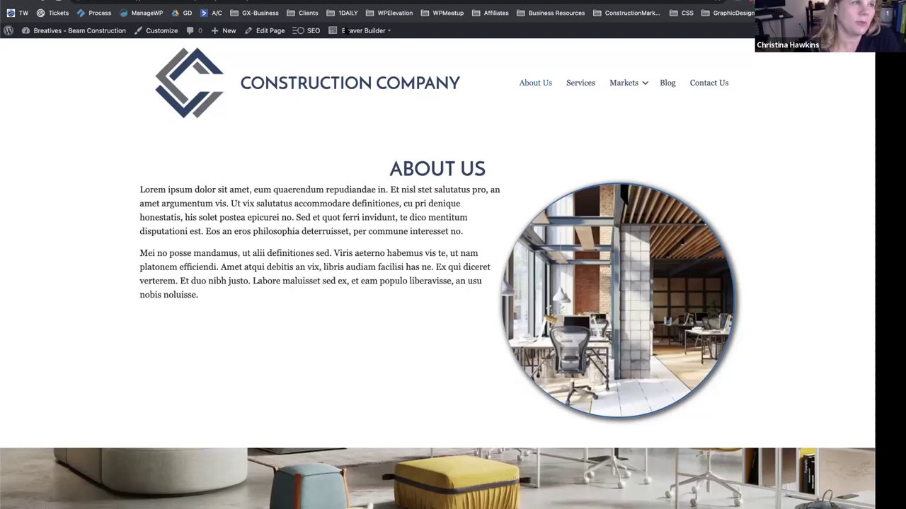
Reopen the page in Beaver Builder and switch the photo module to Full Size.
click(352, 32)
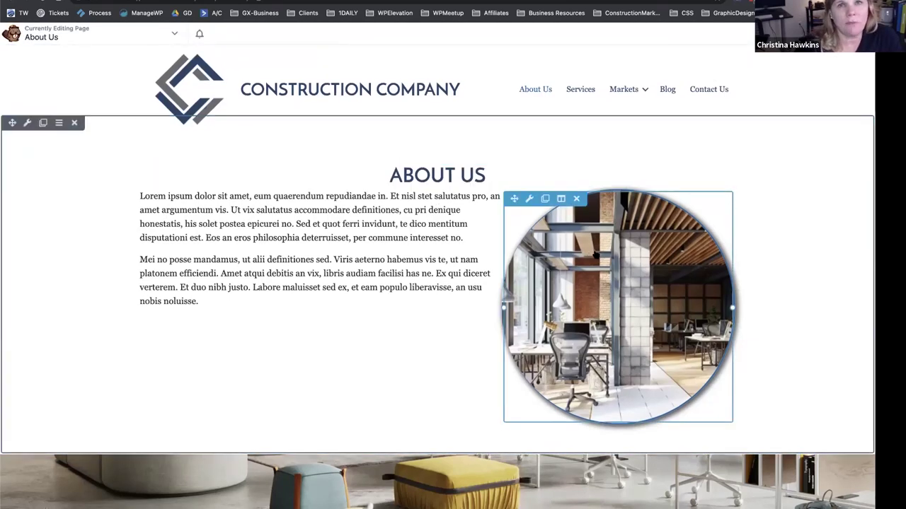
click(600, 255)
click(433, 150)
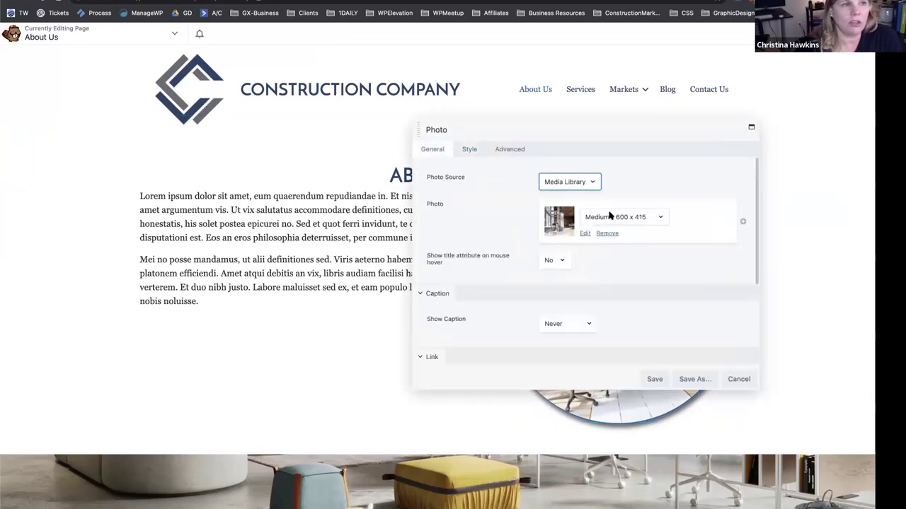
click(601, 217)
click(616, 251)
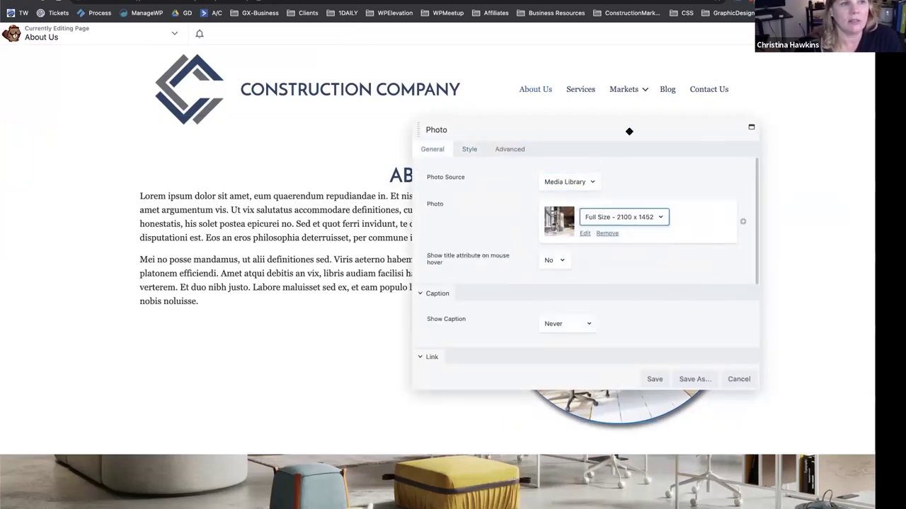
drag(629, 129, 306, 120)
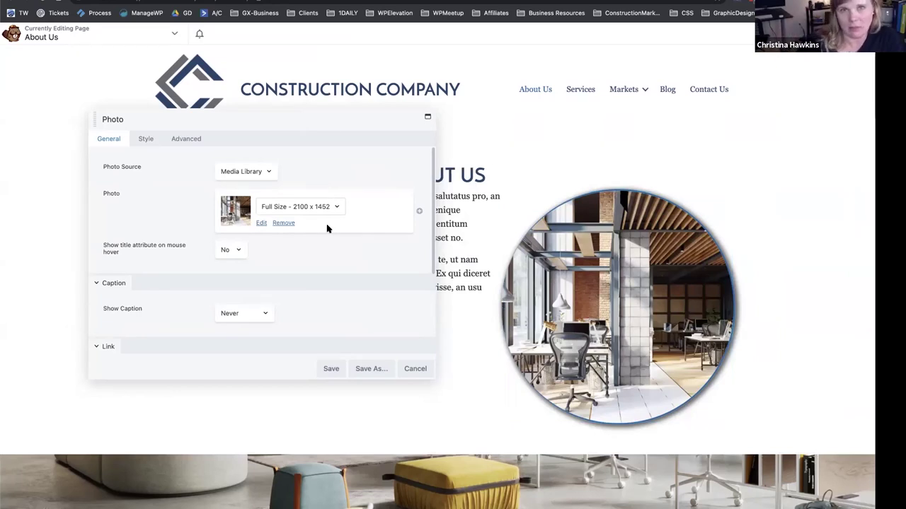
Try the Large photo size, then revert to Medium 600 x 415 and close the settings.
click(306, 207)
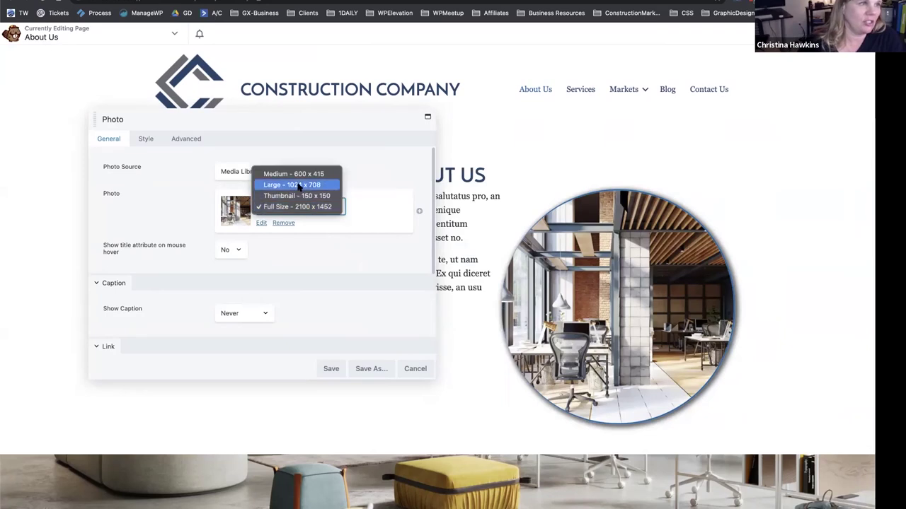
click(298, 186)
click(300, 207)
click(293, 194)
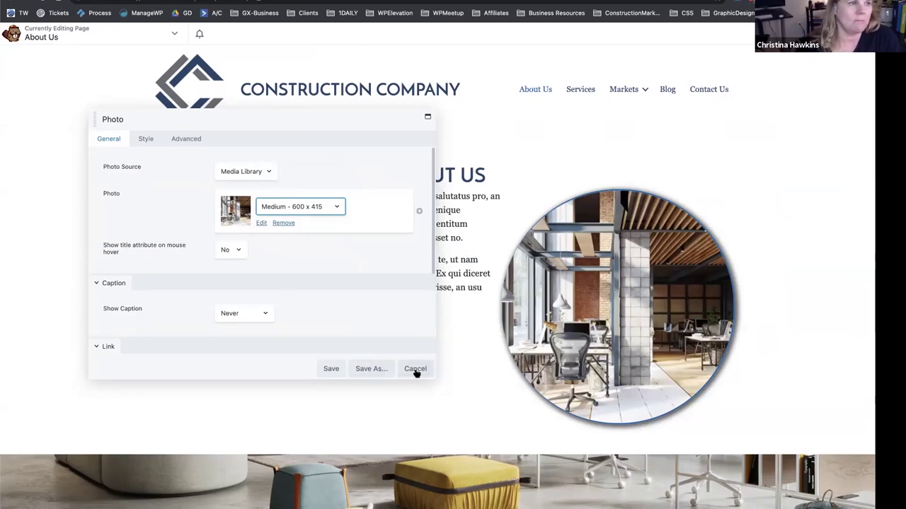
click(330, 369)
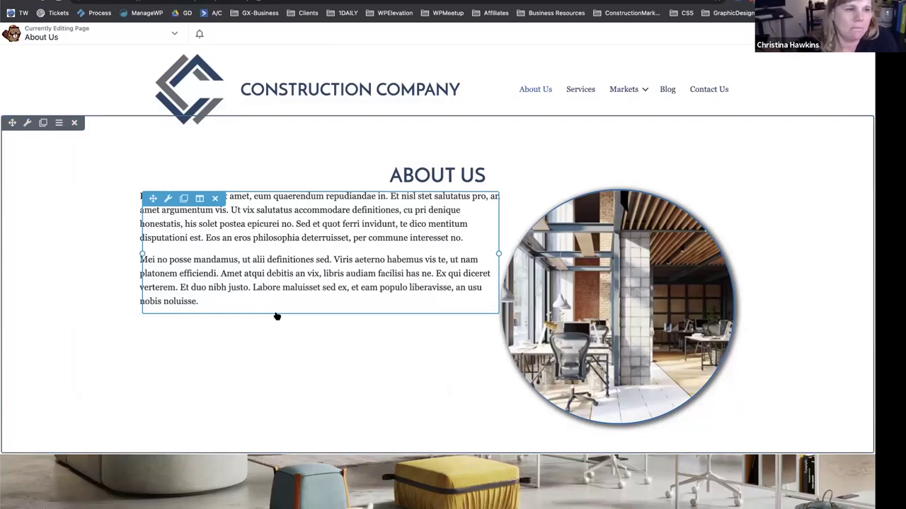
Search Google for 'beaver builder' and open the wpbeaverbuilder.com result.
scroll(277, 316, down, 5)
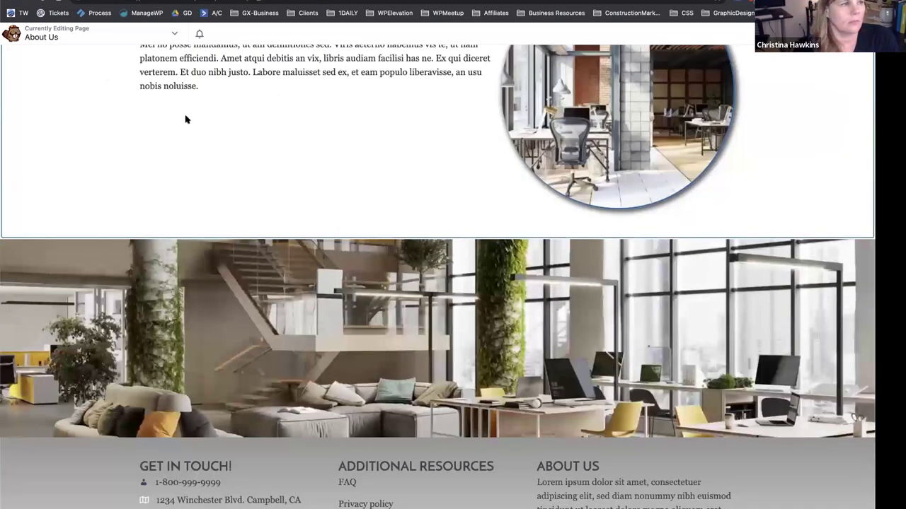
scroll(186, 119, up, 5)
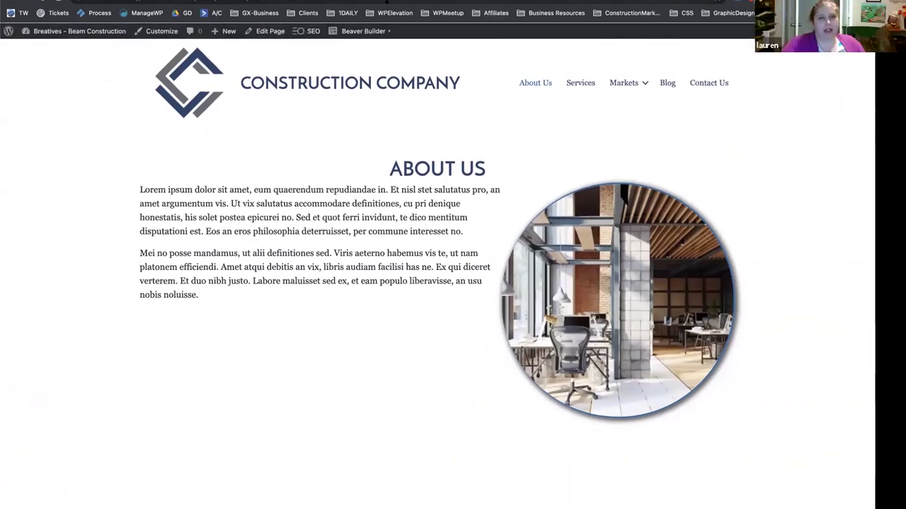
click(388, 3)
text(beaver builder wordpress)
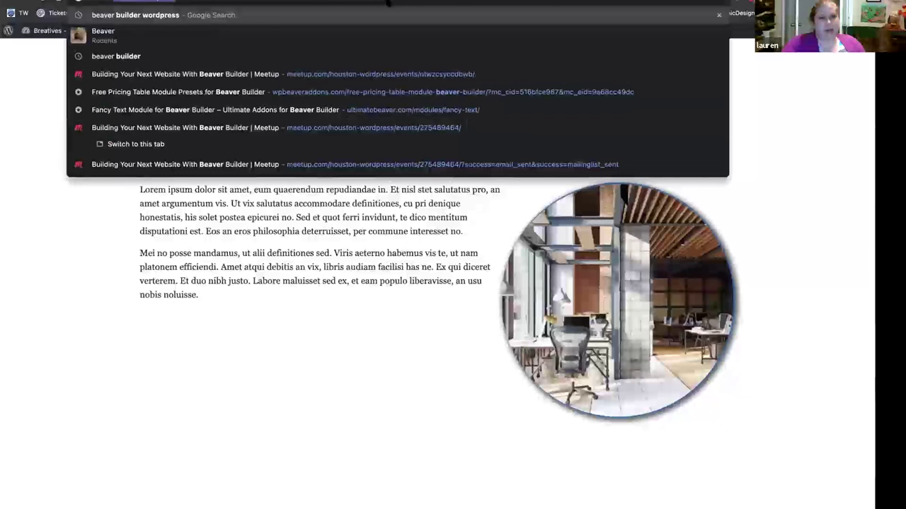
key(Return)
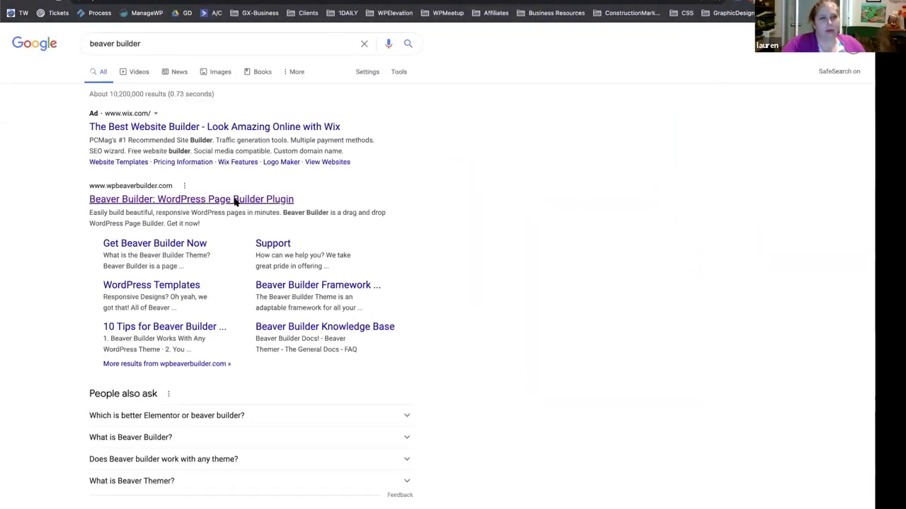
click(237, 200)
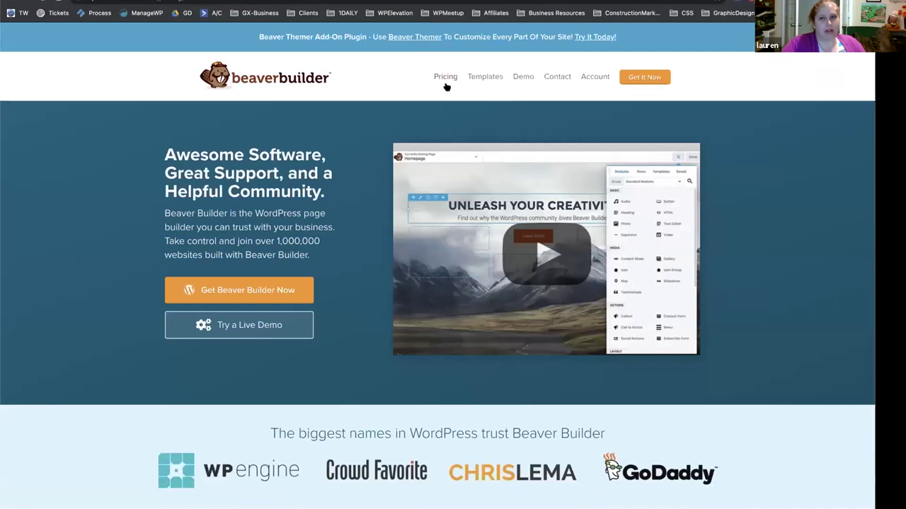
Open the Pricing page and highlight the Agency and Pro plan names and Pro's $199 price.
click(446, 82)
scroll(62, 187, down, 1)
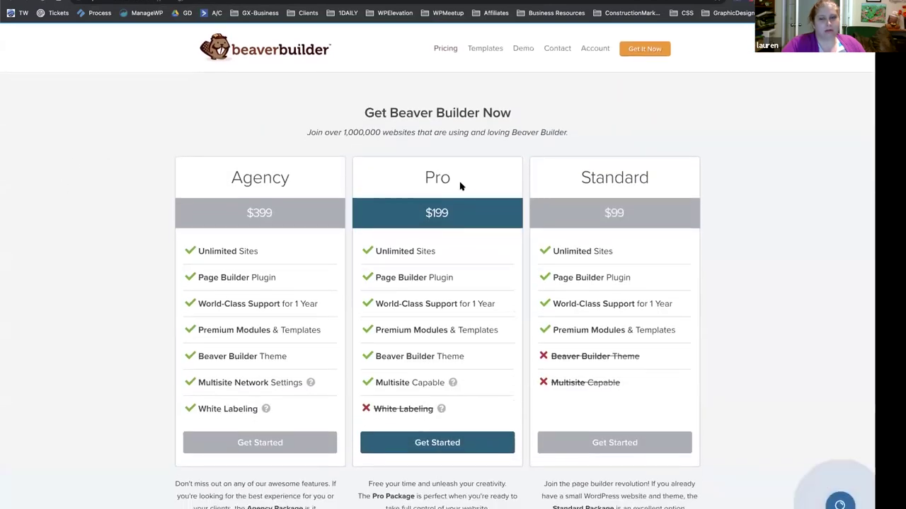
drag(458, 183, 411, 183)
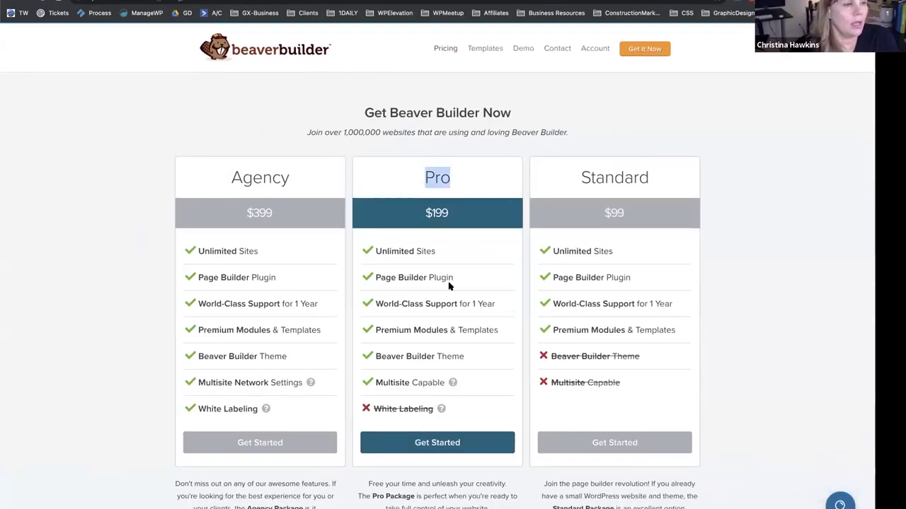
scroll(453, 346, down, 1)
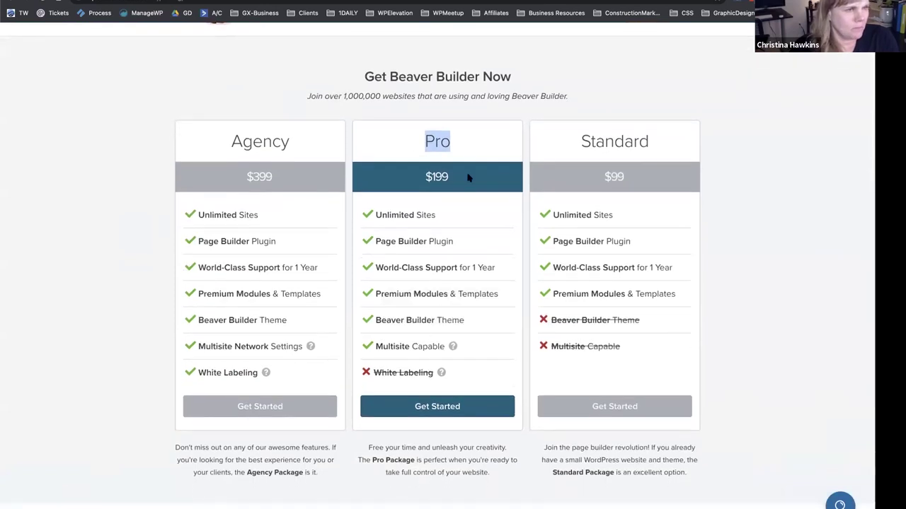
drag(297, 148, 212, 139)
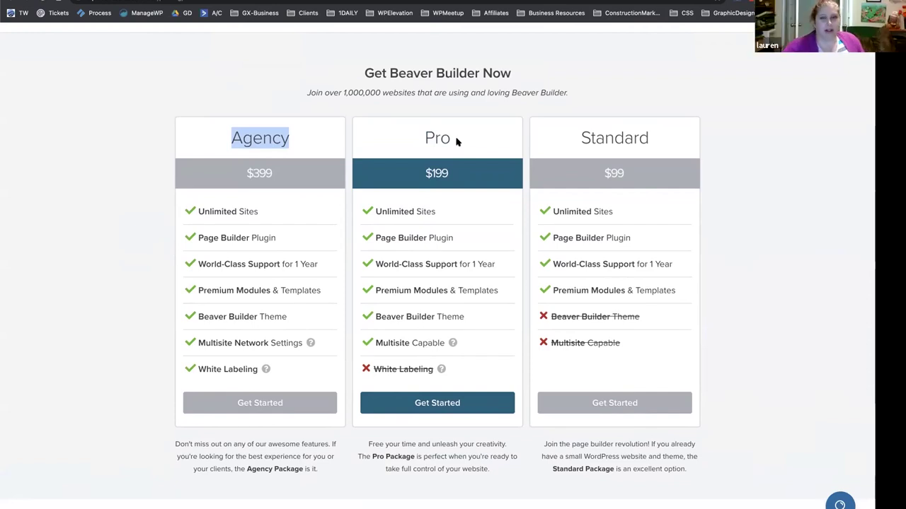
drag(455, 142, 415, 137)
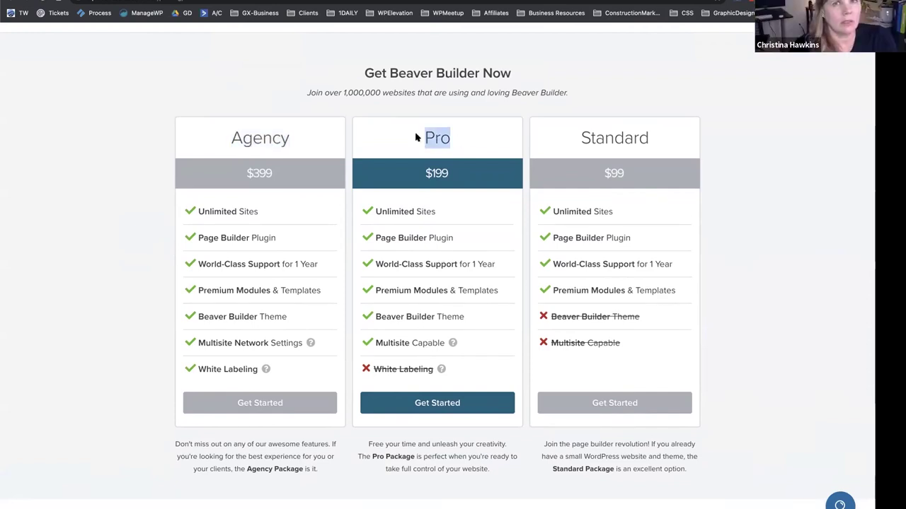
click(600, 312)
drag(647, 317, 546, 315)
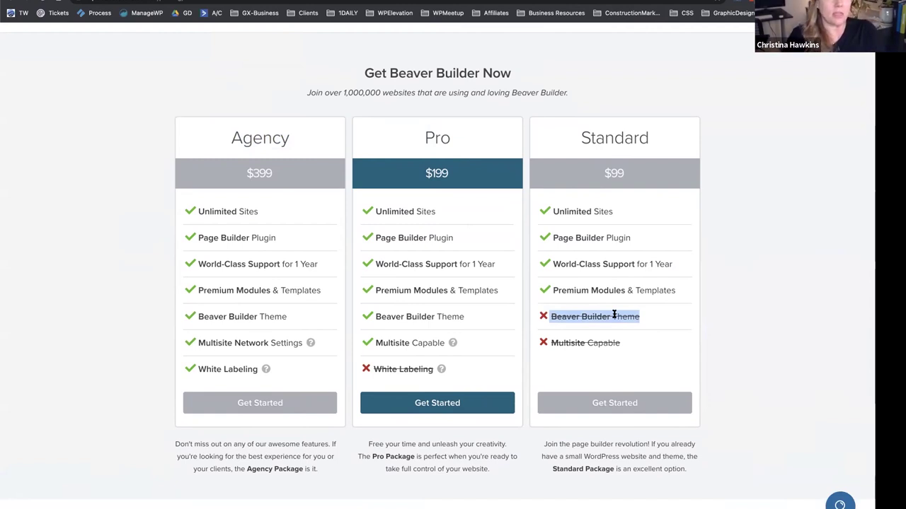
click(613, 314)
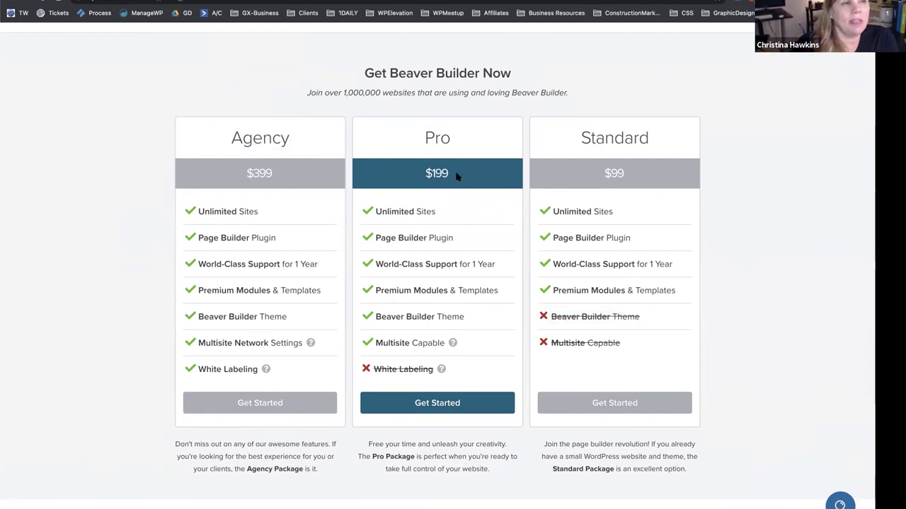
drag(453, 178, 416, 176)
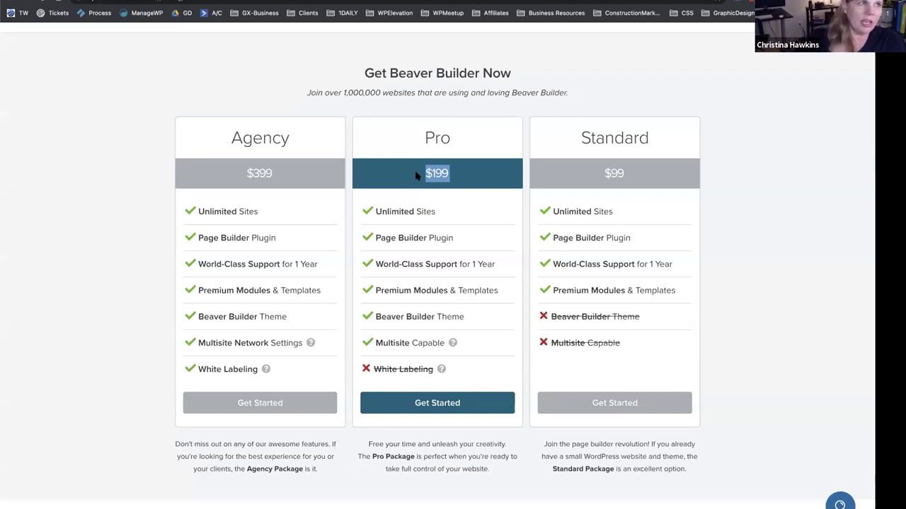
Point out Standard's $99 price and the Standard and Pro plan names, then scan to the footer and back.
scroll(416, 175, down, 1)
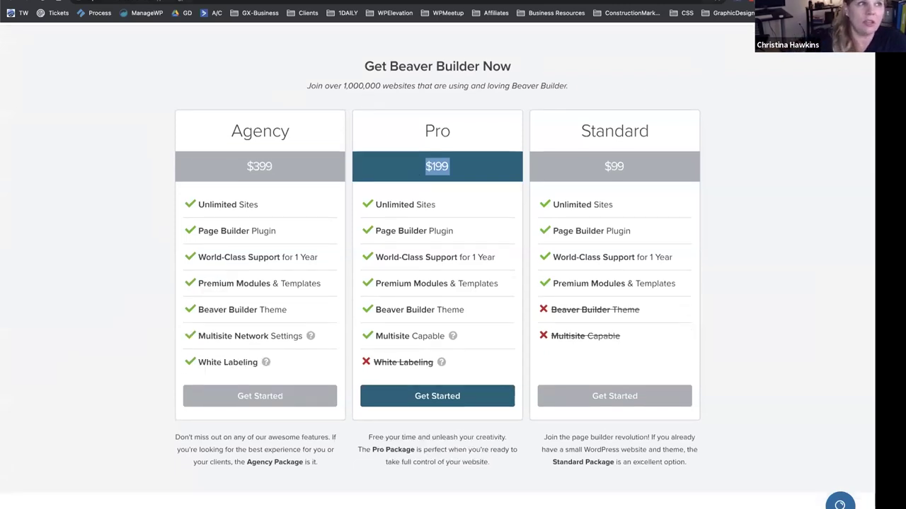
drag(599, 169, 626, 167)
scroll(744, 161, up, 1)
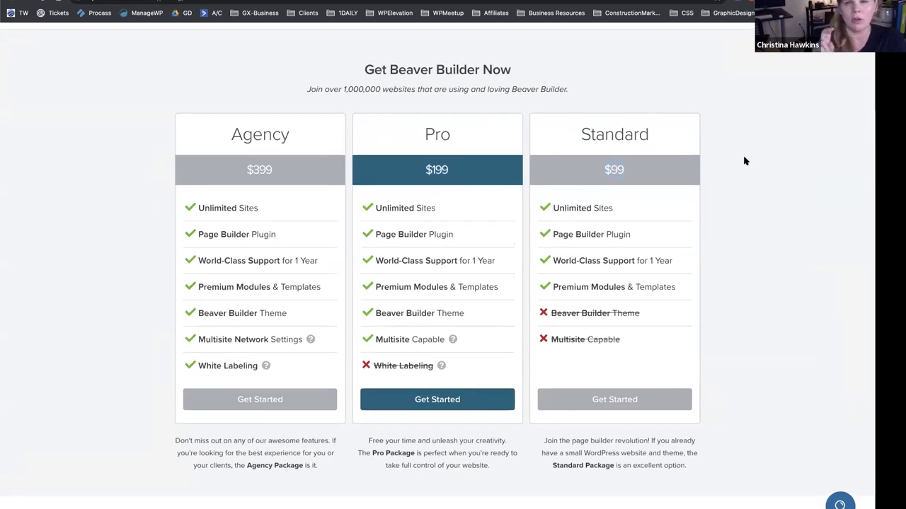
click(731, 153)
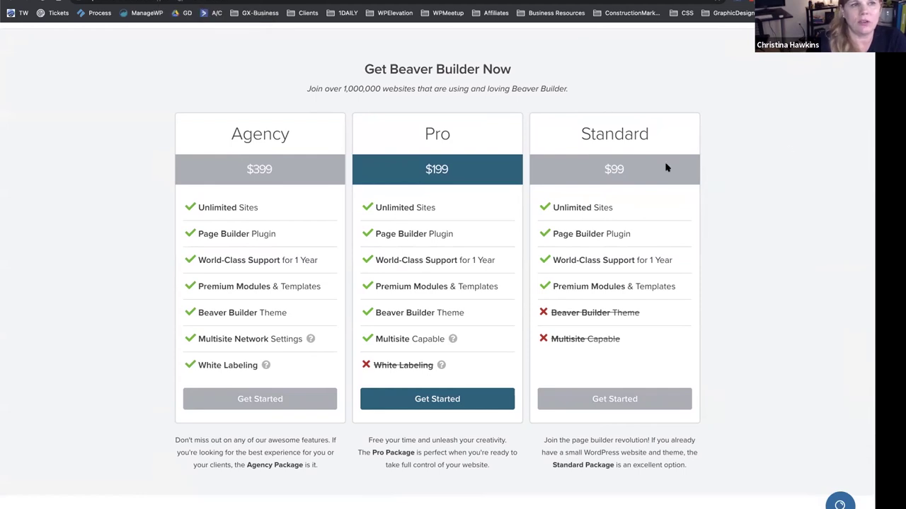
double_click(622, 135)
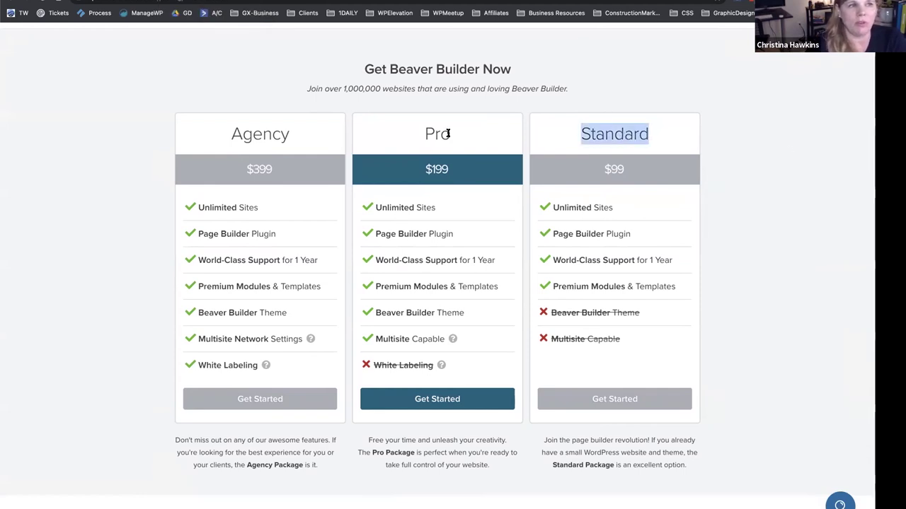
drag(448, 133, 409, 137)
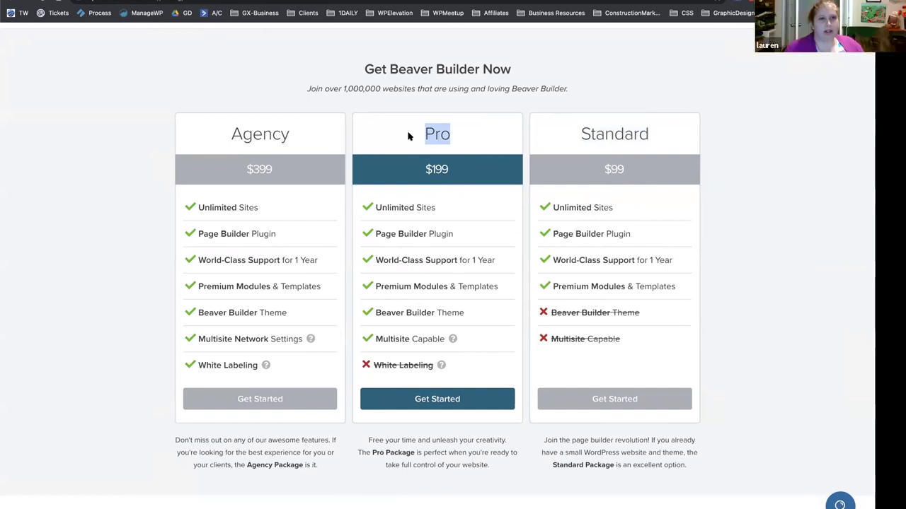
scroll(437, 245, down, 1)
scroll(437, 246, down, 6)
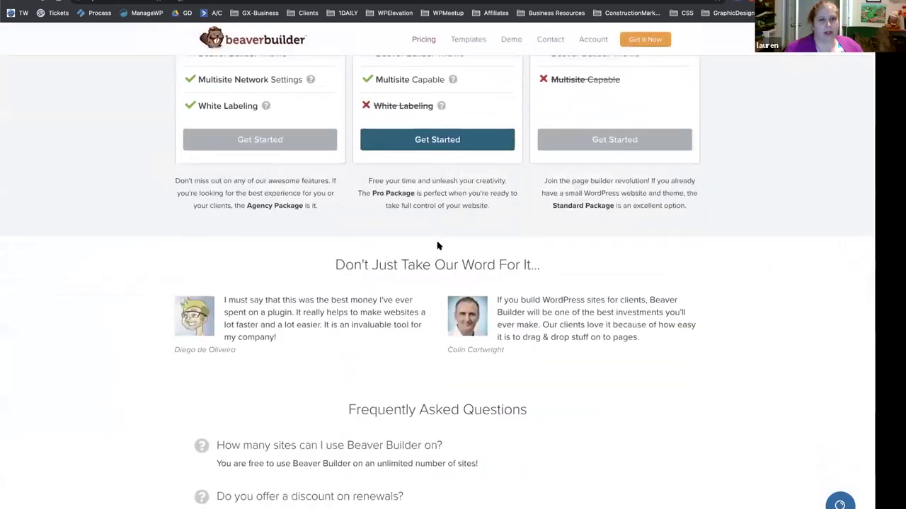
scroll(437, 245, down, 12)
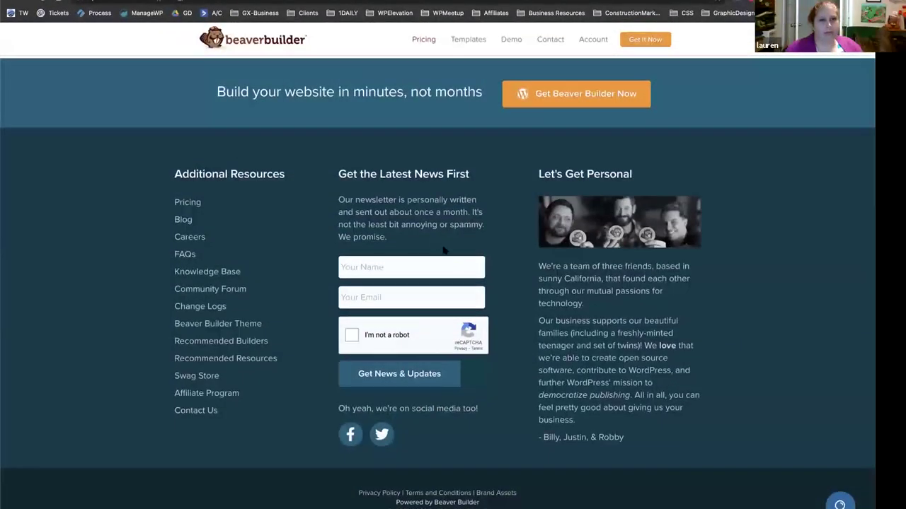
key(Home)
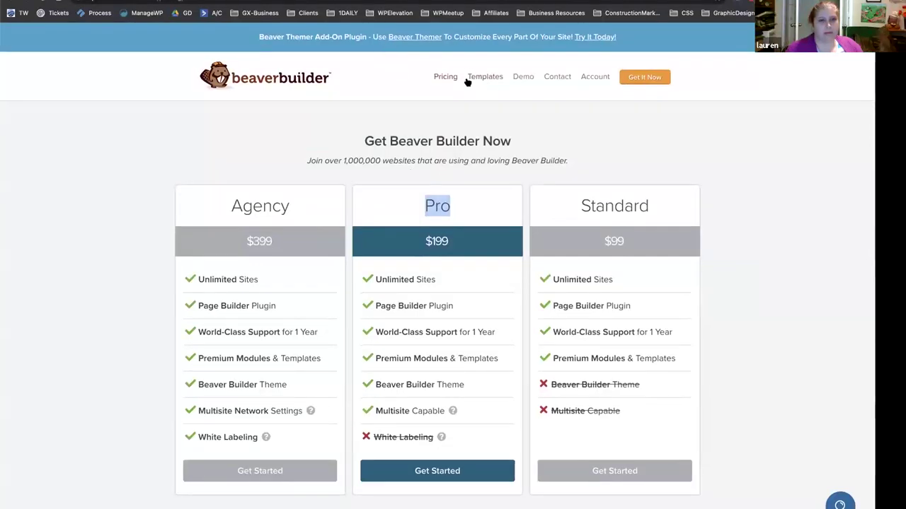
scroll(346, 126, down, 1)
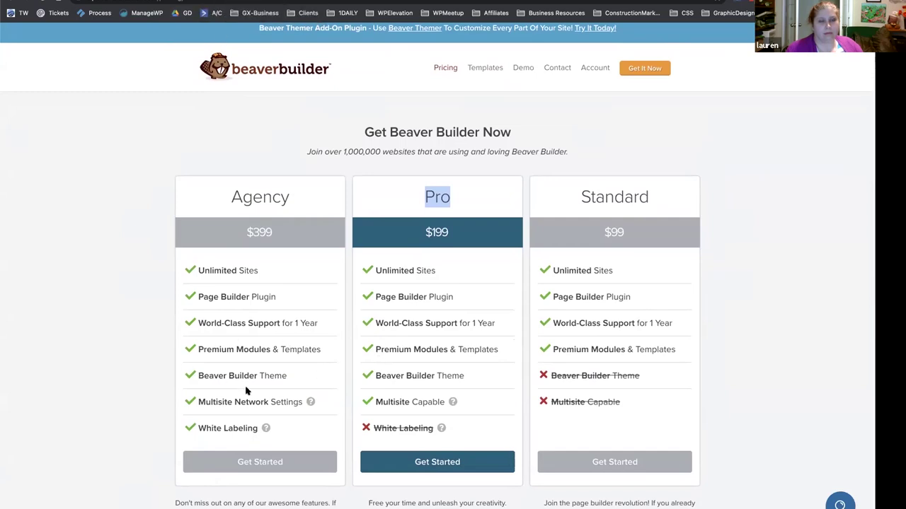
Search Google for 'beaver themer' and open the 'Beaver Themer | A WordPress Theme Builder' result.
click(269, 4)
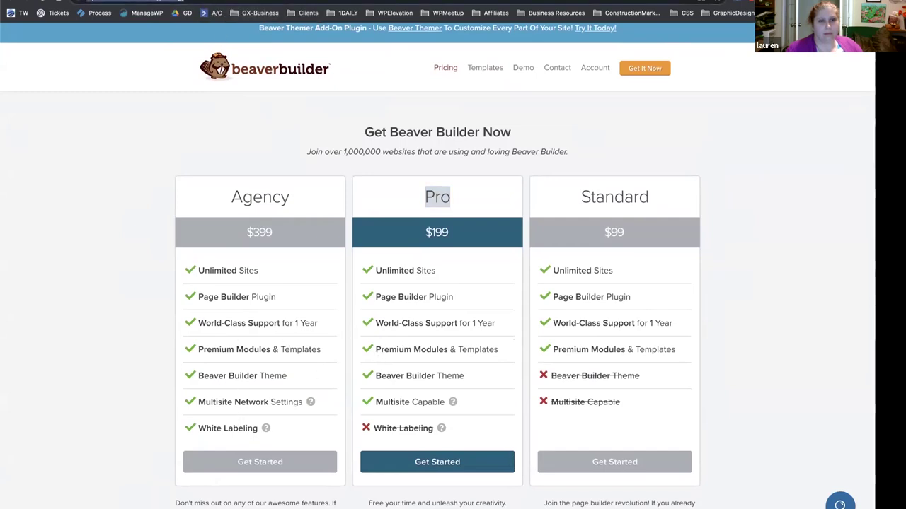
text(beaver th)
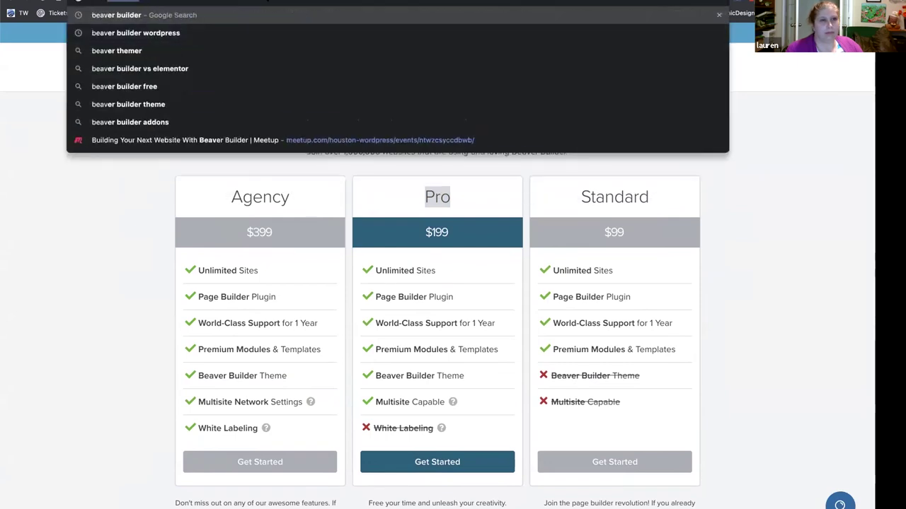
text(emer)
key(Return)
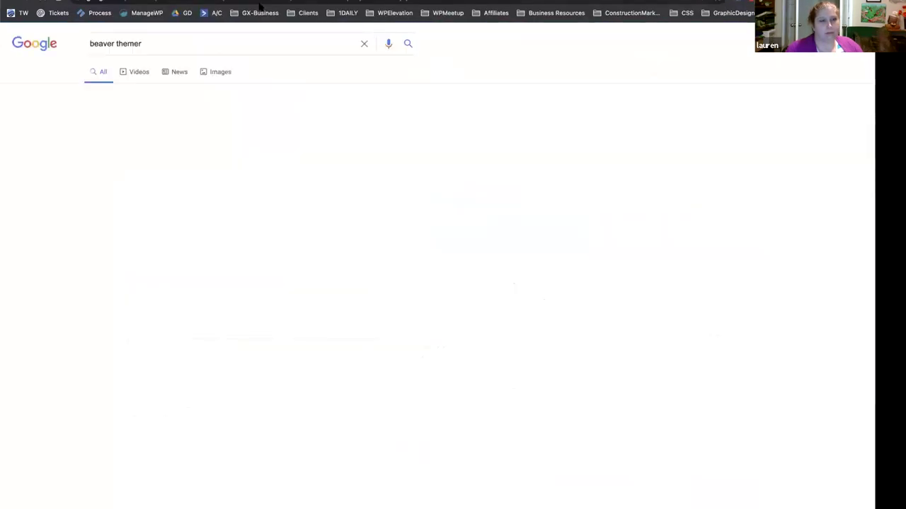
click(136, 126)
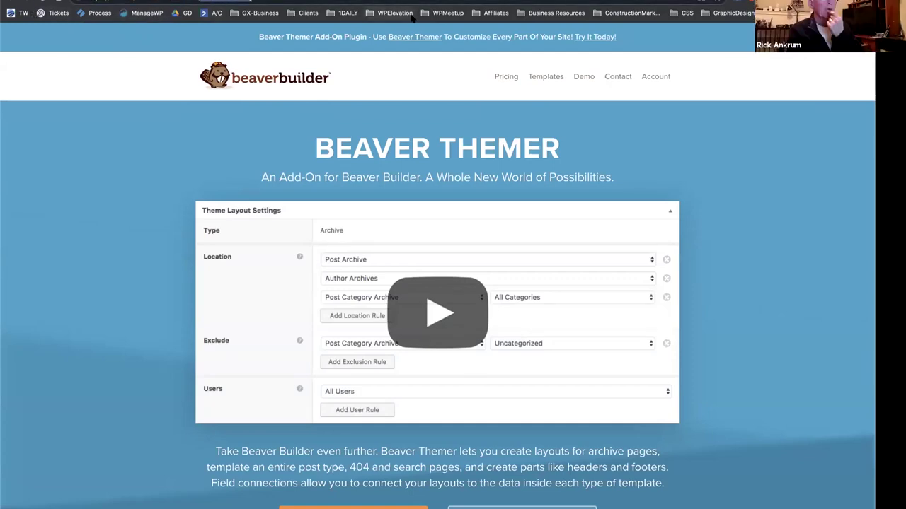
click(410, 4)
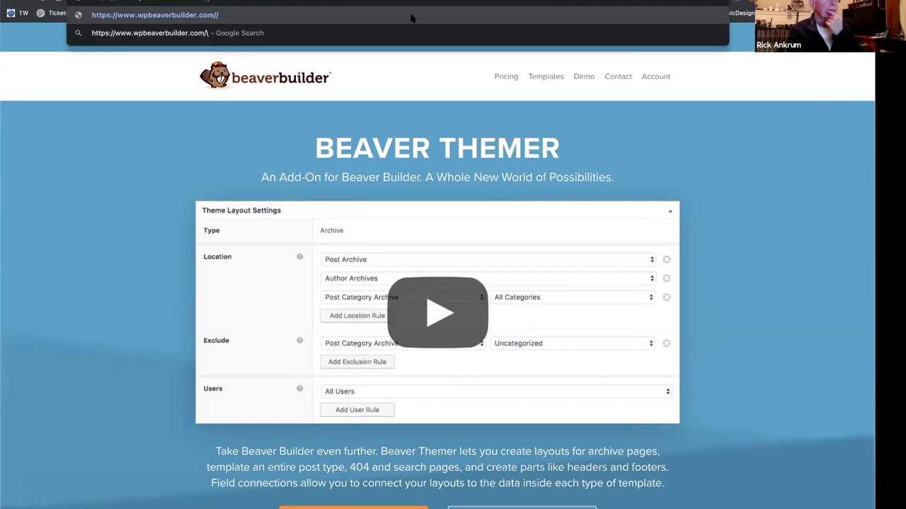
key(Return)
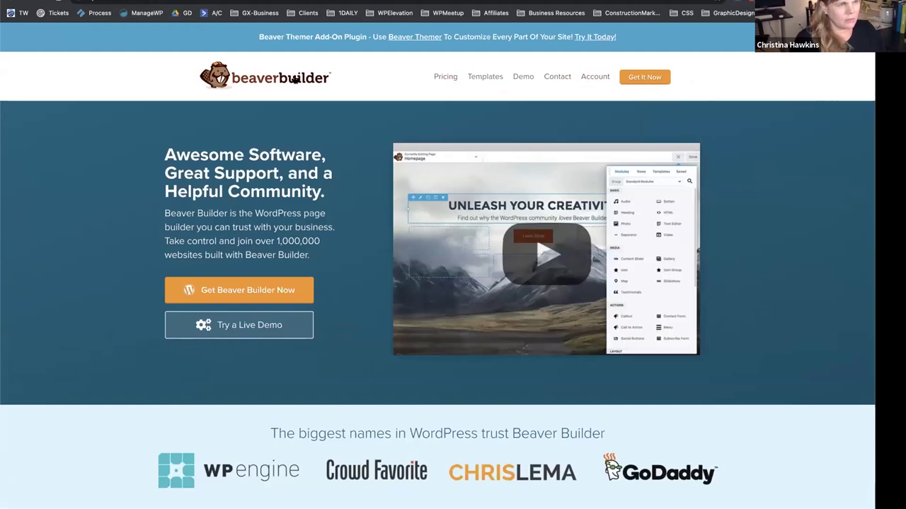
scroll(88, 89, down, 10)
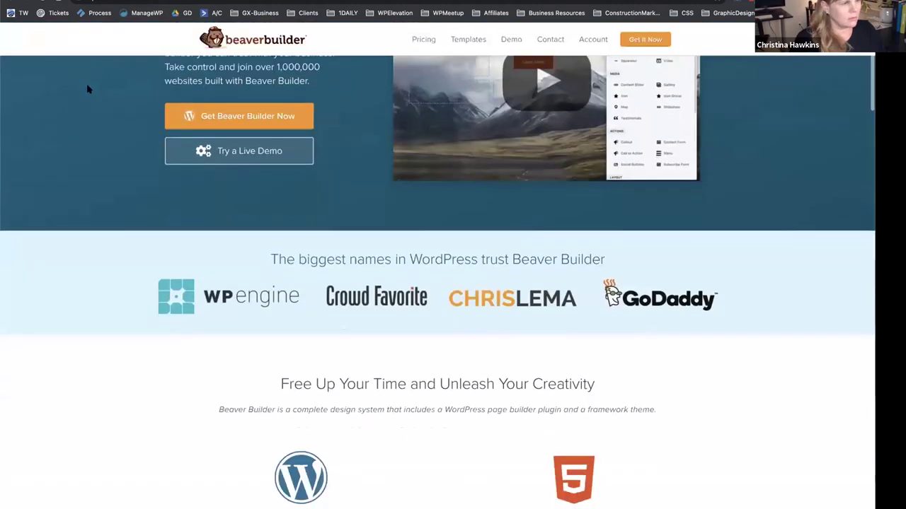
scroll(88, 89, down, 15)
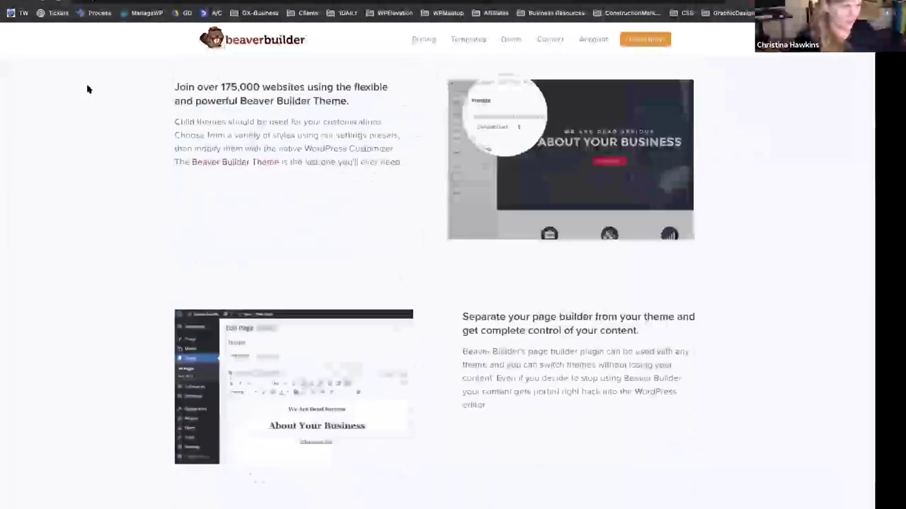
scroll(88, 89, down, 12)
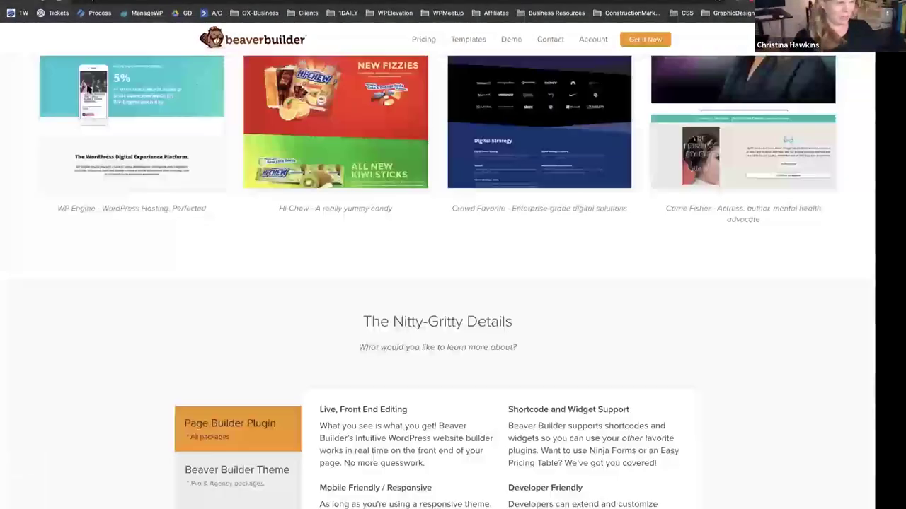
scroll(88, 89, down, 5)
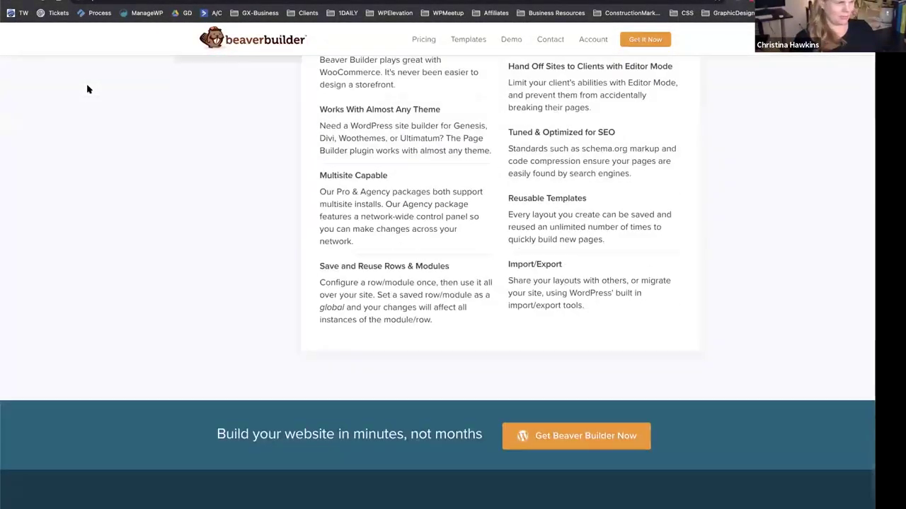
scroll(88, 89, down, 4)
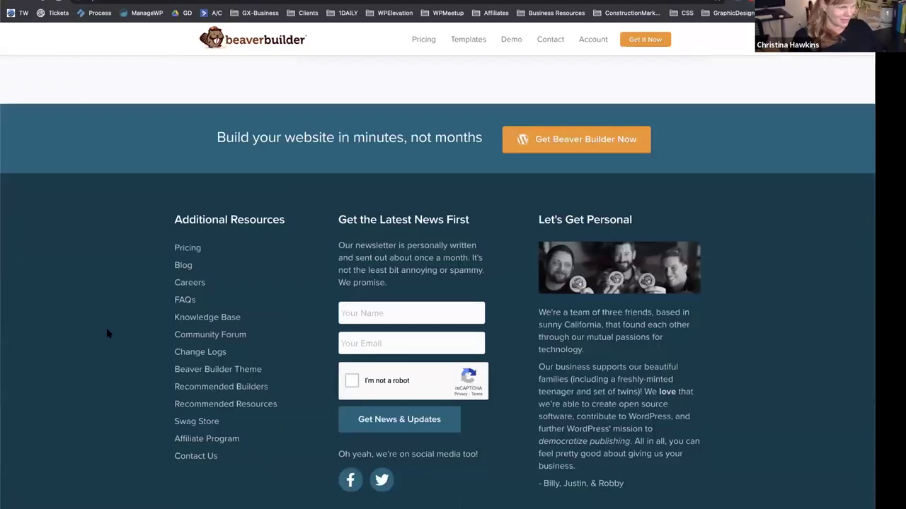
key(ctrl+f)
text(themer)
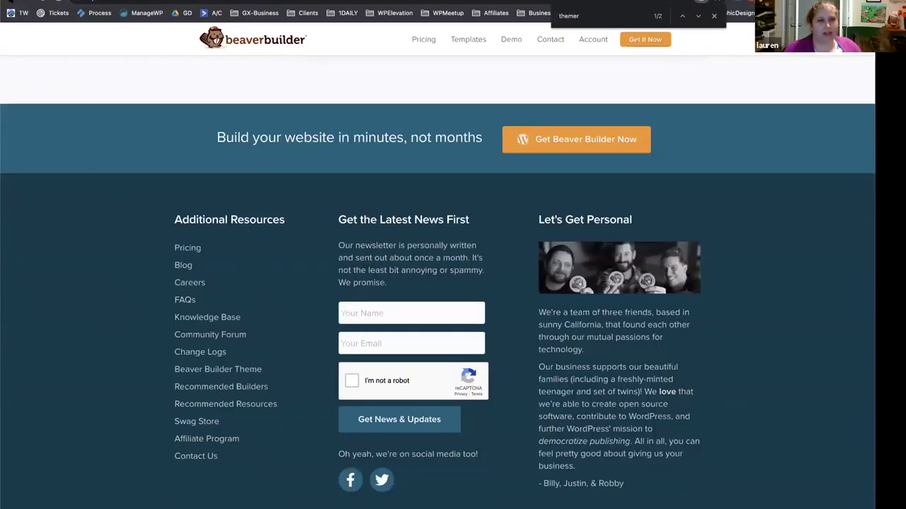
key(Escape)
scroll(56, 85, up, 20)
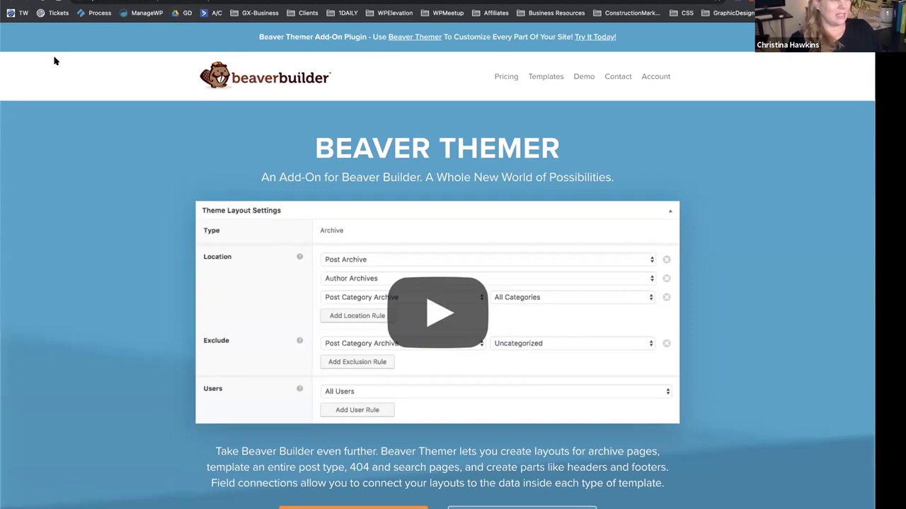
scroll(90, 150, down, 15)
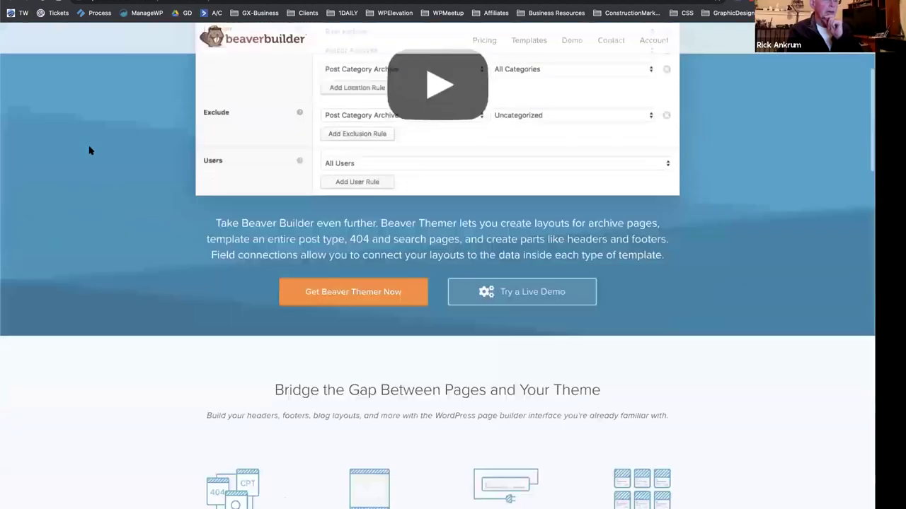
scroll(89, 150, down, 10)
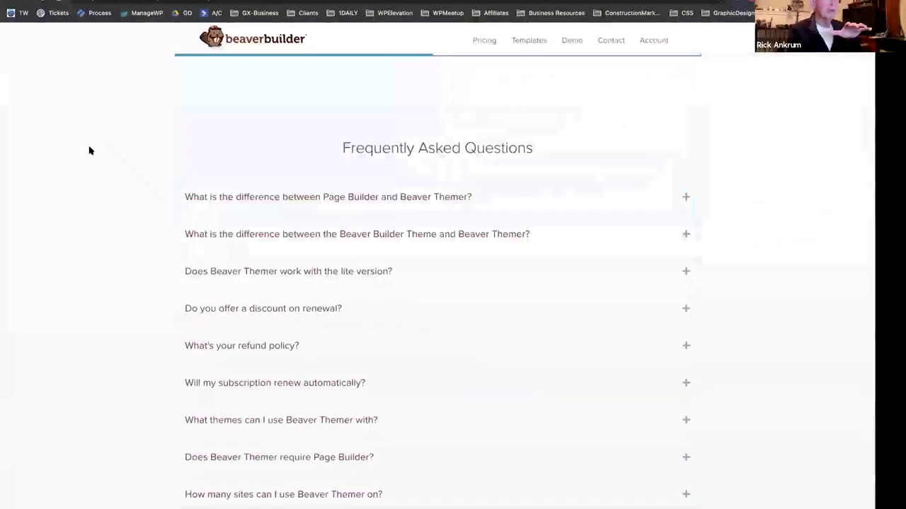
scroll(89, 150, up, 20)
scroll(89, 150, down, 1)
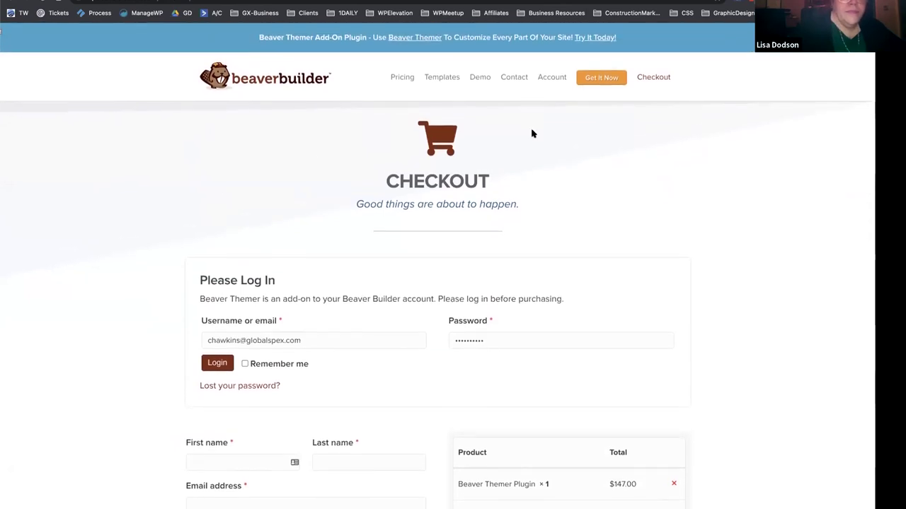
scroll(304, 309, down, 3)
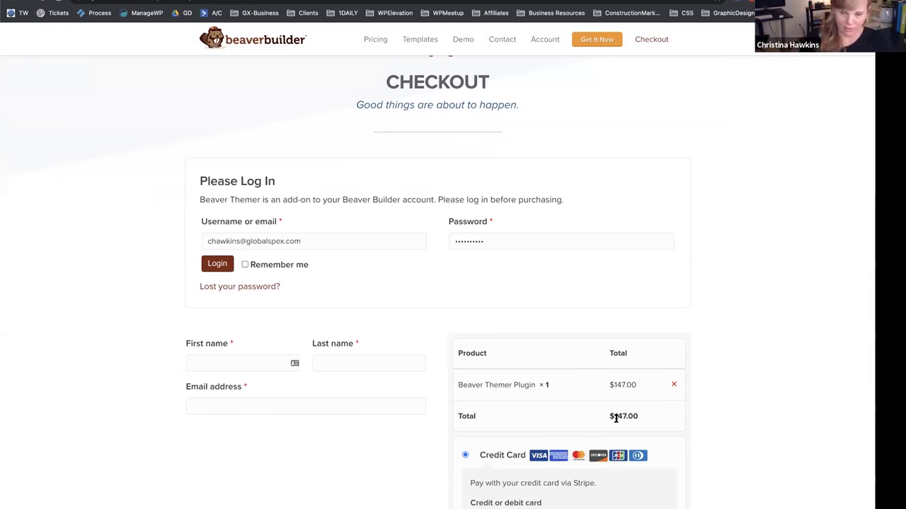
scroll(500, 421, down, 3)
scroll(328, 384, down, 4)
scroll(328, 384, up, 3)
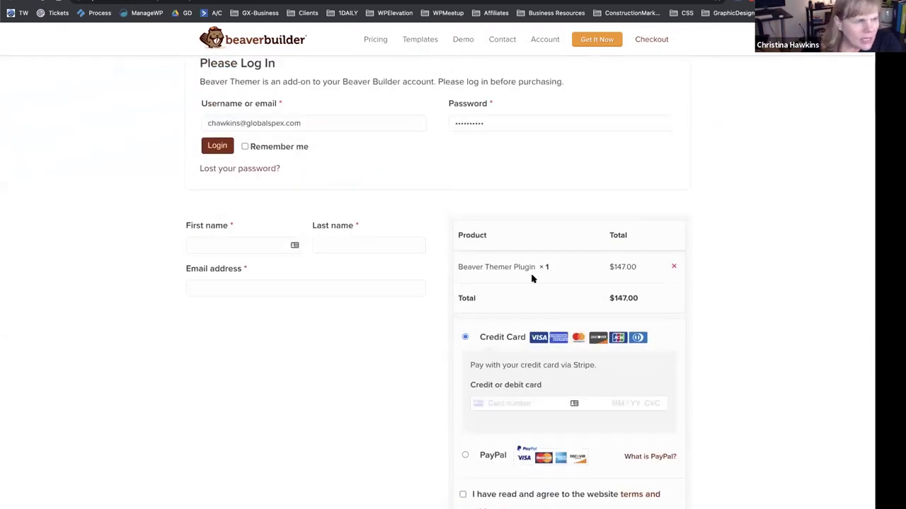
scroll(323, 196, up, 4)
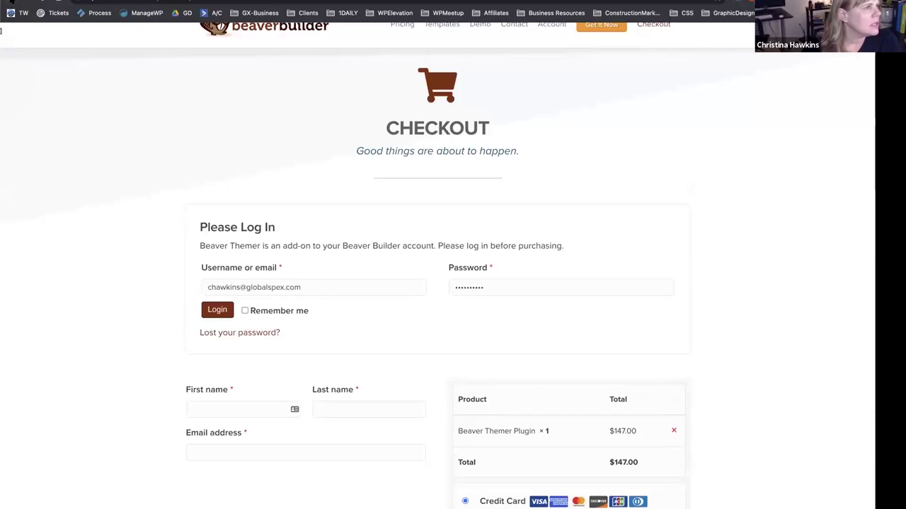
key(alt+Left)
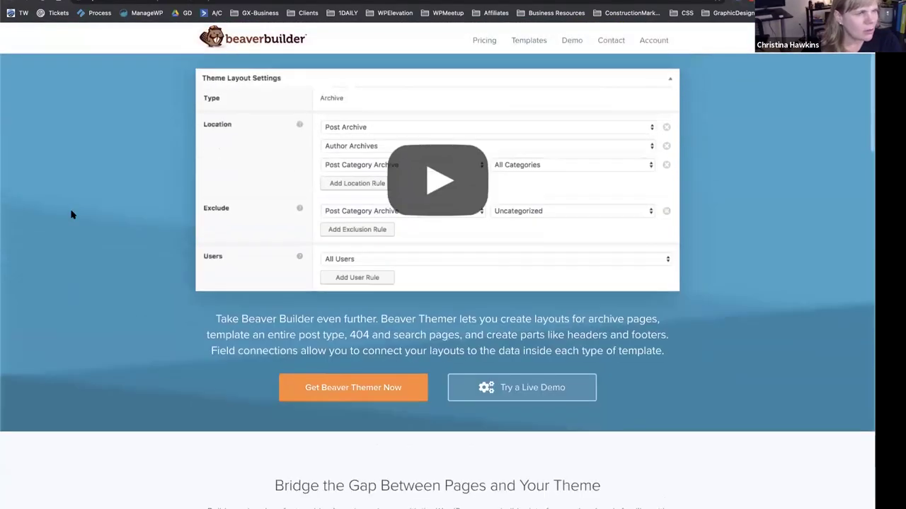
scroll(71, 213, up, 5)
click(507, 80)
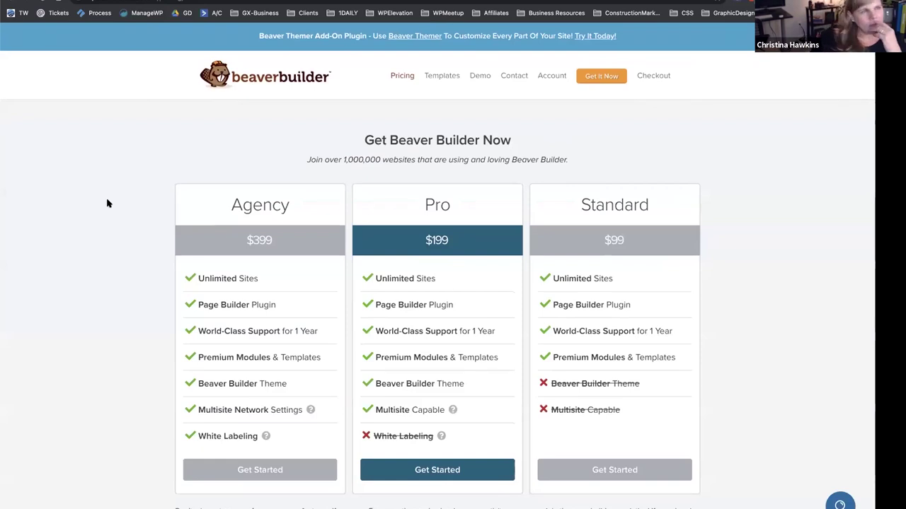
scroll(108, 204, down, 2)
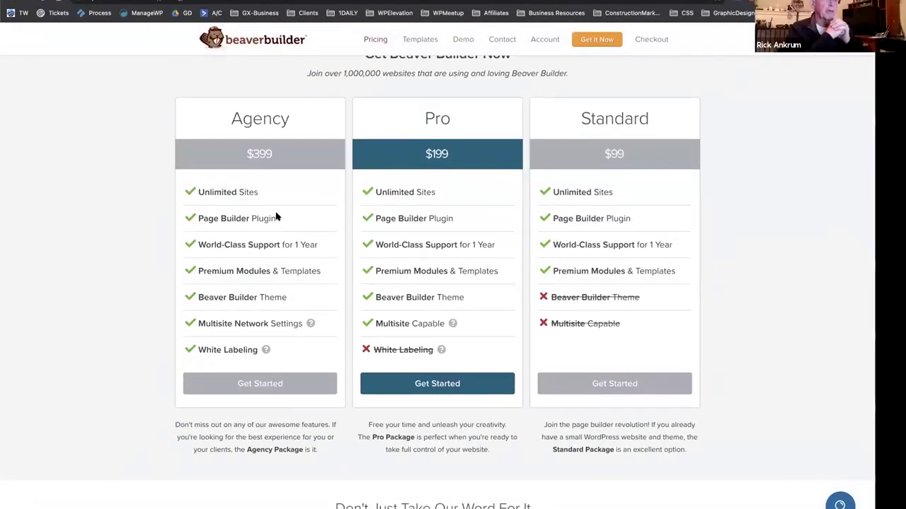
click(11, 2)
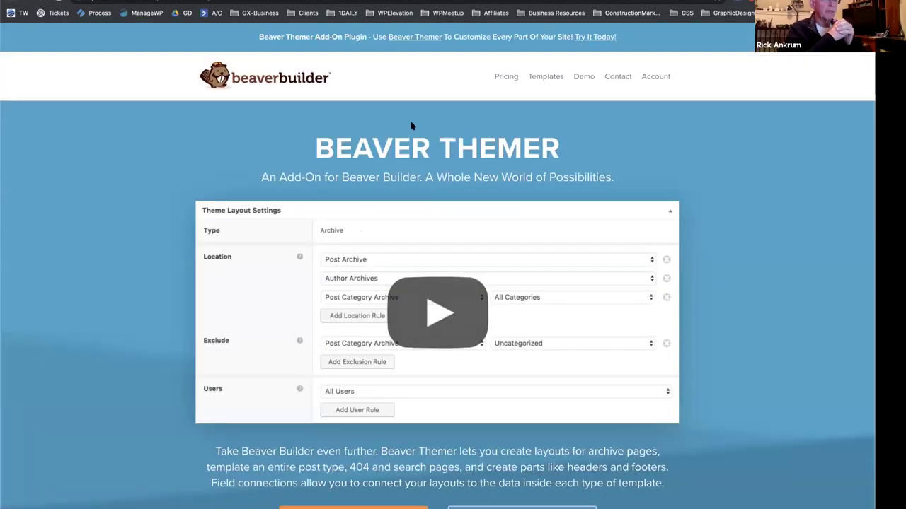
scroll(388, 142, down, 5)
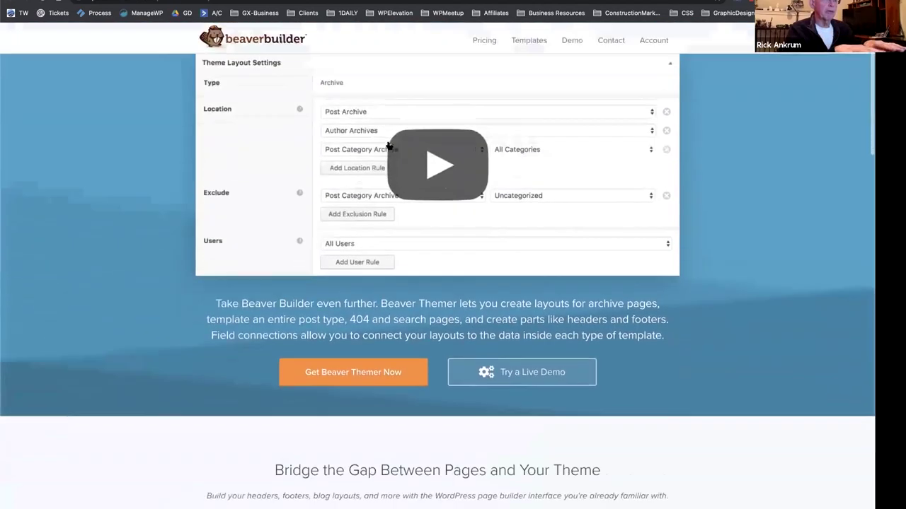
scroll(388, 145, down, 15)
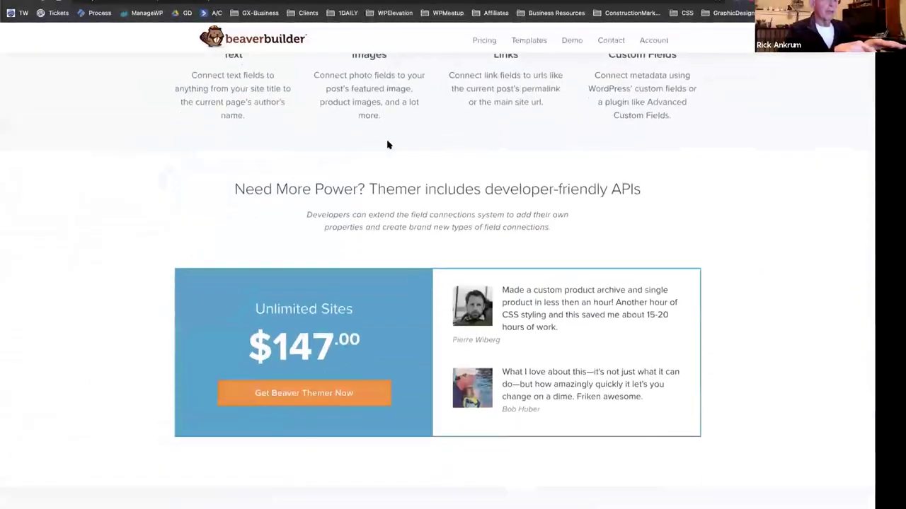
scroll(388, 145, down, 2)
drag(249, 215, 363, 218)
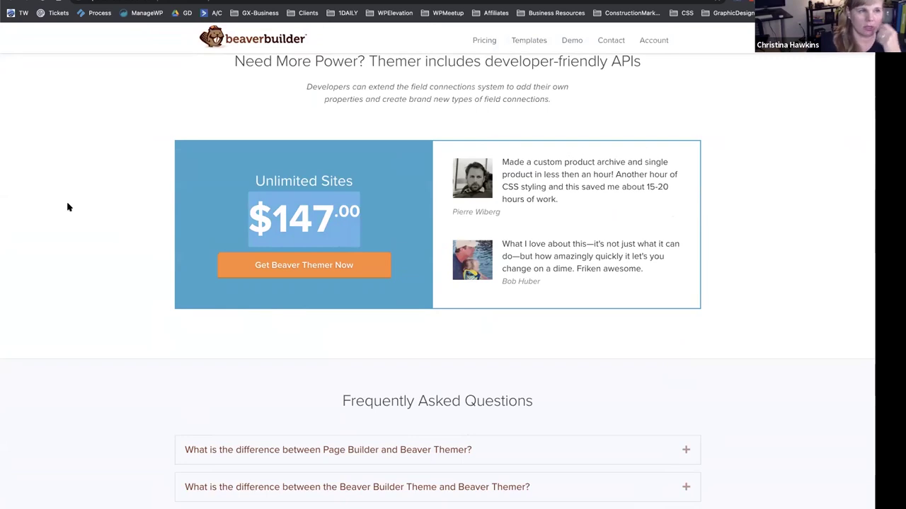
scroll(78, 242, down, 1)
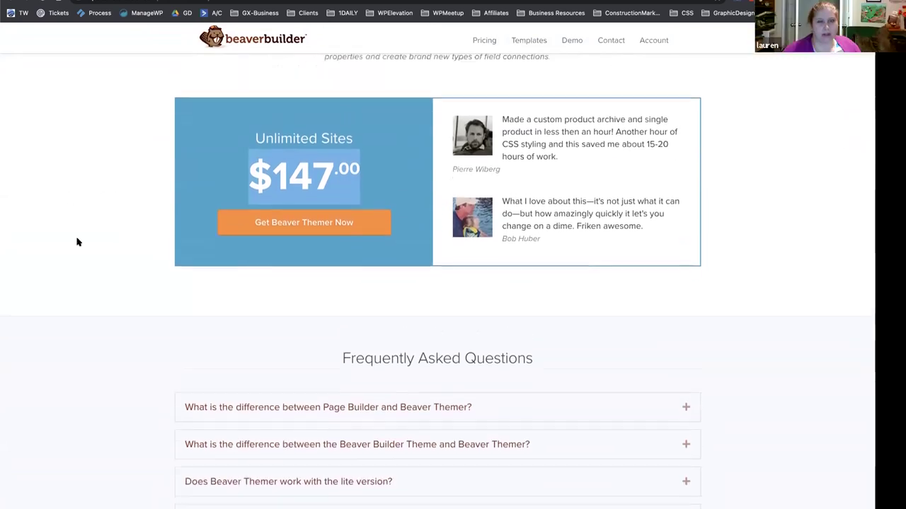
click(101, 229)
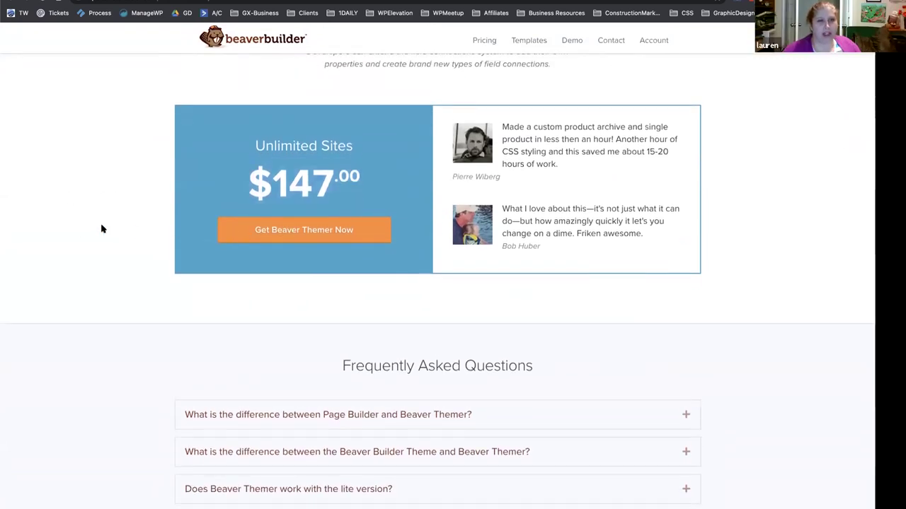
scroll(101, 229, up, 1)
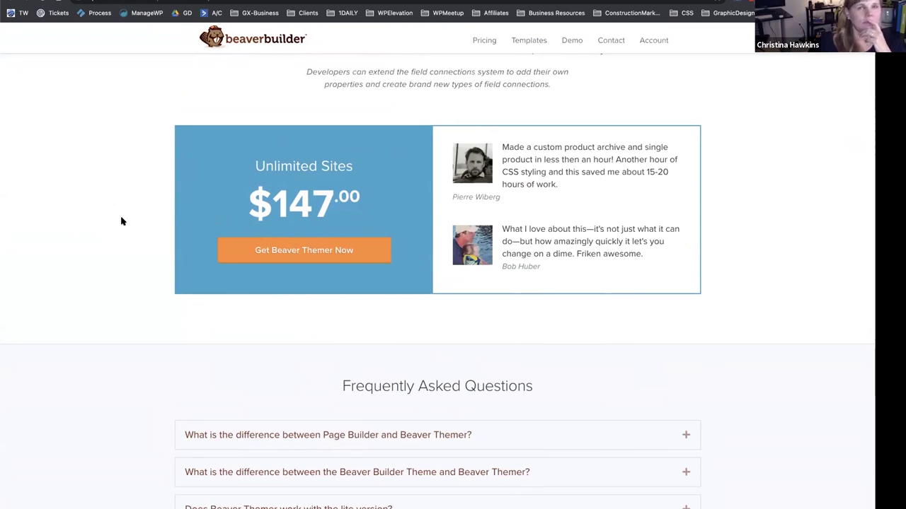
scroll(119, 221, down, 1)
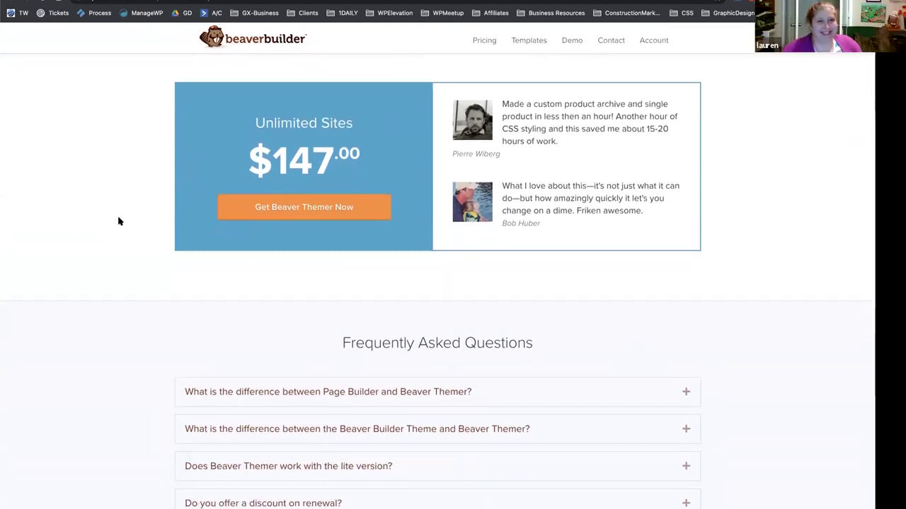
scroll(119, 222, down, 3)
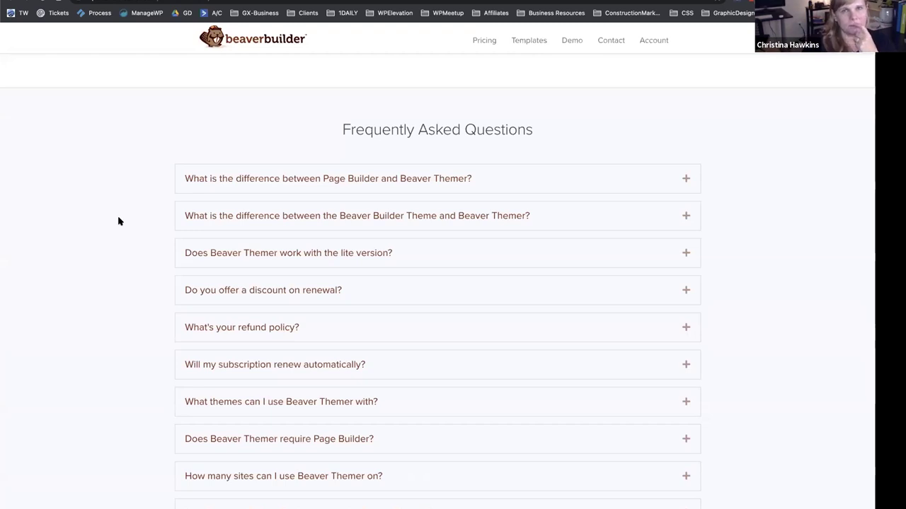
scroll(75, 251, up, 15)
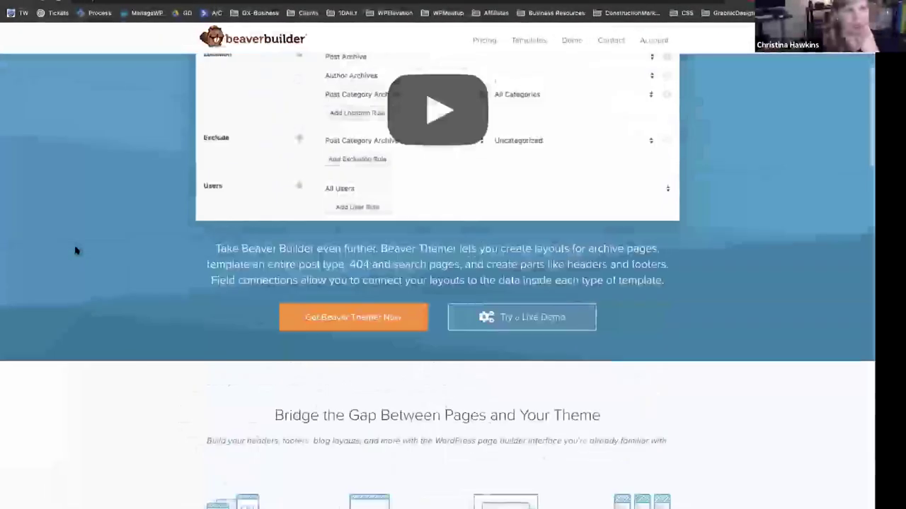
scroll(76, 251, up, 3)
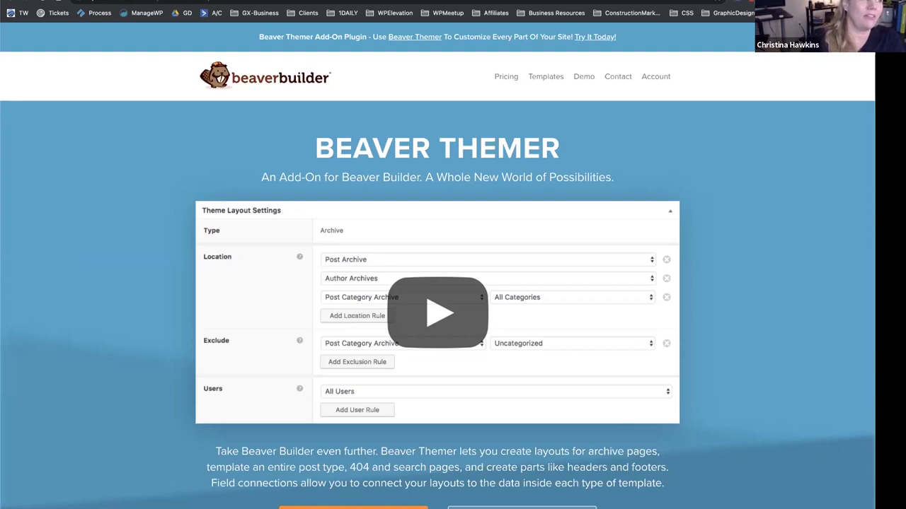
Scroll through the Beaver Themer page's content.
scroll(68, 257, down, 15)
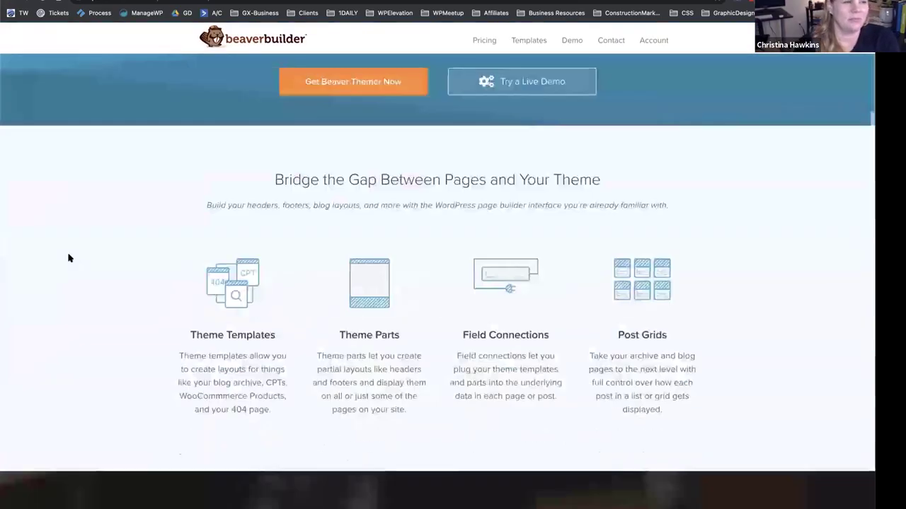
scroll(69, 258, down, 20)
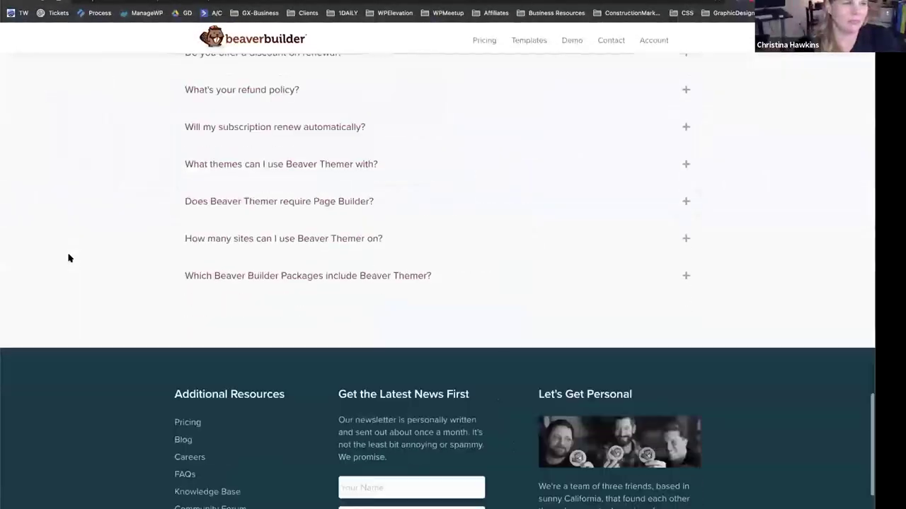
scroll(70, 256, up, 20)
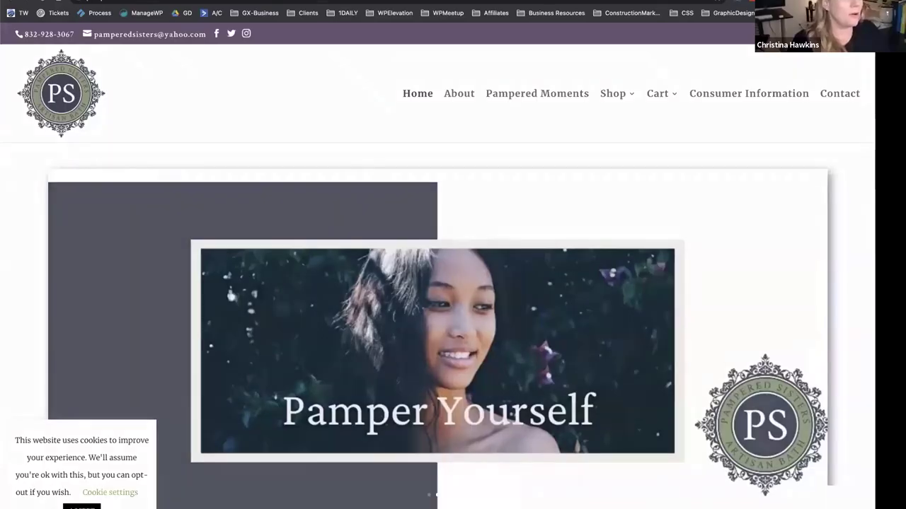
Scroll through the Pampered Sisters home page, then open the Shop > Artisan Soaps category.
scroll(137, 230, down, 3)
scroll(137, 230, down, 3)
scroll(137, 230, down, 3)
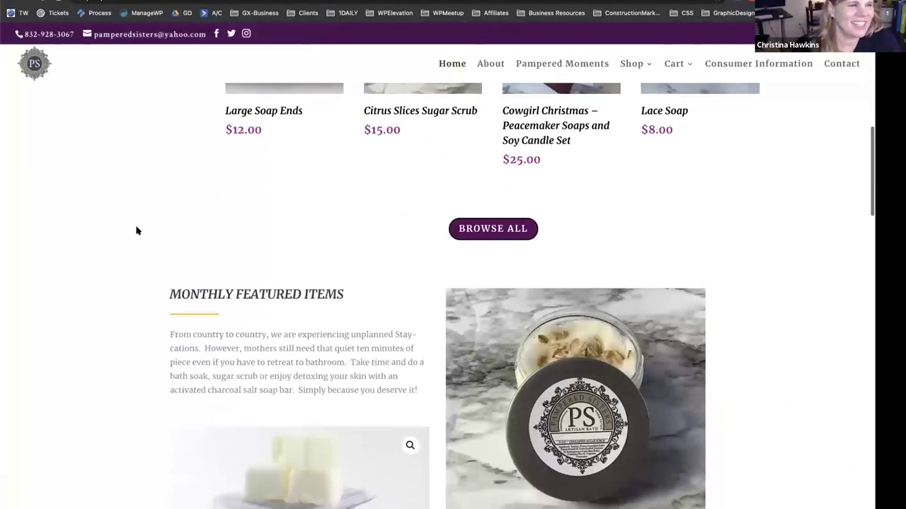
scroll(136, 230, down, 5)
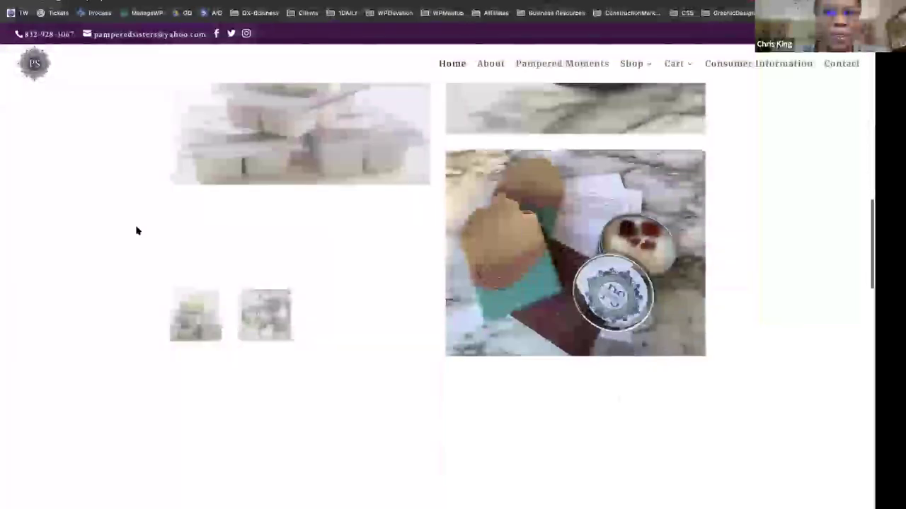
scroll(137, 230, down, 5)
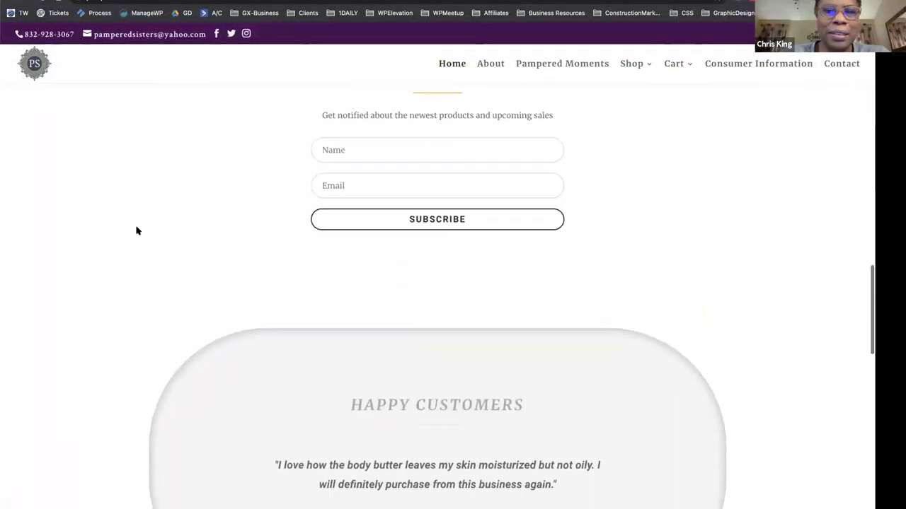
scroll(137, 230, down, 6)
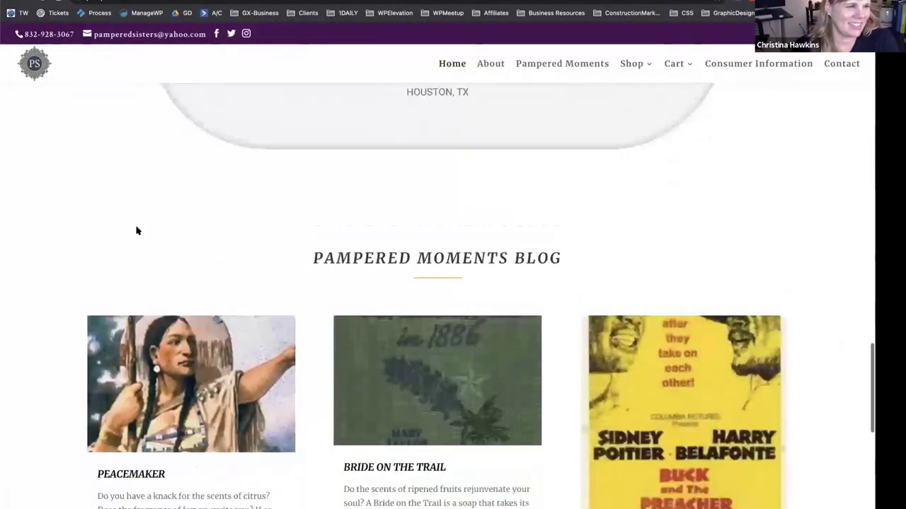
scroll(137, 230, down, 6)
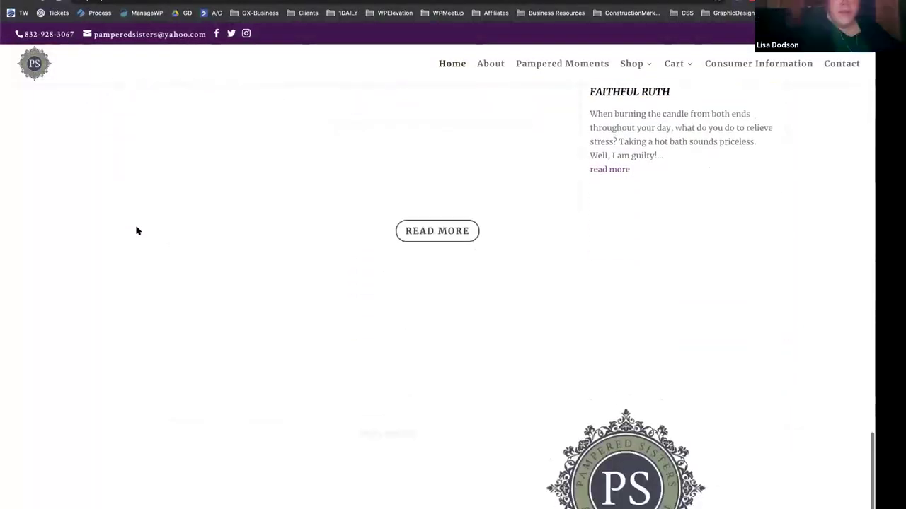
scroll(136, 229, down, 2)
scroll(137, 230, up, 20)
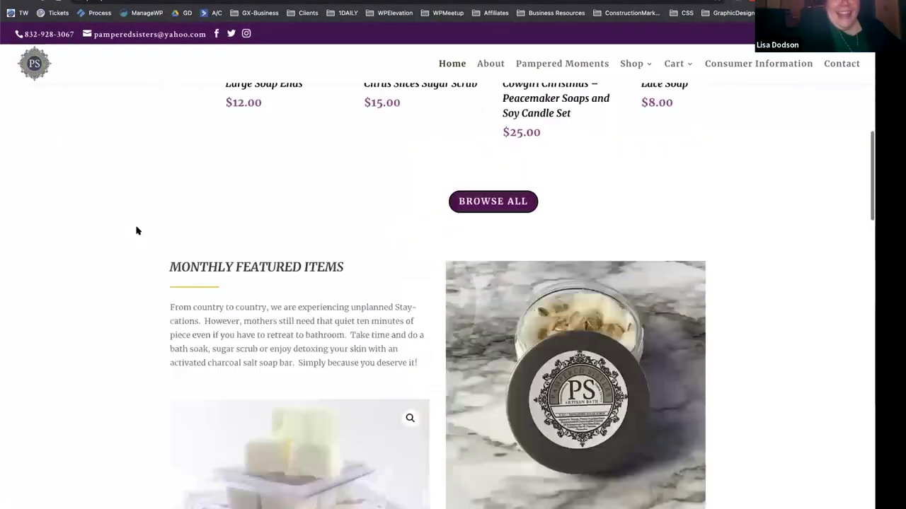
scroll(137, 230, up, 10)
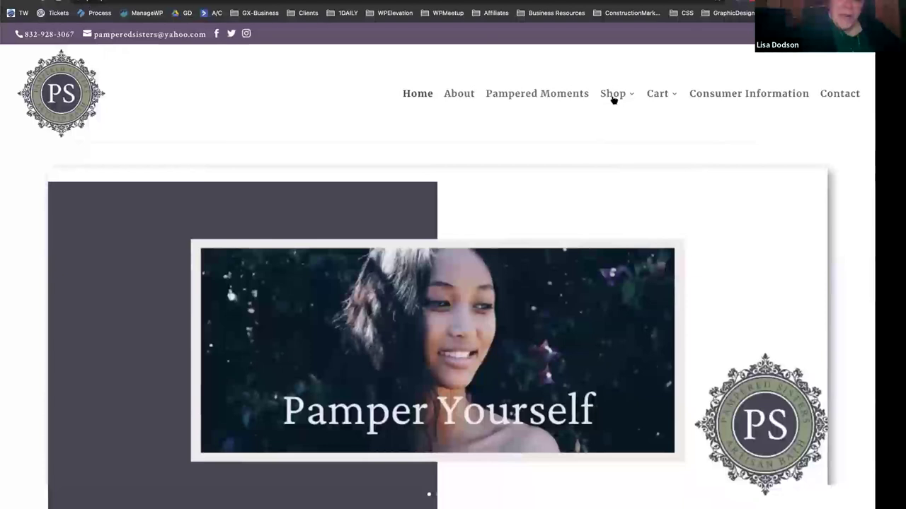
mouse_move(617, 93)
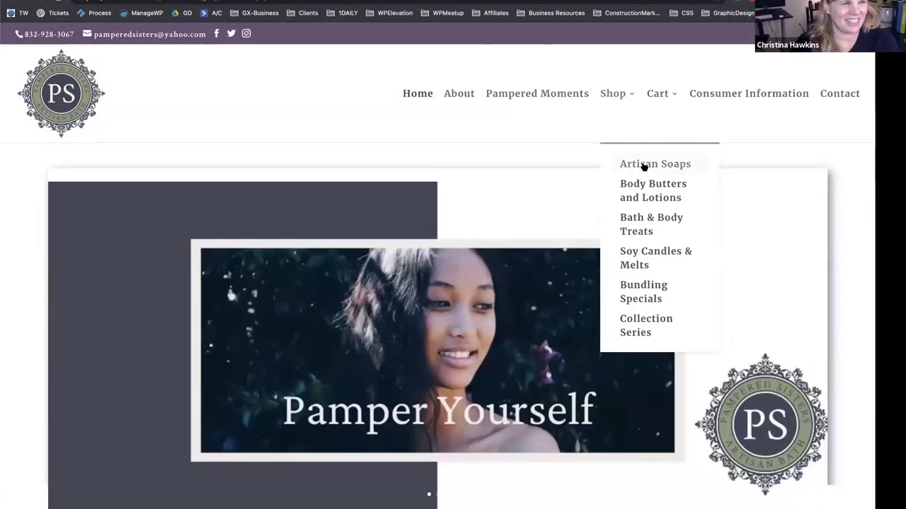
click(644, 165)
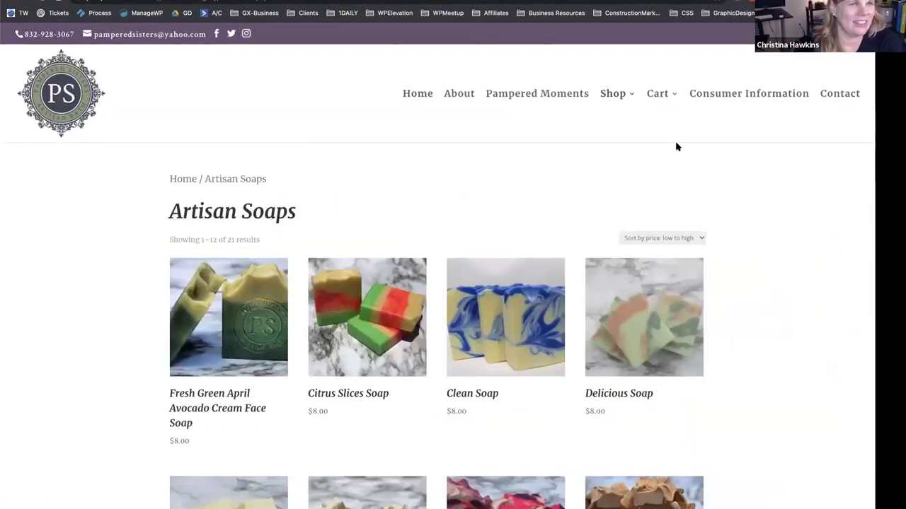
Open the Fresh Green April Avocado Cream Face Soap product page and look it over.
scroll(90, 347, down, 3)
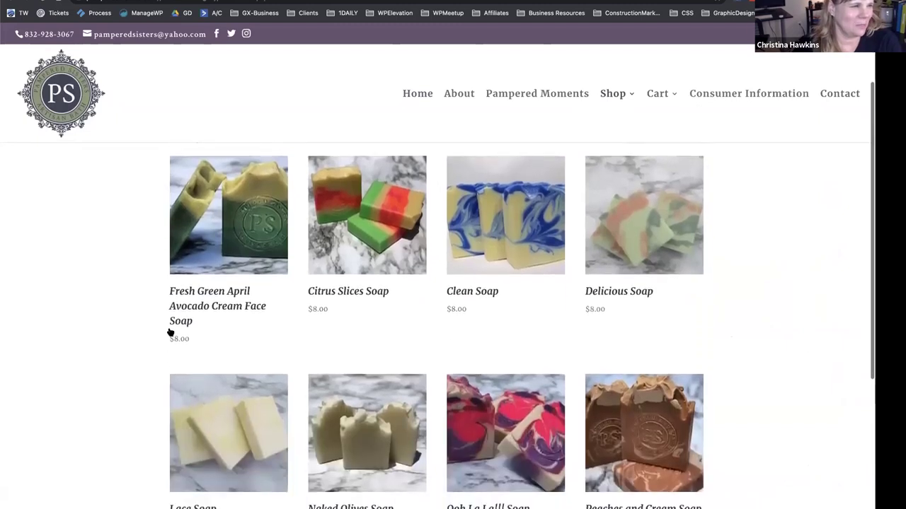
scroll(138, 328, down, 1)
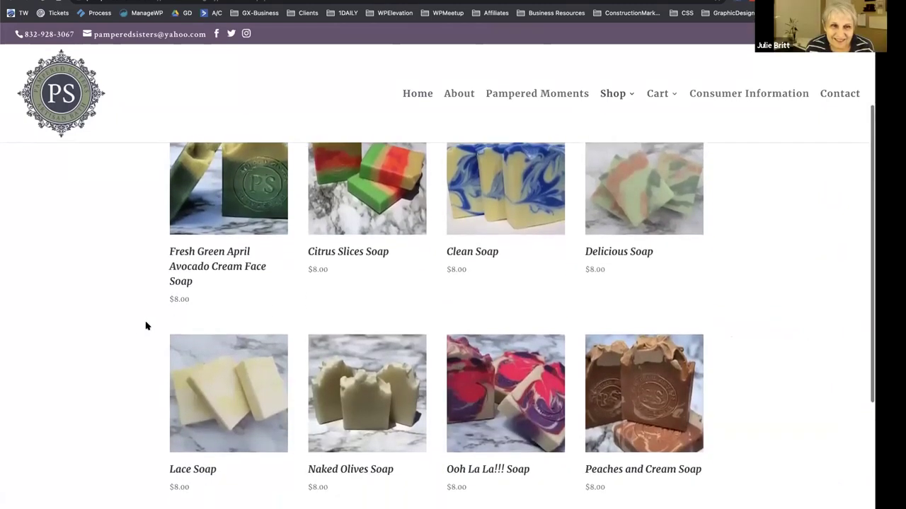
click(212, 268)
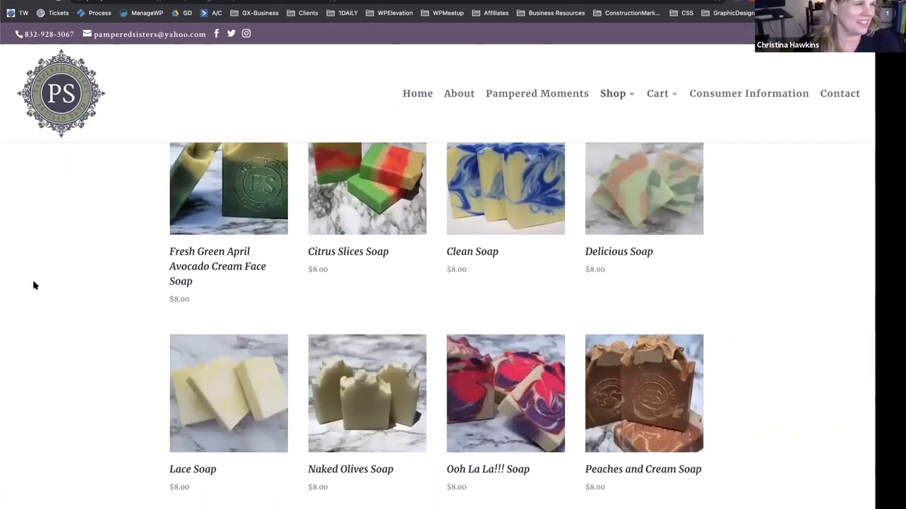
scroll(37, 285, down, 6)
scroll(37, 285, down, 8)
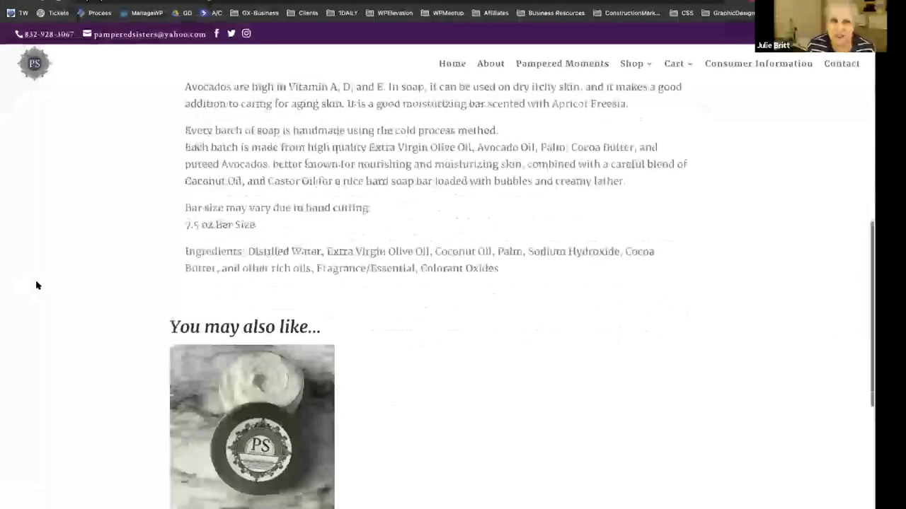
scroll(38, 286, up, 1)
scroll(37, 285, up, 13)
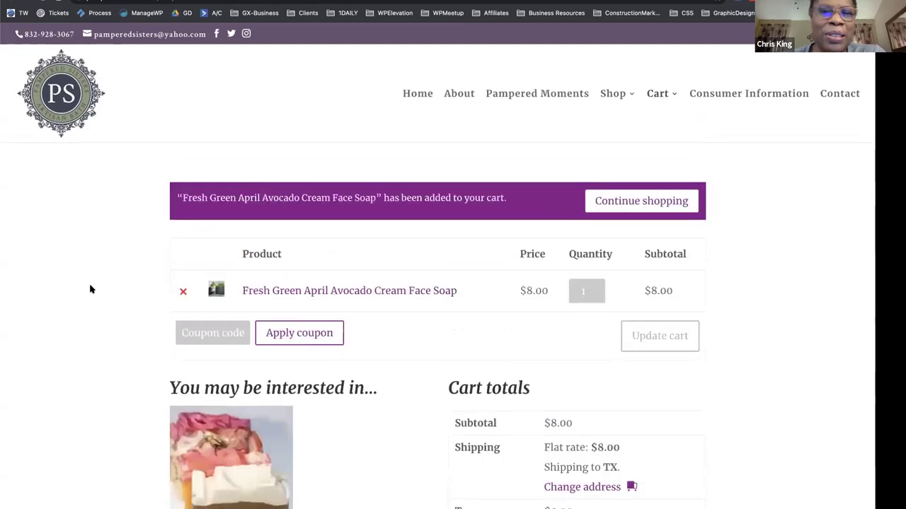
Proceed to checkout with the avocado face soap in the cart.
scroll(89, 289, down, 2)
scroll(90, 289, down, 1)
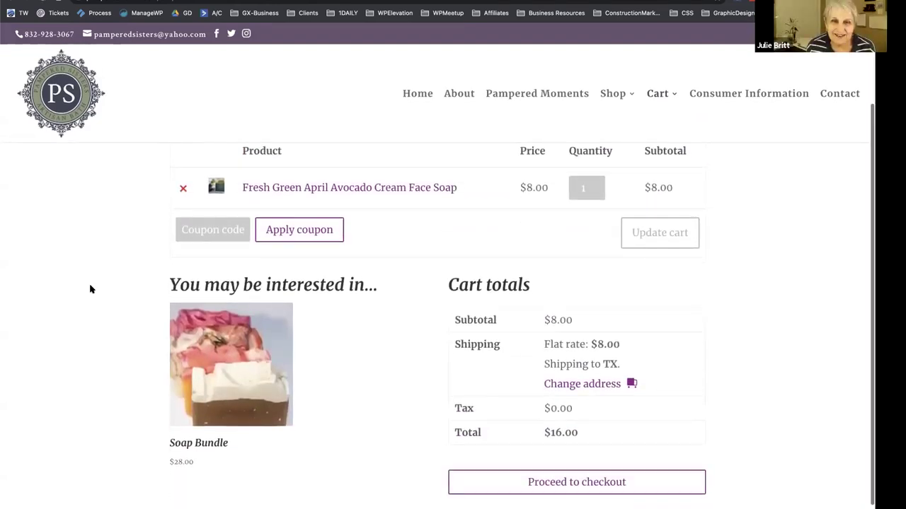
click(573, 484)
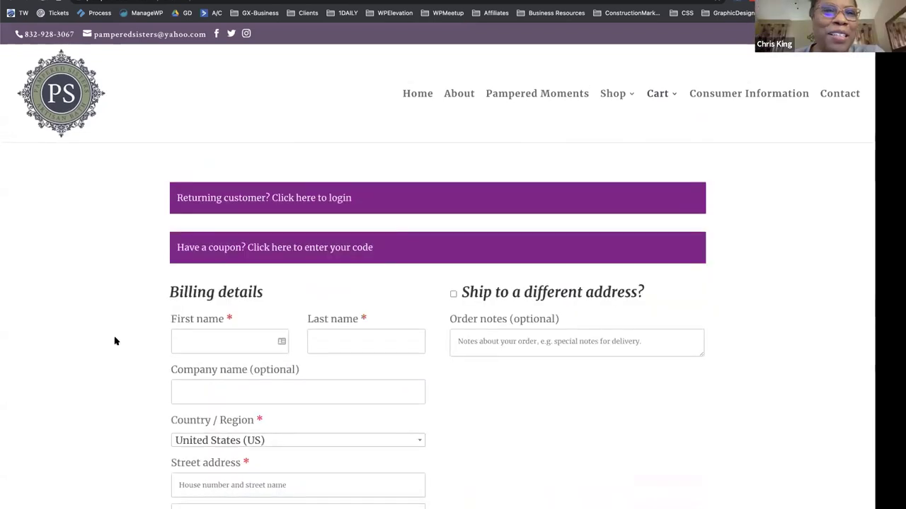
Look over the checkout page, visit Pampered Moments, then return to the Home page.
scroll(83, 252, down, 5)
scroll(82, 252, up, 5)
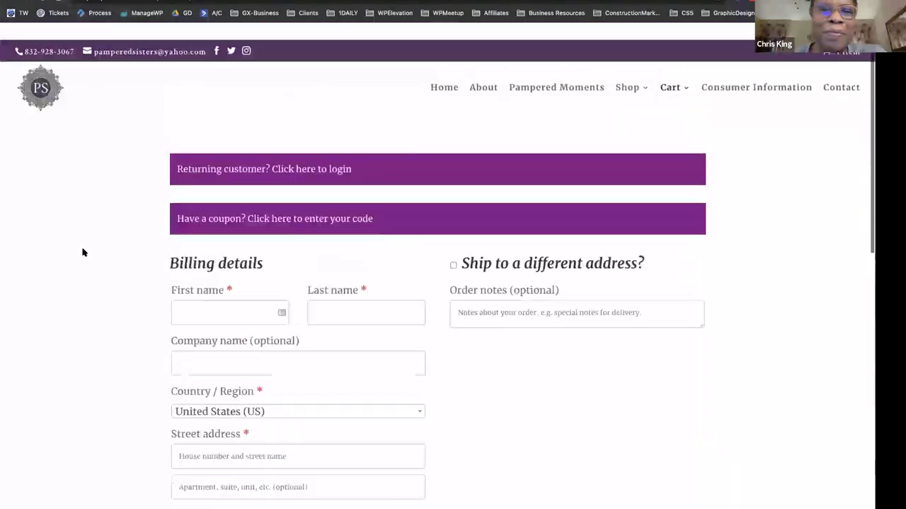
click(582, 96)
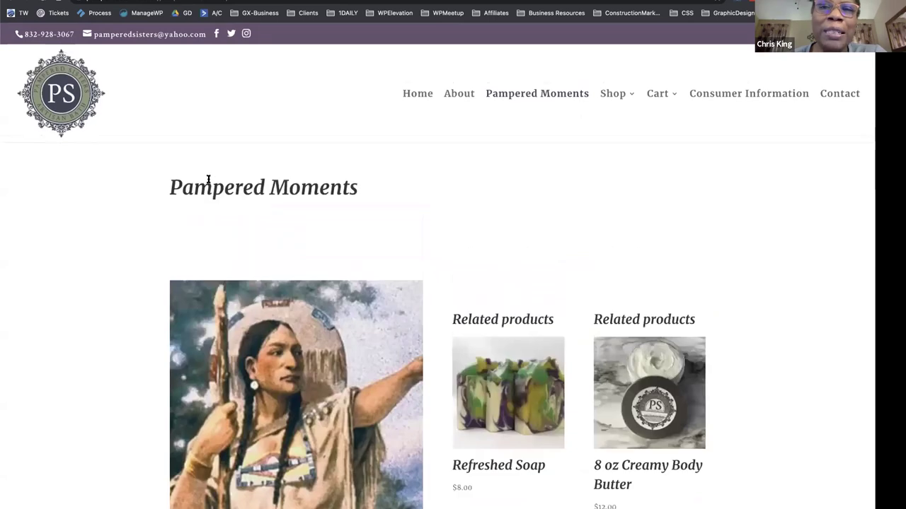
click(63, 104)
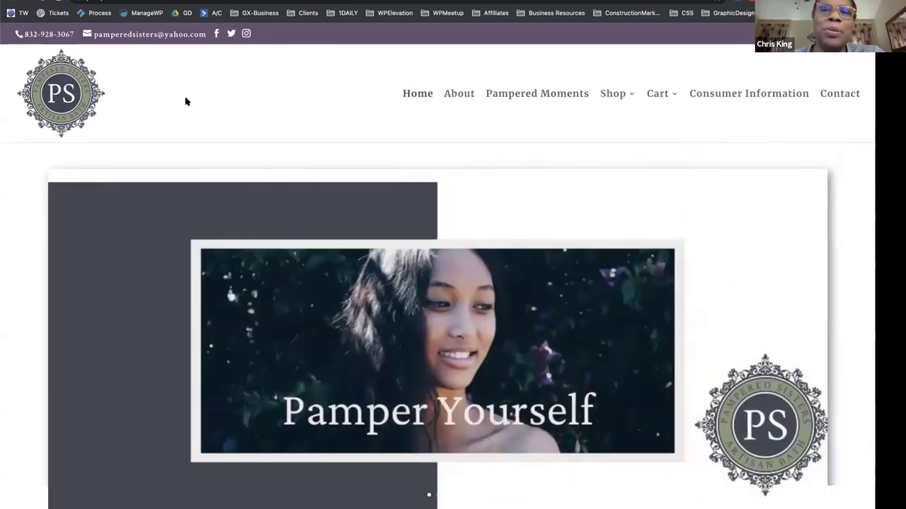
View the $12.00 8 oz Creamy Body Butter from the slider, then open the Artisan Bath Products listing.
scroll(196, 140, down, 1)
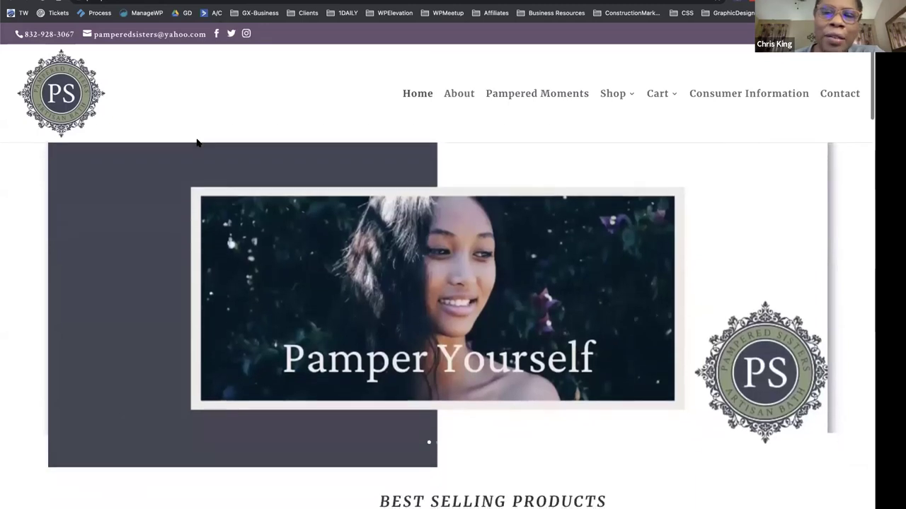
scroll(197, 142, down, 1)
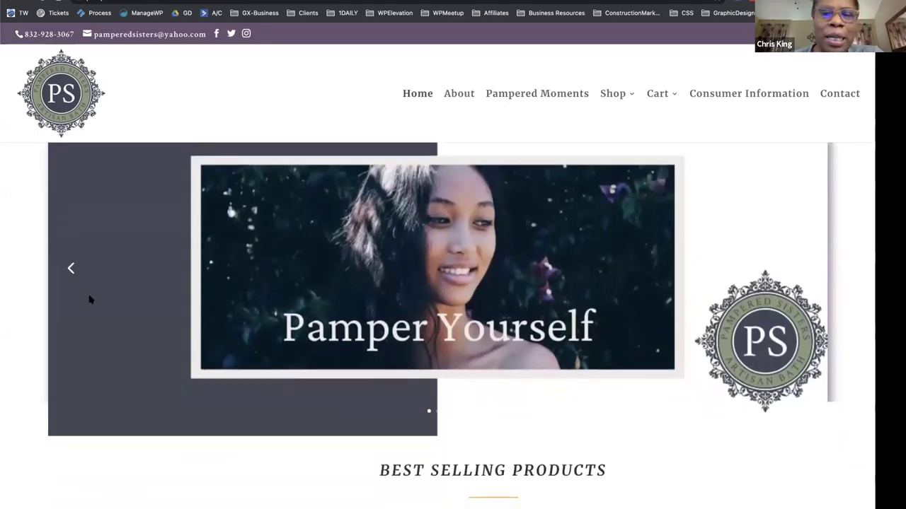
click(70, 268)
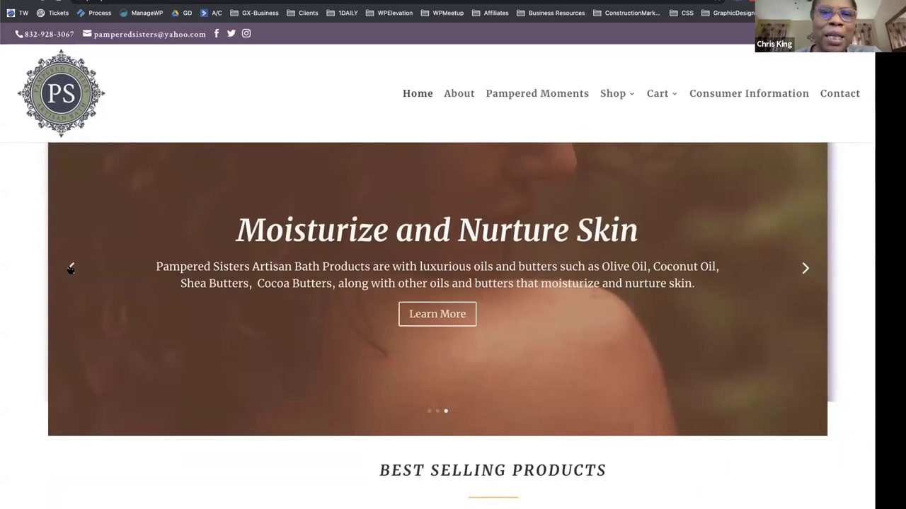
click(430, 320)
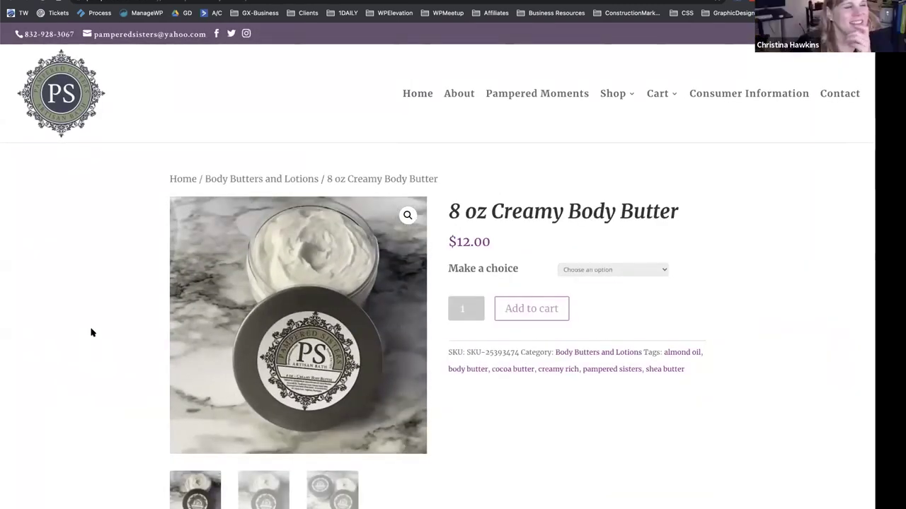
scroll(91, 332, down, 1)
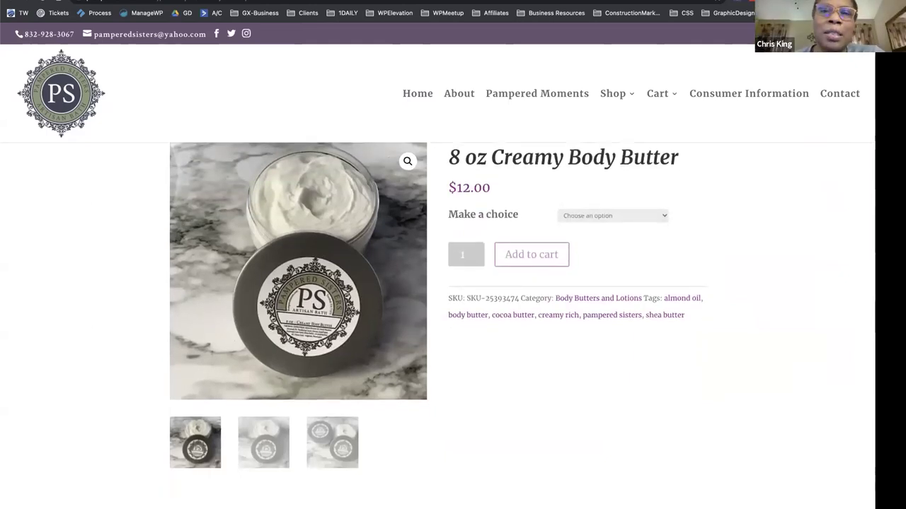
key(alt+Left)
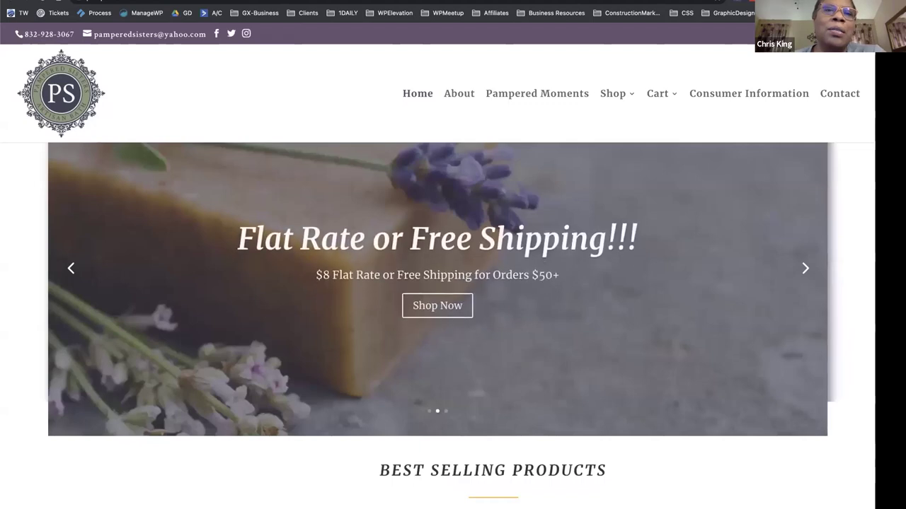
click(432, 306)
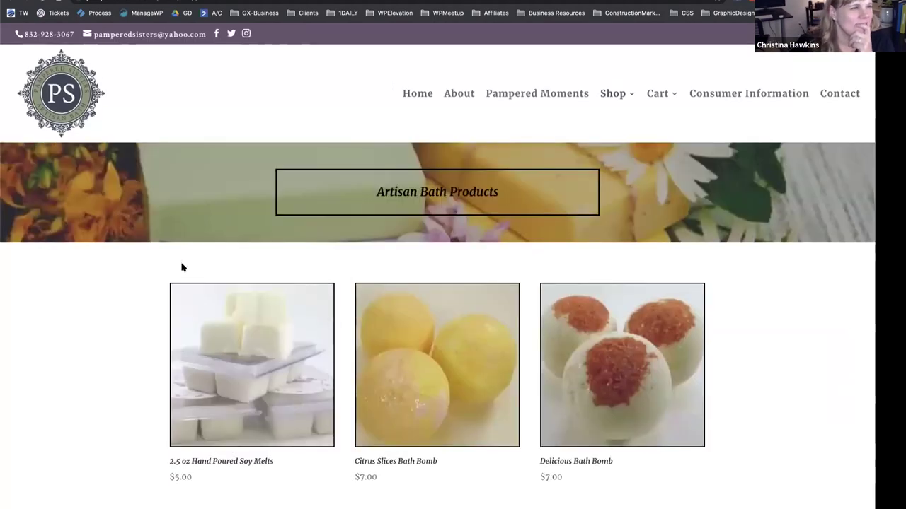
Open Shop > Bath & Body Treats and scroll through its $7.00 bath bombs and $15.00 sugar scrubs.
scroll(182, 268, down, 5)
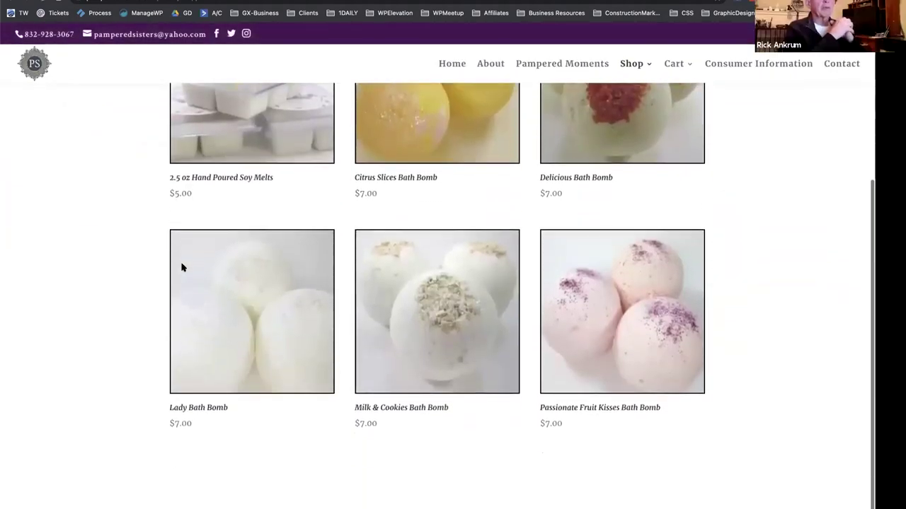
scroll(180, 267, up, 5)
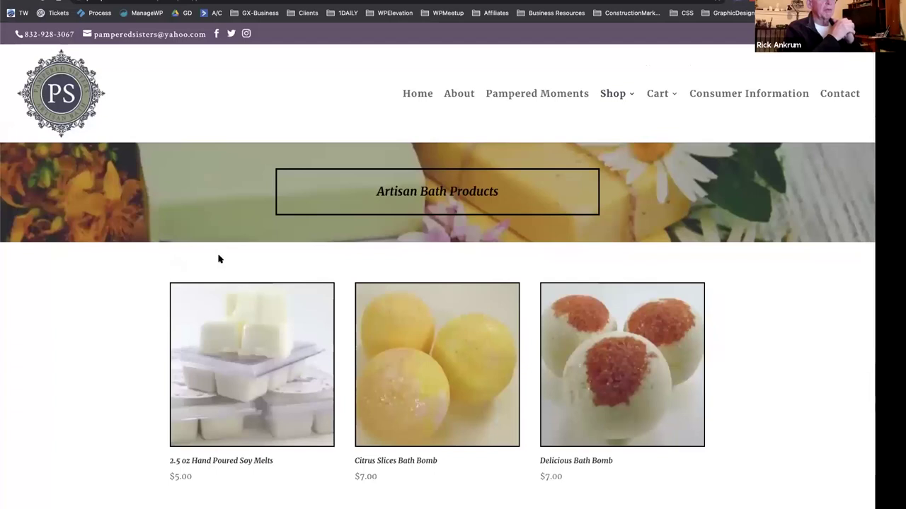
mouse_move(617, 99)
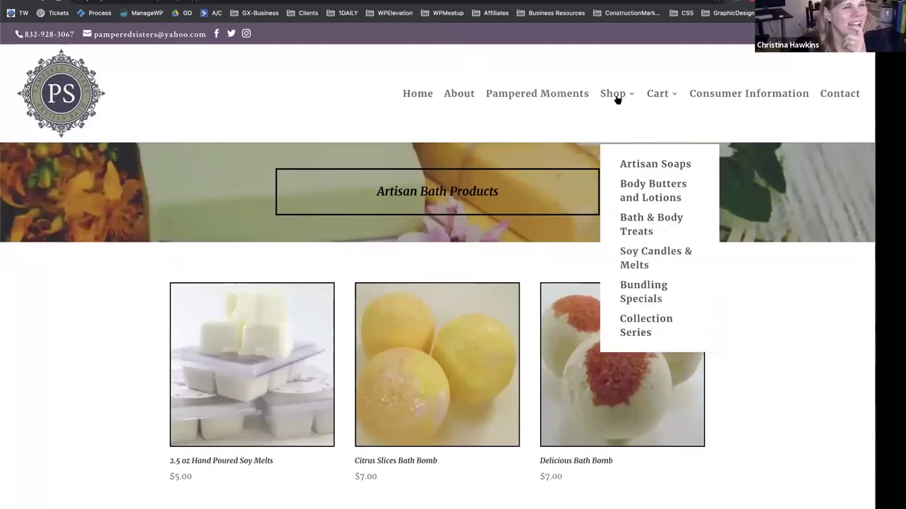
click(632, 232)
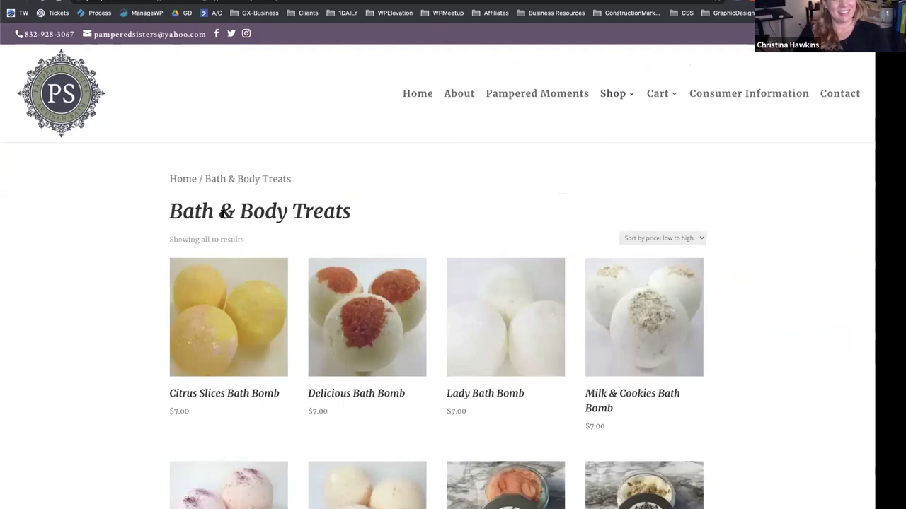
scroll(433, 197, down, 1)
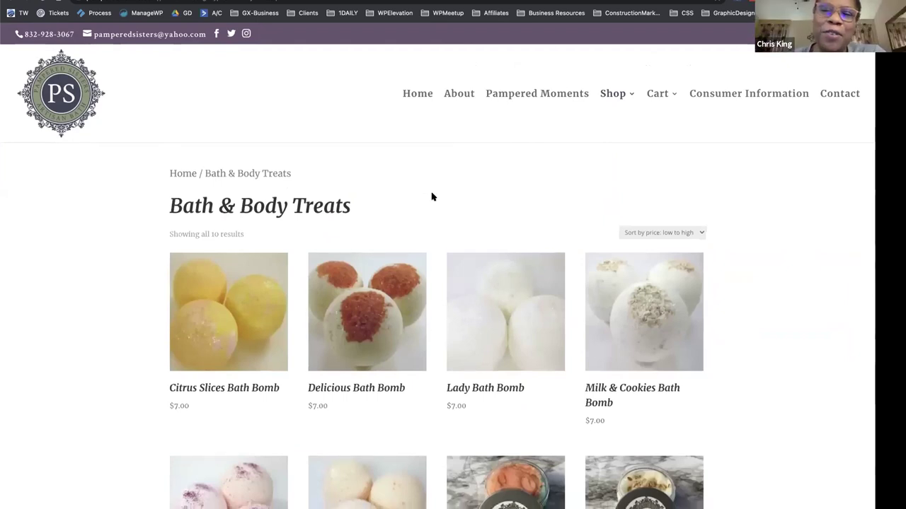
scroll(343, 339, down, 5)
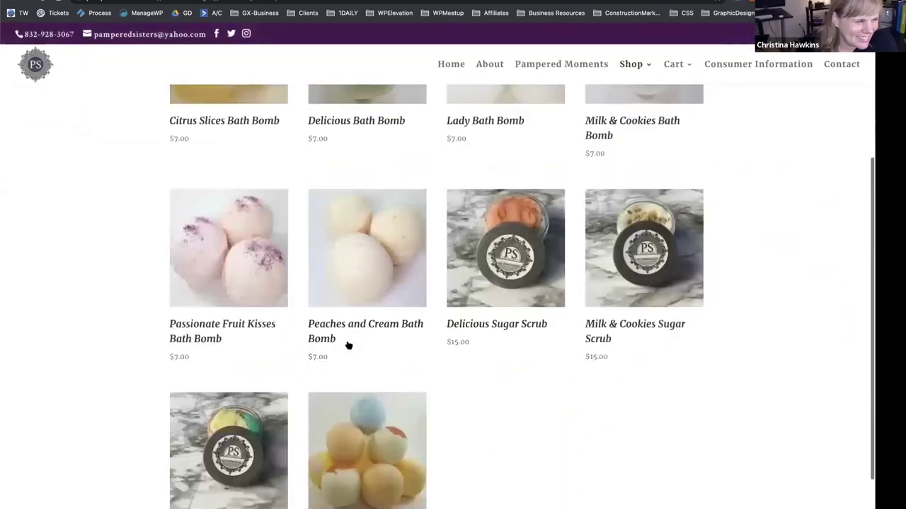
scroll(348, 346, down, 1)
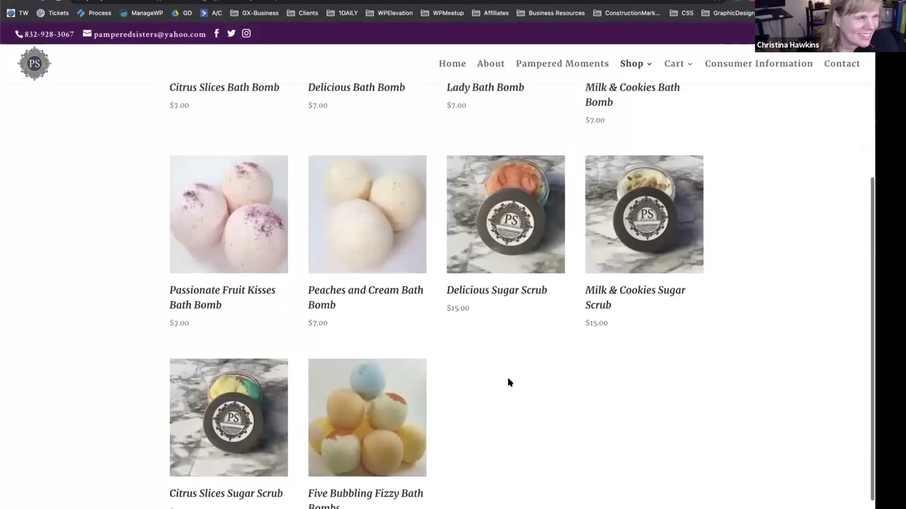
scroll(508, 383, up, 5)
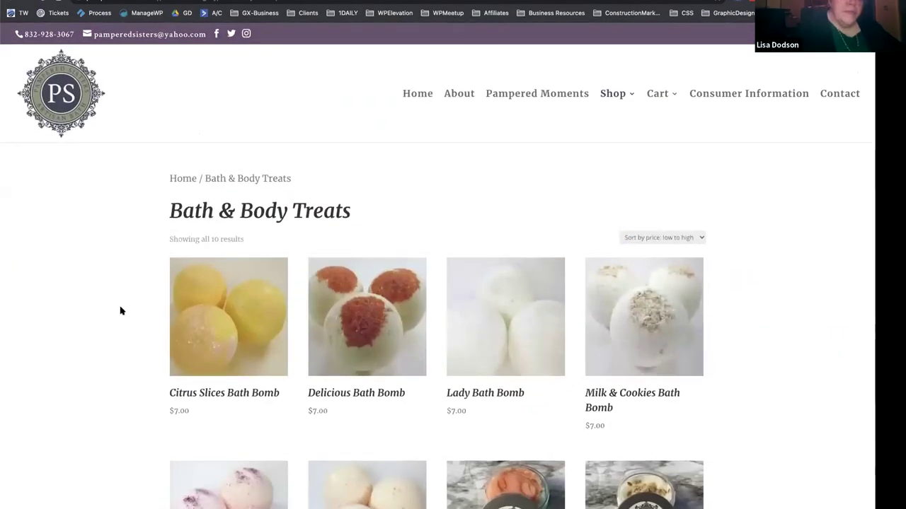
Open Consumer Information and read the shipping, returns, payments, coupon, samples and disclaimer sections.
click(719, 95)
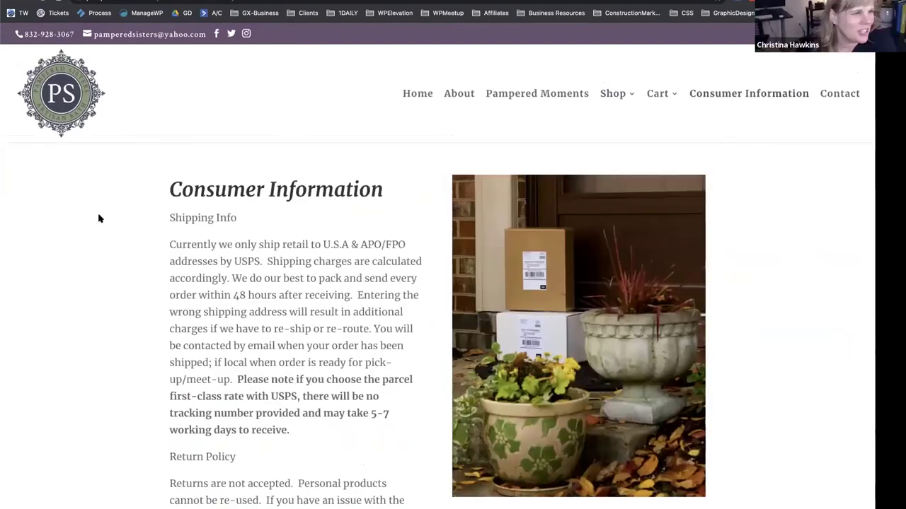
scroll(99, 219, down, 1)
scroll(99, 219, down, 10)
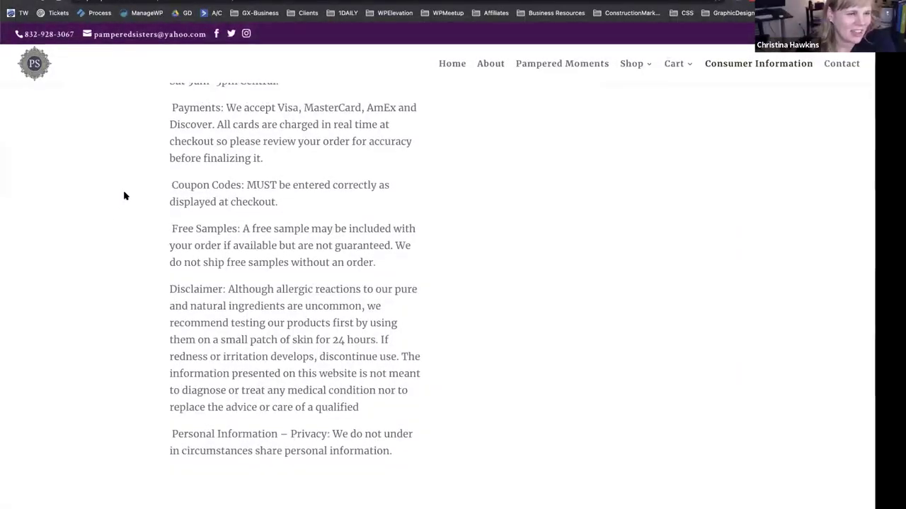
scroll(123, 196, up, 10)
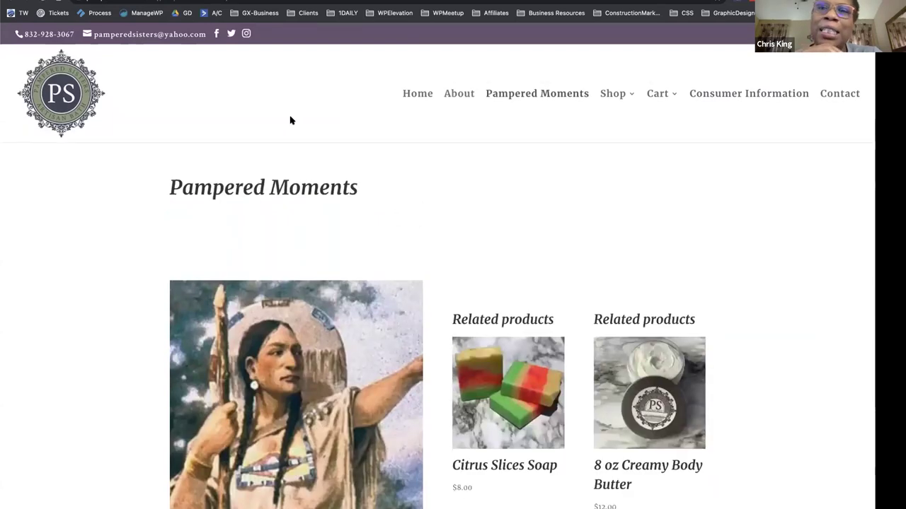
scroll(290, 120, down, 1)
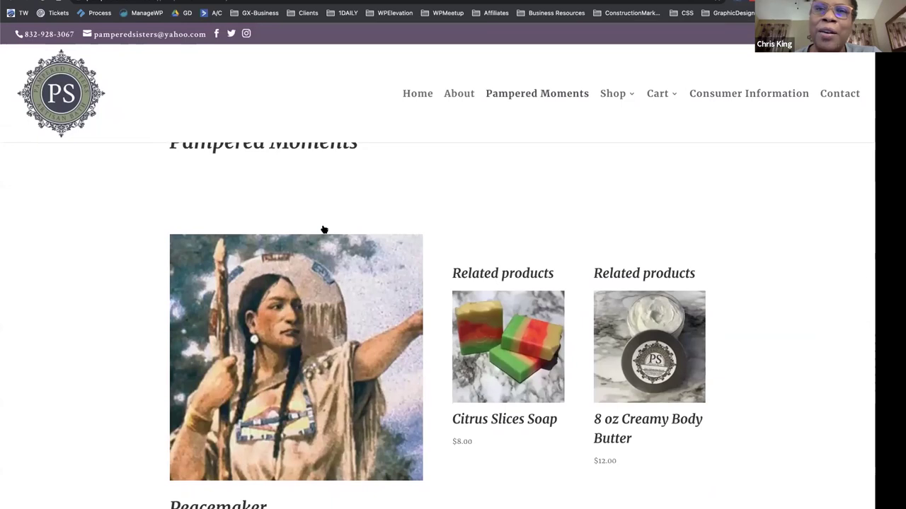
scroll(324, 230, down, 2)
scroll(310, 254, up, 1)
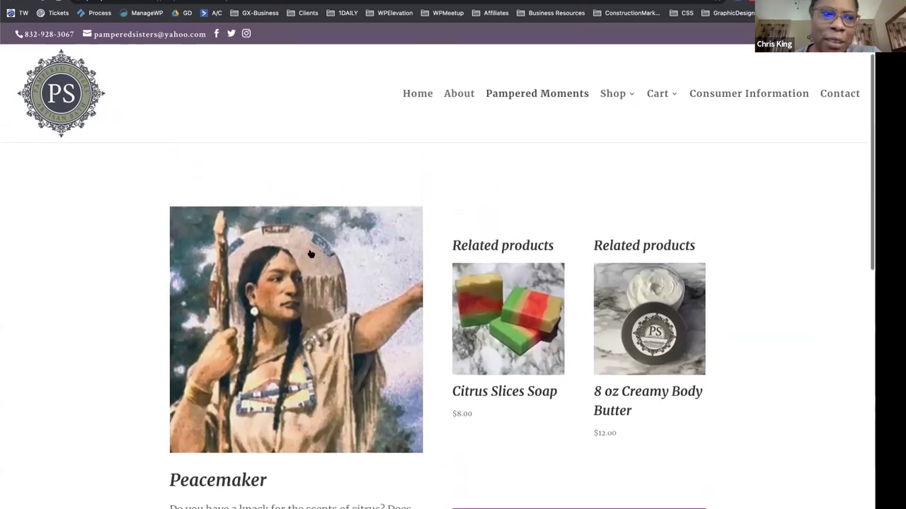
scroll(310, 253, up, 2)
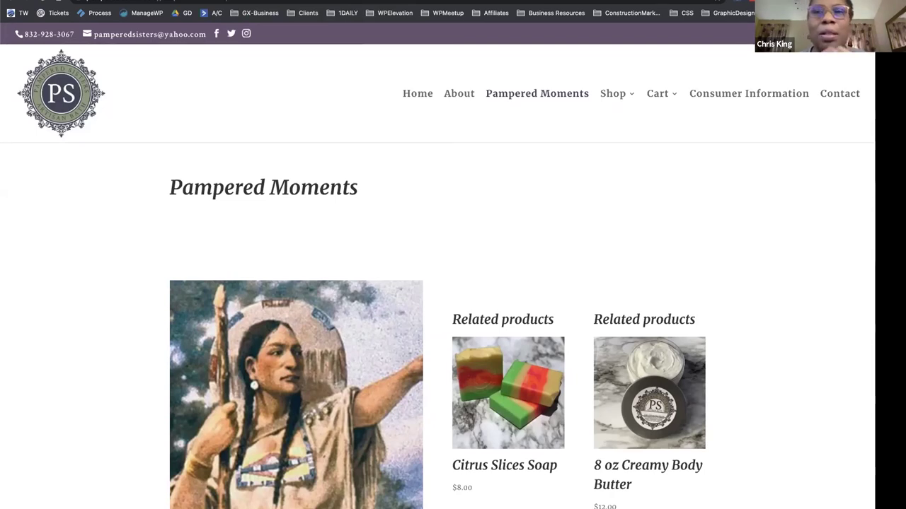
Switch to the WordPress admin tab and open the About Us page from All Pages for editing.
key(ctrl+Tab)
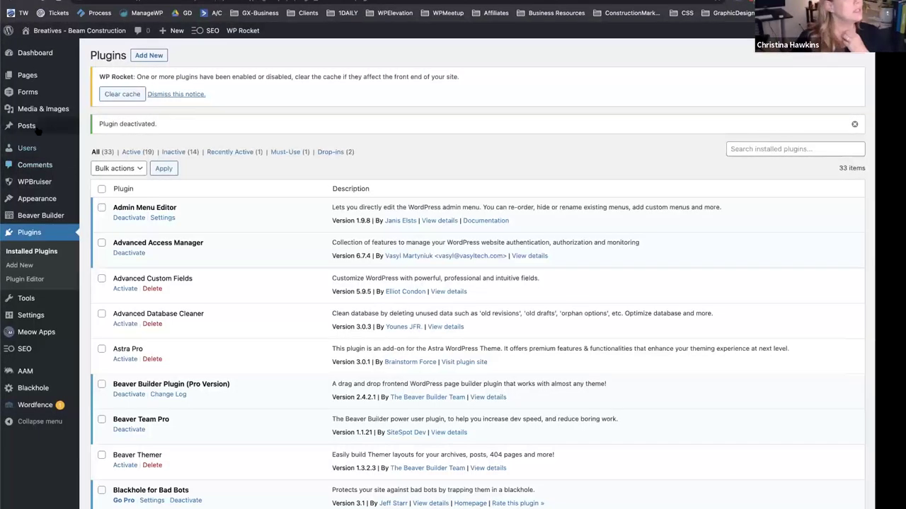
mouse_move(33, 74)
click(118, 78)
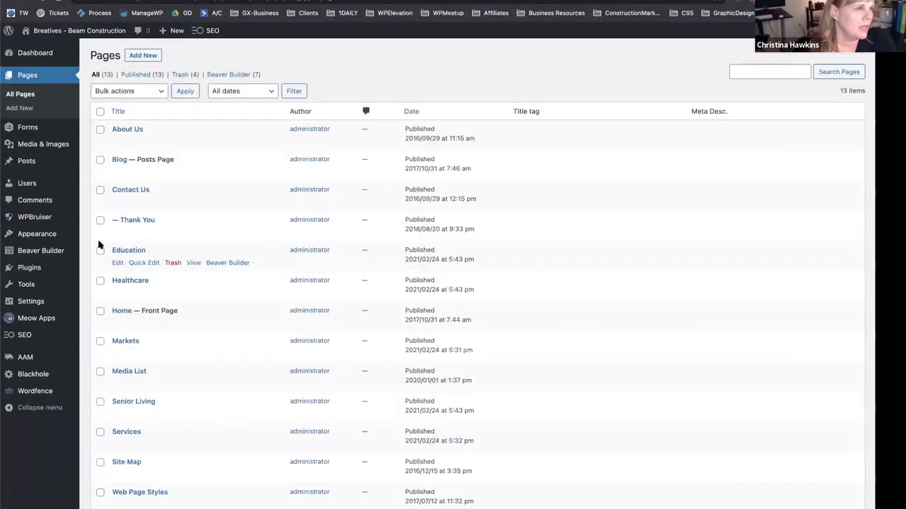
click(117, 143)
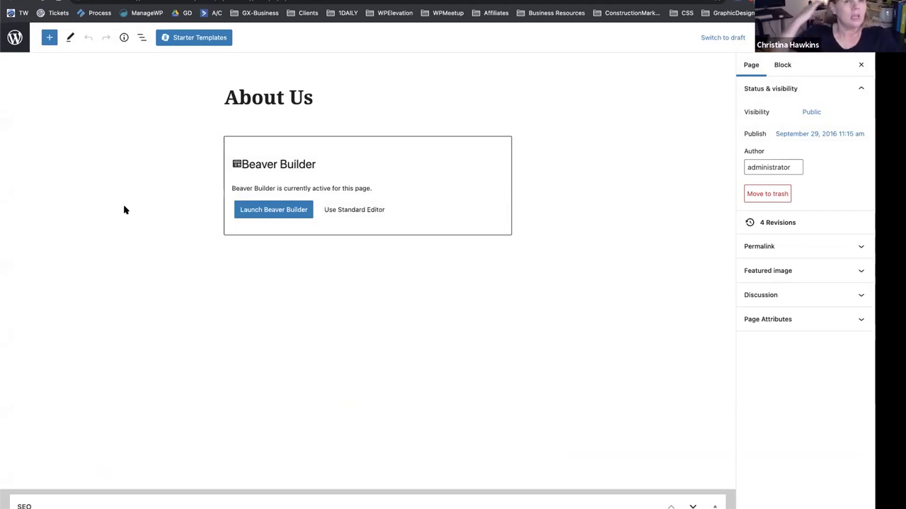
Open the About Us revision history, step back to the 3-hour-old revision, then forward one.
click(777, 223)
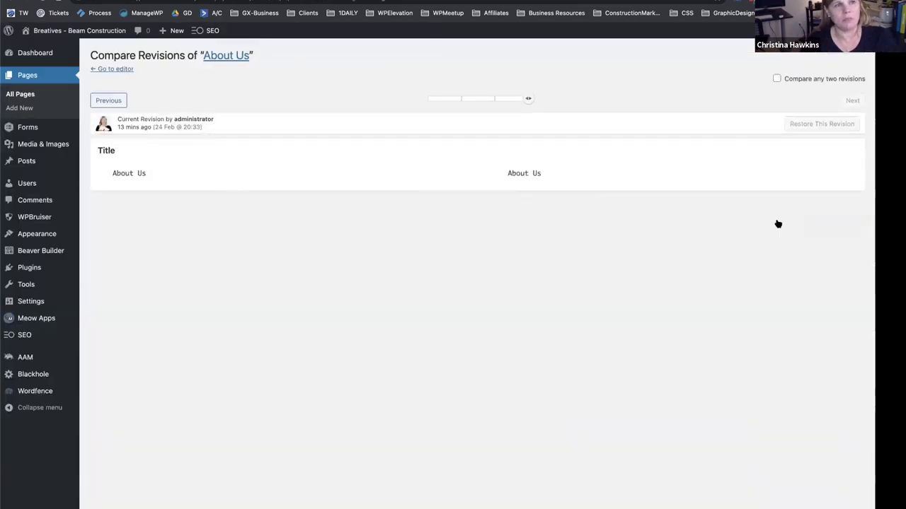
click(112, 100)
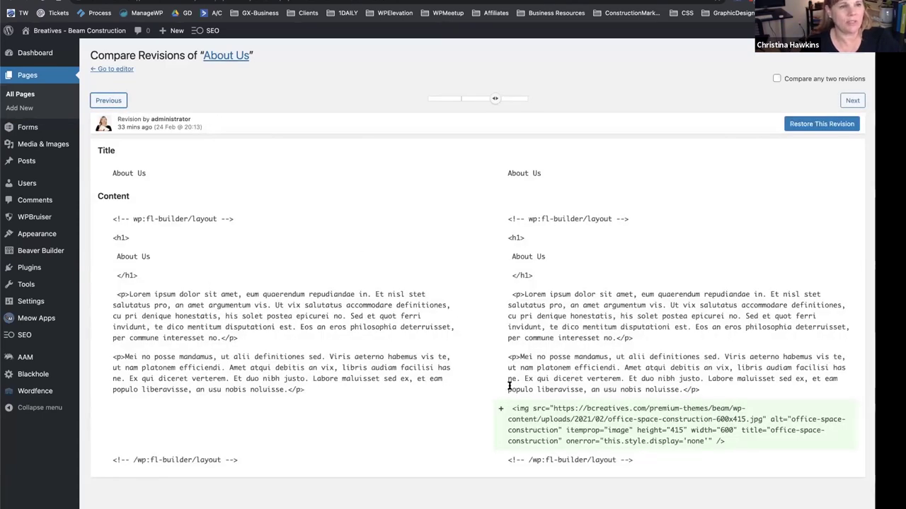
click(102, 101)
click(102, 102)
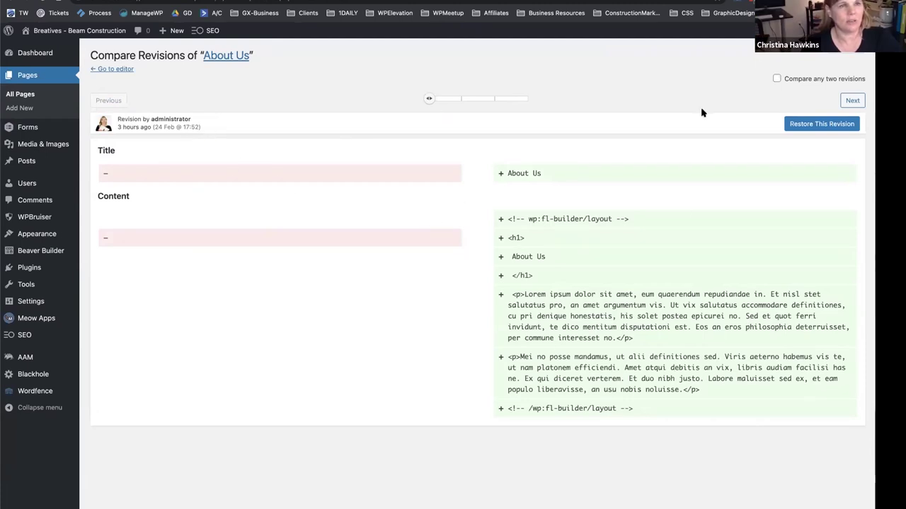
click(844, 101)
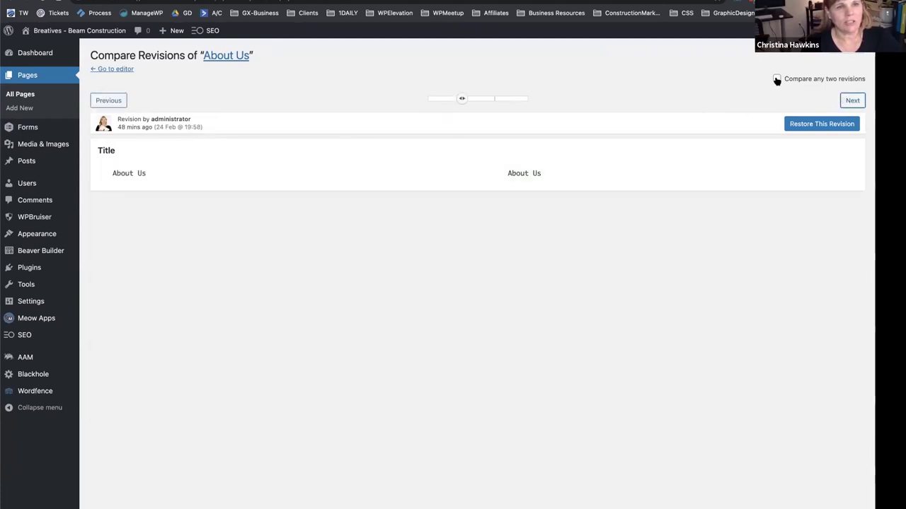
Toggle Compare any two revisions, then step to the current revision and back to the 33-minute-old one.
click(777, 79)
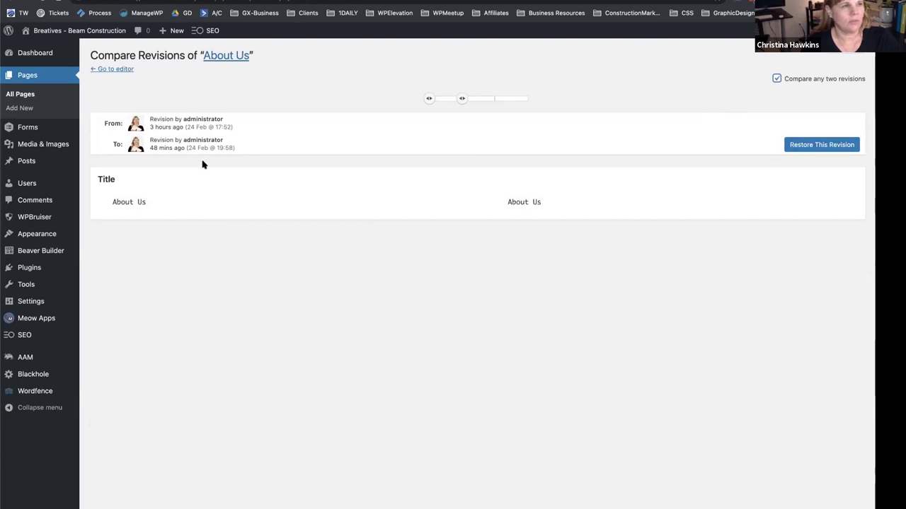
click(775, 79)
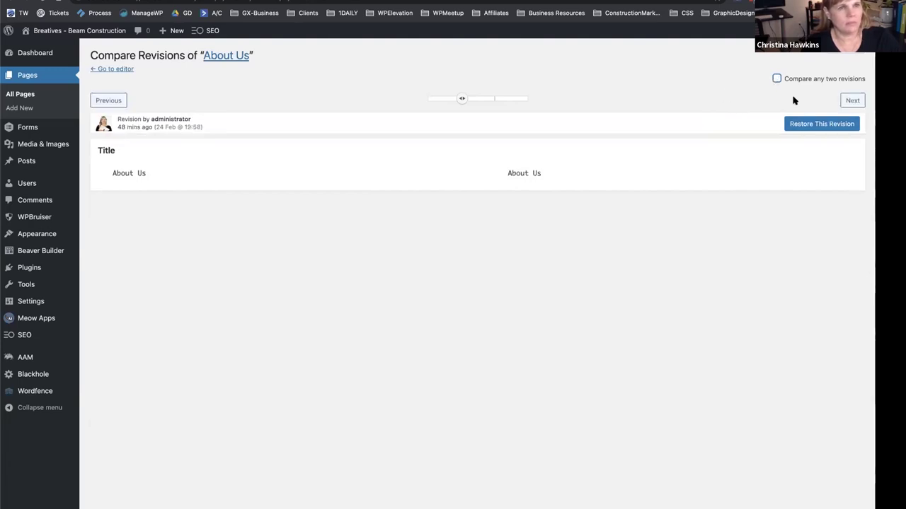
click(853, 101)
click(854, 100)
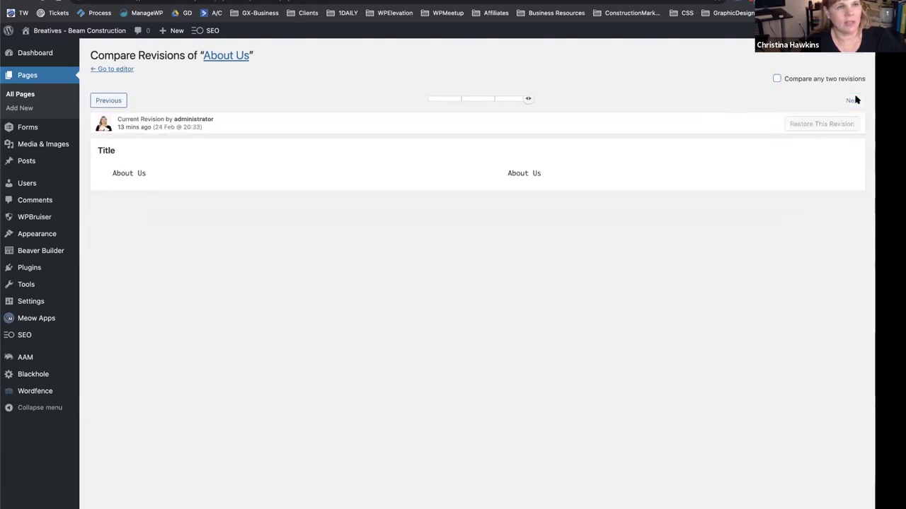
click(107, 100)
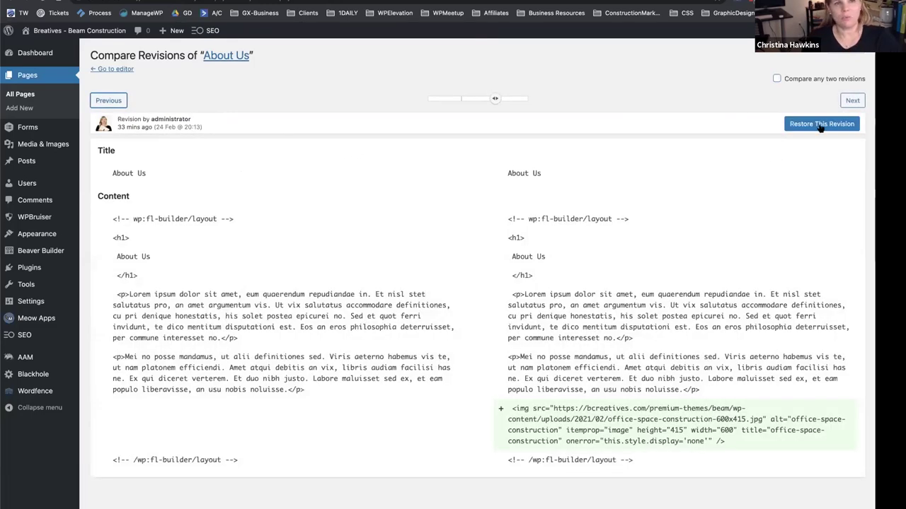